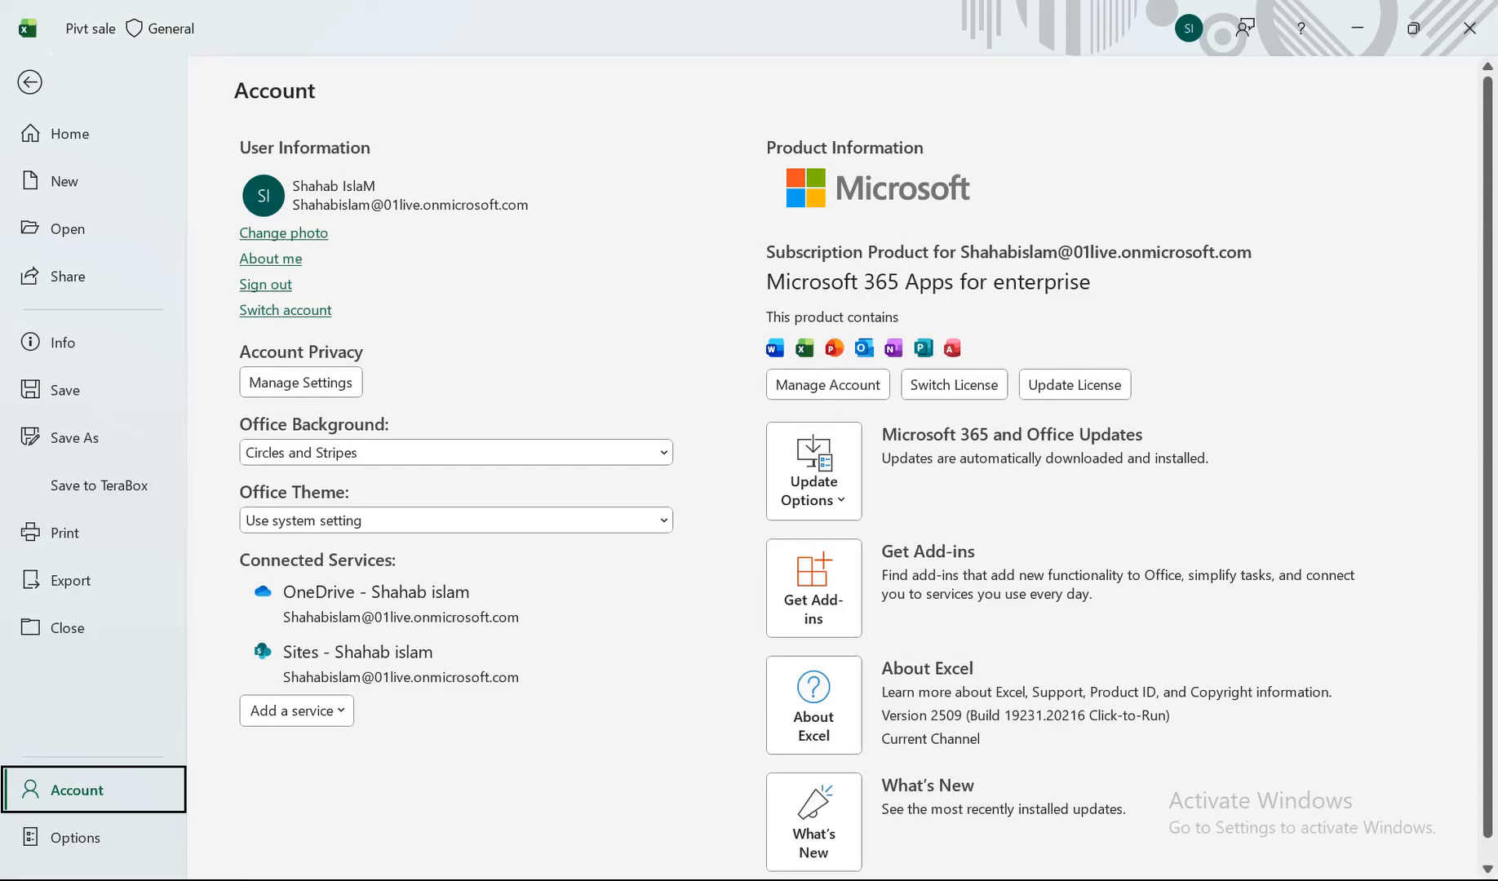
View the account page with the Microsoft 365 subscription and its update options, and return to the worksheet.
{"action": "key", "text": "Escape"}
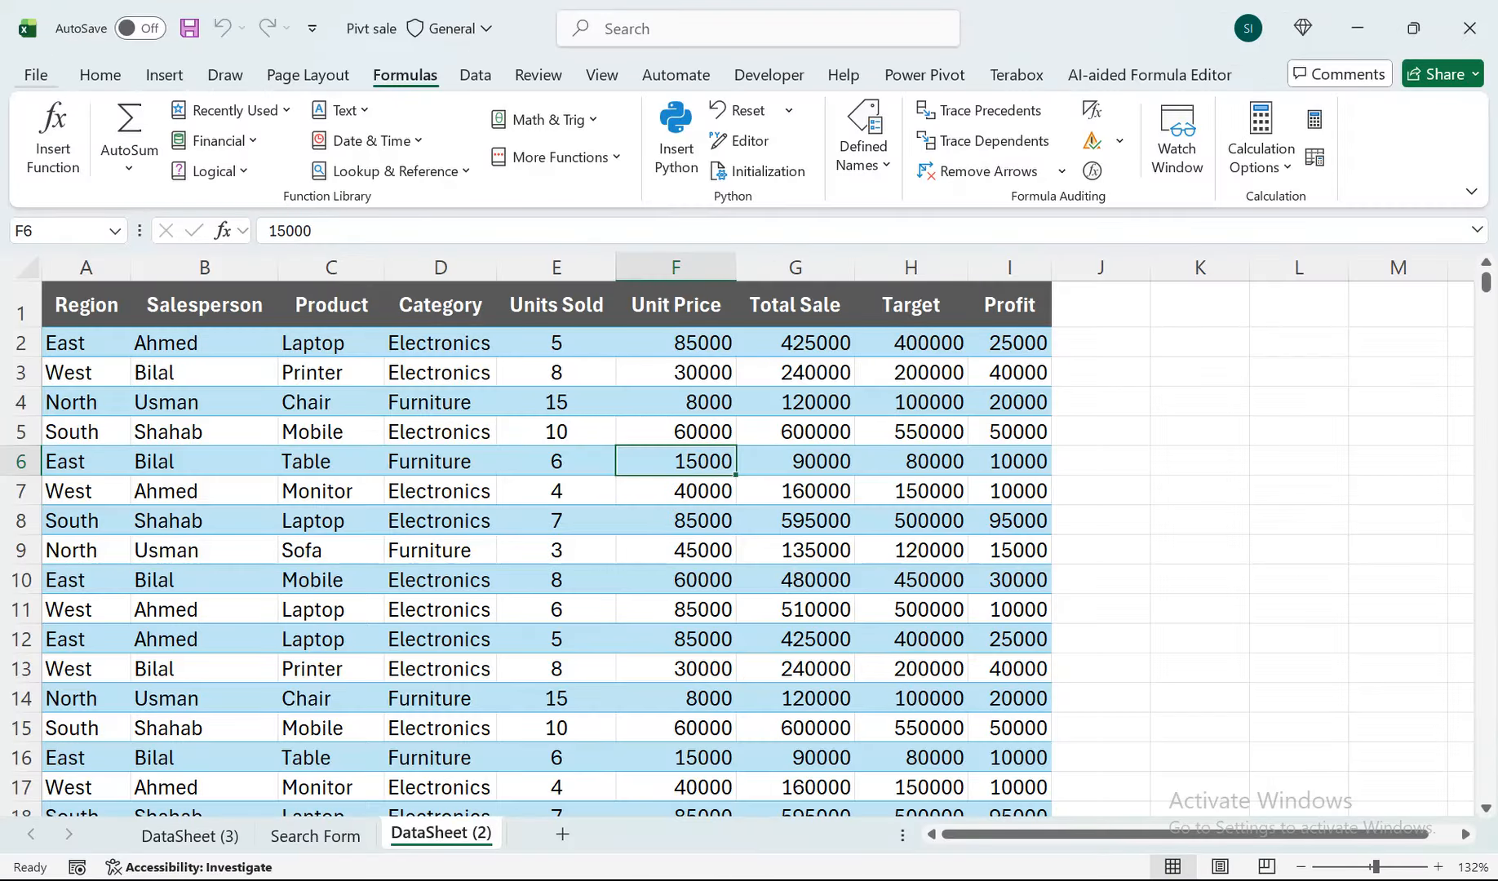
{"action": "left_click", "coordinate": [36, 75]}
{"action": "left_click", "coordinate": [77, 790]}
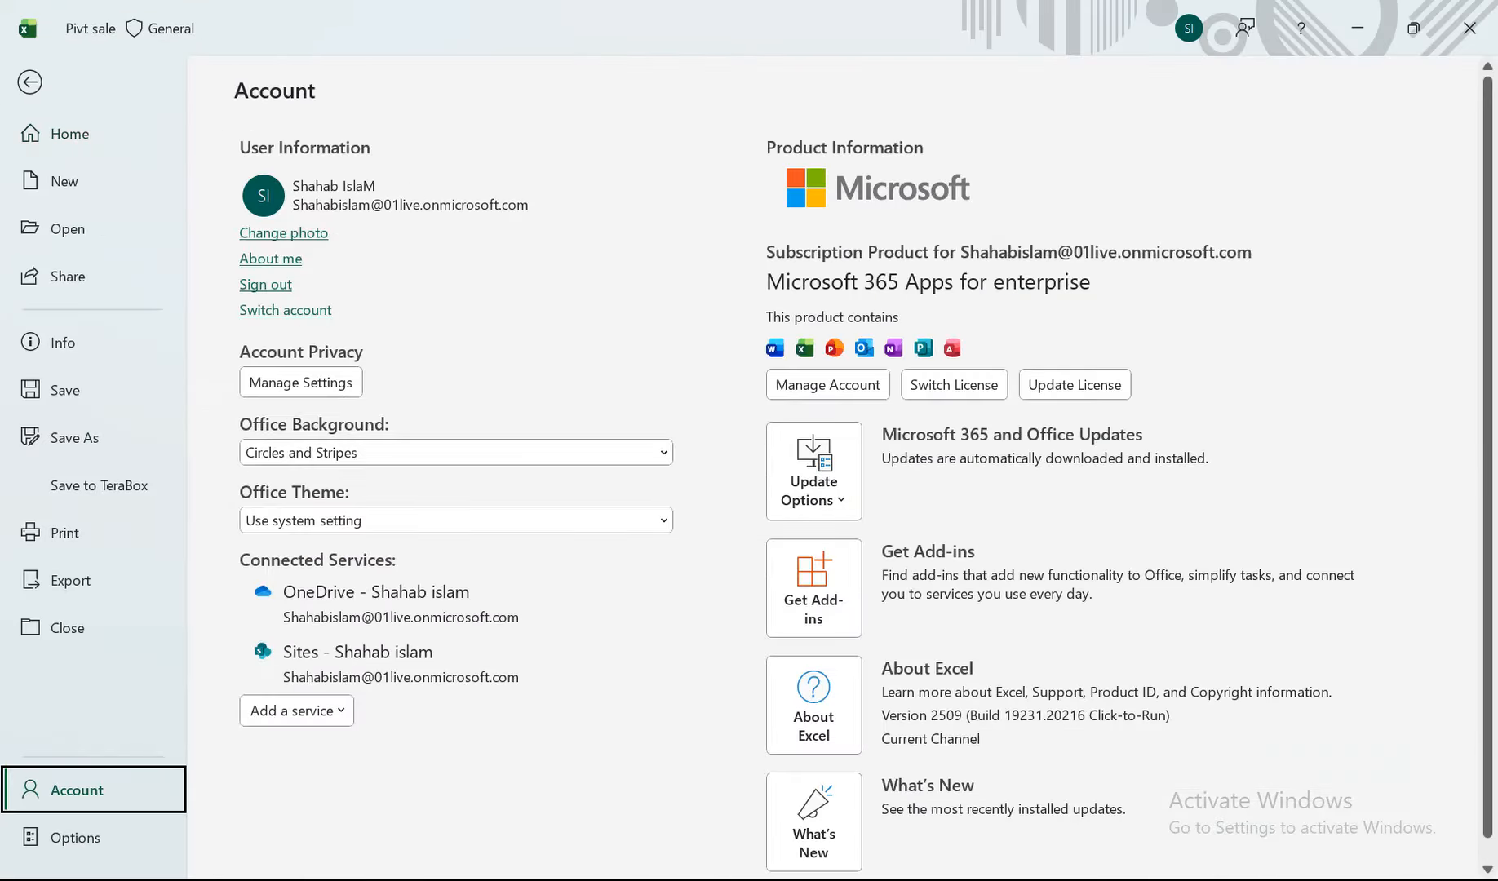
{"action": "left_click", "coordinate": [814, 471]}
{"action": "left_click", "coordinate": [814, 471]}
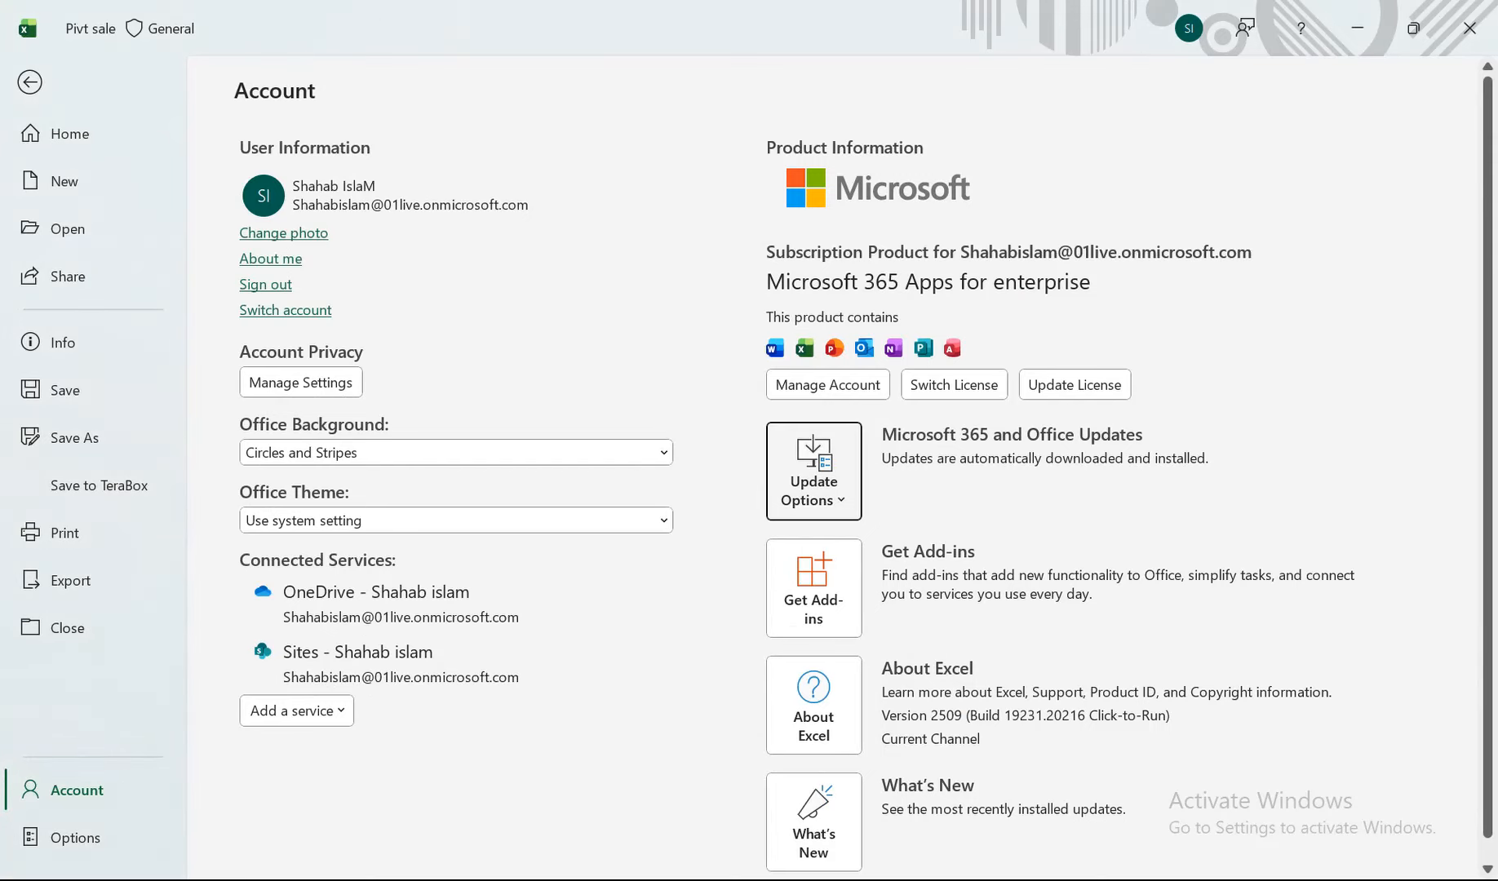
{"action": "key", "text": "Escape"}
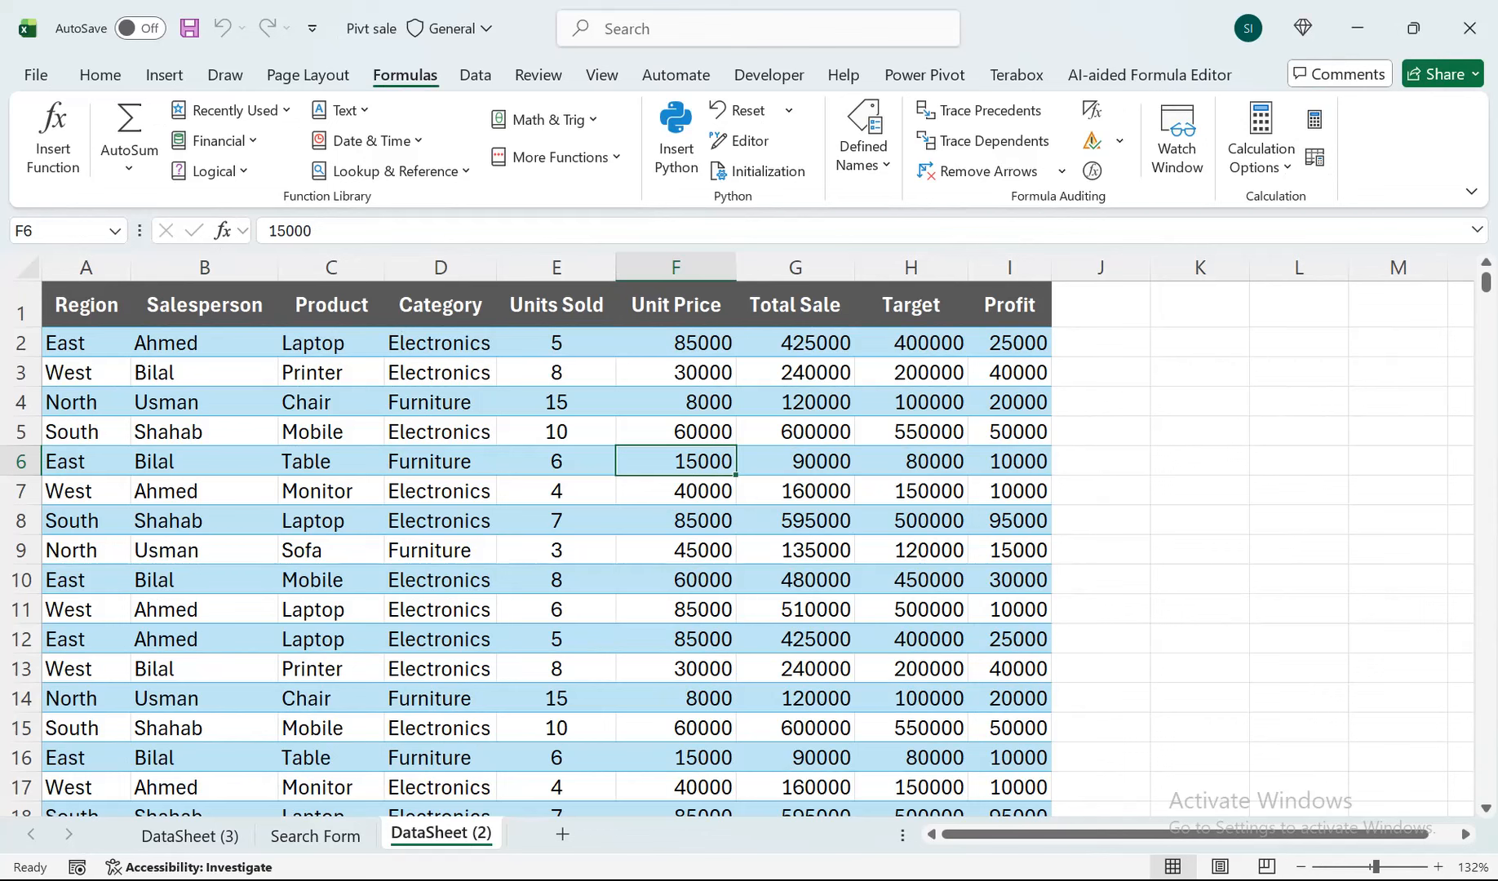
Try to enter a Python formula in cell K2, and clear the cell.
{"action": "left_click", "coordinate": [1200, 343]}
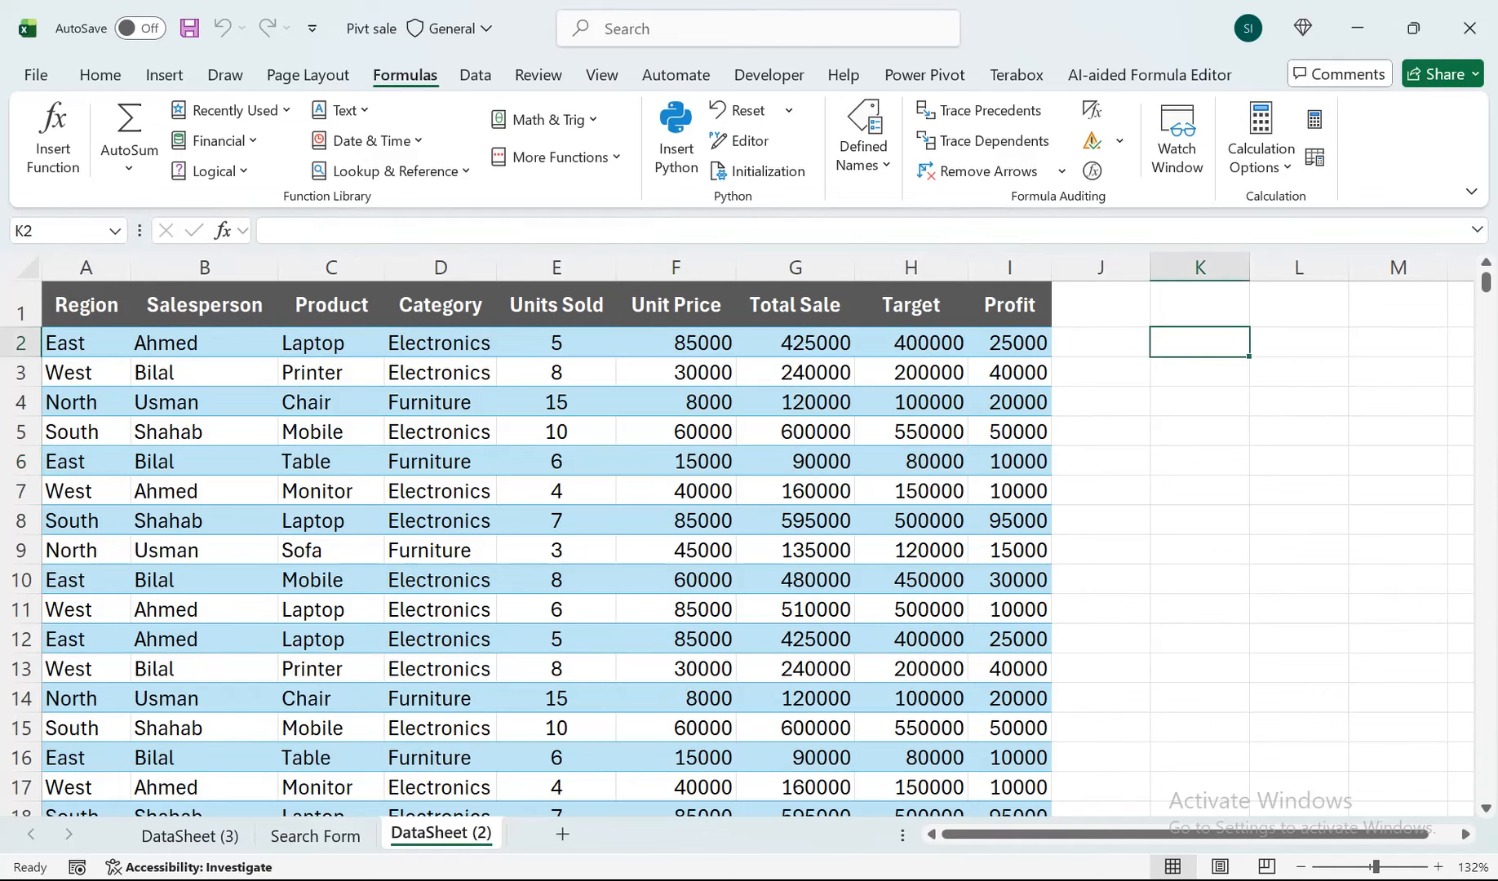
{"action": "key", "text": "ctrl+alt+shift+p"}
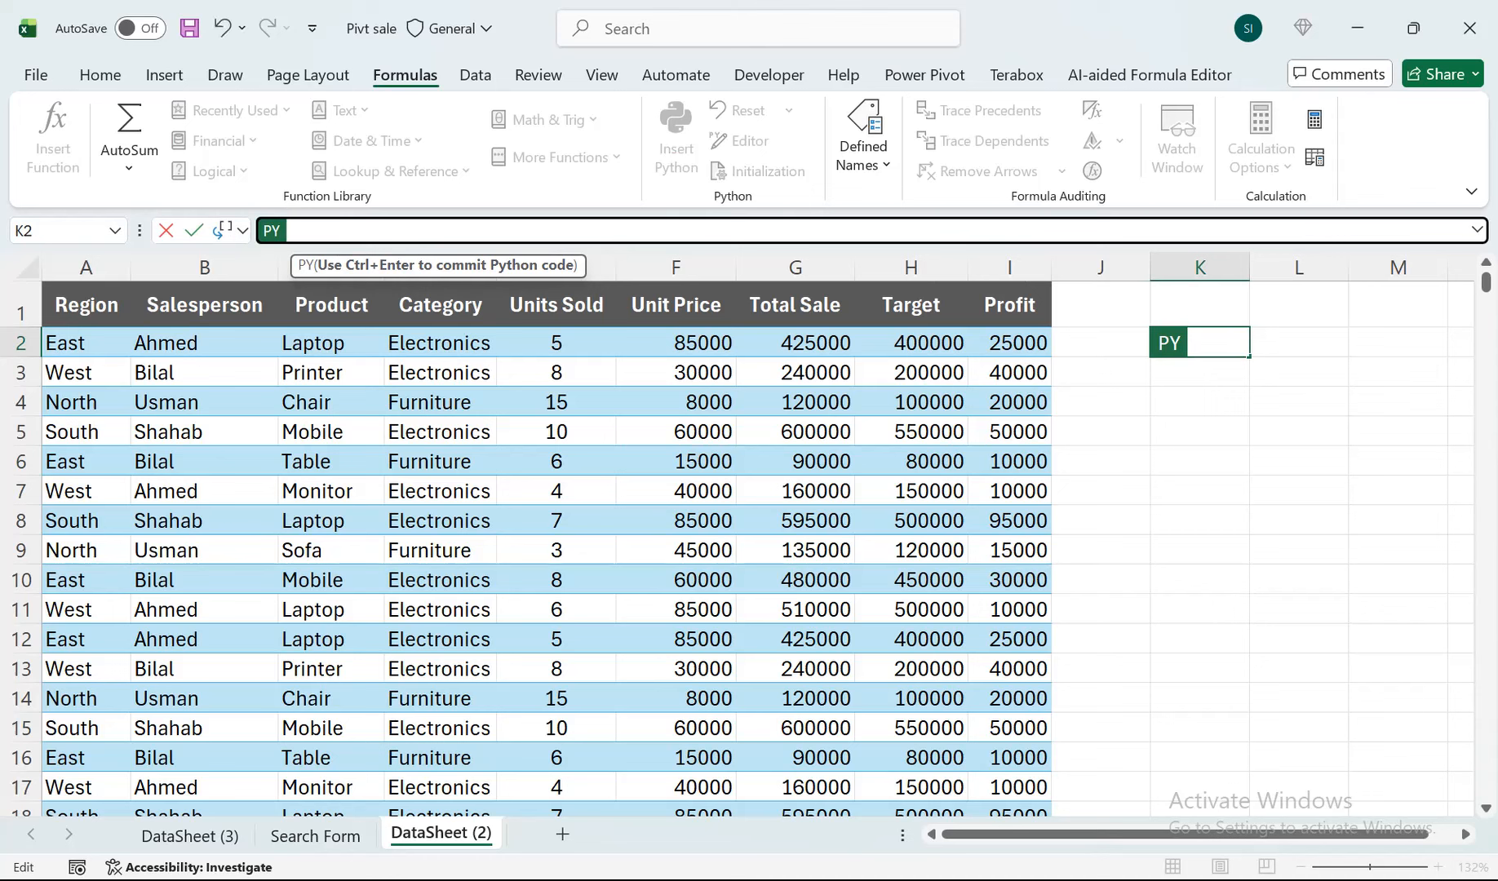
{"action": "left_click", "coordinate": [1199, 462]}
{"action": "key", "text": "BackSpace"}
{"action": "key", "text": "BackSpace"}
{"action": "key", "text": "BackSpace"}
{"action": "key", "text": "BackSpace"}
{"action": "key", "text": "BackSpace"}
{"action": "key", "text": "ctrl+Return"}
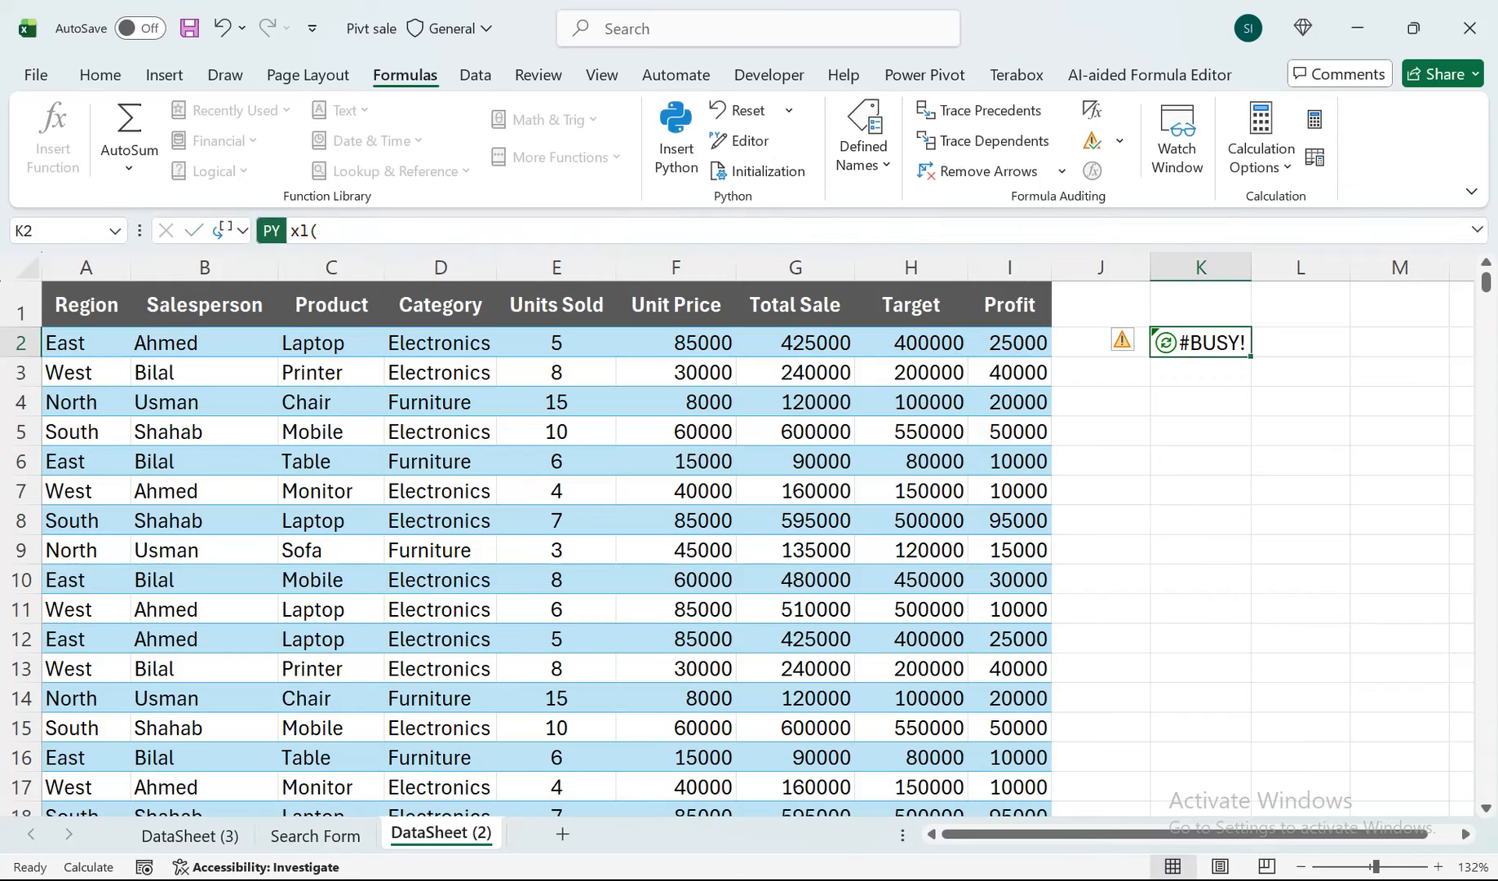
{"action": "left_click", "coordinate": [1472, 276]}
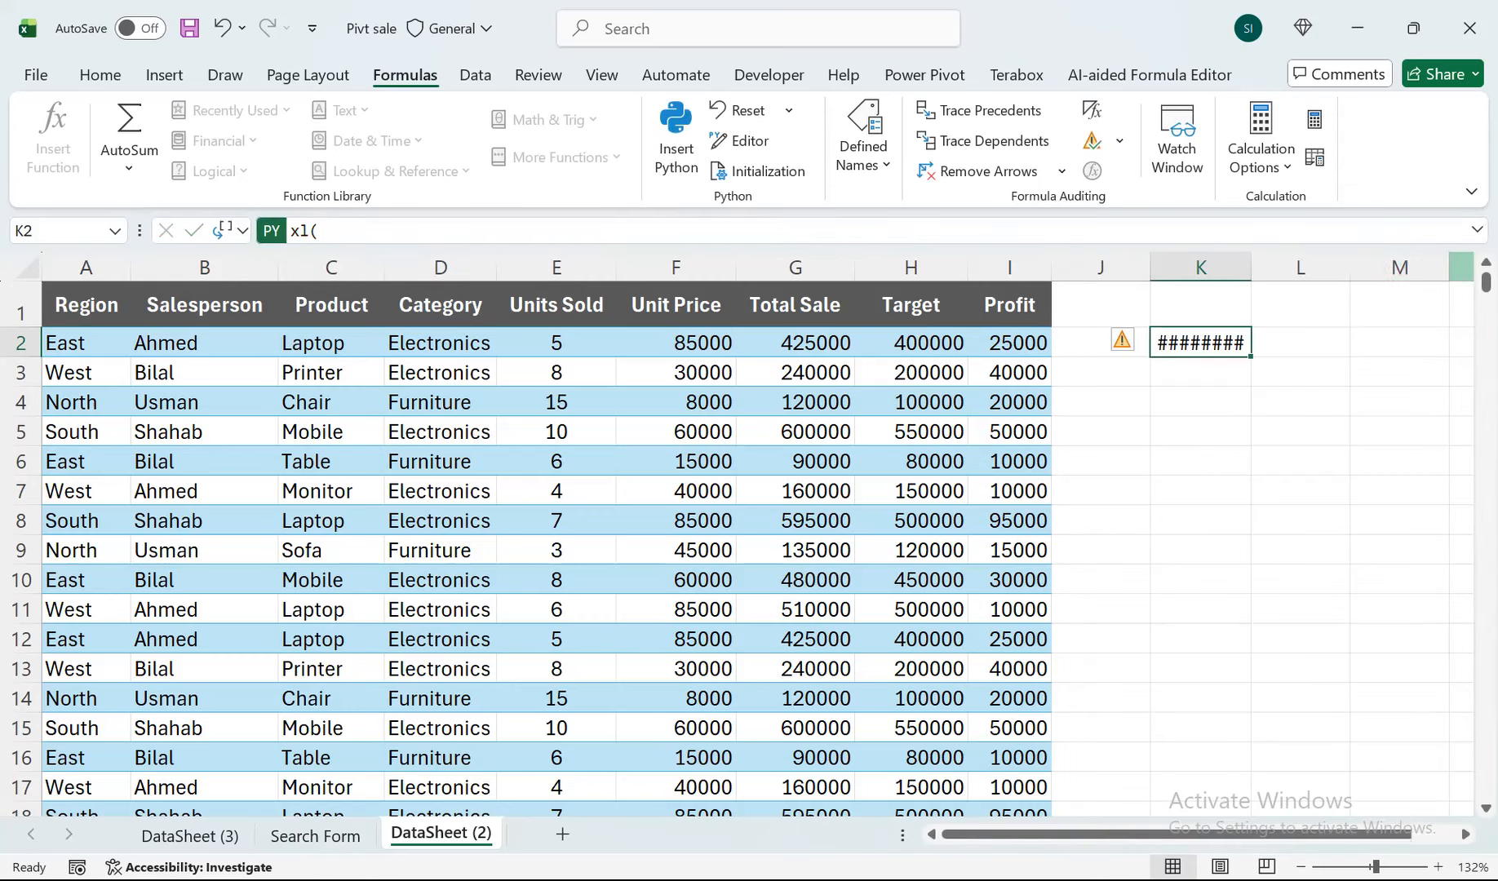
{"action": "key", "text": "Delete"}
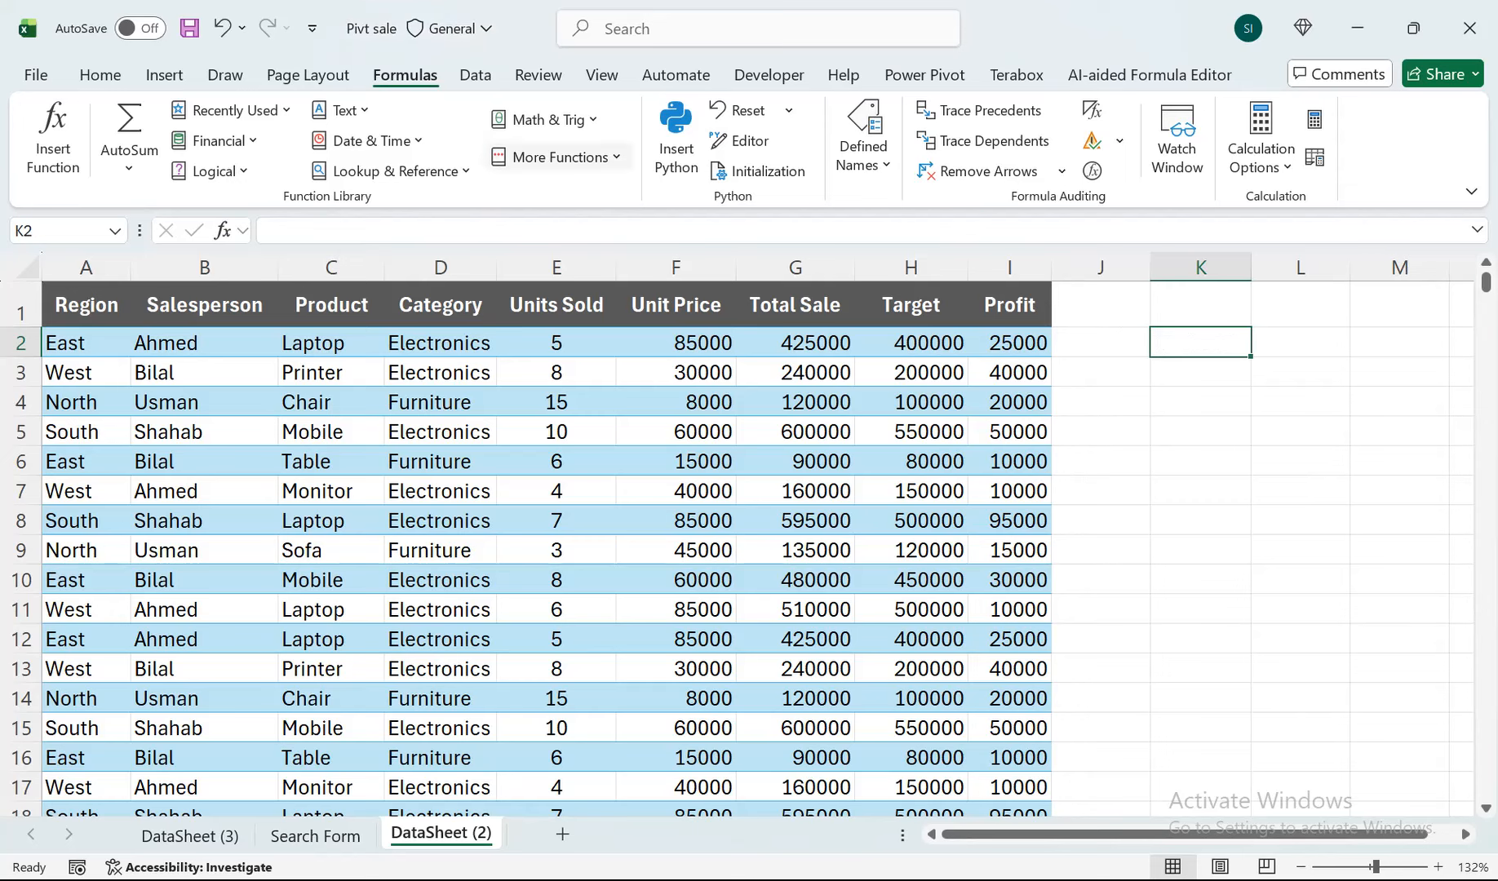
{"action": "left_click", "coordinate": [677, 135]}
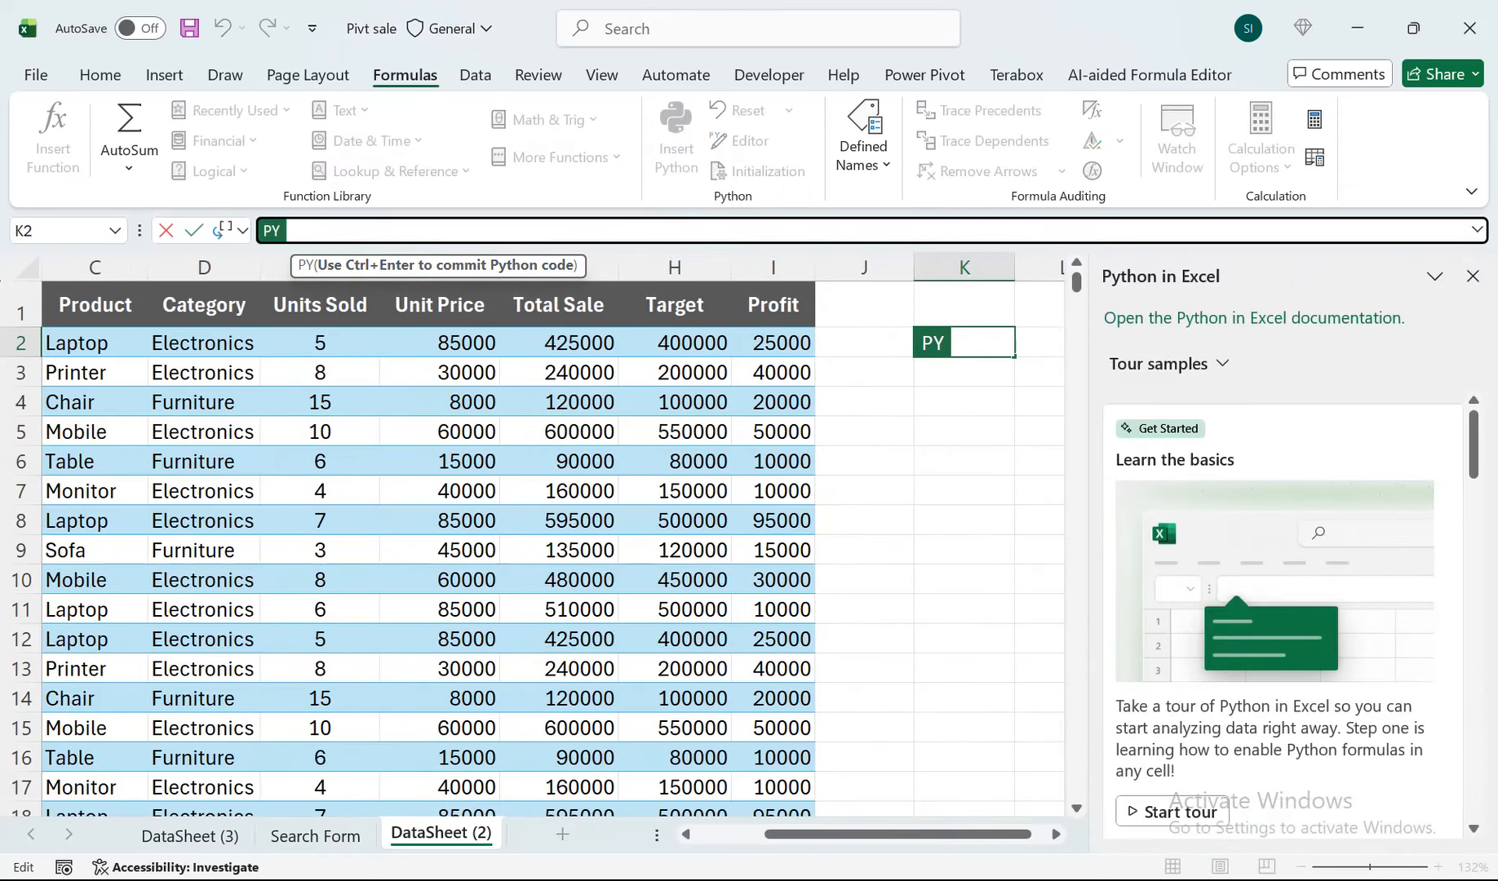
{"action": "left_click", "coordinate": [1472, 277]}
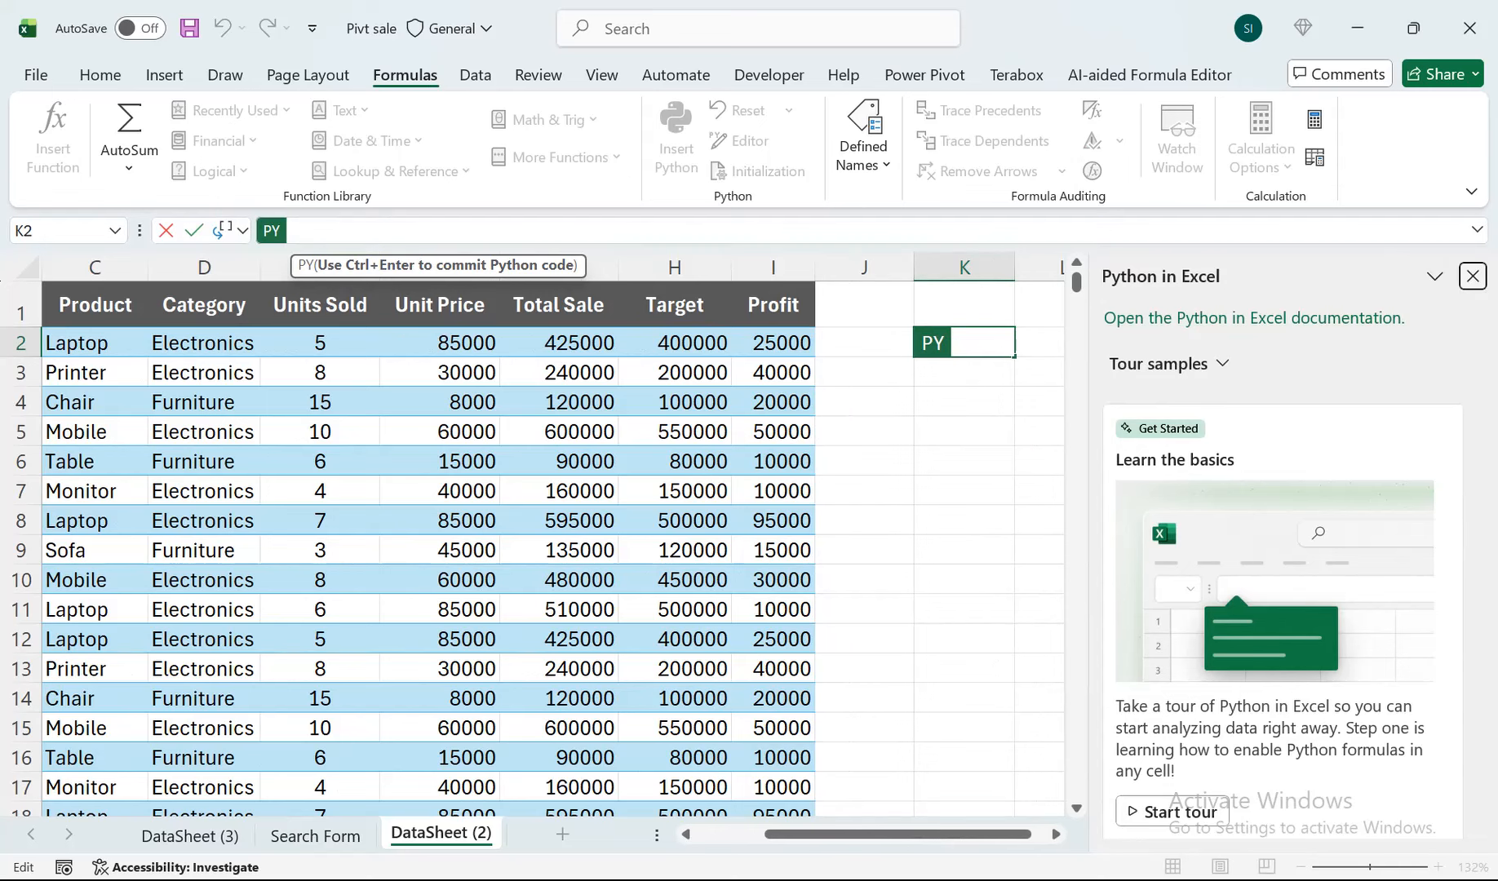
{"action": "left_click", "coordinate": [1162, 372]}
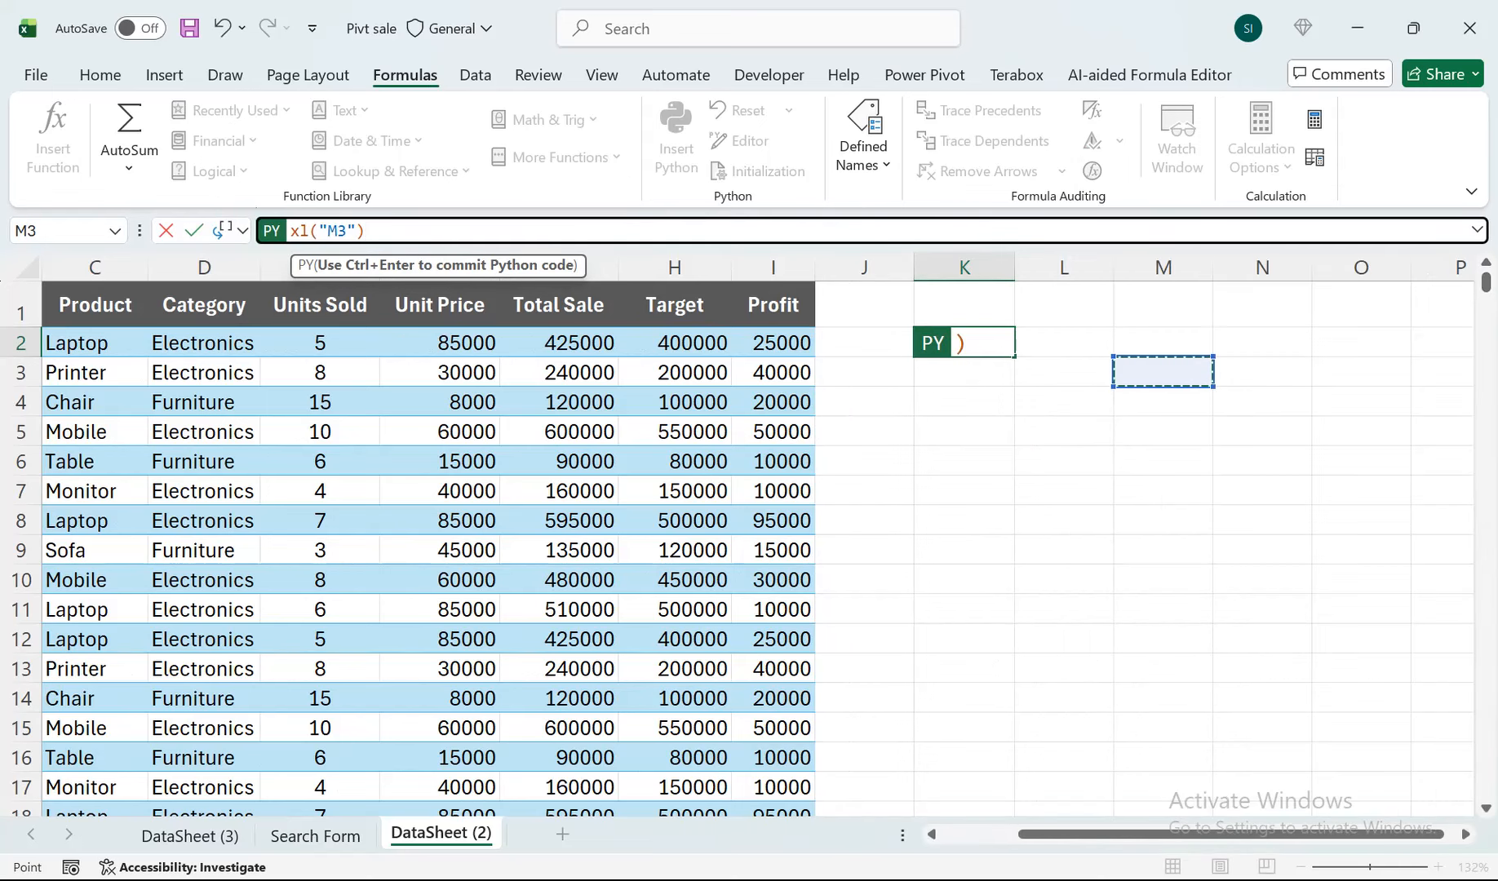
{"action": "key", "text": "BackSpace"}
{"action": "key", "text": "BackSpace"}
{"action": "key", "text": "BackSpace"}
{"action": "key", "text": "BackSpace"}
{"action": "key", "text": "BackSpace"}
{"action": "key", "text": "BackSpace"}
{"action": "key", "text": "BackSpace"}
{"action": "key", "text": "BackSpace"}
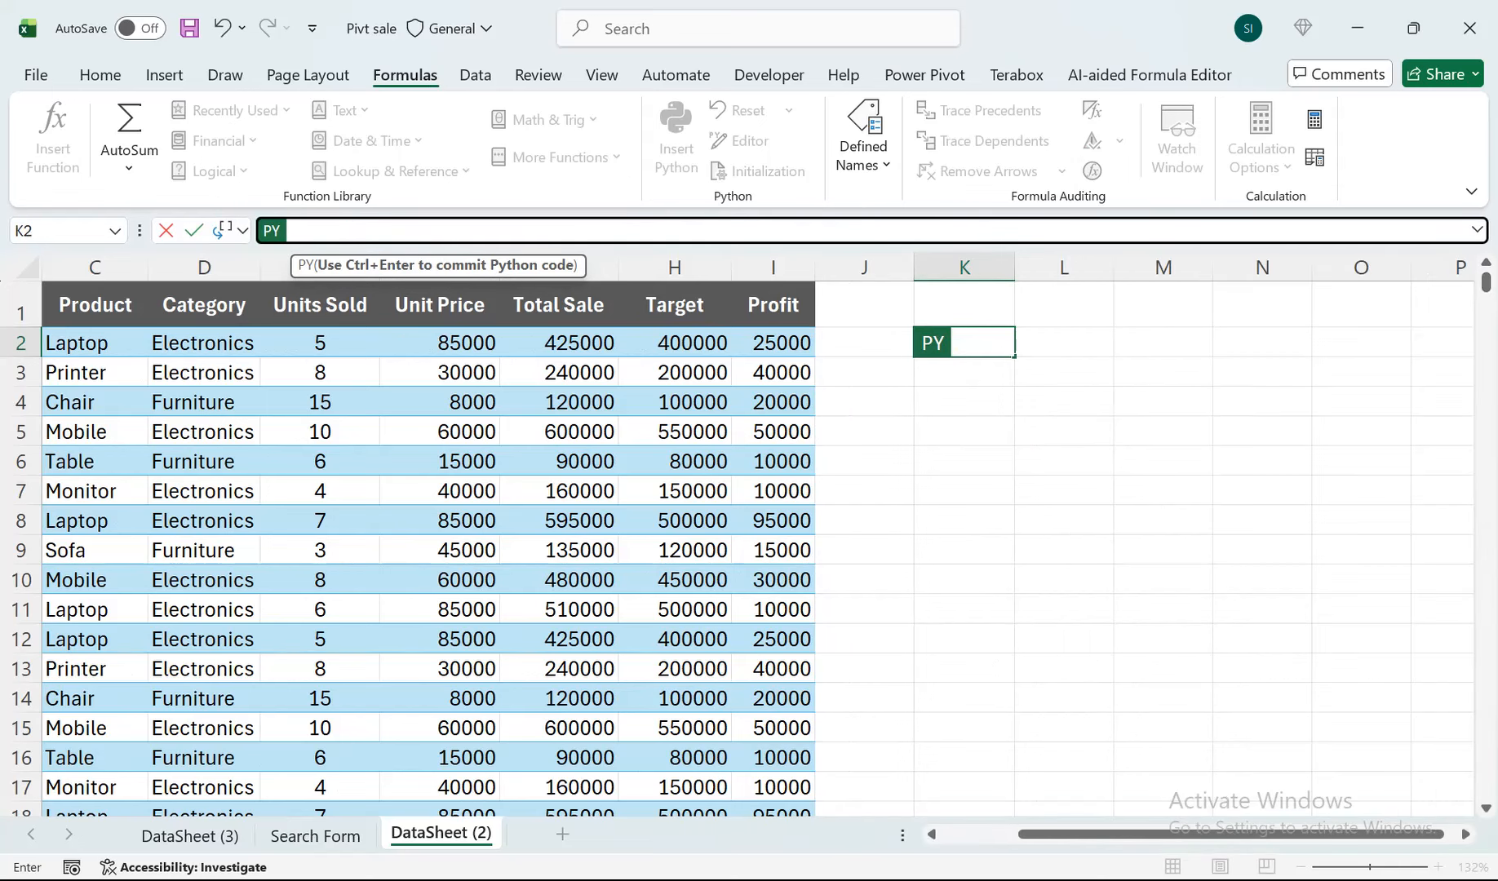
{"action": "key", "text": "Escape"}
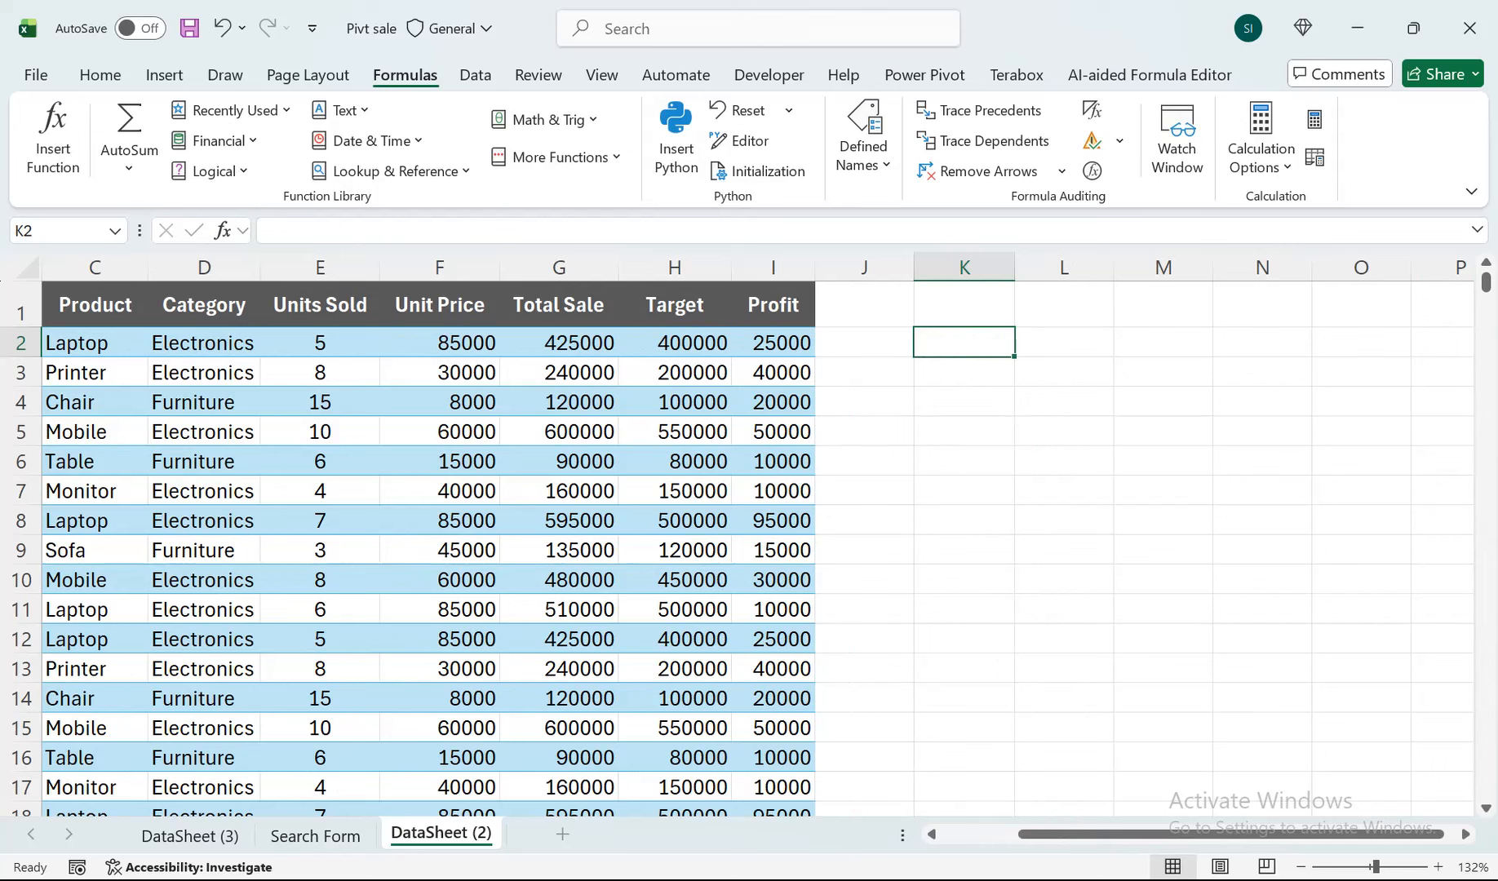
{"action": "type", "text": "=py"}
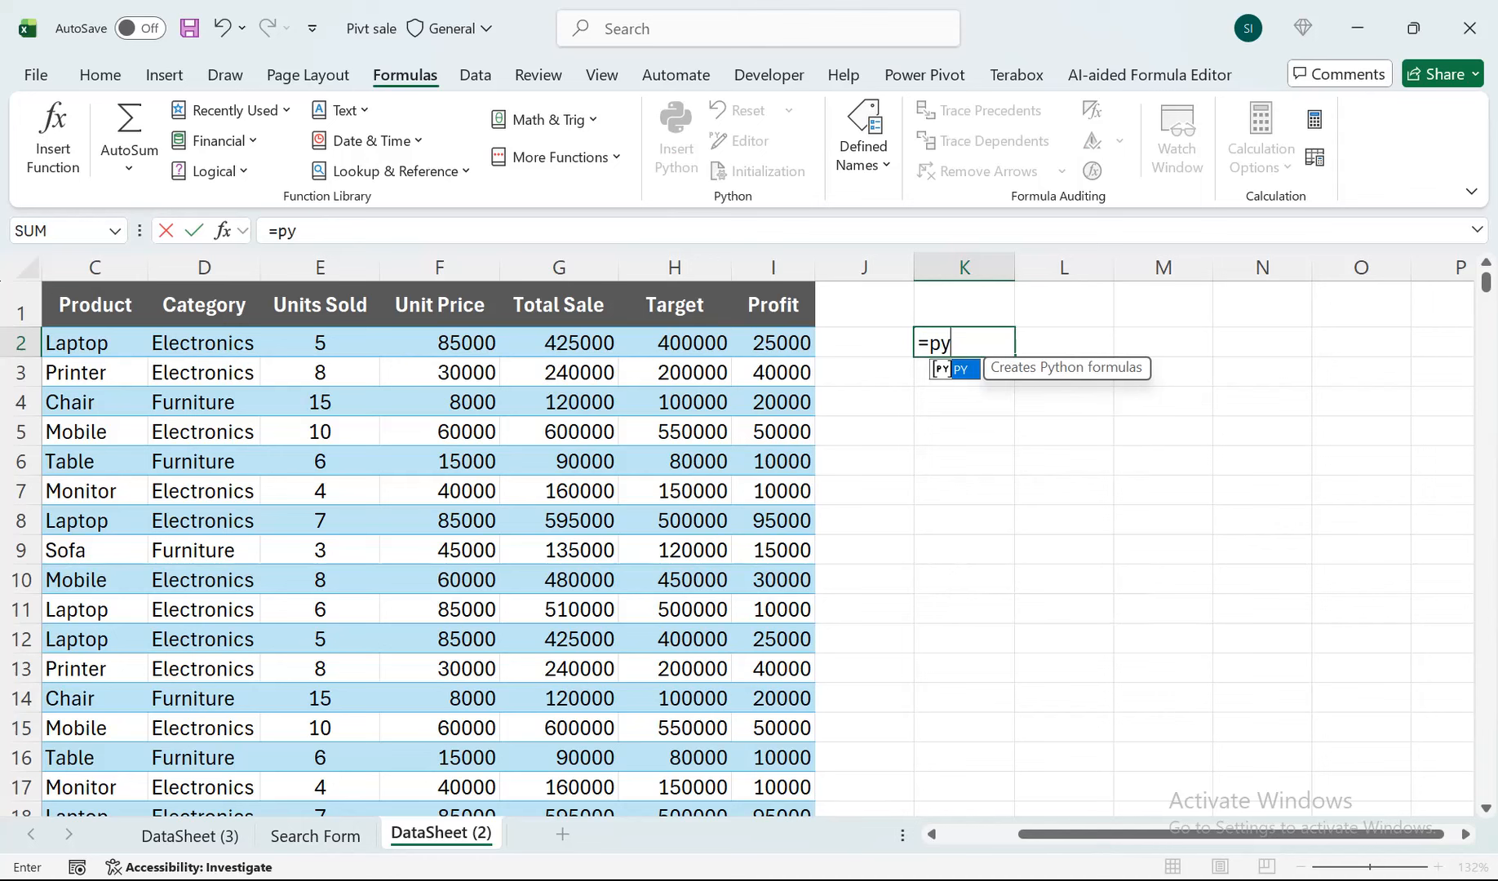
{"action": "key", "text": "Tab"}
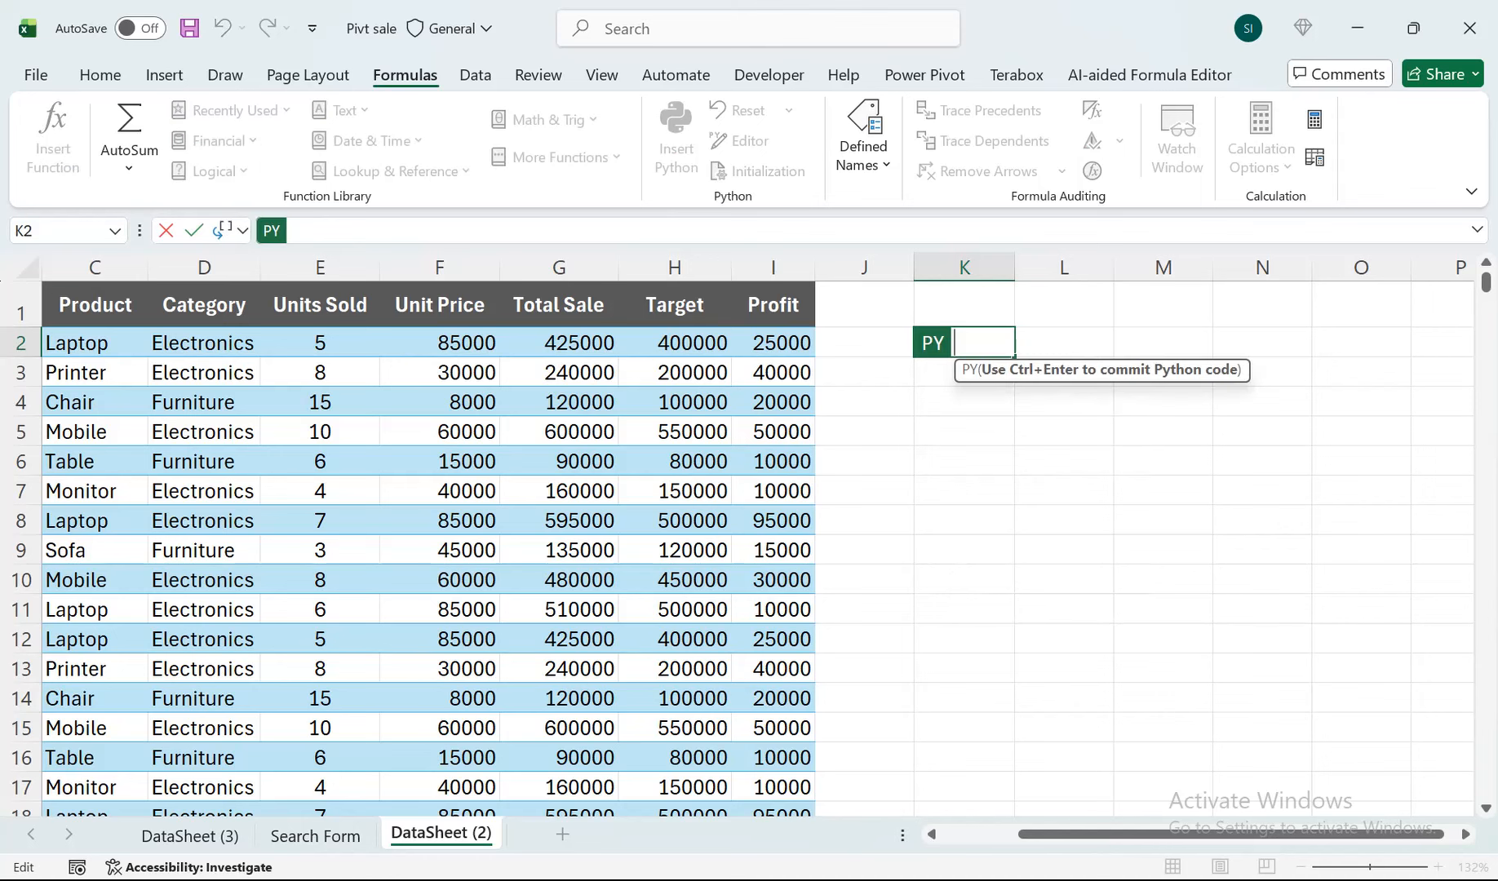
{"action": "key", "text": "Escape"}
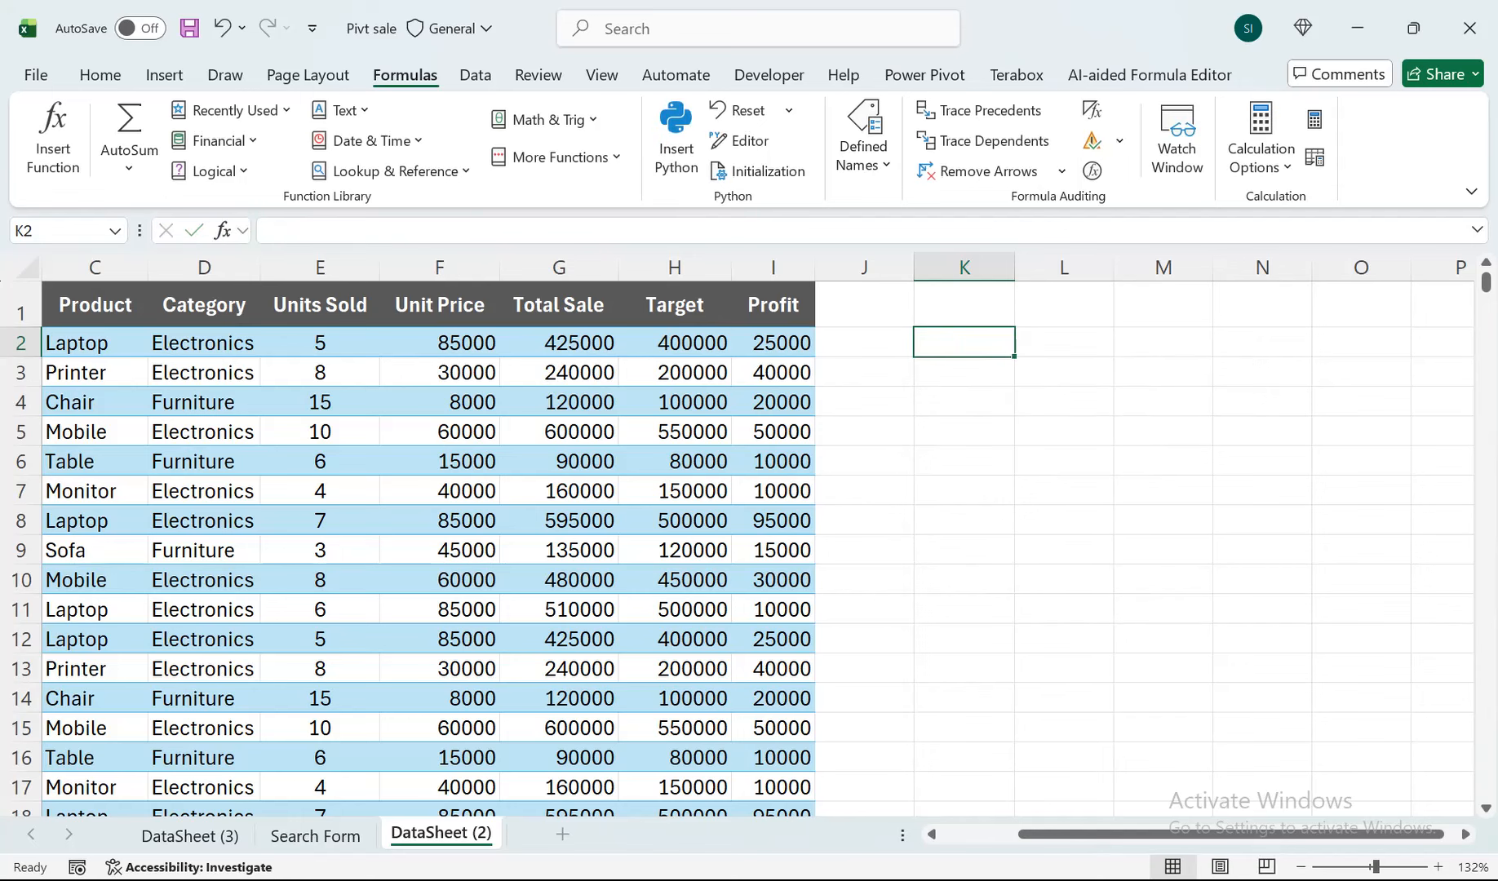
Start a Python formula in cell K2 with the PY function.
{"action": "type", "text": "=p"}
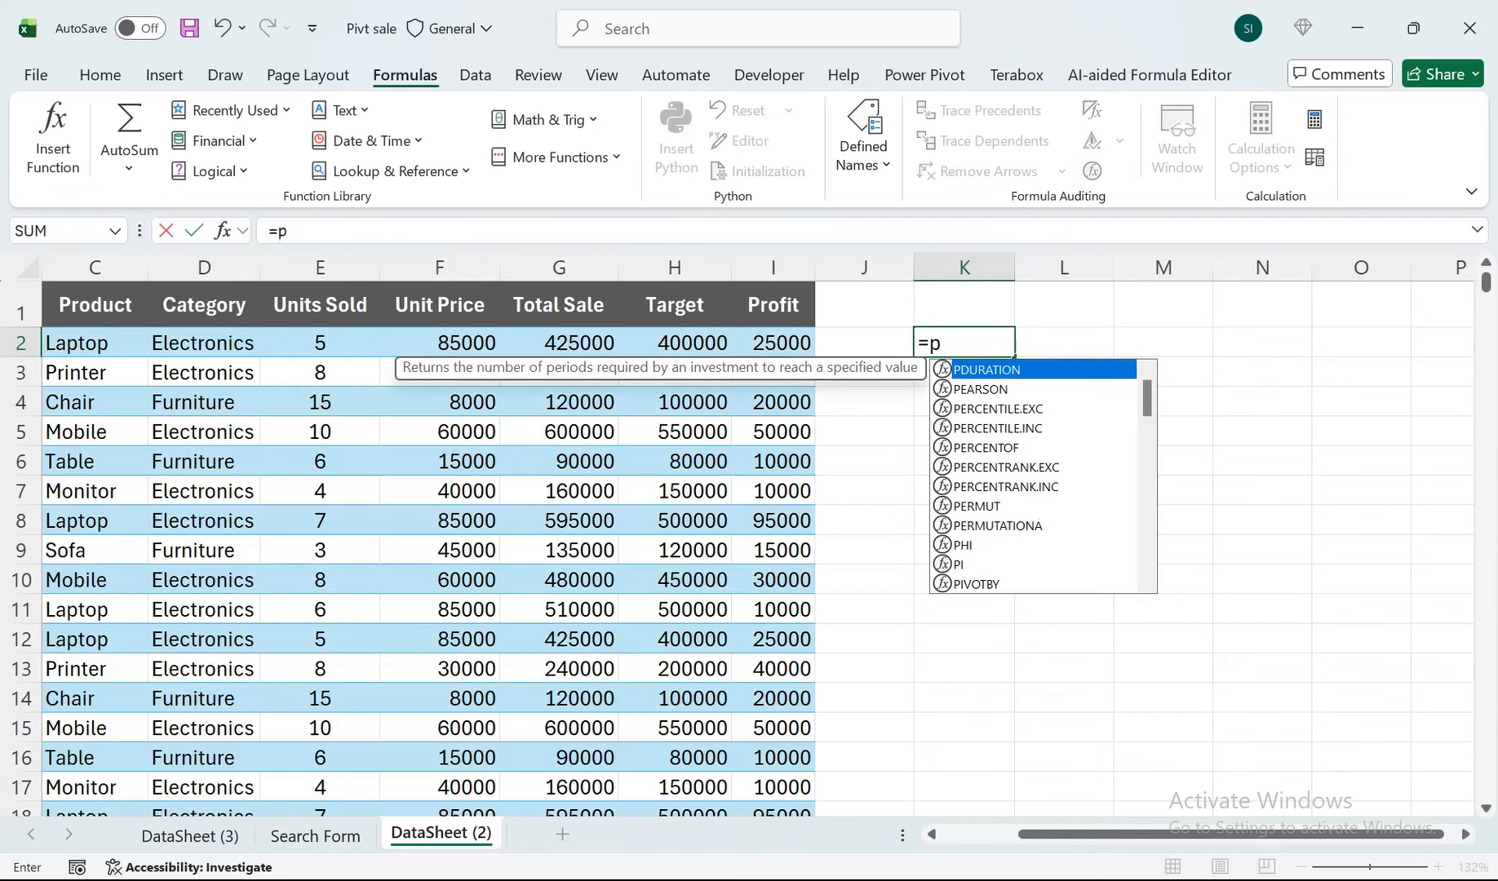
{"action": "type", "text": "v"}
{"action": "key", "text": "Tab"}
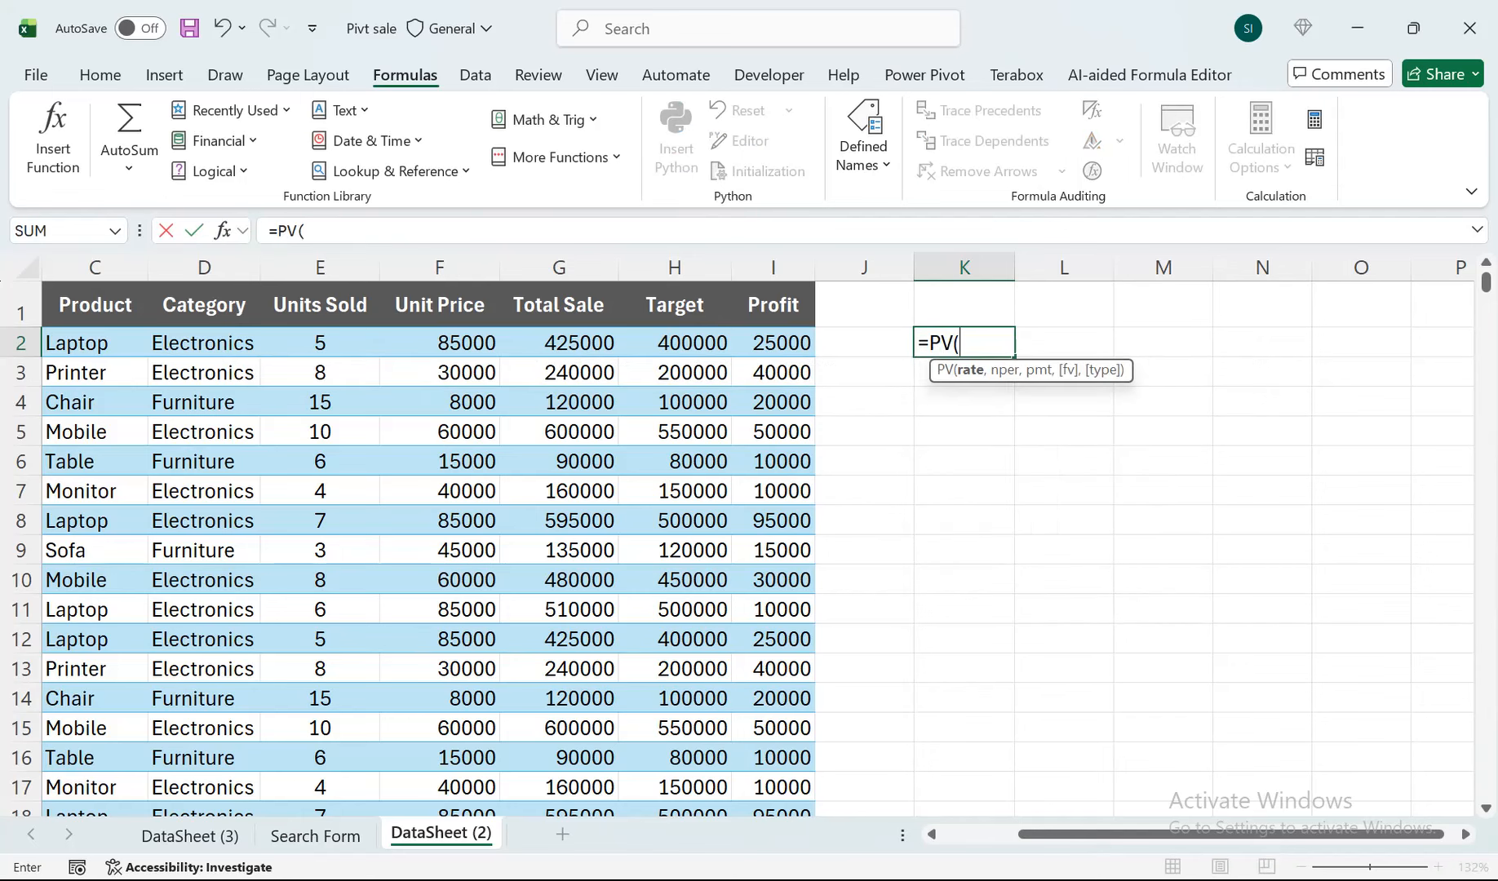
{"action": "key", "text": "BackSpace"}
{"action": "key", "text": "BackSpace"}
{"action": "type", "text": "y"}
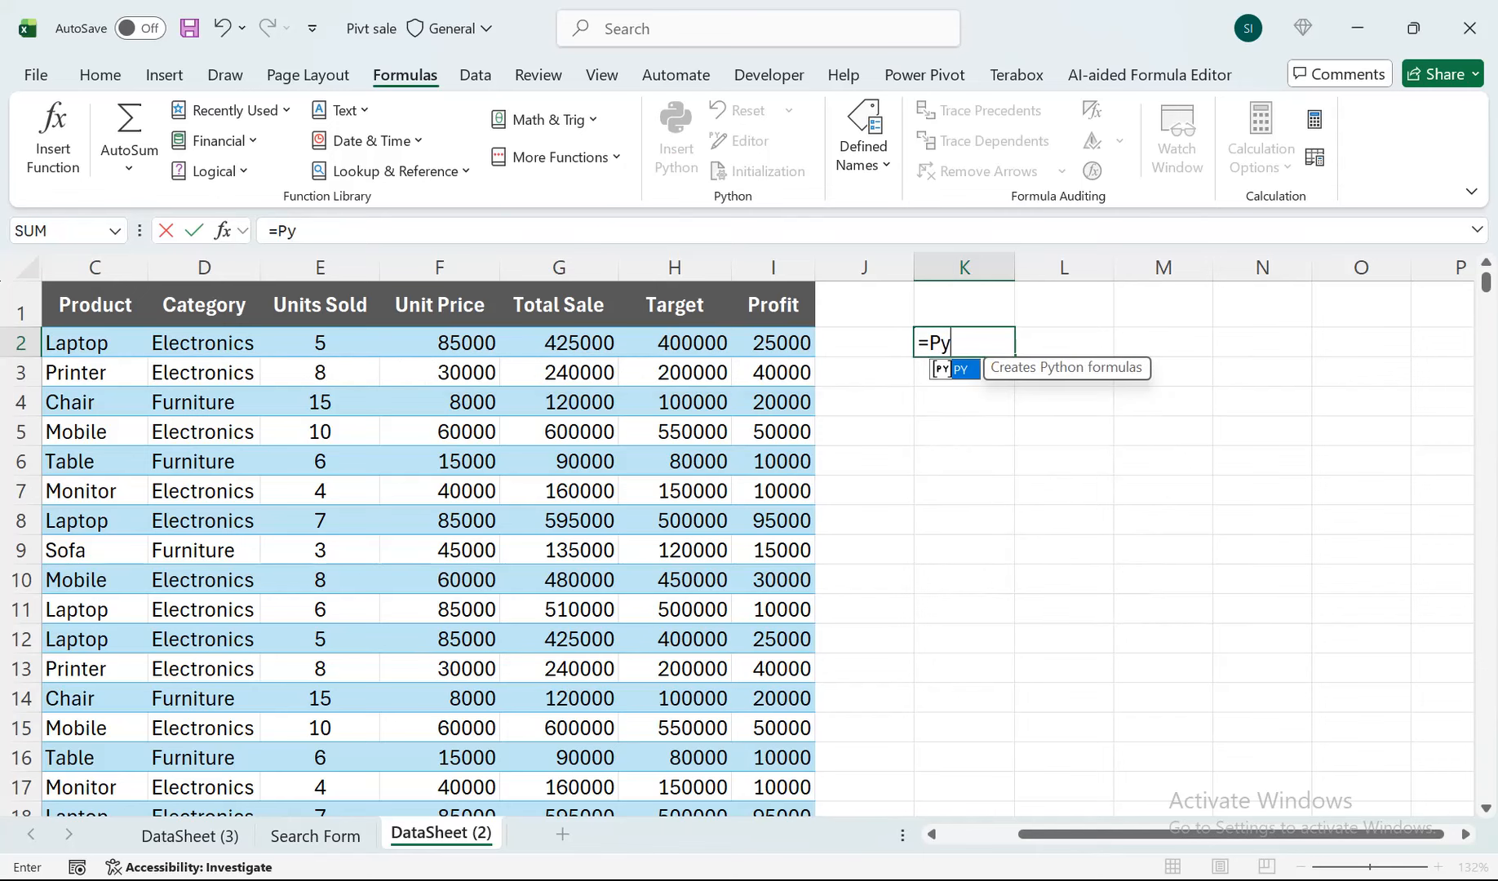
{"action": "key", "text": "Tab"}
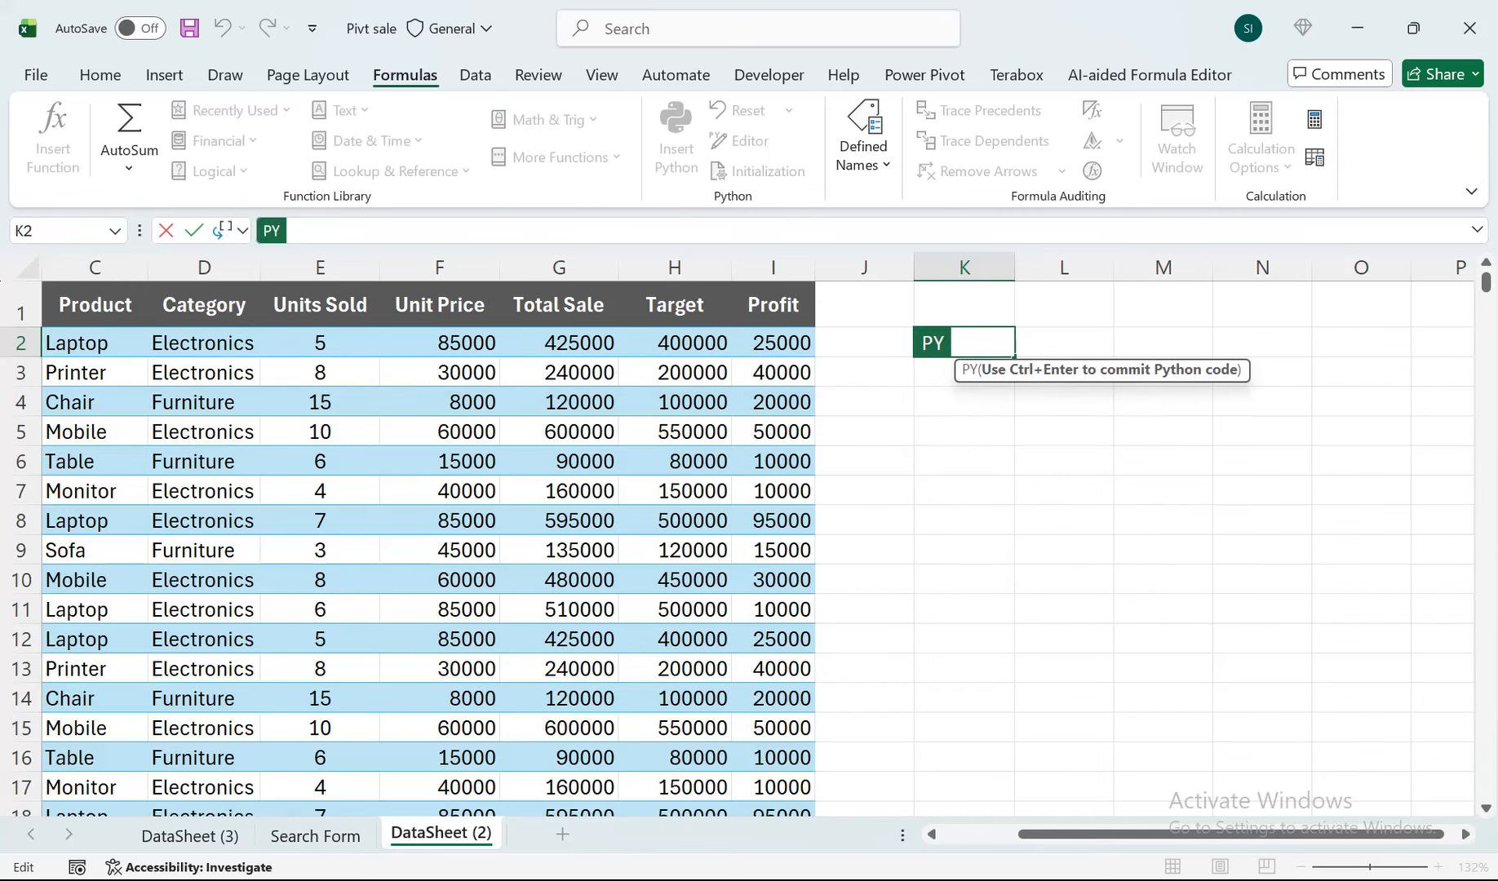
Reference the data table A1:I600 with headers=True in K2's Python formula and commit the code.
{"action": "scroll", "coordinate": [756, 545], "scroll_direction": "left", "scroll_amount": 2}
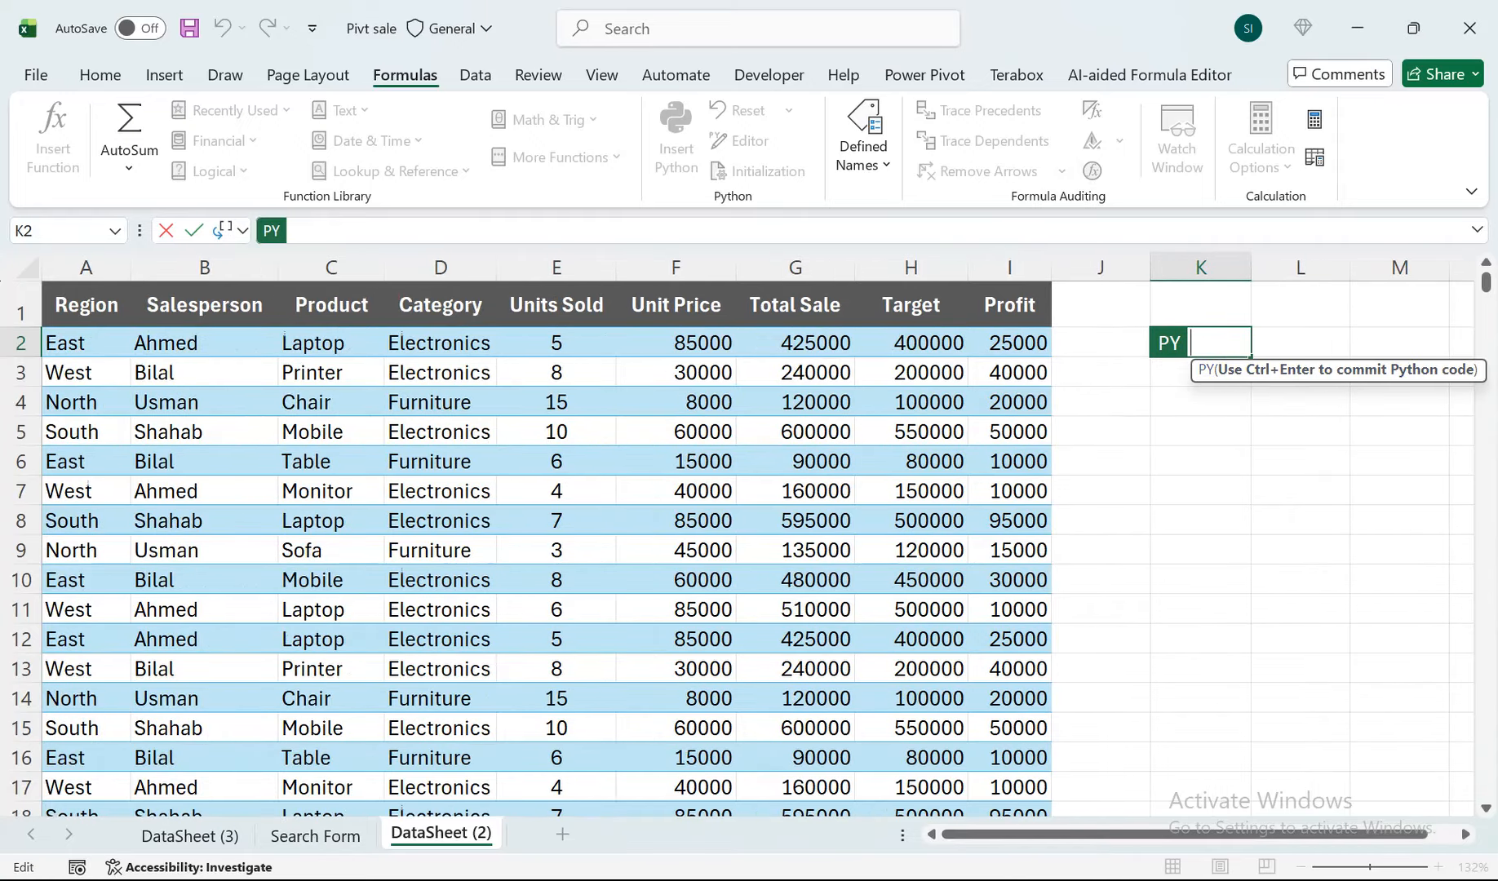
{"action": "left_click", "coordinate": [86, 305]}
{"action": "left_click_drag", "start_coordinate": [127, 302], "coordinate": [1047, 319]}
{"action": "key", "text": "ctrl+shift+Down"}
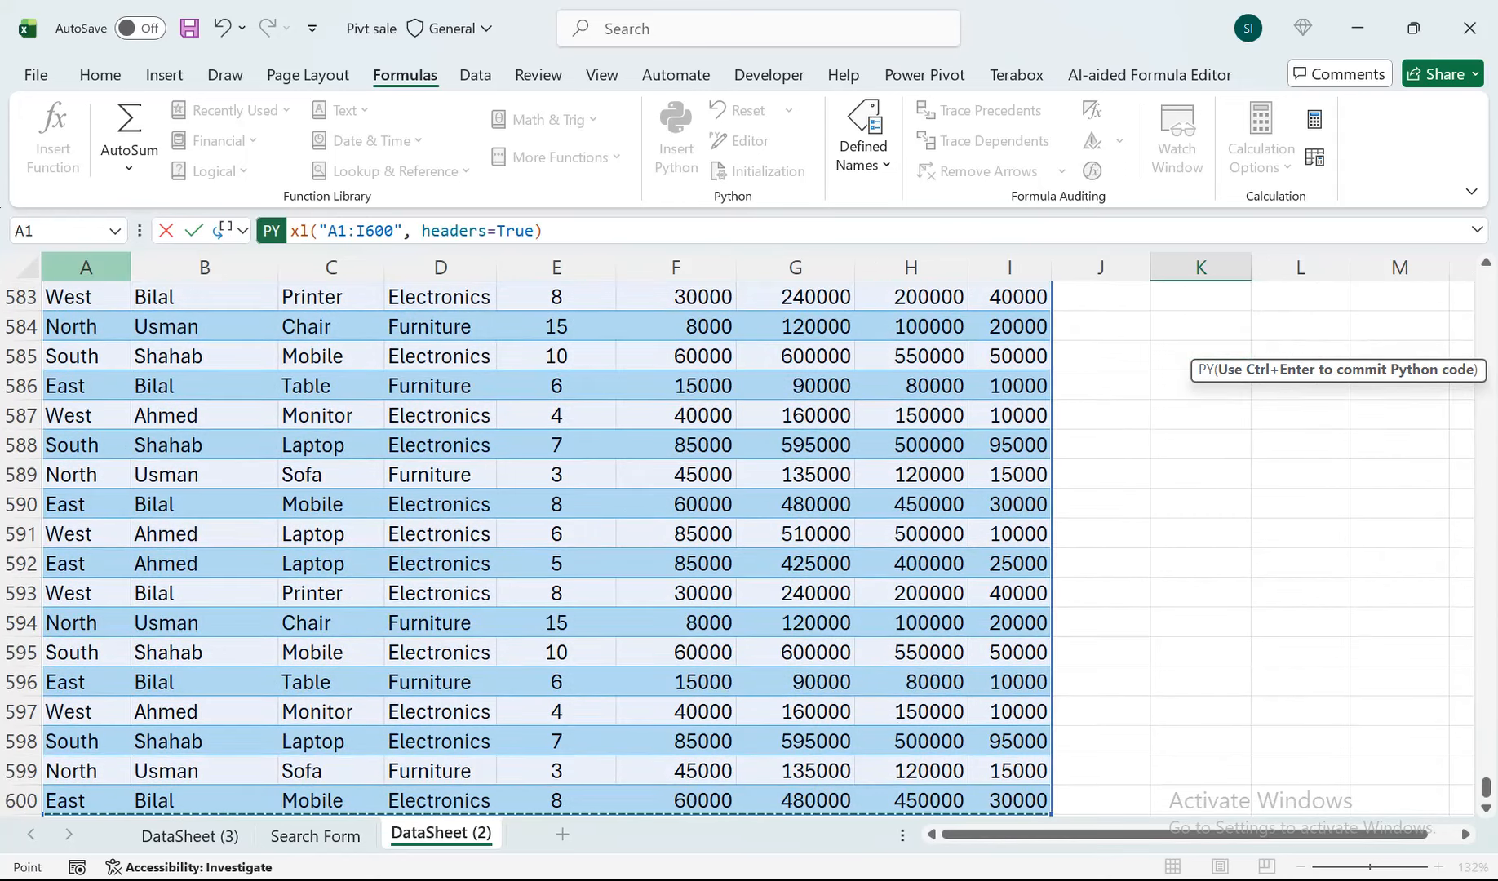
{"action": "key", "text": "ctrl+BackSpace"}
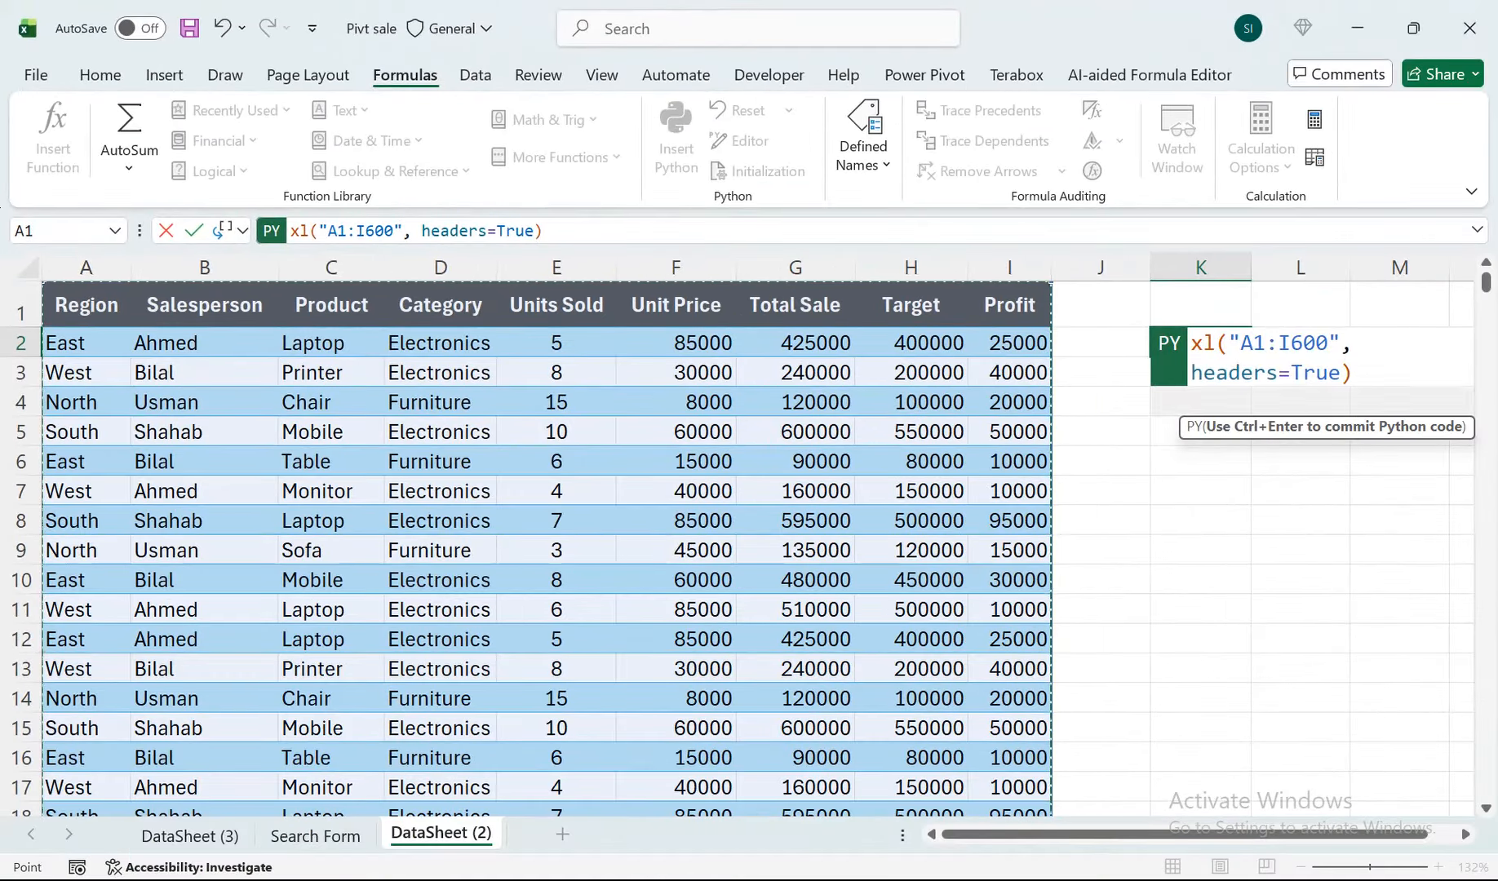
{"action": "key", "text": "Return"}
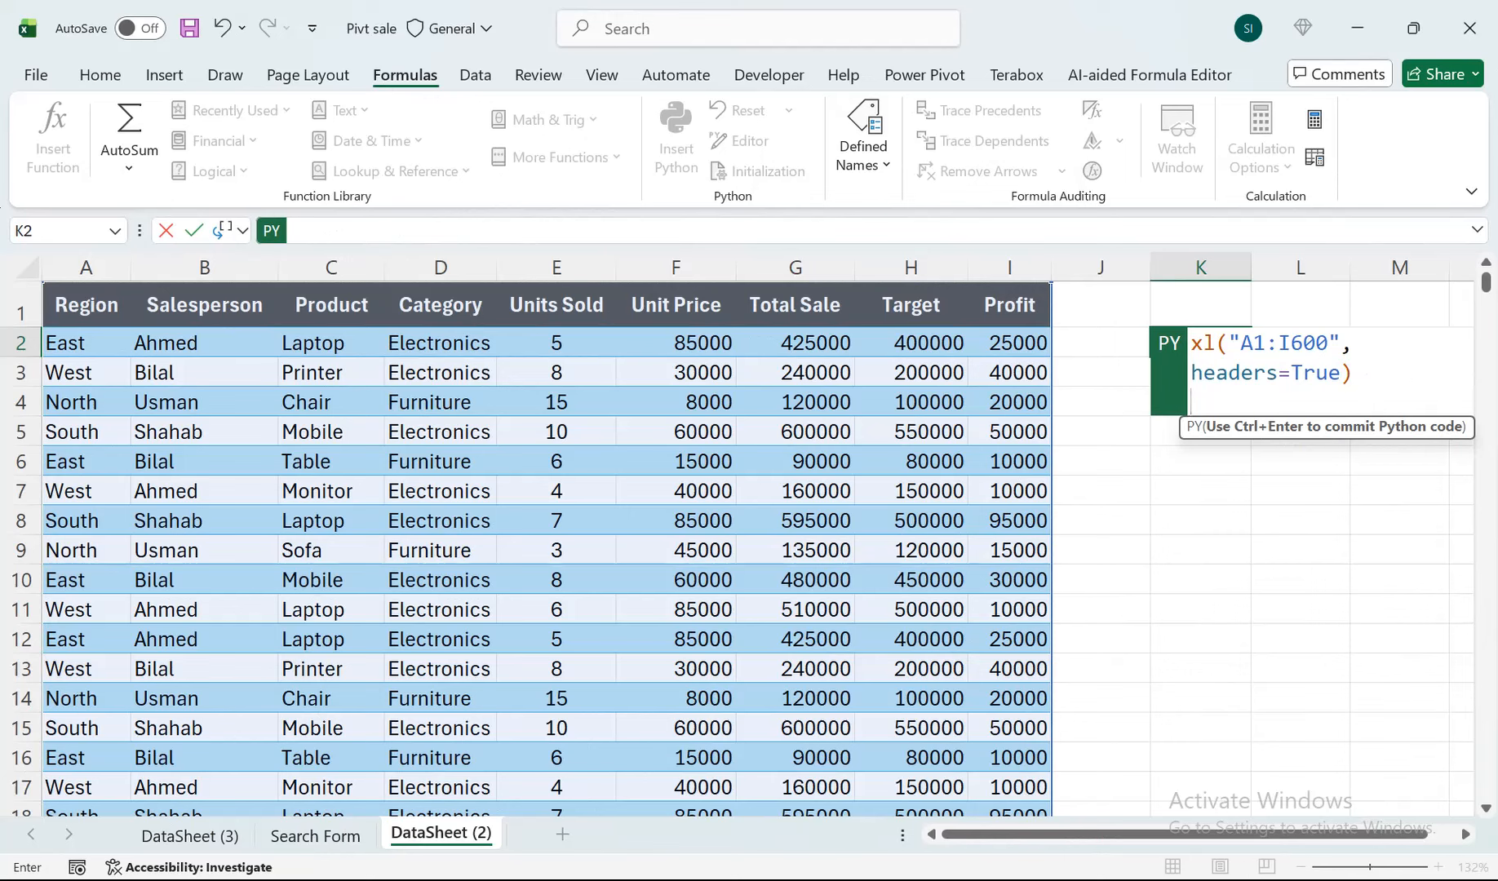
{"action": "key", "text": "BackSpace"}
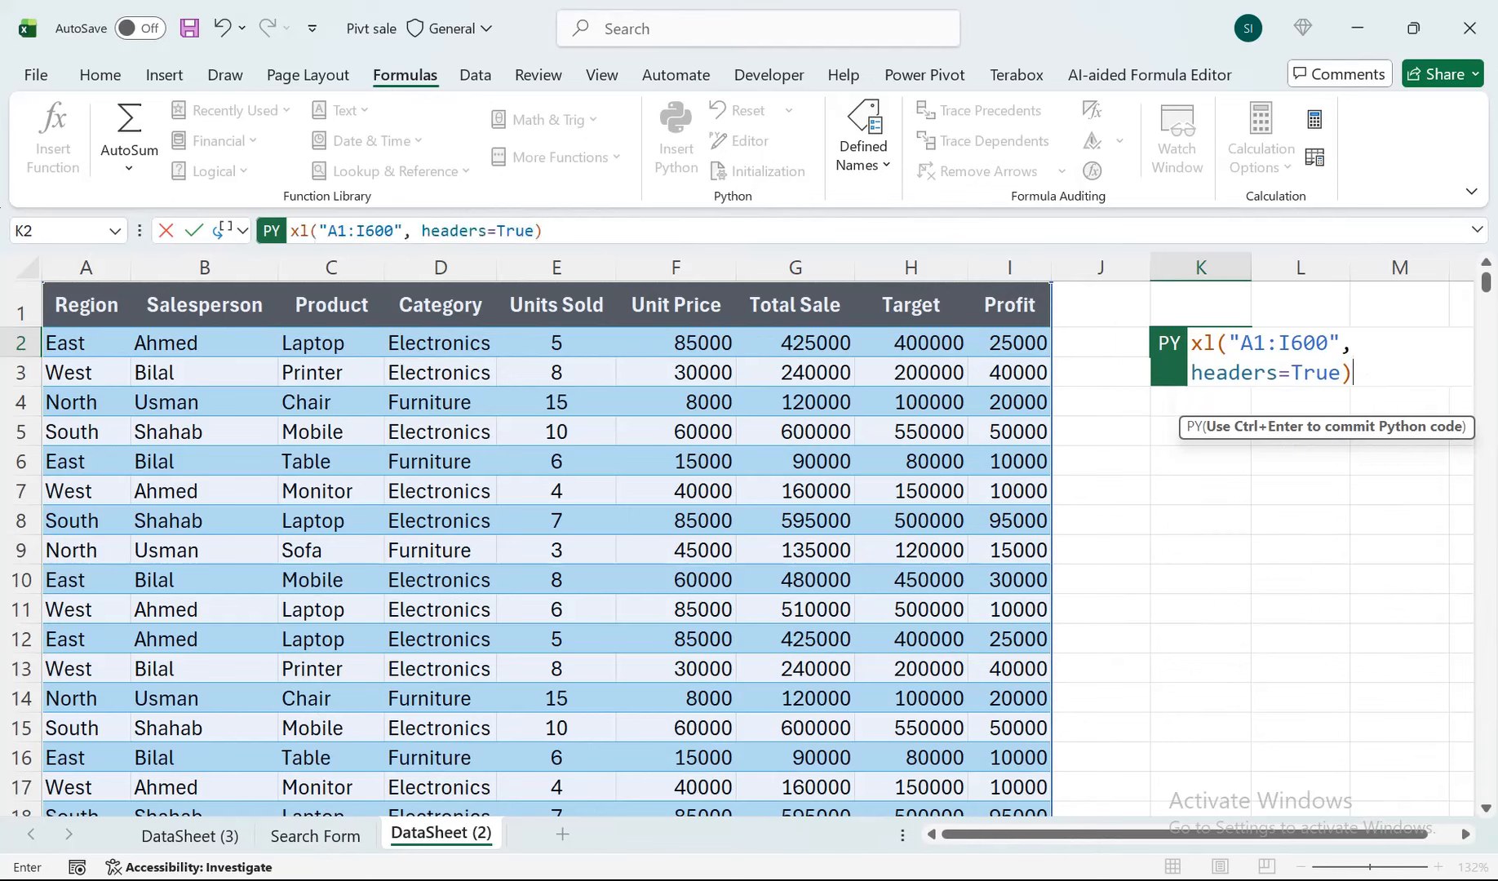
{"action": "key", "text": "ctrl+Return"}
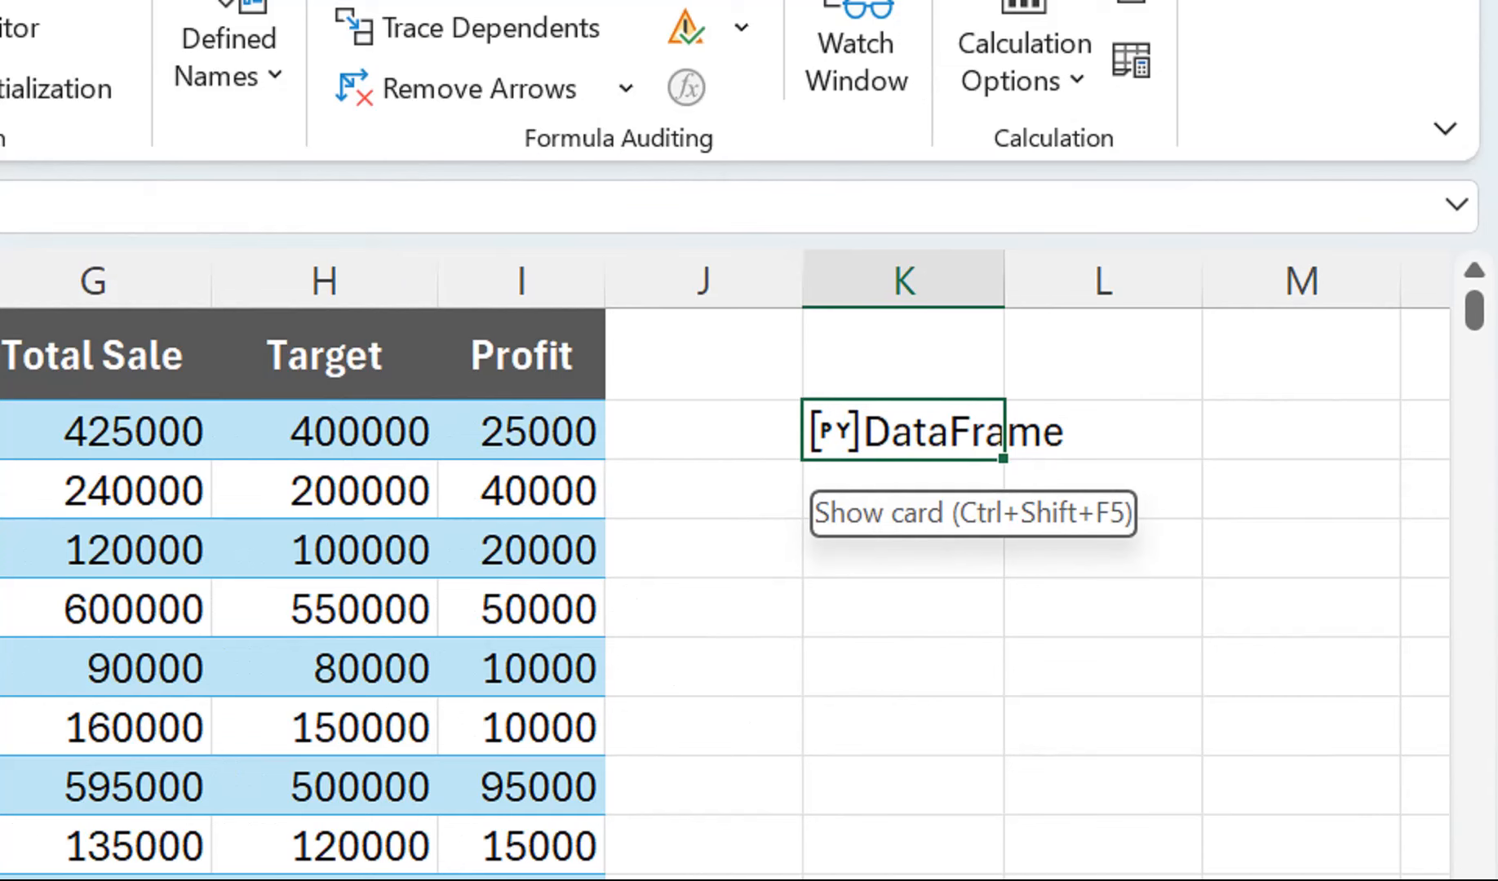
Preview the DataFrame card of cell K2 and set its Python output to Excel Value.
{"action": "left_click", "coordinate": [829, 432]}
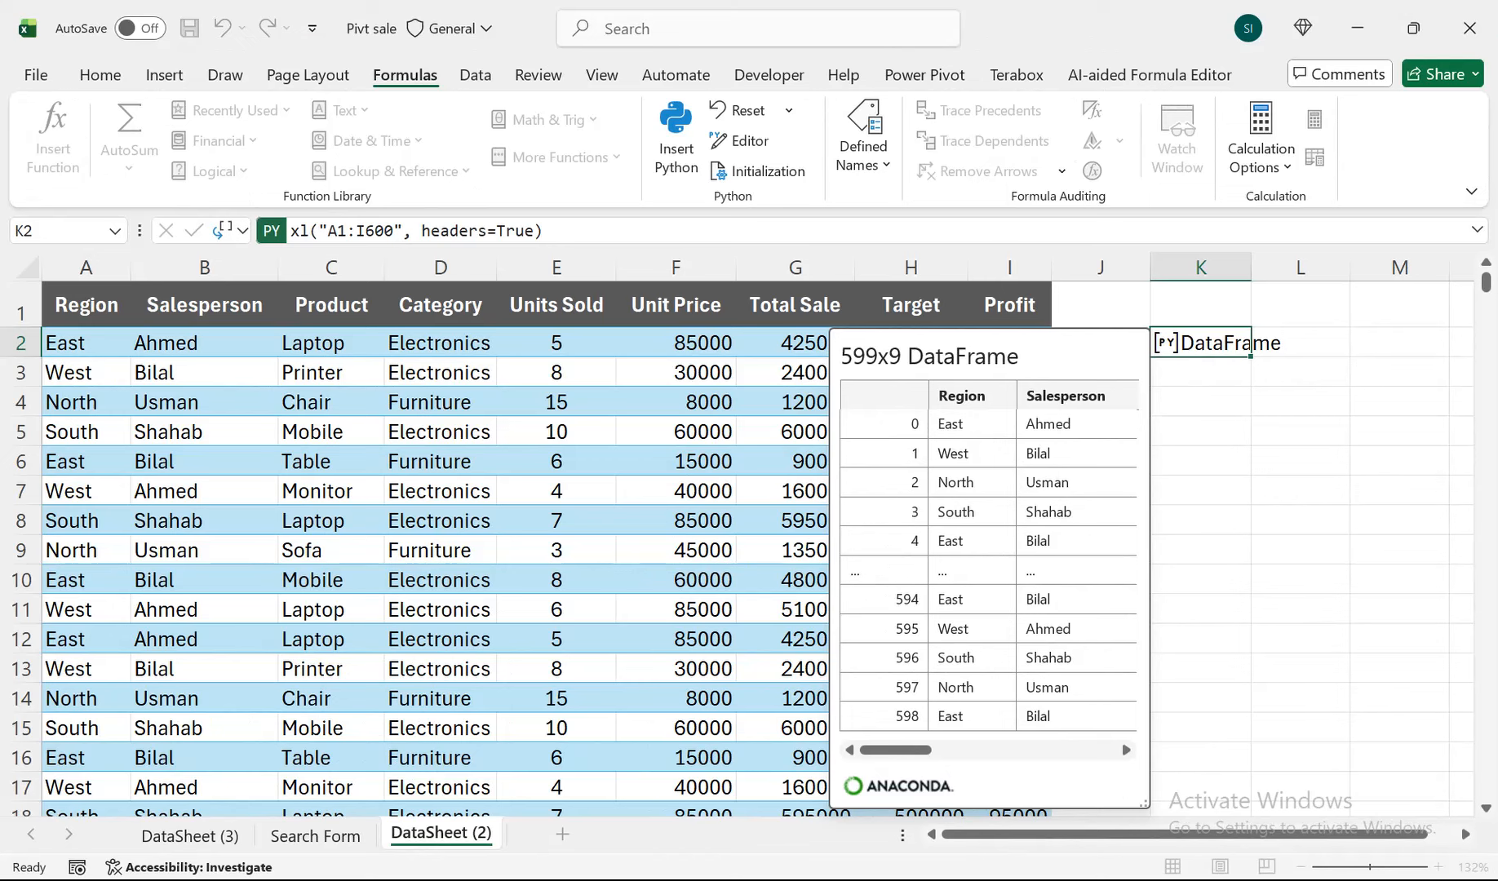
{"action": "scroll", "coordinate": [209, 337], "scroll_direction": "right", "scroll_amount": 1}
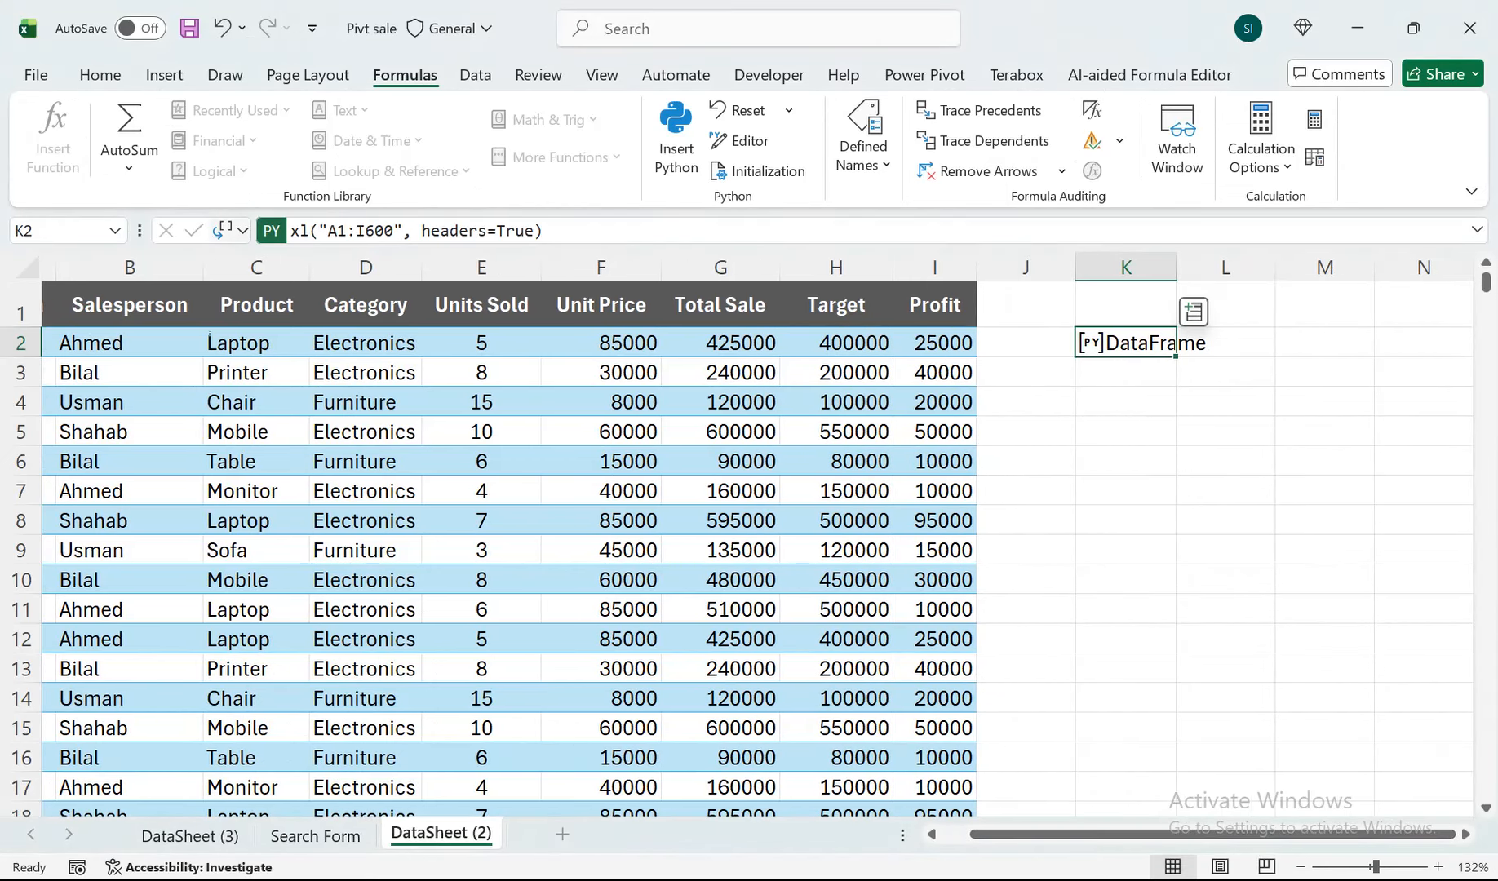
{"action": "left_click", "coordinate": [229, 230]}
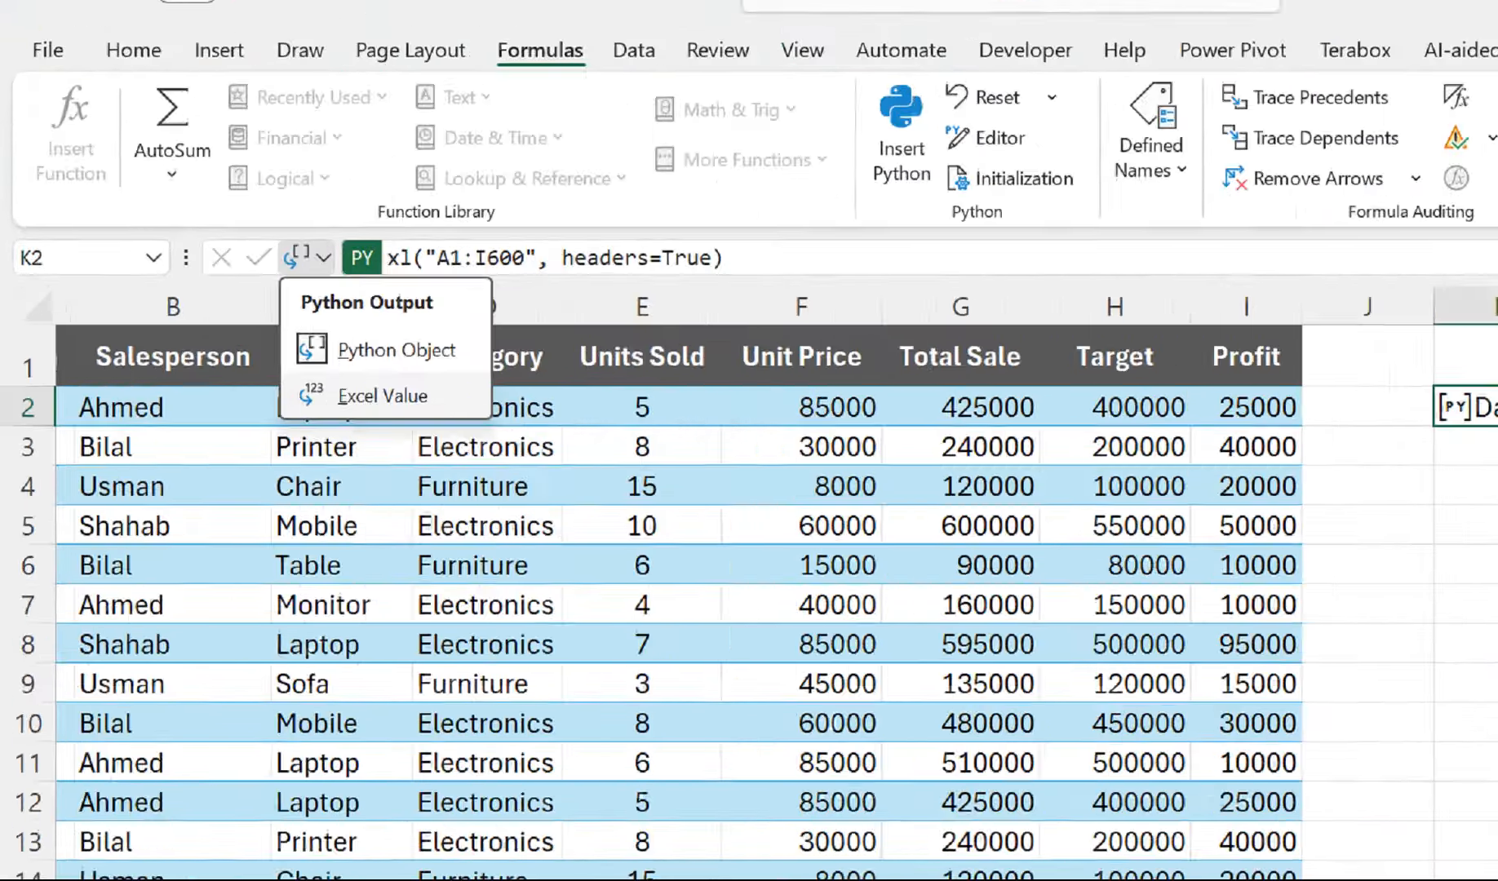
{"action": "left_click", "coordinate": [574, 519]}
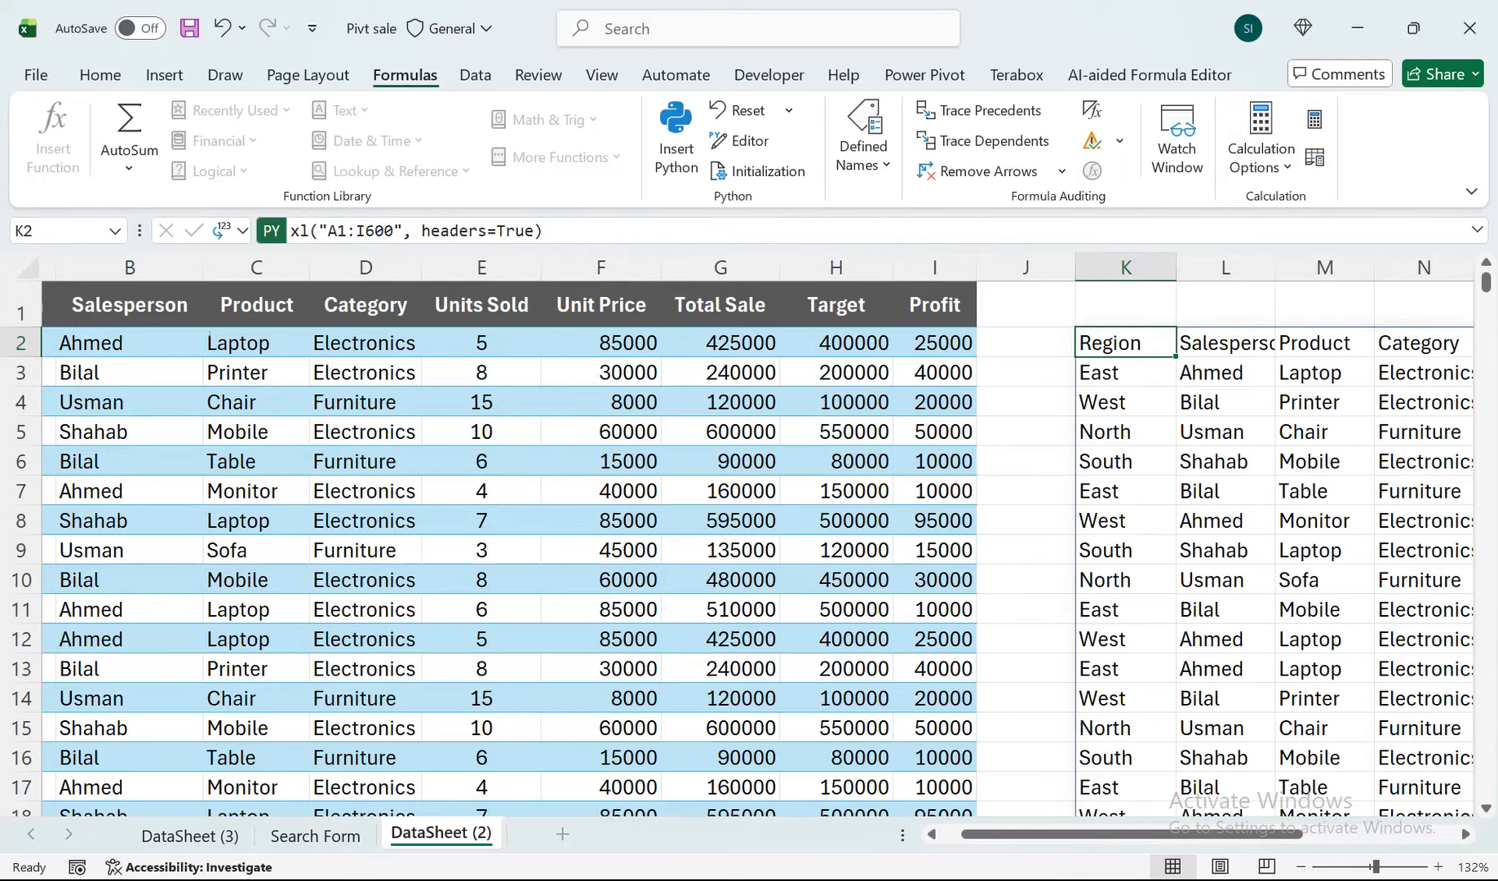
Examine the output table spilled from cell K2 across its columns and down to its last row.
{"action": "left_click_drag", "start_coordinate": [1132, 834], "coordinate": [1285, 834]}
{"action": "left_click_drag", "start_coordinate": [1486, 282], "coordinate": [1486, 322]}
{"action": "scroll", "coordinate": [749, 548], "scroll_direction": "down", "scroll_amount": 20}
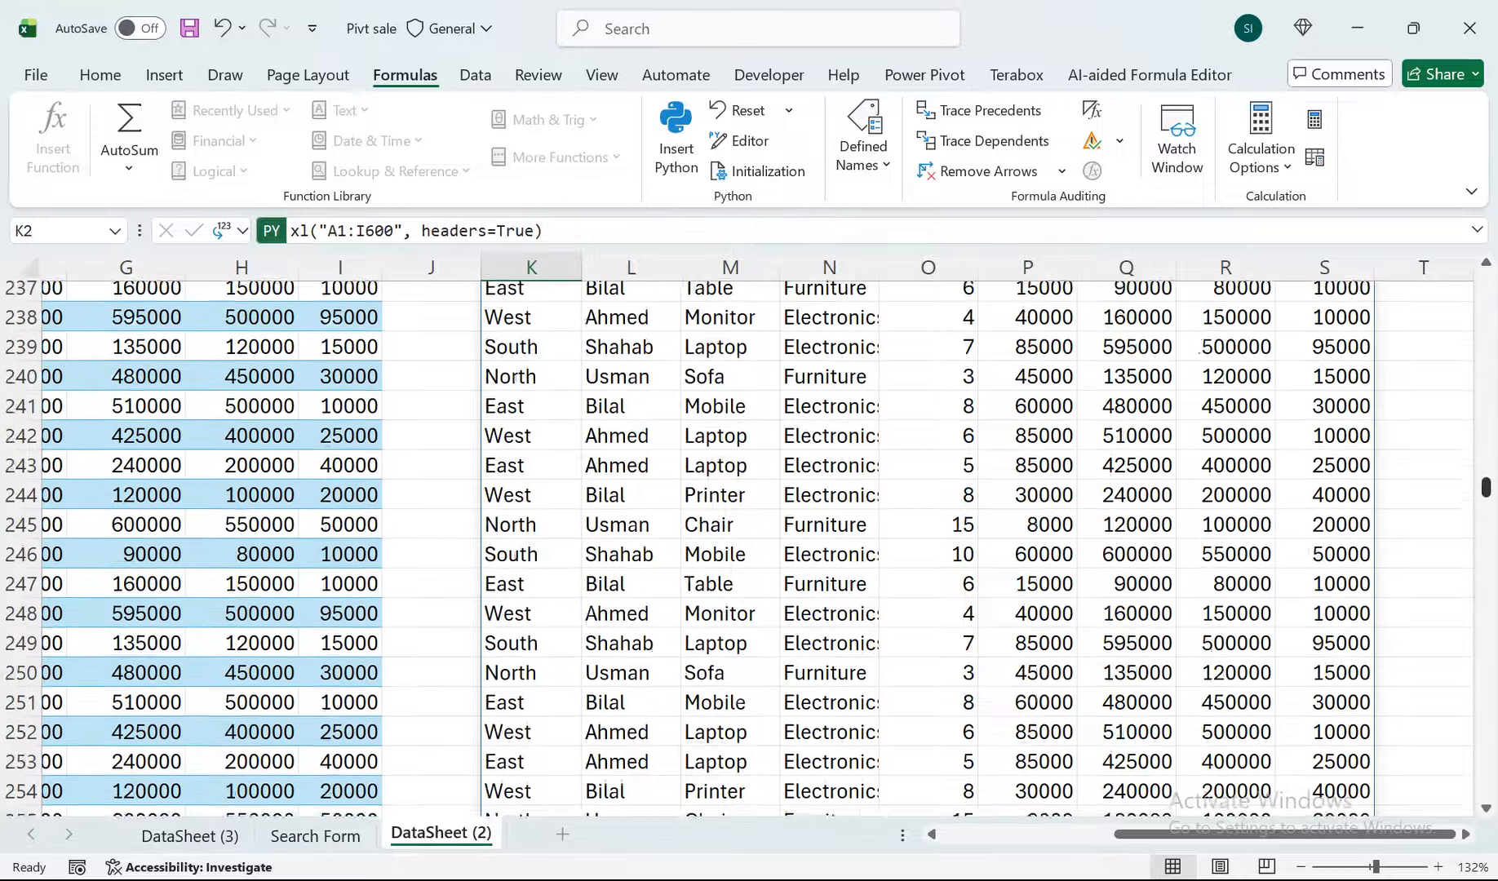
{"action": "scroll", "coordinate": [749, 548], "scroll_direction": "down", "scroll_amount": 6}
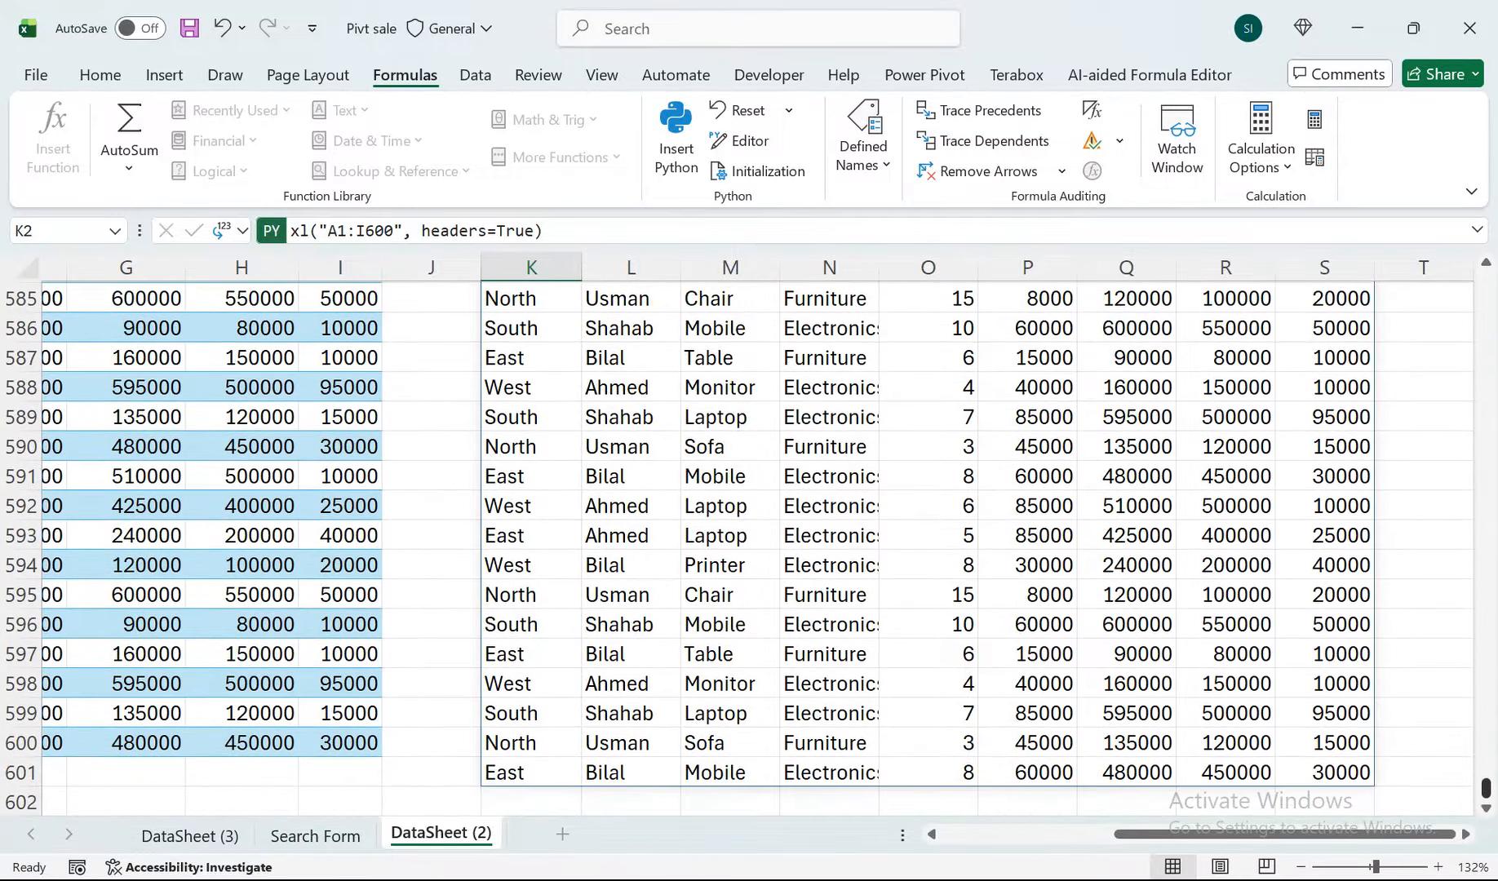
{"action": "scroll", "coordinate": [749, 548], "scroll_direction": "up", "scroll_amount": 20}
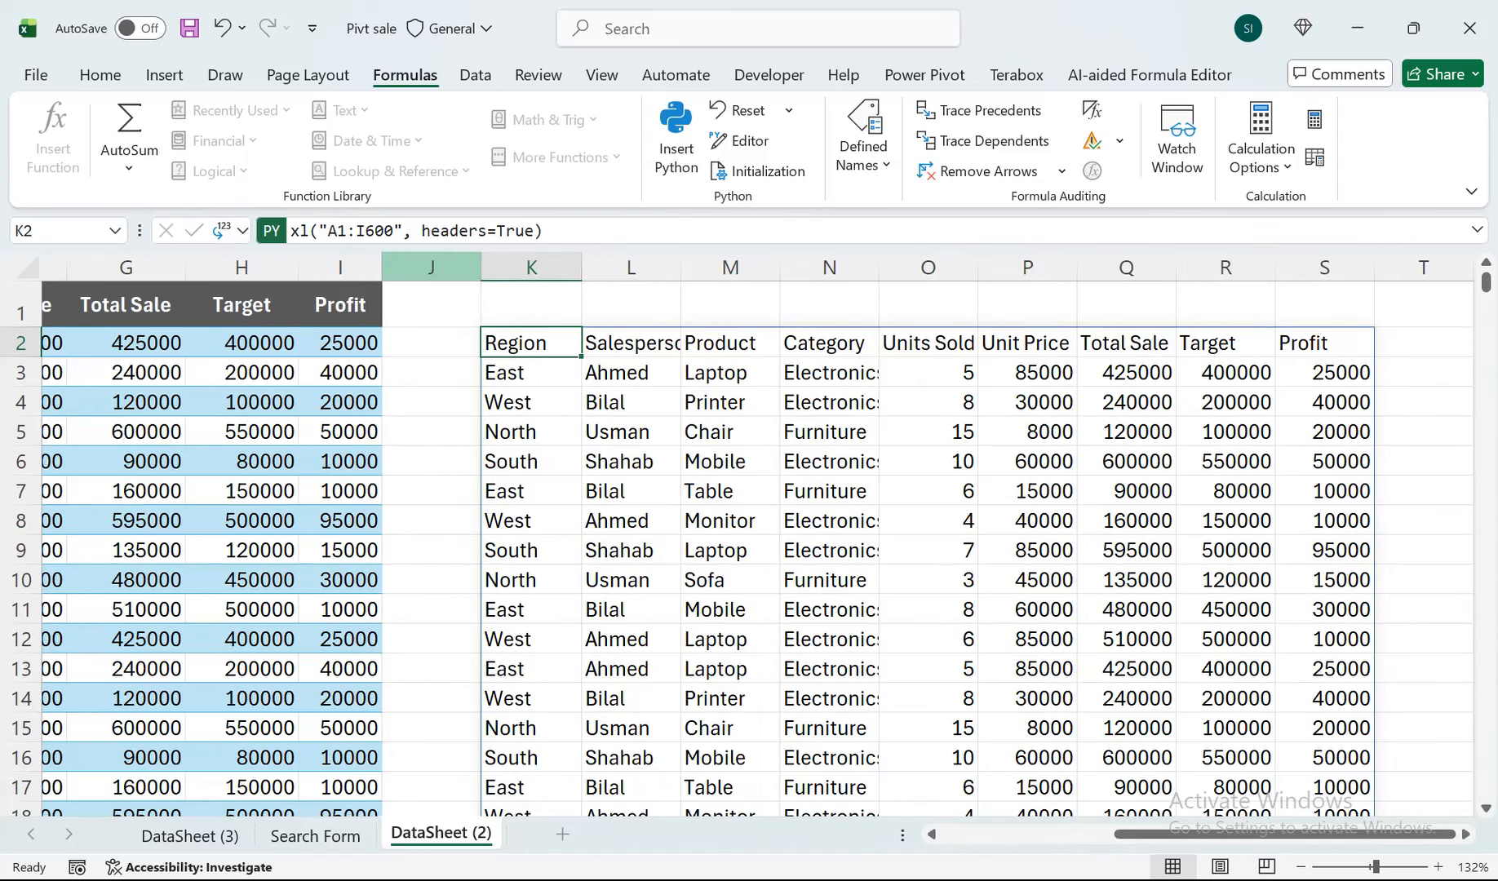
Set the Python output of cell K2 to Python Object.
{"action": "left_click", "coordinate": [242, 231]}
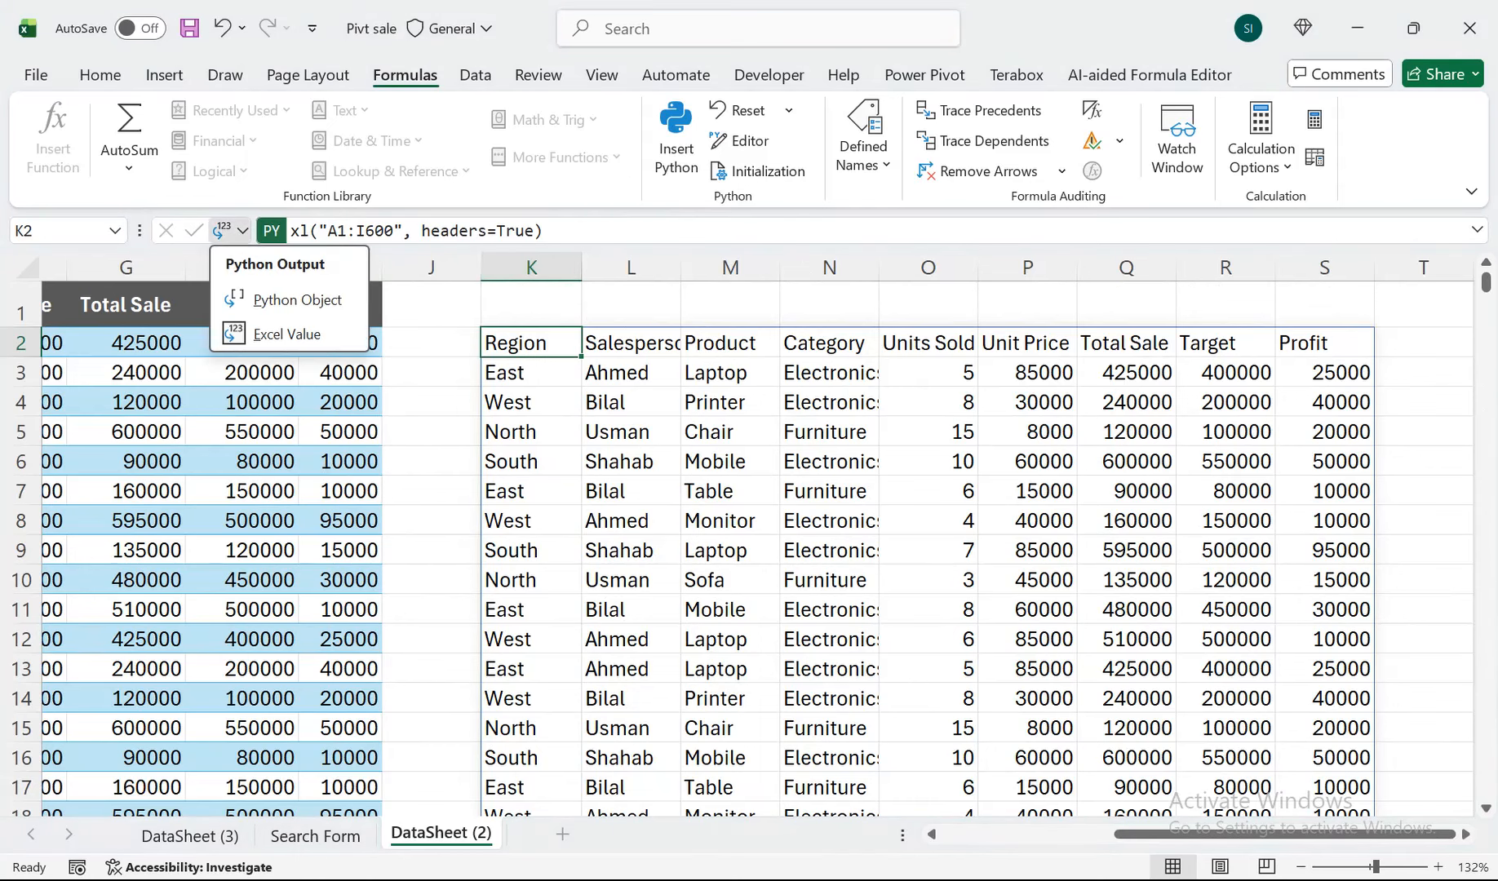
{"action": "left_click", "coordinate": [297, 300]}
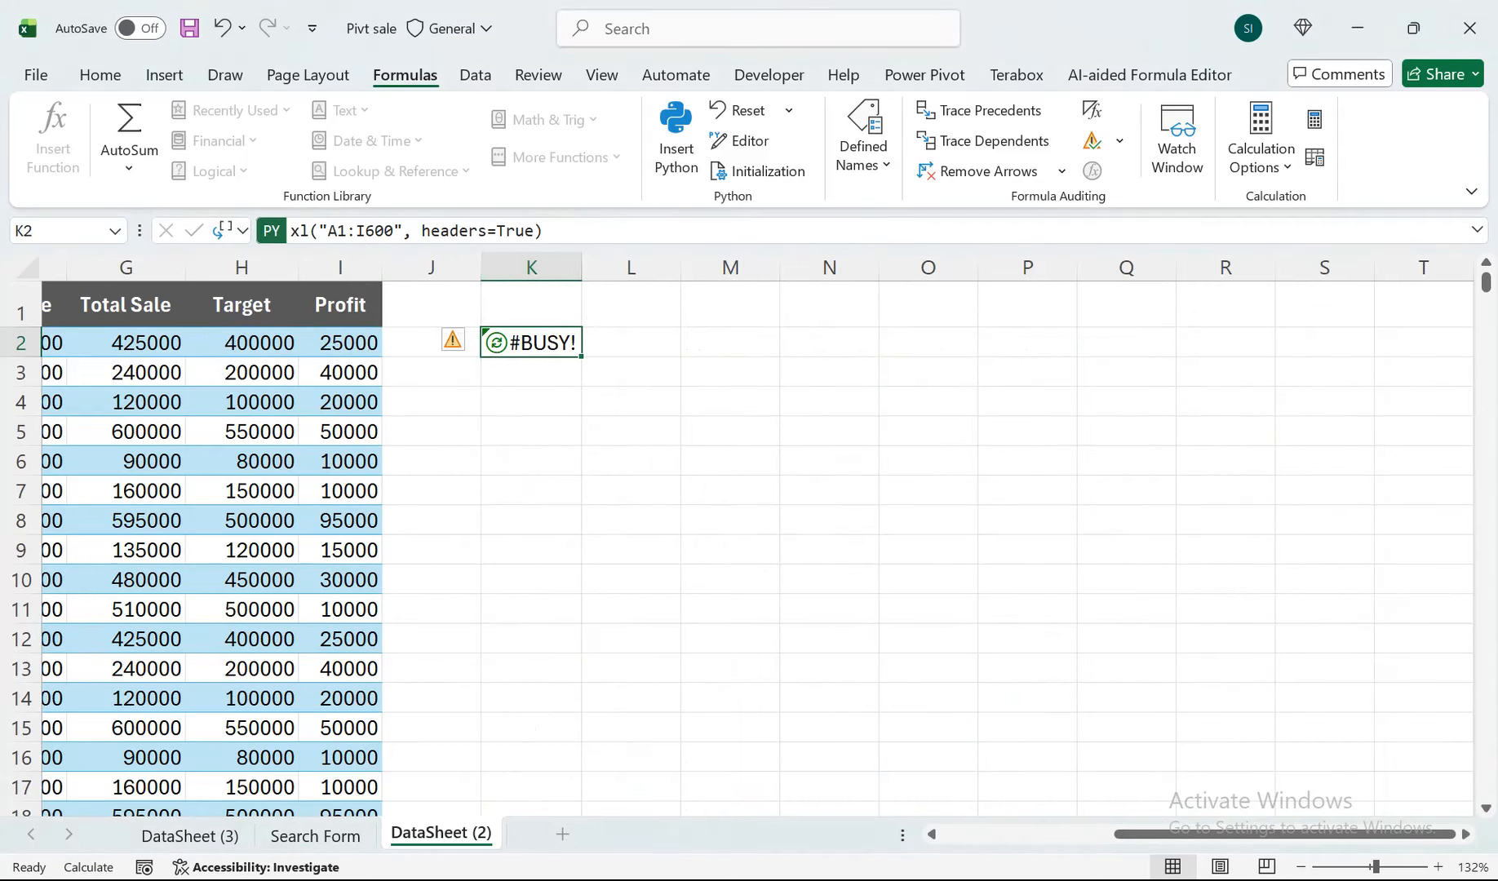
{"action": "scroll", "coordinate": [757, 538], "scroll_direction": "left", "scroll_amount": 5}
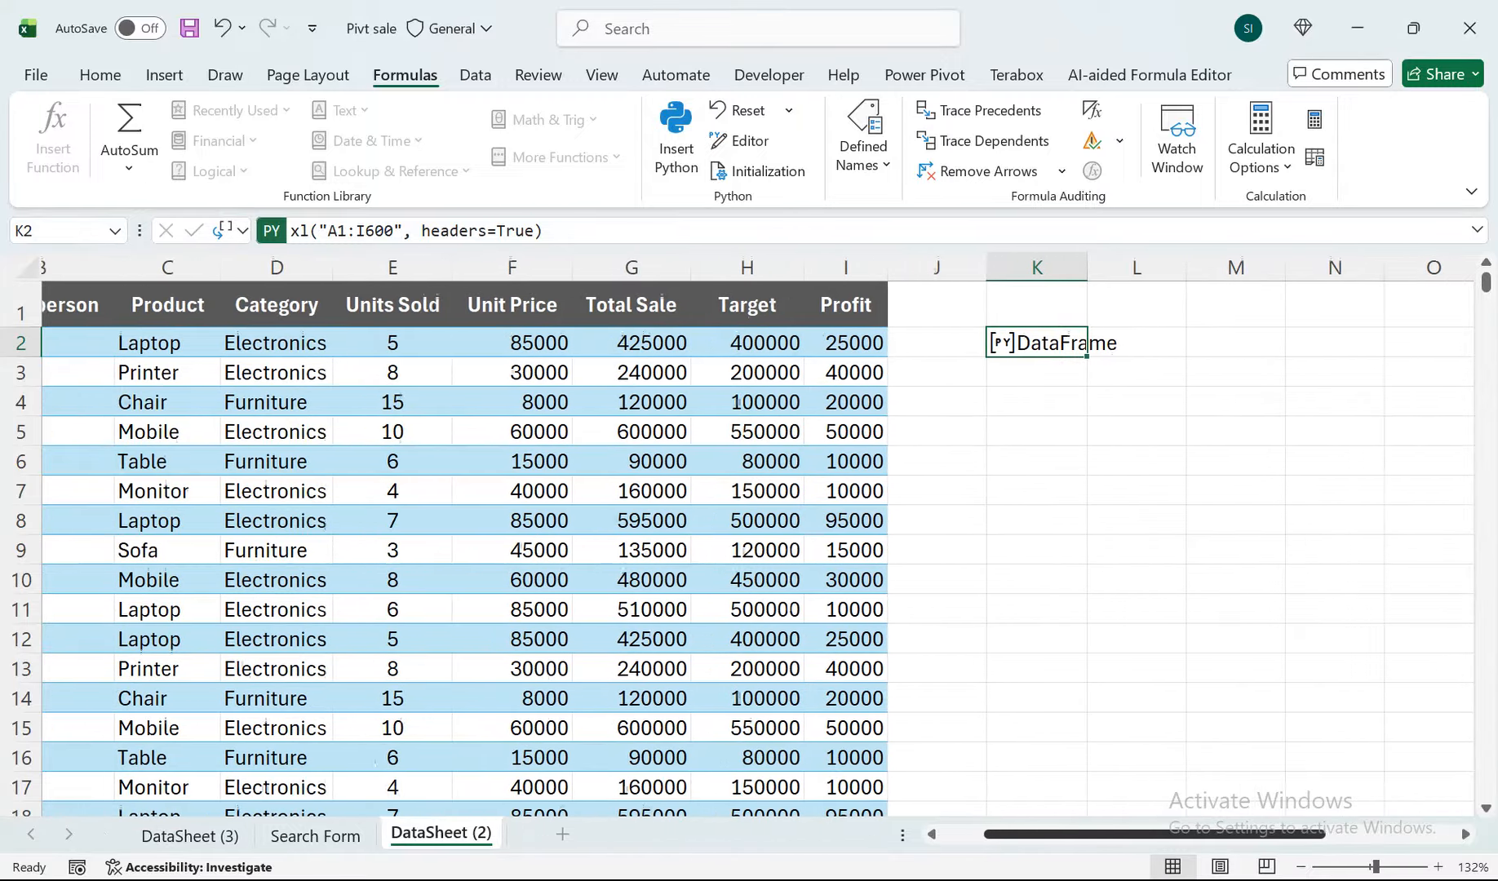
{"action": "scroll", "coordinate": [757, 539], "scroll_direction": "left", "scroll_amount": 2}
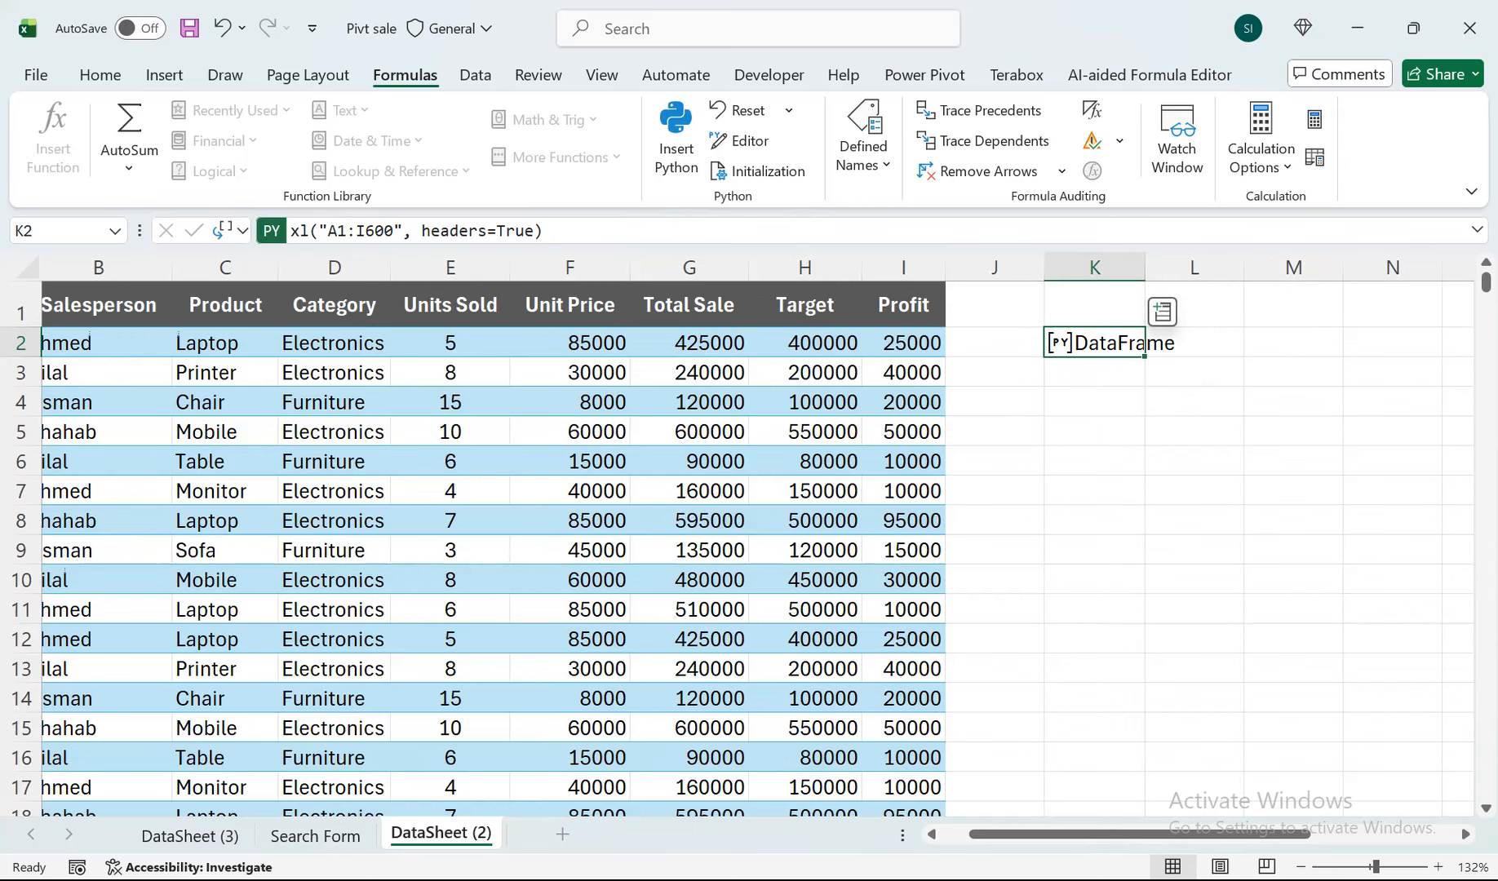
Look over the data type card action and the fields offered for the DataFrame in cell K2.
{"action": "left_click", "coordinate": [1162, 312]}
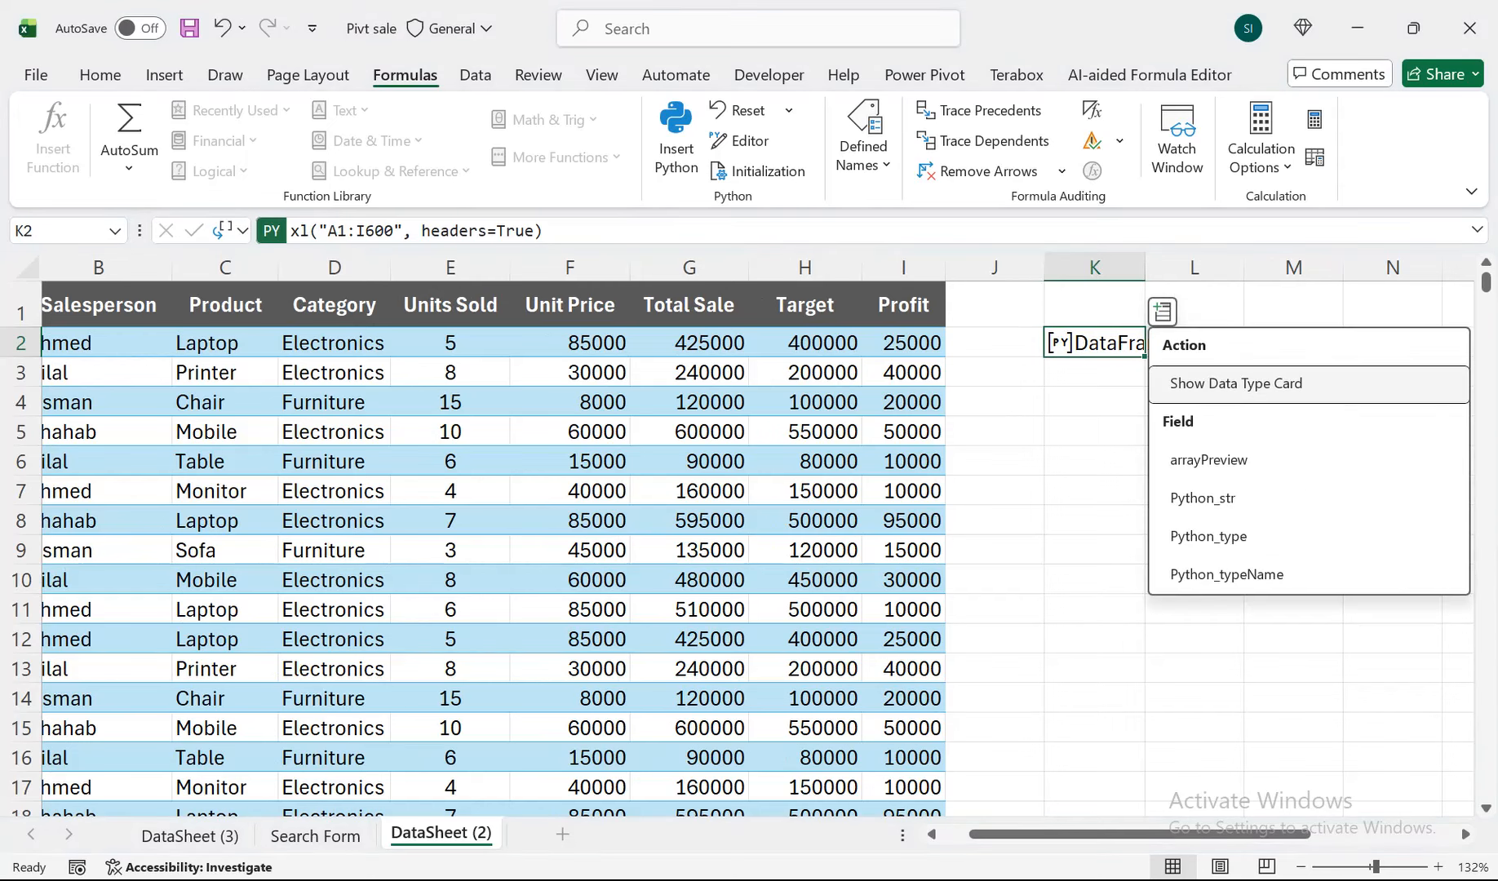
{"action": "left_click", "coordinate": [1095, 431]}
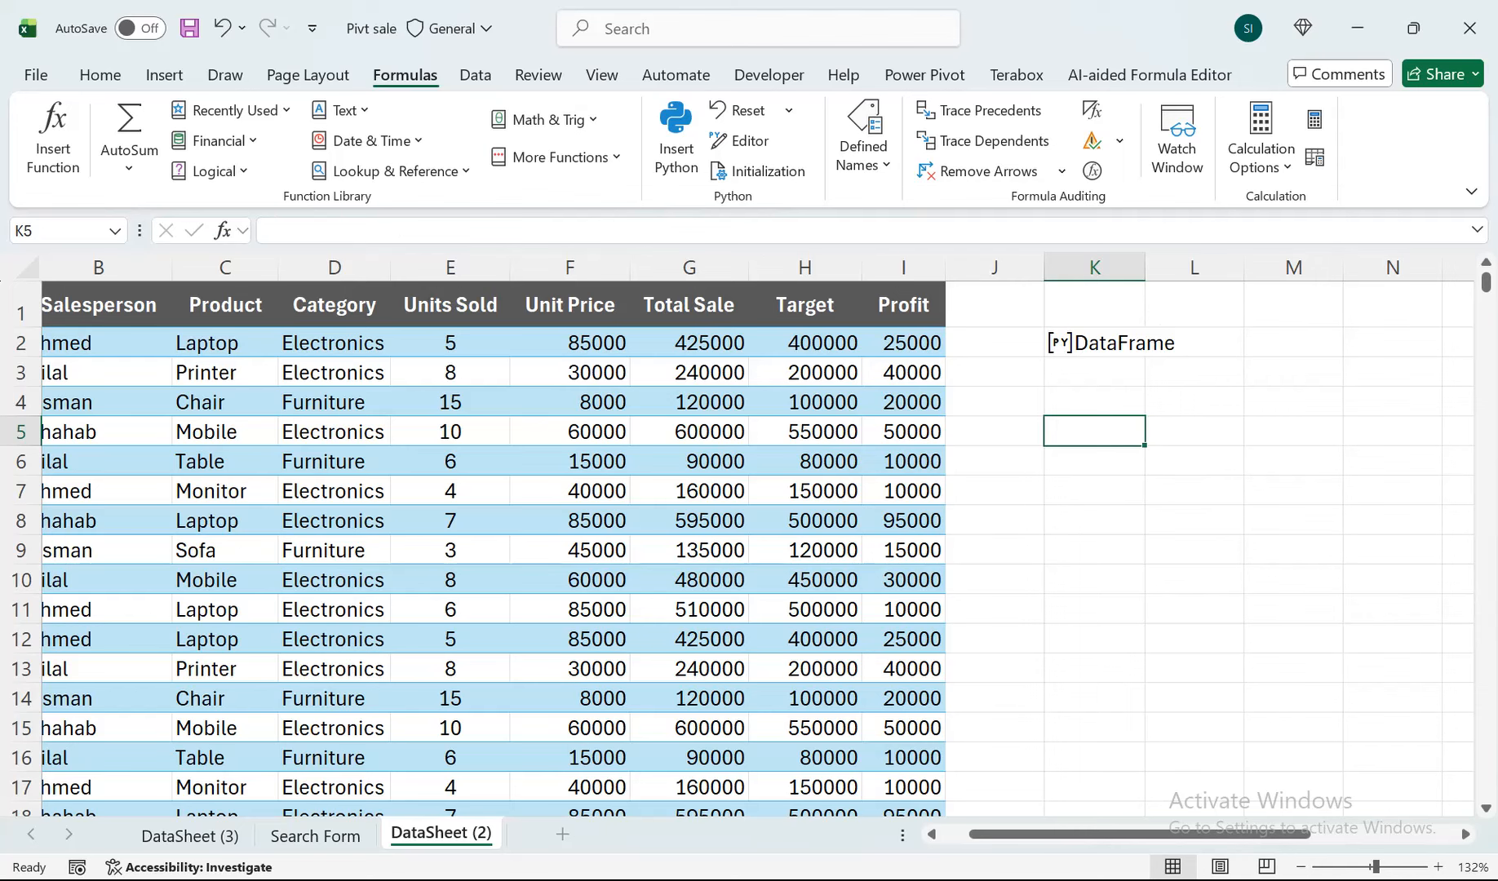
{"action": "left_click", "coordinate": [1163, 311]}
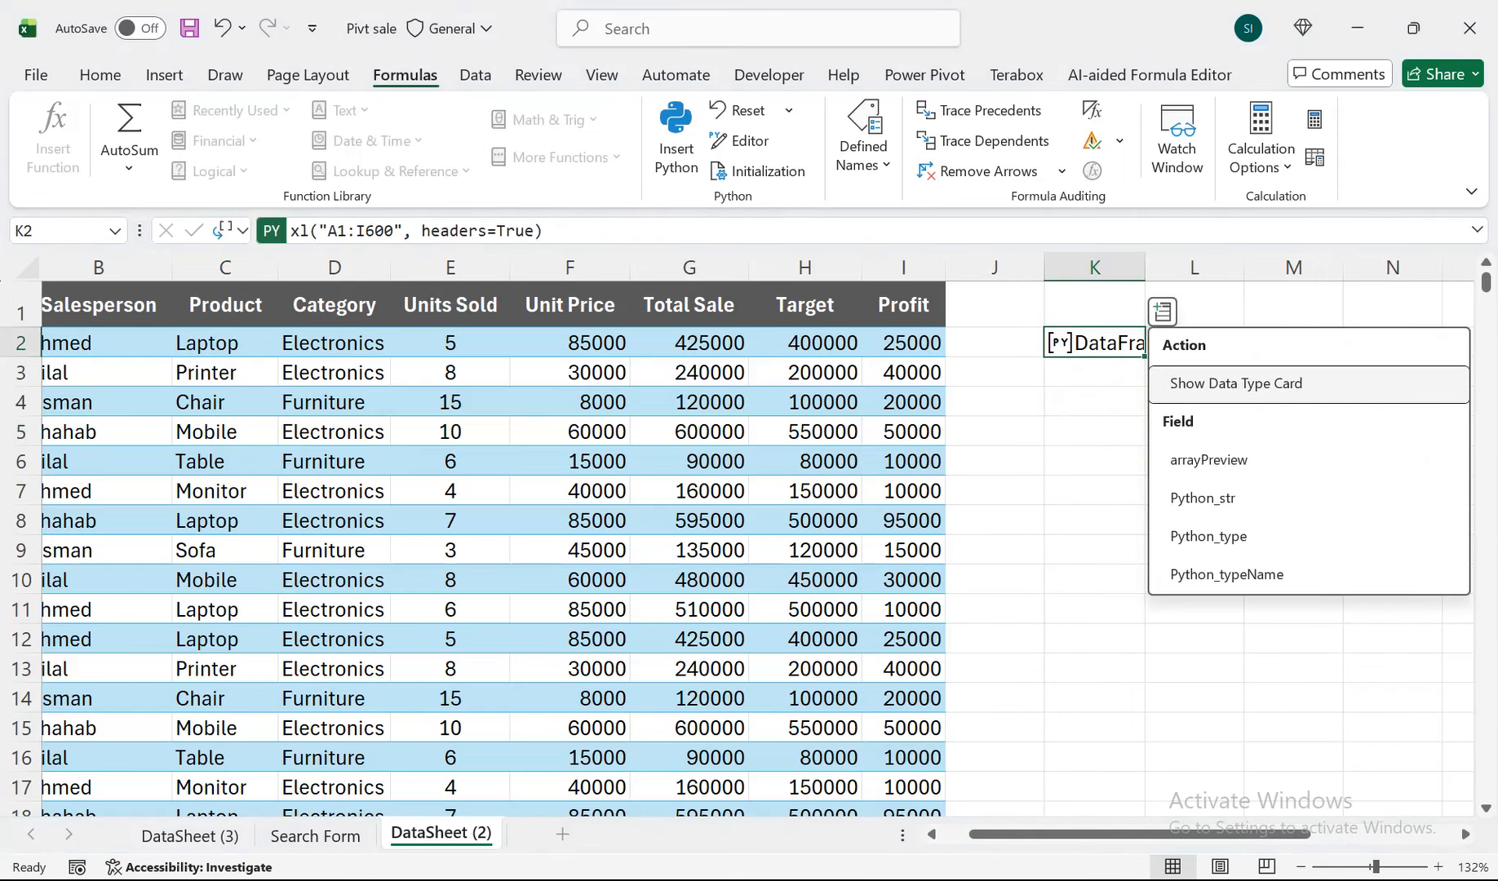
{"action": "left_click", "coordinate": [1095, 373]}
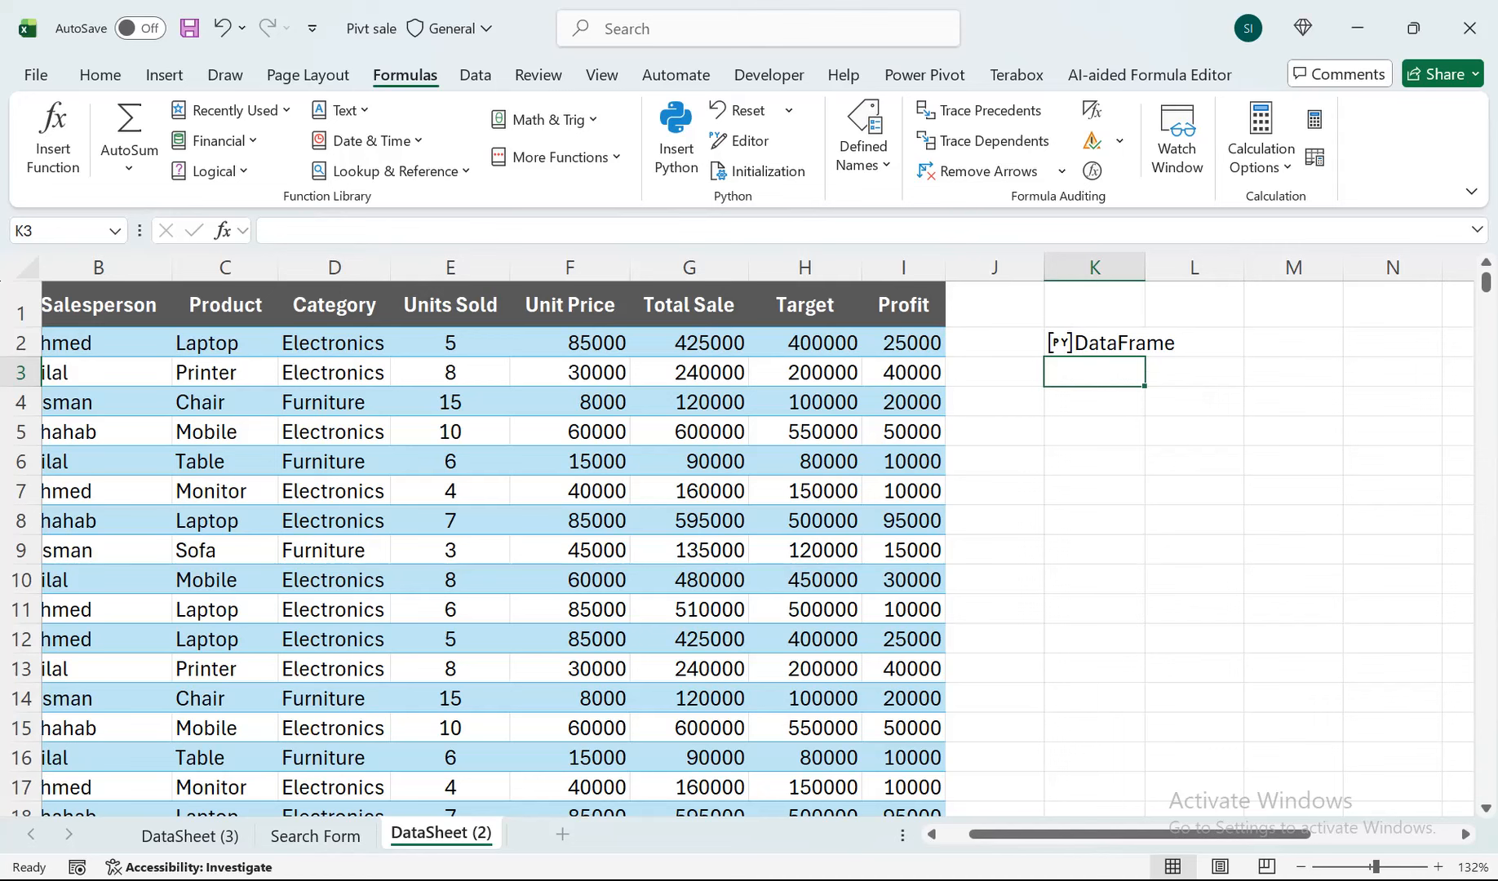
{"action": "left_click_drag", "start_coordinate": [1094, 343], "coordinate": [1393, 343]}
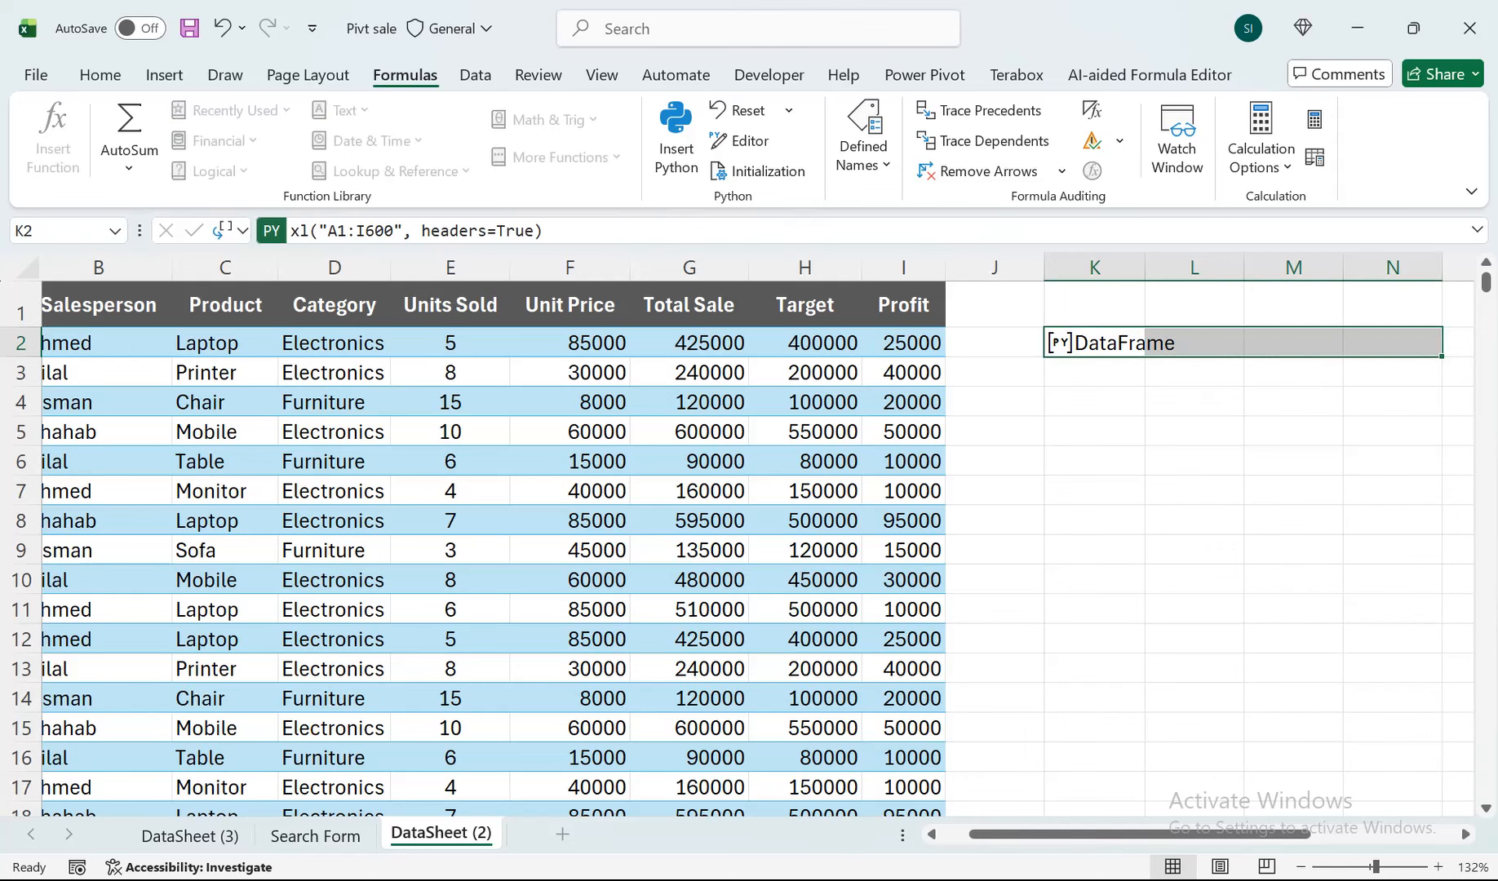
{"action": "left_click_drag", "start_coordinate": [1094, 342], "coordinate": [1093, 491]}
{"action": "left_click", "coordinate": [1094, 305]}
{"action": "left_click", "coordinate": [995, 305]}
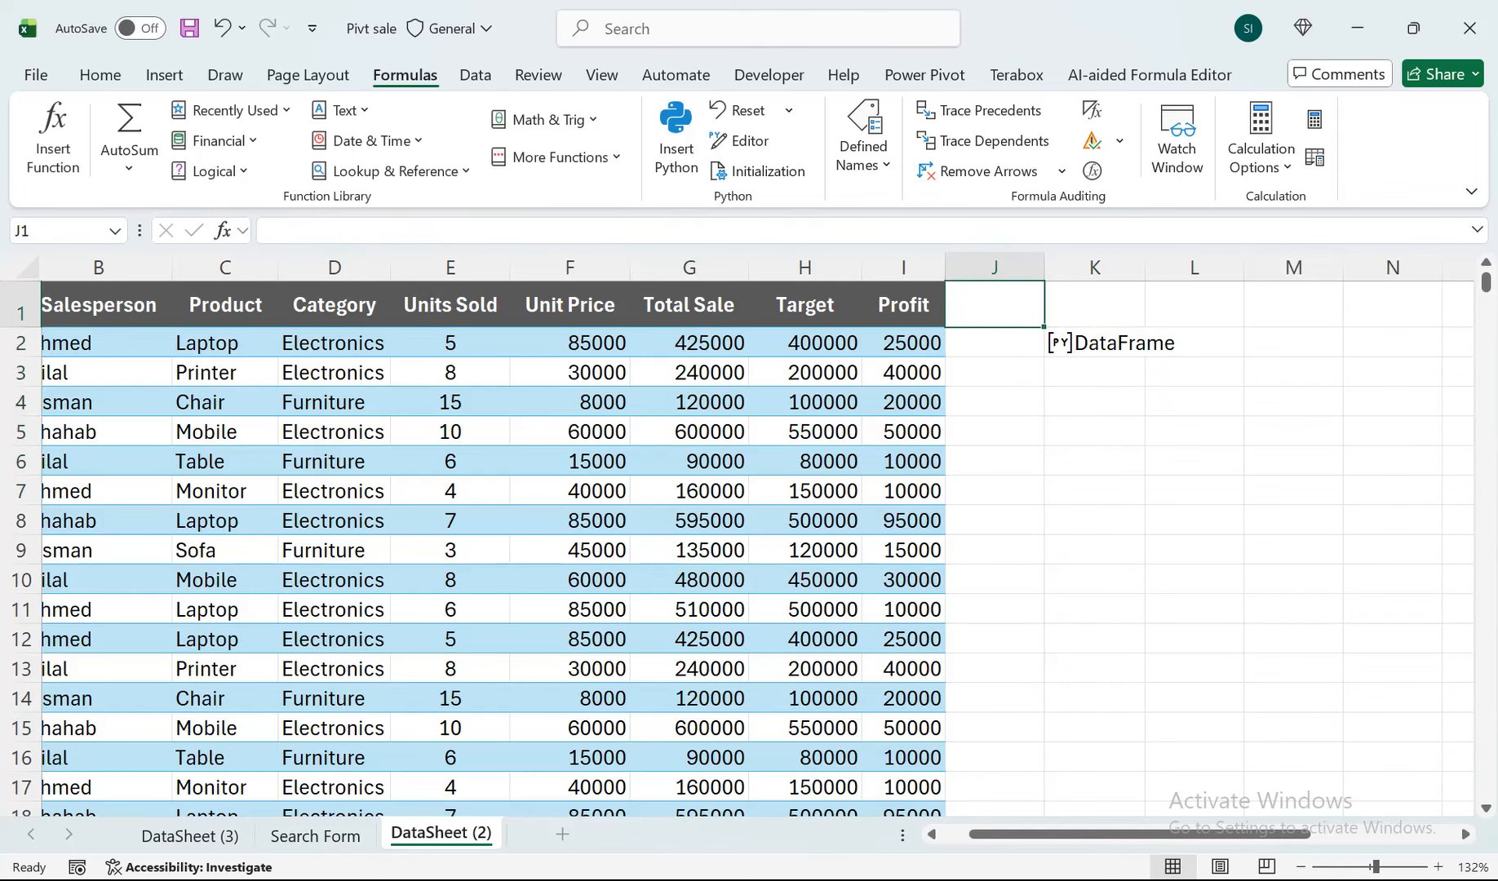
{"action": "left_click", "coordinate": [1293, 343]}
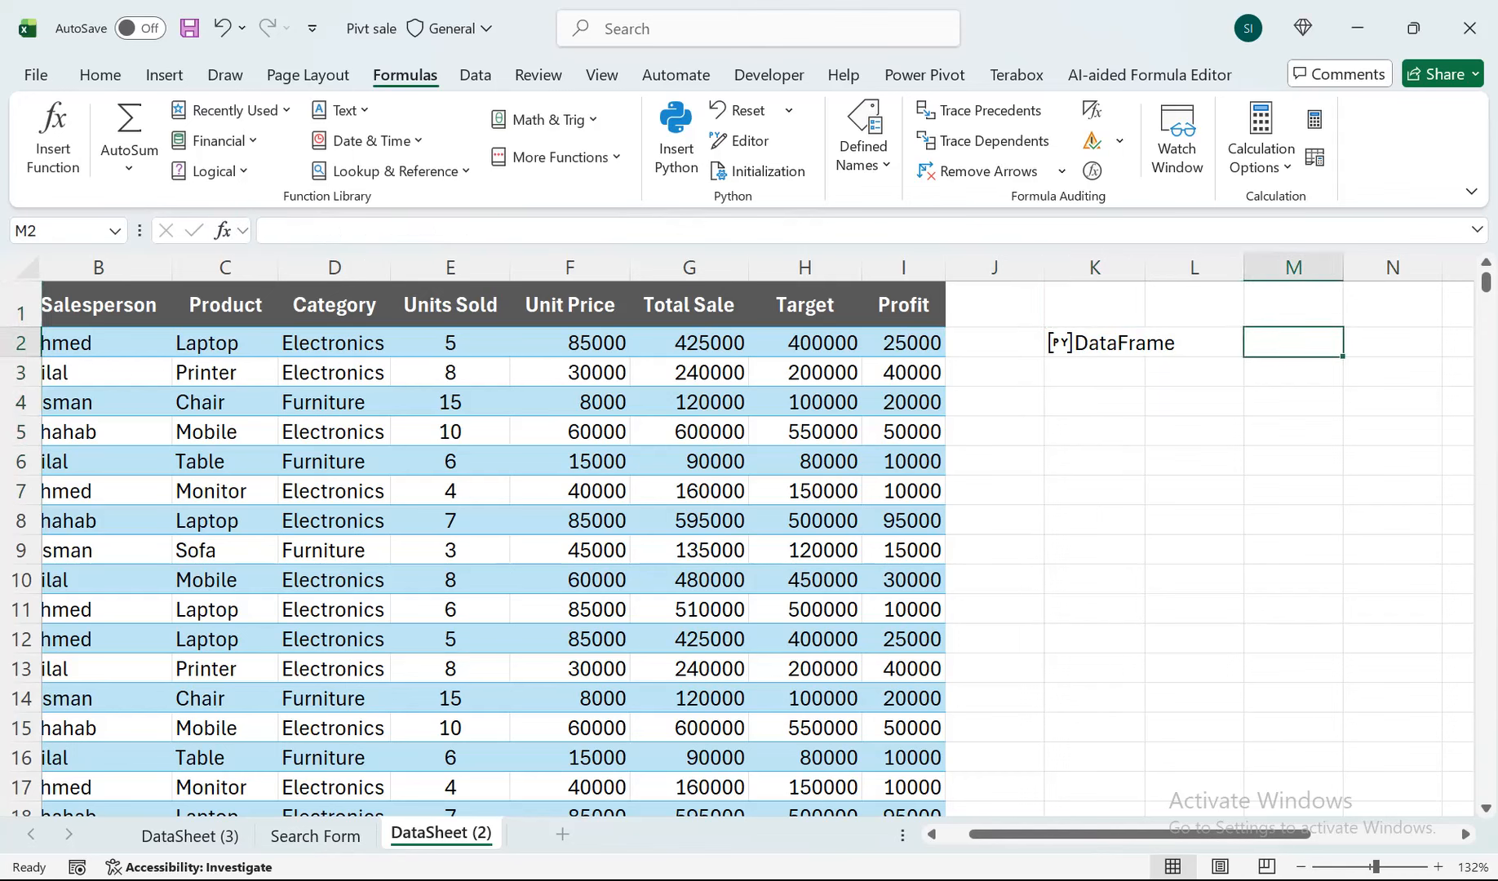
Enter the Python formula xl("K2").describe() in cell K4 and commit the code.
{"action": "left_click", "coordinate": [1095, 401]}
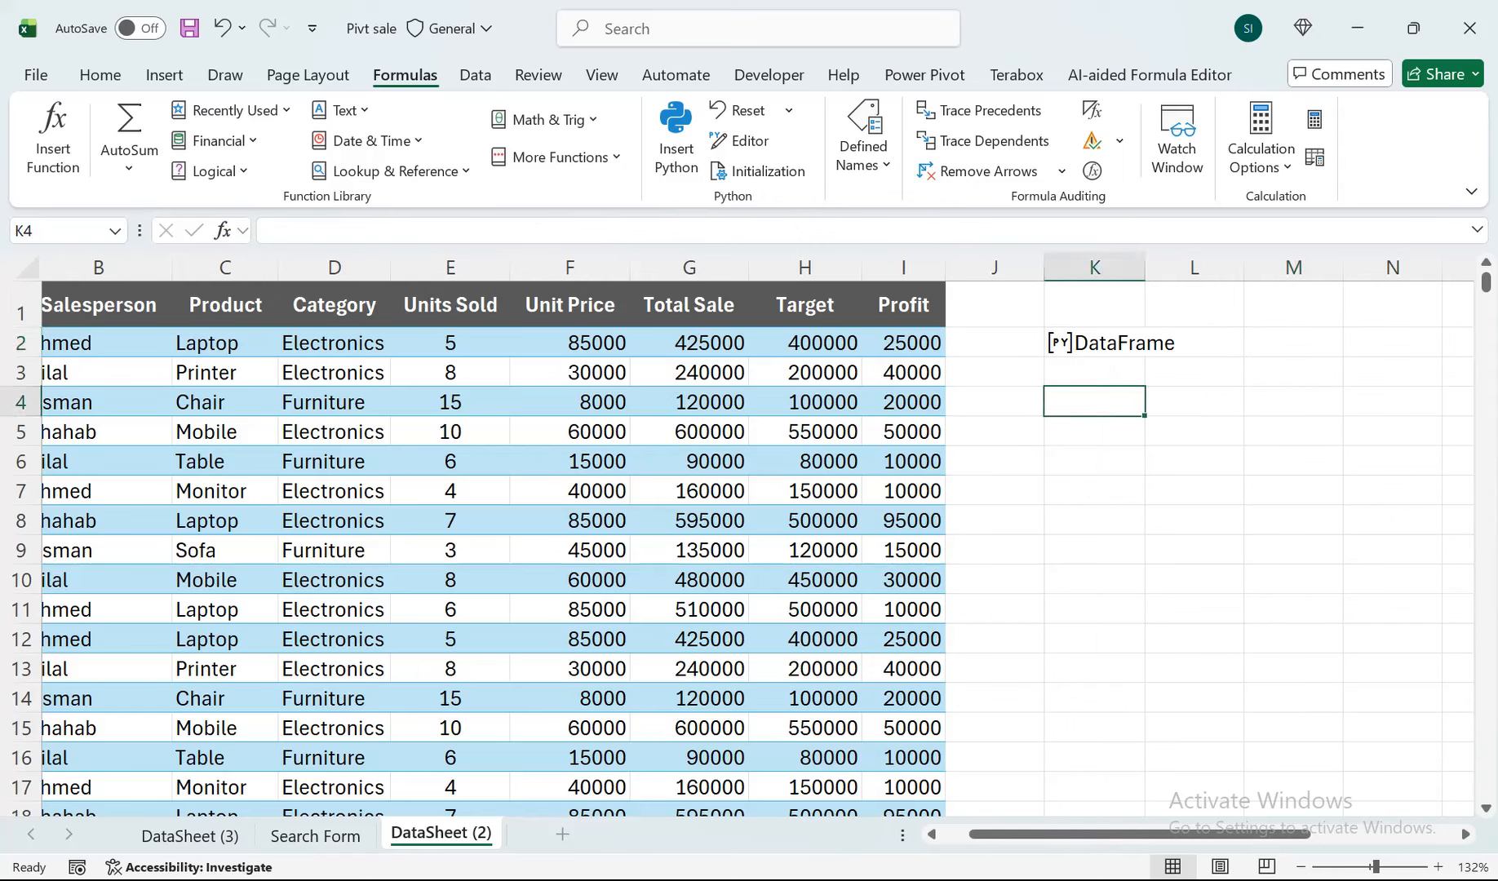
{"action": "type", "text": "=p"}
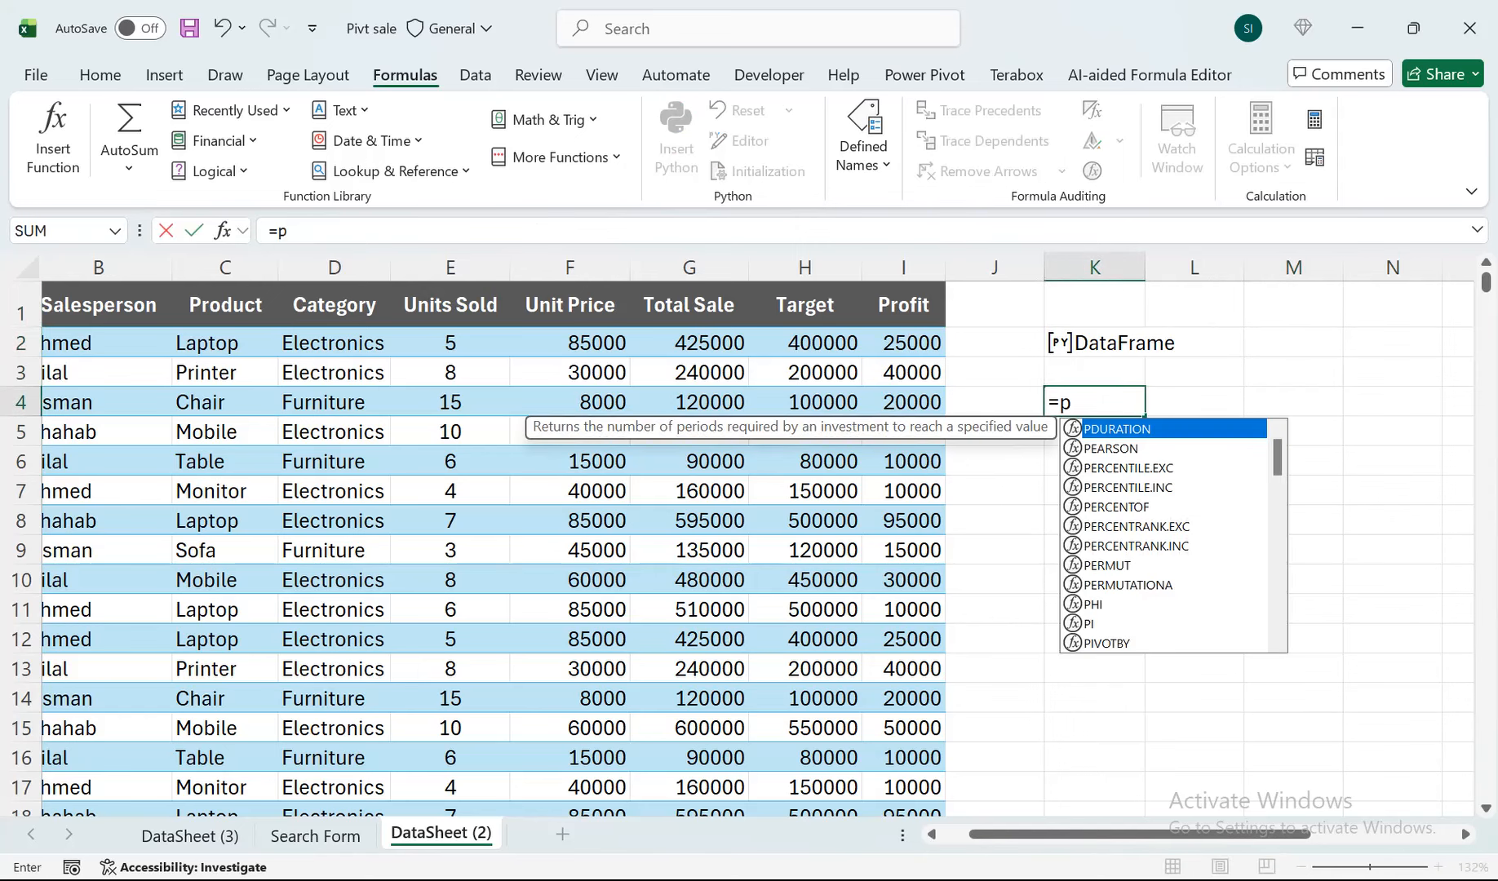
{"action": "type", "text": "y"}
{"action": "key", "text": "Tab"}
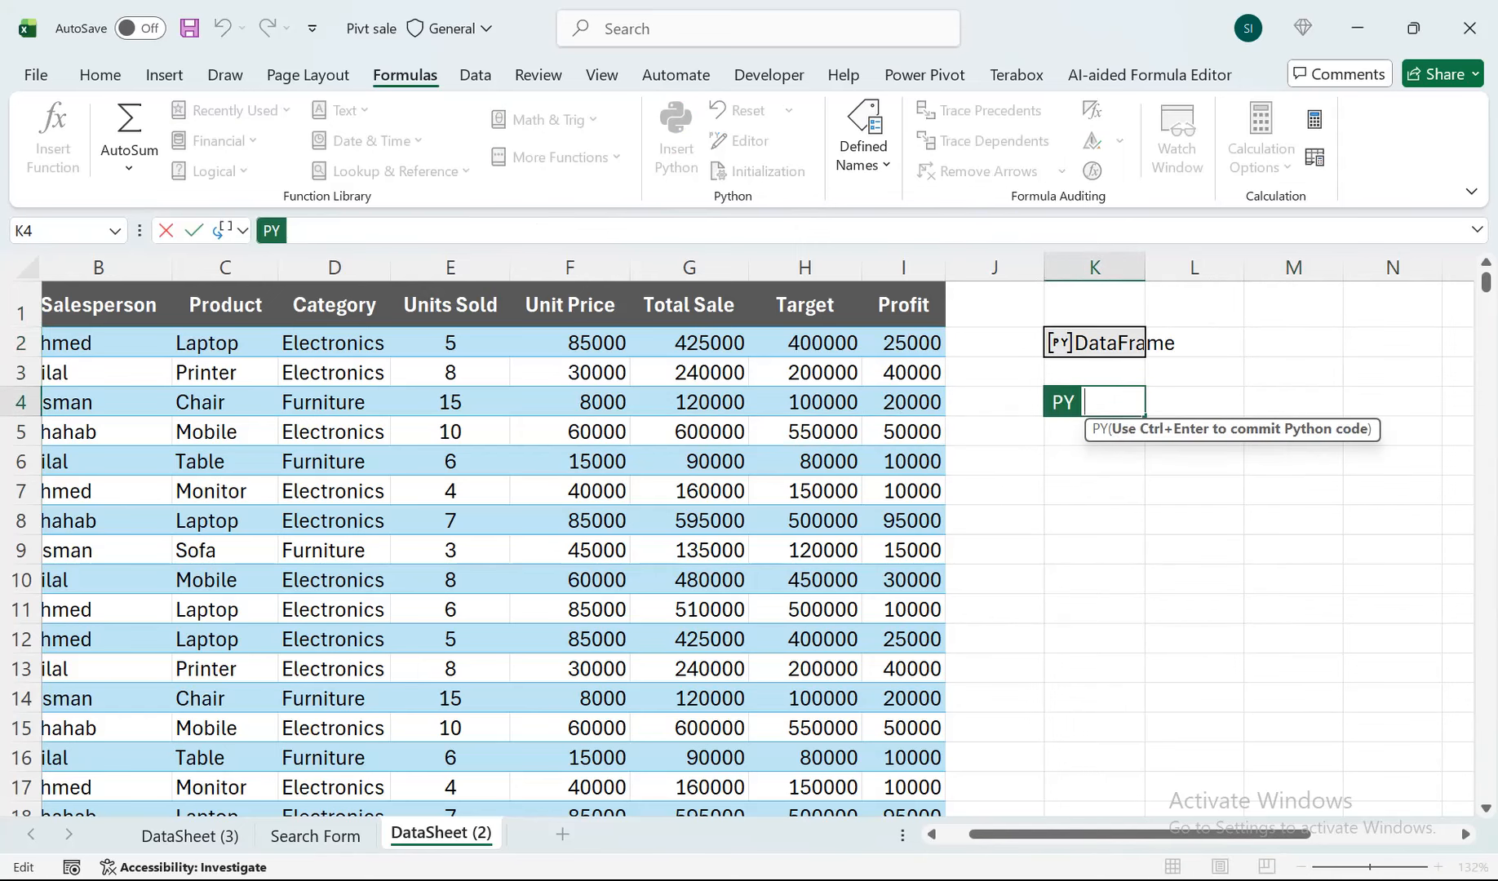
{"action": "left_click", "coordinate": [1120, 335]}
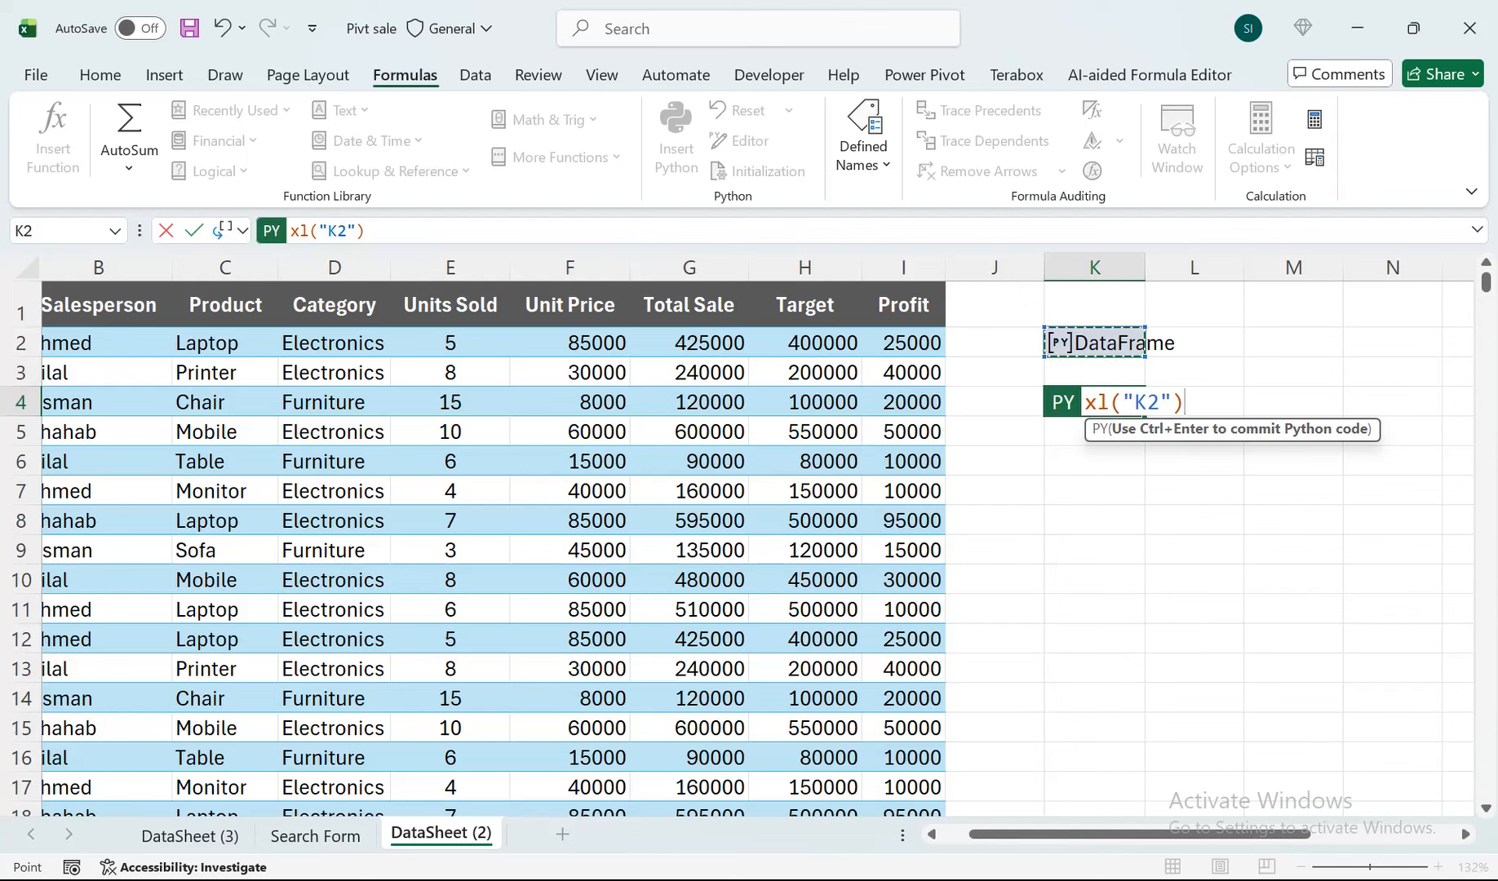
{"action": "type", "text": "."}
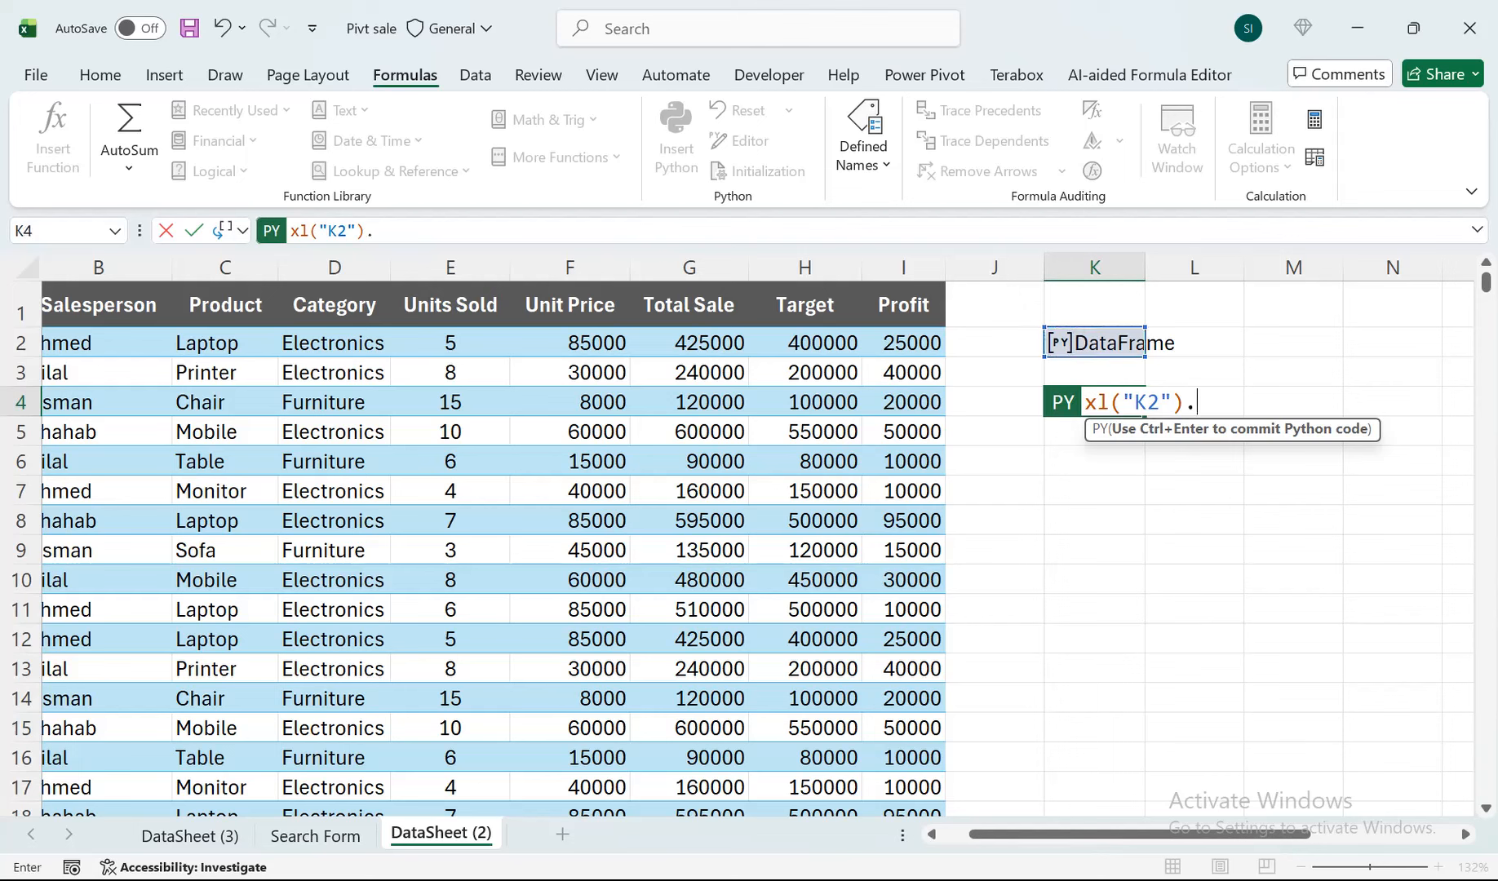
{"action": "type", "text": "describe"}
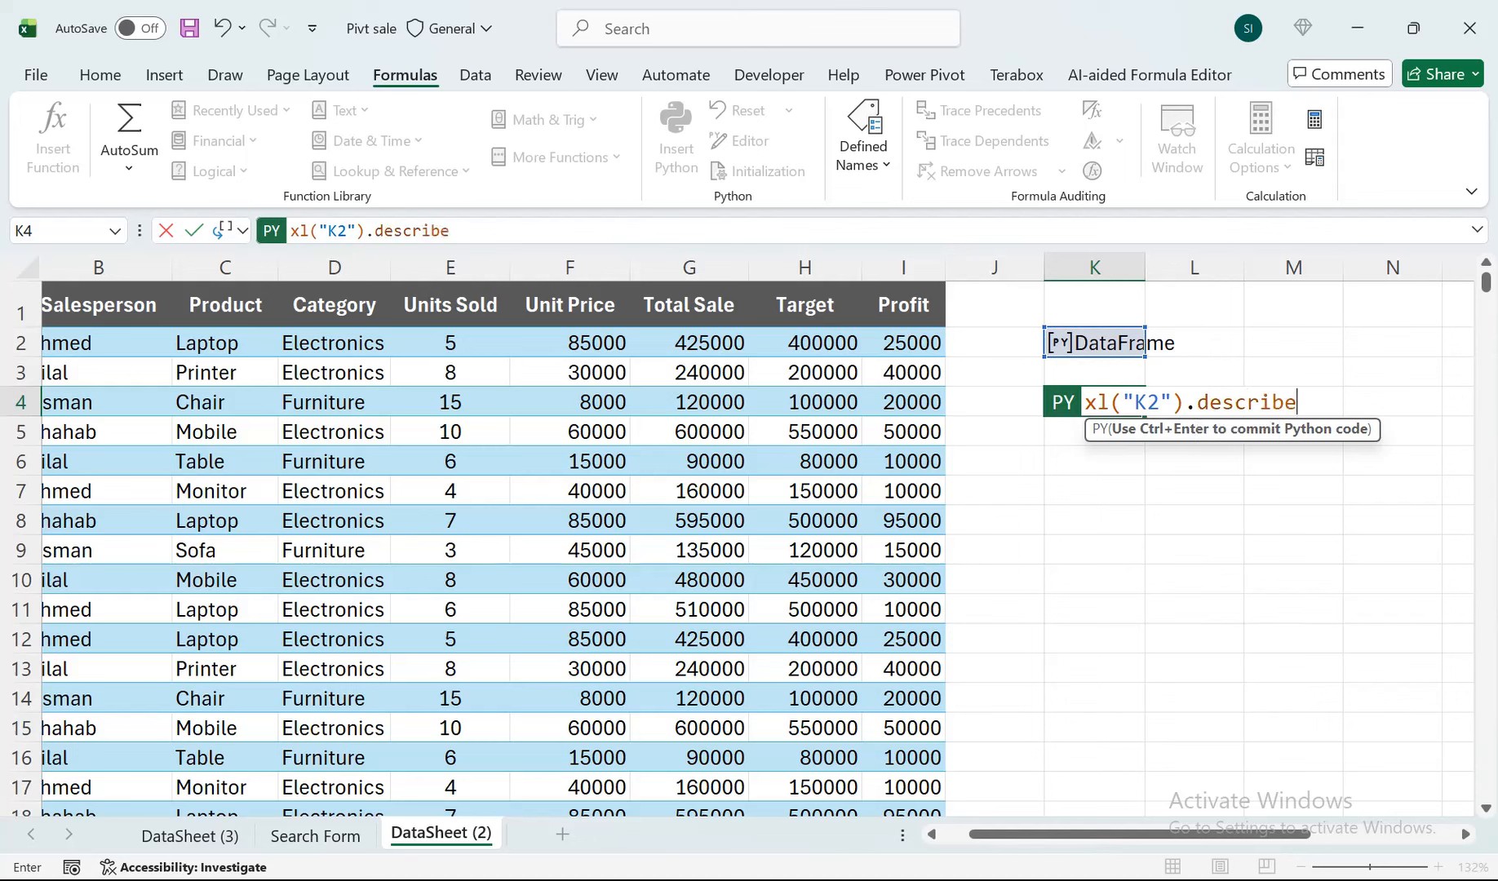
{"action": "type", "text": "()"}
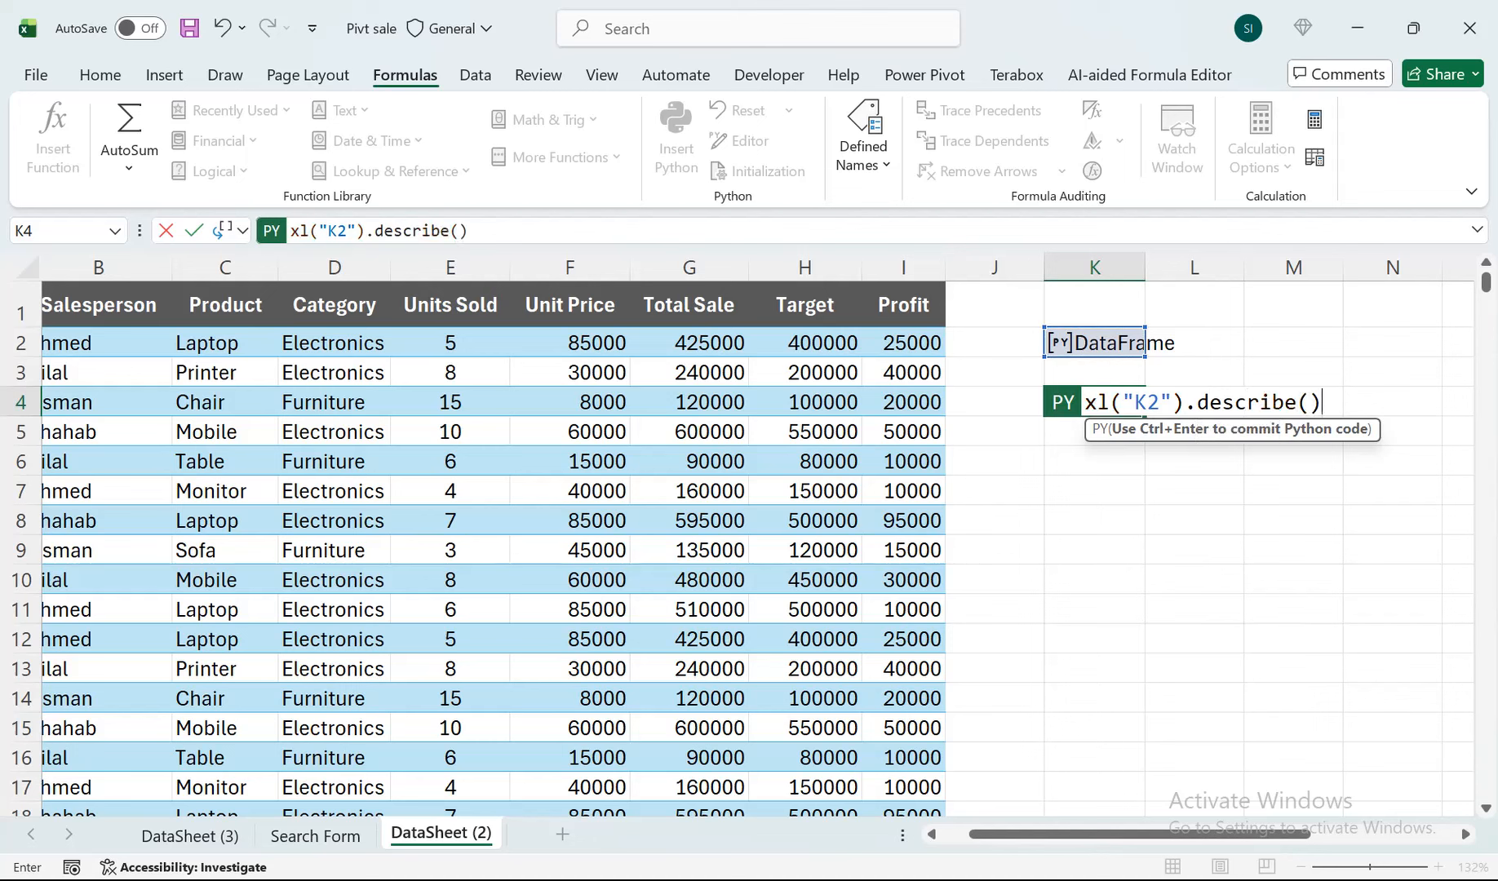
{"action": "key", "text": "Return"}
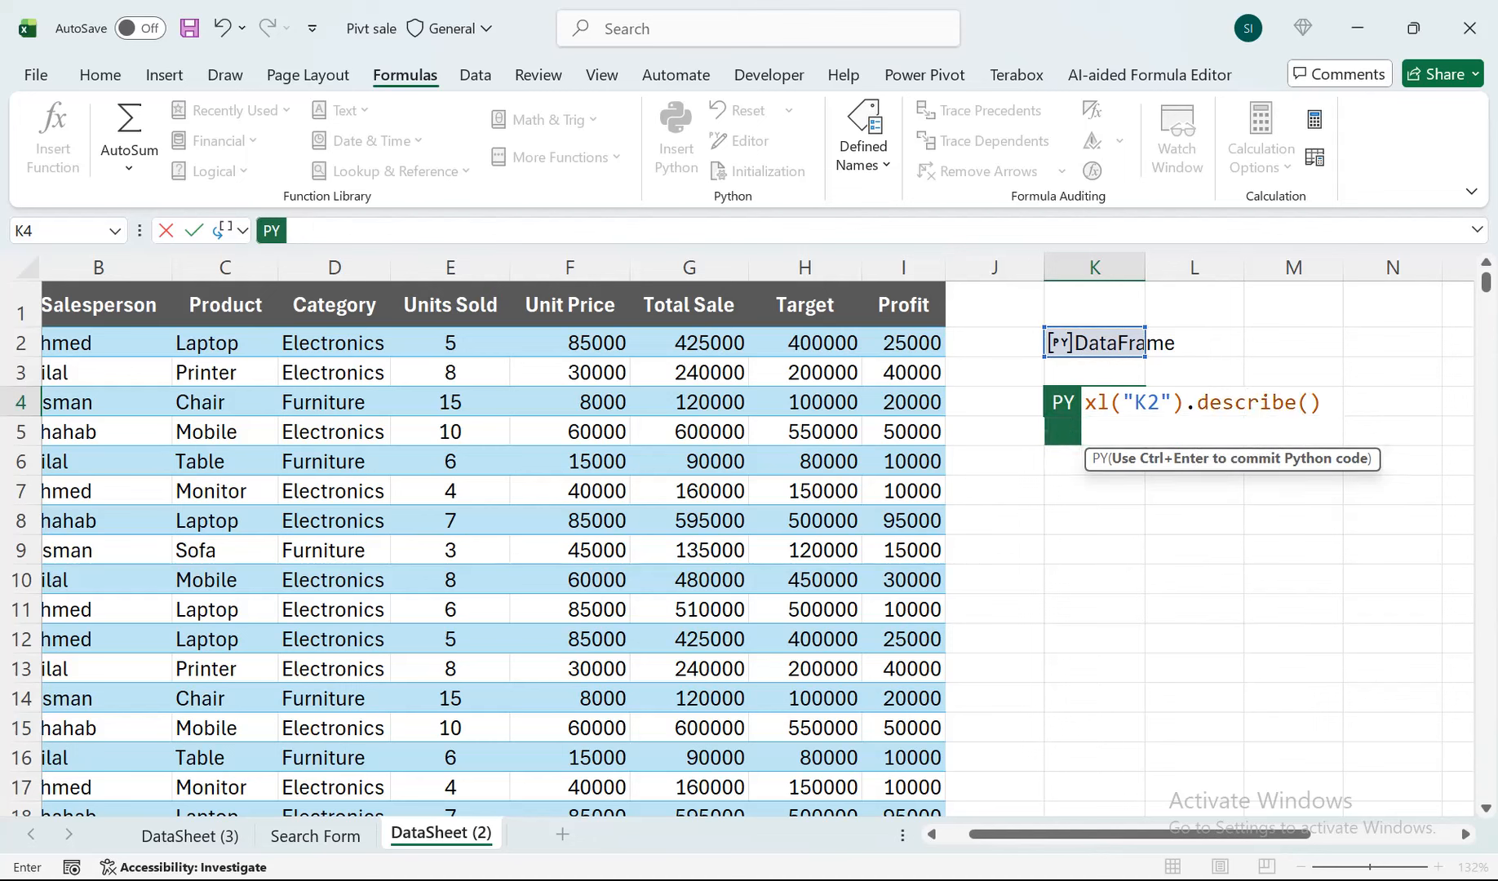
{"action": "key", "text": "BackSpace"}
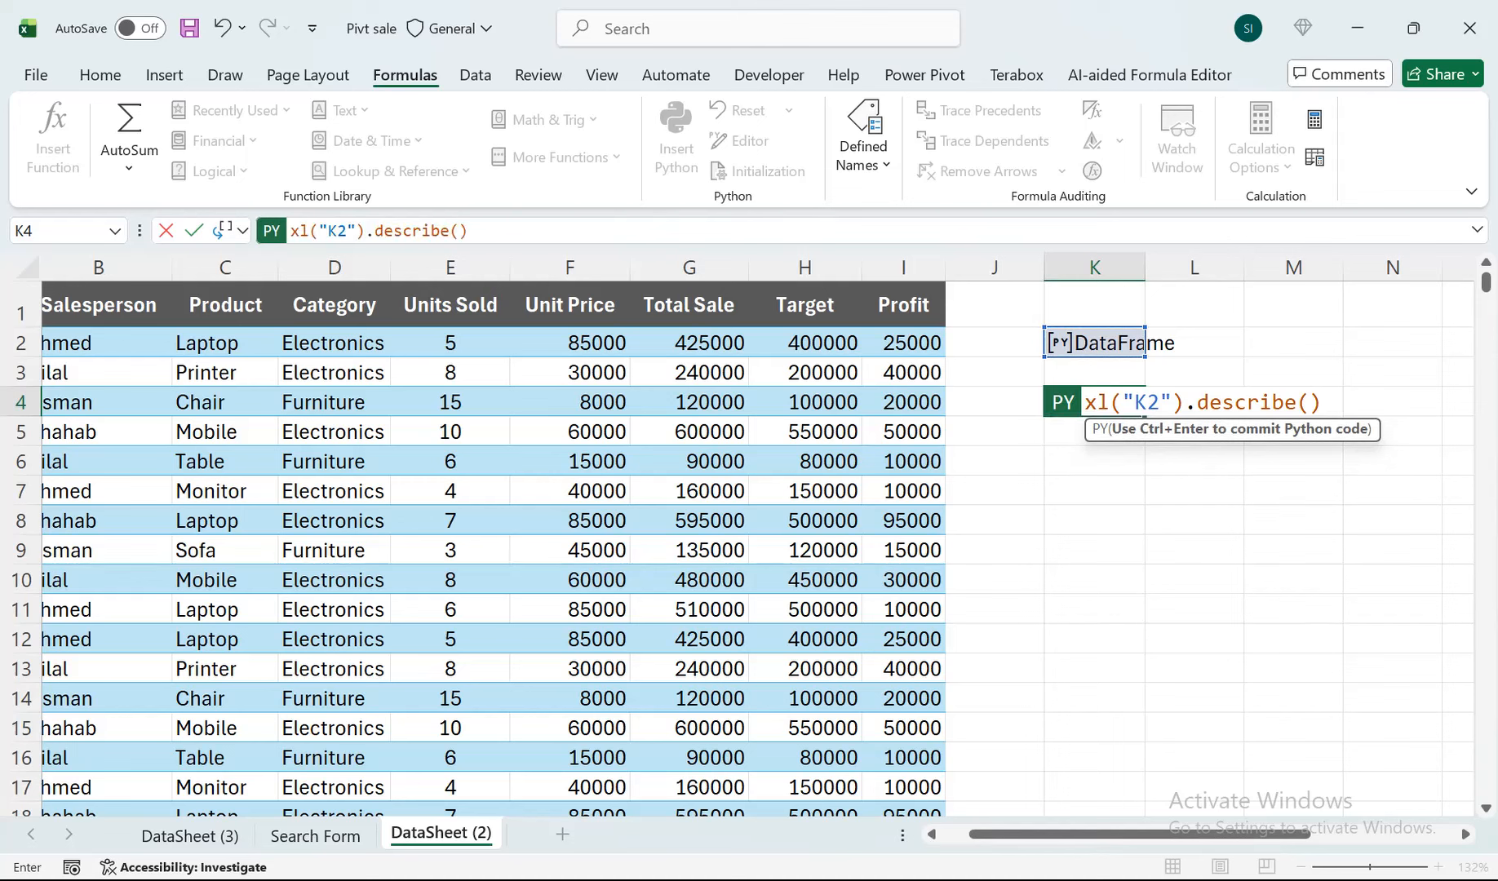
{"action": "key", "text": "ctrl+Return"}
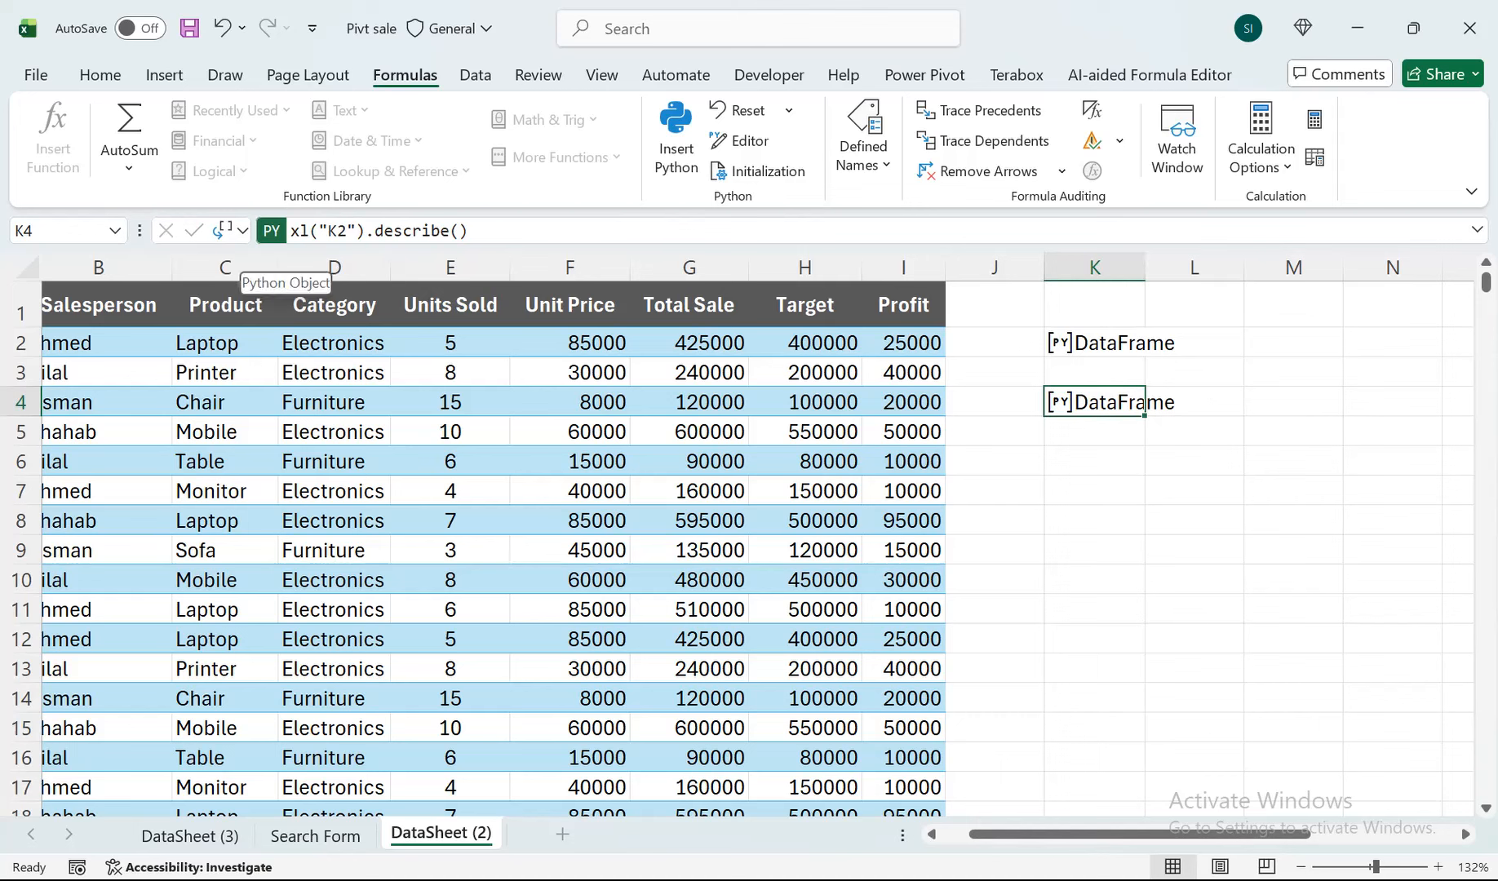
Set the Python output of cell K4 to Excel Value and view the full summary statistics table.
{"action": "left_click", "coordinate": [224, 230]}
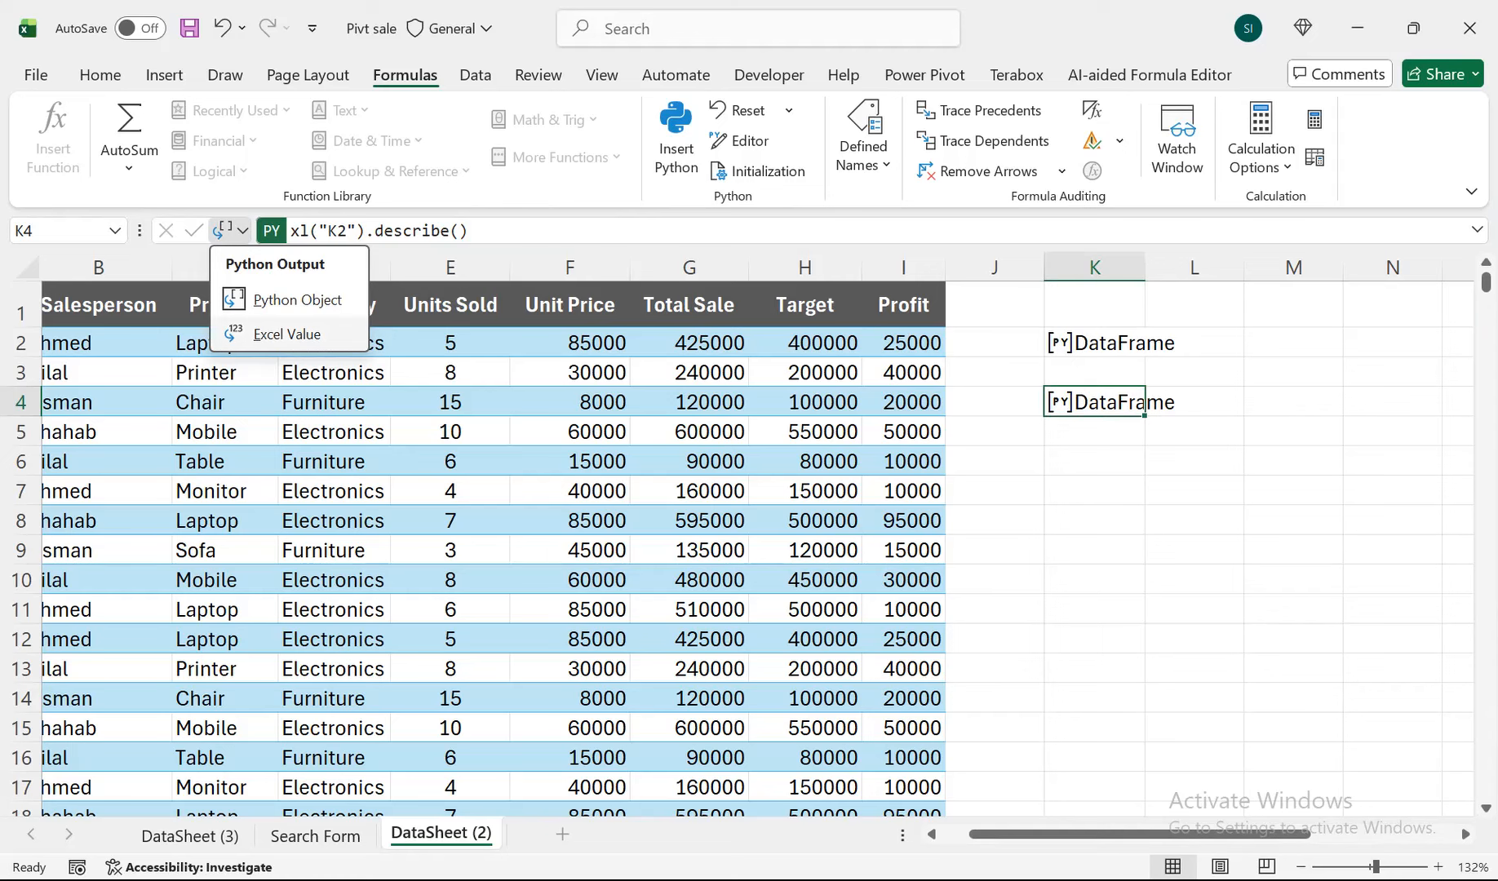
{"action": "left_click", "coordinate": [287, 334]}
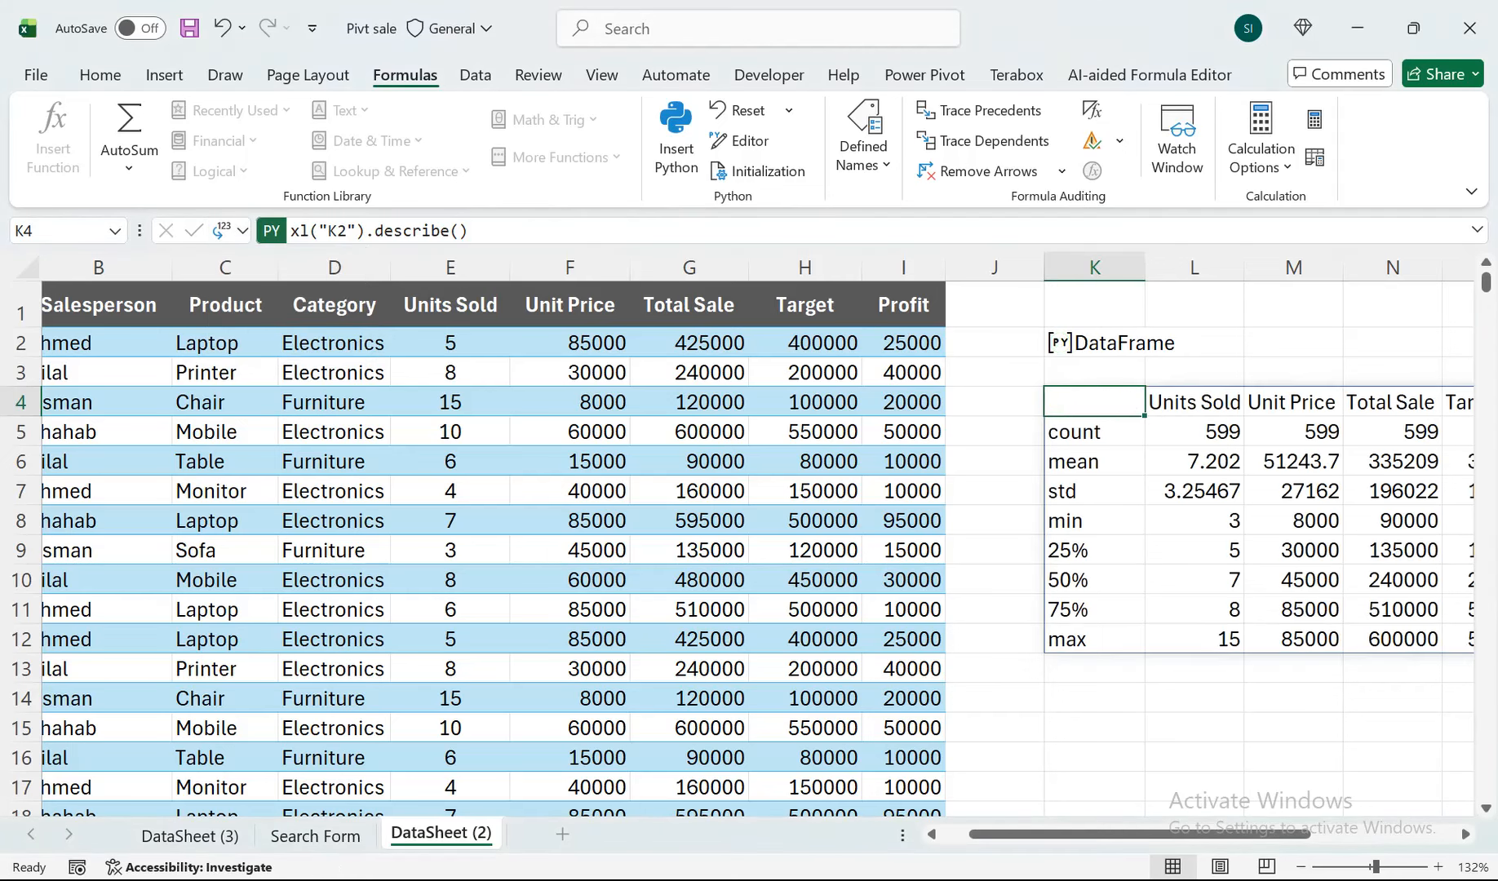
{"action": "scroll", "coordinate": [757, 545], "scroll_direction": "right", "scroll_amount": 3}
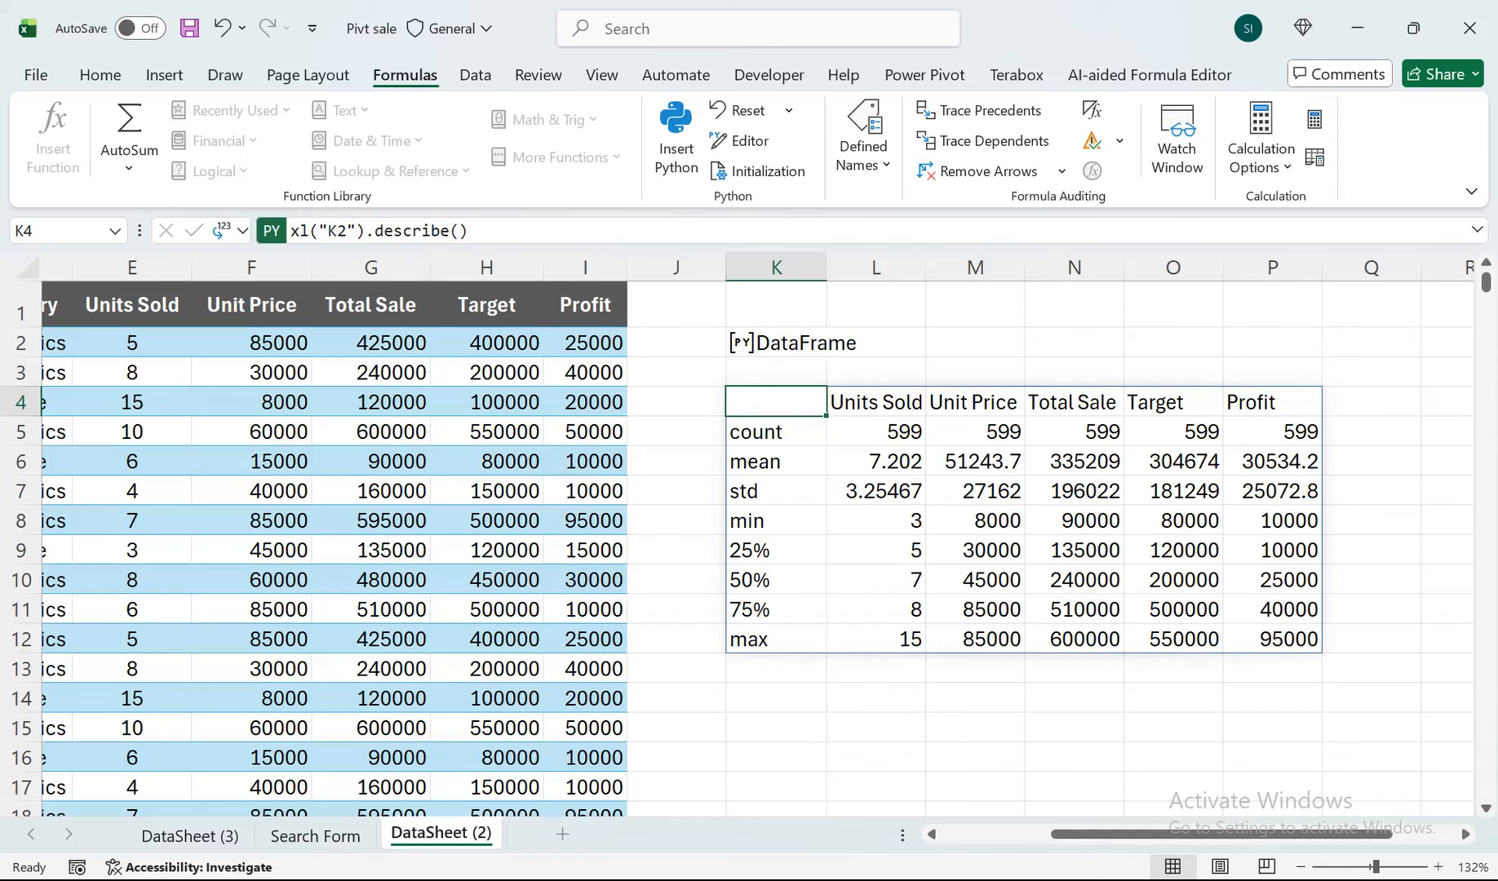
Return the Python output of cell K4 to Python Object.
{"action": "left_click", "coordinate": [234, 230]}
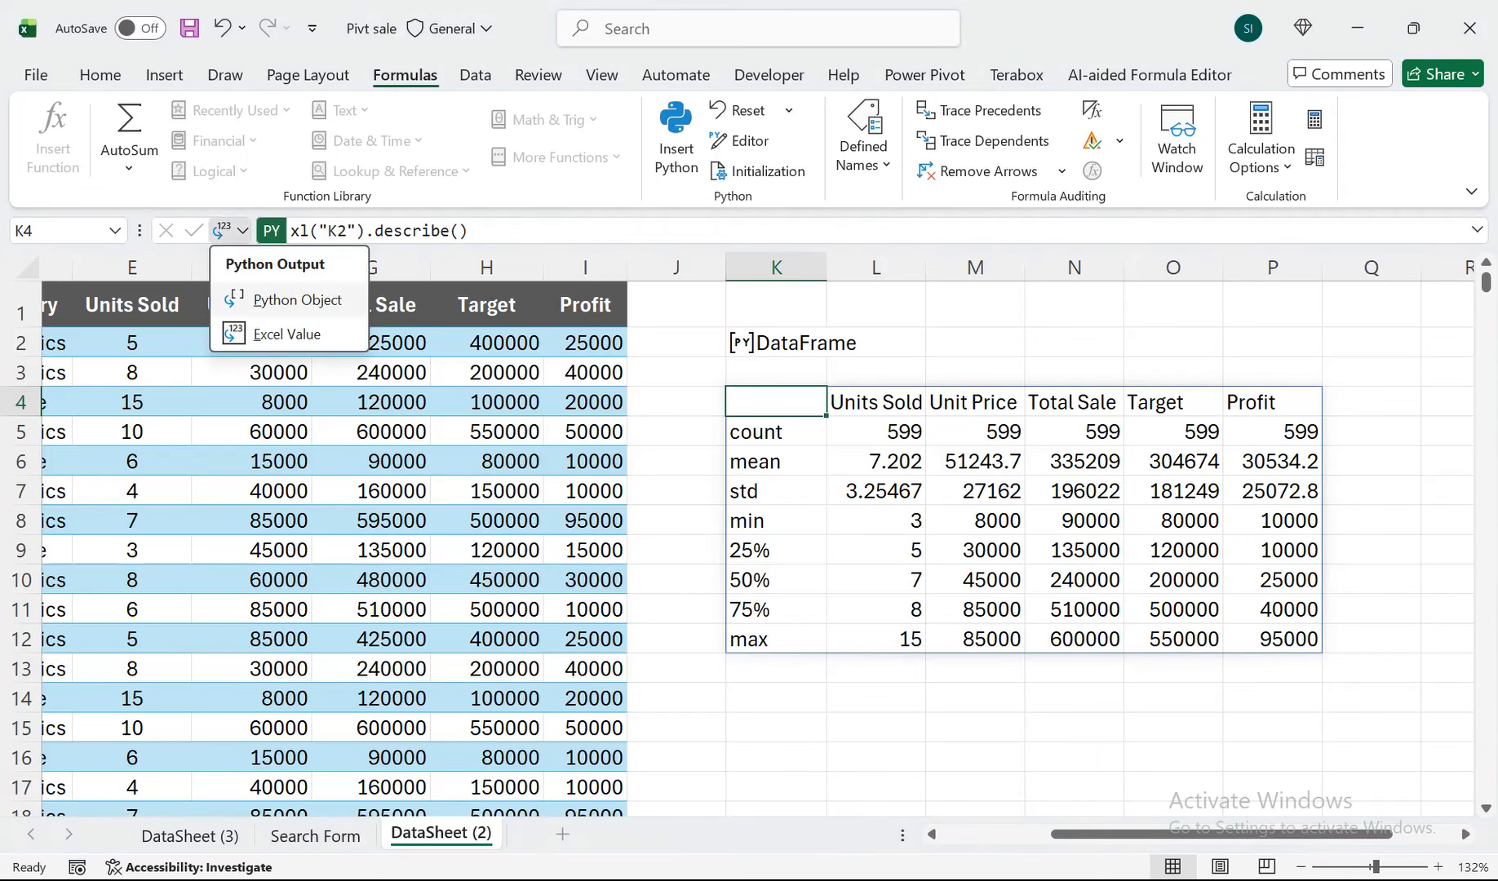
{"action": "left_click", "coordinate": [297, 300]}
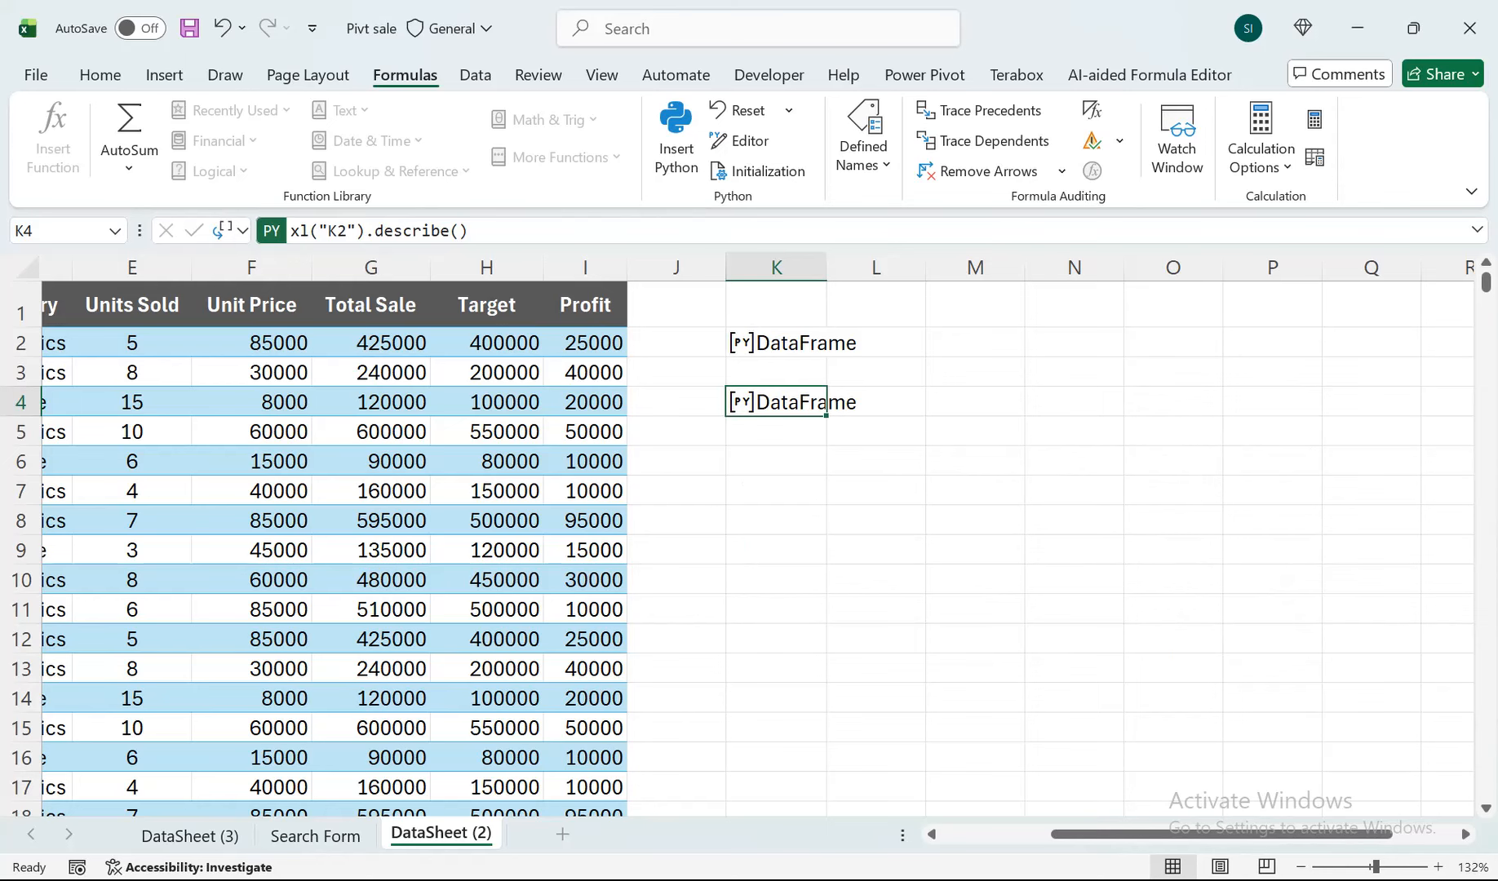
{"action": "left_click_drag", "start_coordinate": [1222, 834], "coordinate": [1113, 834]}
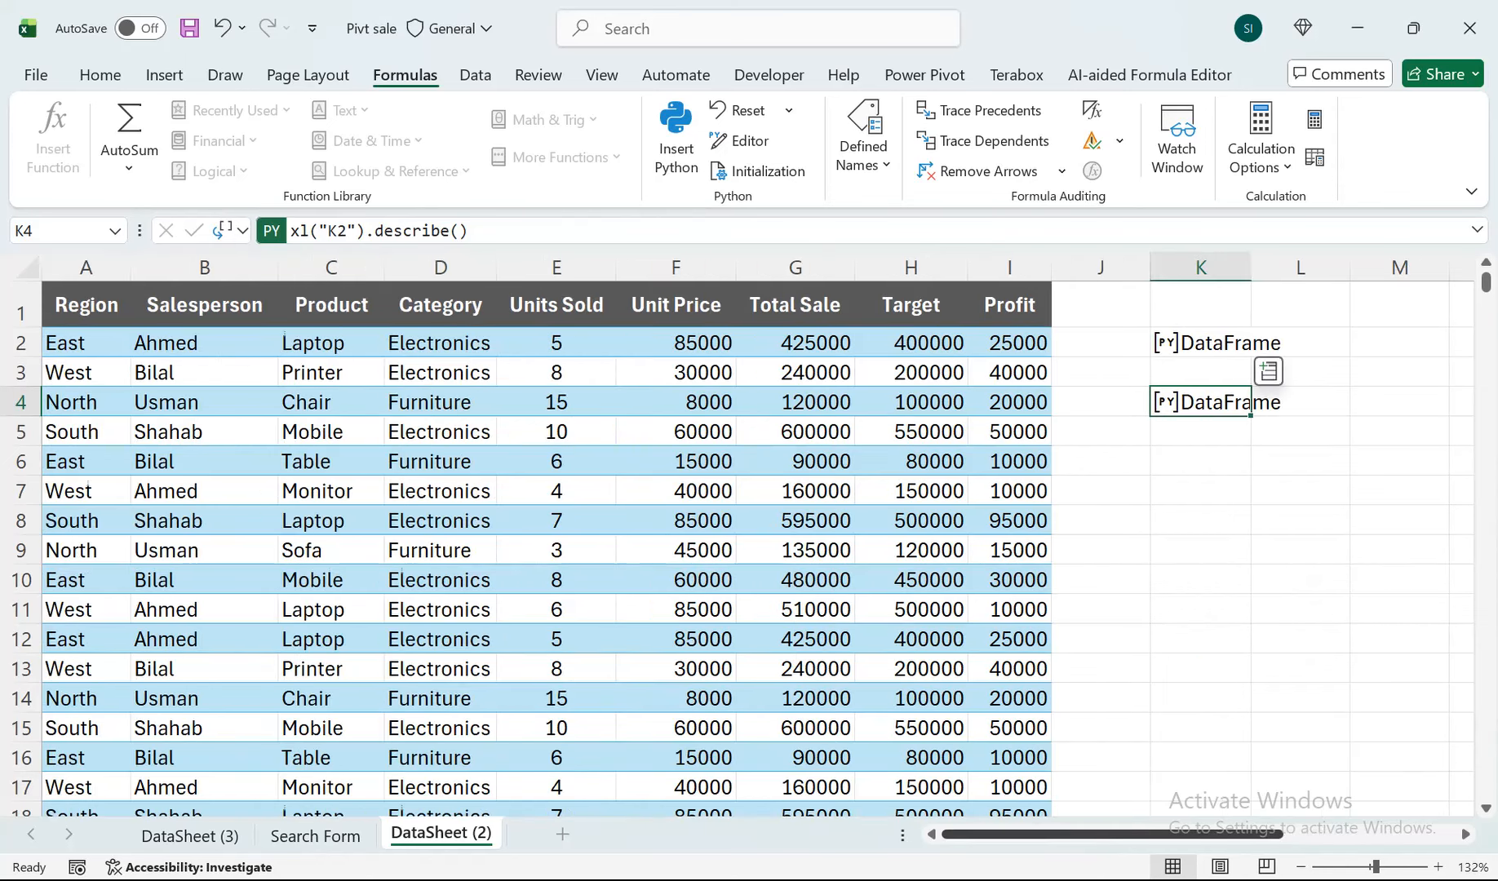
Delete column K together with its two Python DataFrame formulas.
{"action": "left_click", "coordinate": [1010, 402]}
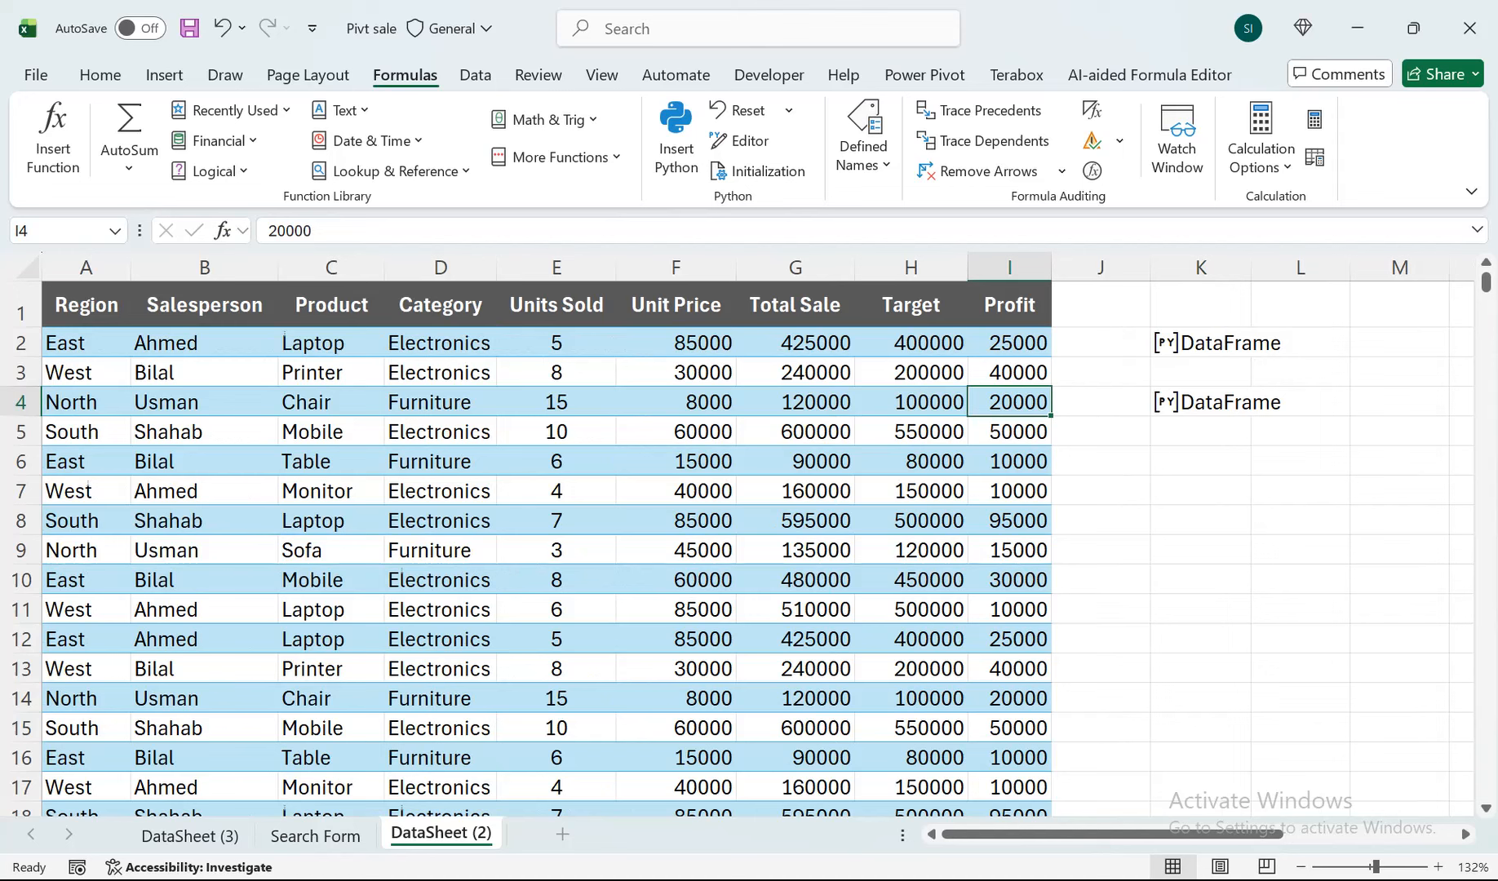
{"action": "left_click", "coordinate": [1214, 268]}
{"action": "right_click", "coordinate": [1215, 269]}
{"action": "left_click", "coordinate": [1279, 536]}
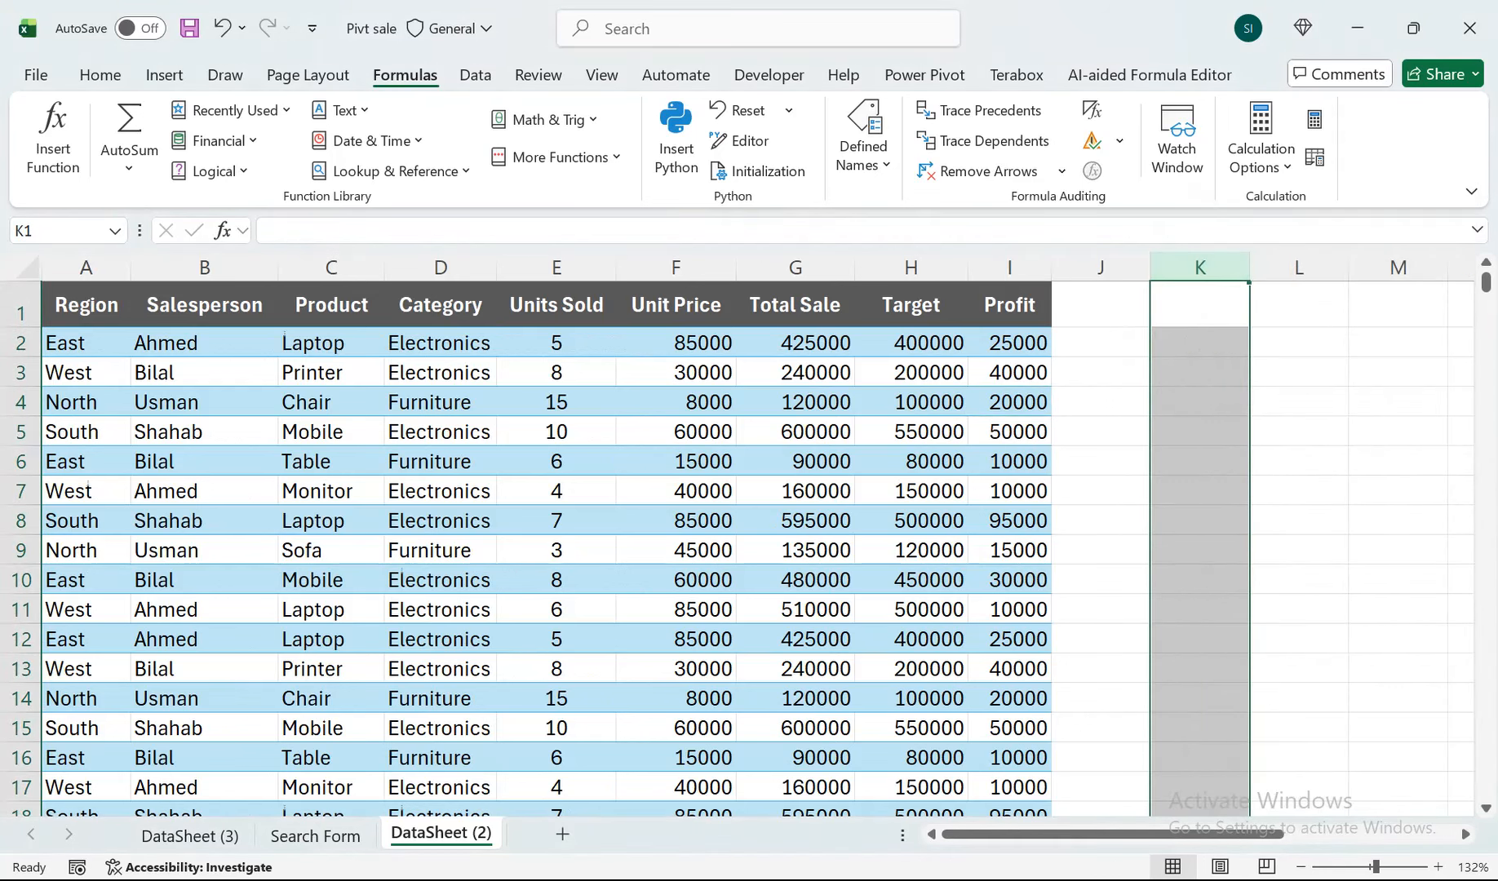
Enter the Python formula xl("A1:I600", headers=True).describe() in cell K2 and commit the code.
{"action": "left_click", "coordinate": [1200, 343]}
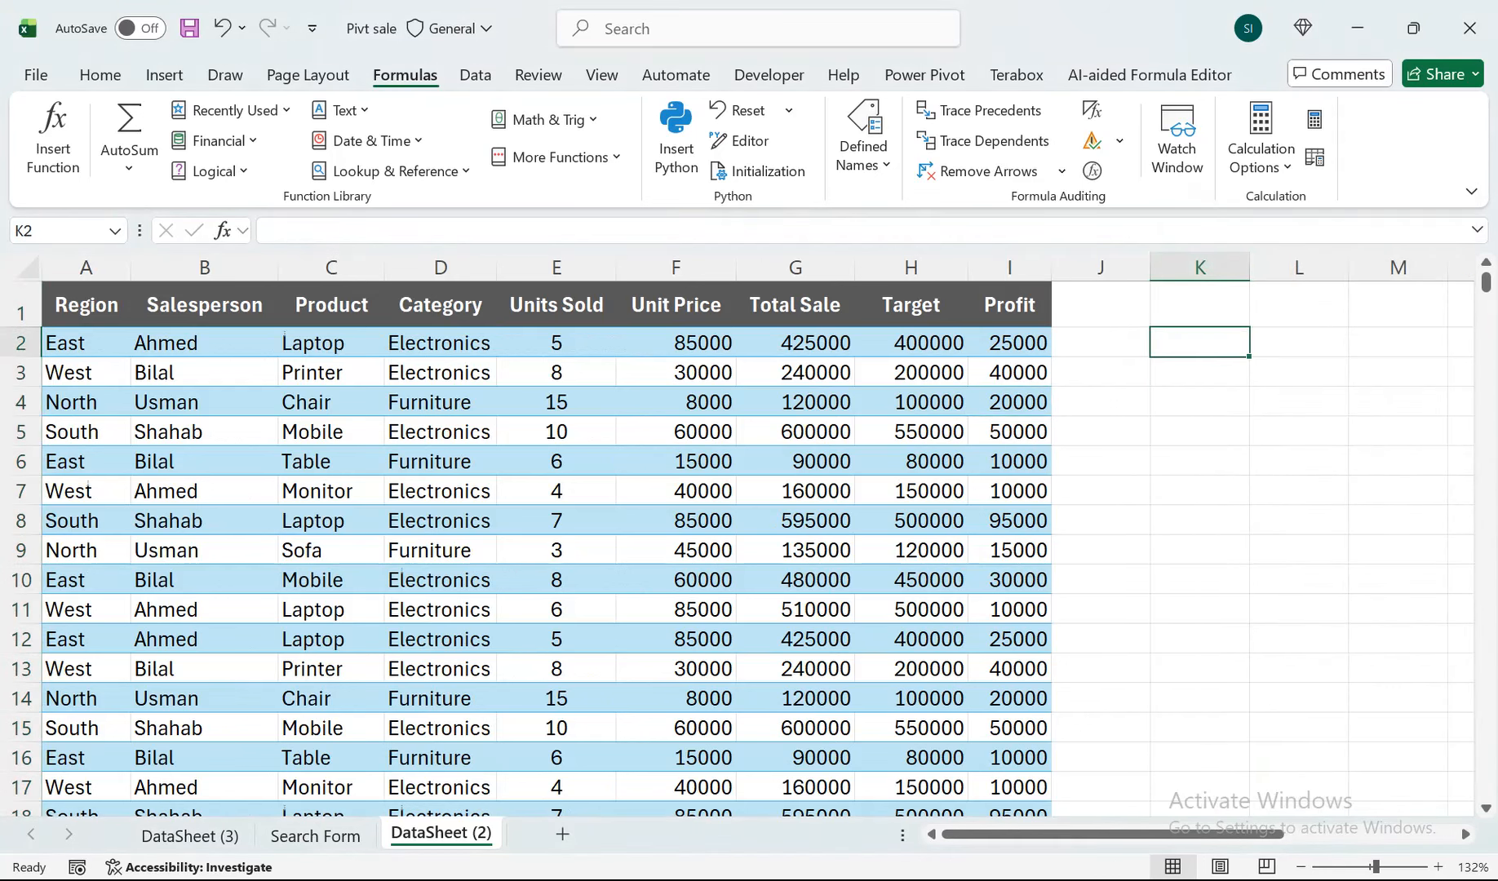
{"action": "type", "text": "=py"}
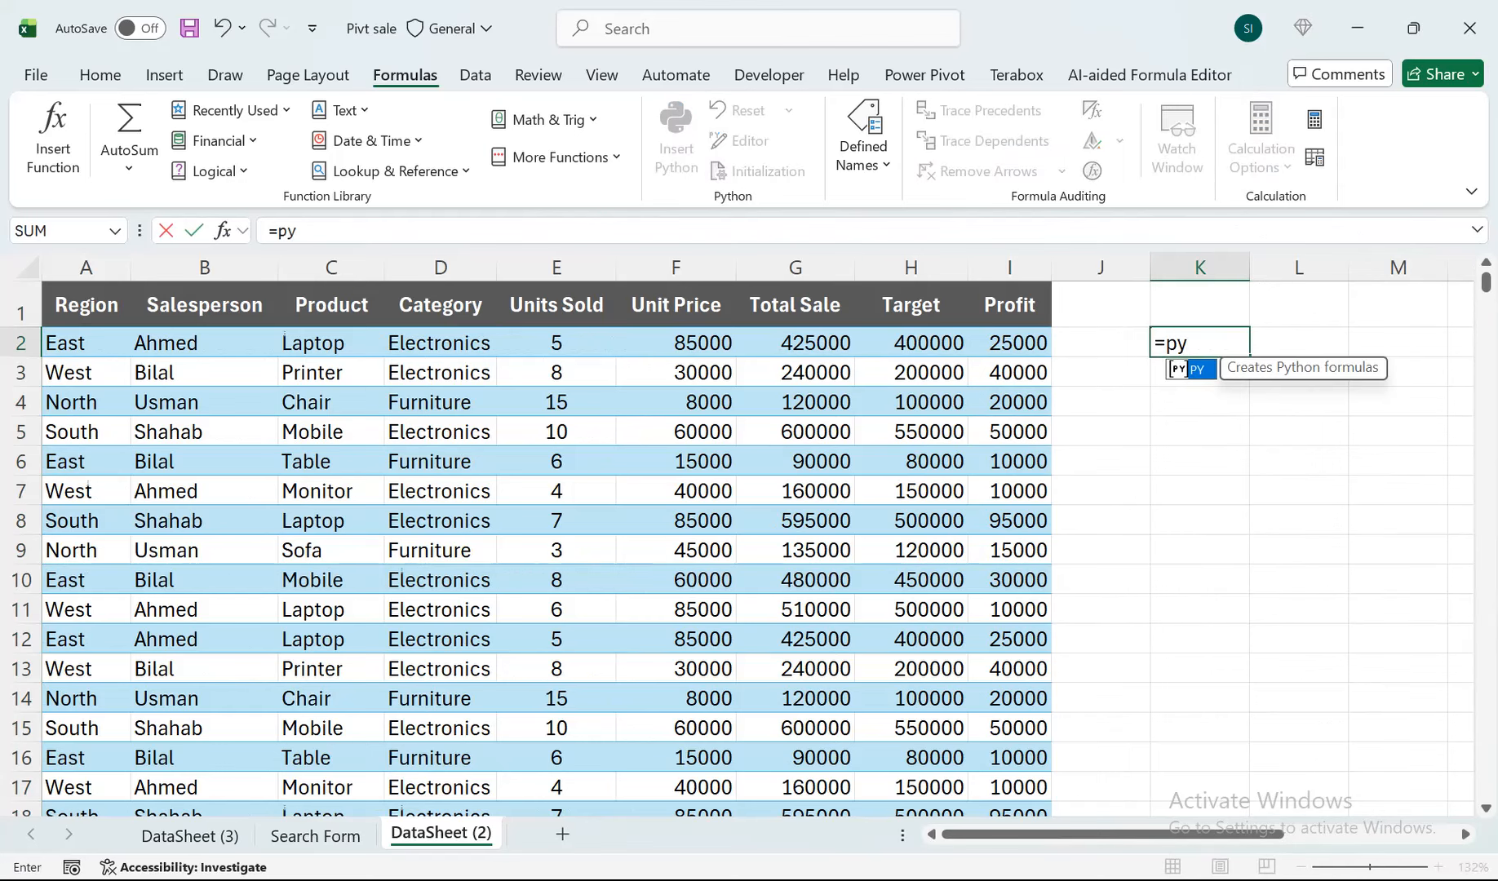
{"action": "key", "text": "Tab"}
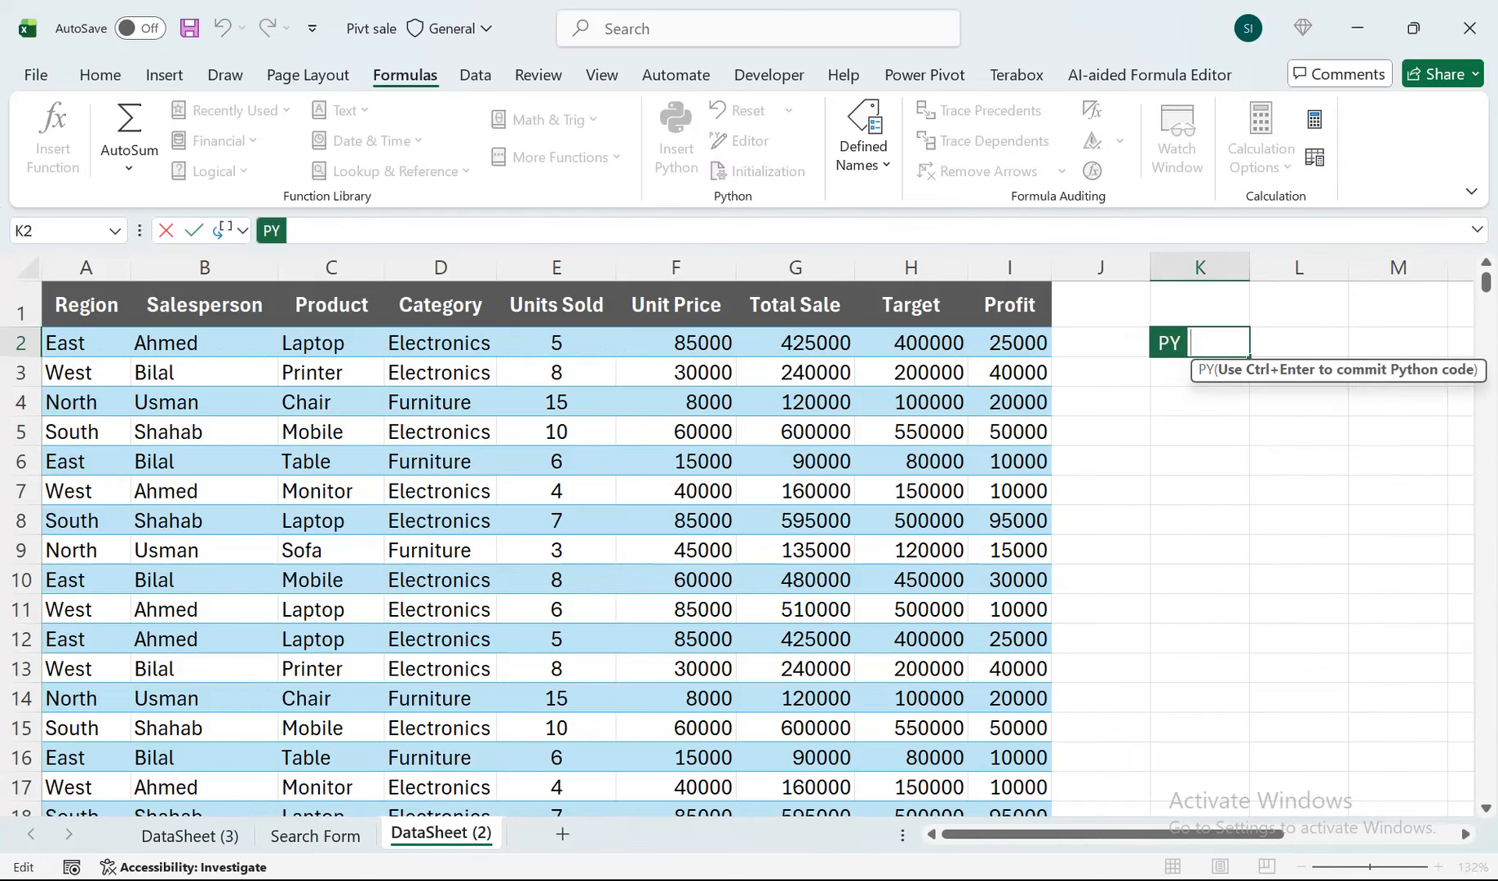
{"action": "left_click", "coordinate": [85, 305]}
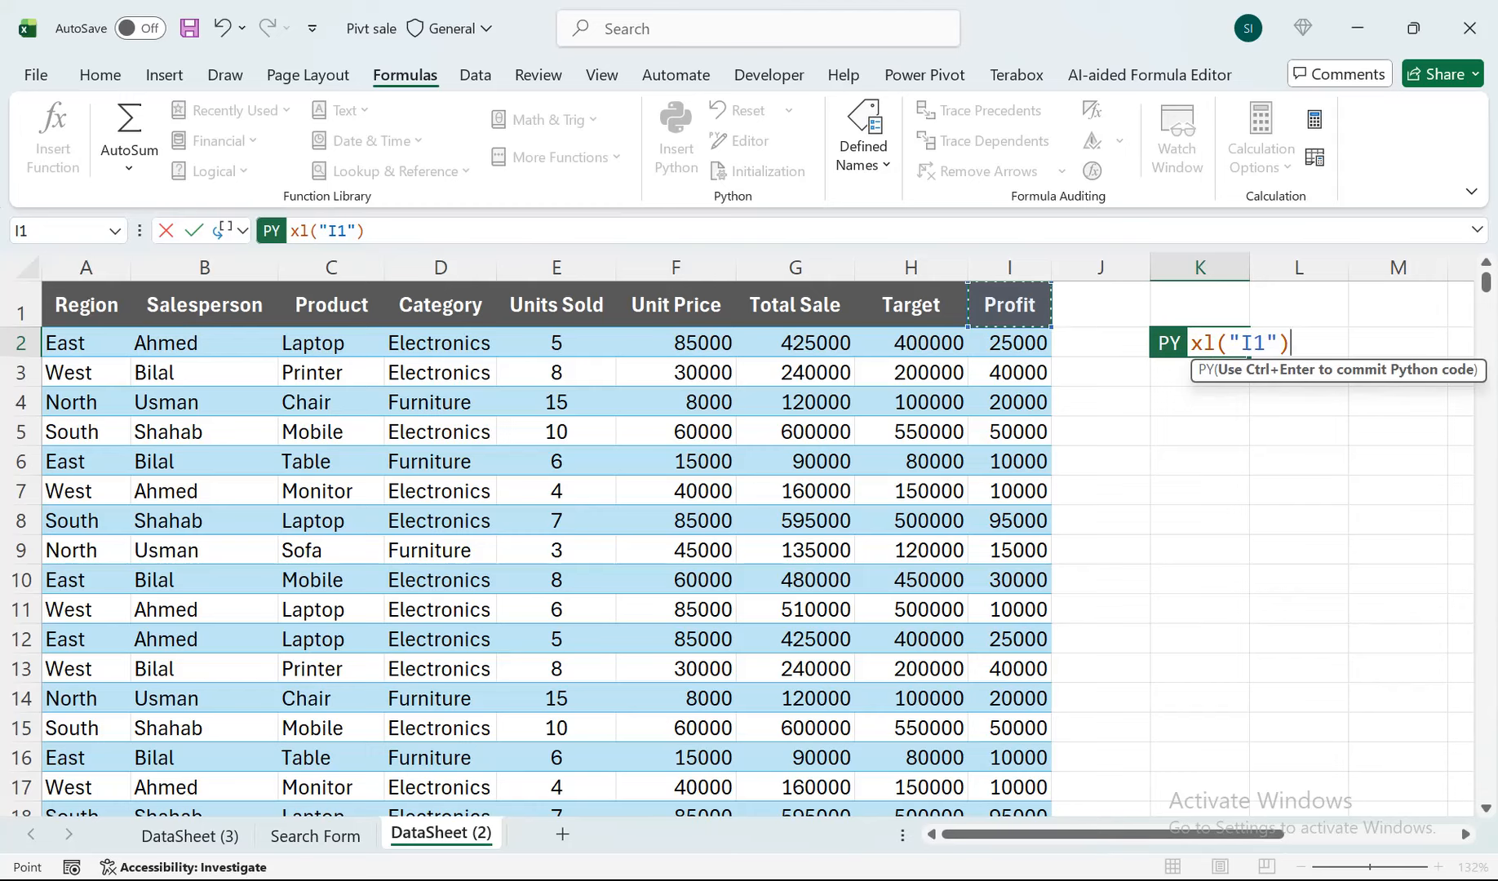
{"action": "key", "text": "ctrl+shift+Left"}
{"action": "key", "text": "ctrl+shift+Down"}
{"action": "key", "text": "ctrl+BackSpace"}
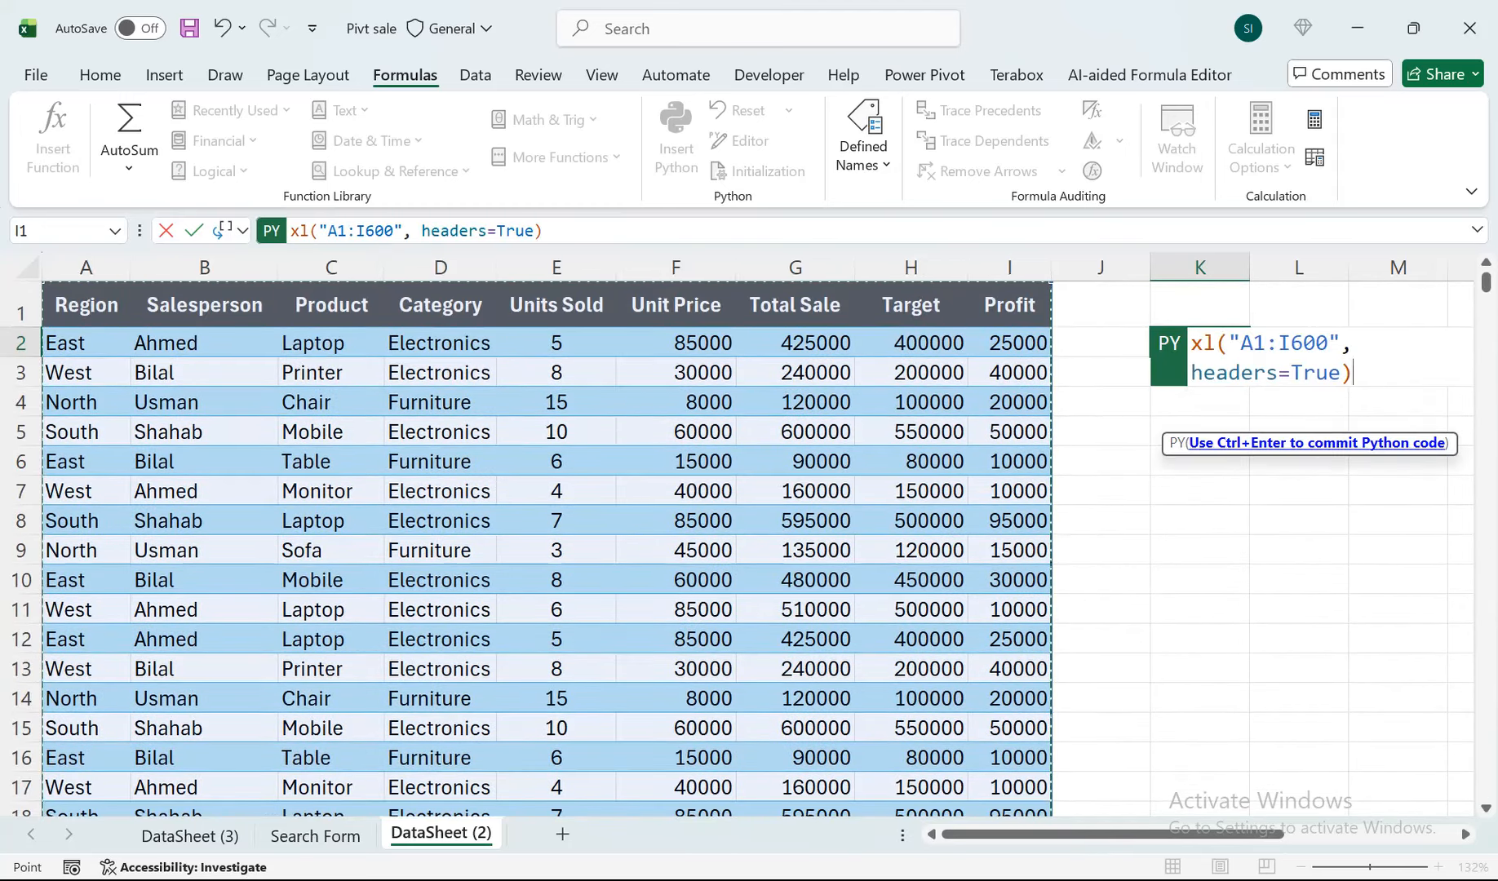
{"action": "type", "text": ".desc"}
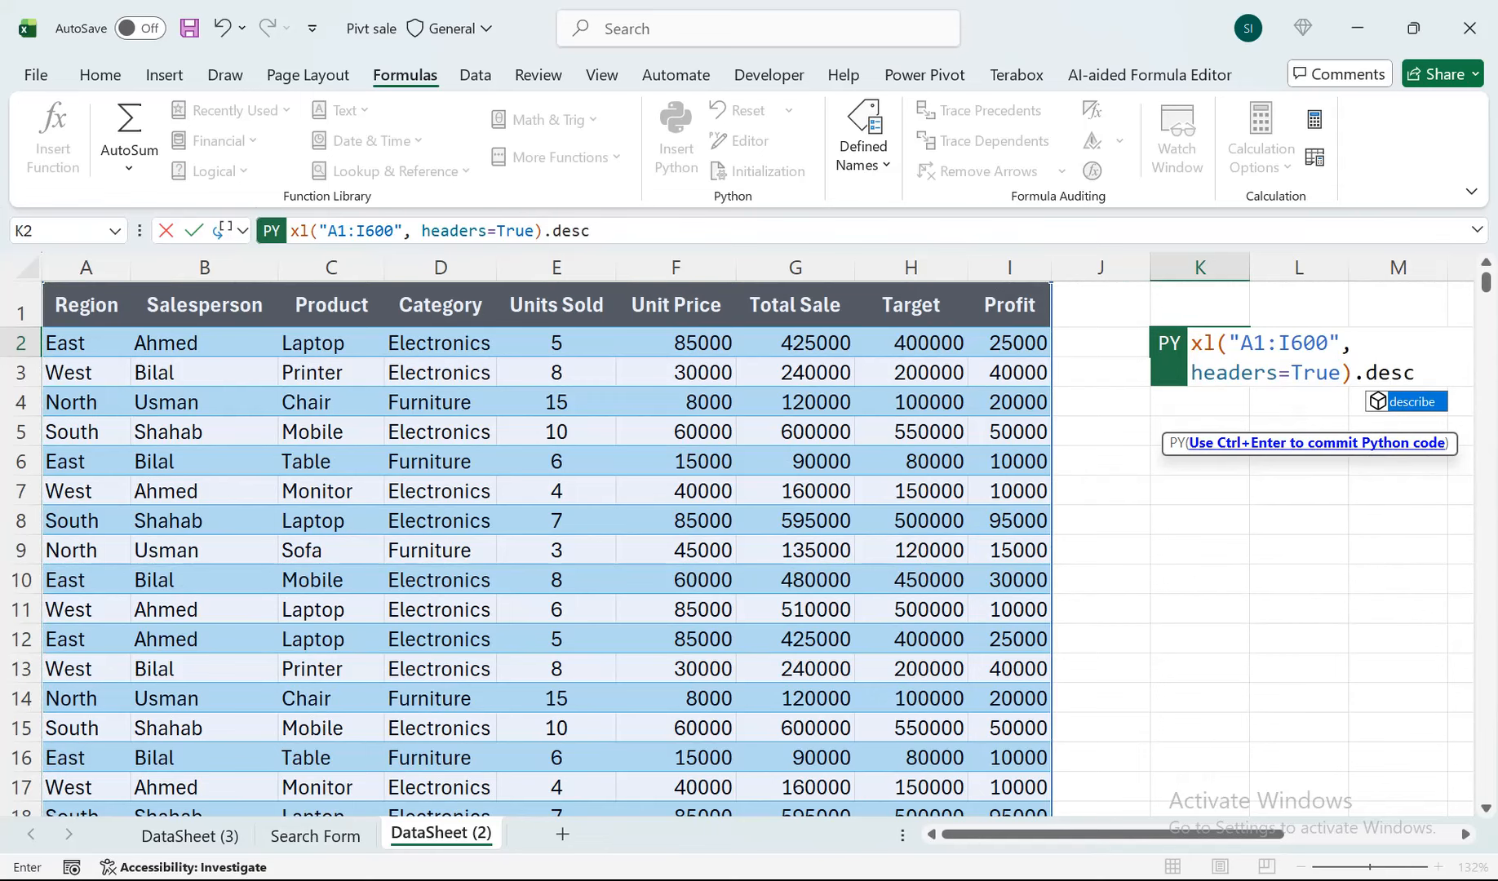
{"action": "type", "text": "ribe()"}
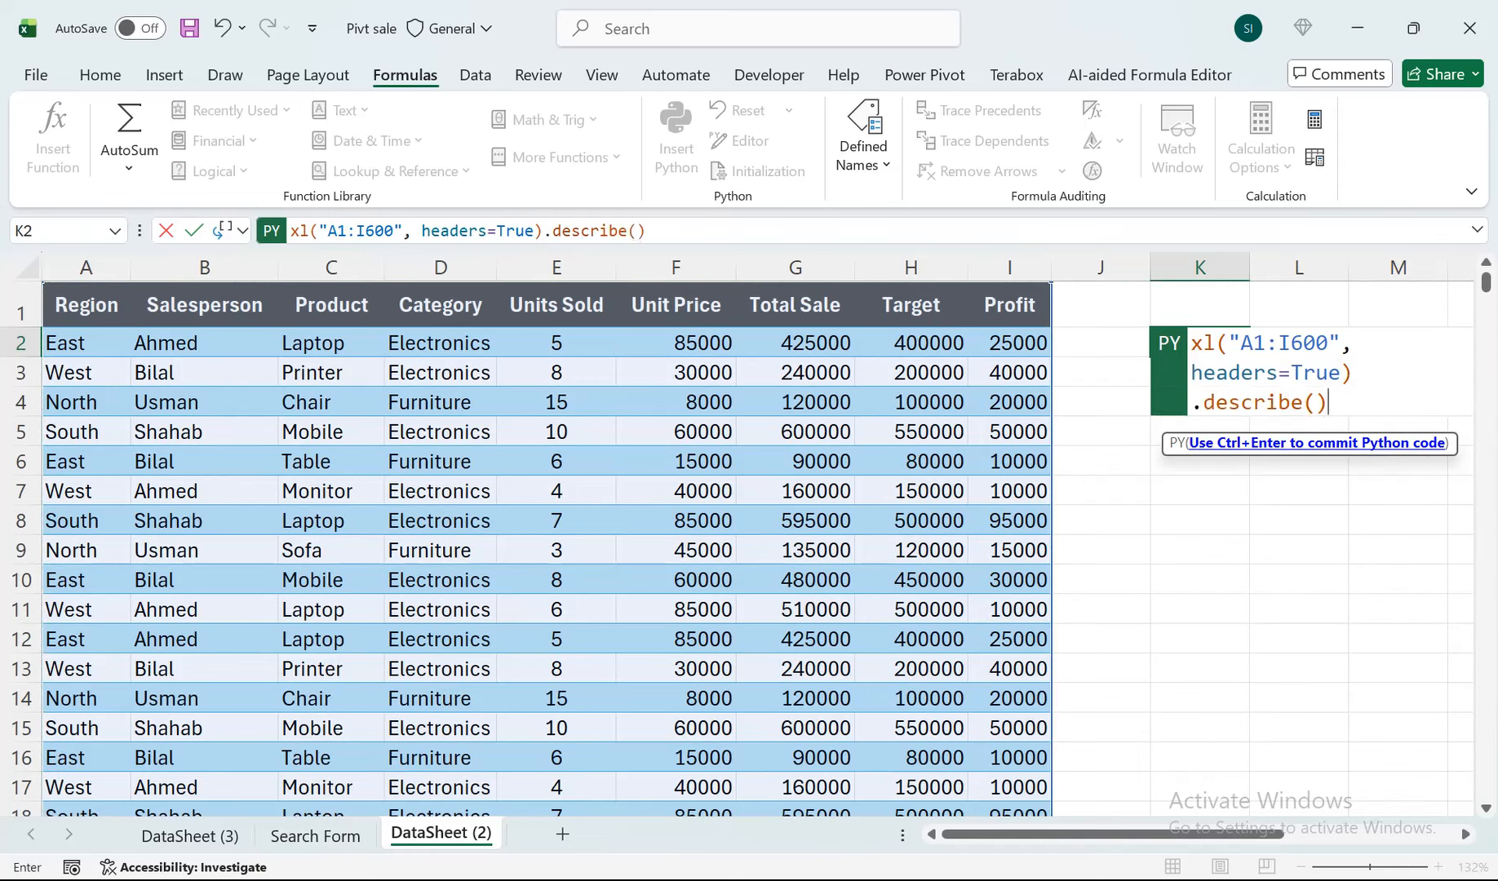
{"action": "key", "text": "ctrl+Return"}
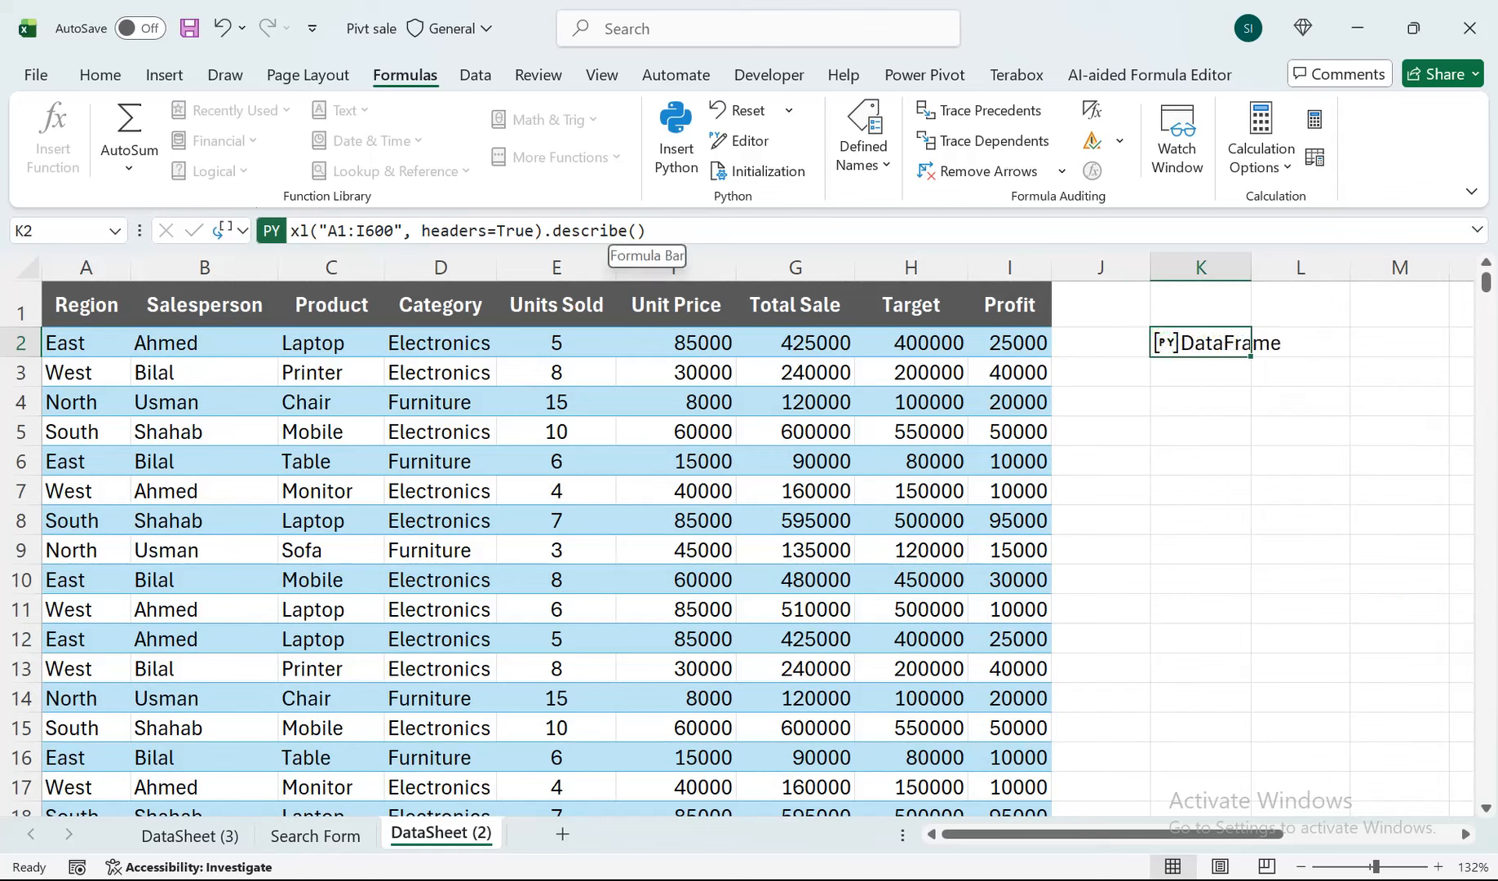
Set the Python output of cell K2 to Excel Value and view the full summary statistics table.
{"action": "left_click", "coordinate": [242, 231]}
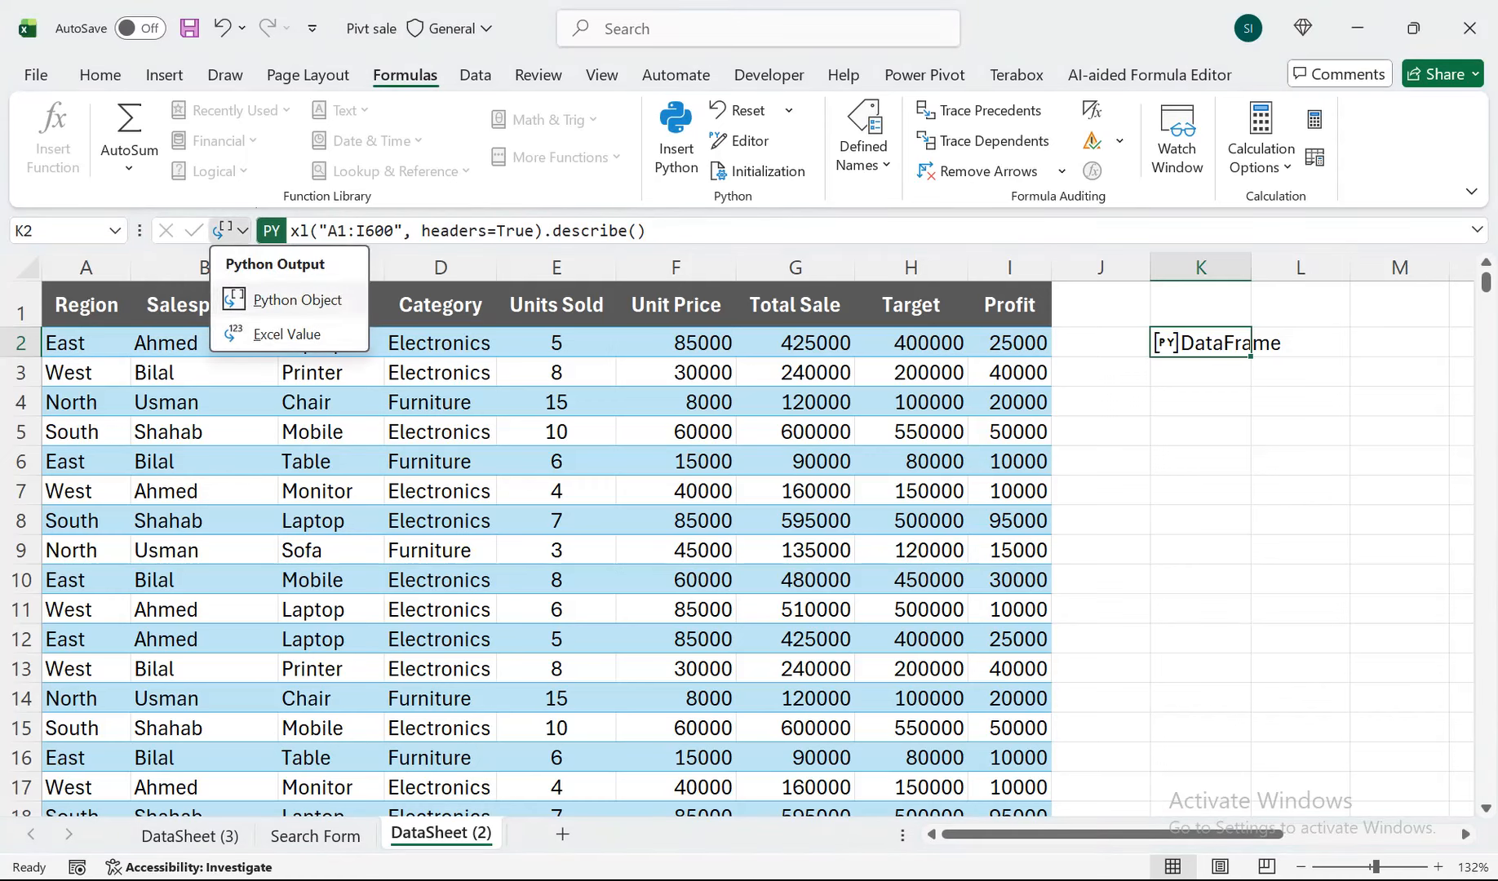
{"action": "left_click", "coordinate": [270, 333]}
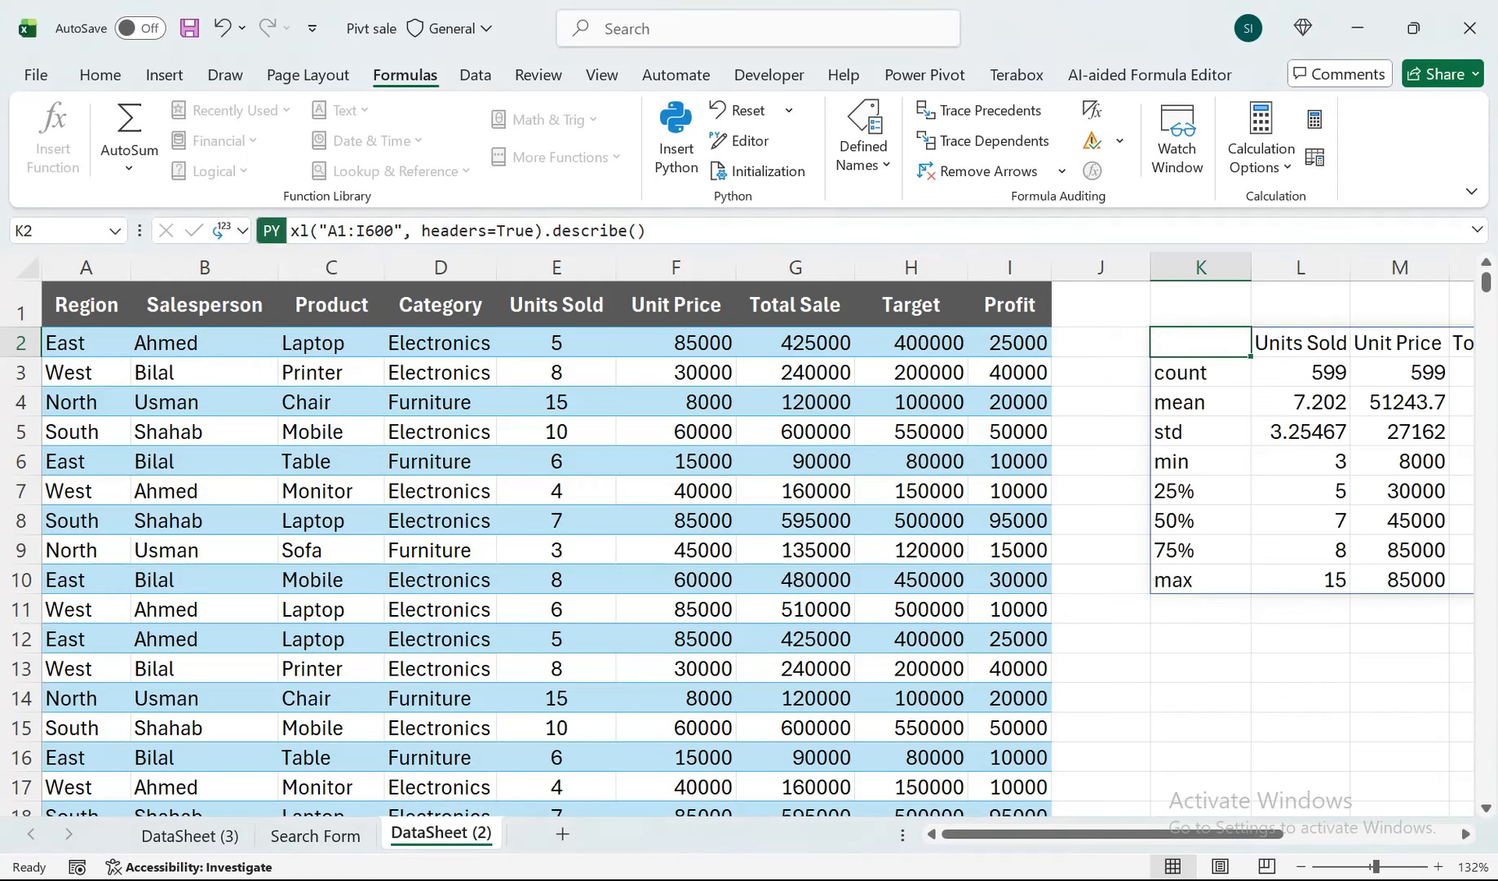
{"action": "scroll", "coordinate": [759, 530], "scroll_direction": "right", "scroll_amount": 3}
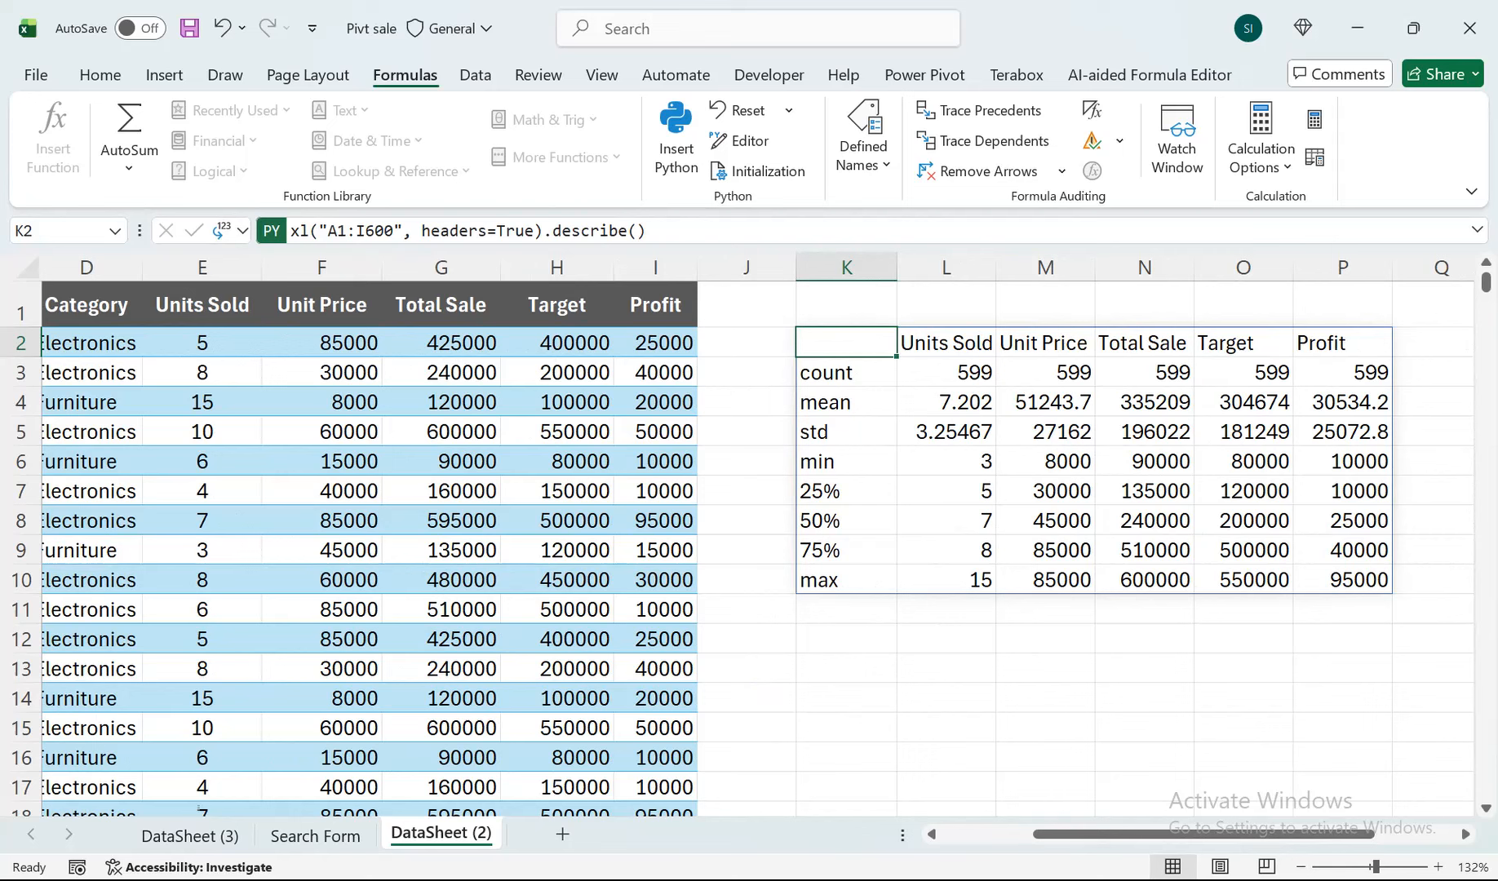
Return the Python output of cell K2 to Python Object.
{"action": "left_click", "coordinate": [235, 231]}
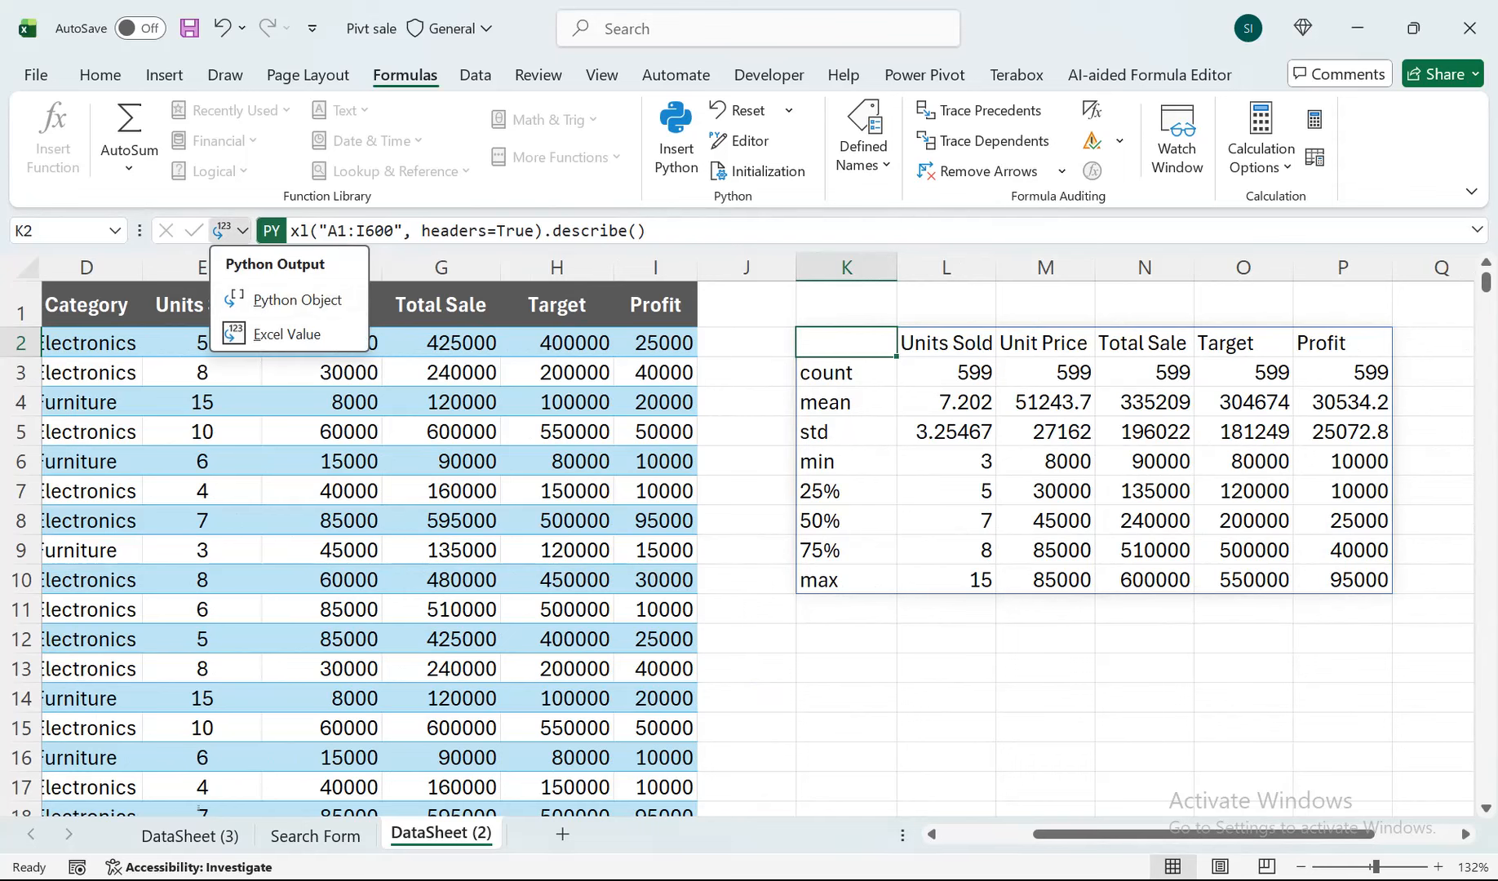
{"action": "left_click", "coordinate": [297, 300]}
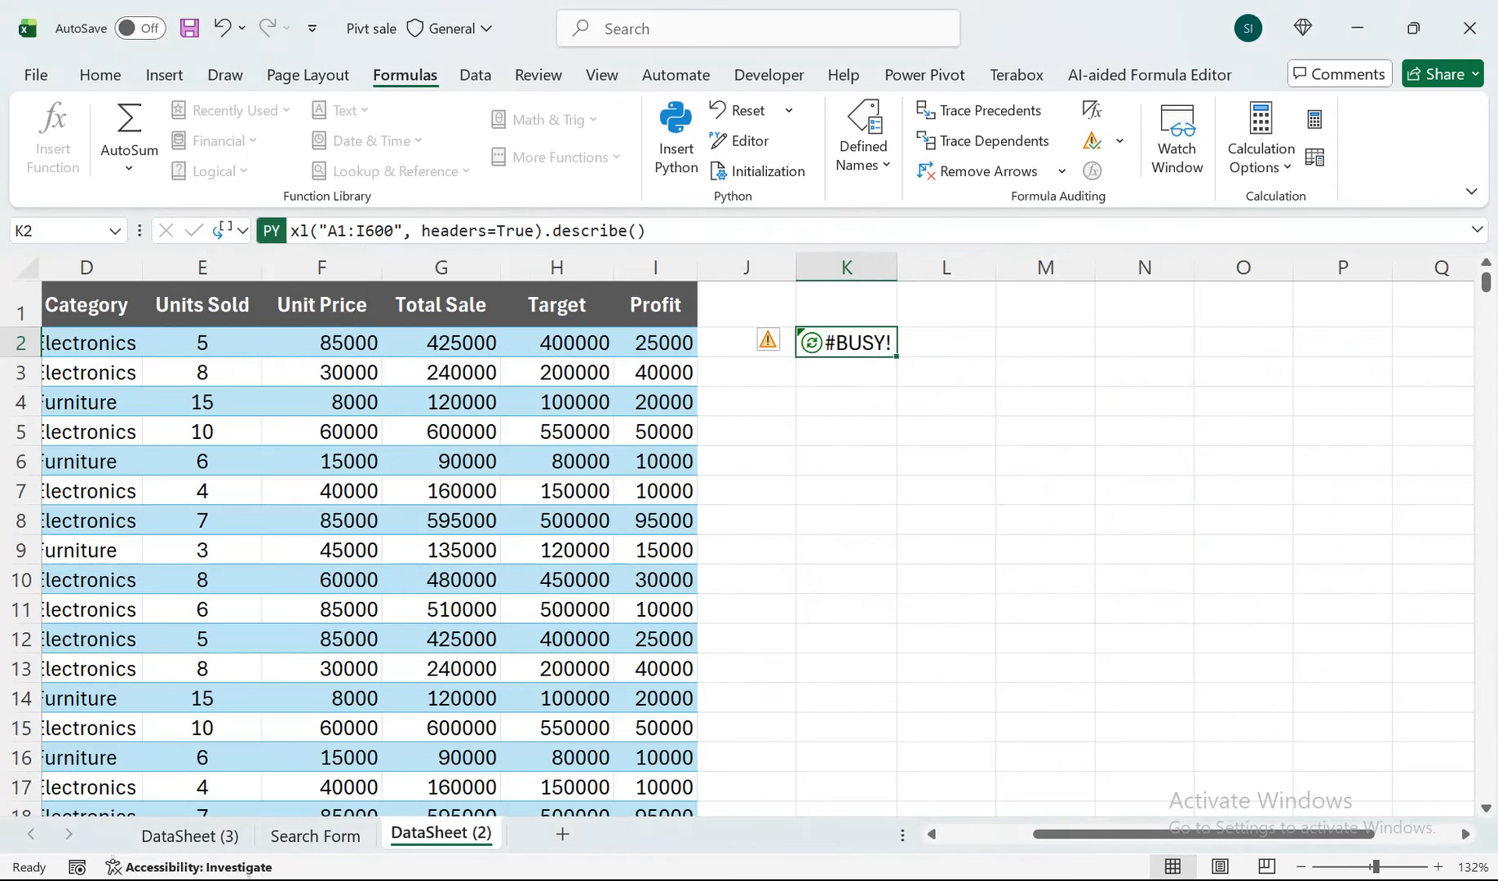
{"action": "left_click", "coordinate": [235, 231]}
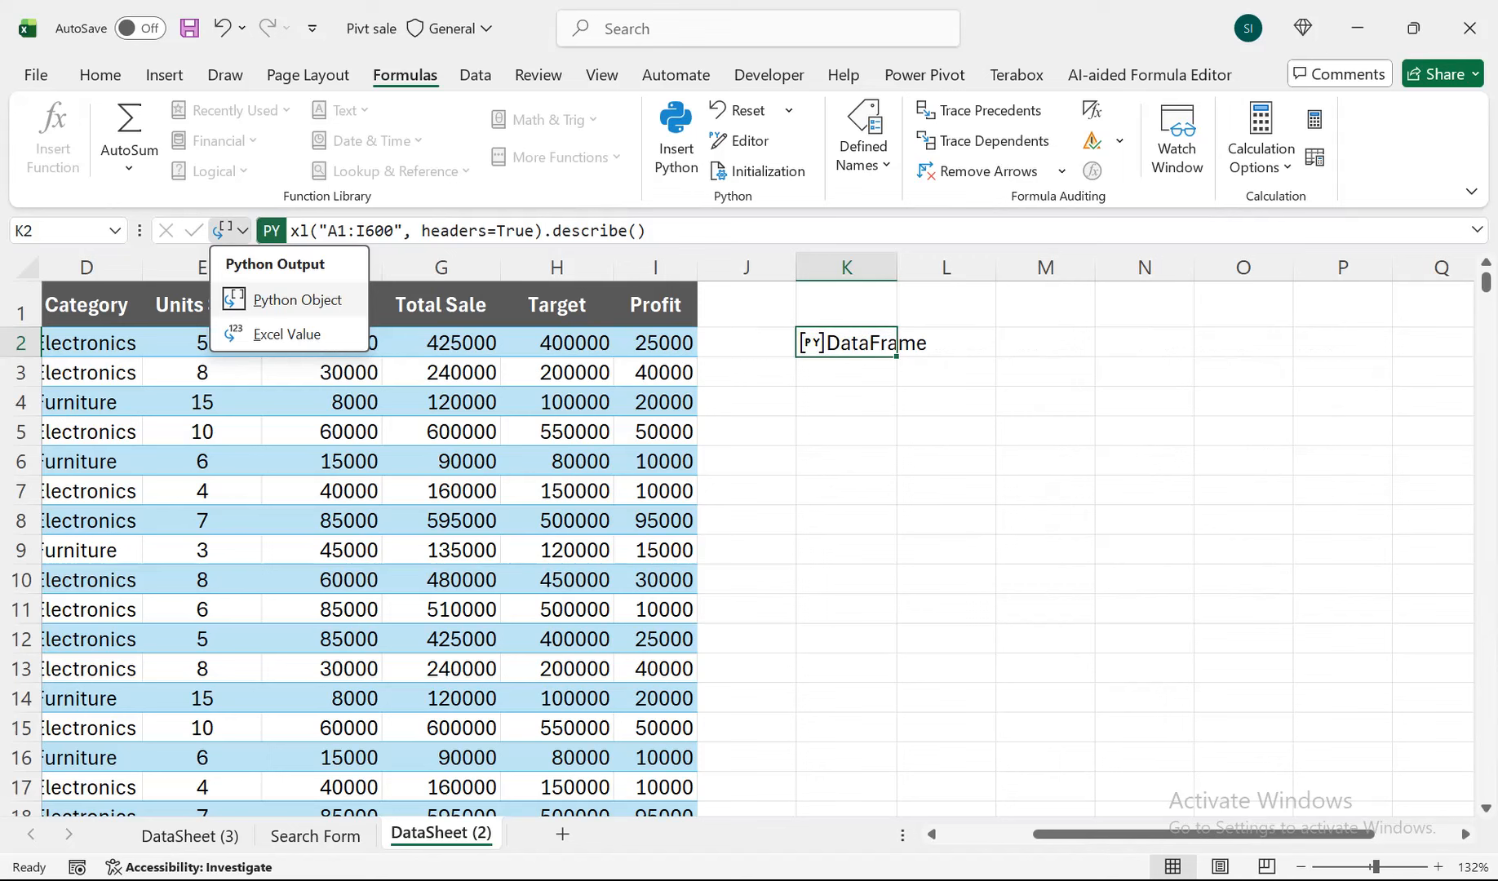
{"action": "left_click", "coordinate": [297, 299]}
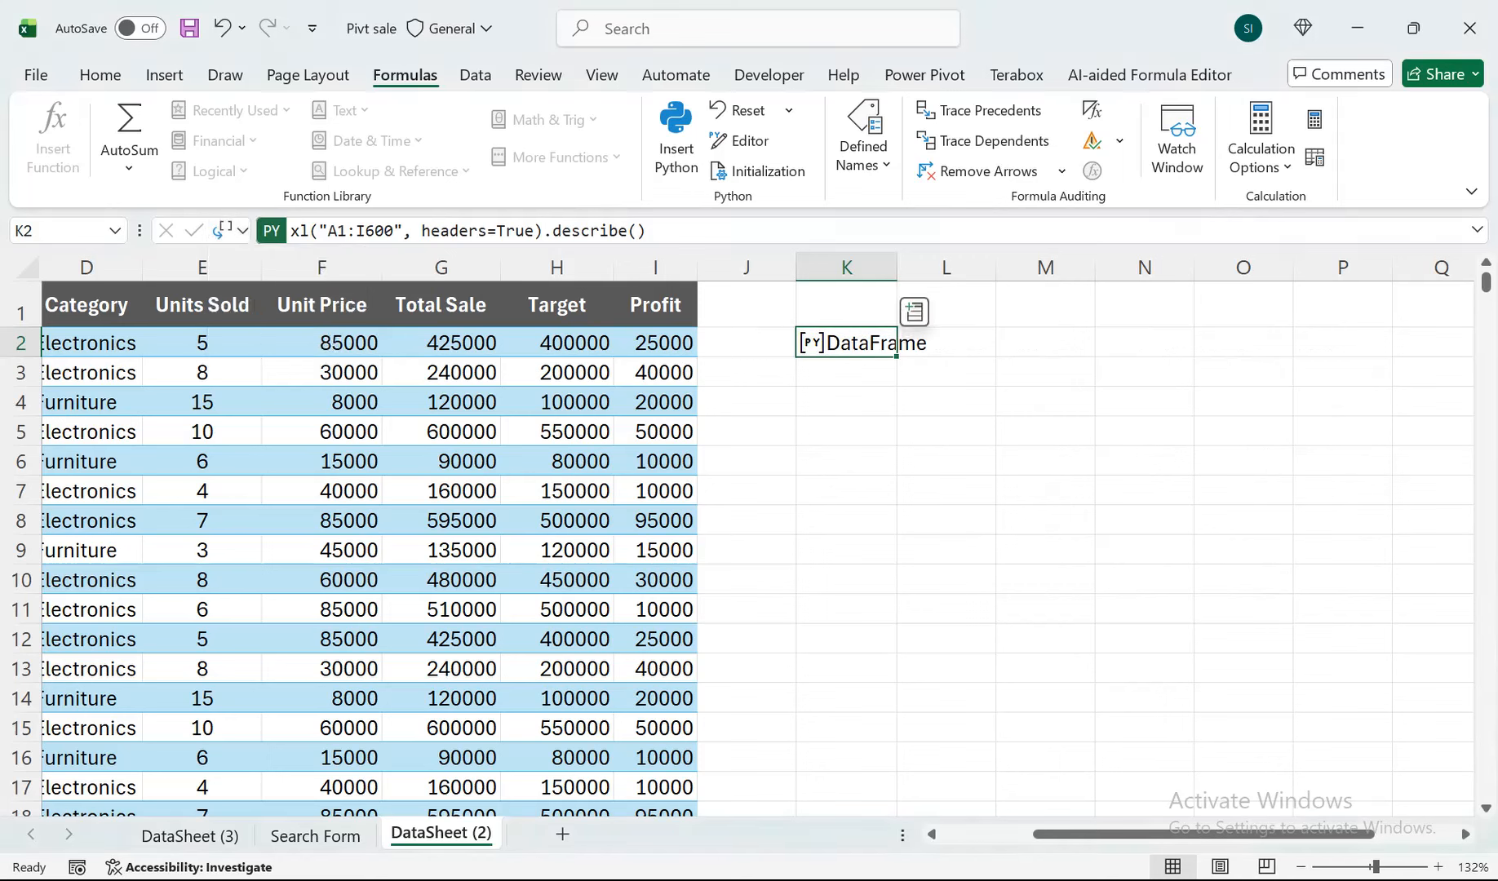
Delete the Python describe() formula from cell K2.
{"action": "left_click", "coordinate": [846, 461]}
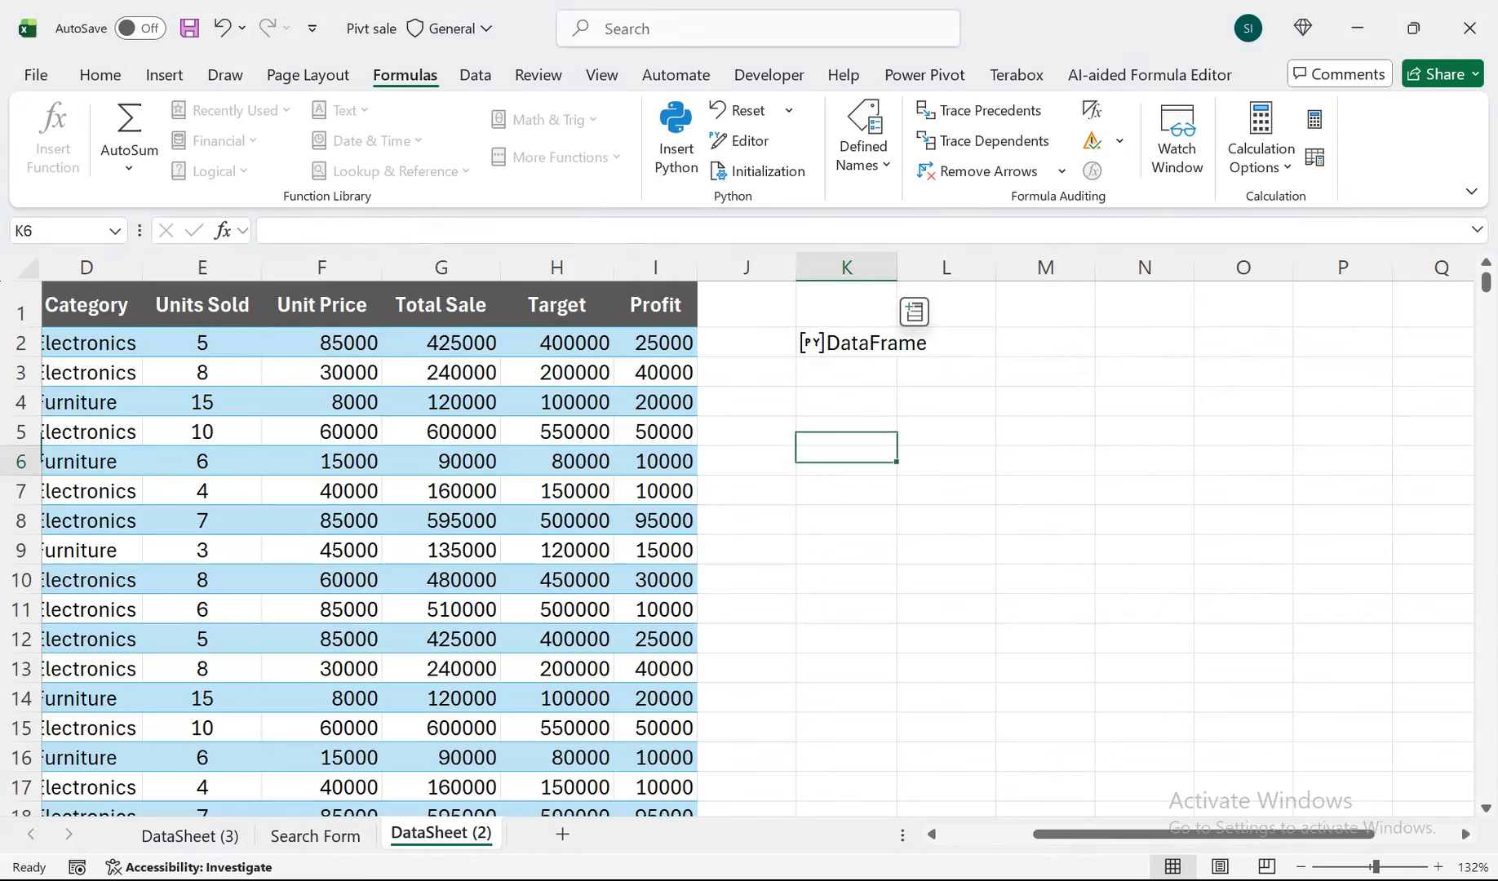
{"action": "left_click", "coordinate": [846, 343]}
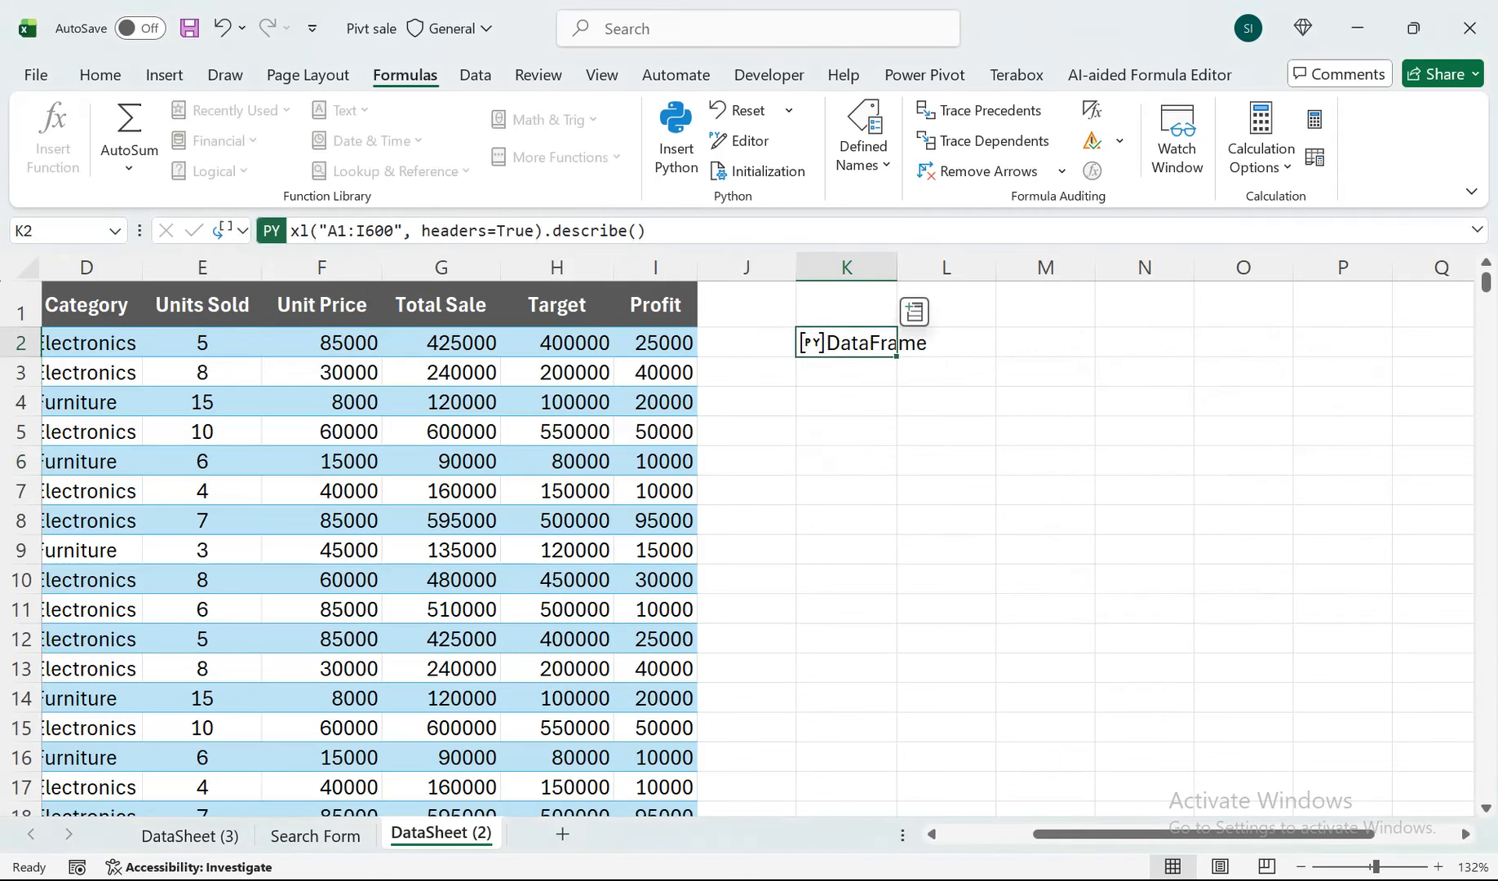
{"action": "key", "text": "Delete"}
Enter the Python formula xl("A1:I600", headers=True) in cell K3 and commit the code.
{"action": "left_click", "coordinate": [846, 372]}
{"action": "type", "text": "="}
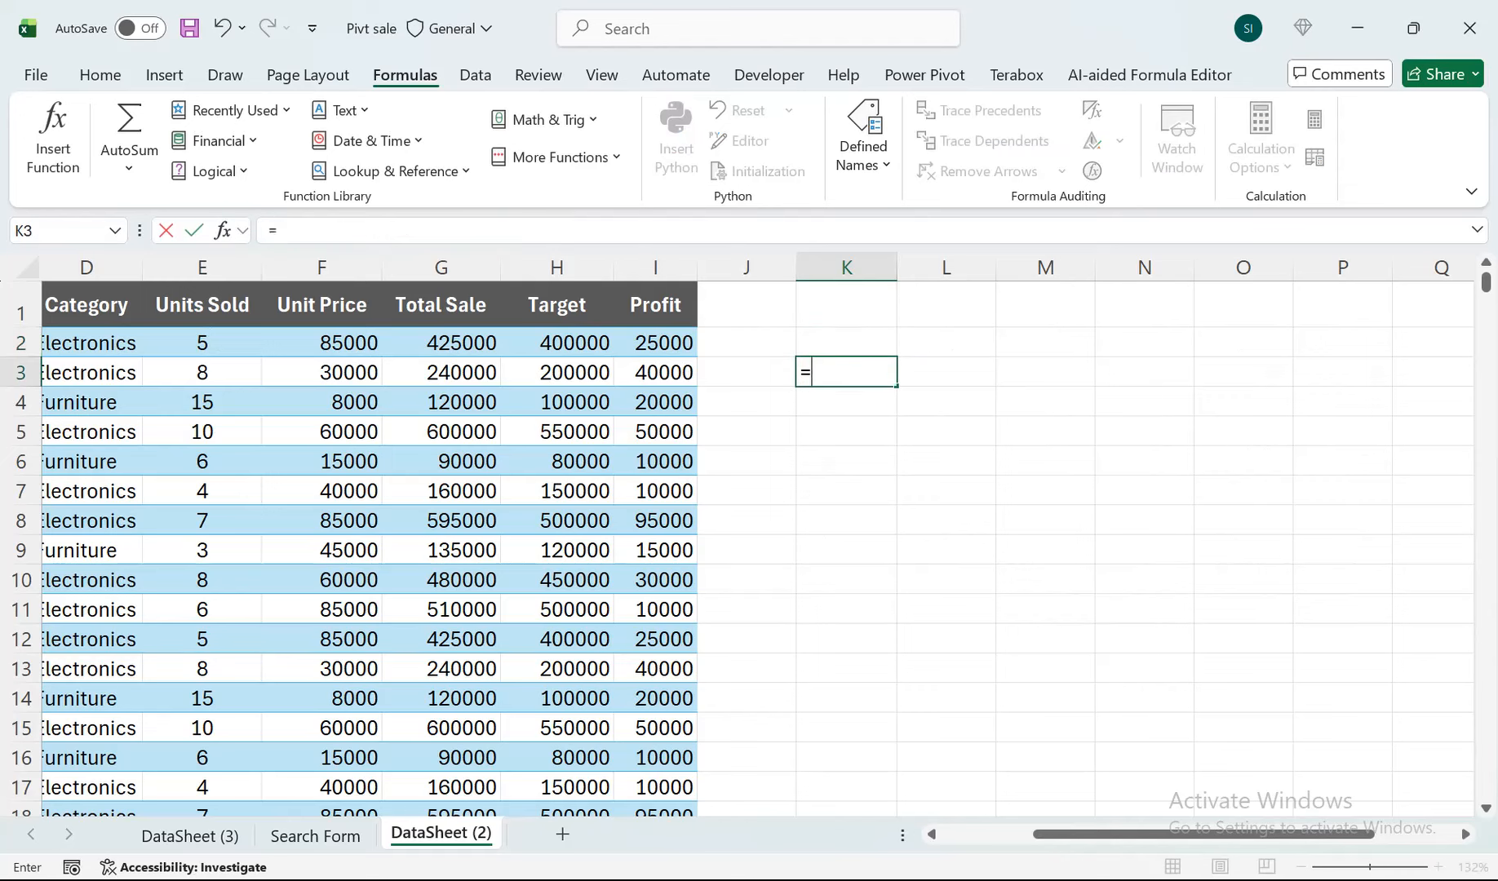
{"action": "type", "text": "py"}
{"action": "key", "text": "Tab"}
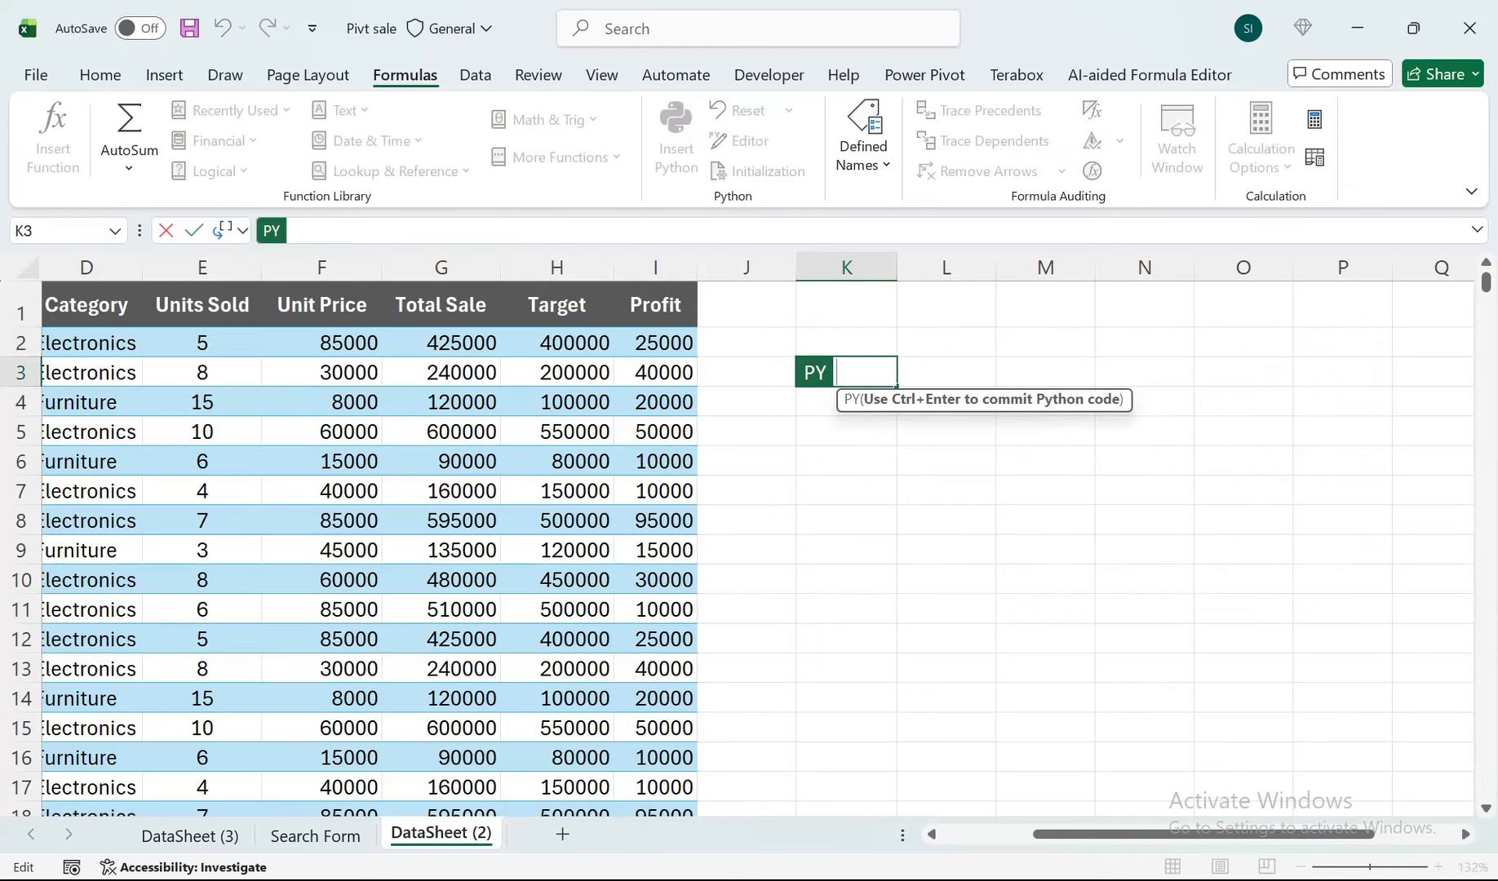
{"action": "left_click", "coordinate": [655, 304]}
{"action": "key", "text": "ctrl+shift+Left"}
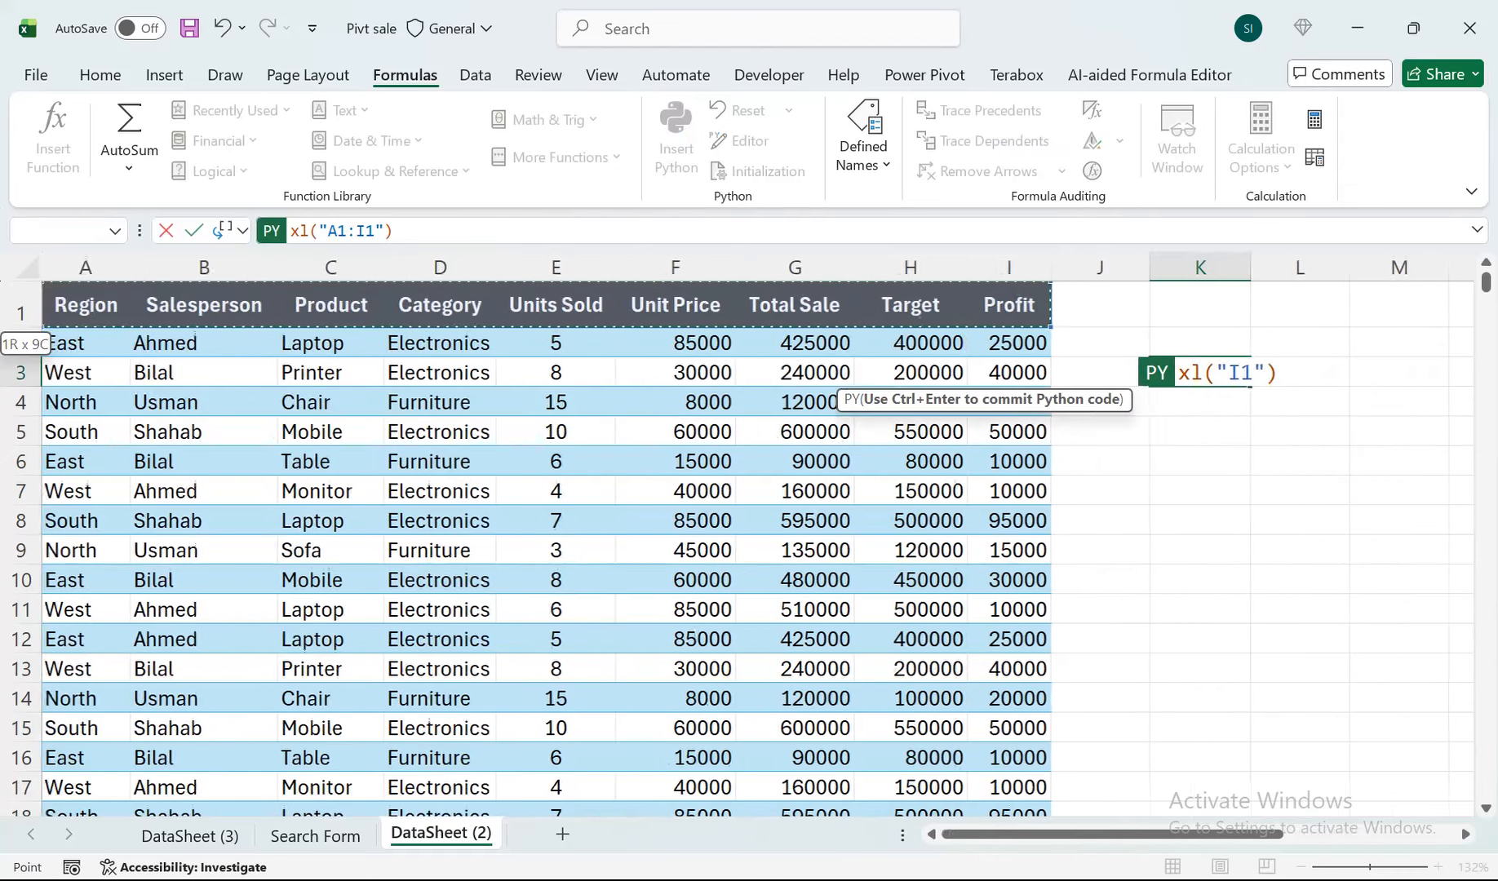
{"action": "key", "text": "ctrl+shift+Down"}
{"action": "key", "text": "ctrl+BackSpace"}
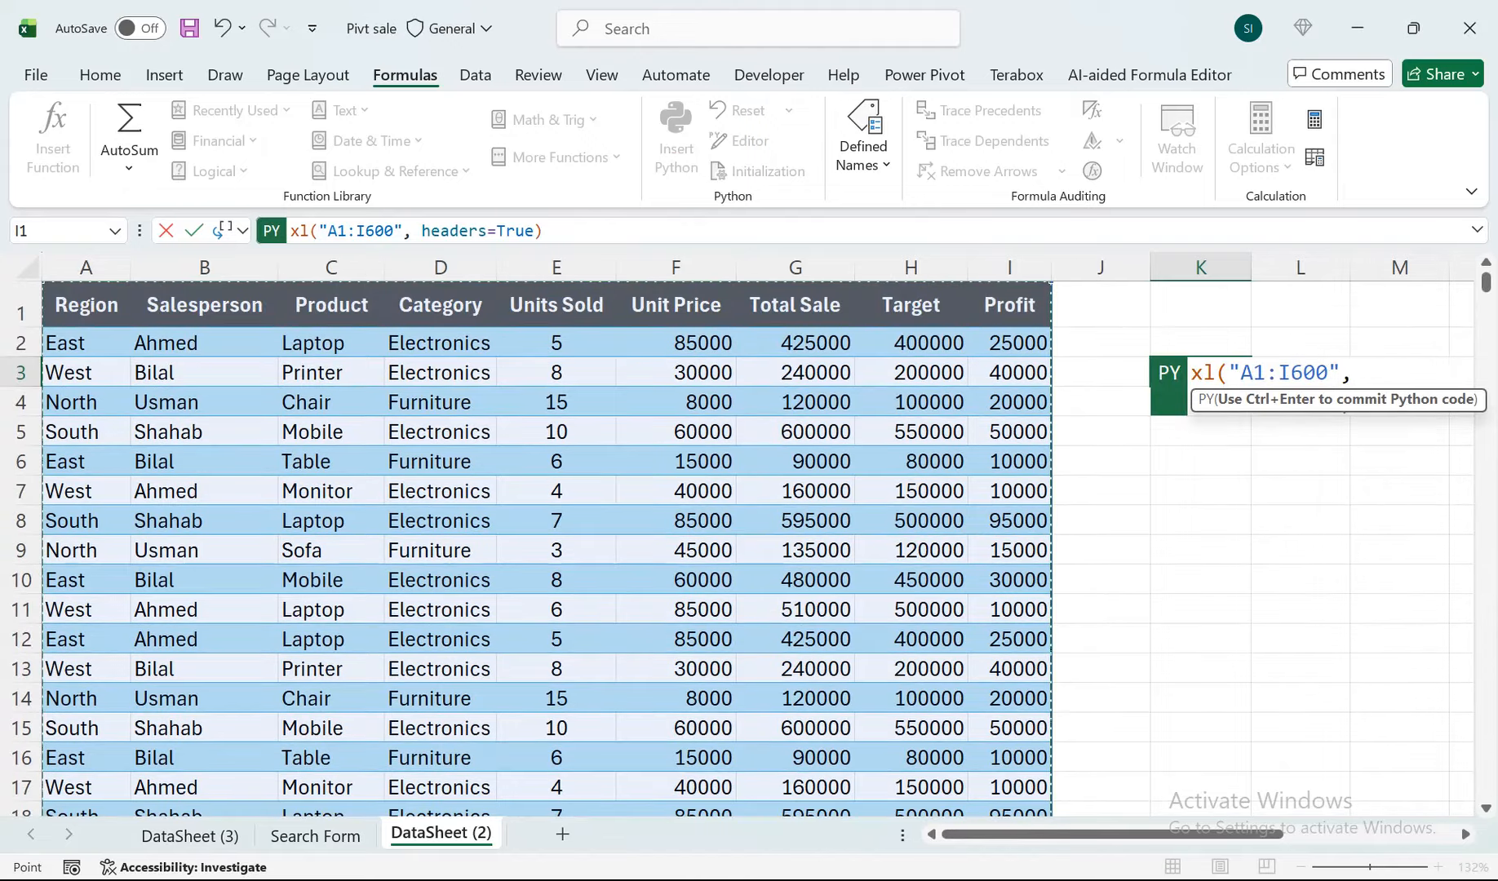
{"action": "type", "text": "()"}
{"action": "key", "text": "BackSpace"}
{"action": "key", "text": "BackSpace"}
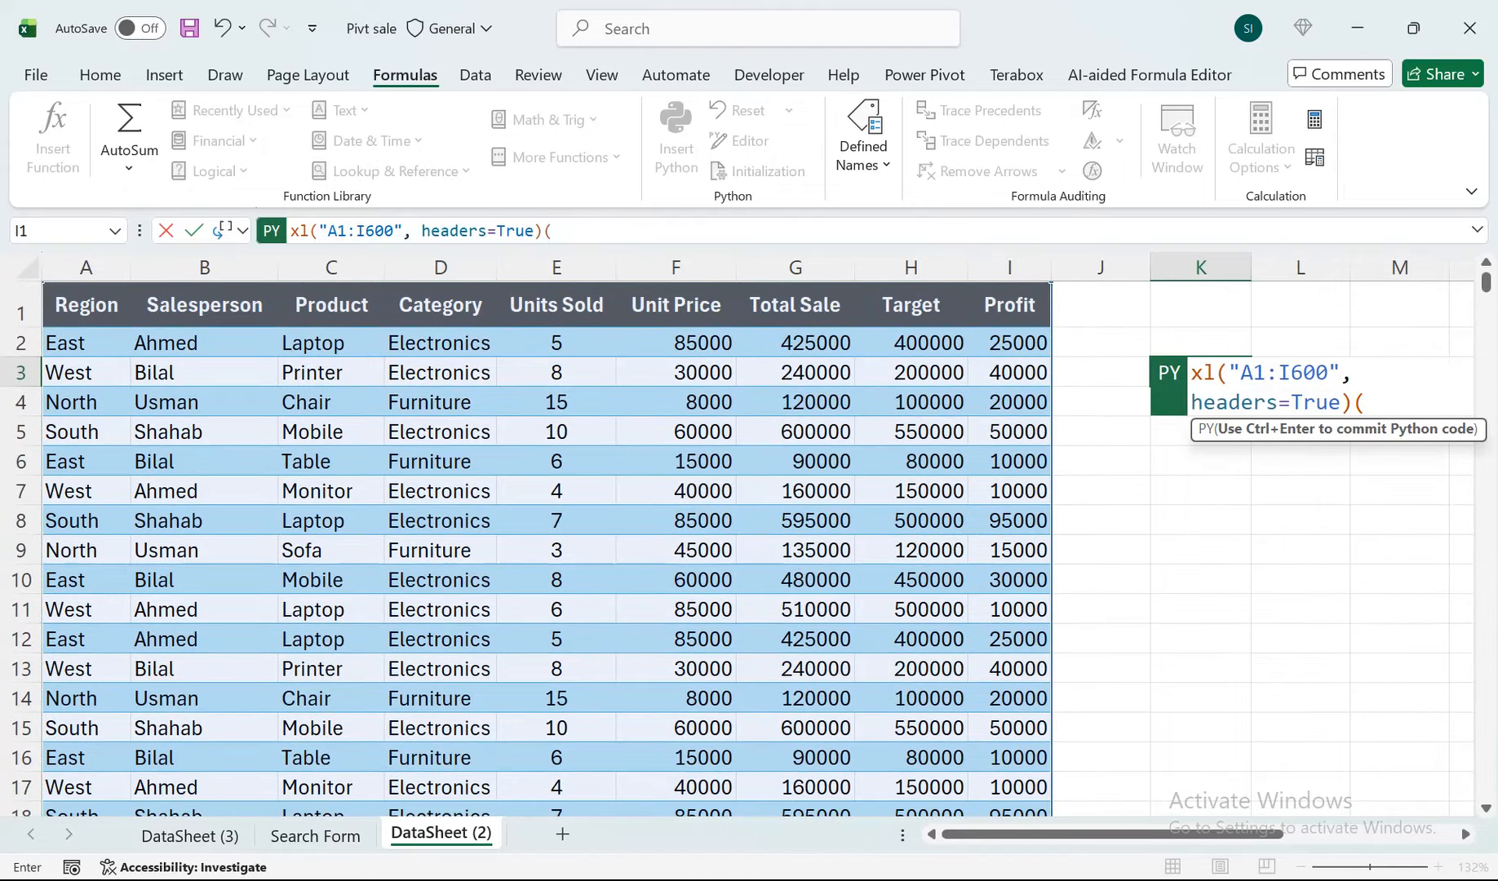
{"action": "key", "text": "ctrl+Return"}
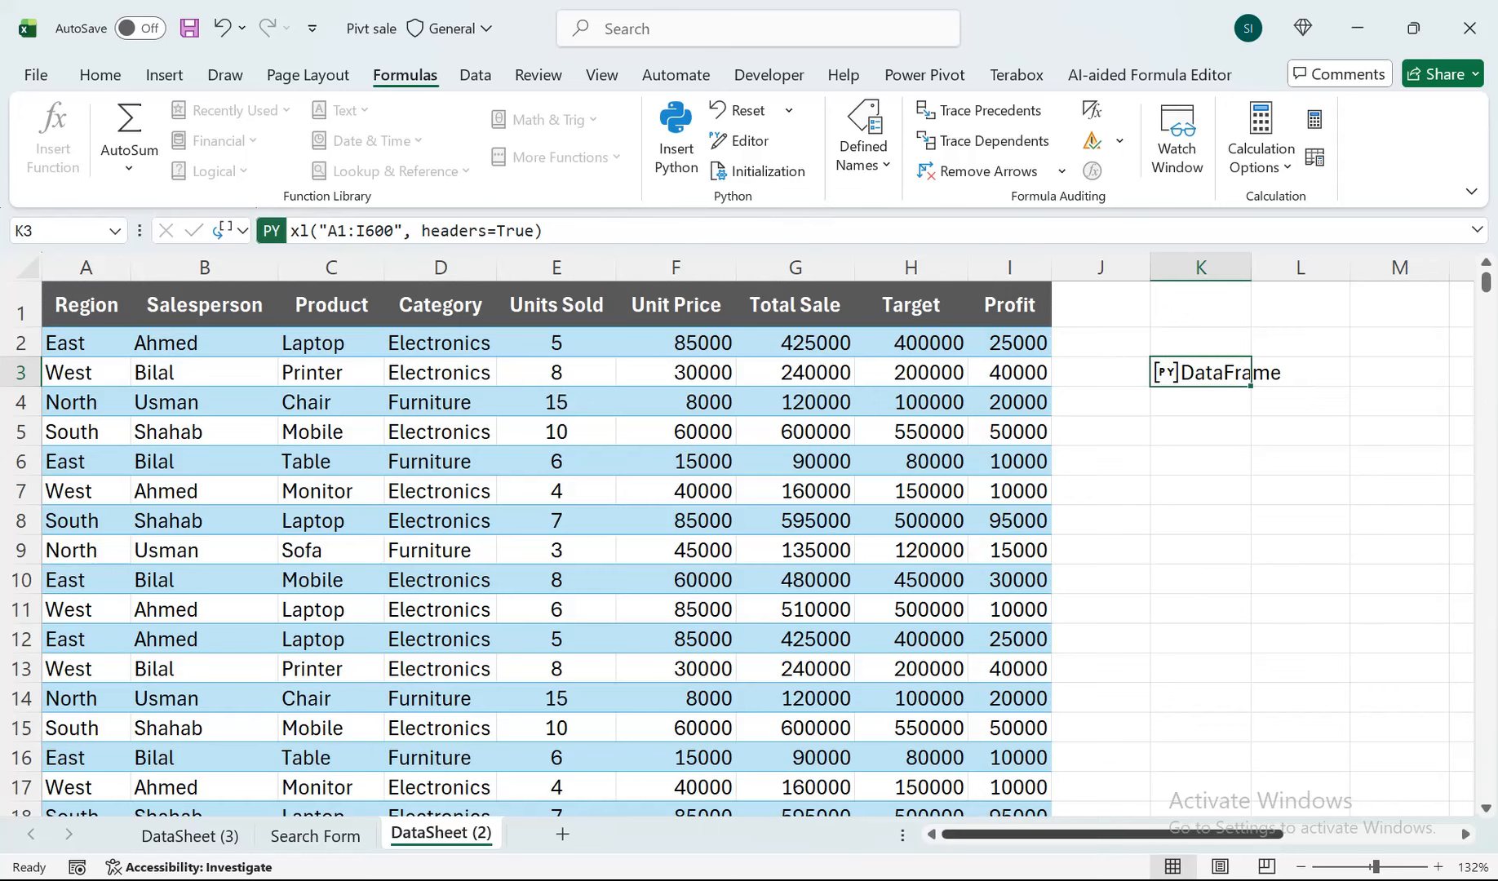
Edit the Python code in cell K3 to df=xl("A1:I600", headers=True), assigning the DataFrame to the variable df, and commit it.
{"action": "left_click_drag", "start_coordinate": [1113, 834], "coordinate": [1191, 834]}
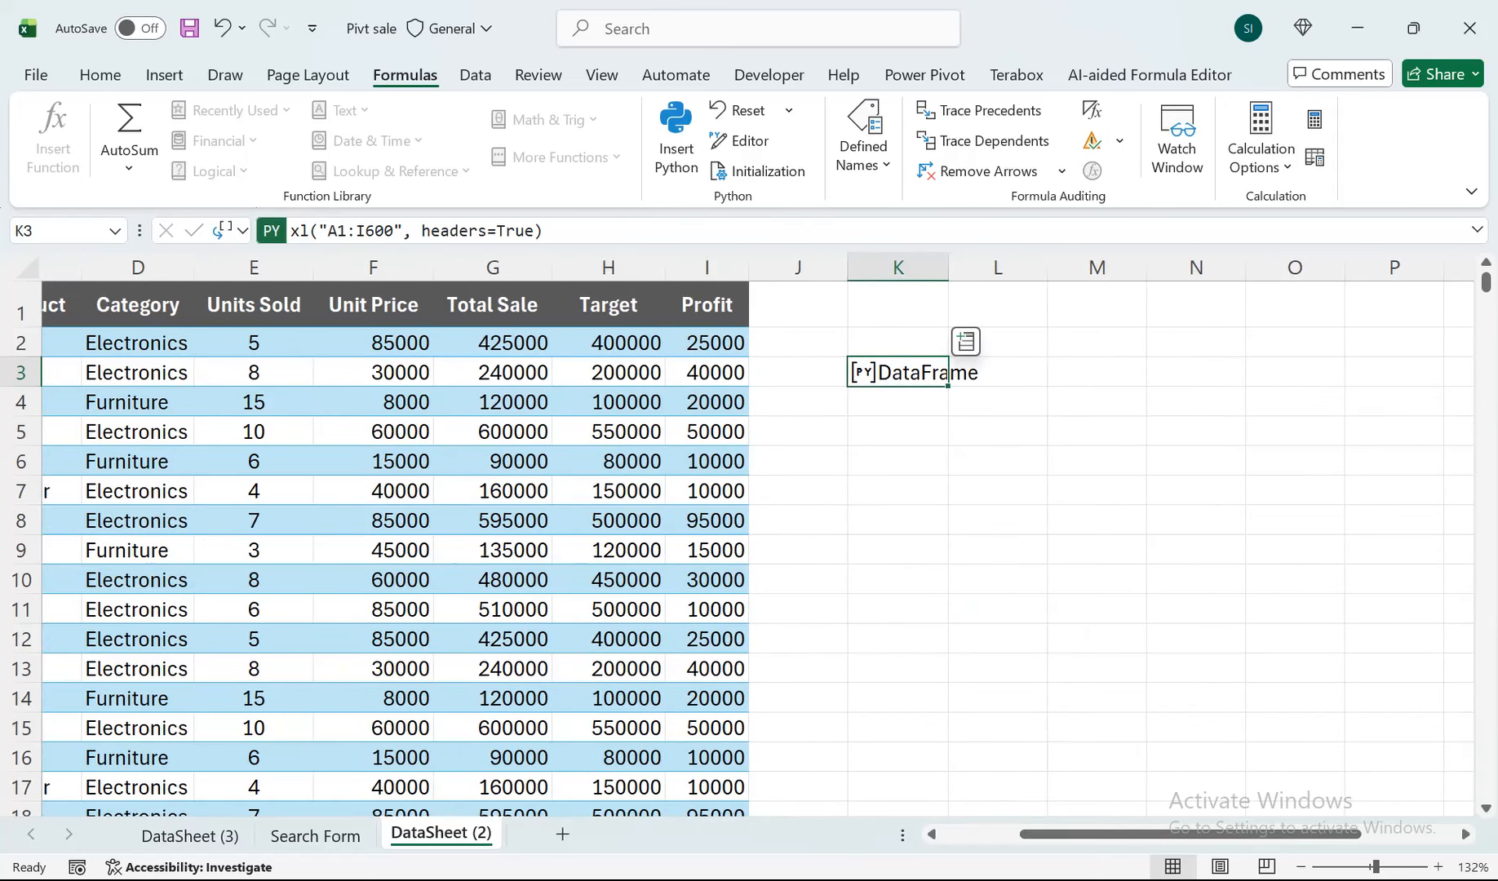
{"action": "key", "text": "F2"}
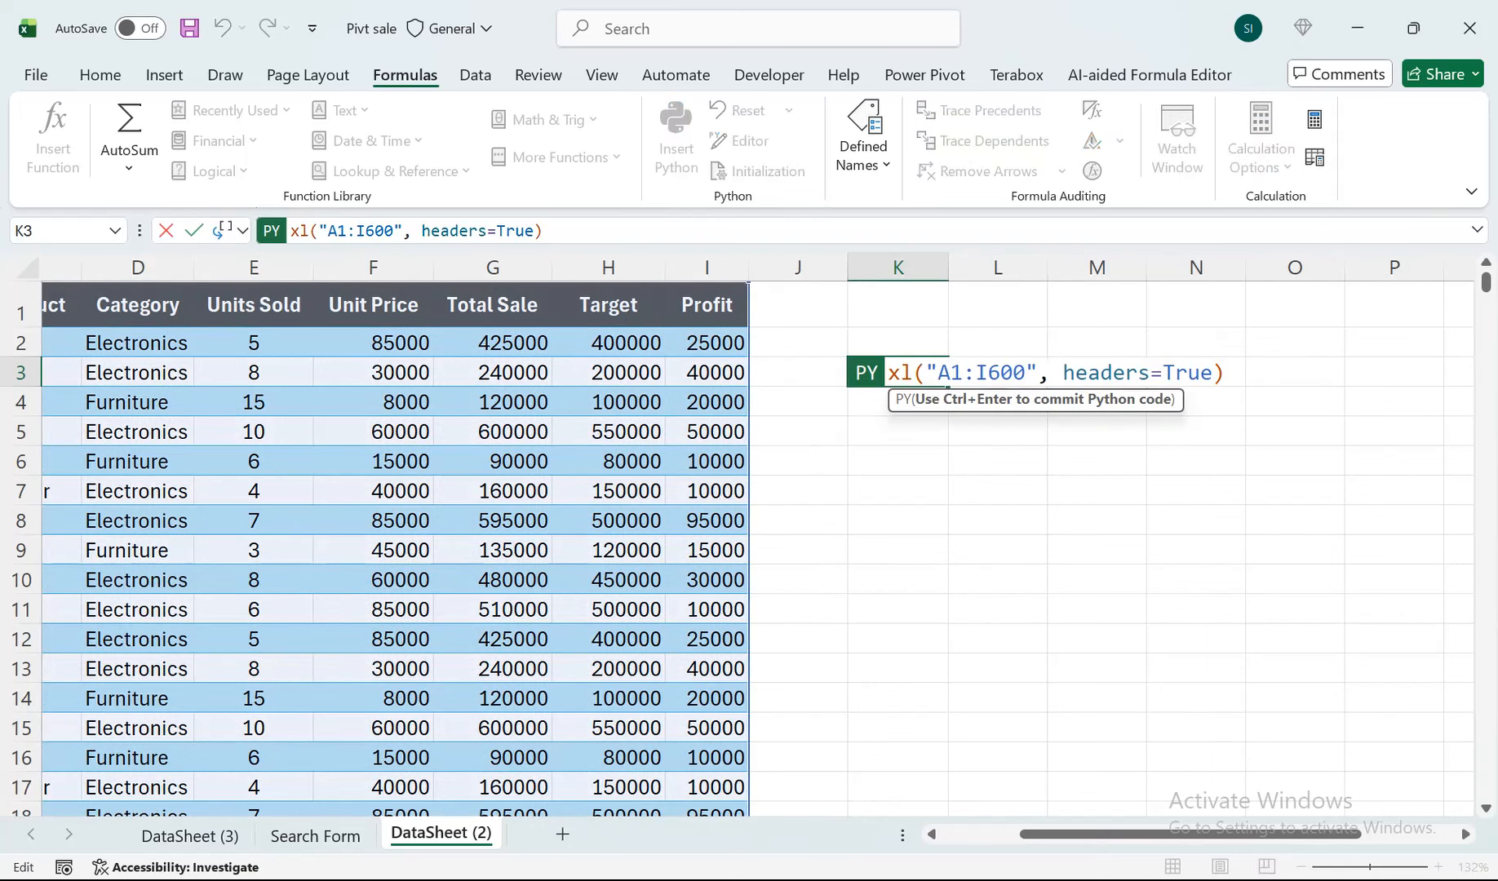
{"action": "type", "text": "d"}
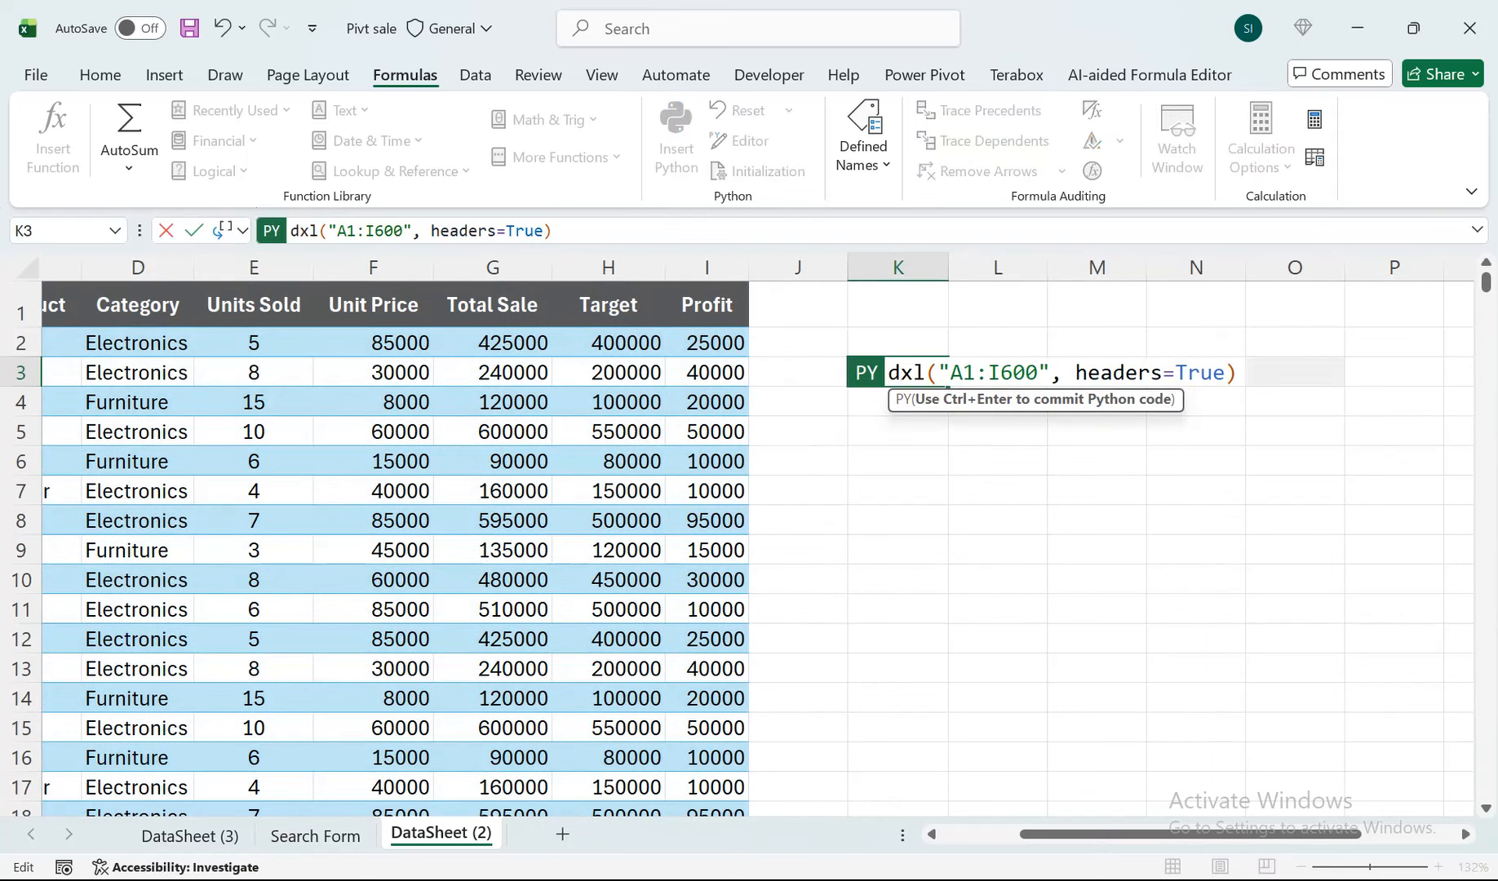
{"action": "type", "text": "f"}
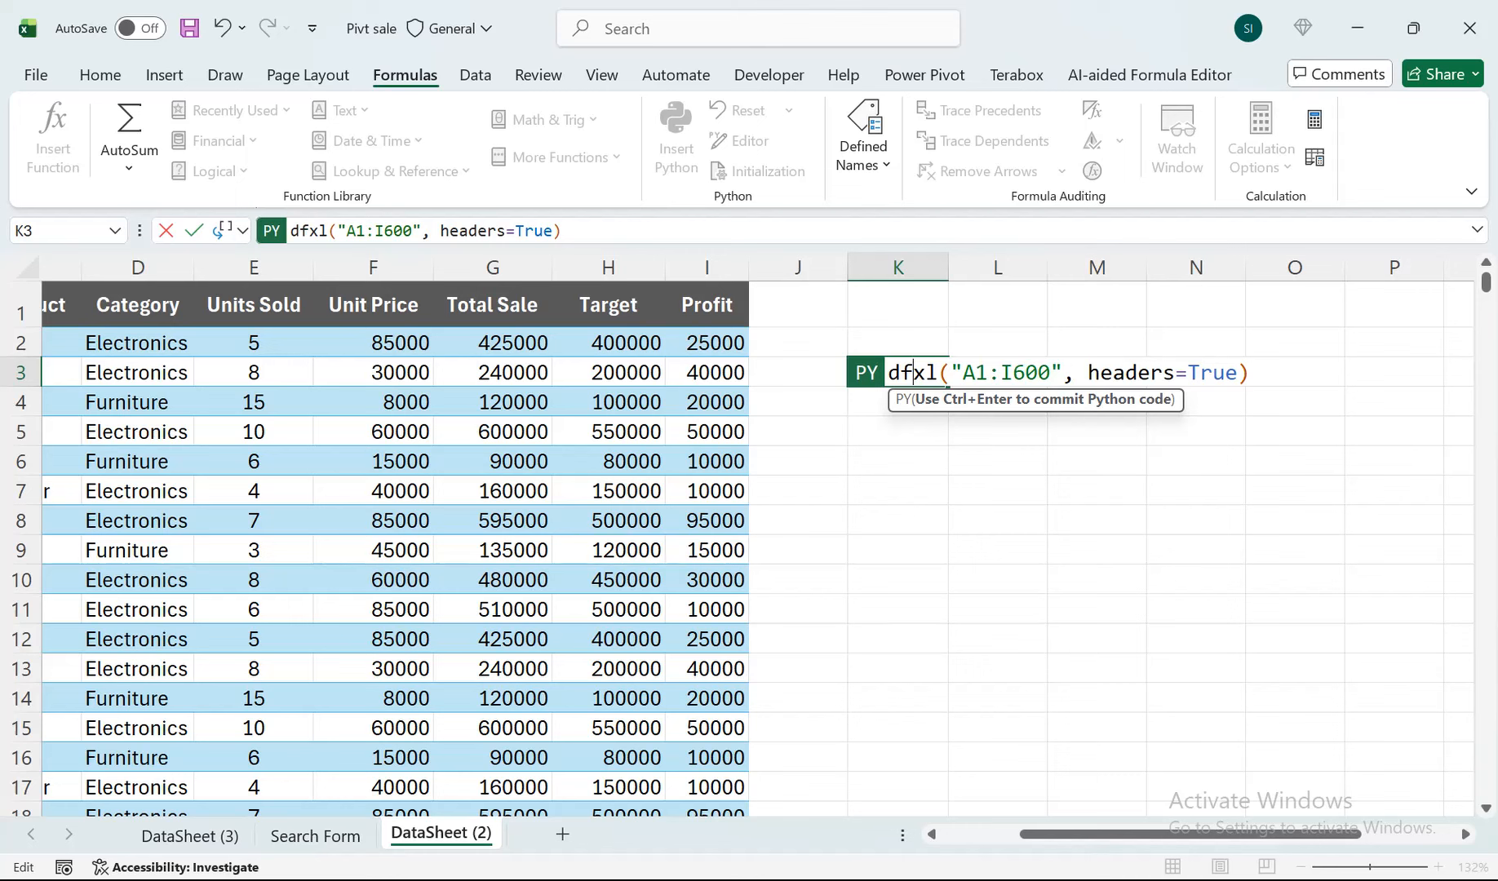
{"action": "type", "text": "="}
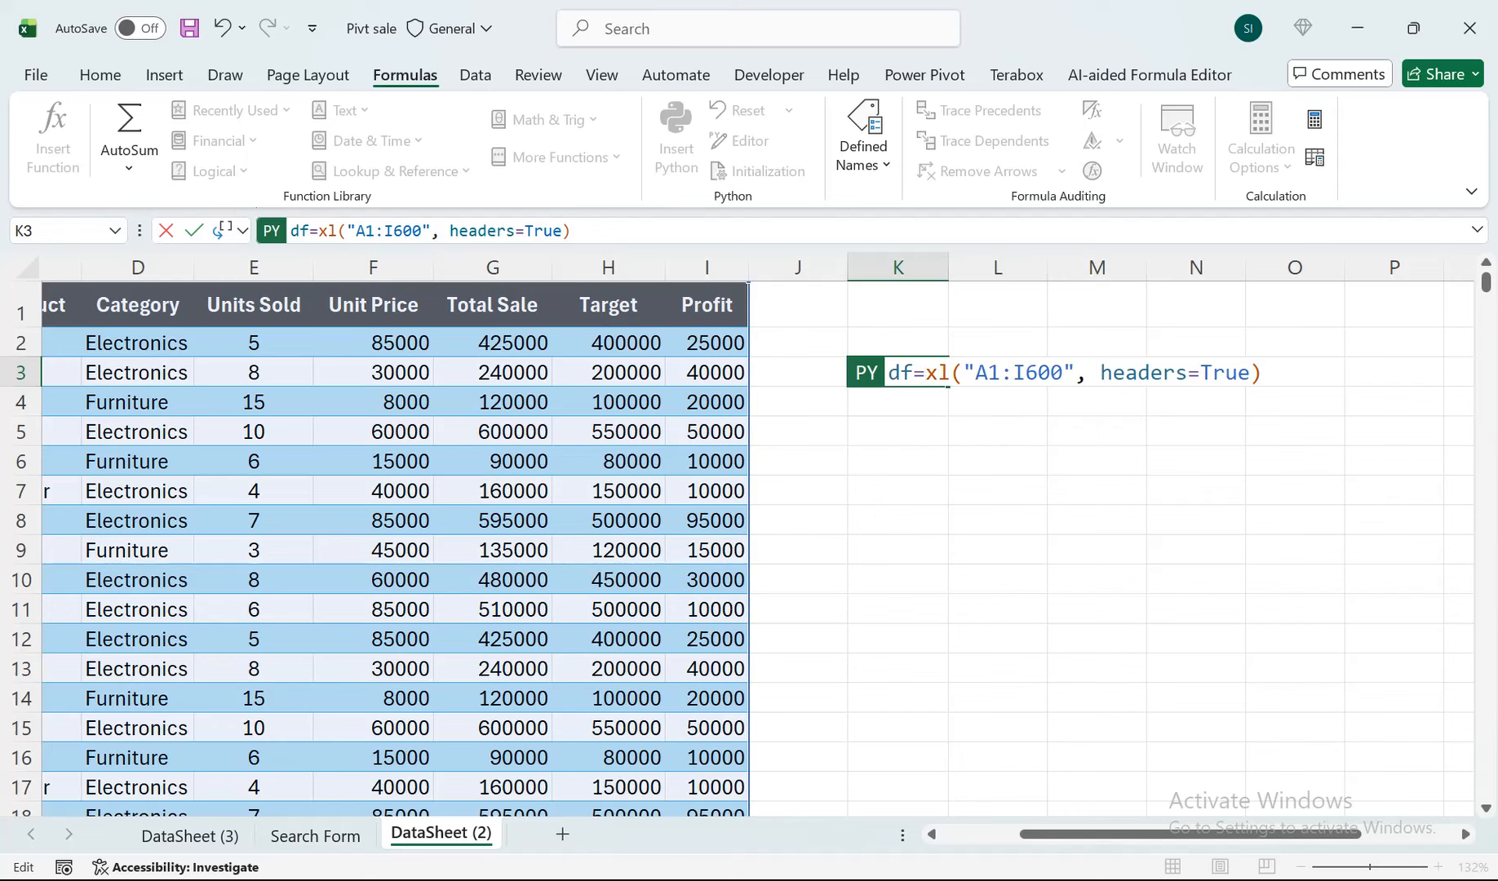
{"action": "key", "text": "ctrl+Return"}
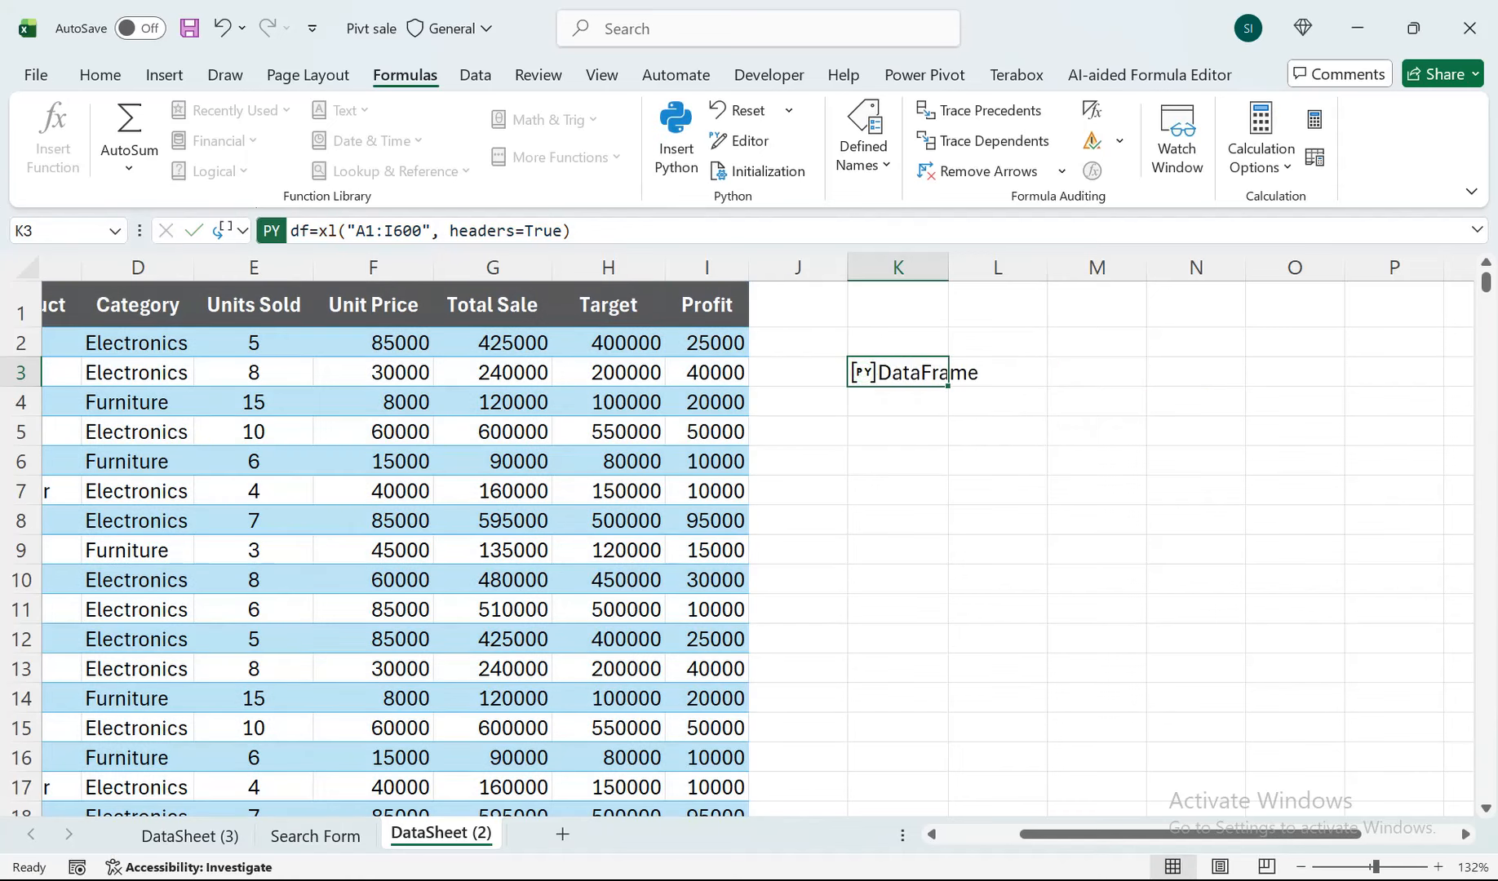
Enter the Python formula df.describe() in cell K6, commit it and set its Python output to Excel Value.
{"action": "left_click", "coordinate": [898, 461]}
{"action": "type", "text": "=py"}
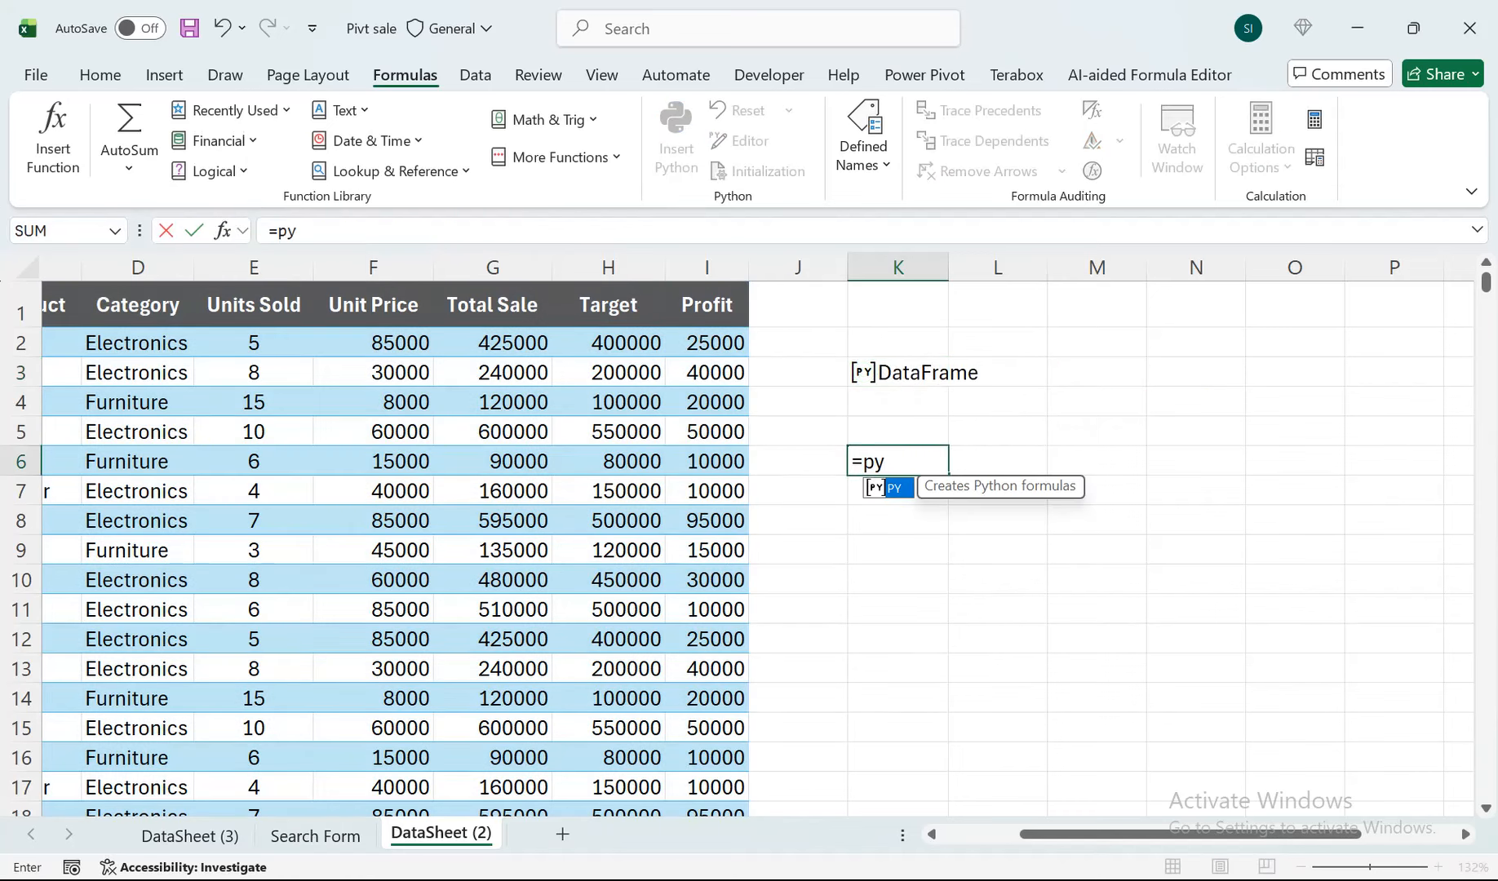
{"action": "key", "text": "Tab"}
{"action": "type", "text": "ef"}
{"action": "key", "text": "BackSpace"}
{"action": "key", "text": "BackSpace"}
{"action": "type", "text": "df"}
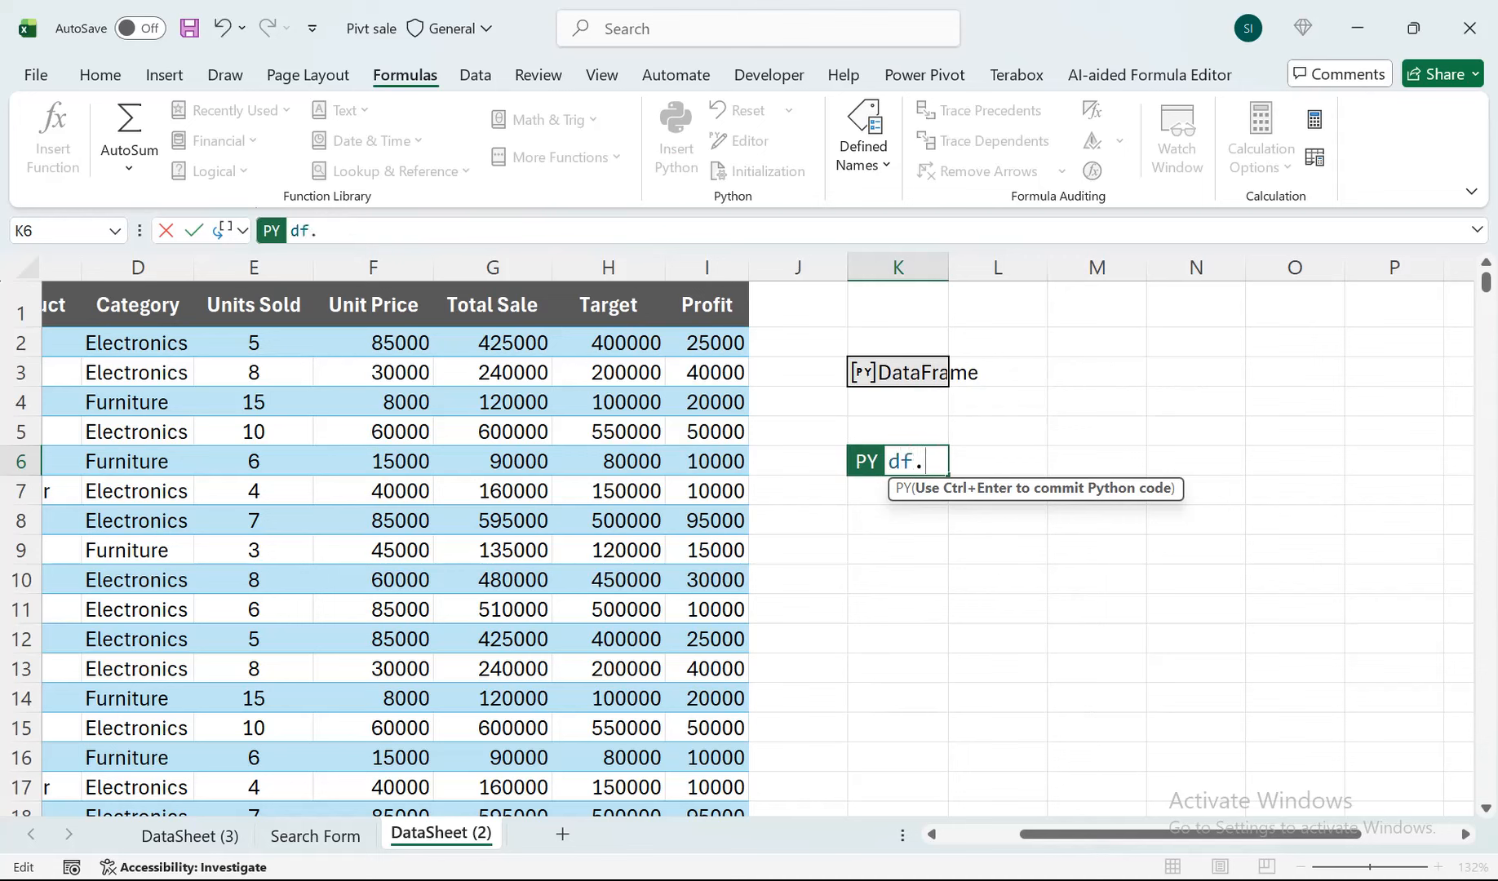
{"action": "type", "text": ".describe"}
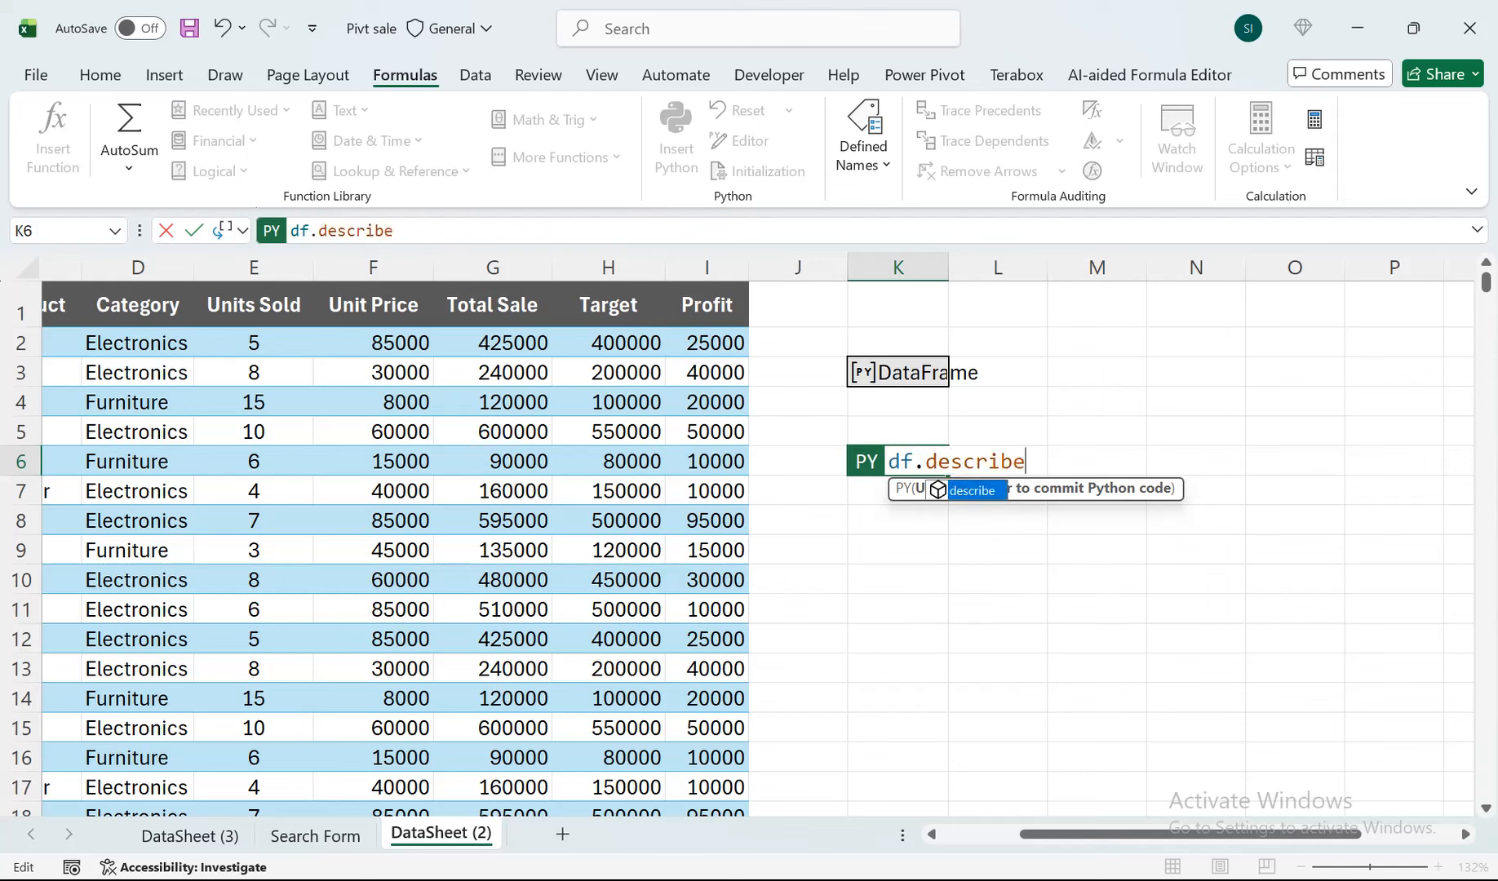
{"action": "key", "text": "Tab"}
{"action": "type", "text": "()"}
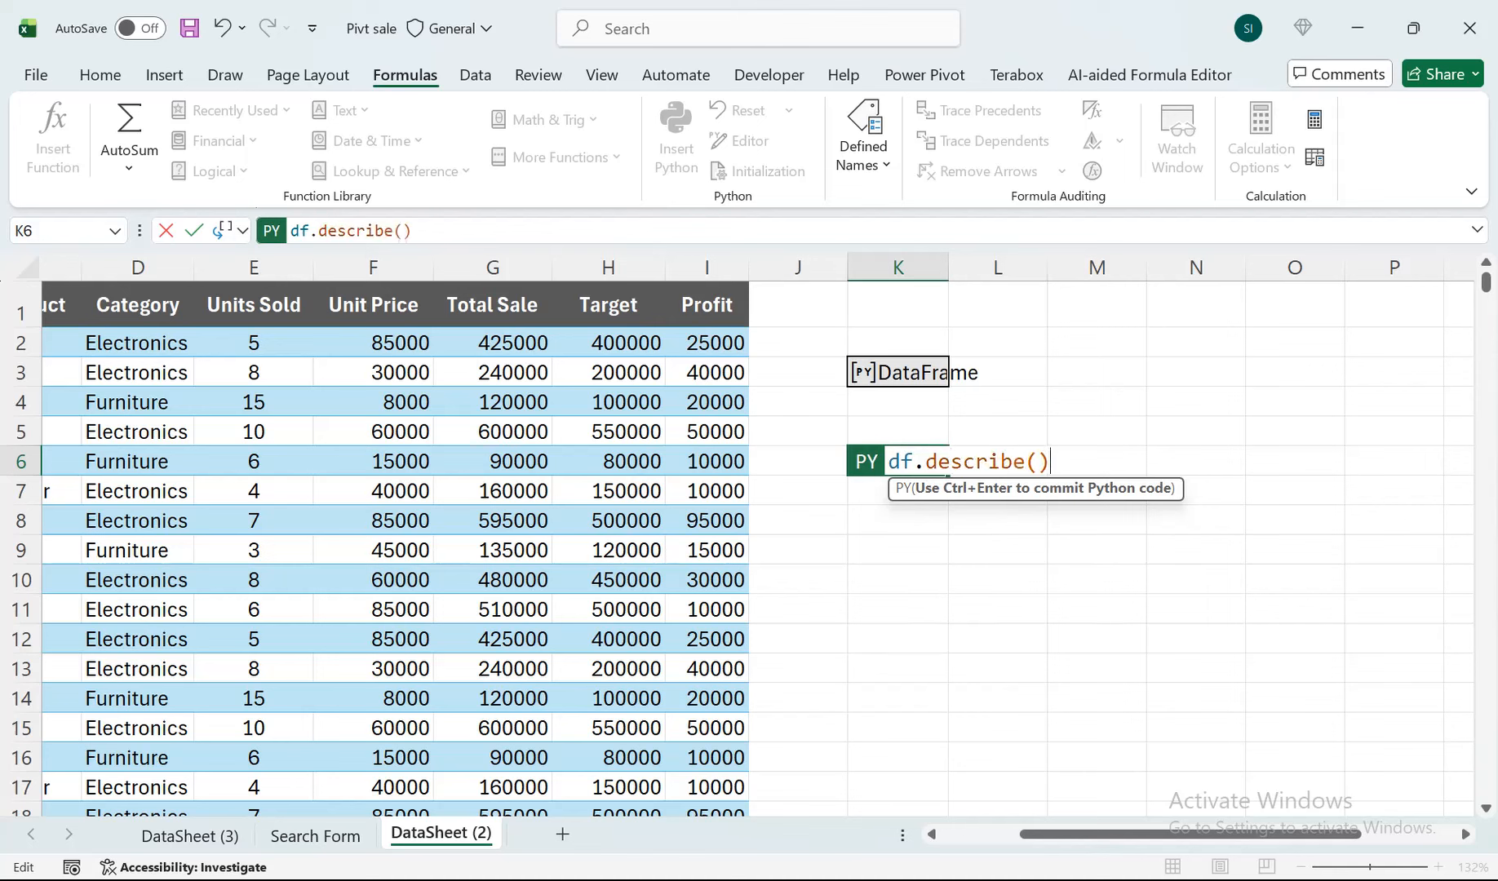
{"action": "key", "text": "ctrl+Return"}
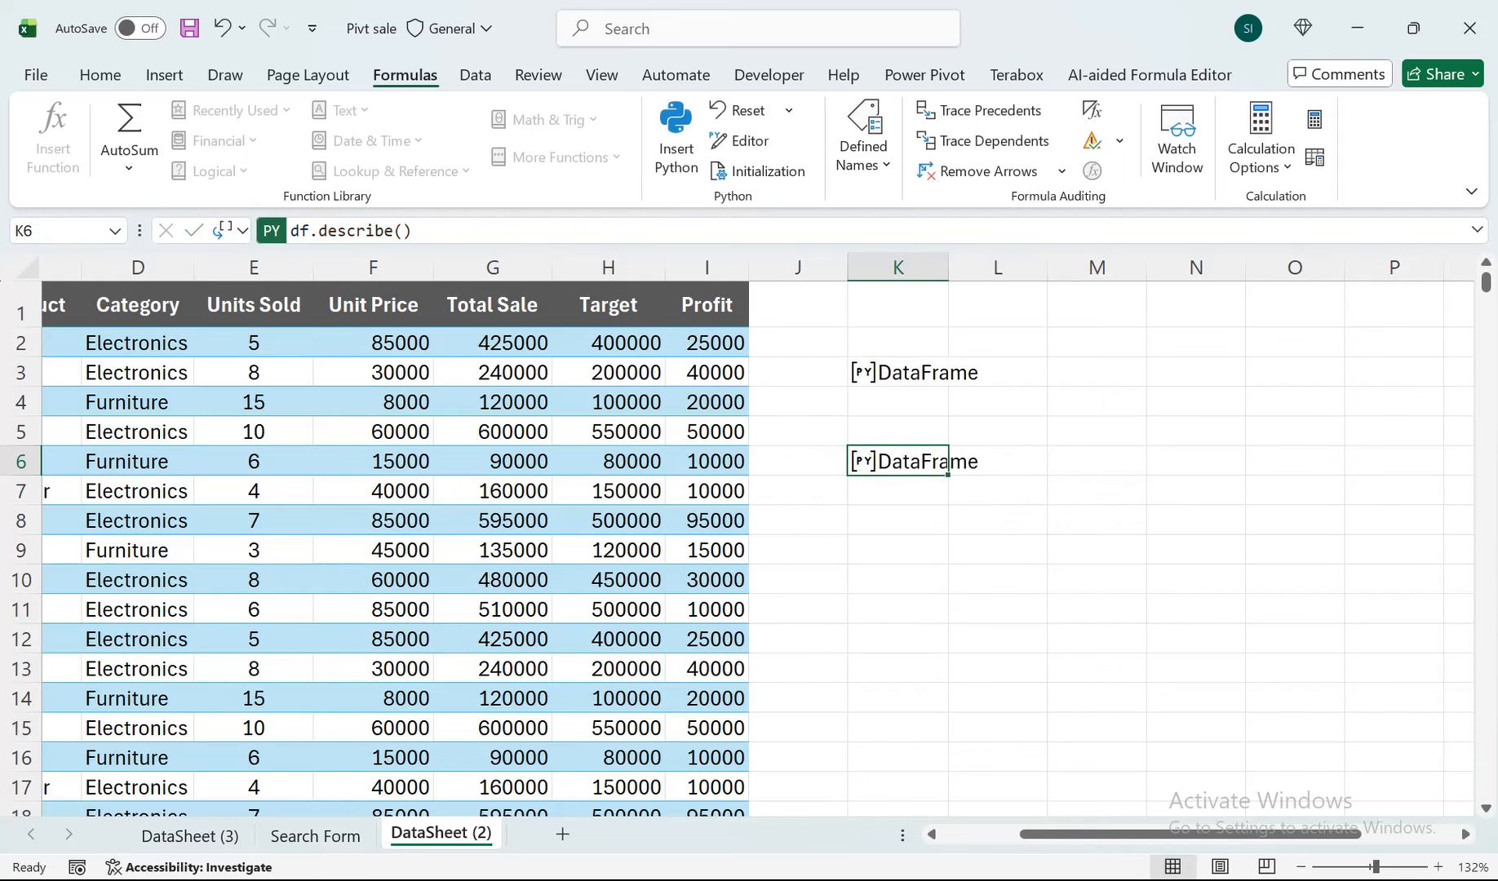
{"action": "left_click", "coordinate": [242, 230]}
{"action": "left_click", "coordinate": [285, 334]}
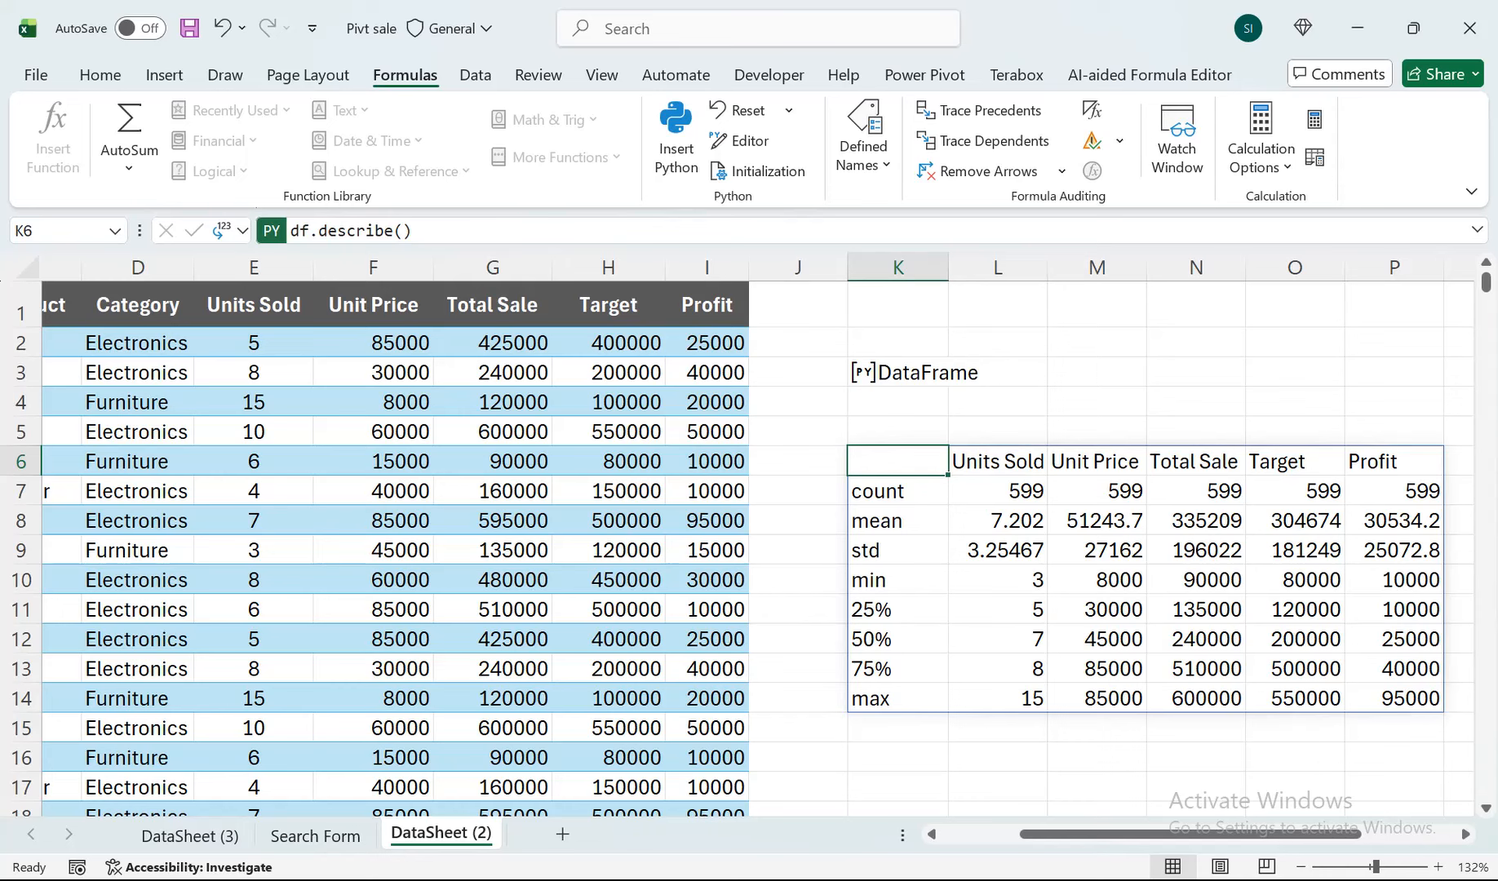
Set the Python output of cell K6 to Python Object.
{"action": "left_click", "coordinate": [232, 231]}
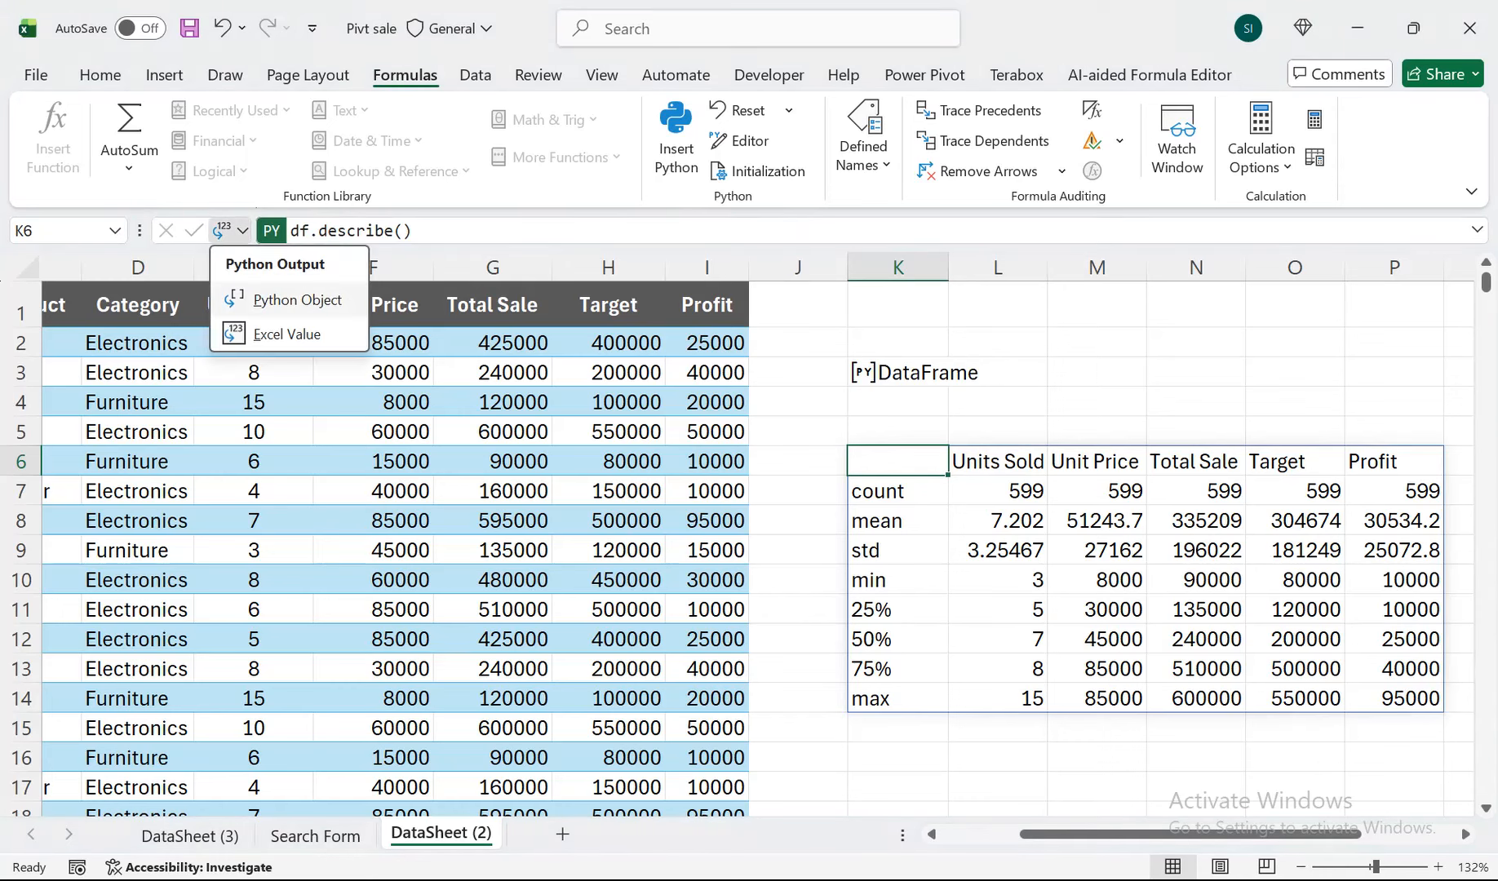
{"action": "left_click", "coordinate": [274, 301]}
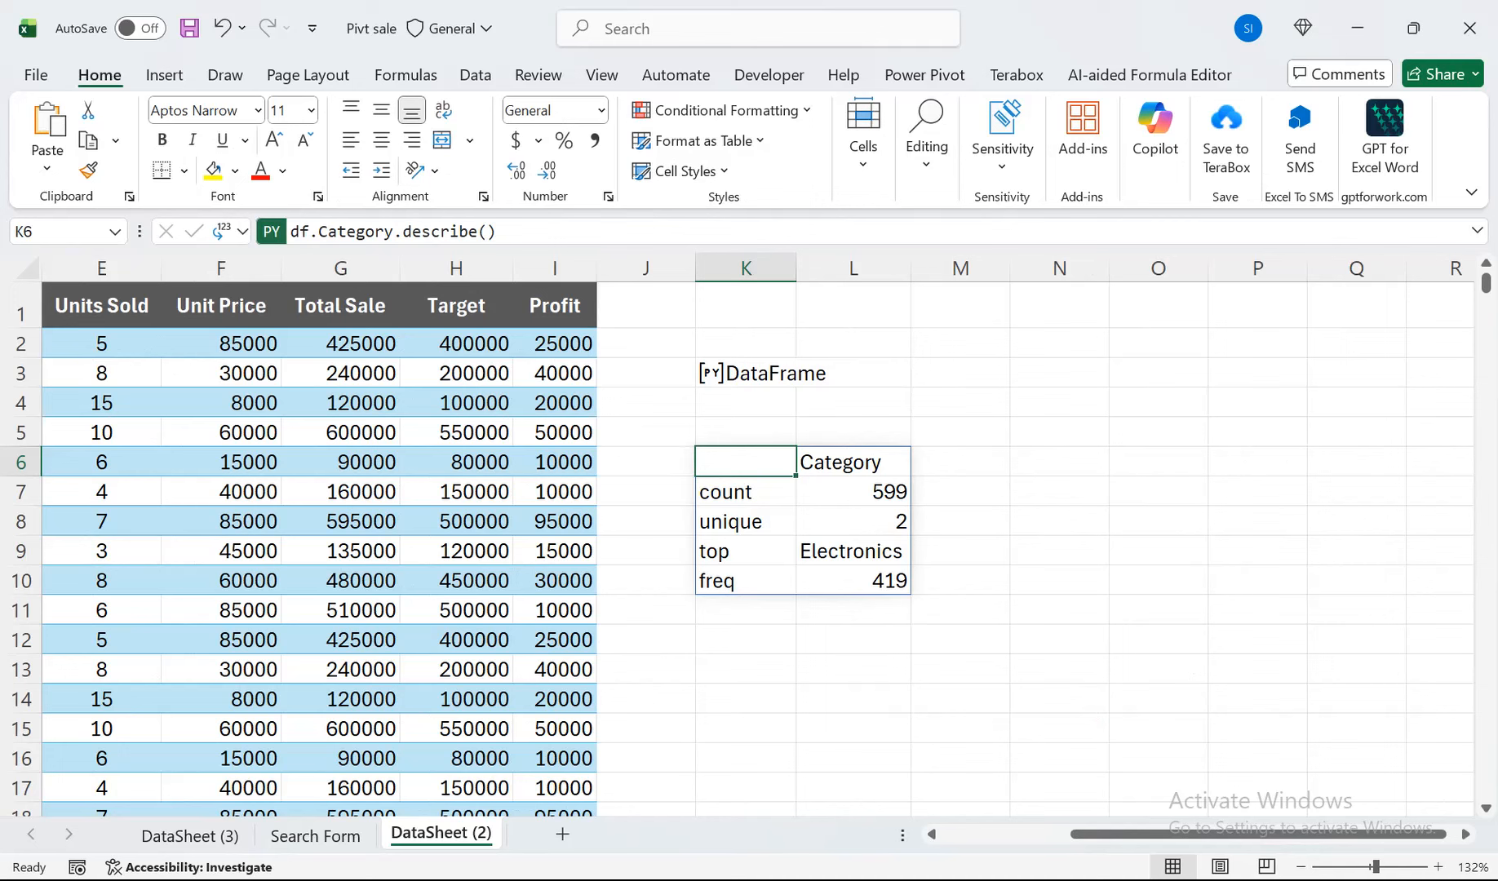
Review the Python code df.Category.describe() in cell K6 and commit it again.
{"action": "double_click", "coordinate": [767, 462]}
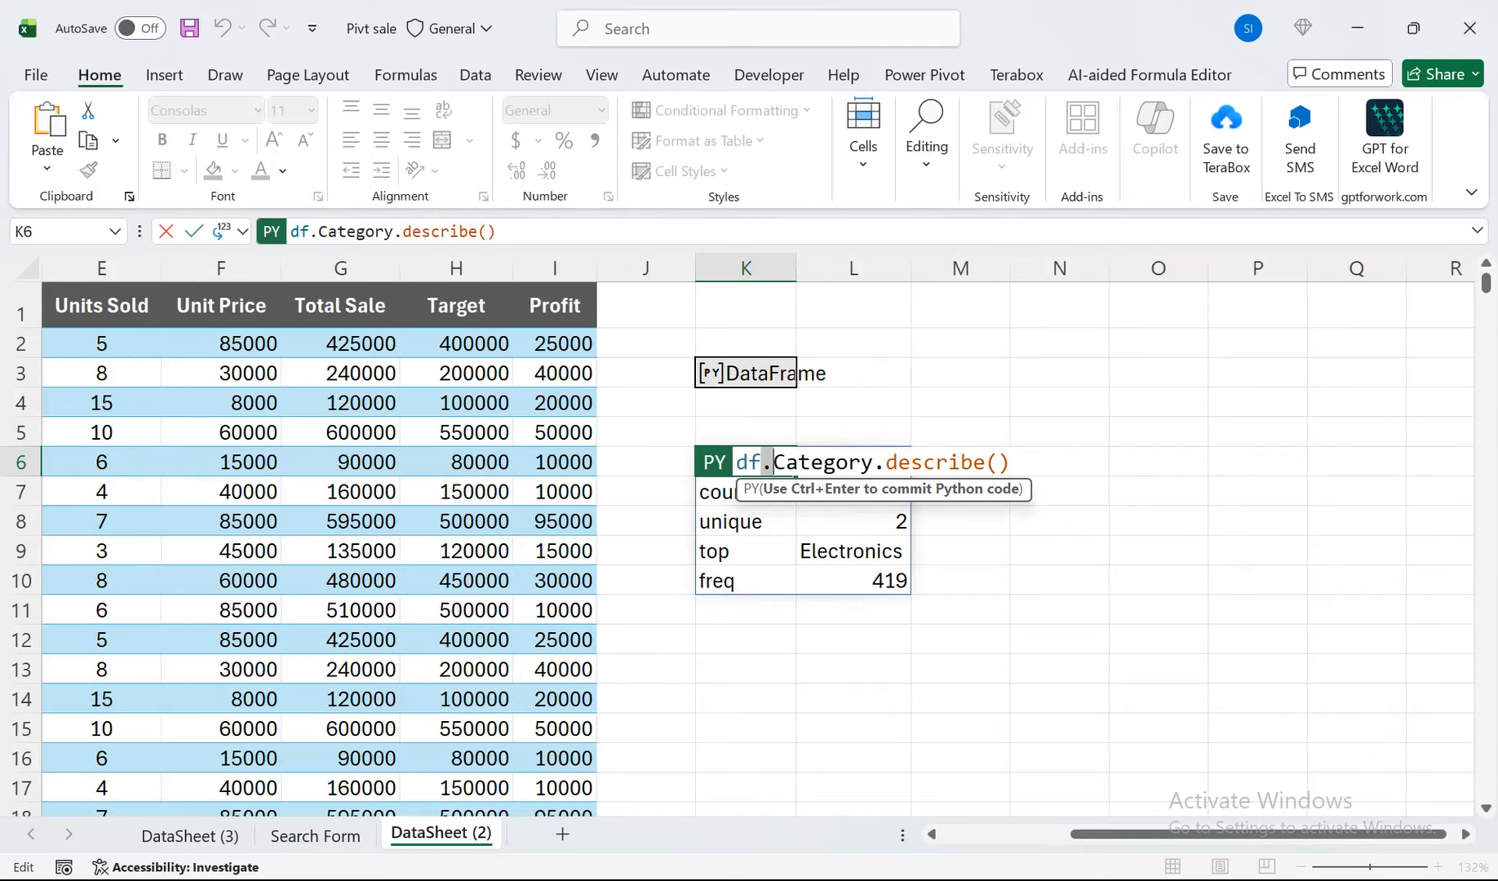
{"action": "scroll", "coordinate": [734, 538], "scroll_direction": "left", "scroll_amount": 2}
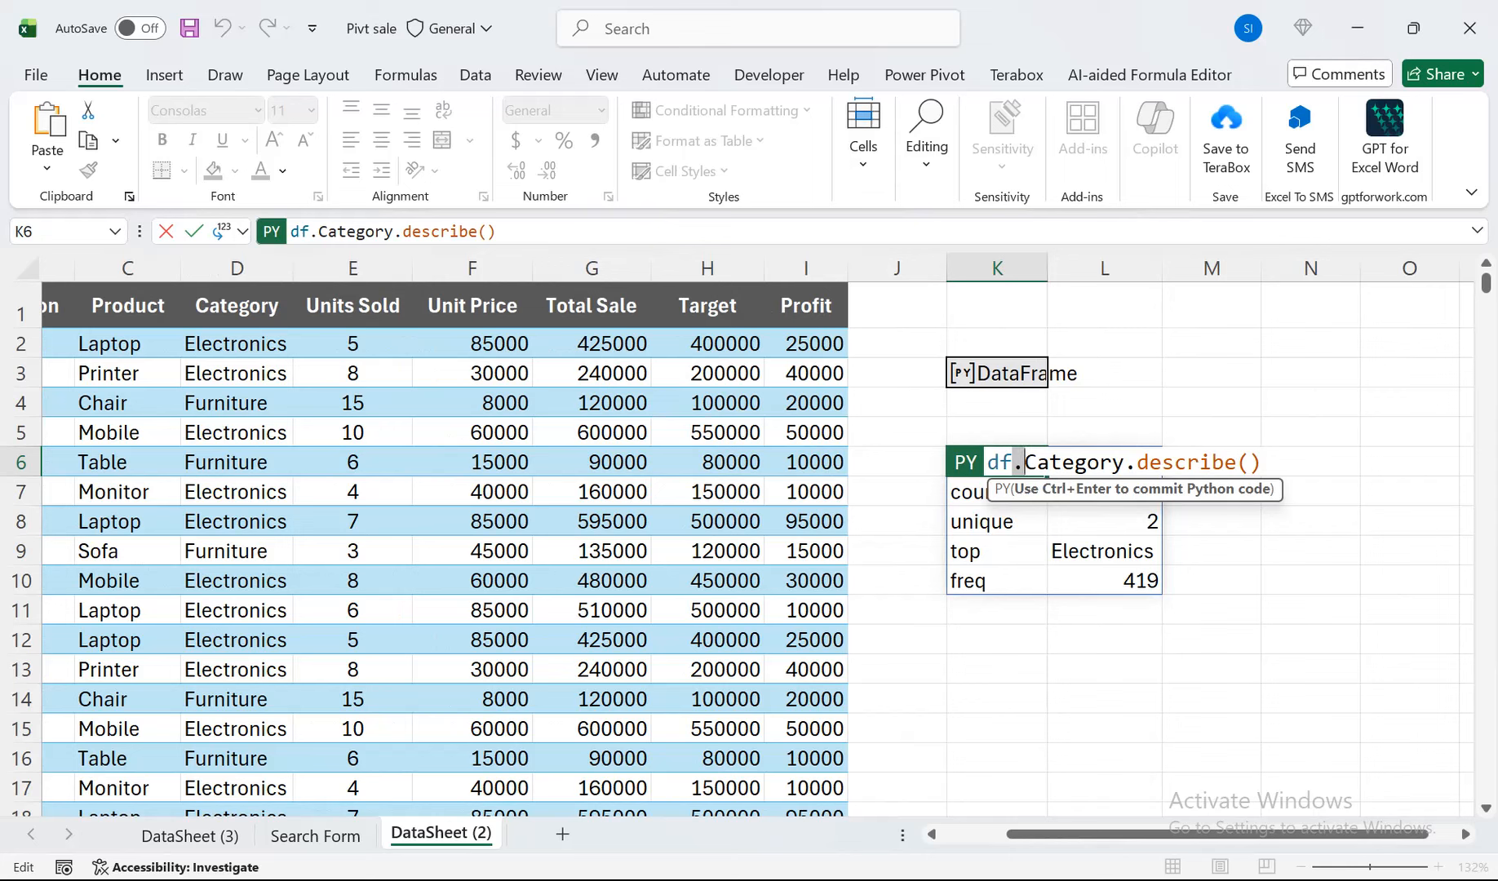
{"action": "key", "text": "ctrl+Return"}
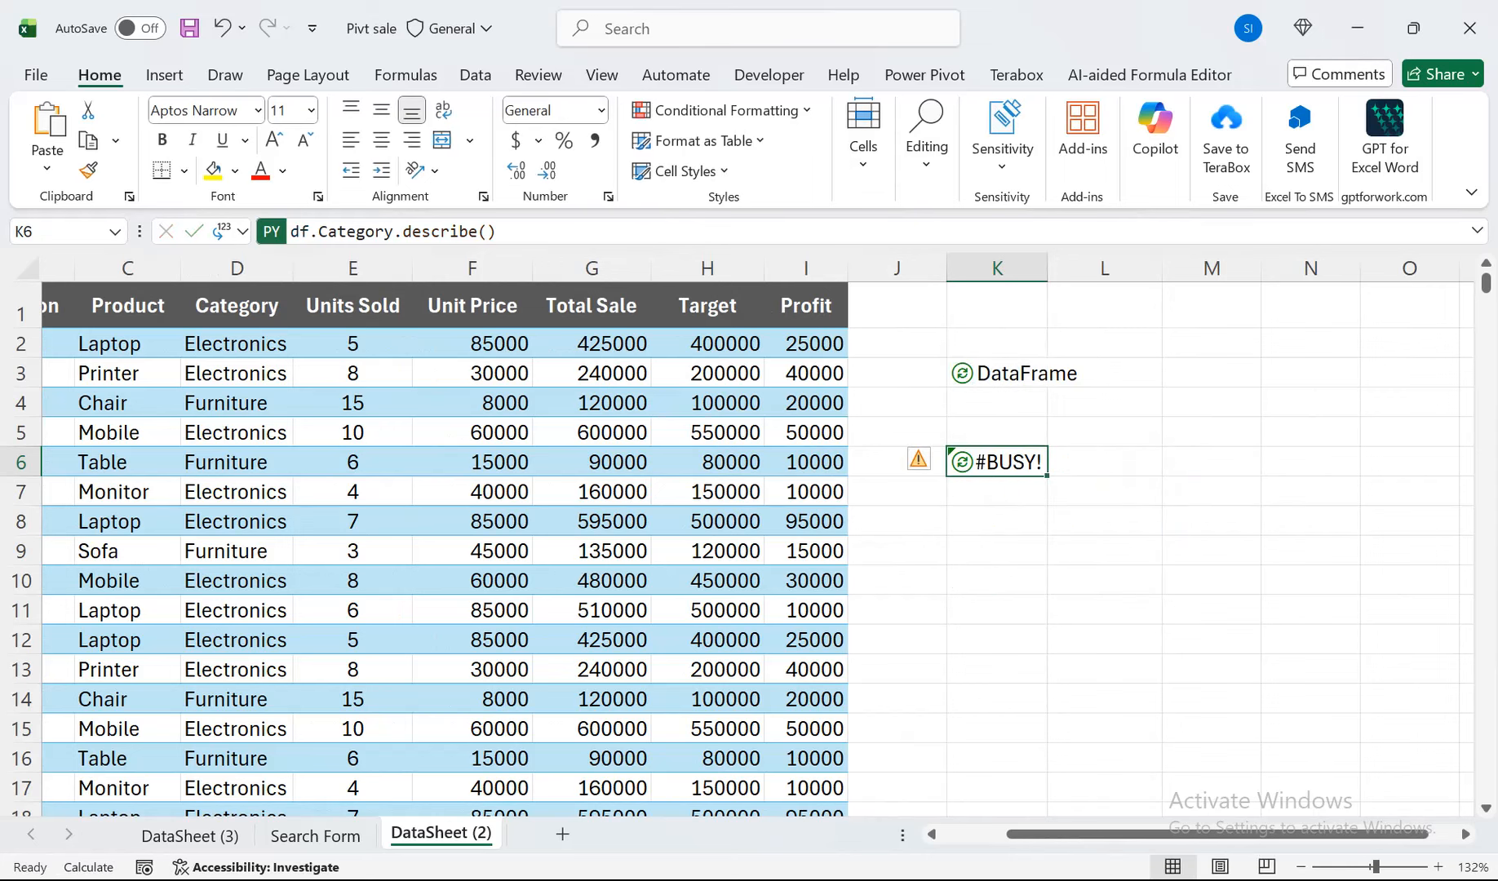
Start a Python formula in cell K13 with df.groupby('Category') to group the data by category.
{"action": "key", "text": "Down"}
{"action": "key", "text": "Down"}
{"action": "key", "text": "Down"}
{"action": "key", "text": "Down"}
{"action": "key", "text": "Down"}
{"action": "key", "text": "Down"}
{"action": "key", "text": "Down"}
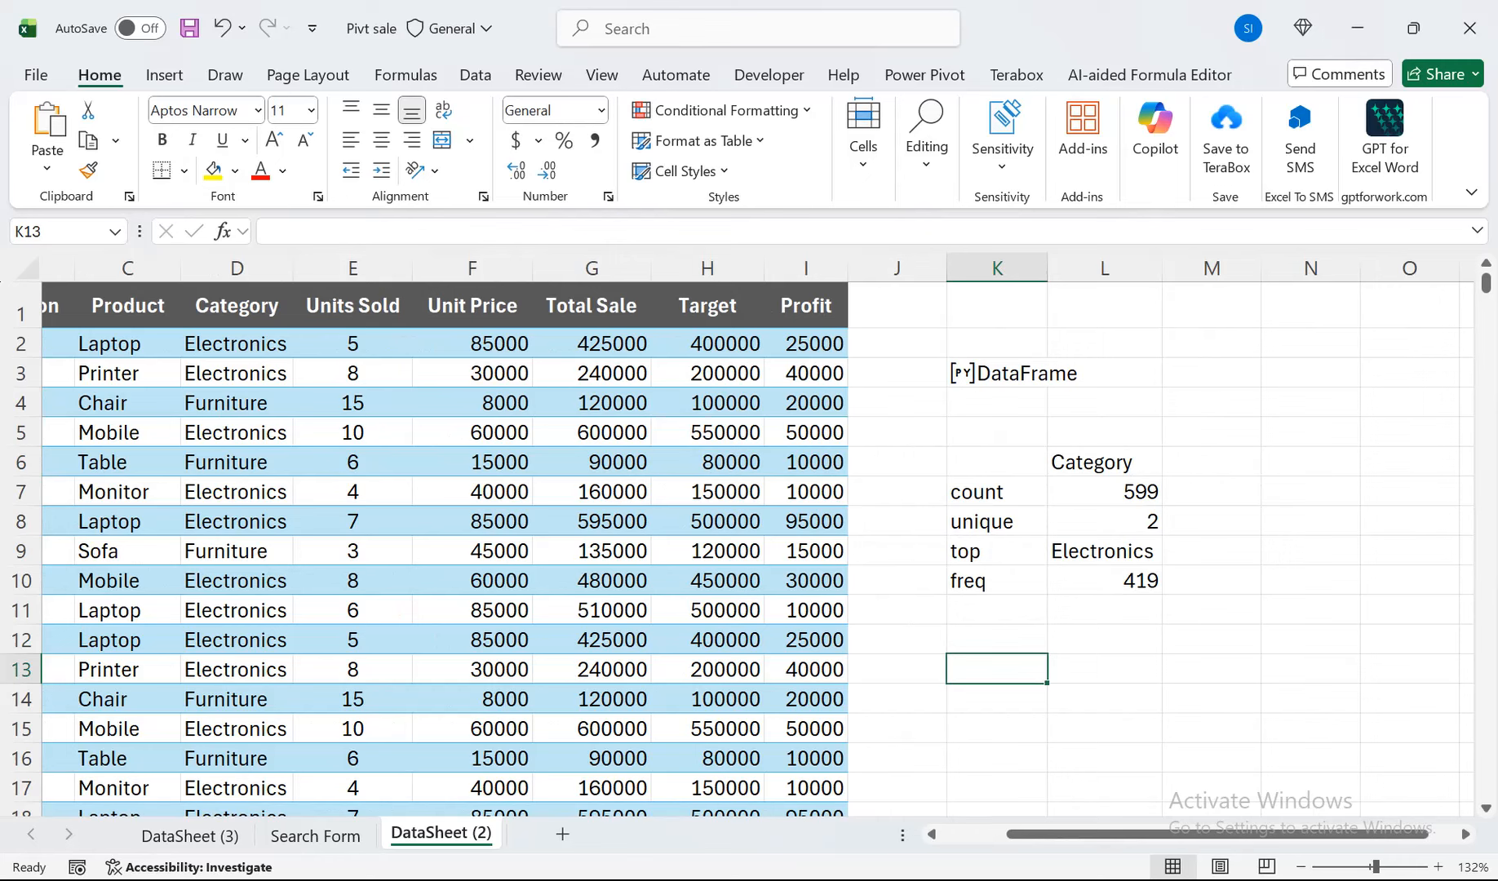
{"action": "type", "text": "=py"}
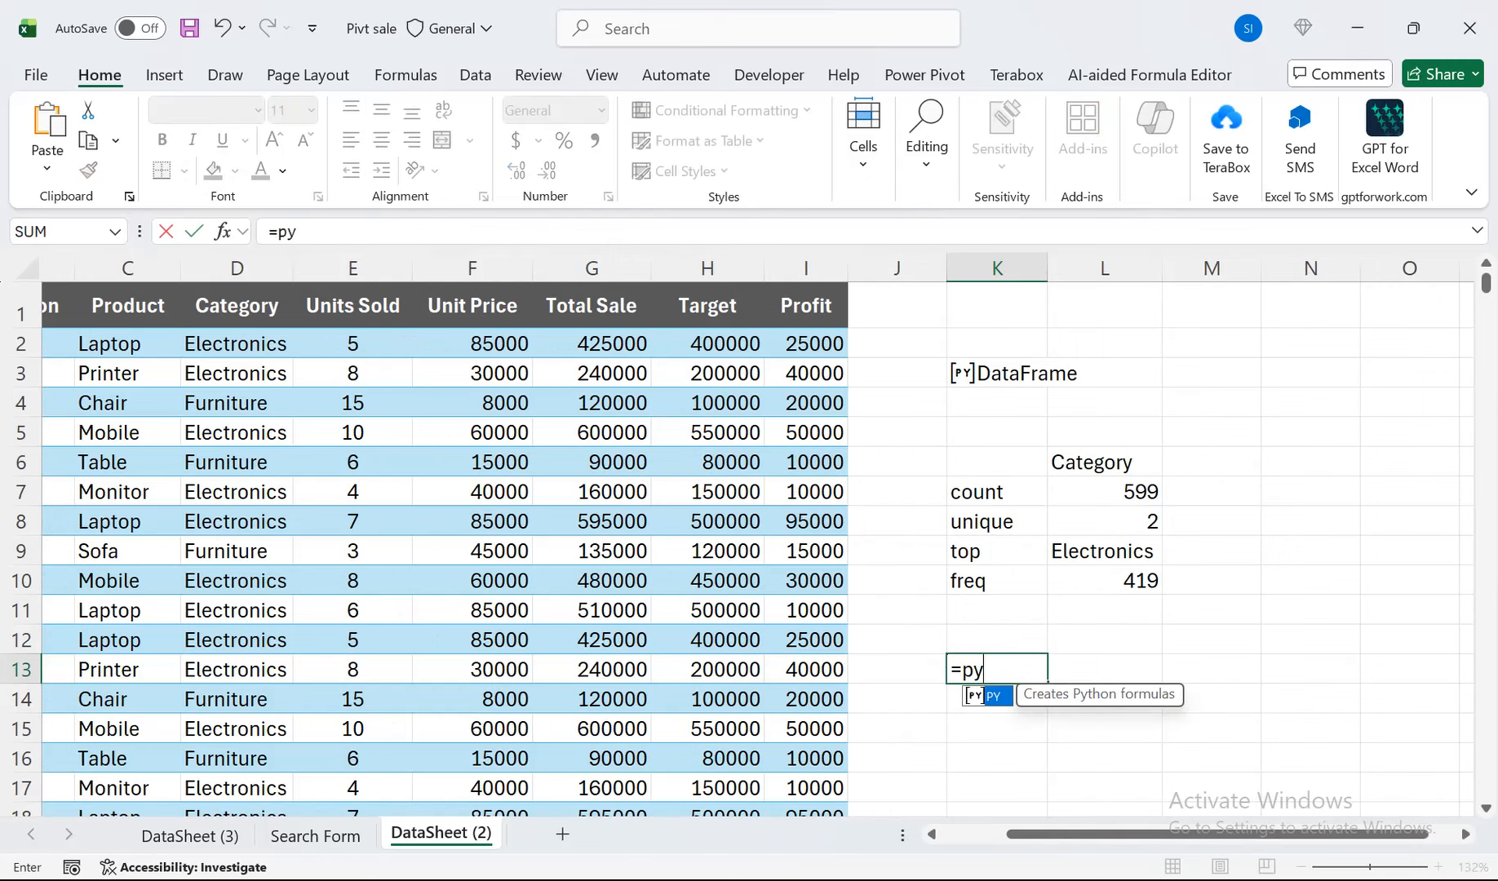
{"action": "key", "text": "Tab"}
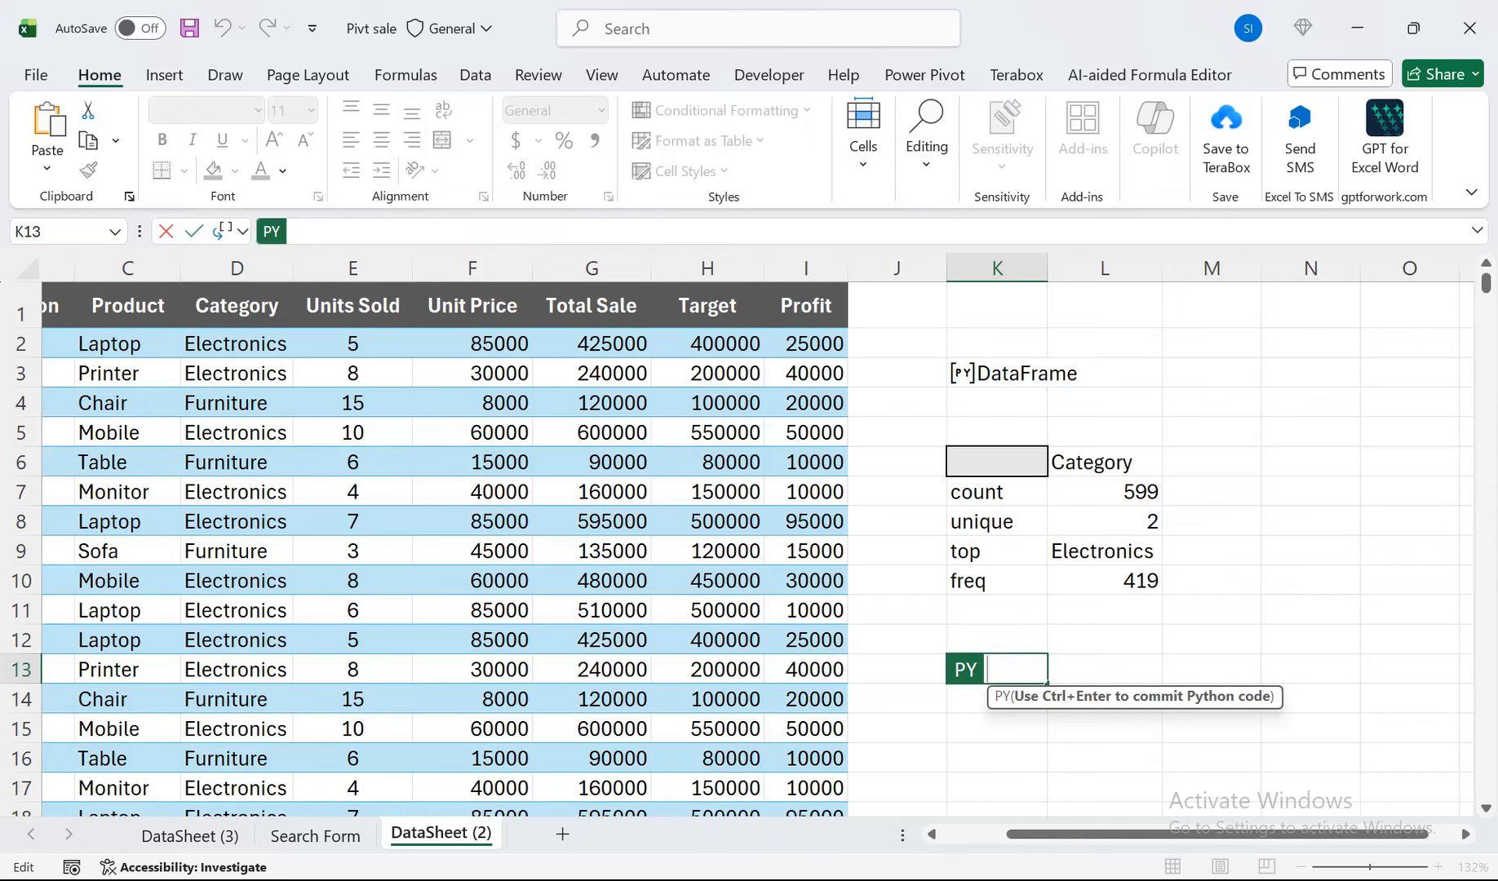
{"action": "type", "text": "df.group"}
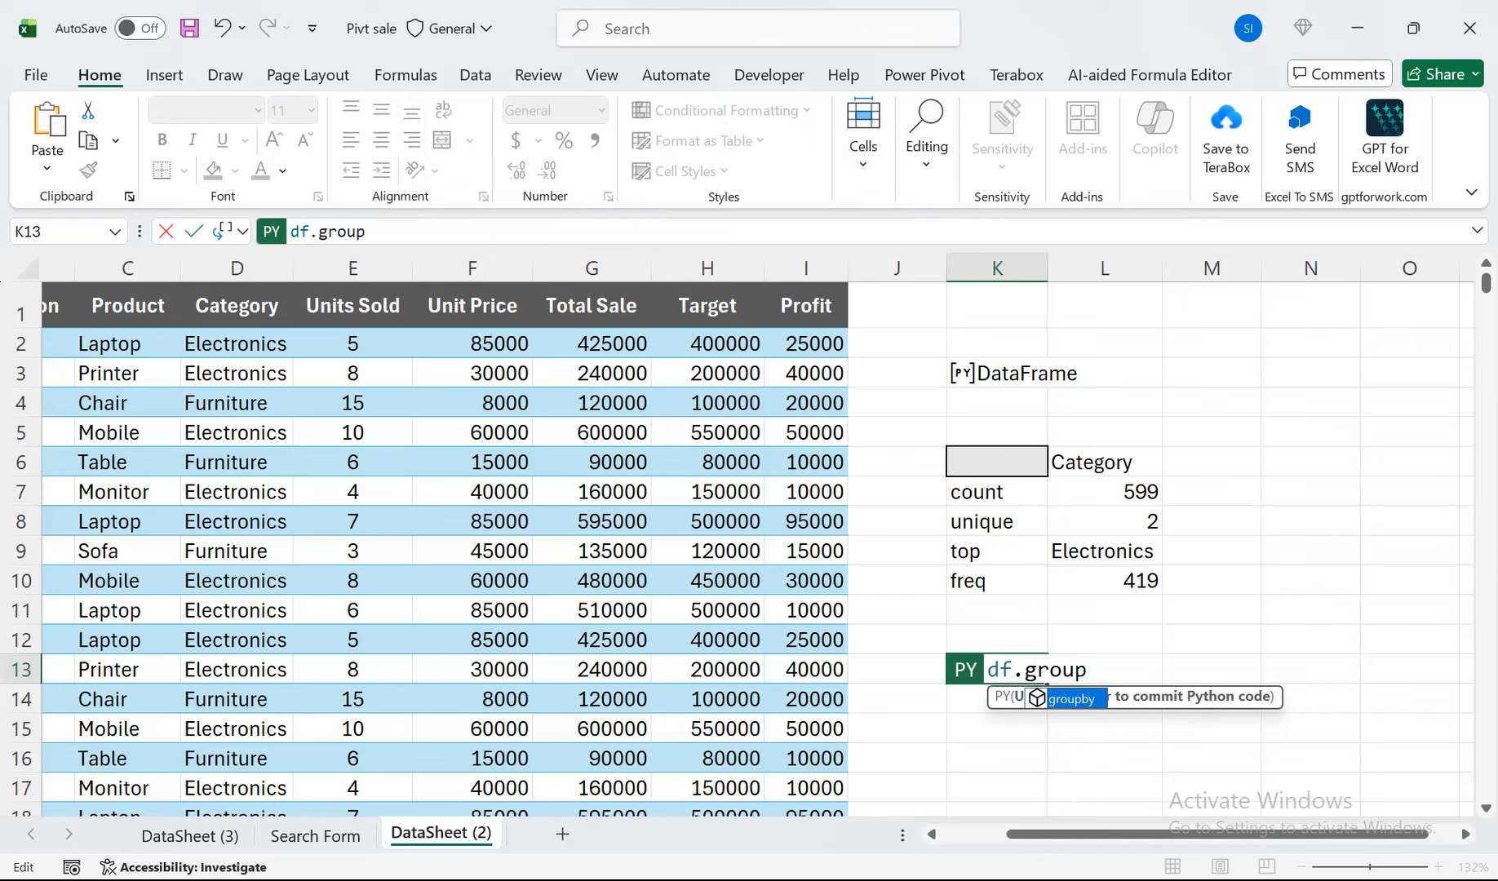
{"action": "key", "text": "Tab"}
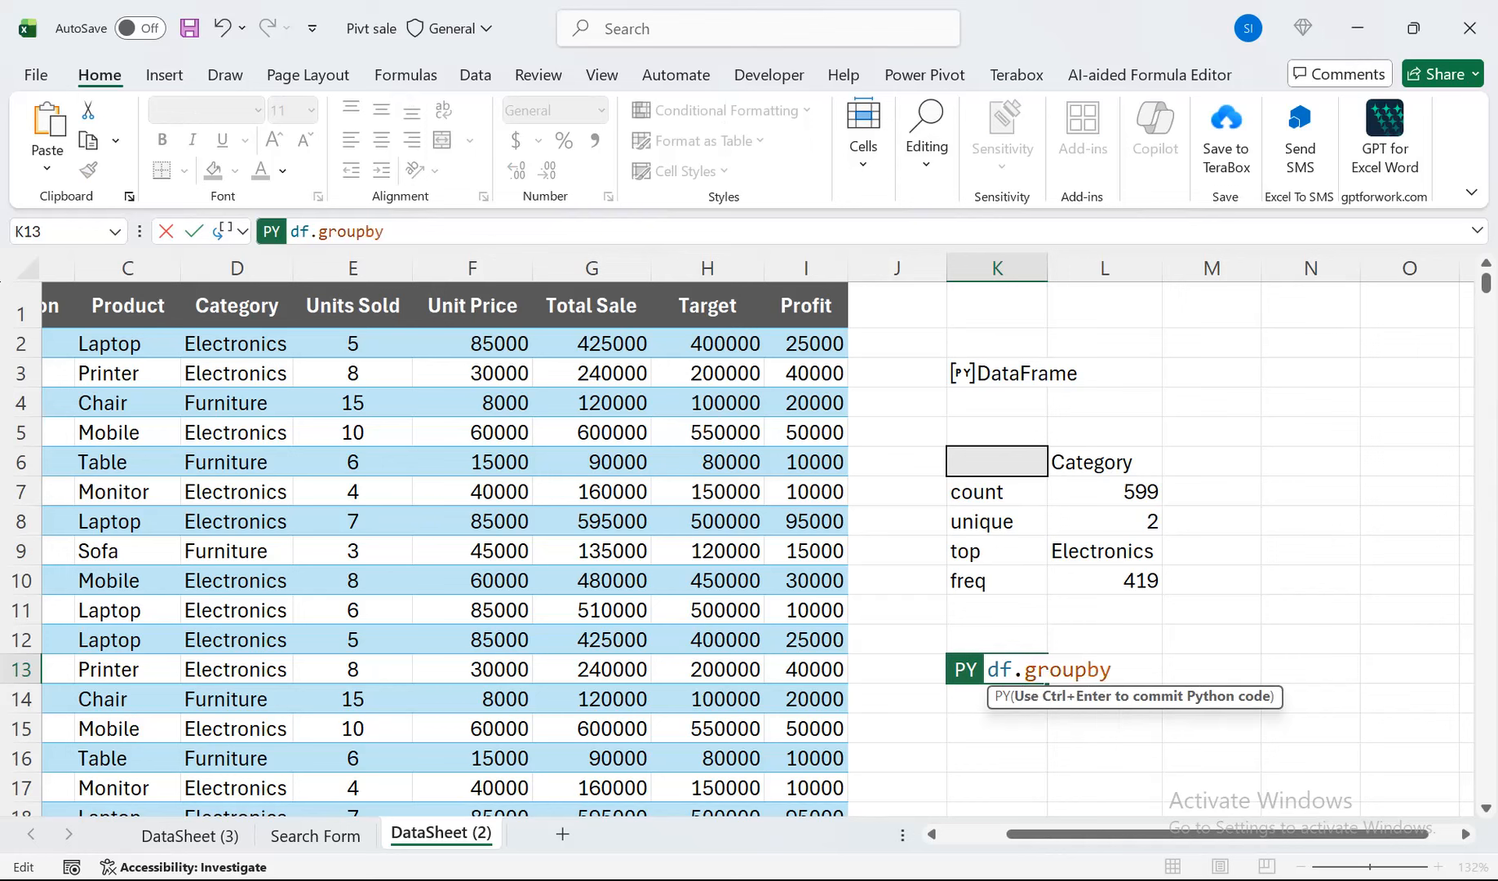
{"action": "type", "text": "('Category"}
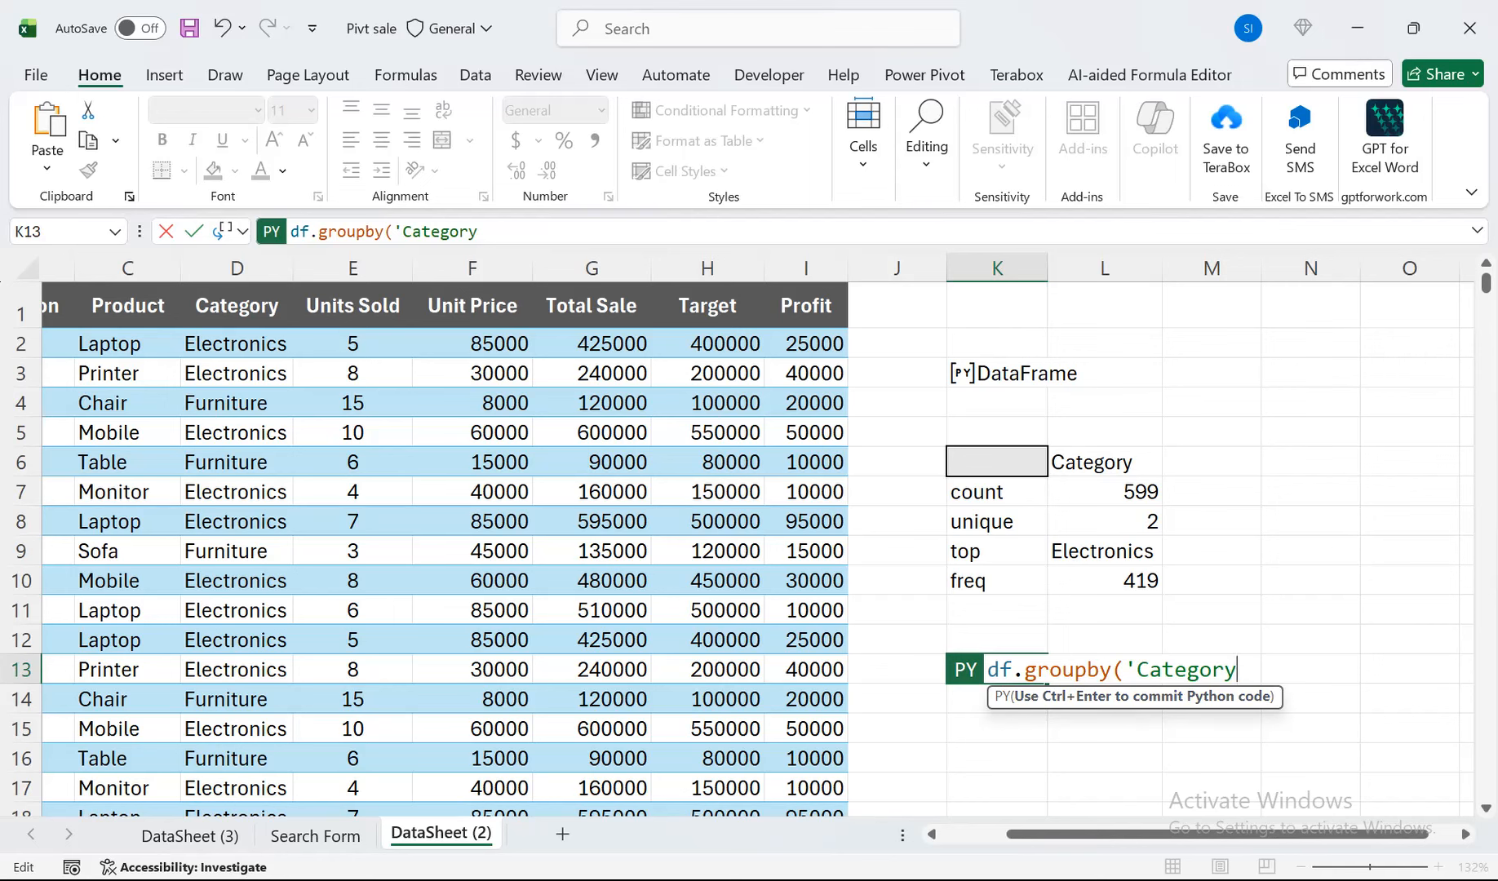
{"action": "type", "text": "')"}
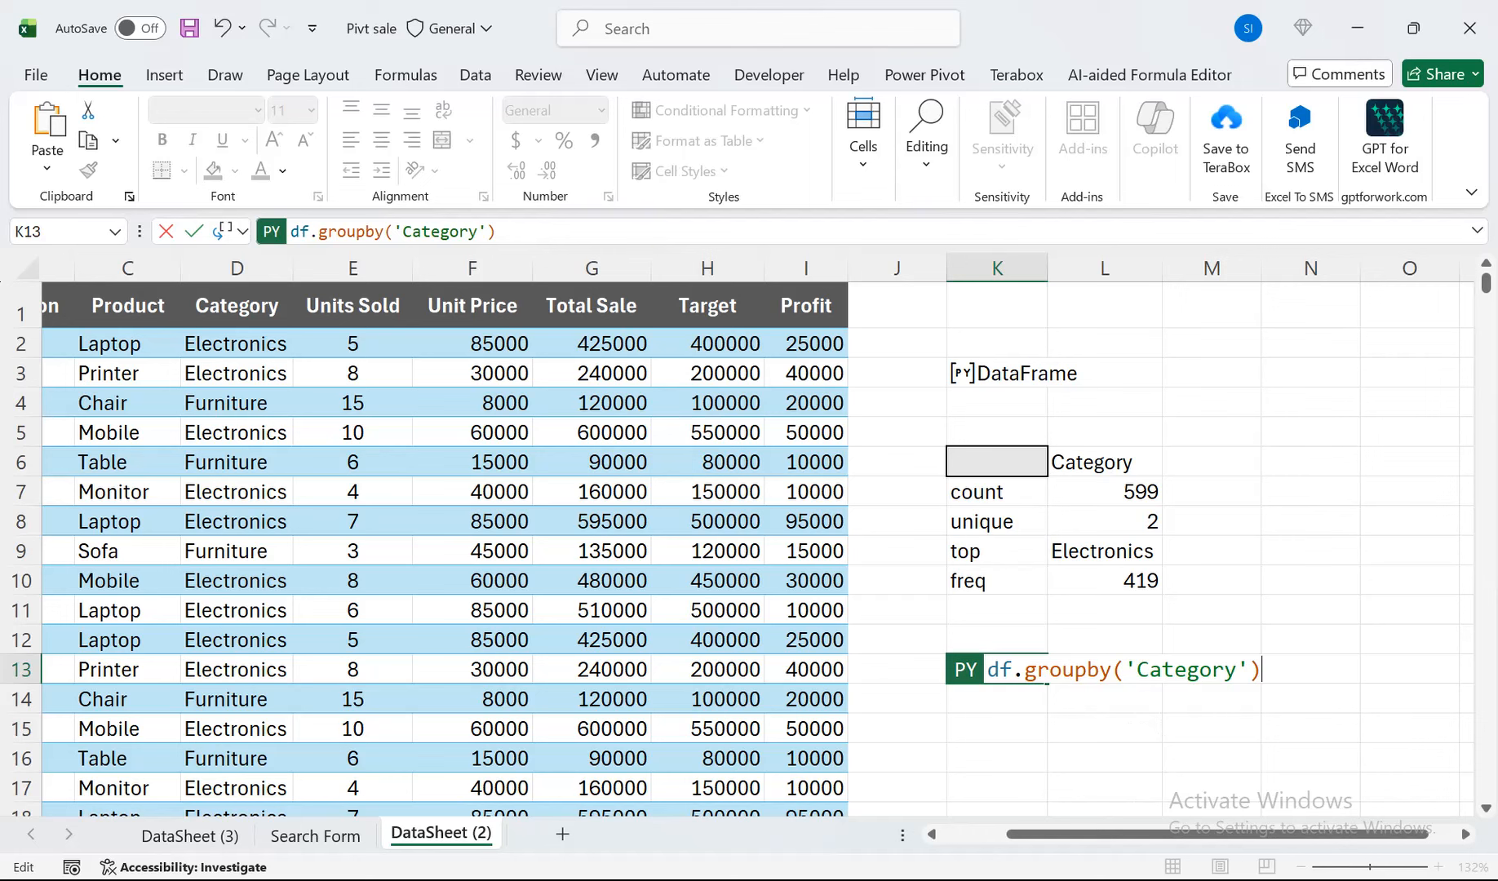
Complete the code in cell K13 with ['Total Sale'].sum() after the groupby call and commit it.
{"action": "type", "text": "{"}
{"action": "key", "text": "BackSpace"}
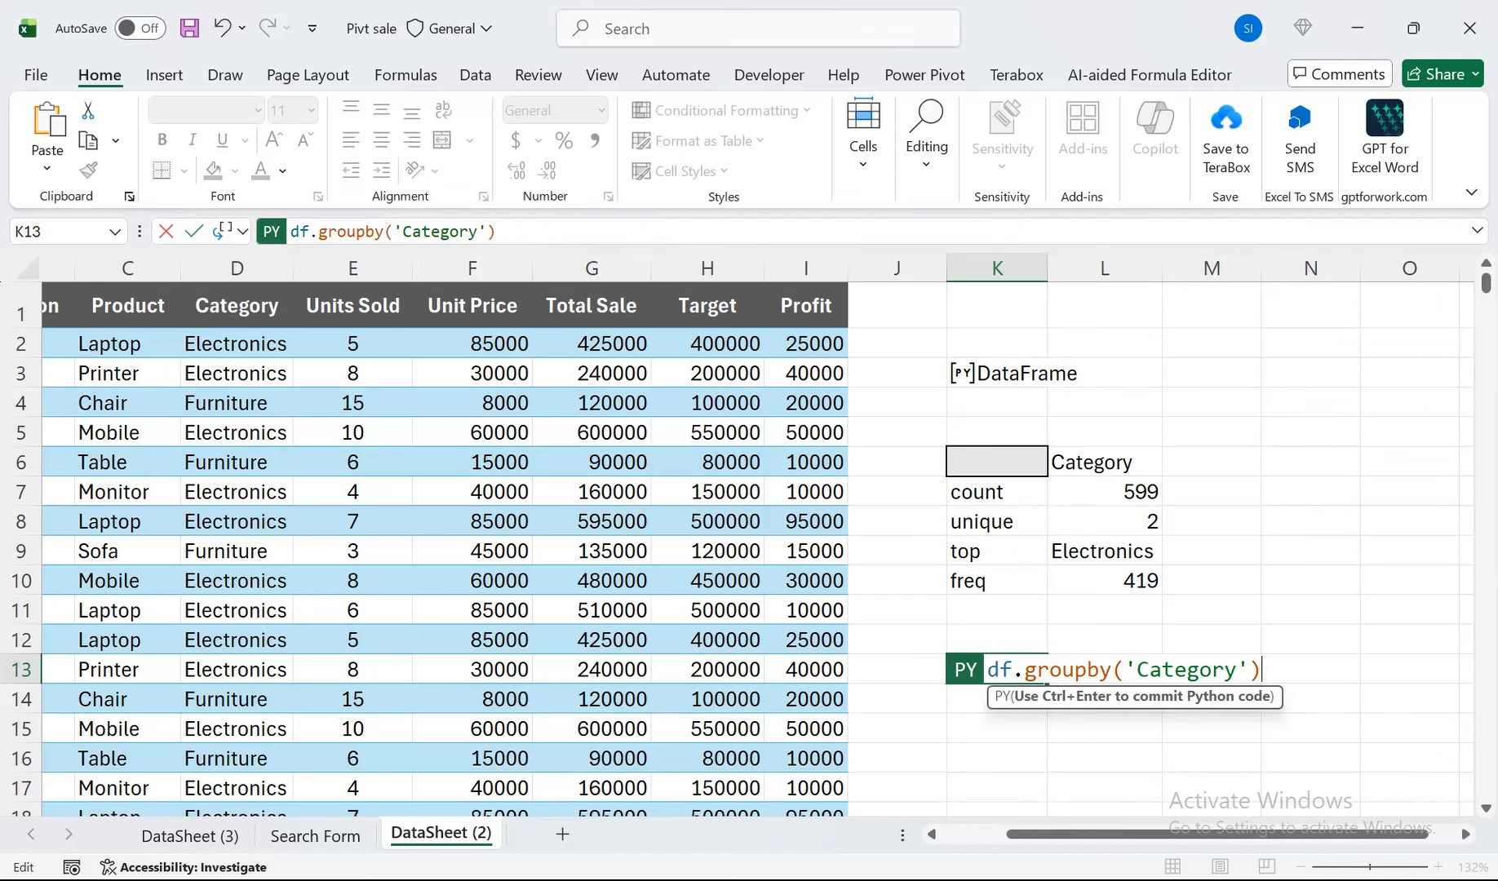
{"action": "type", "text": "["}
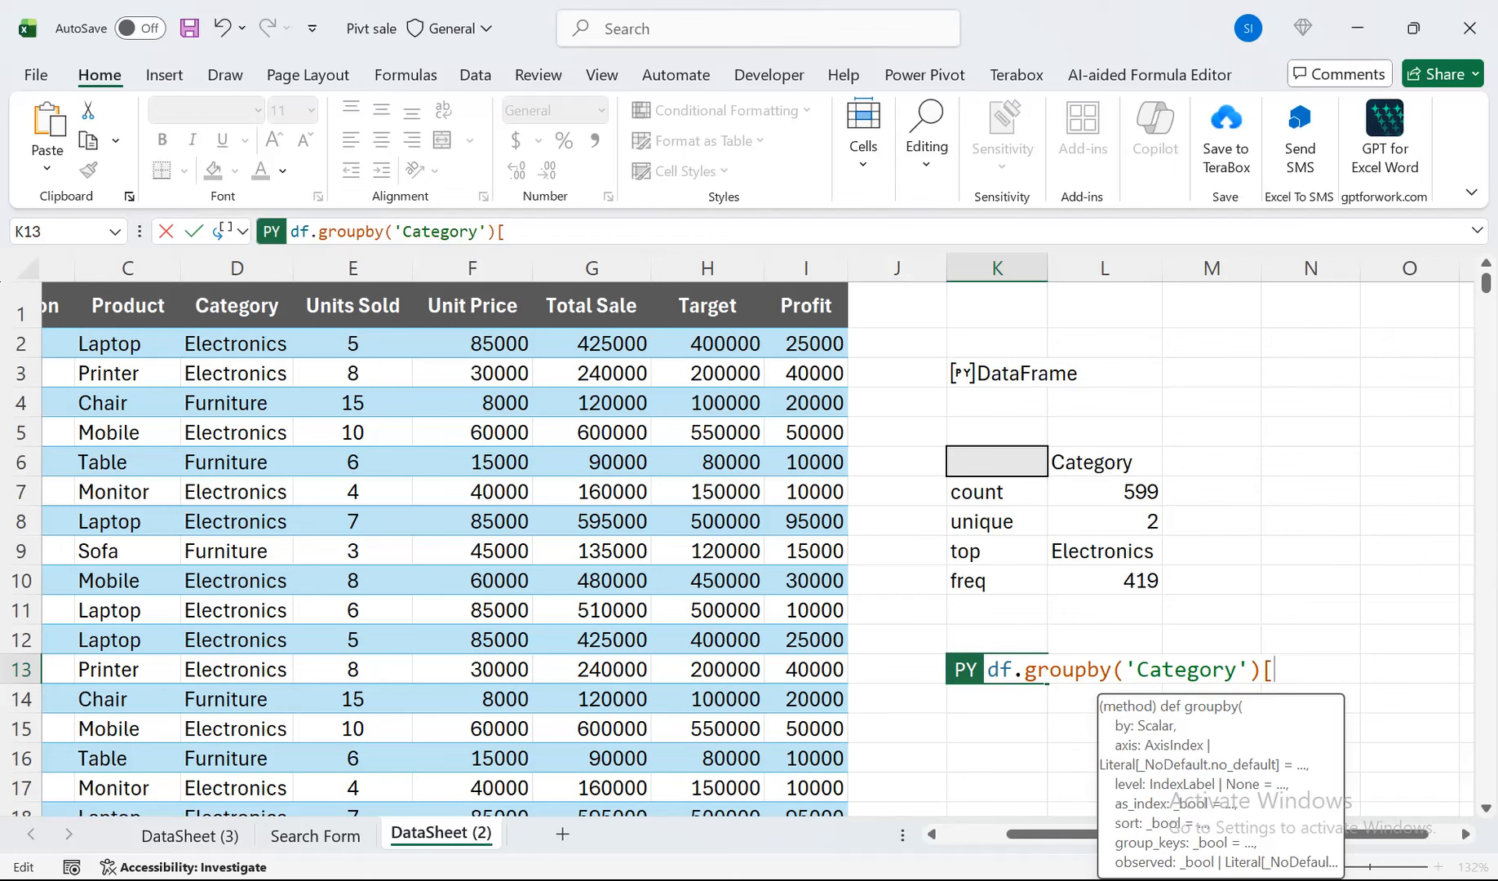
{"action": "type", "text": "To"}
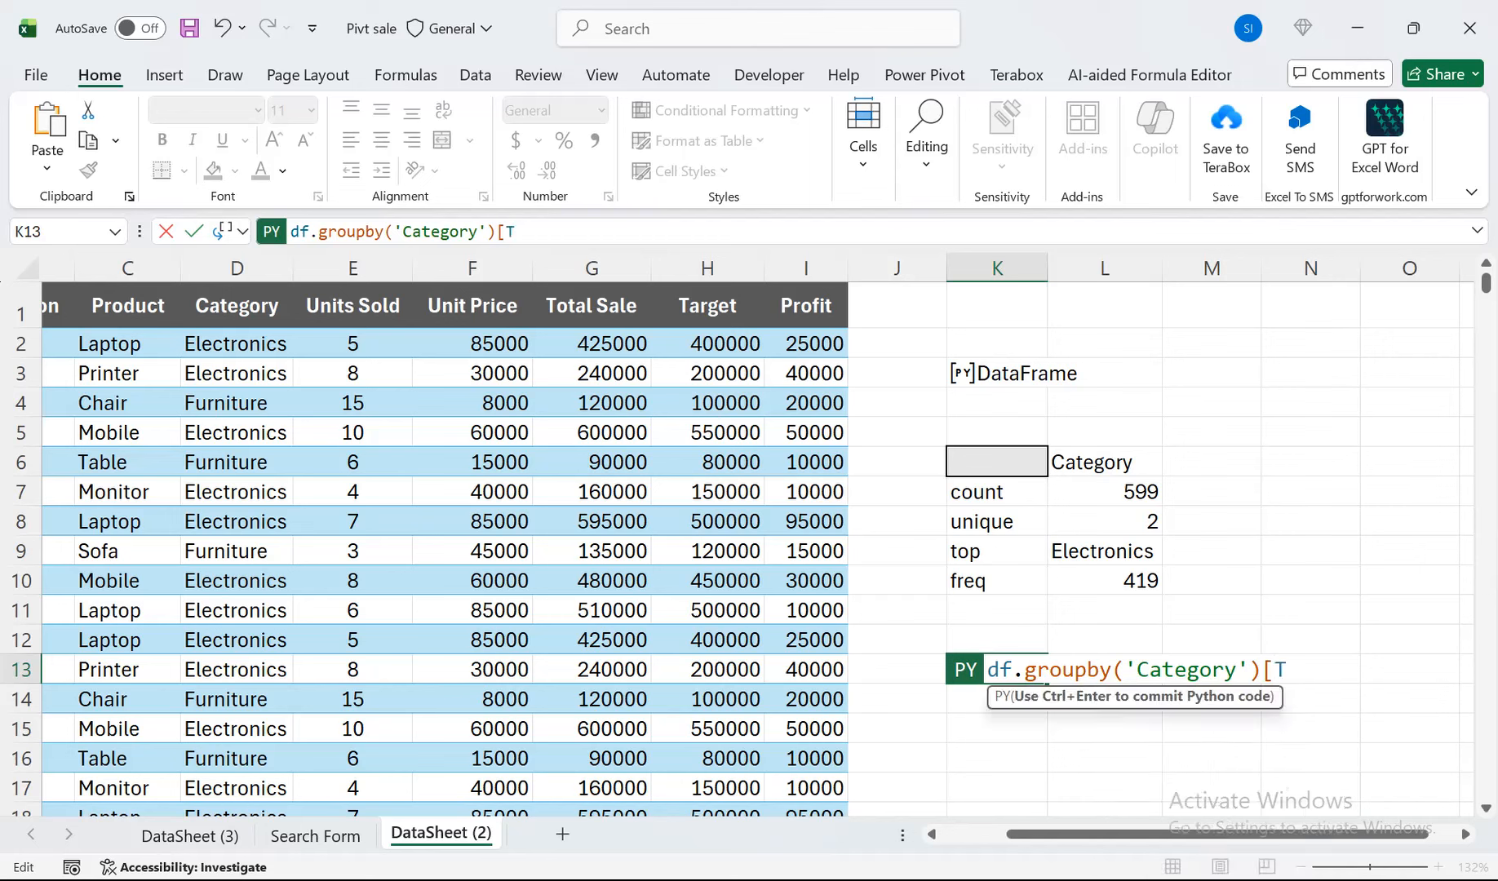
{"action": "key", "text": "BackSpace"}
{"action": "key", "text": "BackSpace"}
{"action": "type", "text": "'Total Sale"}
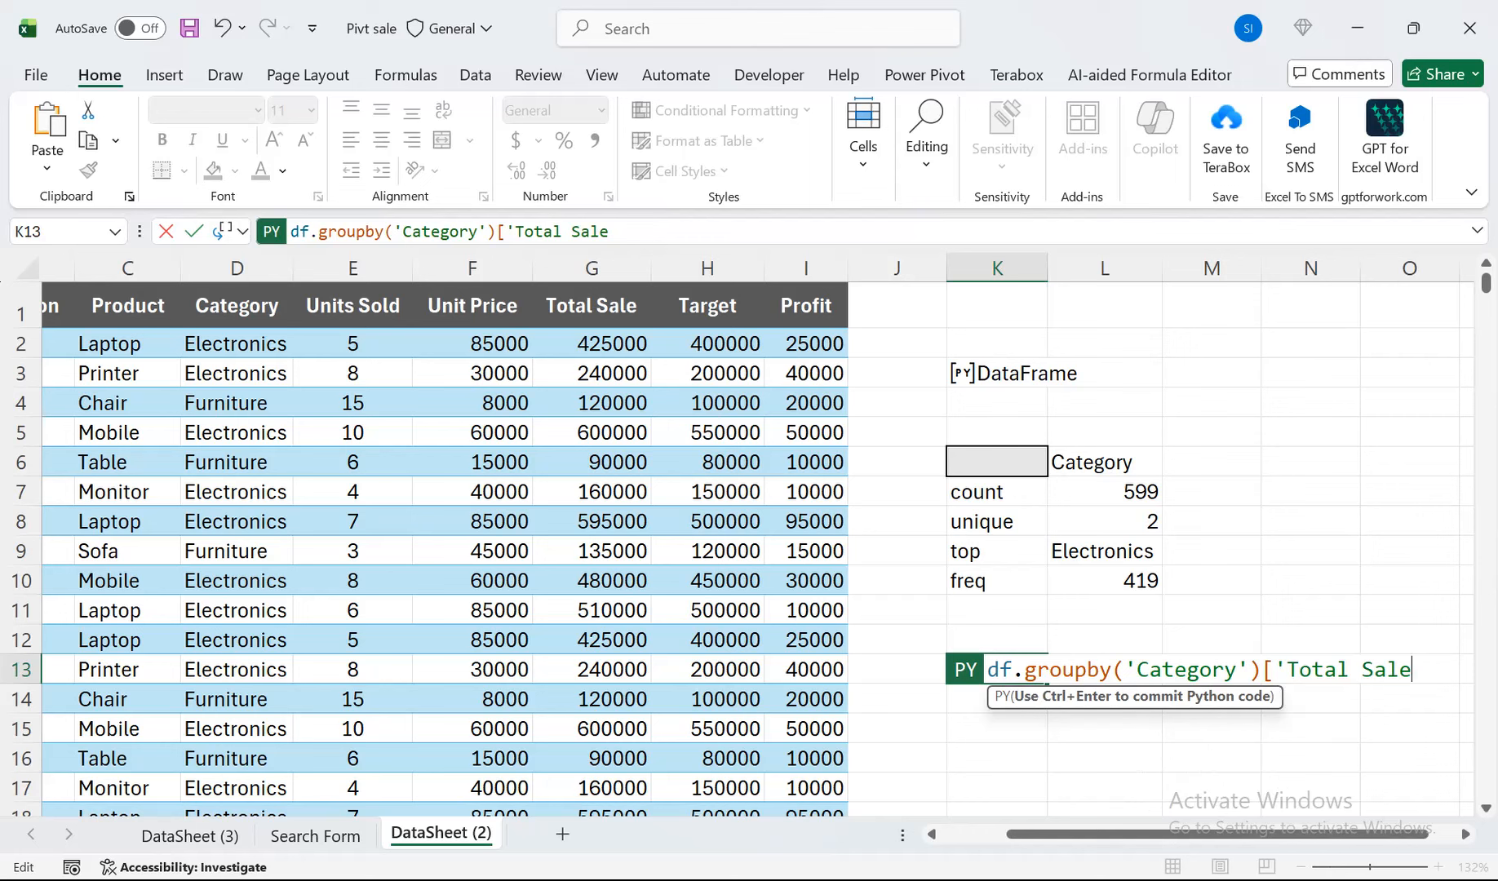
{"action": "type", "text": "'].sum"}
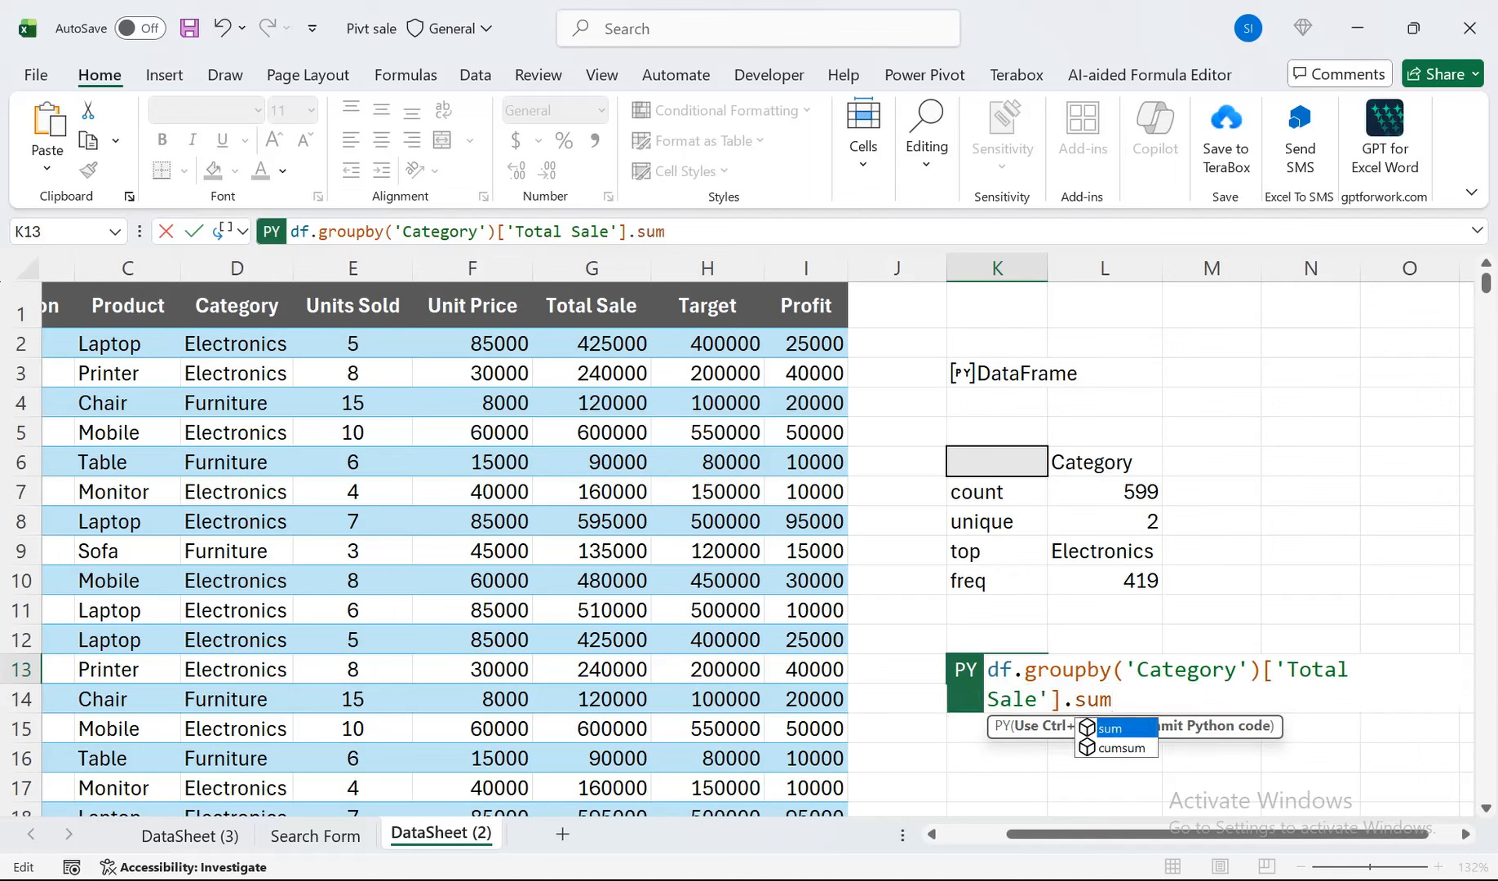
{"action": "type", "text": "( )"}
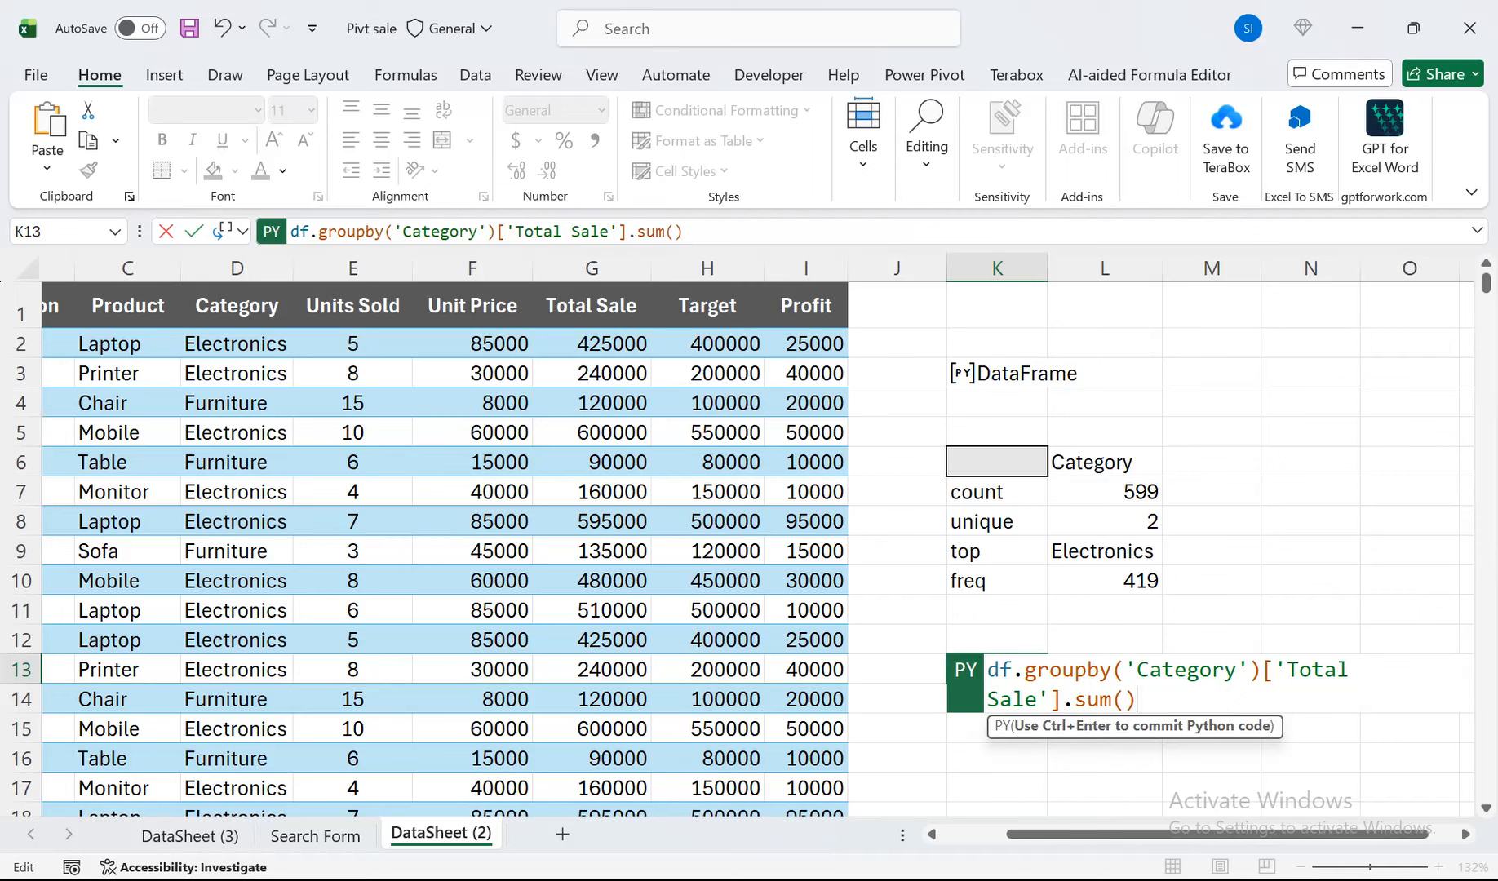
{"action": "key", "text": "ctrl+Return"}
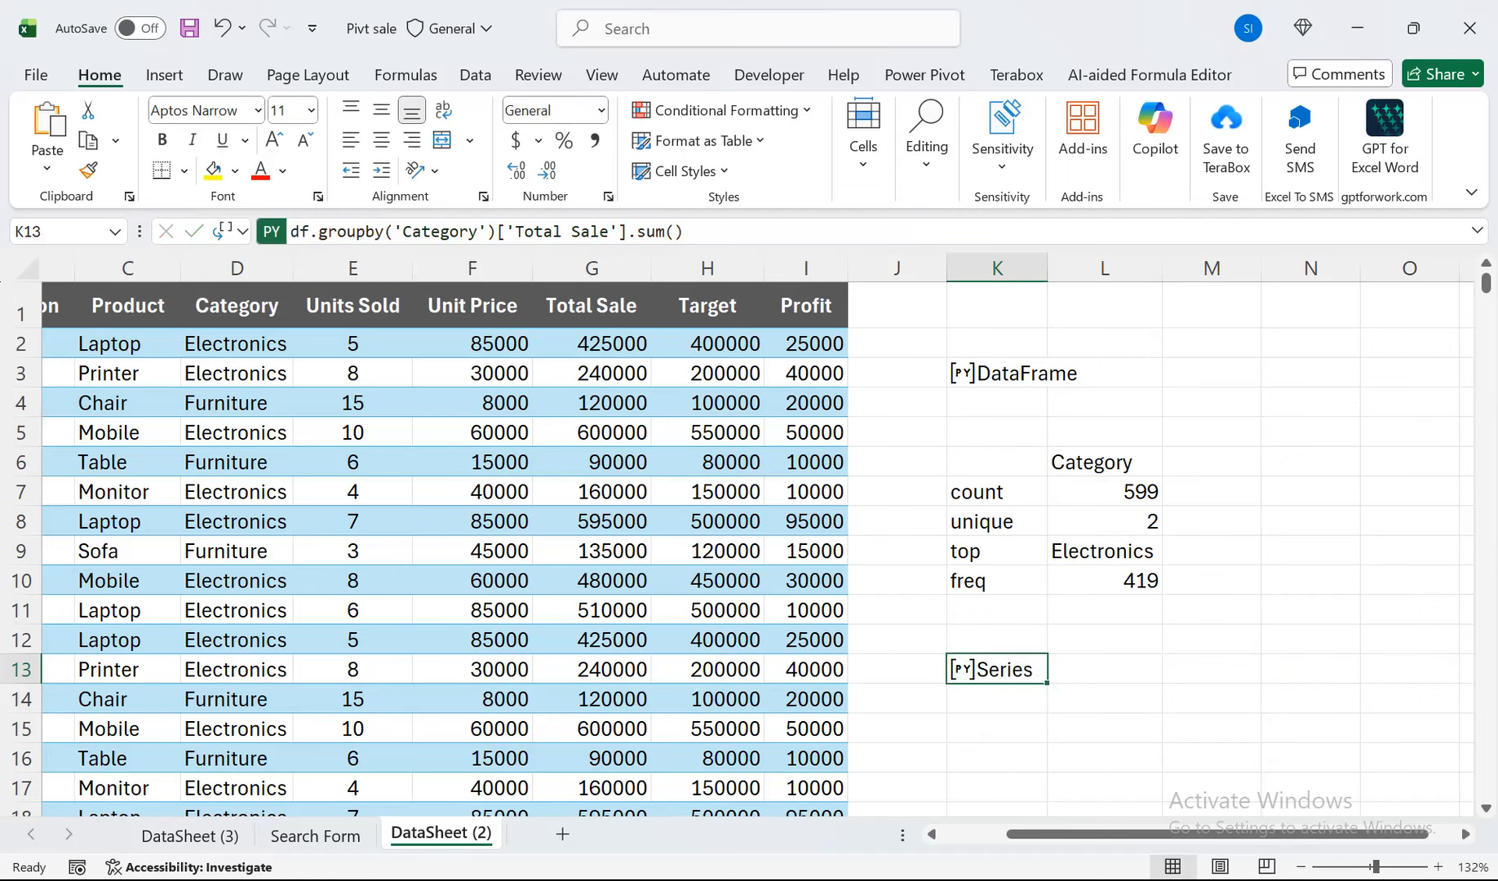
Check the describe formula in cell K6, then preview the contents of the Series object in K13 and close the preview.
{"action": "left_click_drag", "start_coordinate": [997, 434], "coordinate": [997, 460]}
{"action": "left_click", "coordinate": [997, 463]}
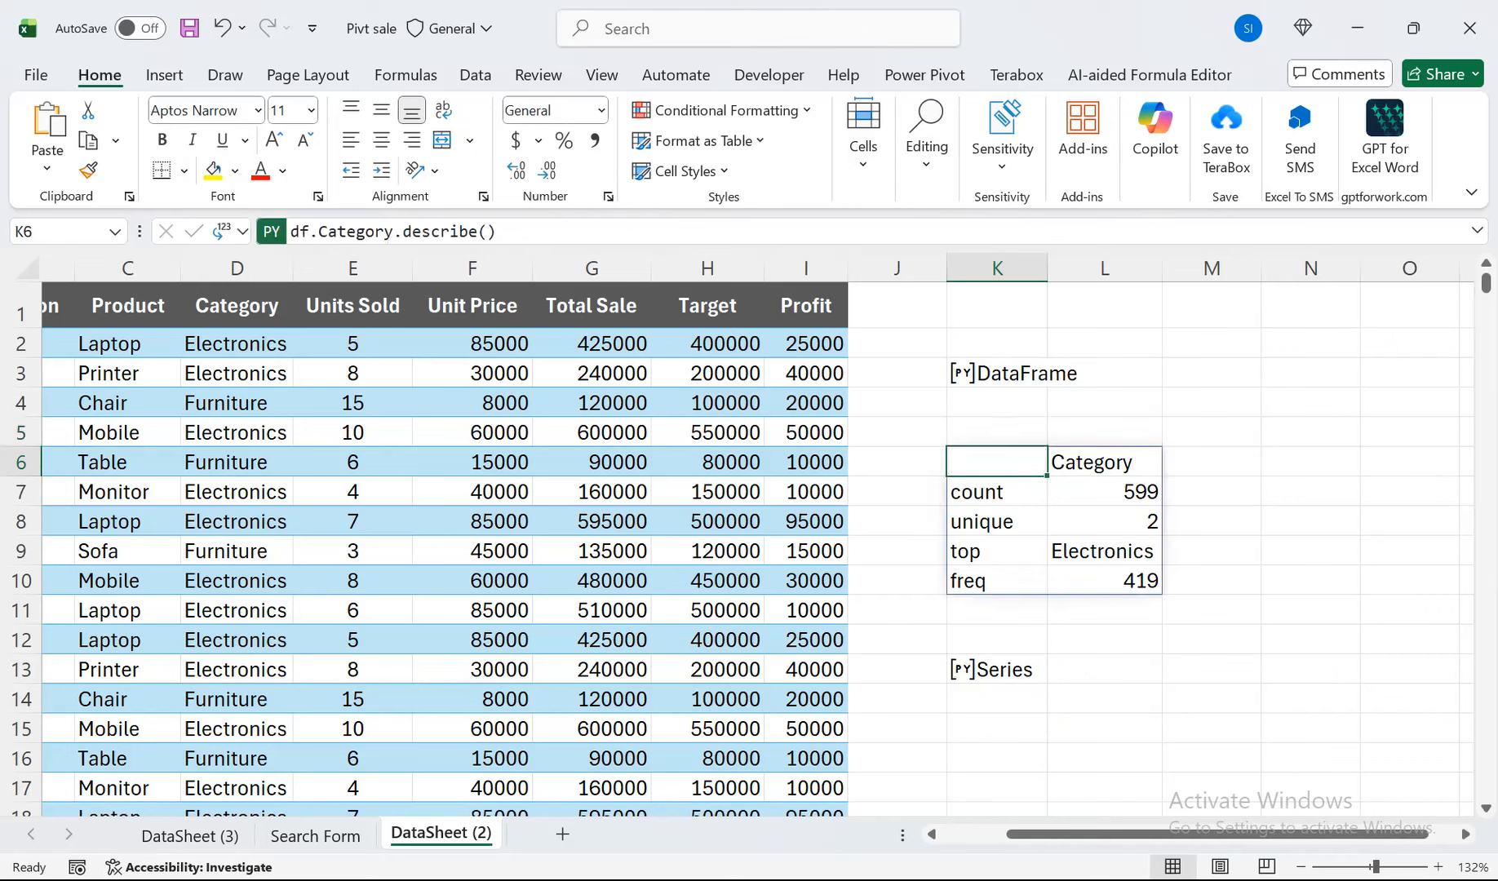
{"action": "left_click", "coordinate": [963, 670]}
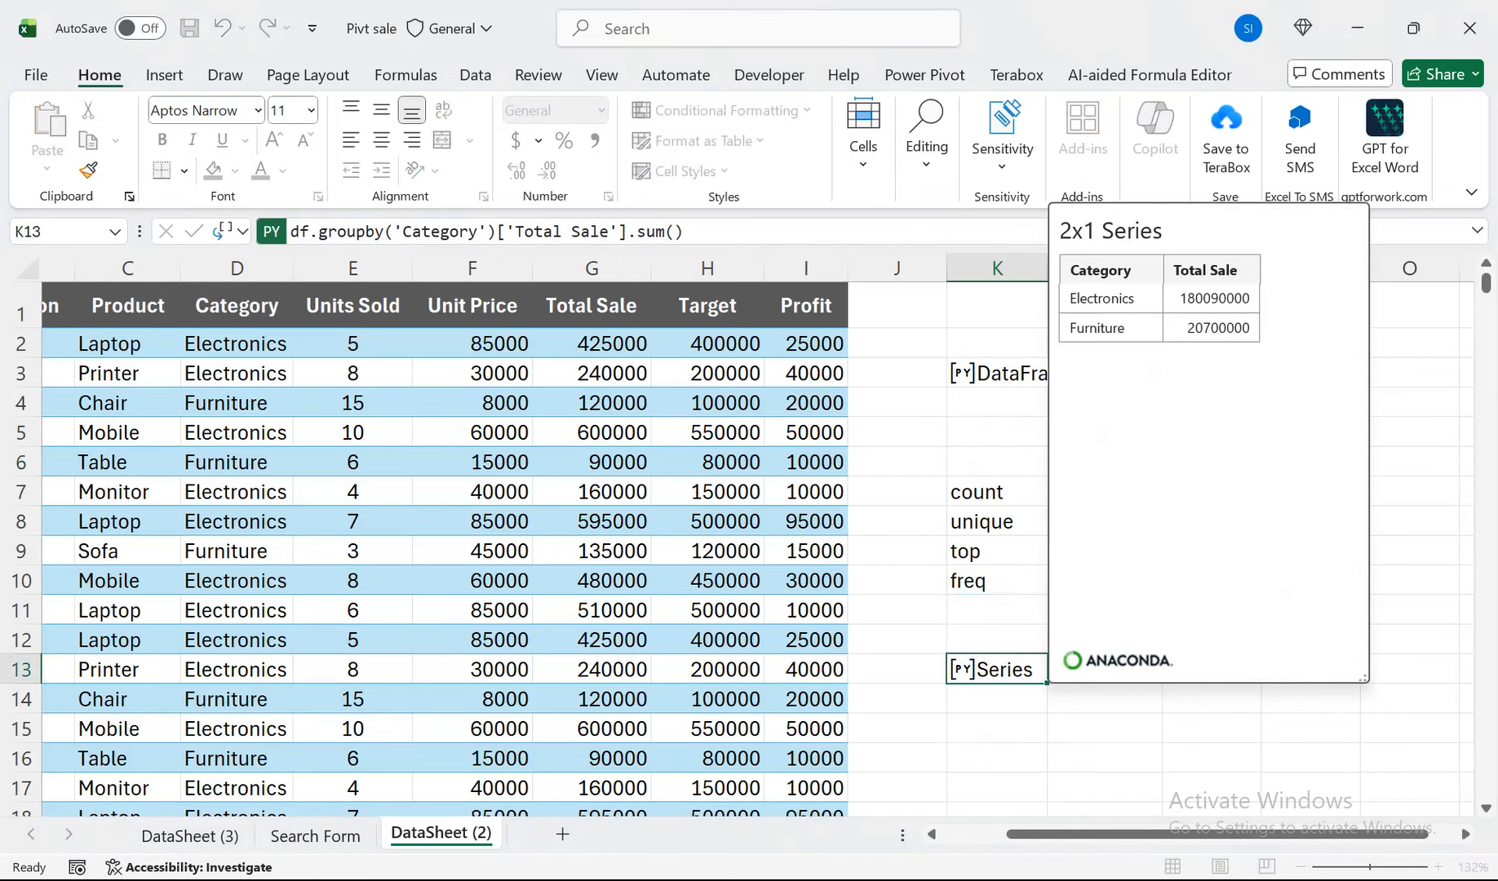
{"action": "key", "text": "Escape"}
Set the Python output of cell K13 to Excel Value and autofit the width of column K.
{"action": "left_click", "coordinate": [228, 231]}
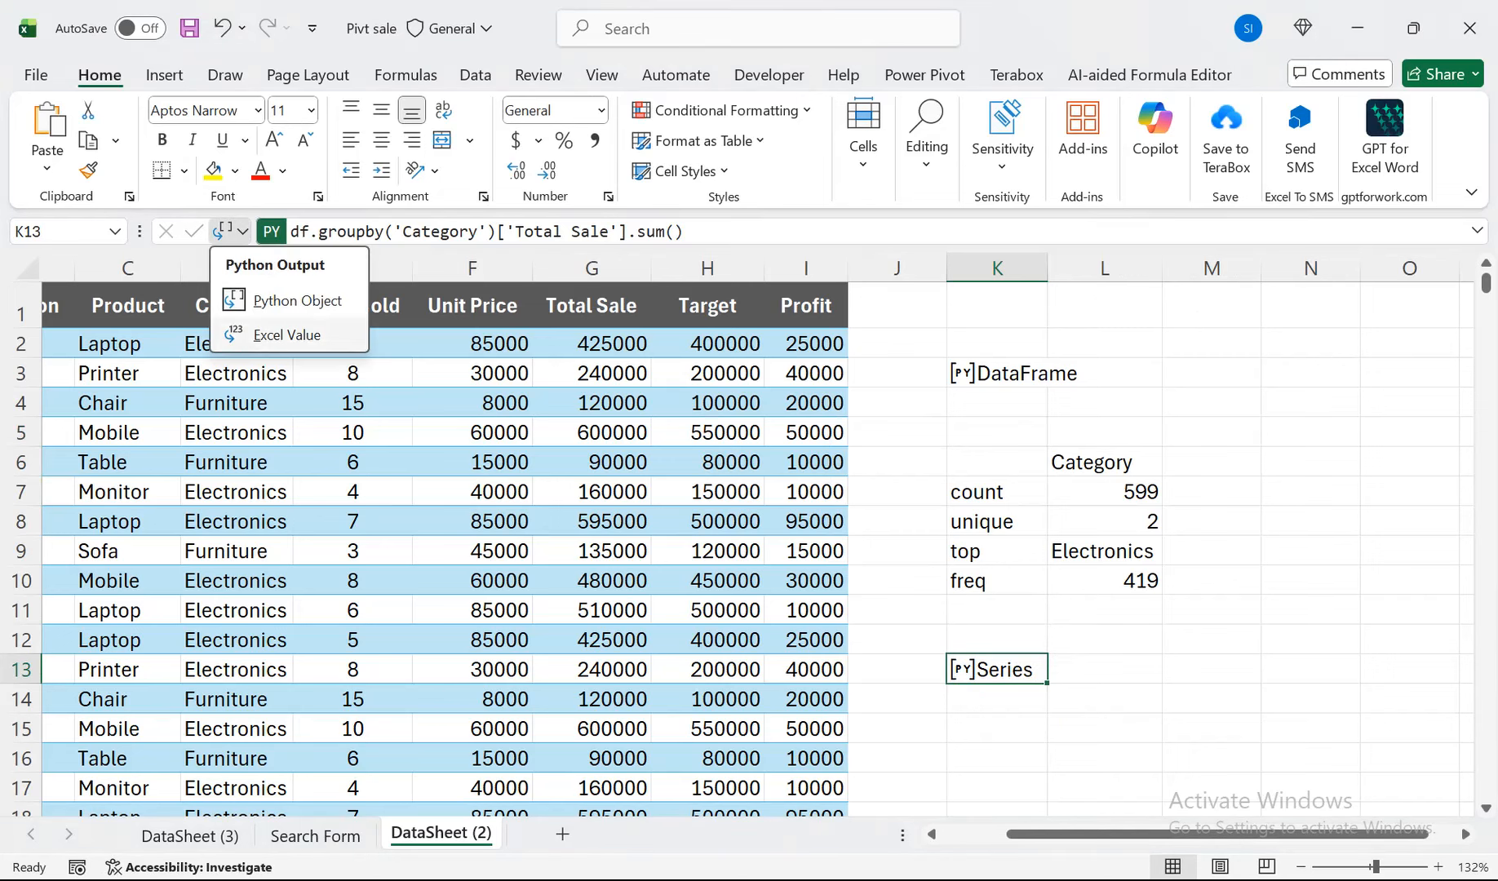
{"action": "left_click", "coordinate": [286, 335]}
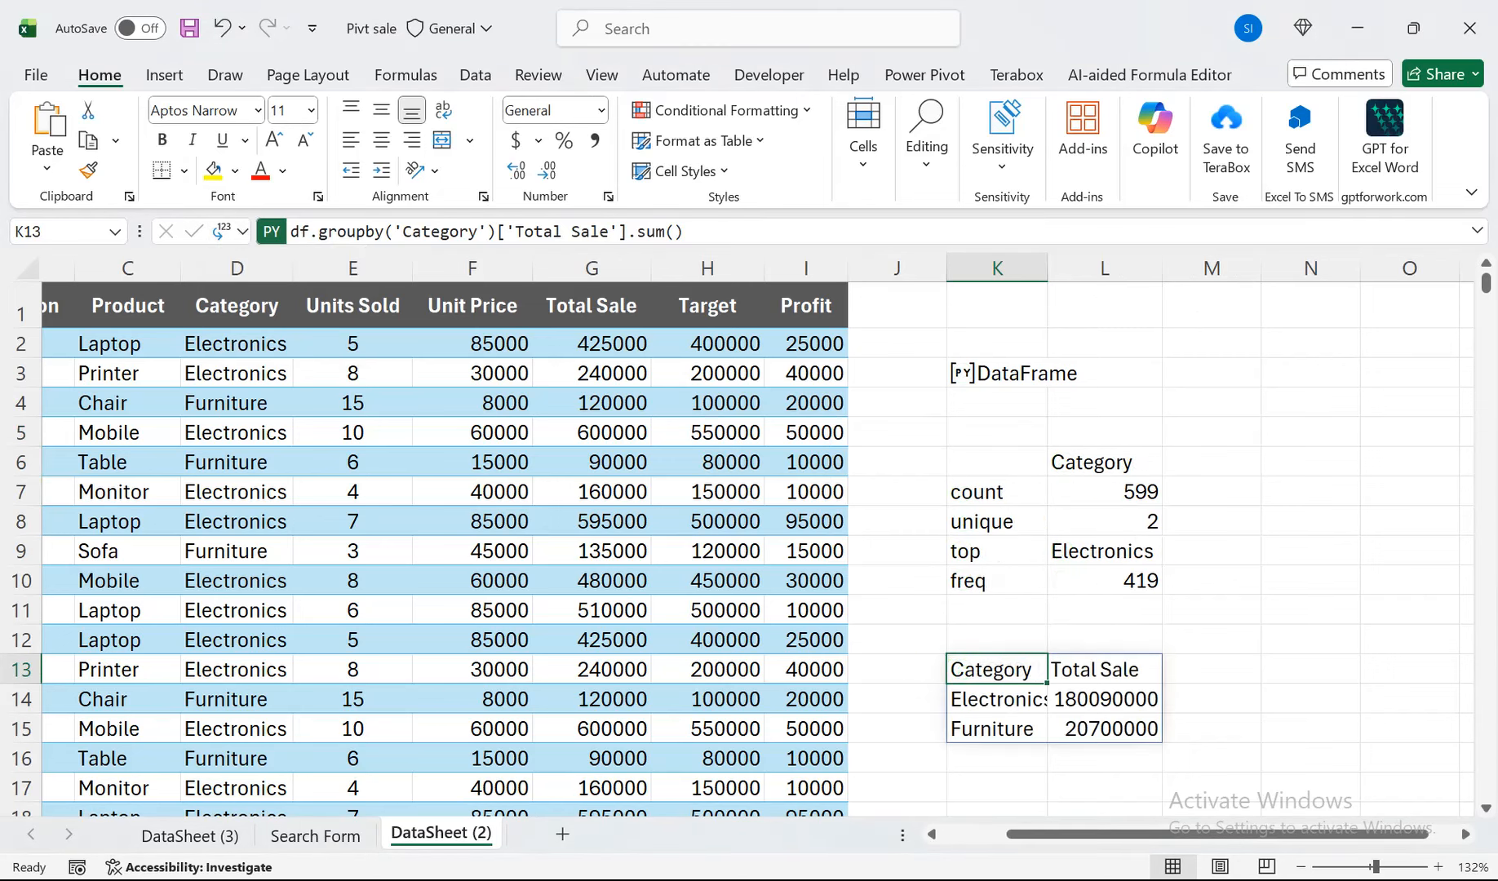
{"action": "double_click", "coordinate": [1047, 269]}
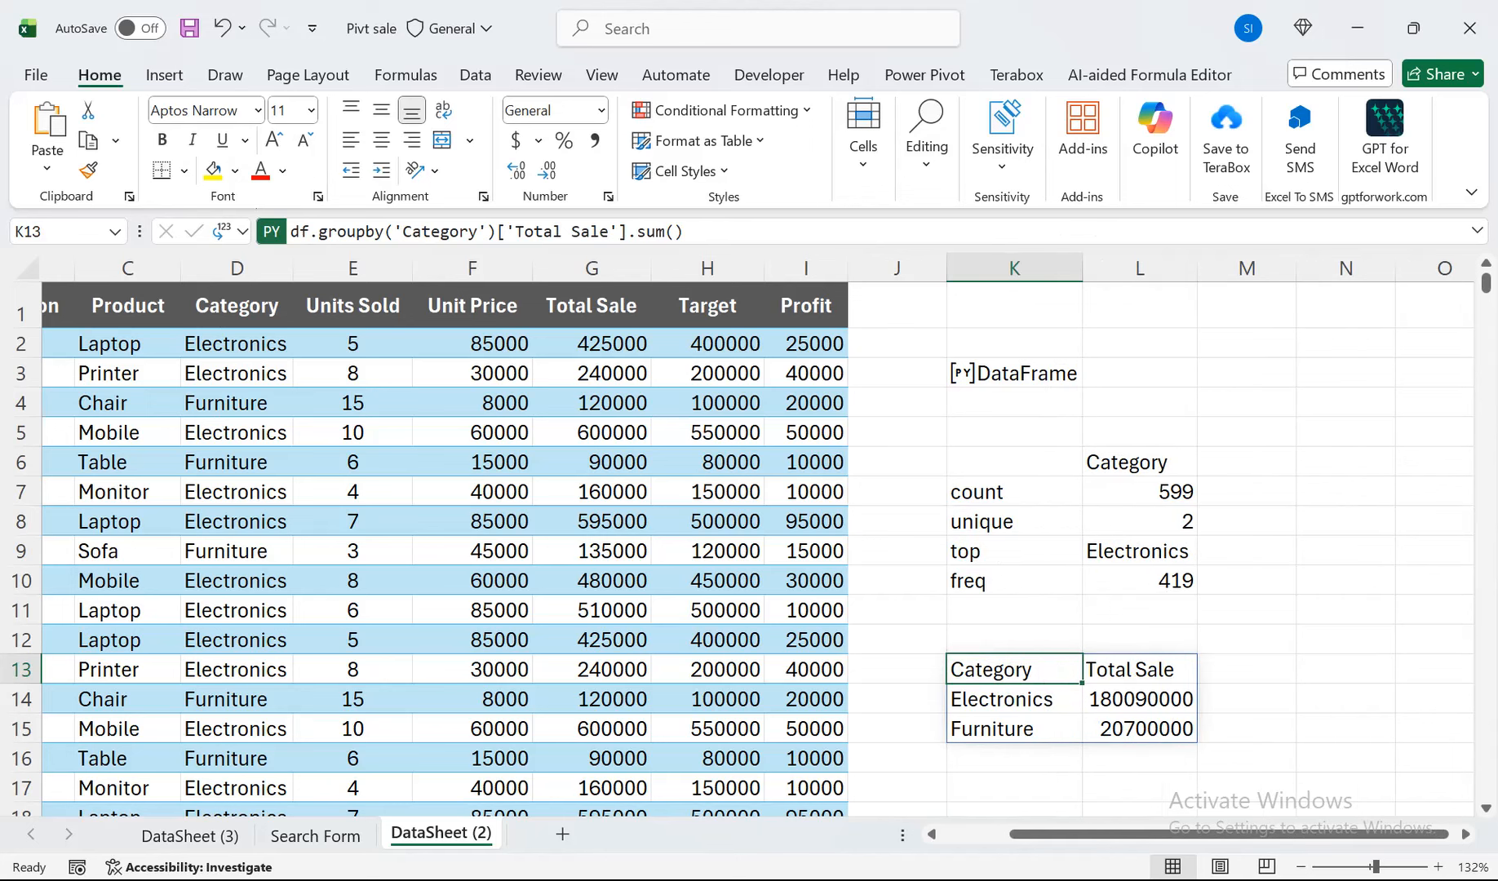
Set the Python output of cells K13 and K6 to Python Object.
{"action": "left_click", "coordinate": [231, 231]}
{"action": "left_click", "coordinate": [286, 300]}
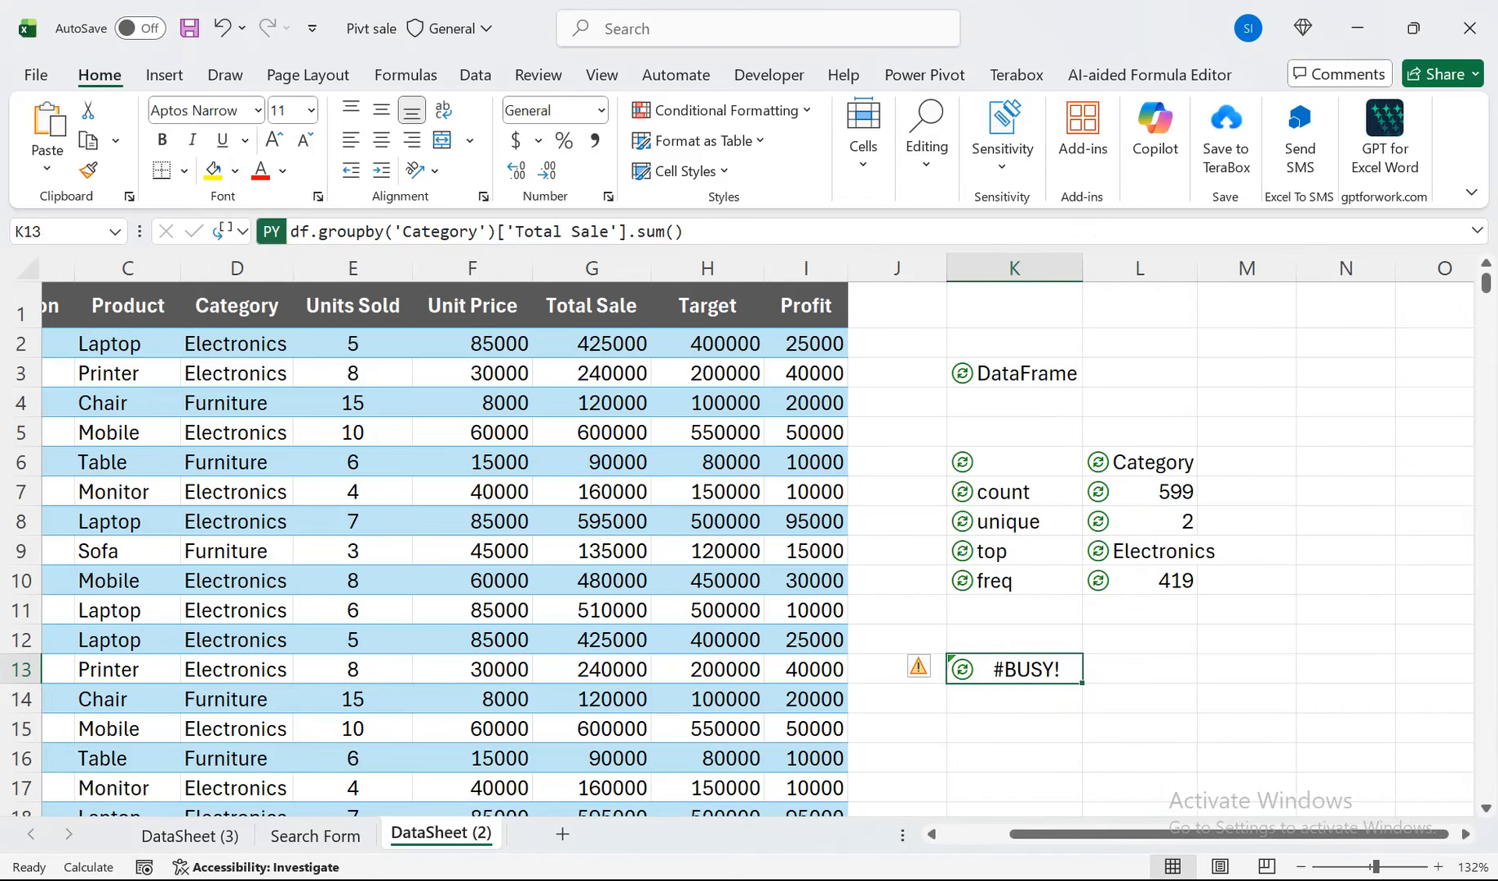
{"action": "left_click", "coordinate": [1015, 462]}
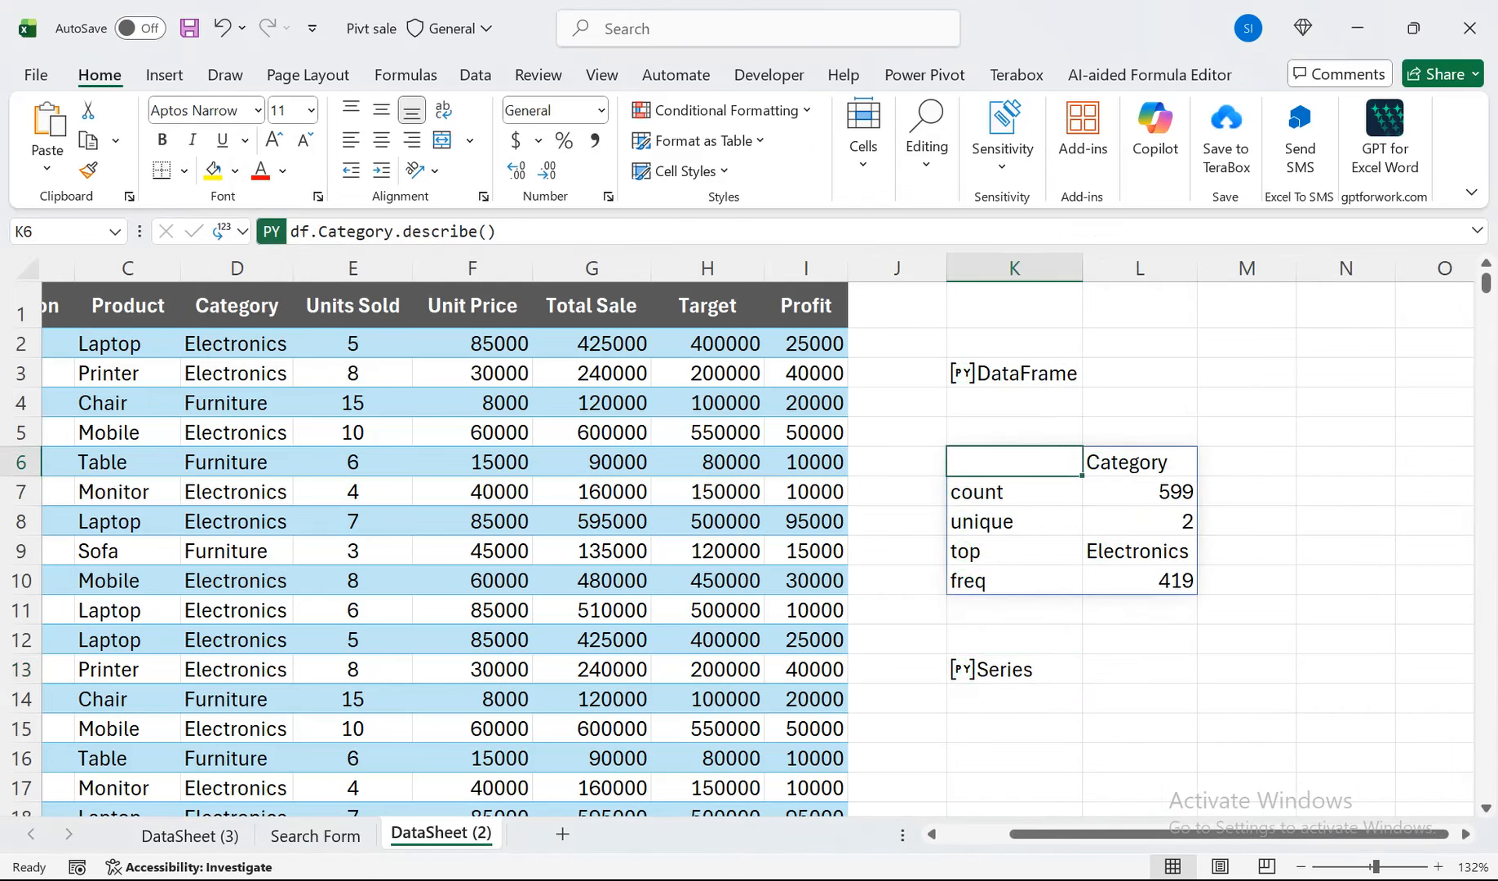
{"action": "left_click", "coordinate": [231, 231]}
{"action": "left_click", "coordinate": [290, 300]}
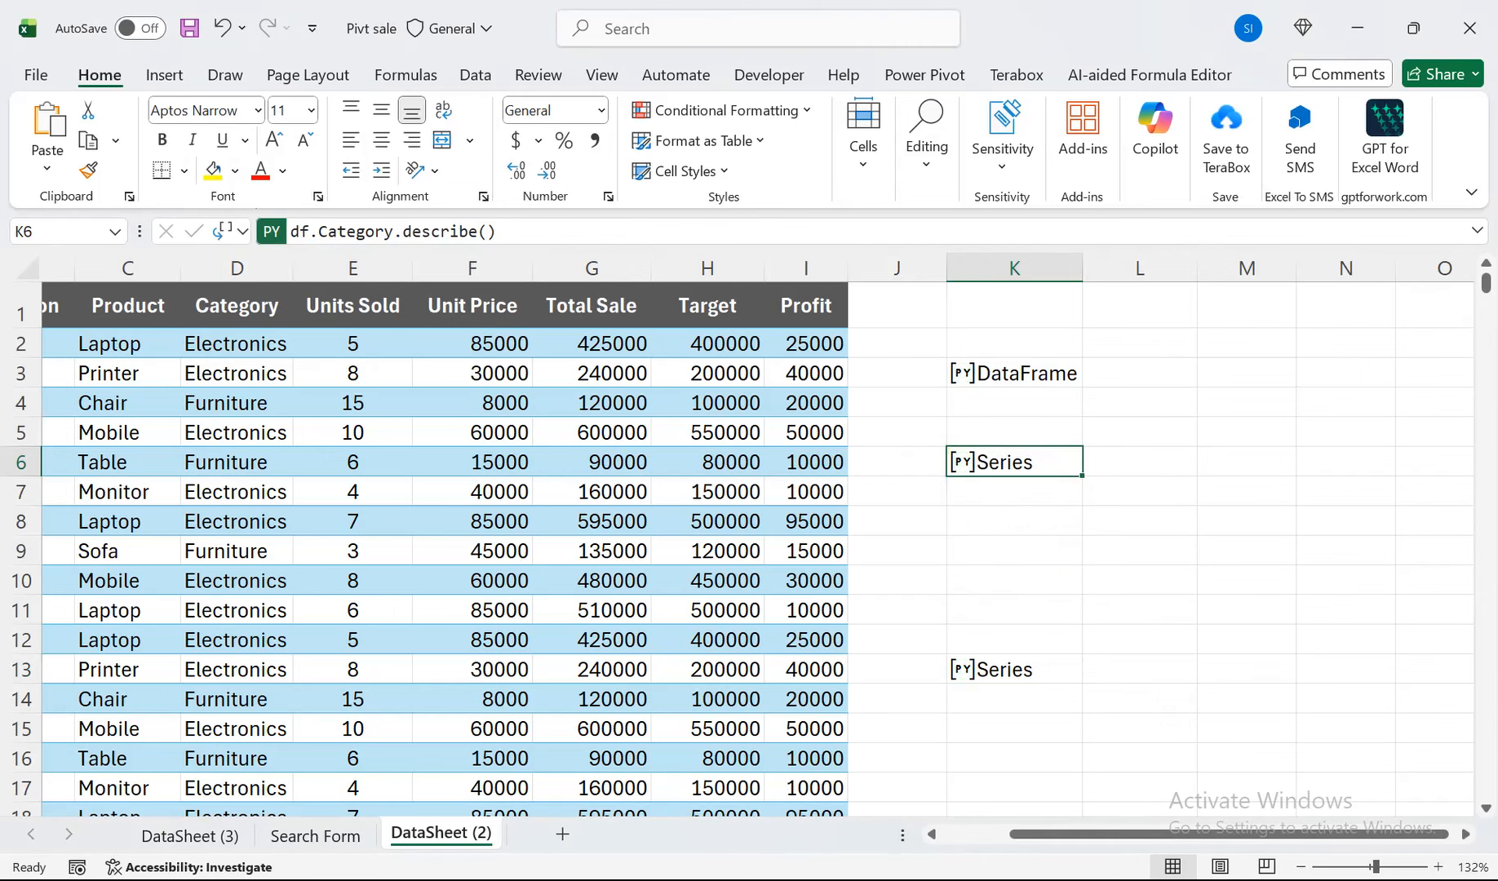
Review the Python code behind the objects in cells K3, K6 and K13.
{"action": "left_click", "coordinate": [964, 373]}
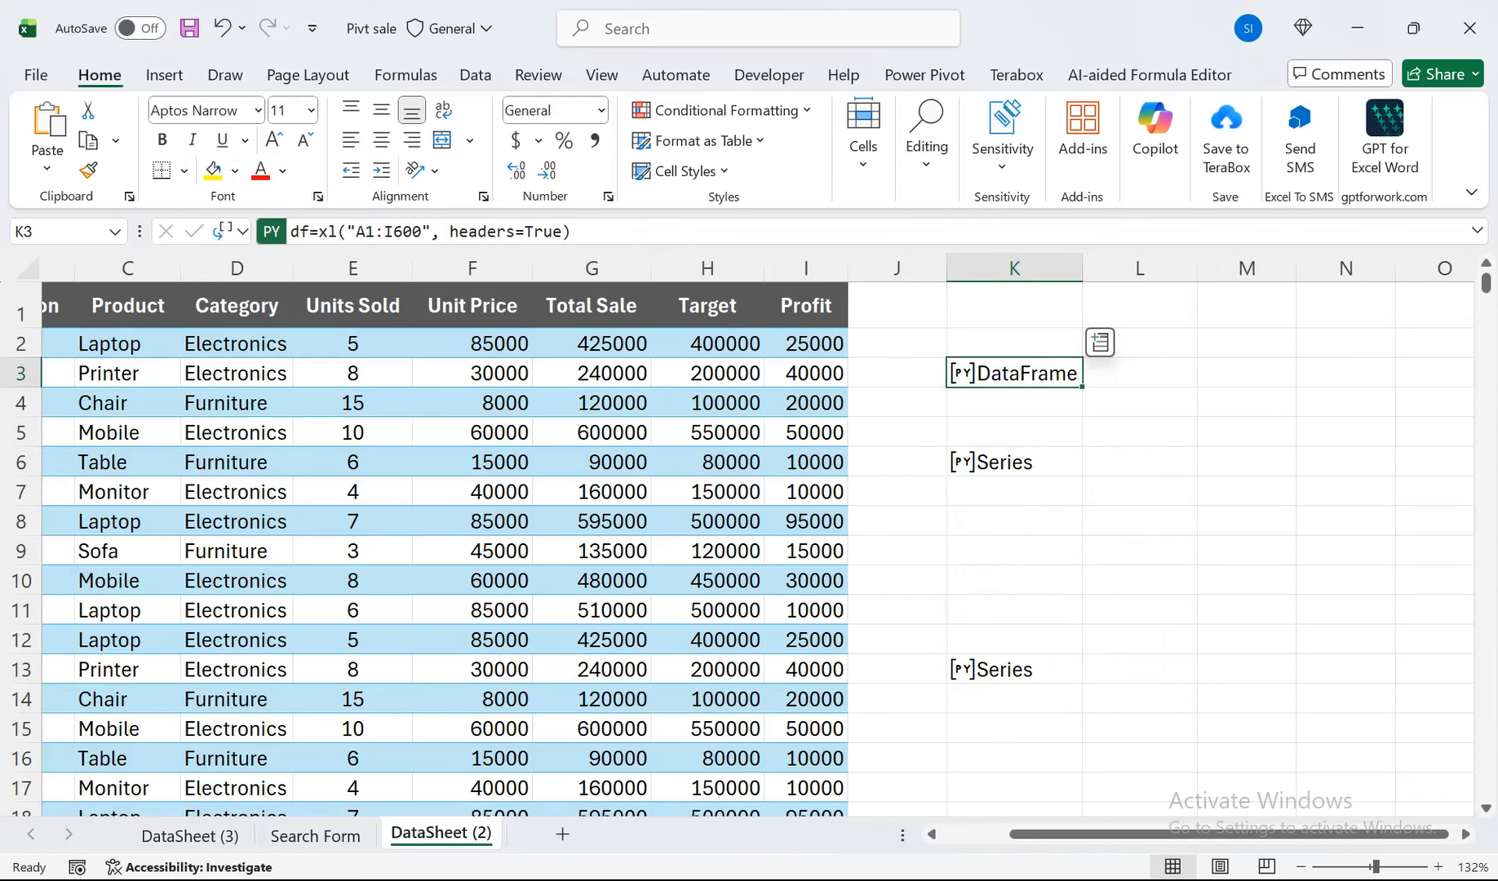
{"action": "left_click", "coordinate": [1014, 462]}
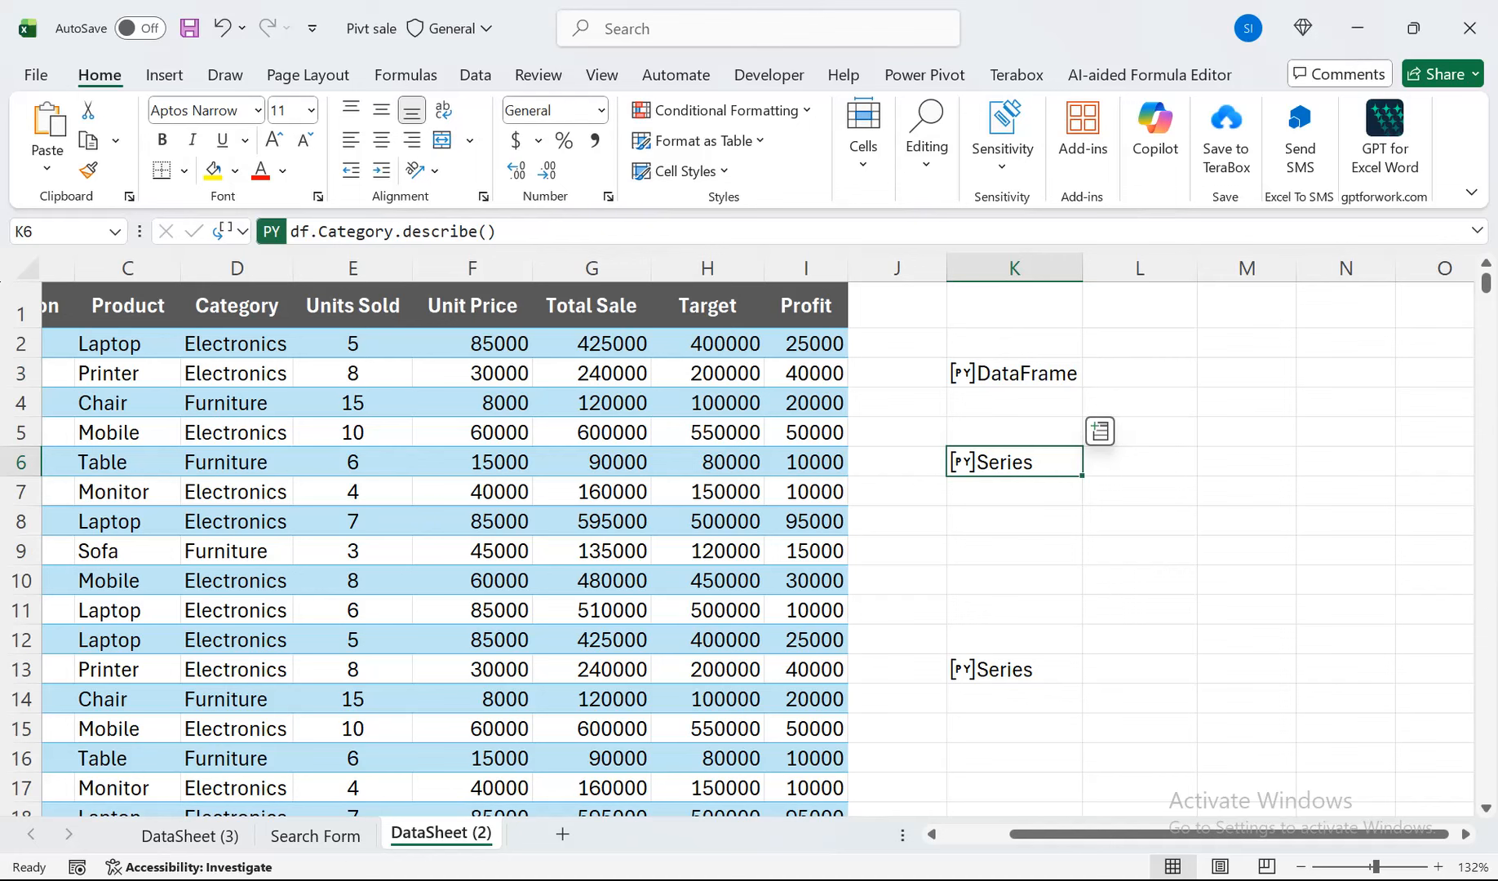
{"action": "left_click", "coordinate": [1014, 669]}
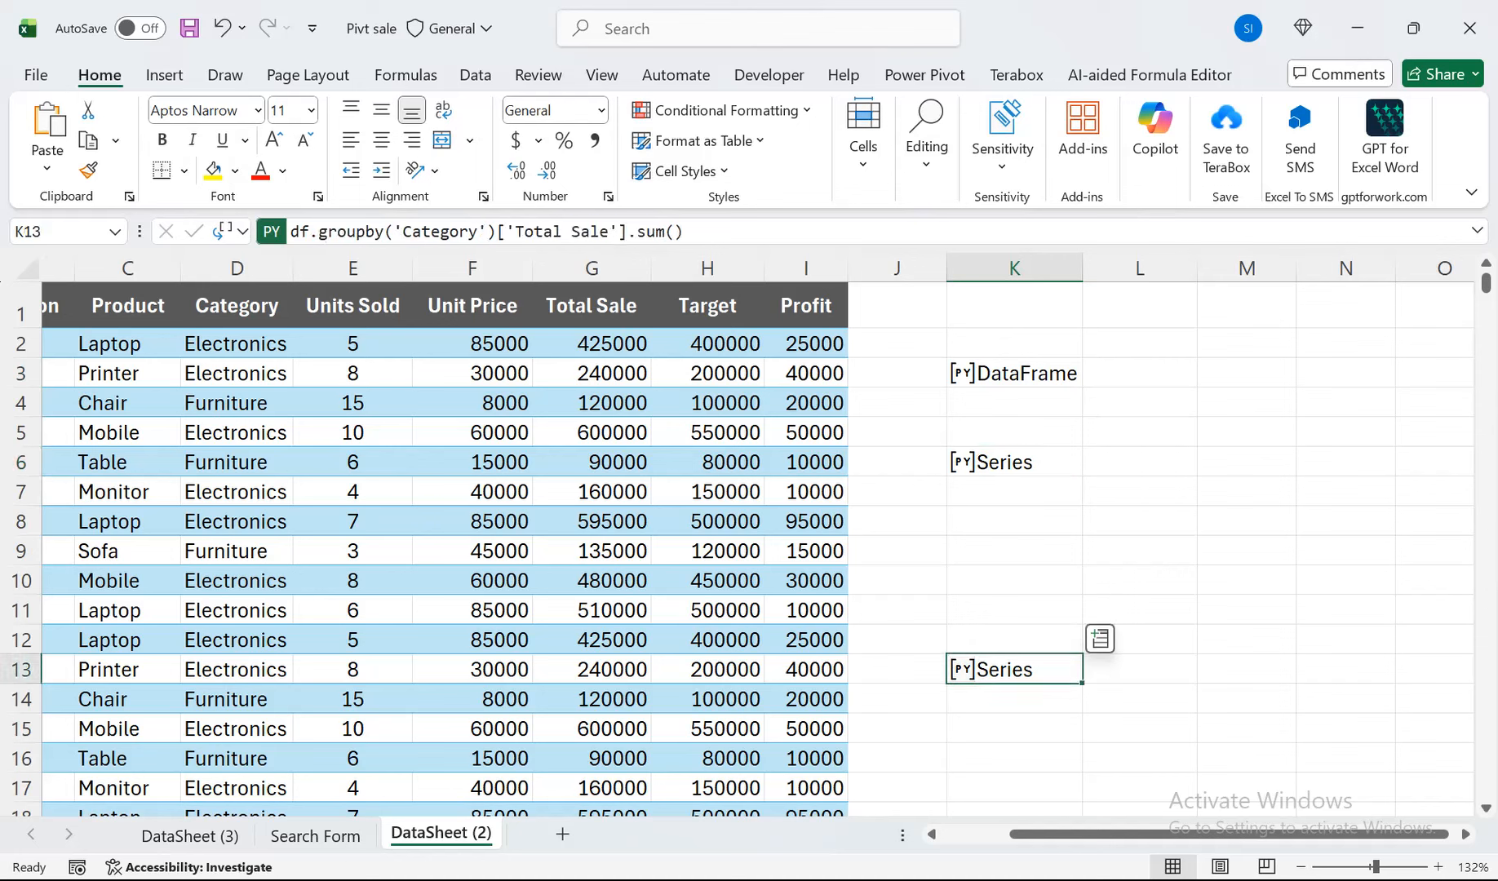
Switch the Python output of cell K13 to Excel Value and back to Python Object, leaving K13 selected.
{"action": "left_click", "coordinate": [242, 231]}
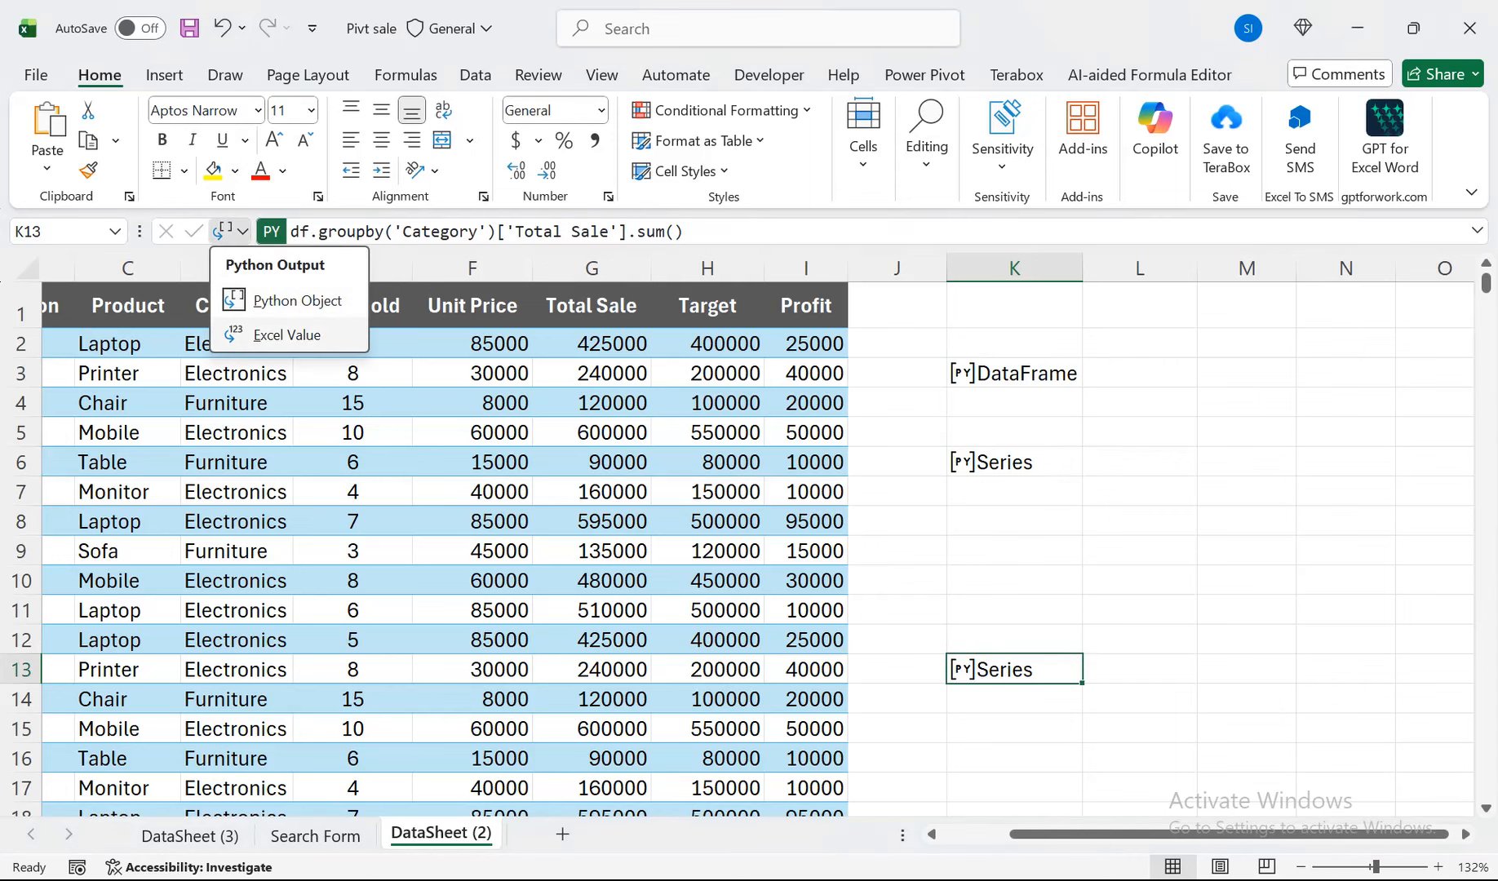
{"action": "left_click", "coordinate": [286, 334]}
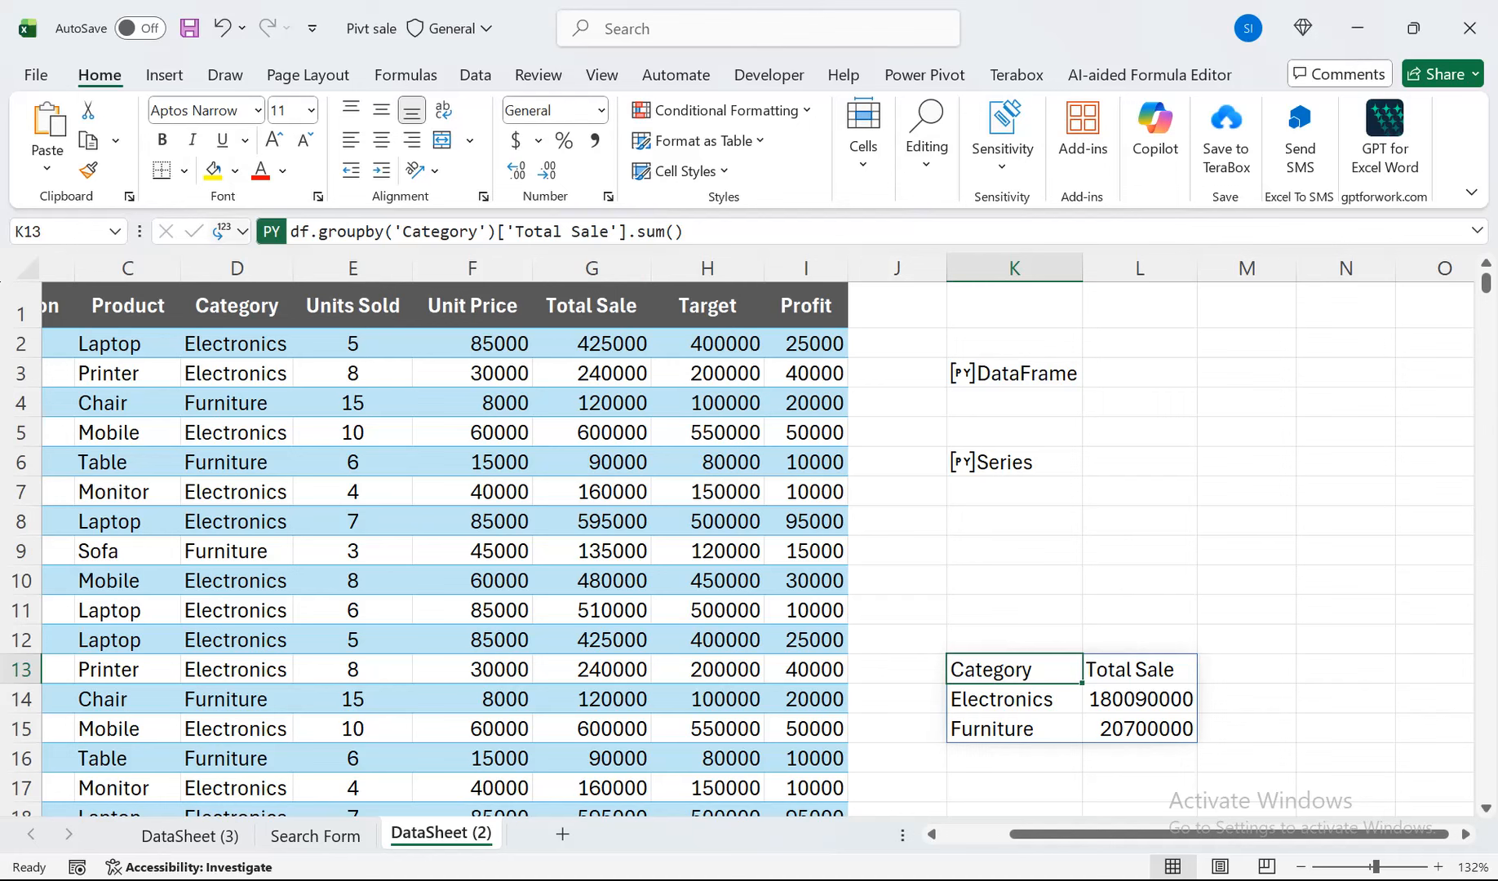
{"action": "left_click", "coordinate": [242, 231]}
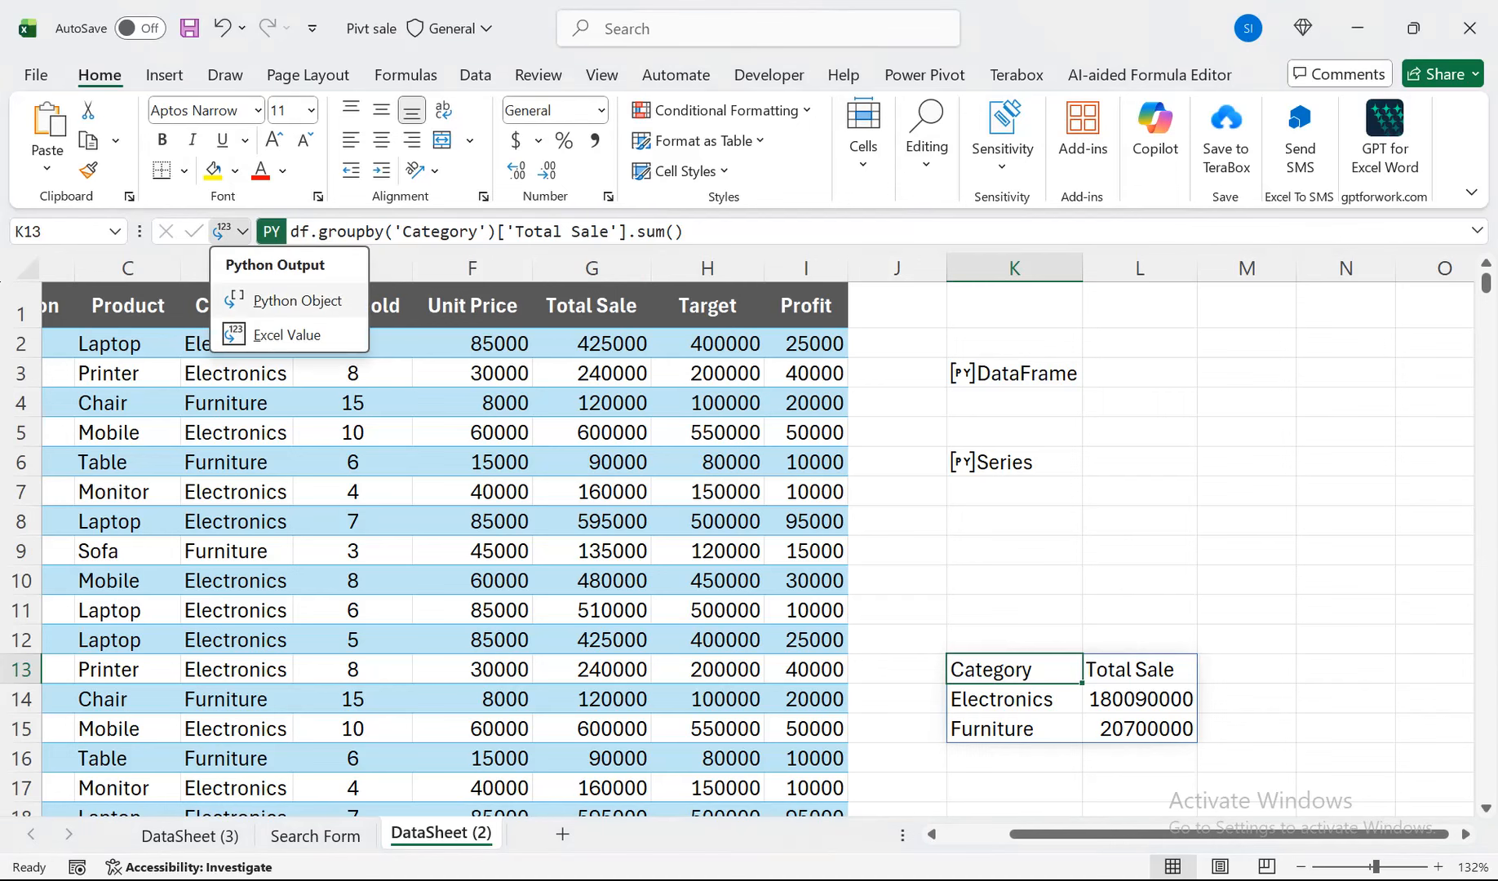
{"action": "left_click", "coordinate": [297, 301]}
{"action": "mouse_move", "coordinate": [1014, 788]}
{"action": "left_mouse_down"}
{"action": "mouse_move", "coordinate": [1014, 809]}
{"action": "mouse_move", "coordinate": [1014, 790]}
{"action": "left_mouse_up"}
{"action": "left_click", "coordinate": [1015, 759]}
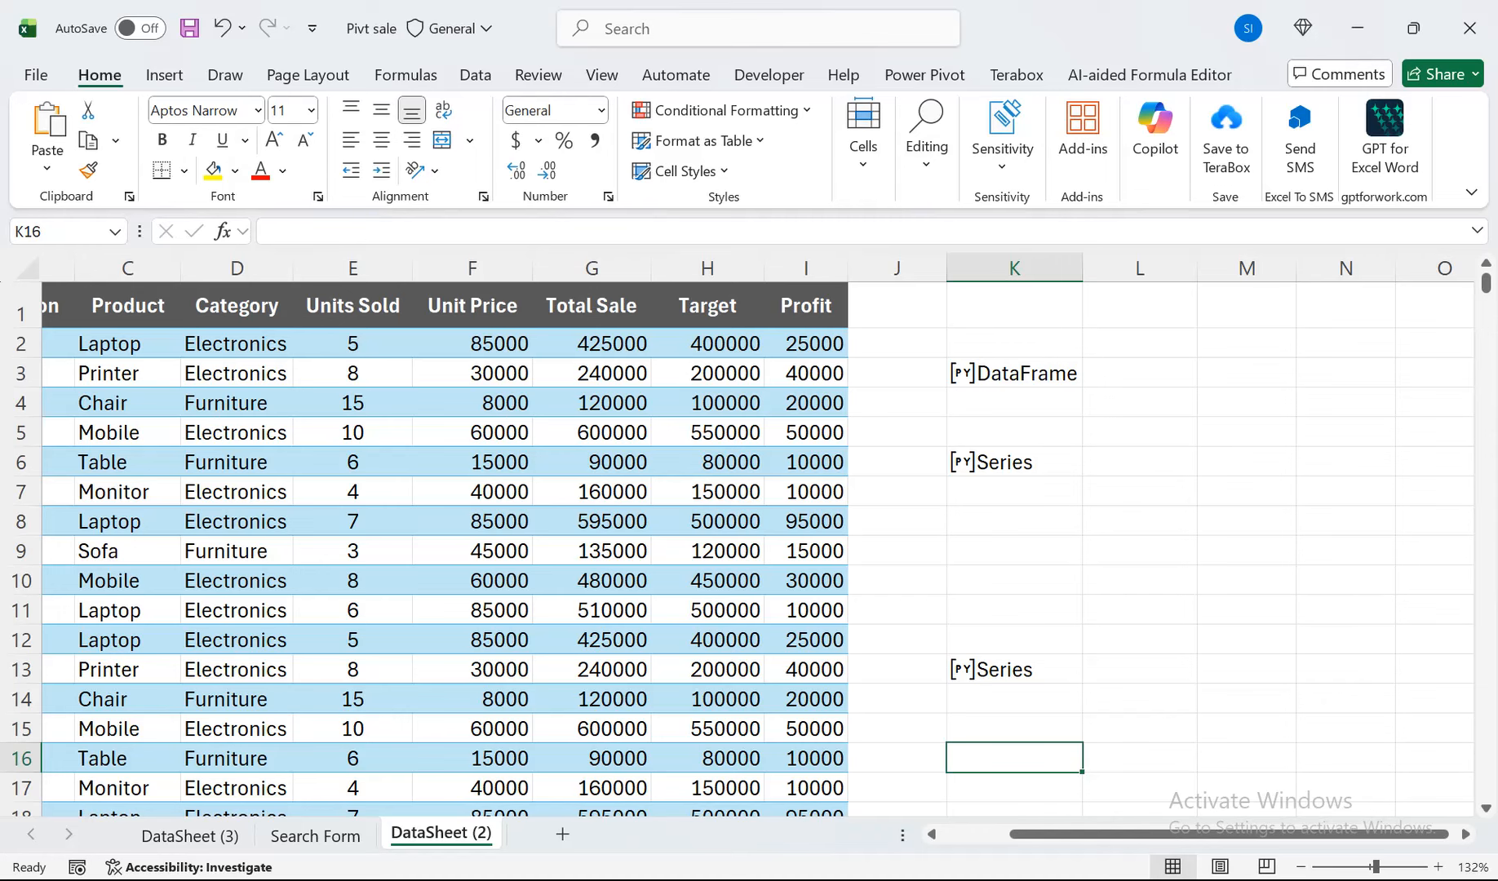
{"action": "left_click", "coordinate": [1024, 670]}
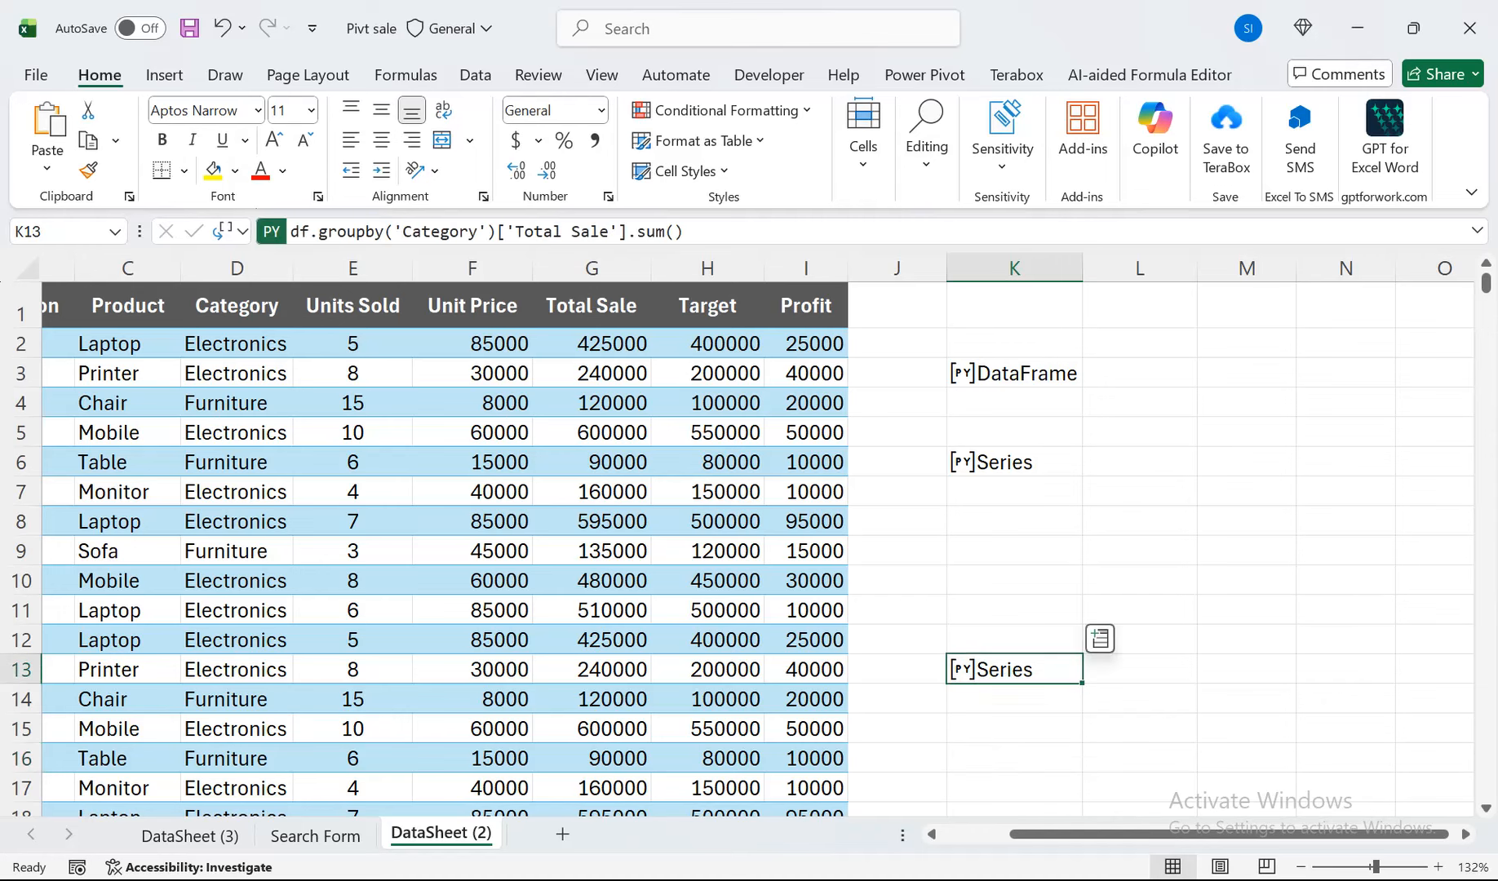
Group the Total Sale sum in K13's Python code by Salesperson instead of Category, and output the result as Excel Value.
{"action": "double_click", "coordinate": [1024, 670]}
{"action": "left_click_drag", "start_coordinate": [1237, 670], "coordinate": [1137, 670]}
{"action": "left_click_drag", "start_coordinate": [1110, 834], "coordinate": [1040, 834]}
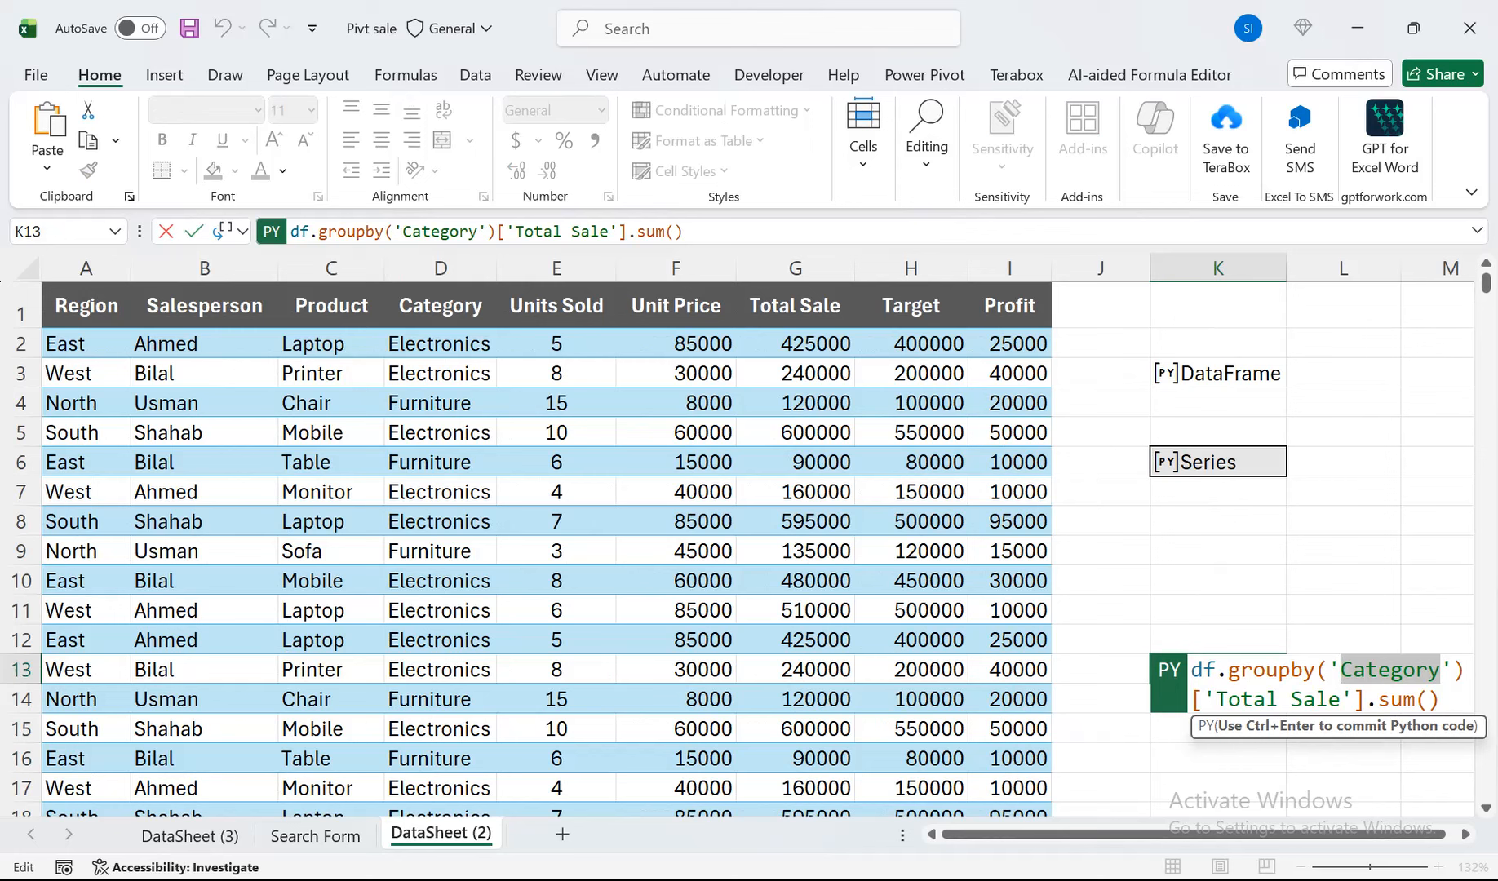
{"action": "type", "text": "Salesper"}
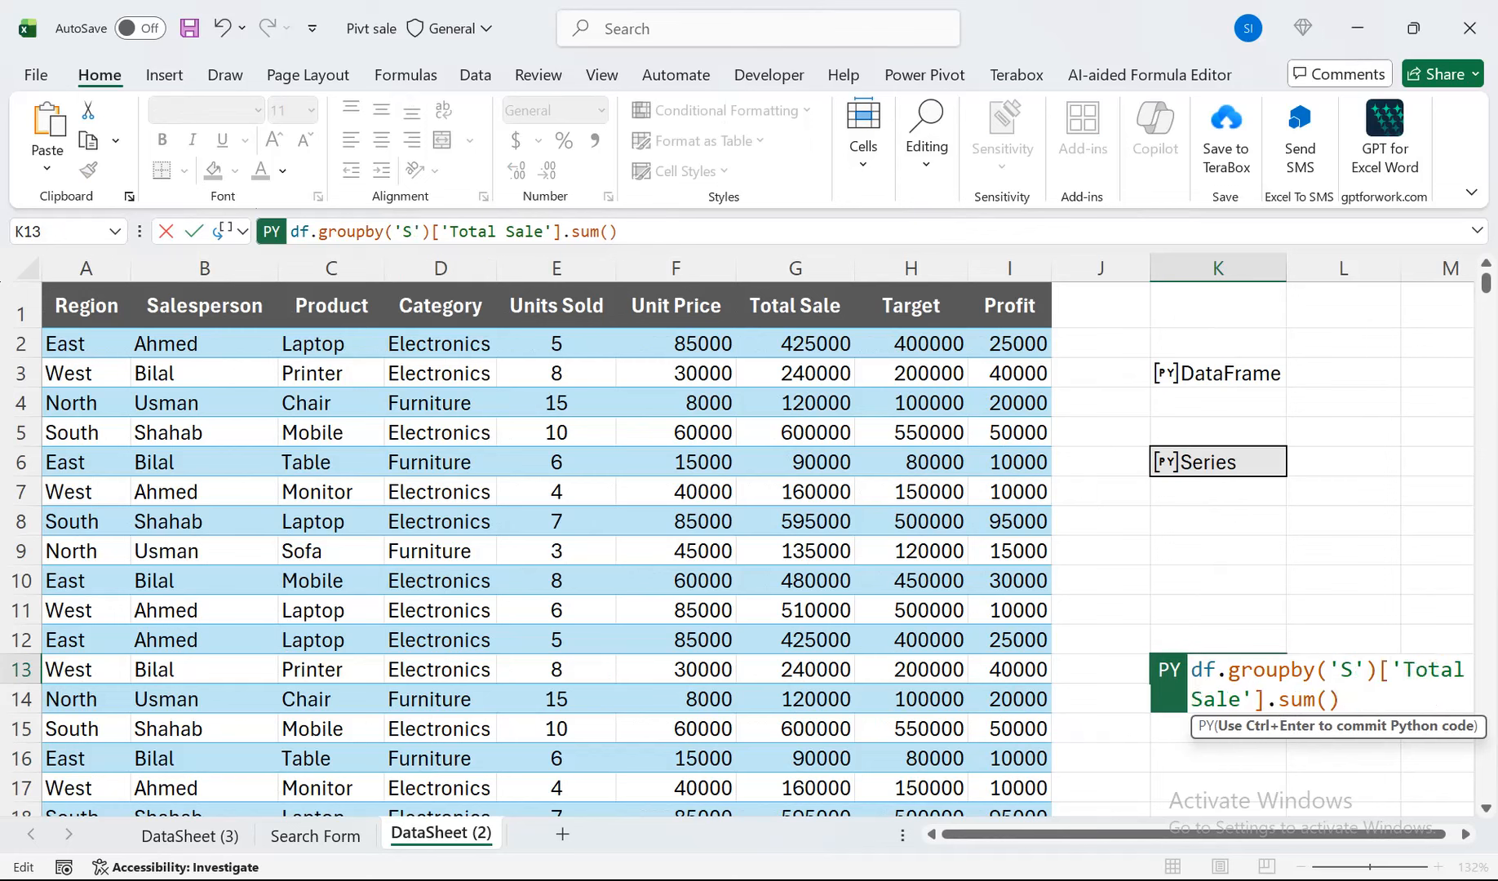
{"action": "type", "text": "son"}
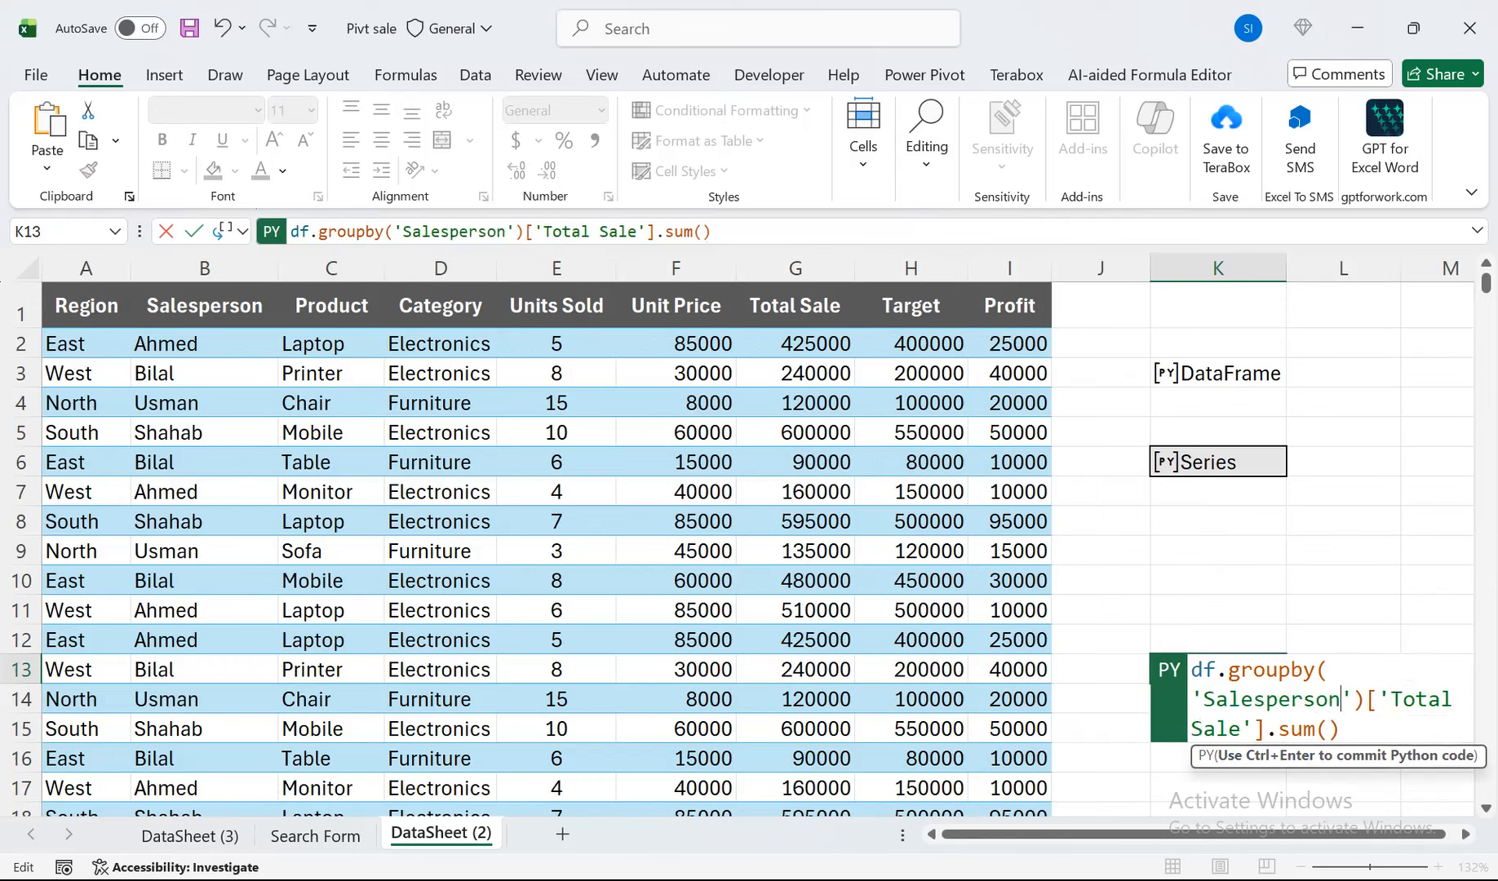
{"action": "key", "text": "ctrl+Return"}
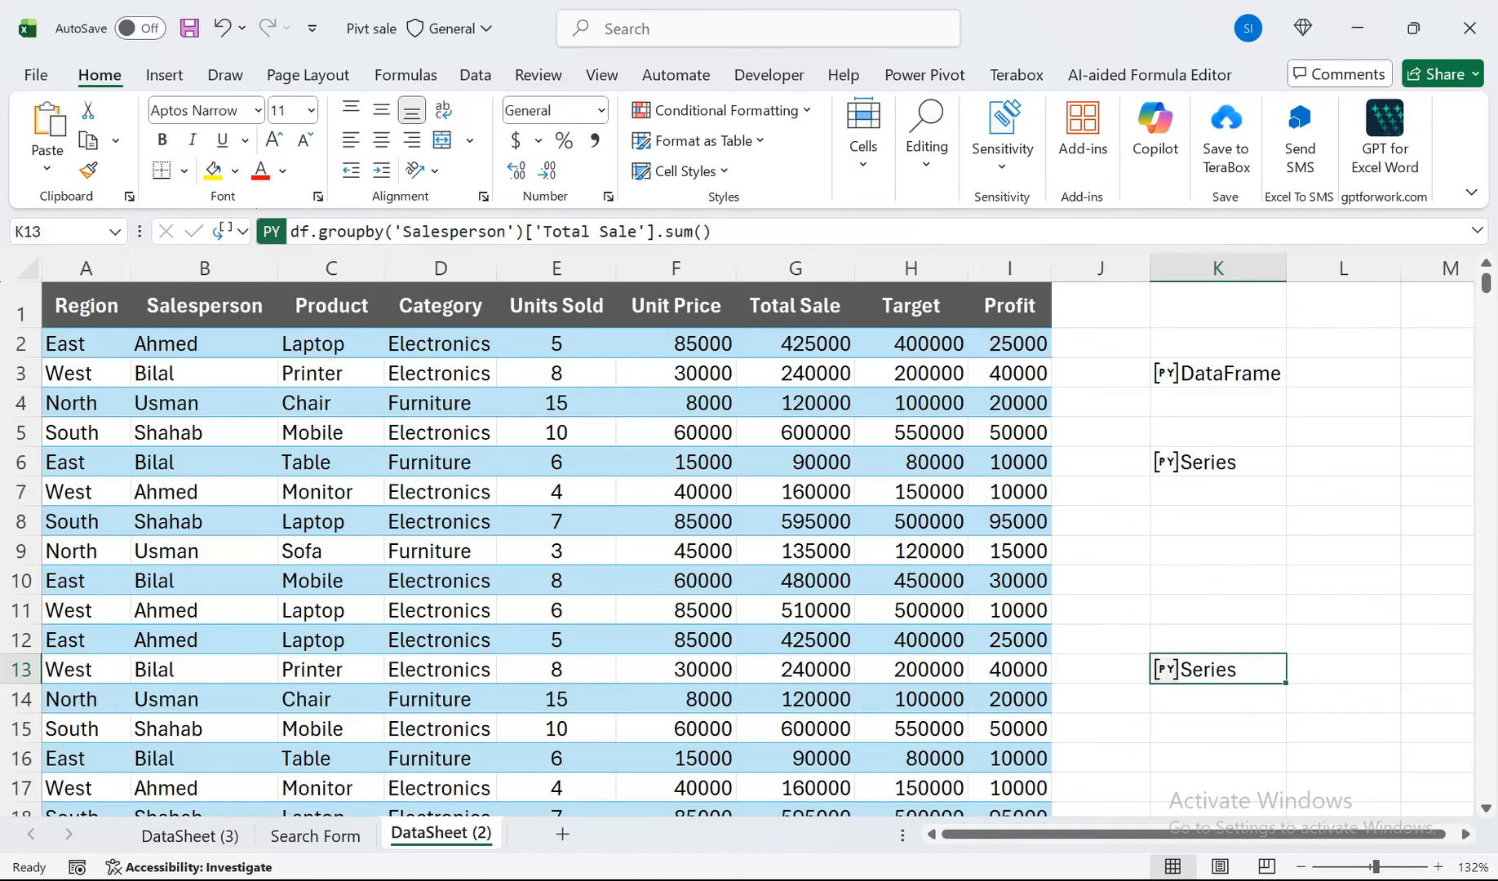
{"action": "left_click", "coordinate": [226, 232]}
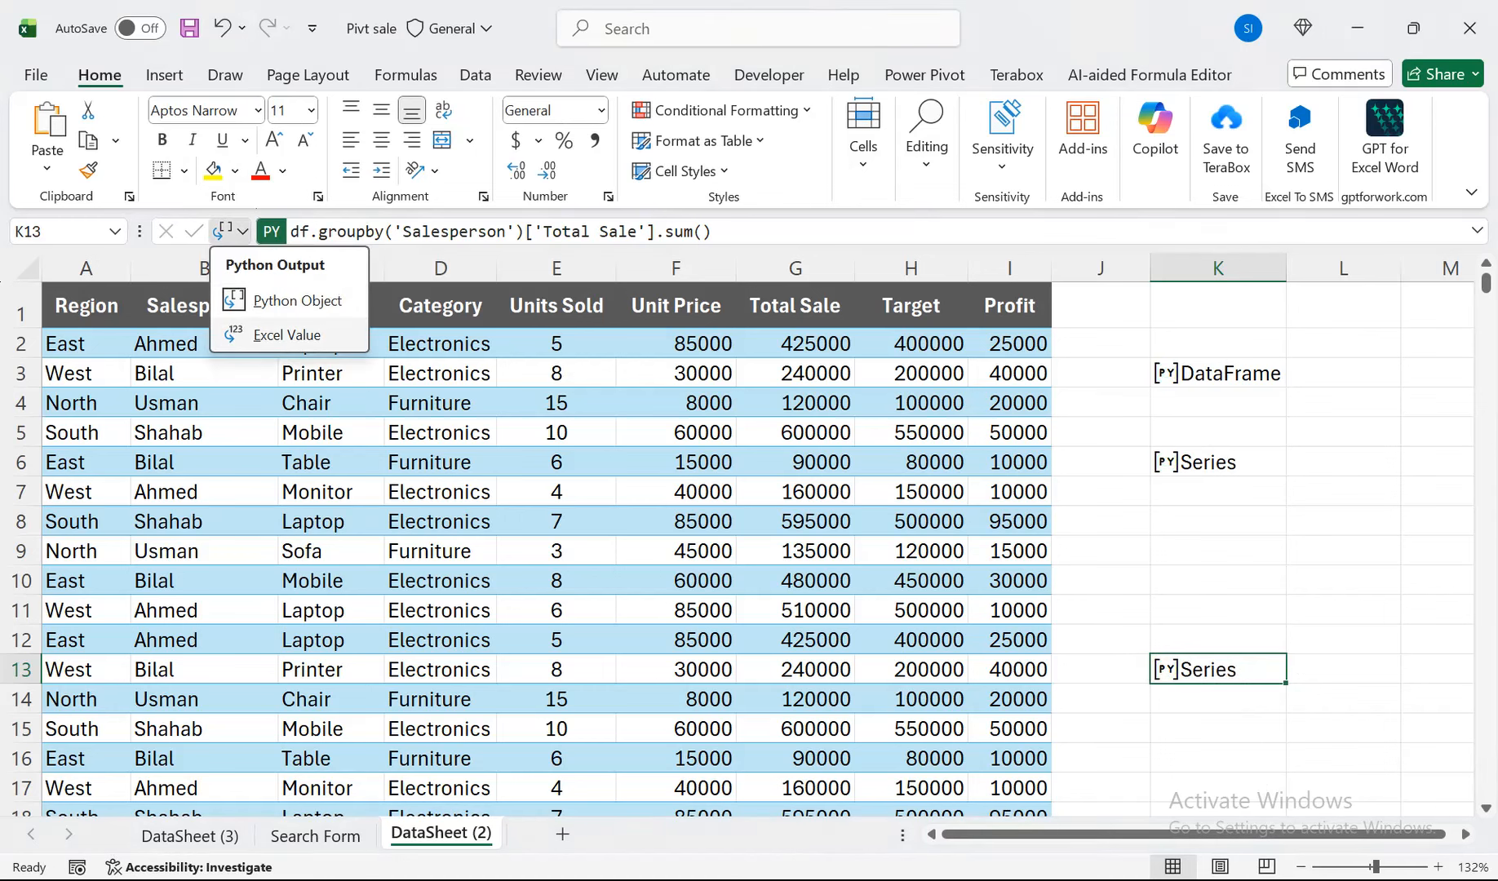
{"action": "left_click", "coordinate": [269, 334]}
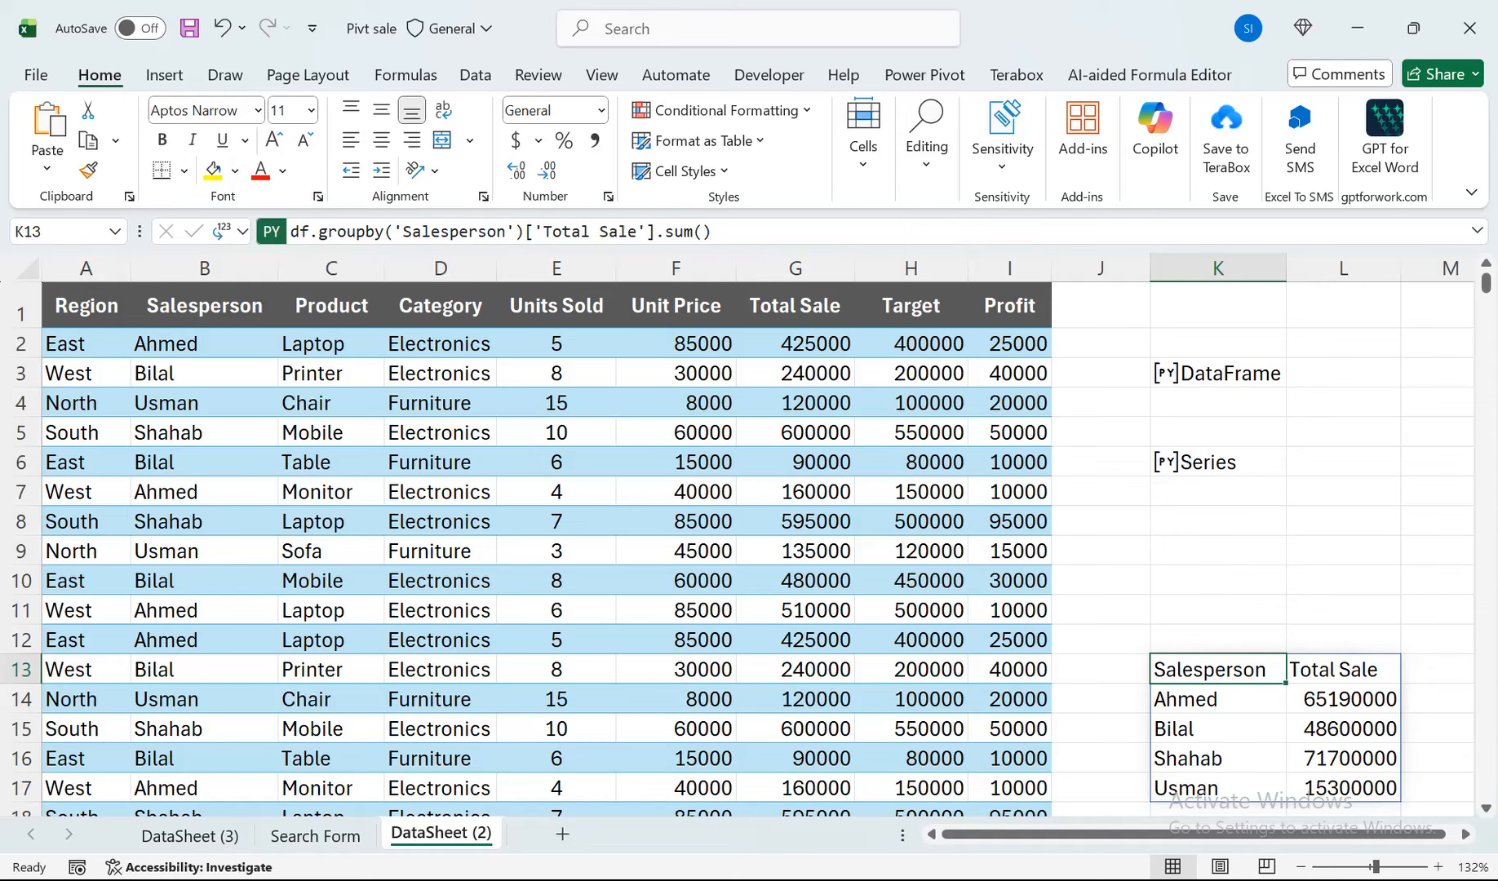
Edit the Python code in K13 to sum Profit by Product: df.groupby('Product')['Profit'].sum().
{"action": "double_click", "coordinate": [1249, 670]}
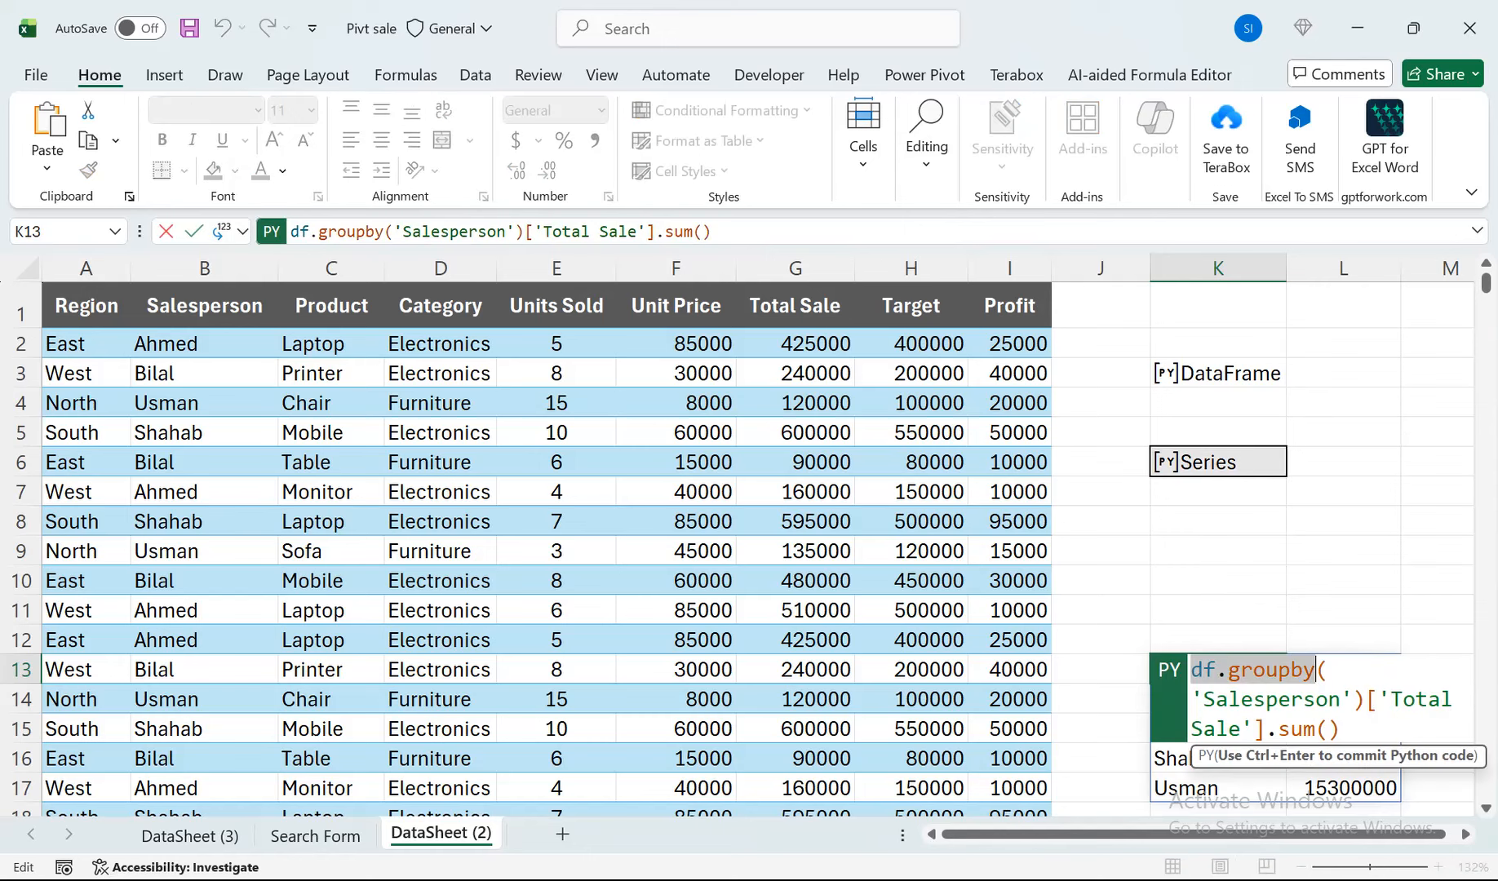
{"action": "left_click_drag", "start_coordinate": [1353, 700], "coordinate": [1229, 700]}
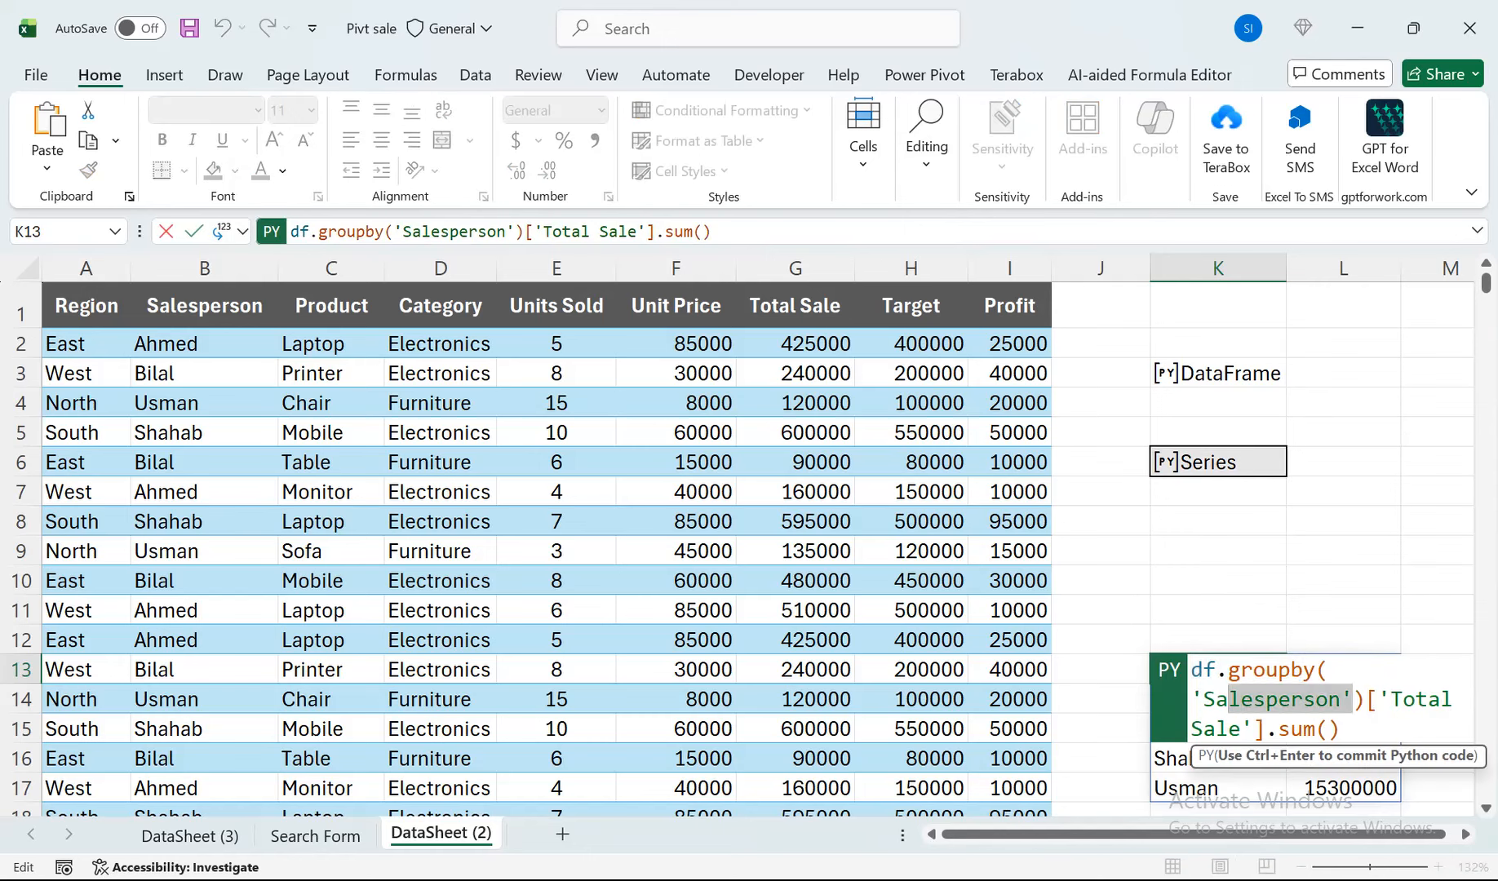
{"action": "left_click", "coordinate": [1304, 700]}
{"action": "left_click_drag", "start_coordinate": [1341, 700], "coordinate": [1203, 701]}
{"action": "type", "text": "Product"}
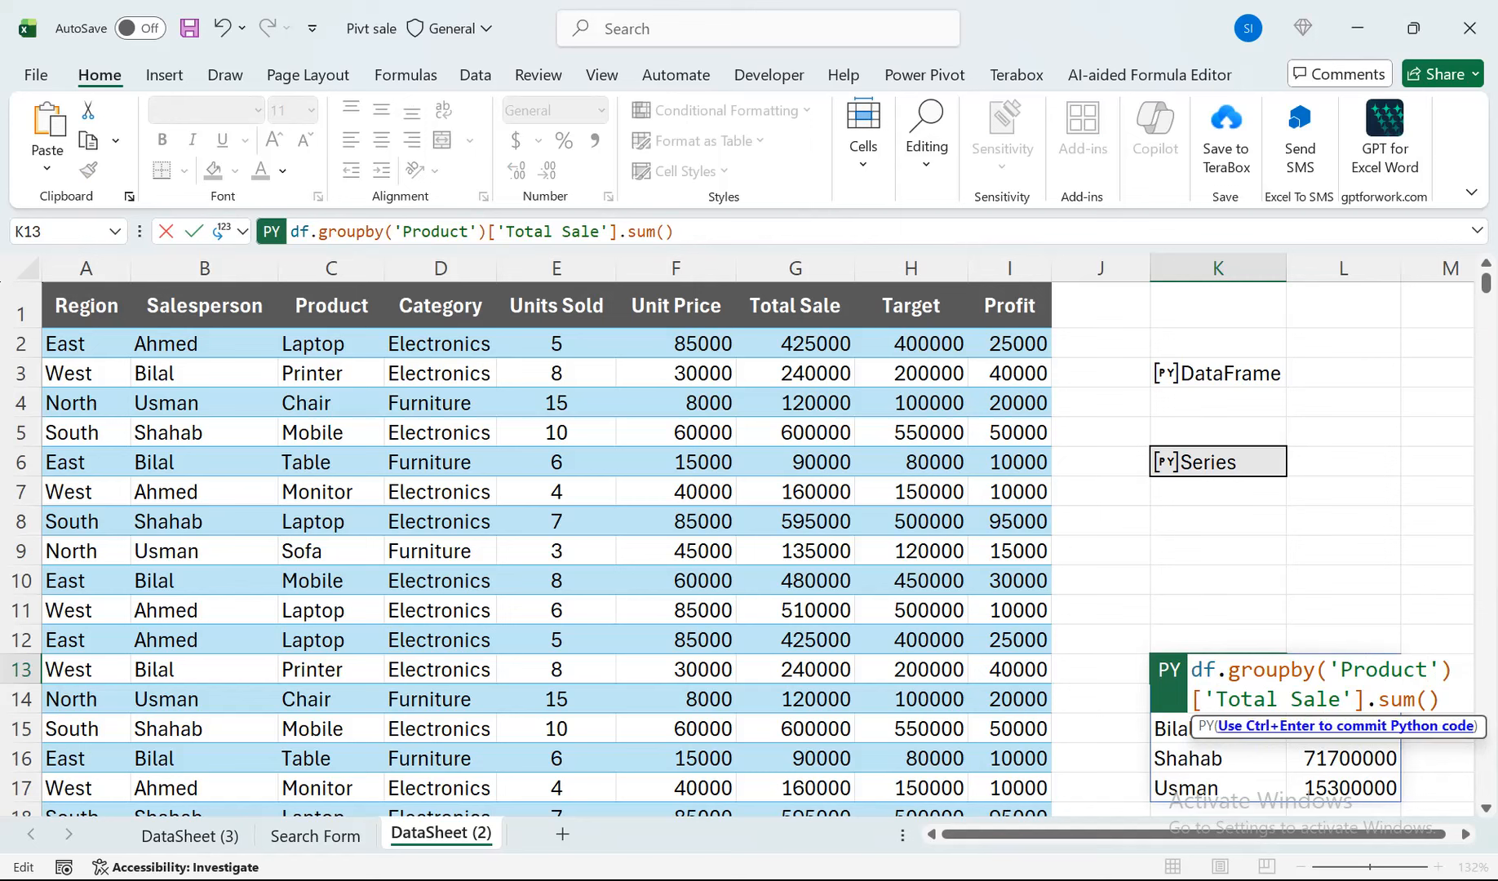
{"action": "left_click_drag", "start_coordinate": [1341, 701], "coordinate": [1216, 700]}
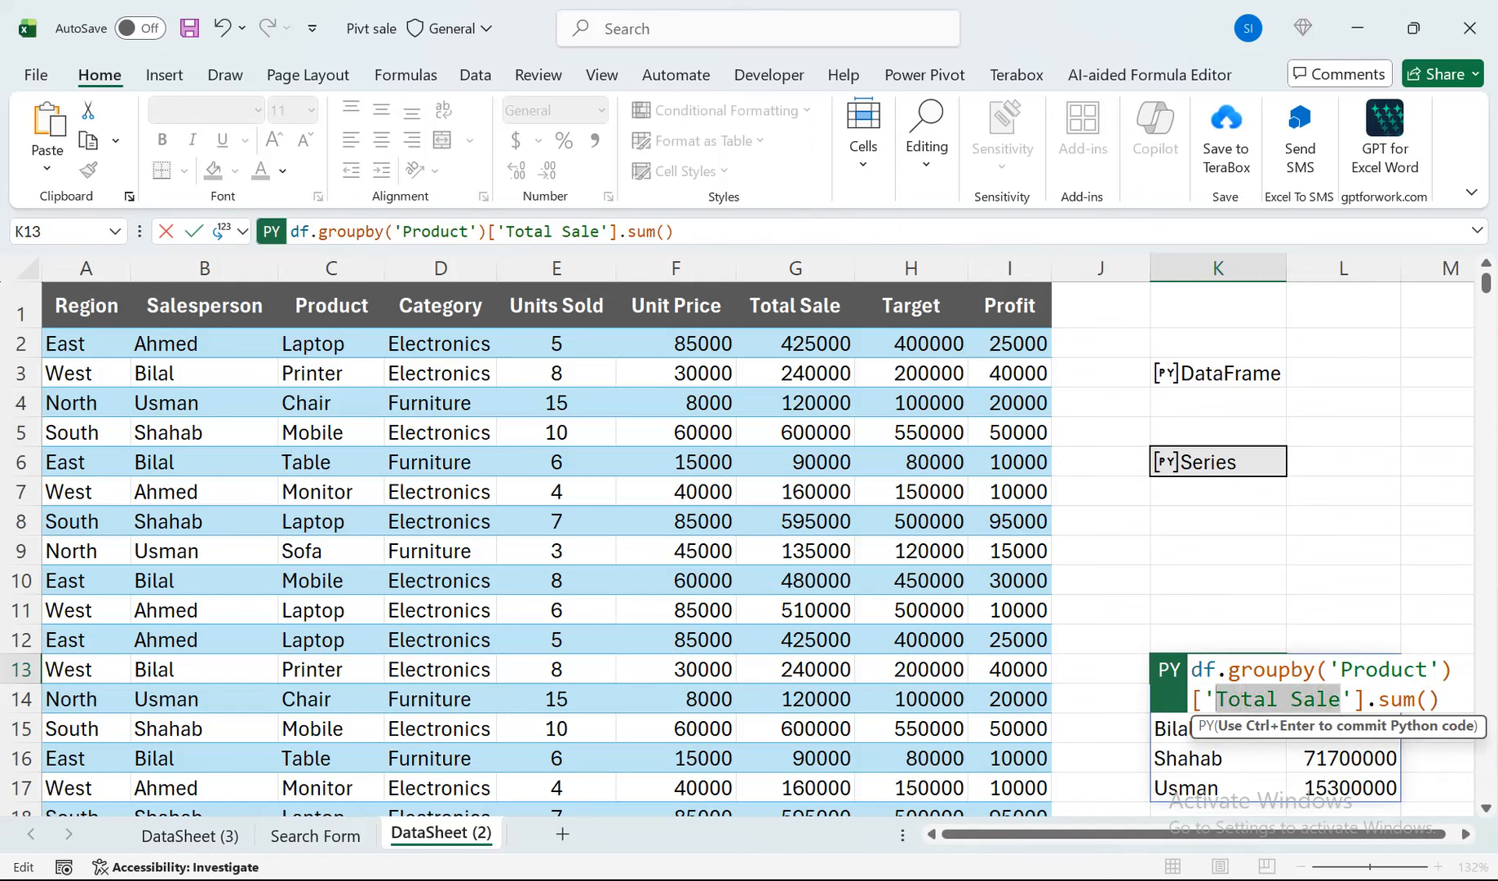
{"action": "type", "text": "Profit"}
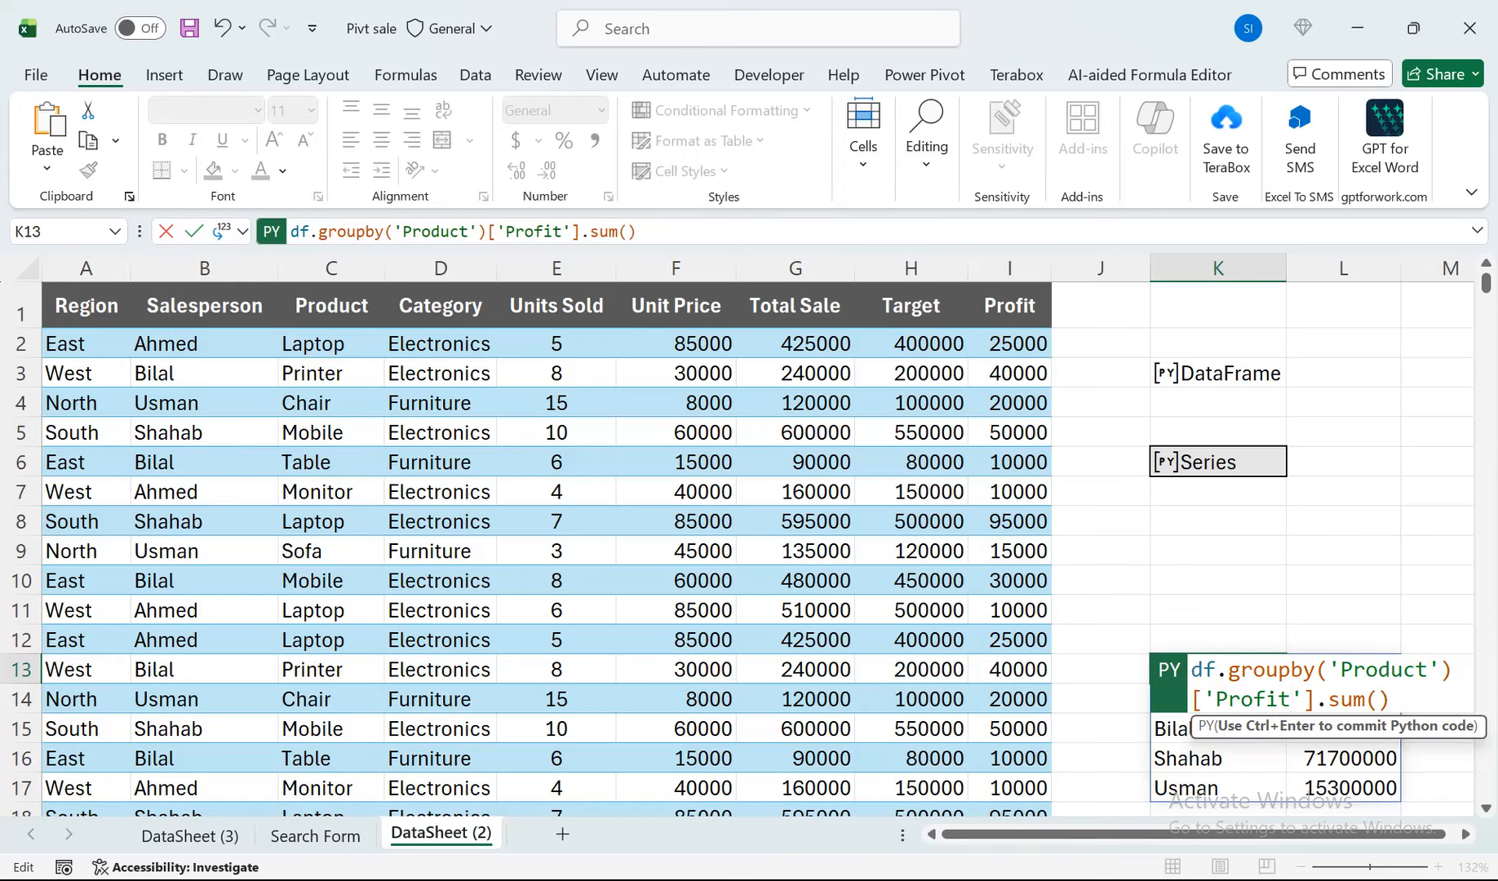
{"action": "key", "text": "ctrl+Return"}
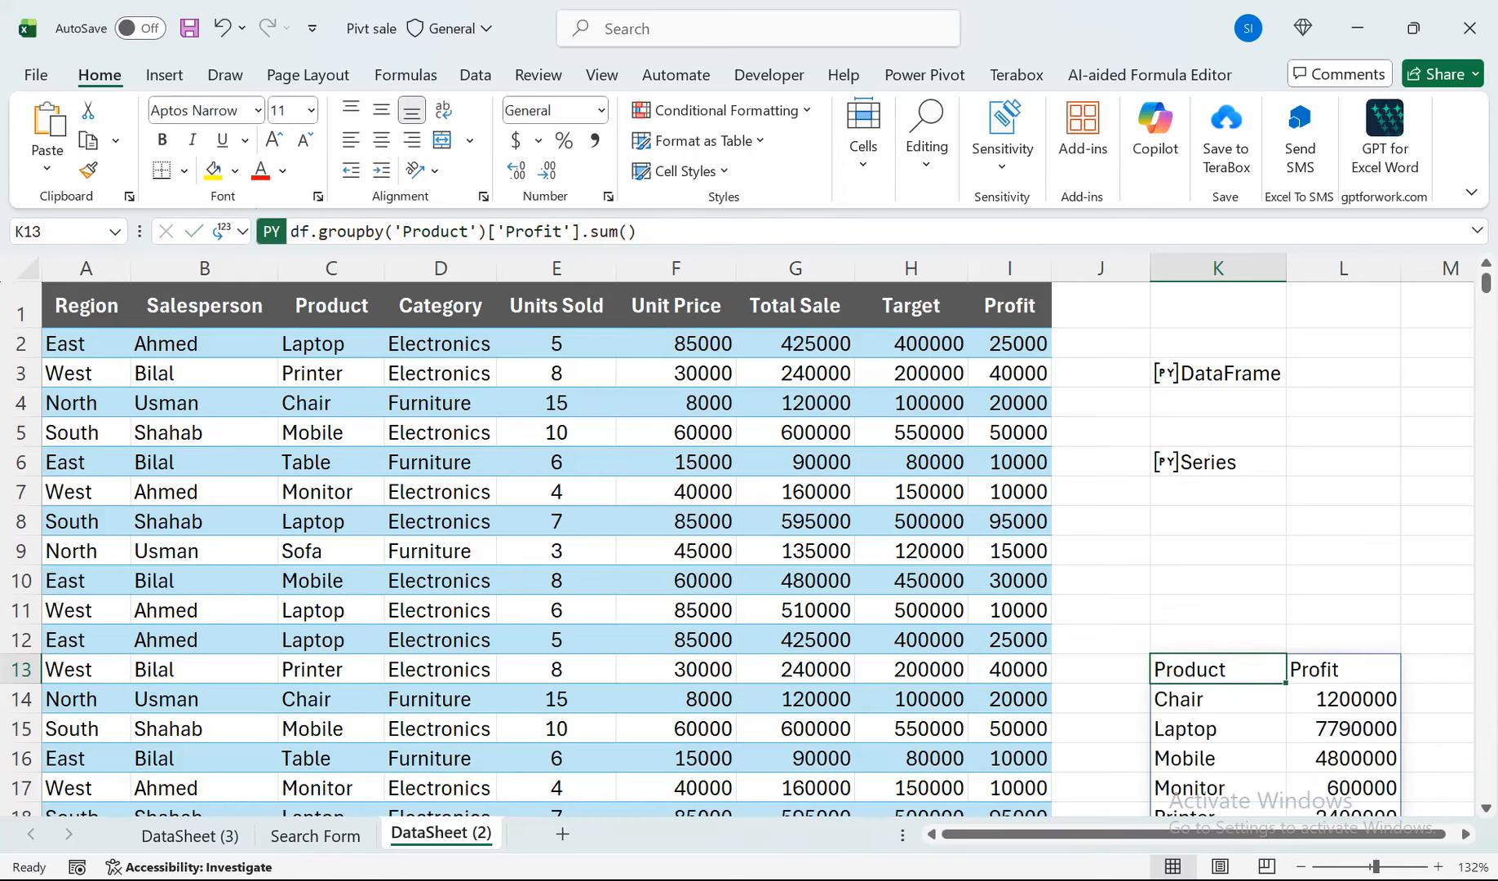
Look over the profit-by-product table, set K13's Python output to Python Object and preview its data card.
{"action": "left_click_drag", "start_coordinate": [1218, 758], "coordinate": [1218, 803]}
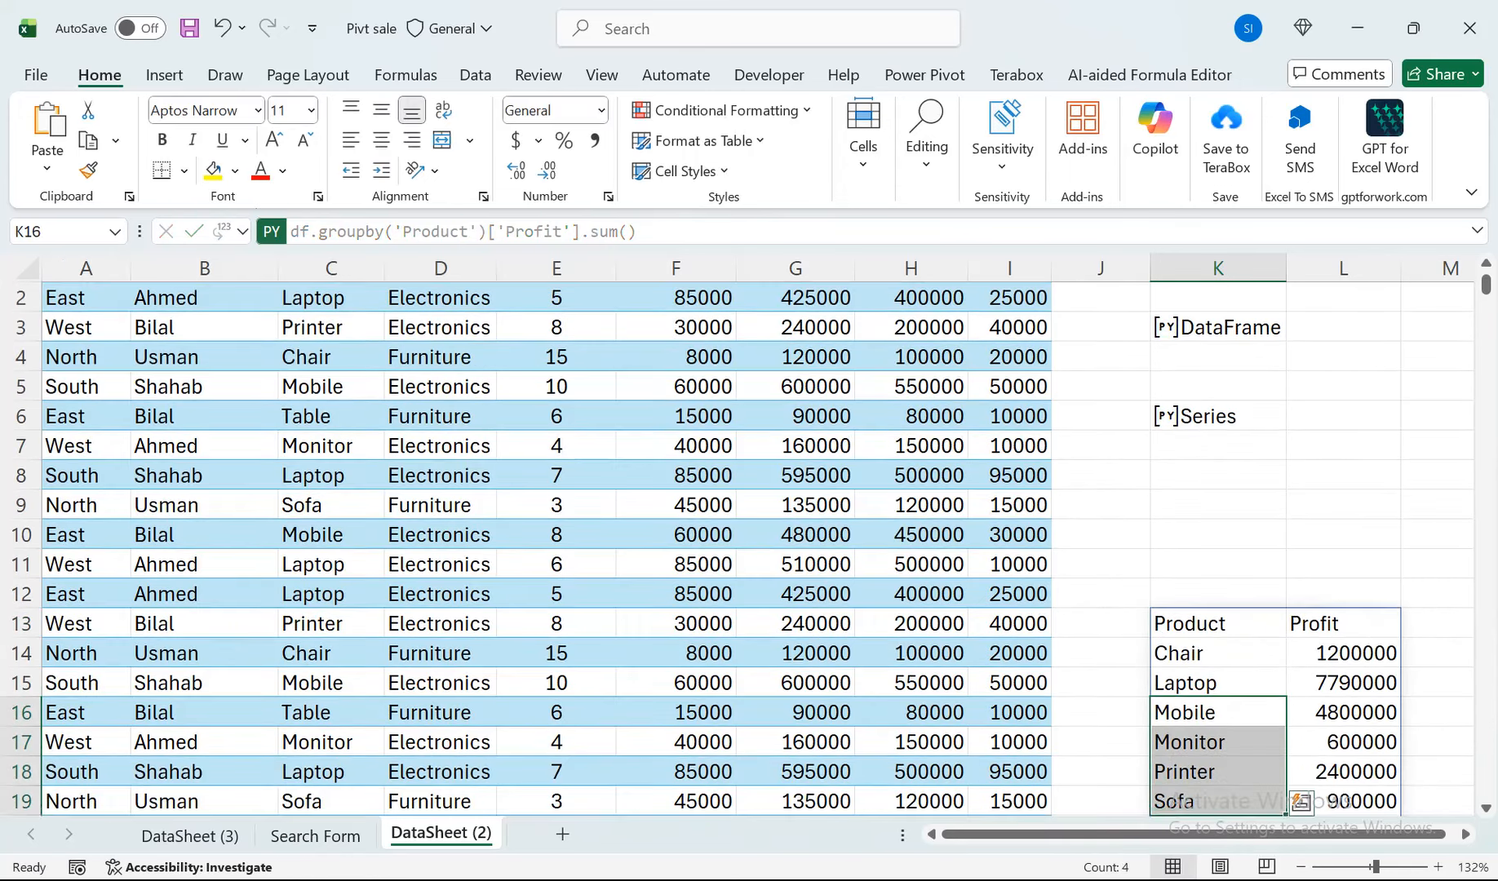
{"action": "left_click_drag", "start_coordinate": [1218, 654], "coordinate": [1218, 772]}
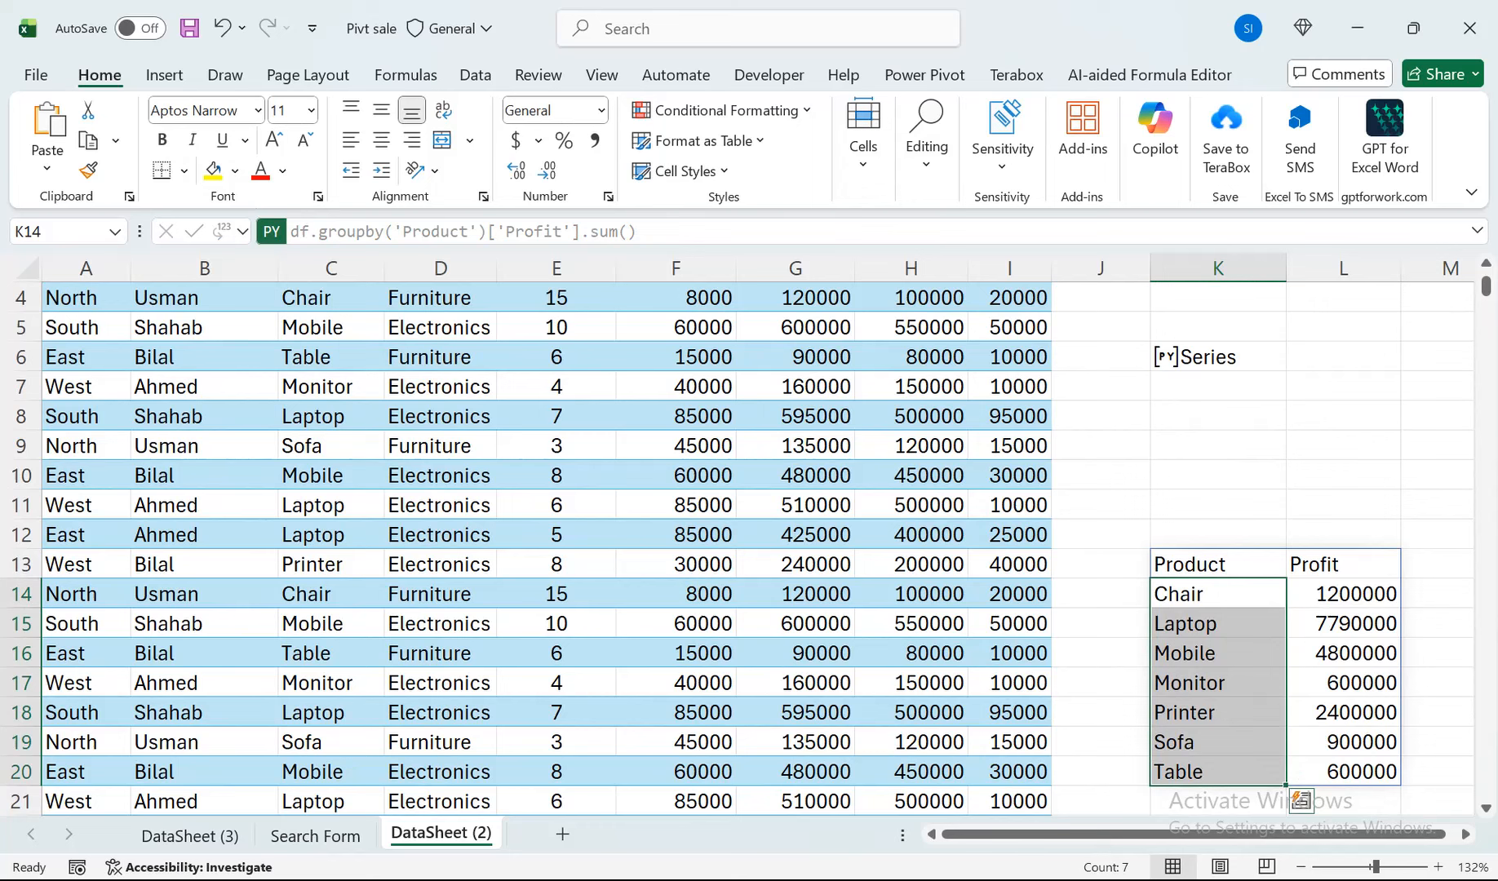
{"action": "left_click", "coordinate": [1219, 595]}
{"action": "left_click", "coordinate": [1218, 565]}
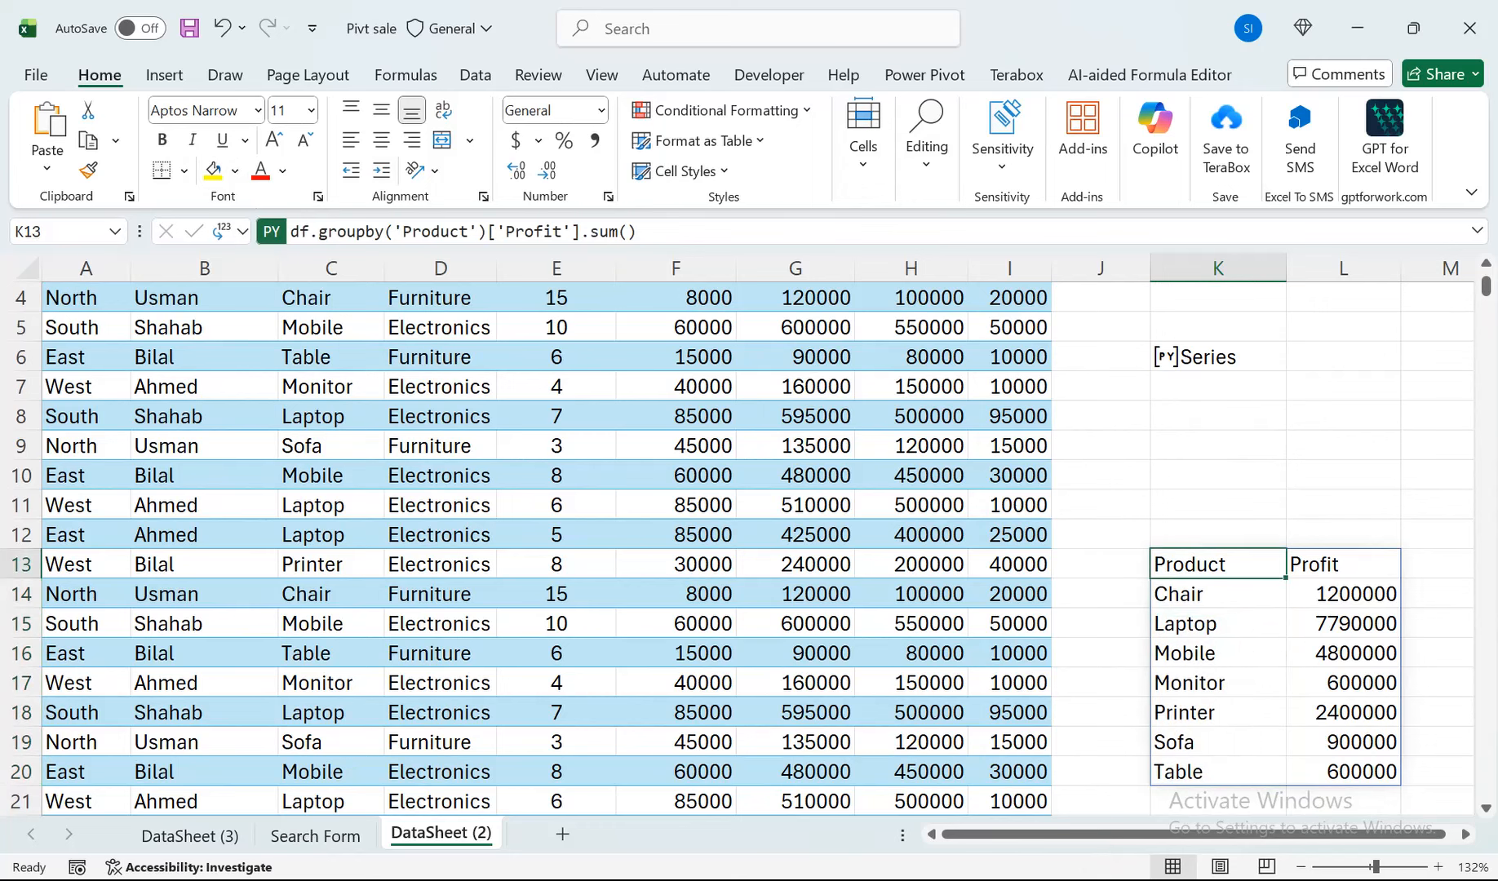
{"action": "left_click", "coordinate": [229, 231]}
{"action": "left_click", "coordinate": [277, 301]}
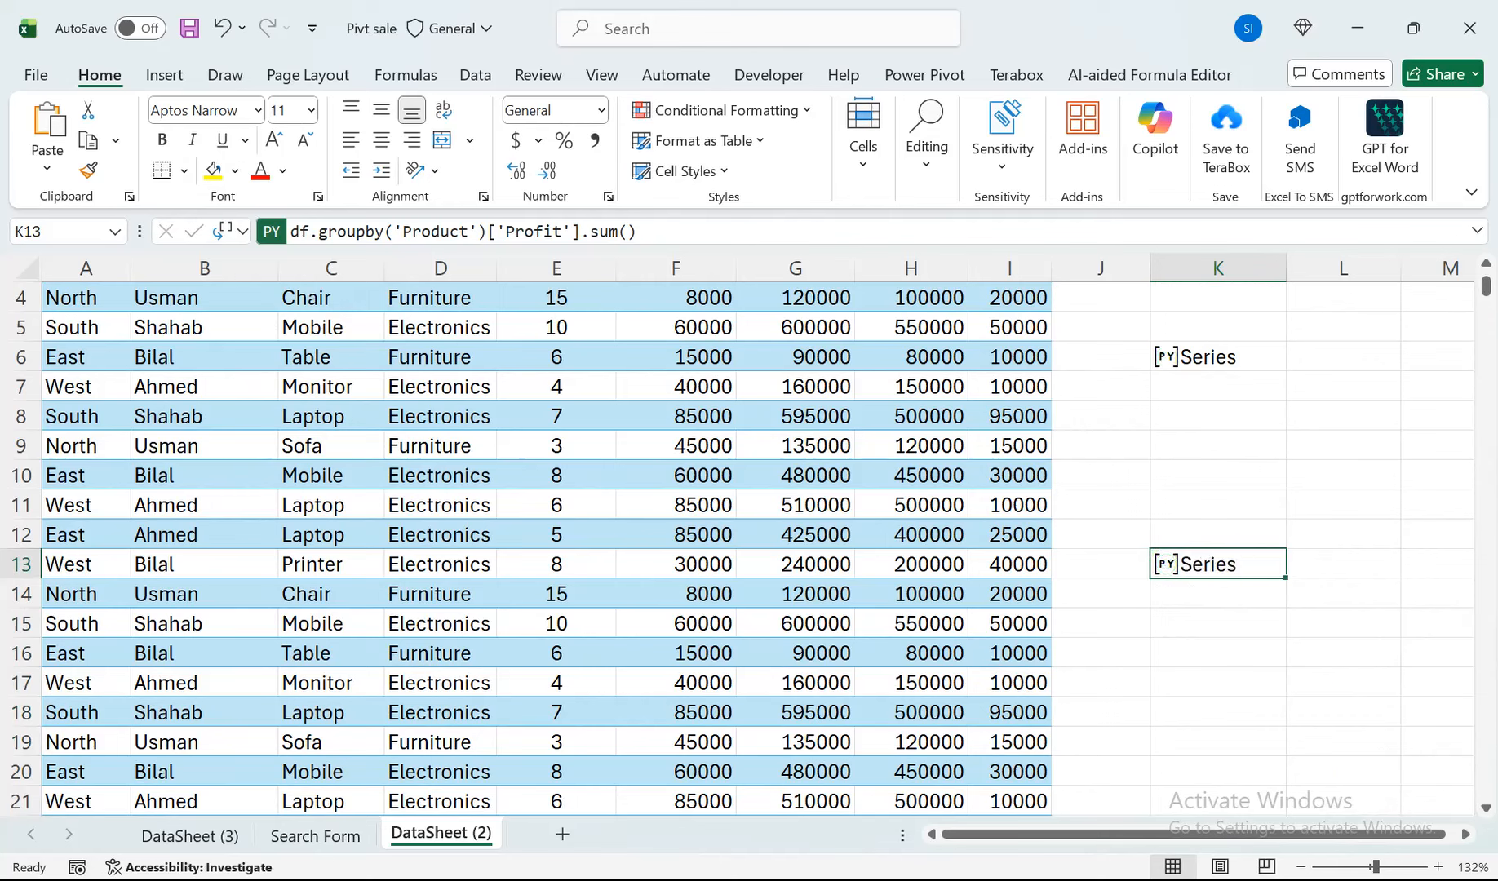
{"action": "left_click", "coordinate": [1167, 565]}
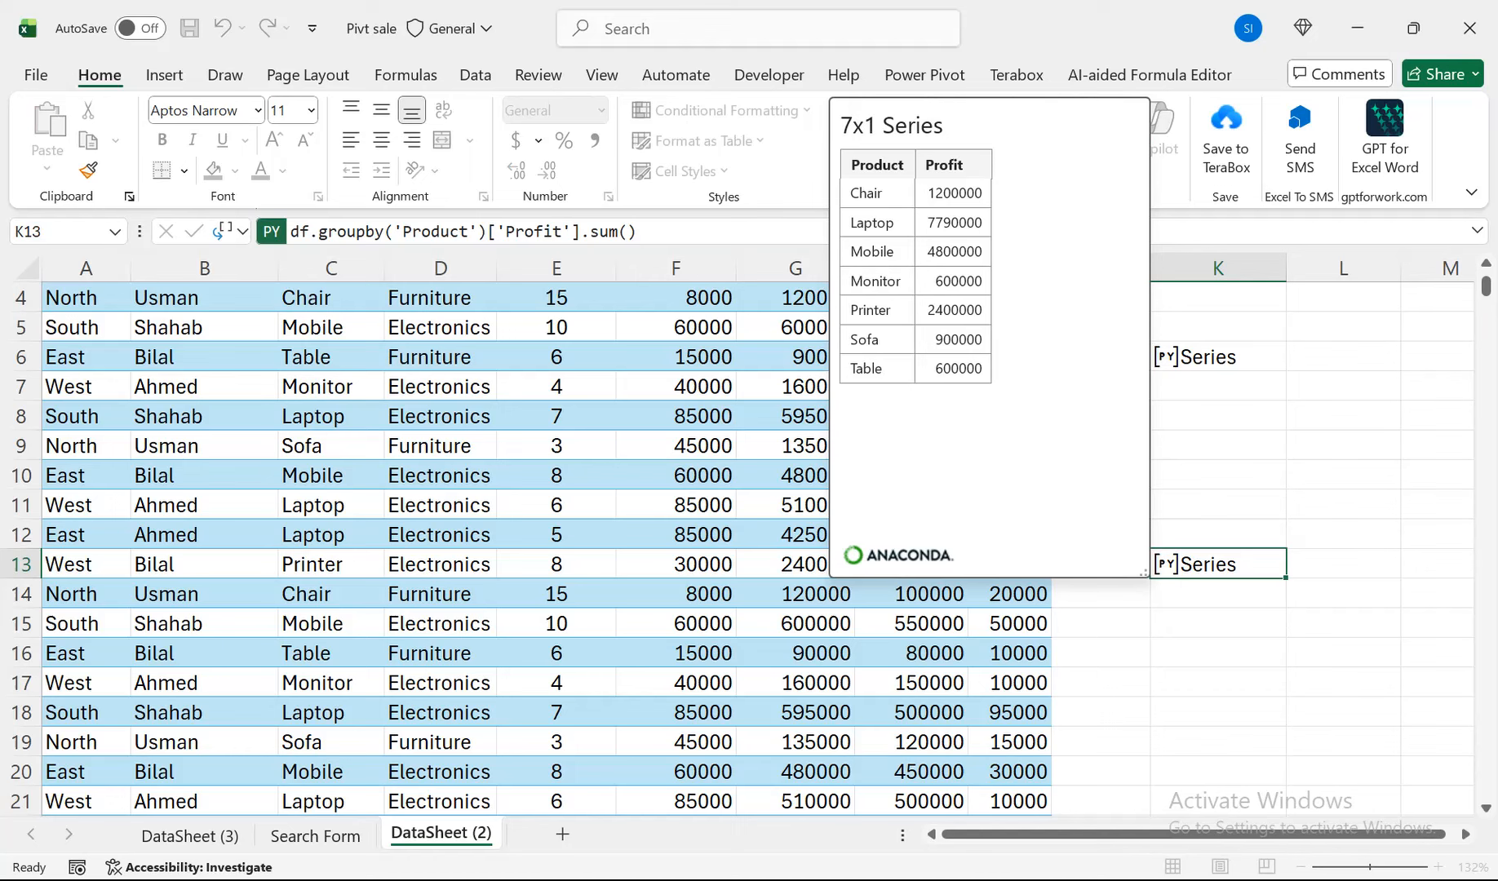
{"action": "key", "text": "Escape"}
{"action": "left_click", "coordinate": [1218, 476]}
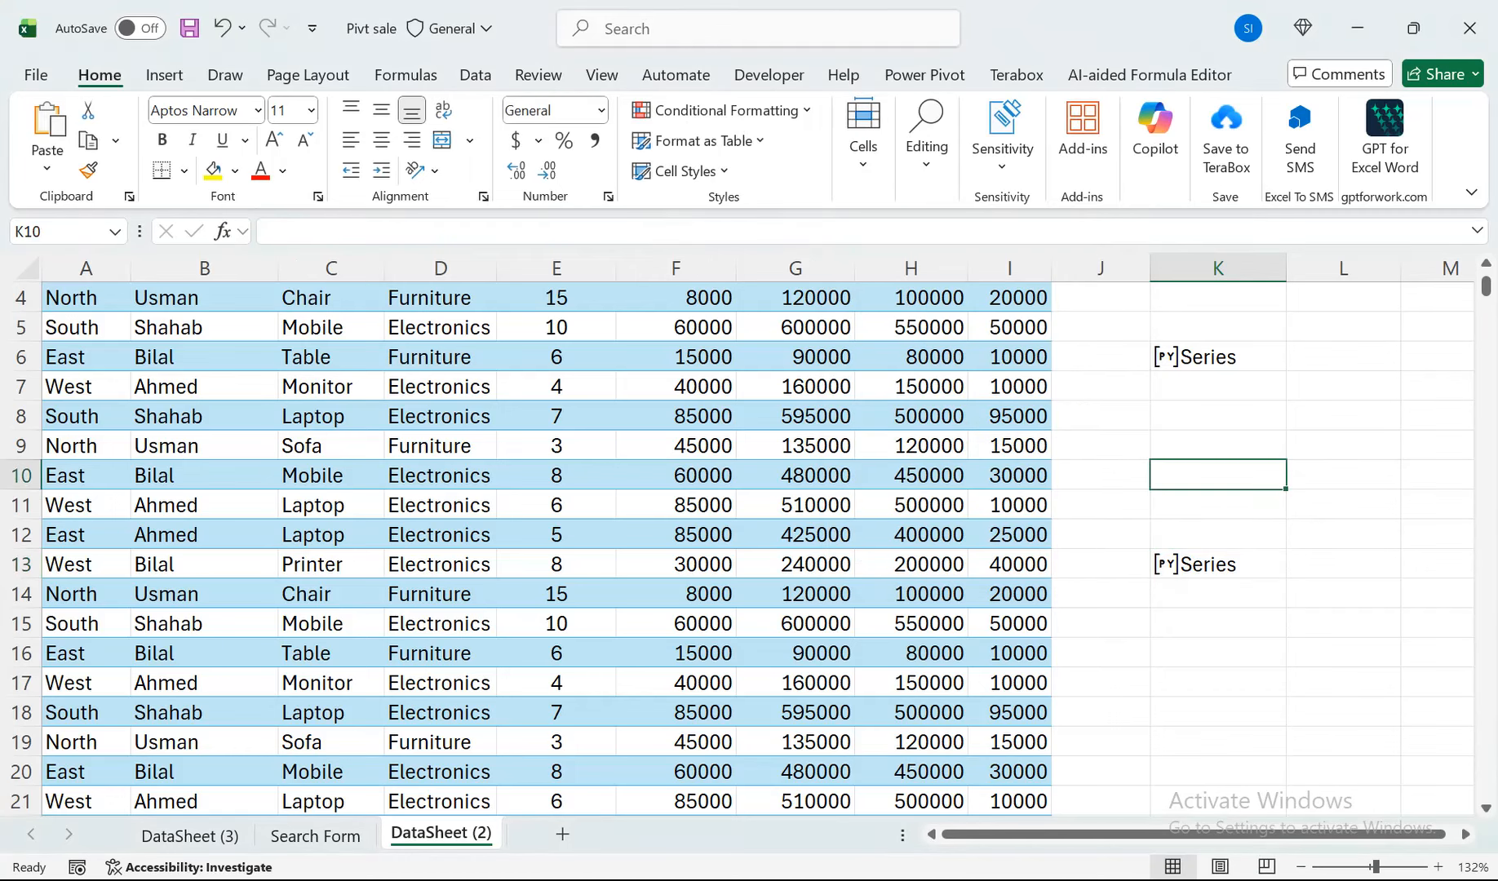
{"action": "left_click", "coordinate": [1218, 416]}
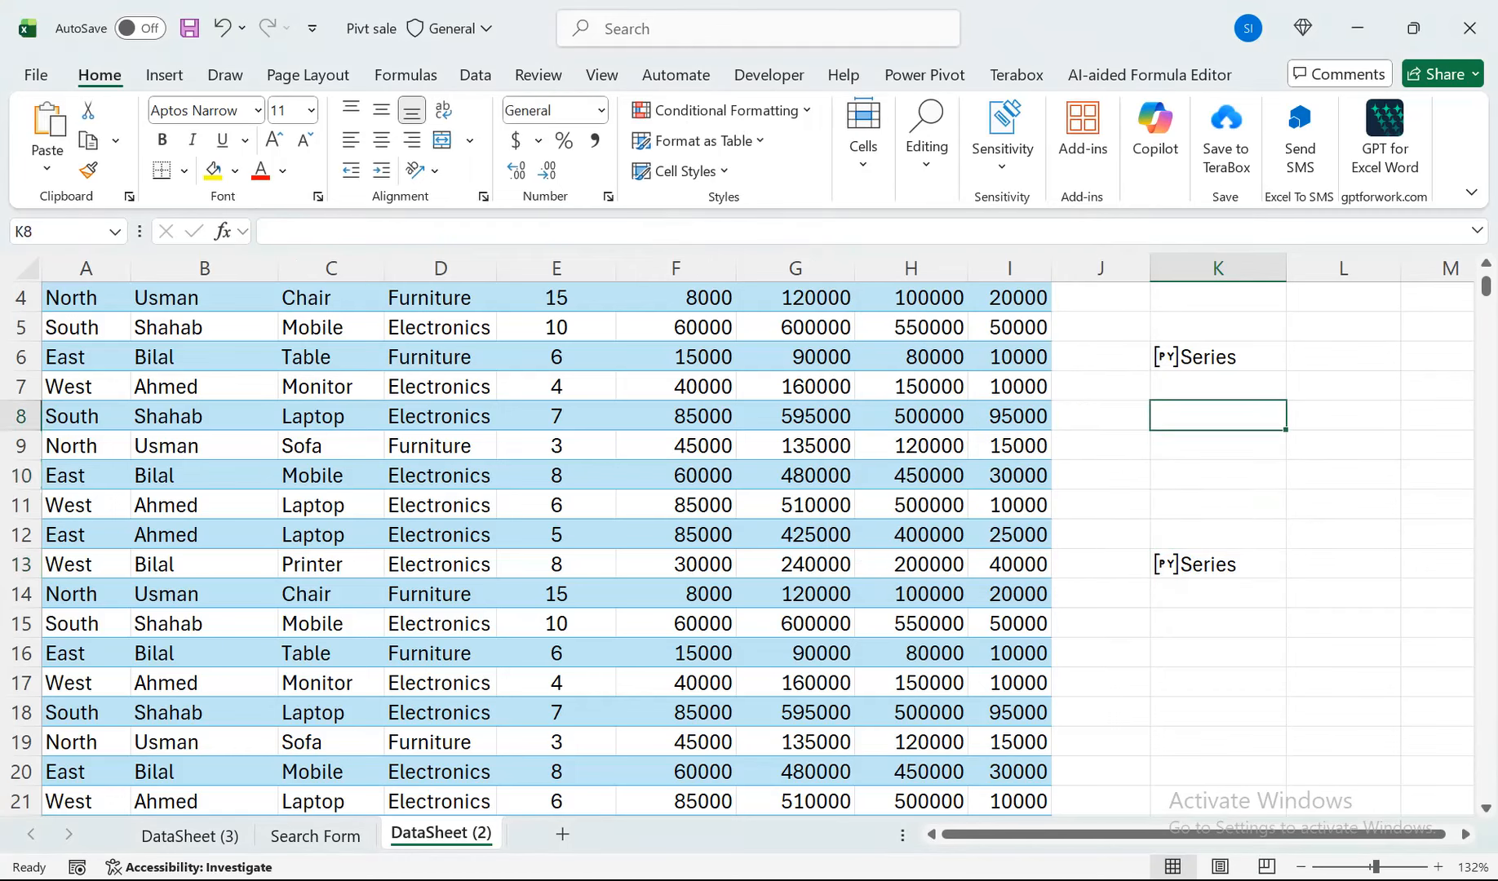
{"action": "left_click", "coordinate": [1218, 683]}
{"action": "left_click", "coordinate": [1219, 654]}
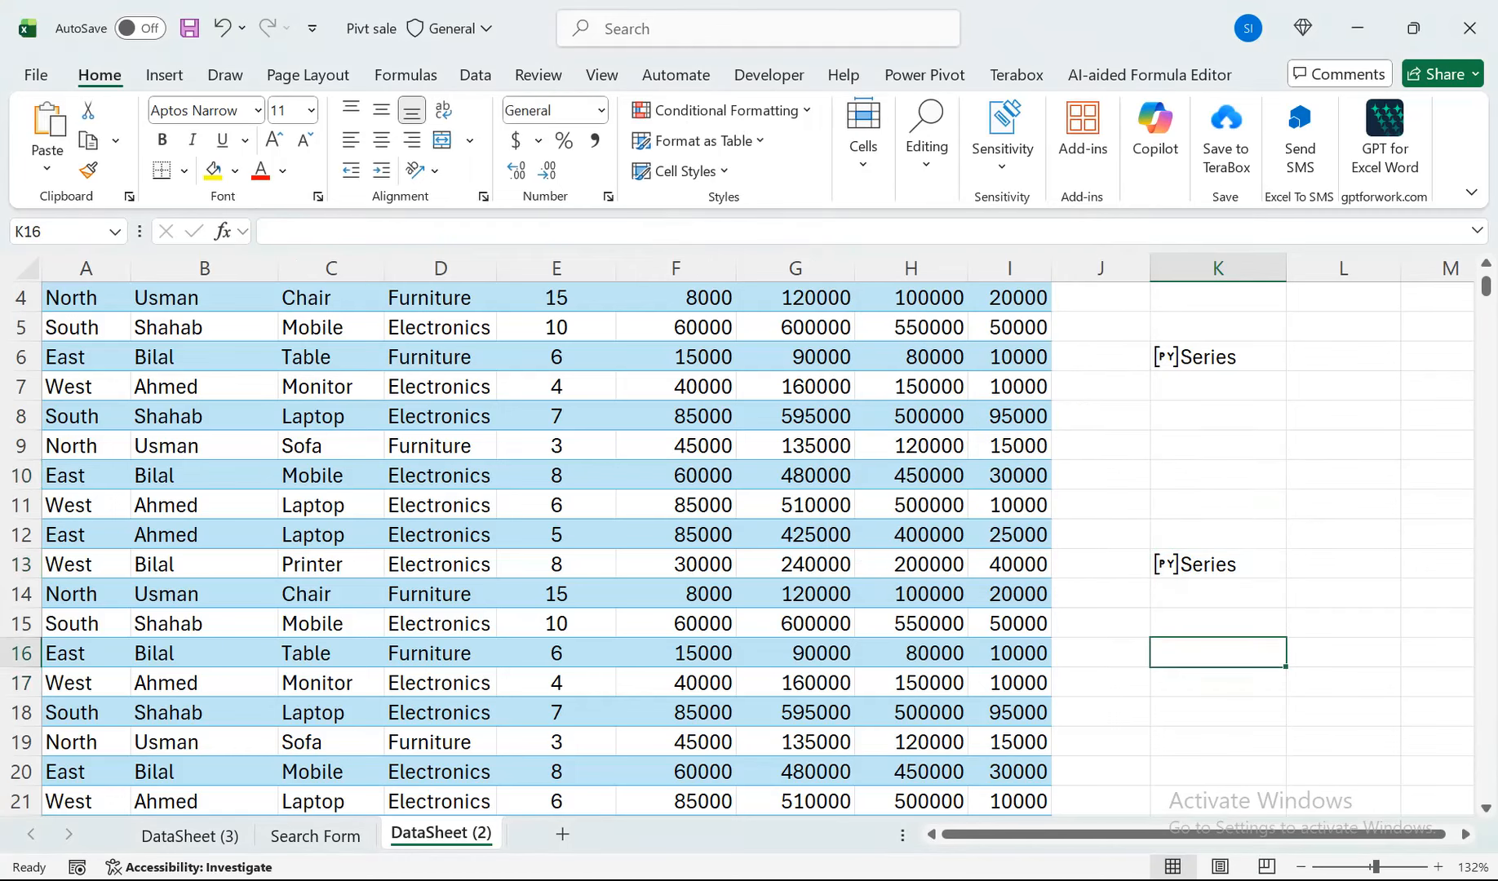
{"action": "left_click_drag", "start_coordinate": [556, 386], "coordinate": [557, 290]}
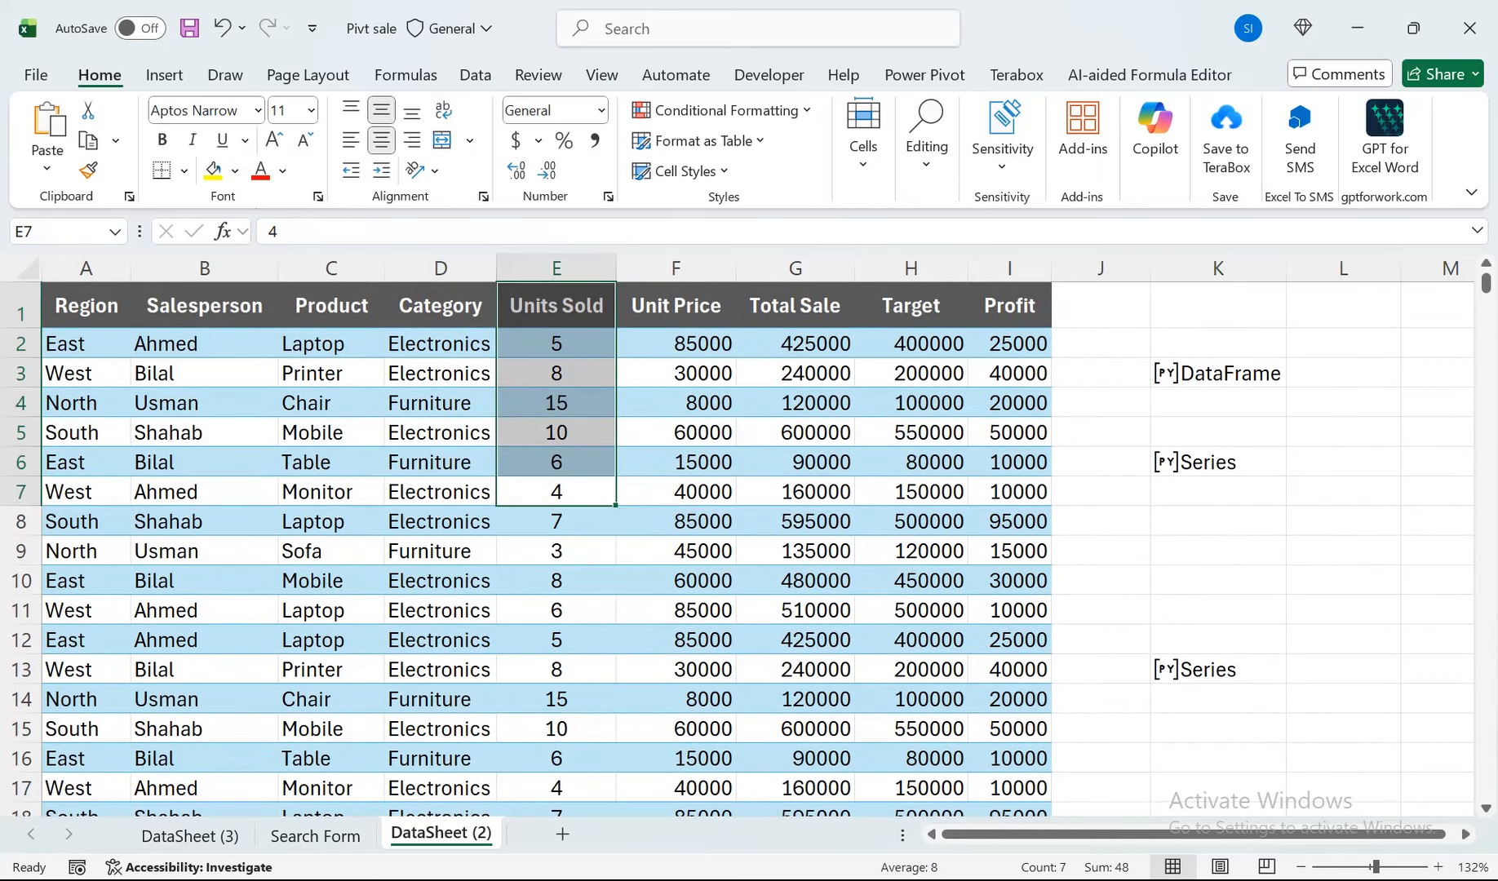
{"action": "left_click", "coordinate": [1218, 758]}
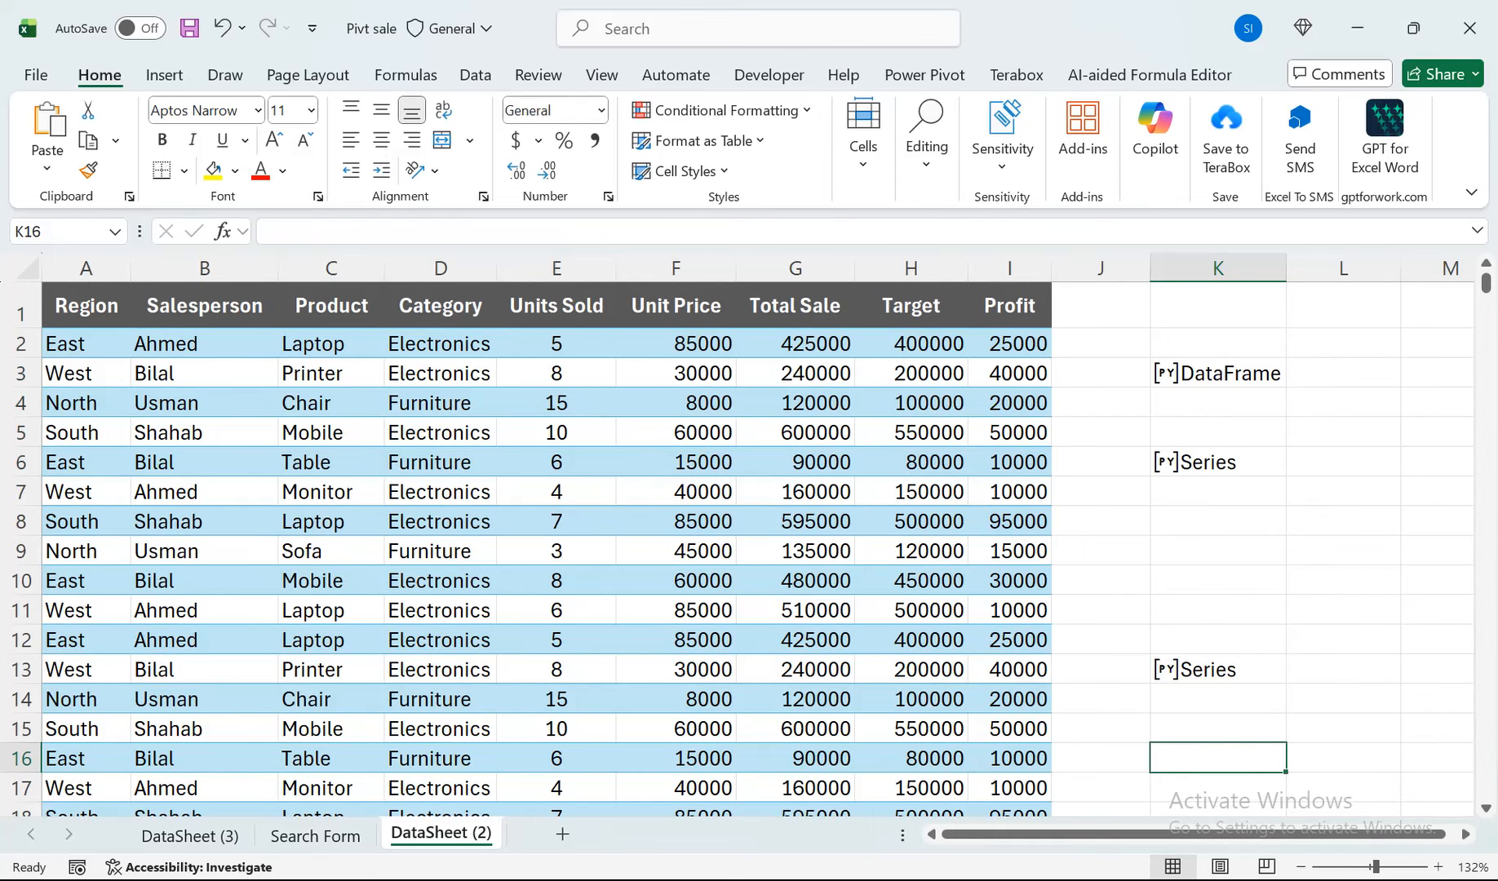
In K13's Python code, open a list bracket inside groupby and replace the 'Product' grouping column with 'Region'.
{"action": "left_click", "coordinate": [1166, 670]}
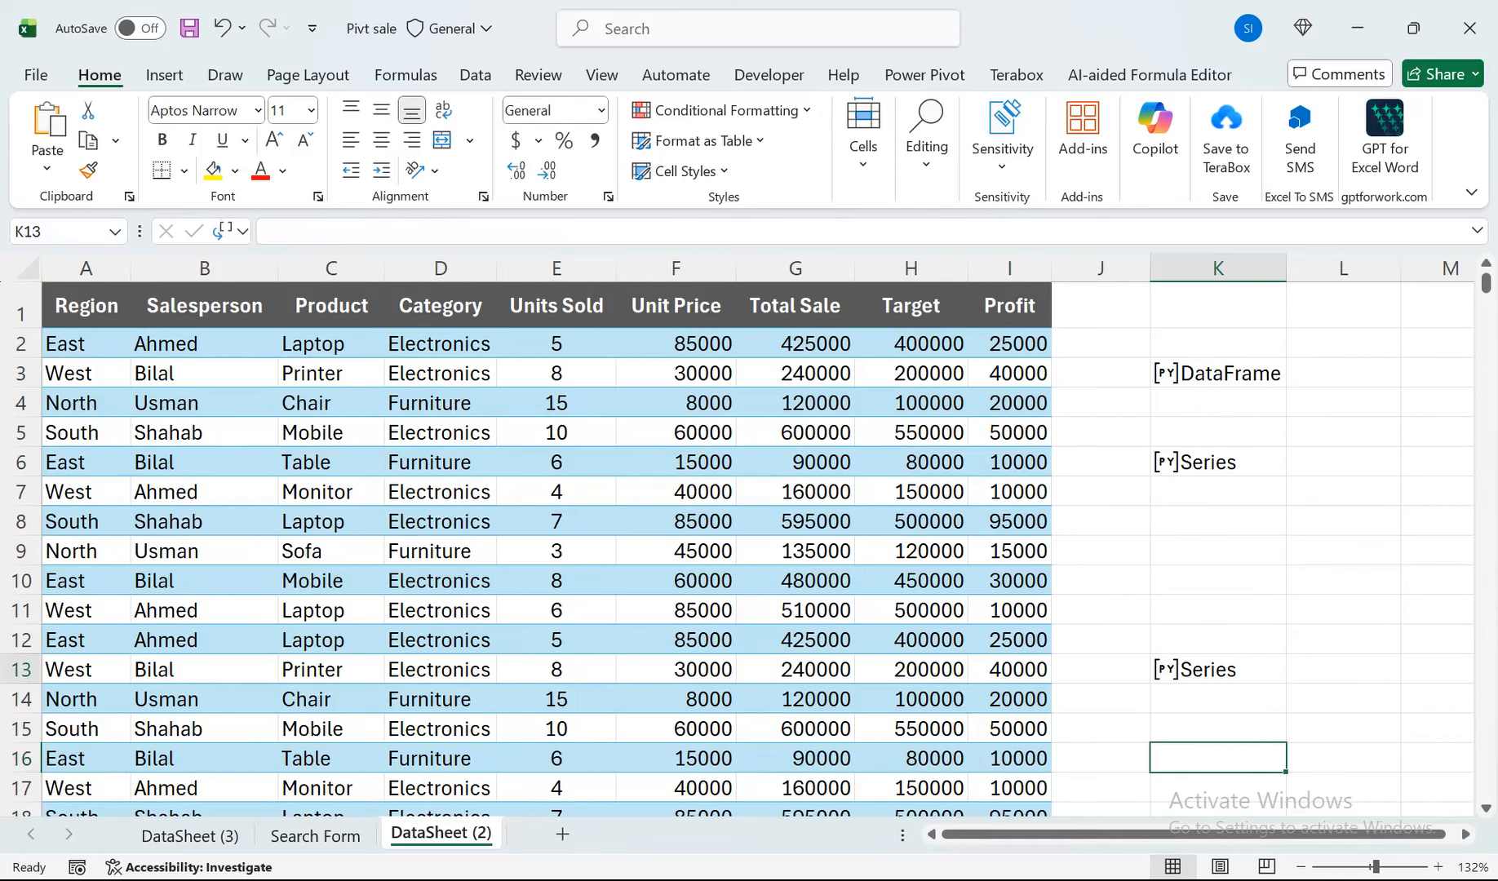
{"action": "key", "text": "Escape"}
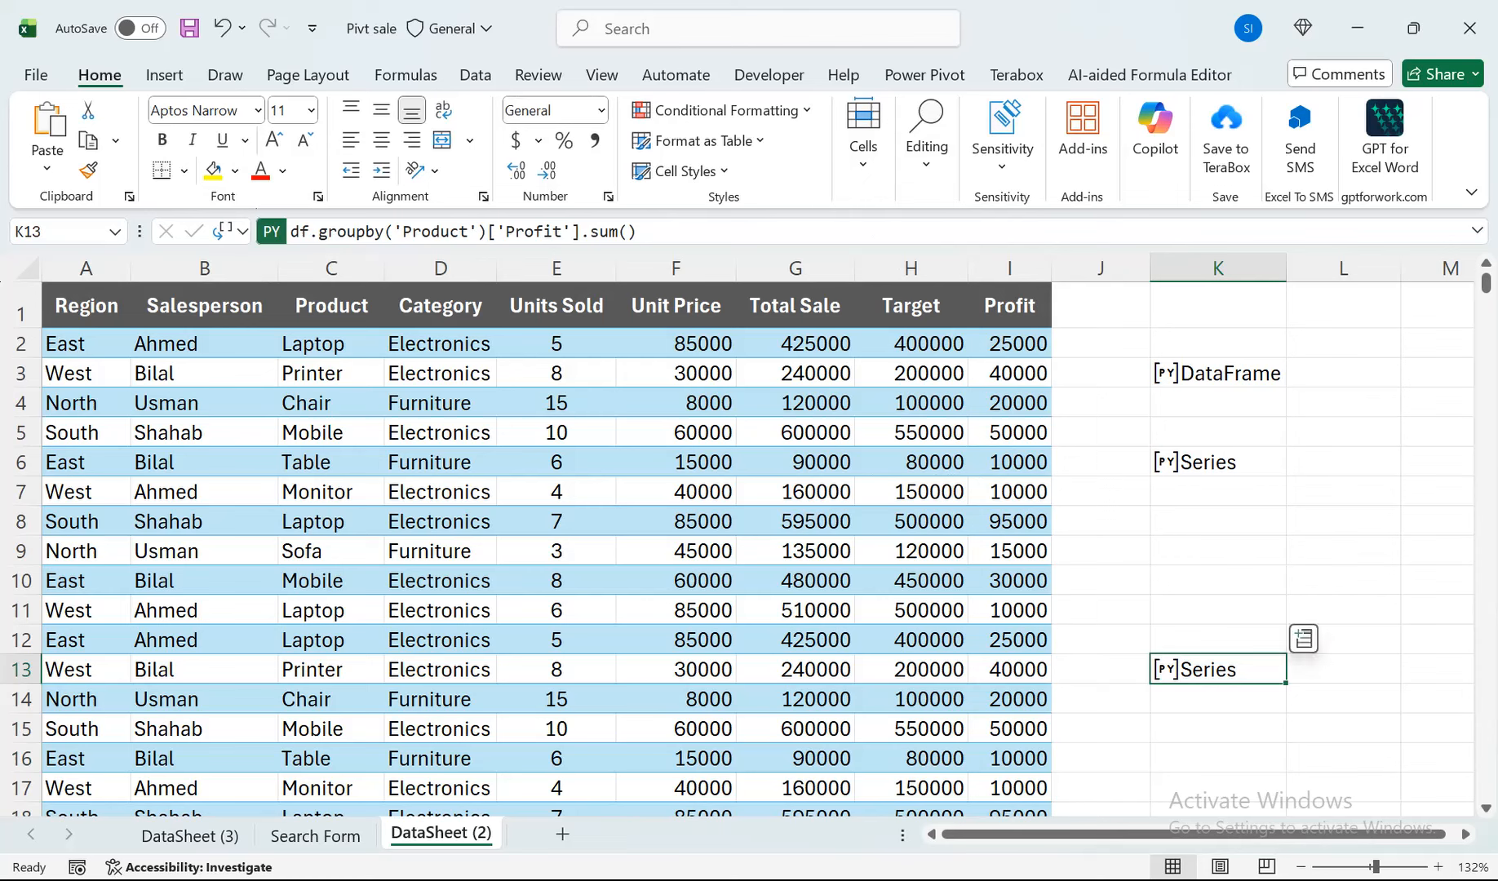
{"action": "key", "text": "F2"}
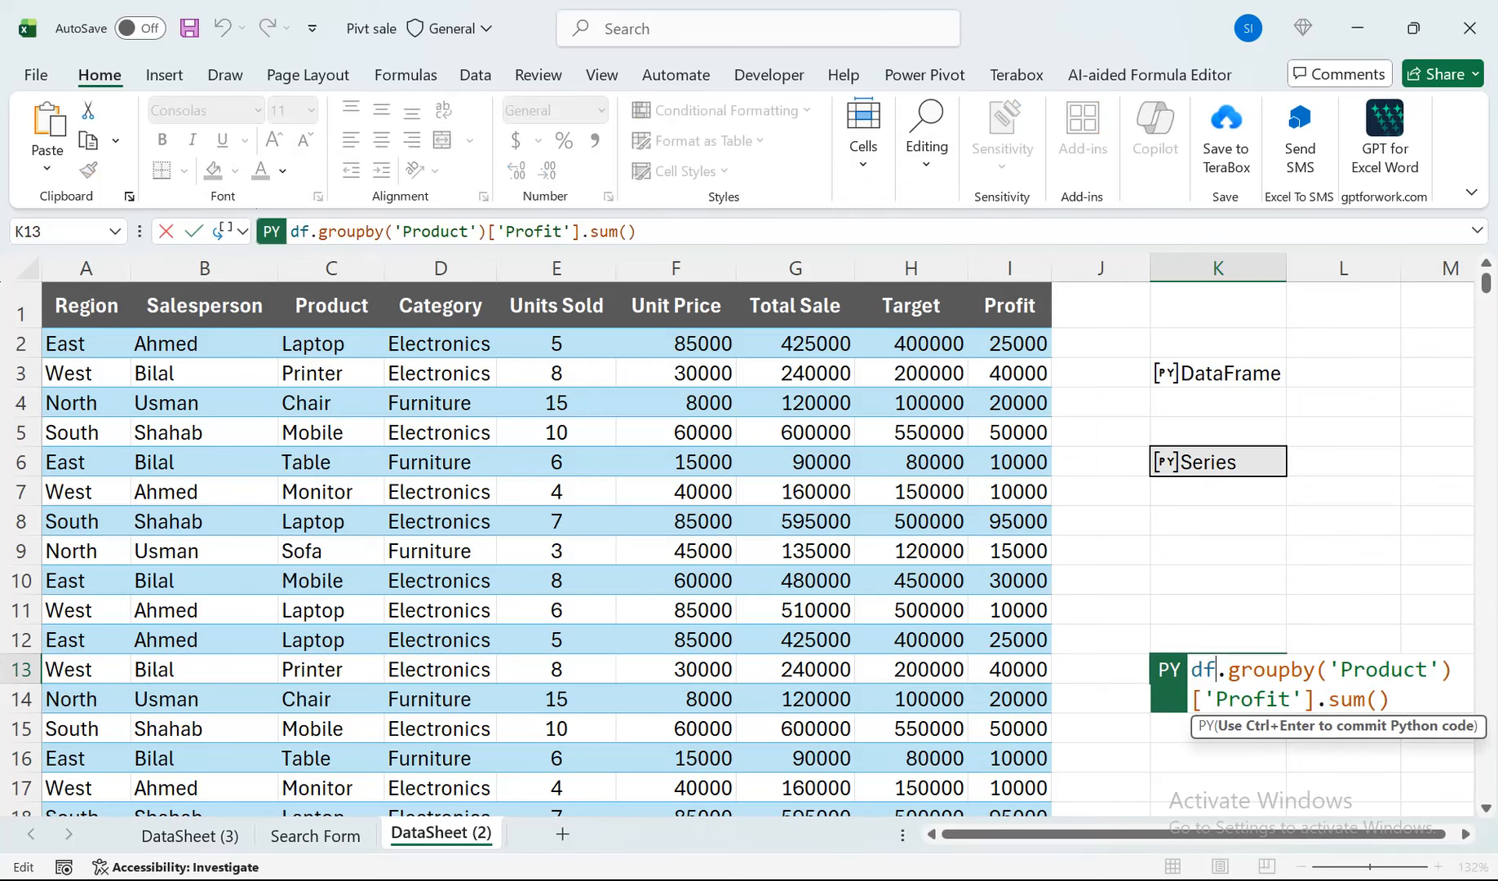
{"action": "left_click", "coordinate": [1328, 670]}
{"action": "type", "text": "["}
{"action": "left_click_drag", "start_coordinate": [1441, 670], "coordinate": [1353, 670]}
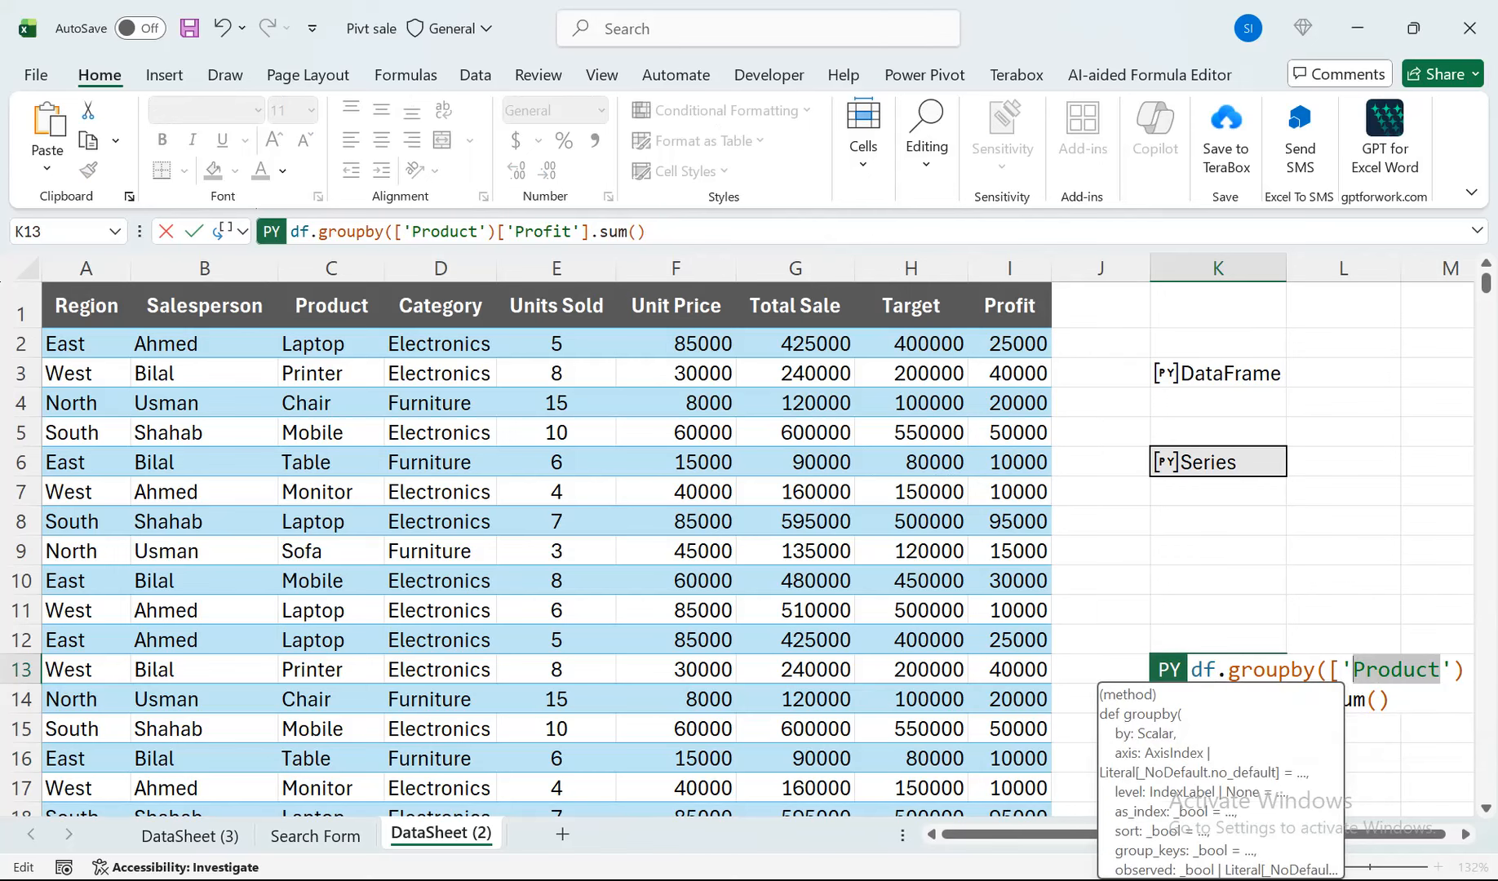
{"action": "type", "text": "Region'"}
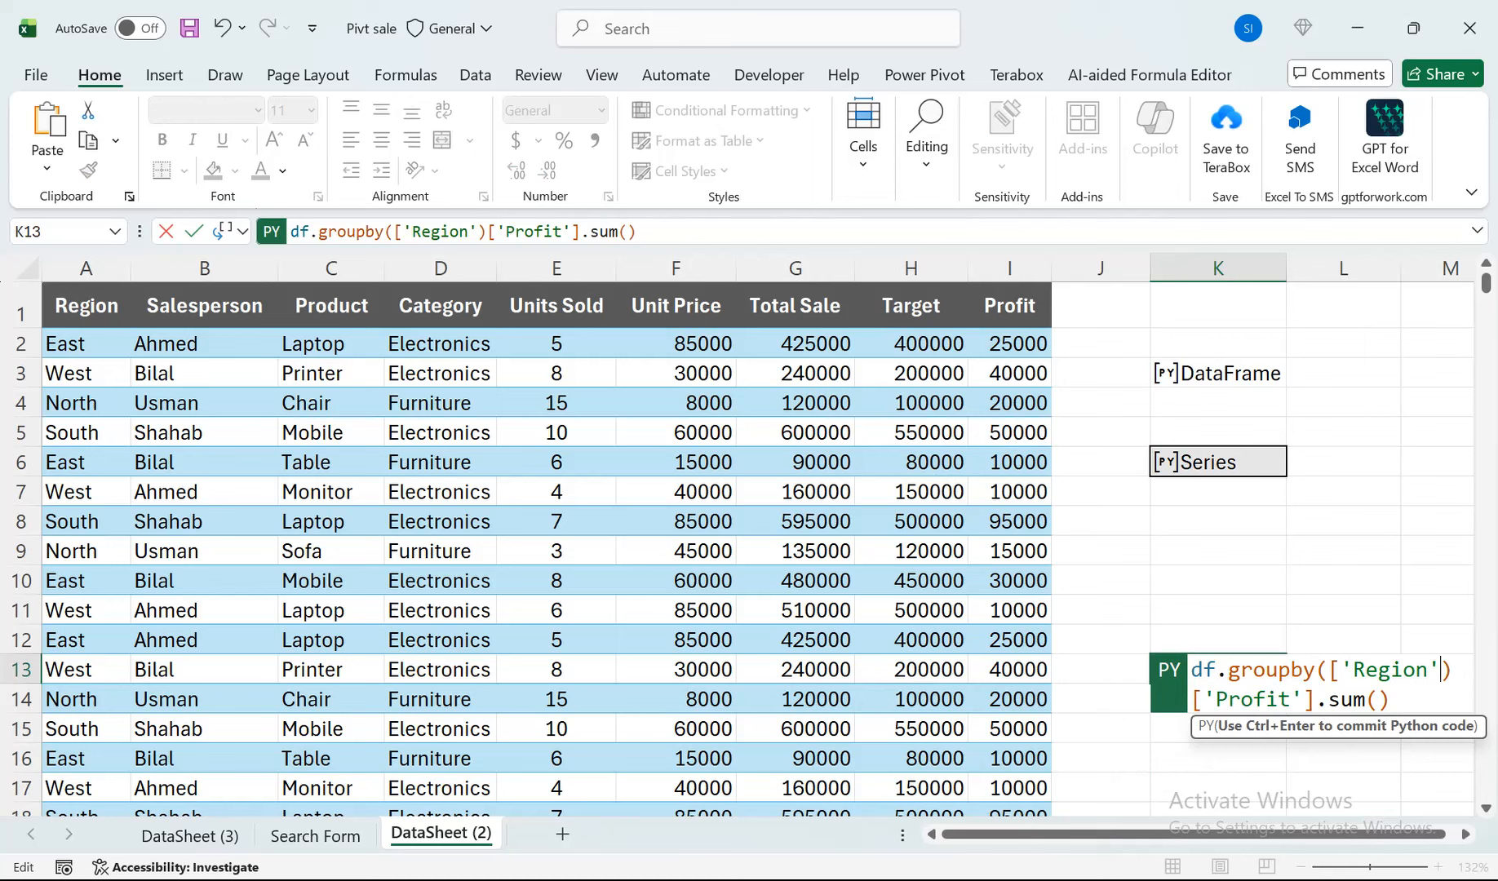
{"action": "type", "text": ",\""}
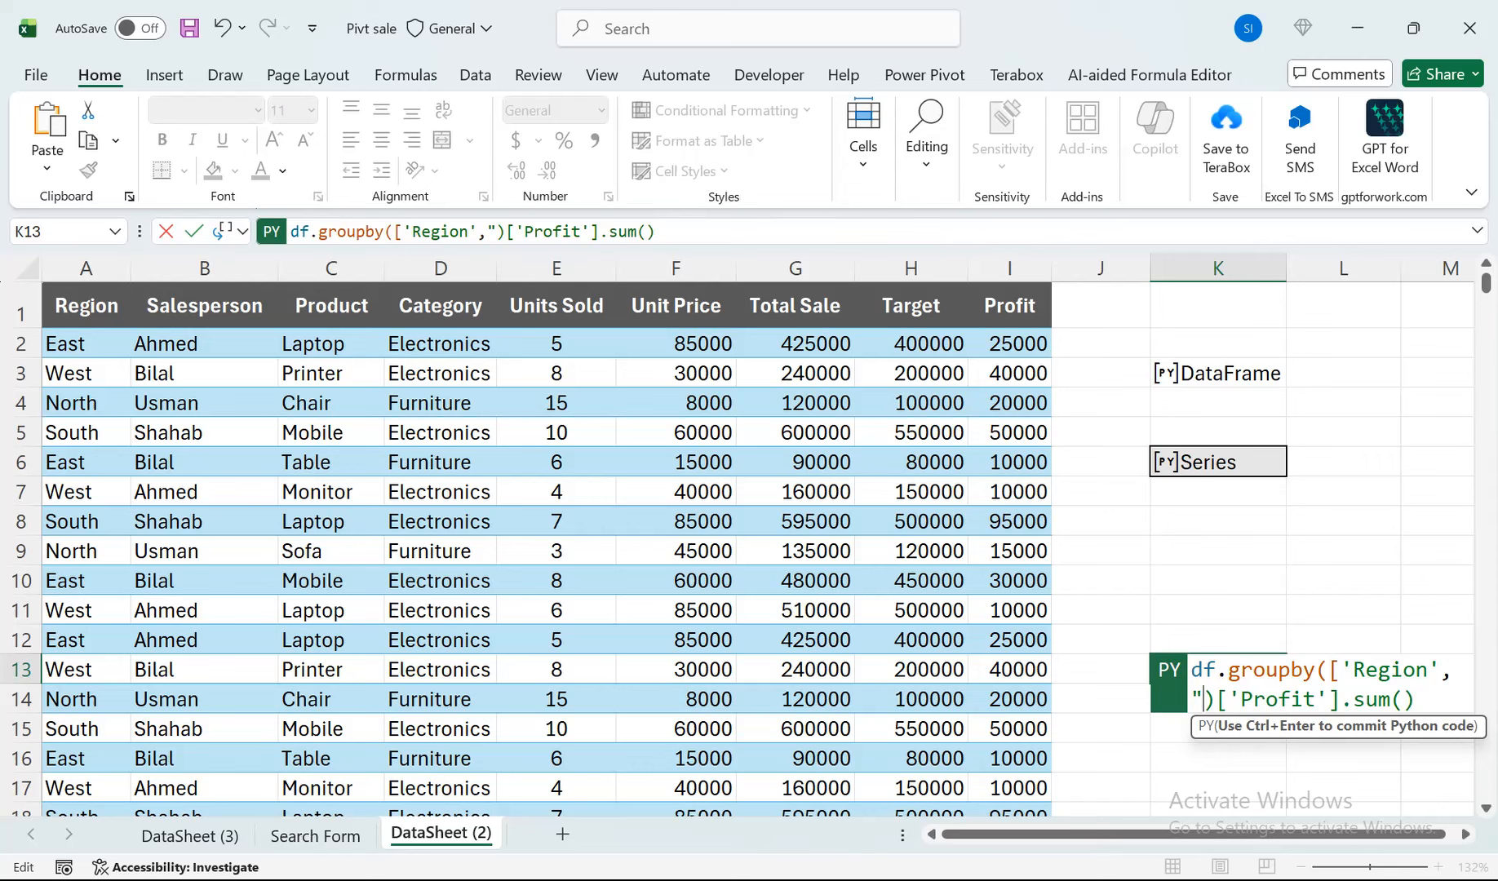
{"action": "type", "text": "Catego"}
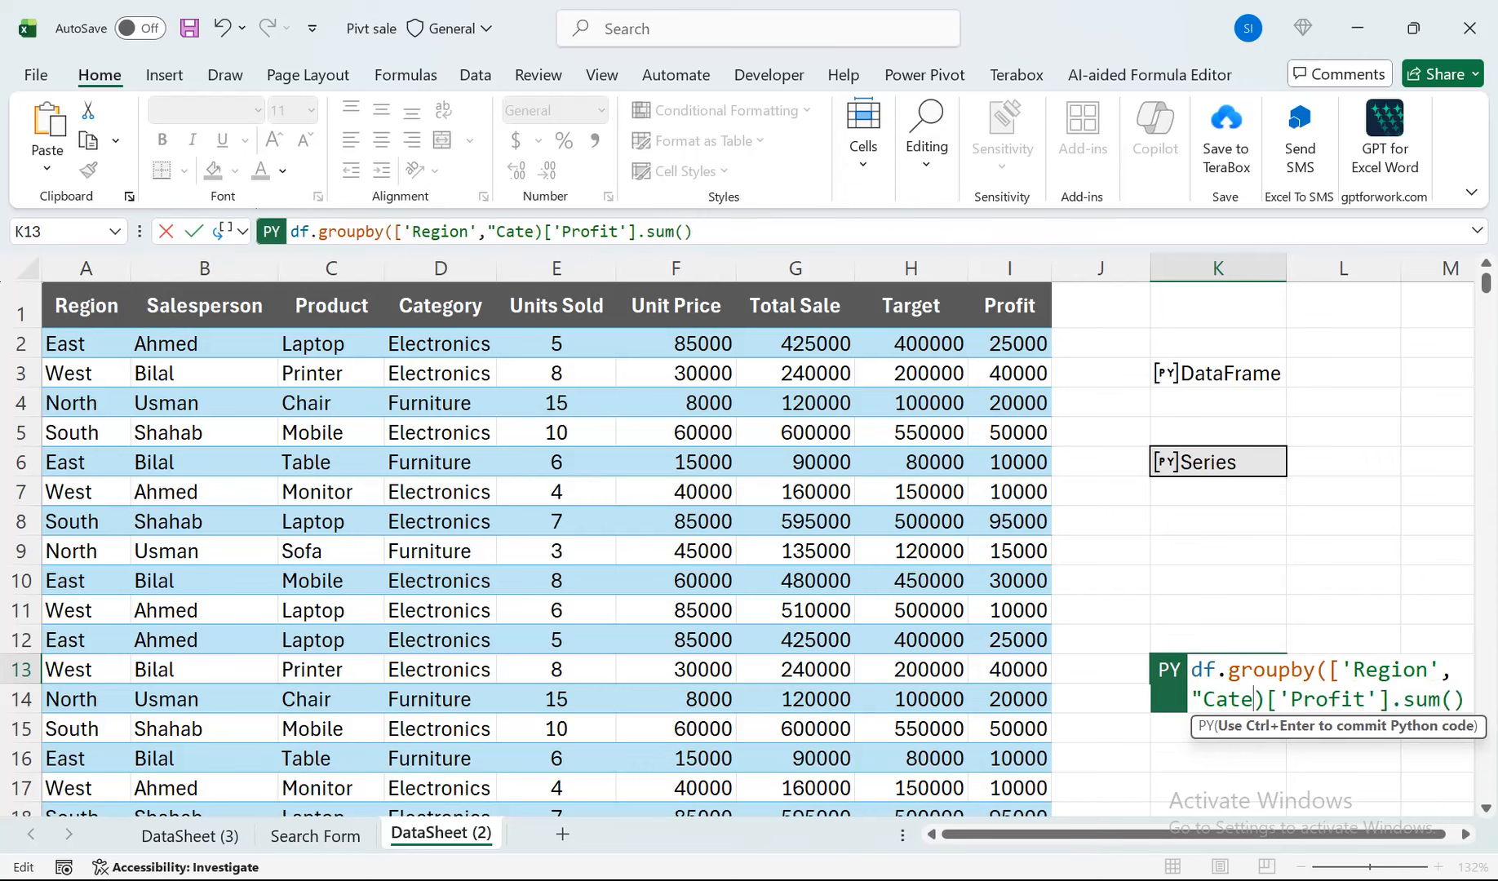
{"action": "type", "text": "ry"}
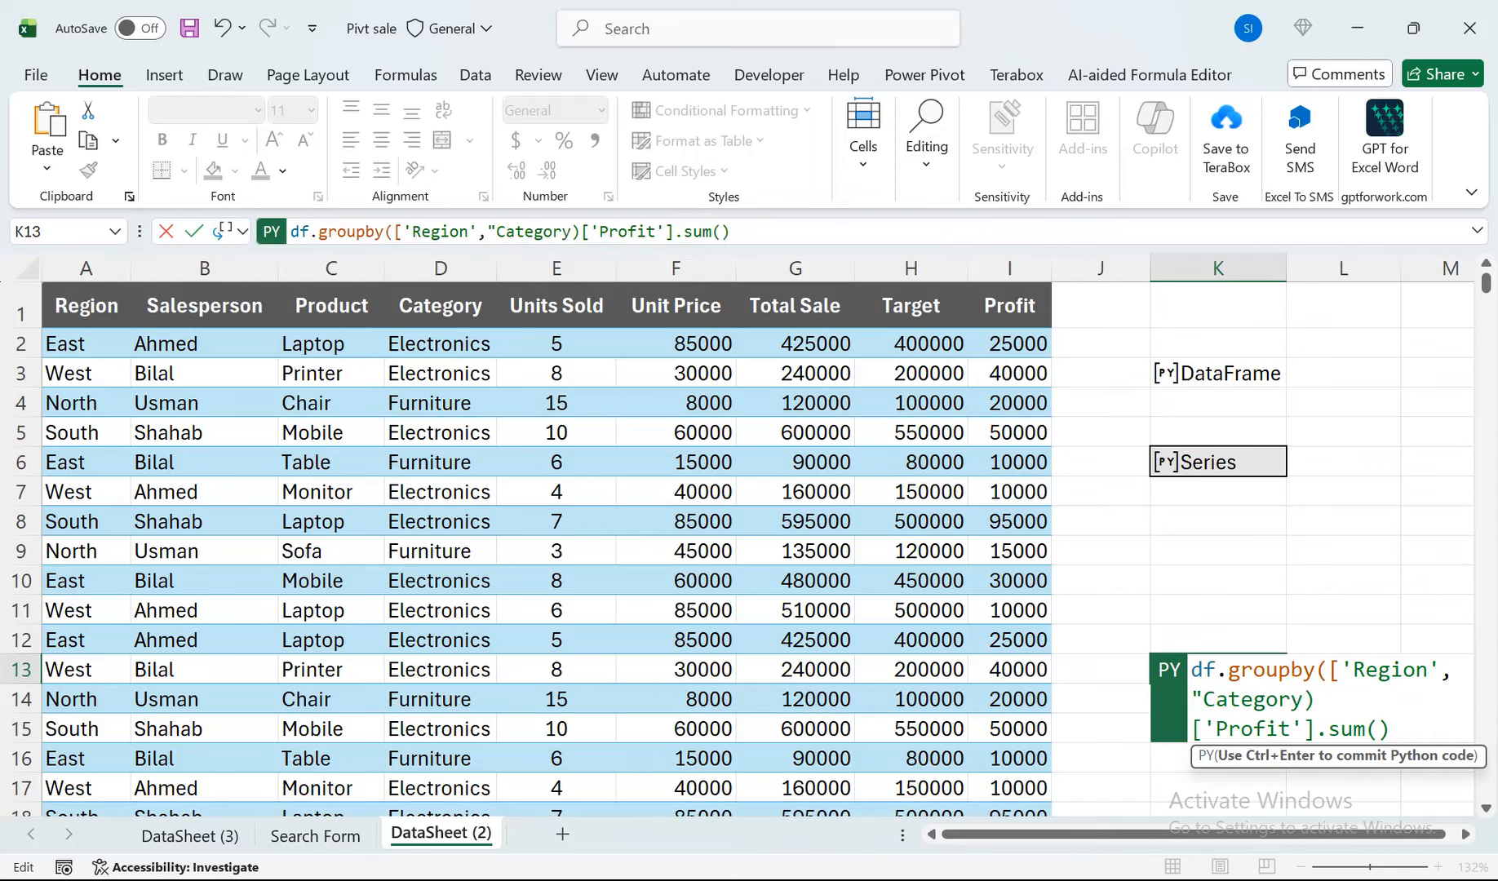
{"action": "type", "text": "'"}
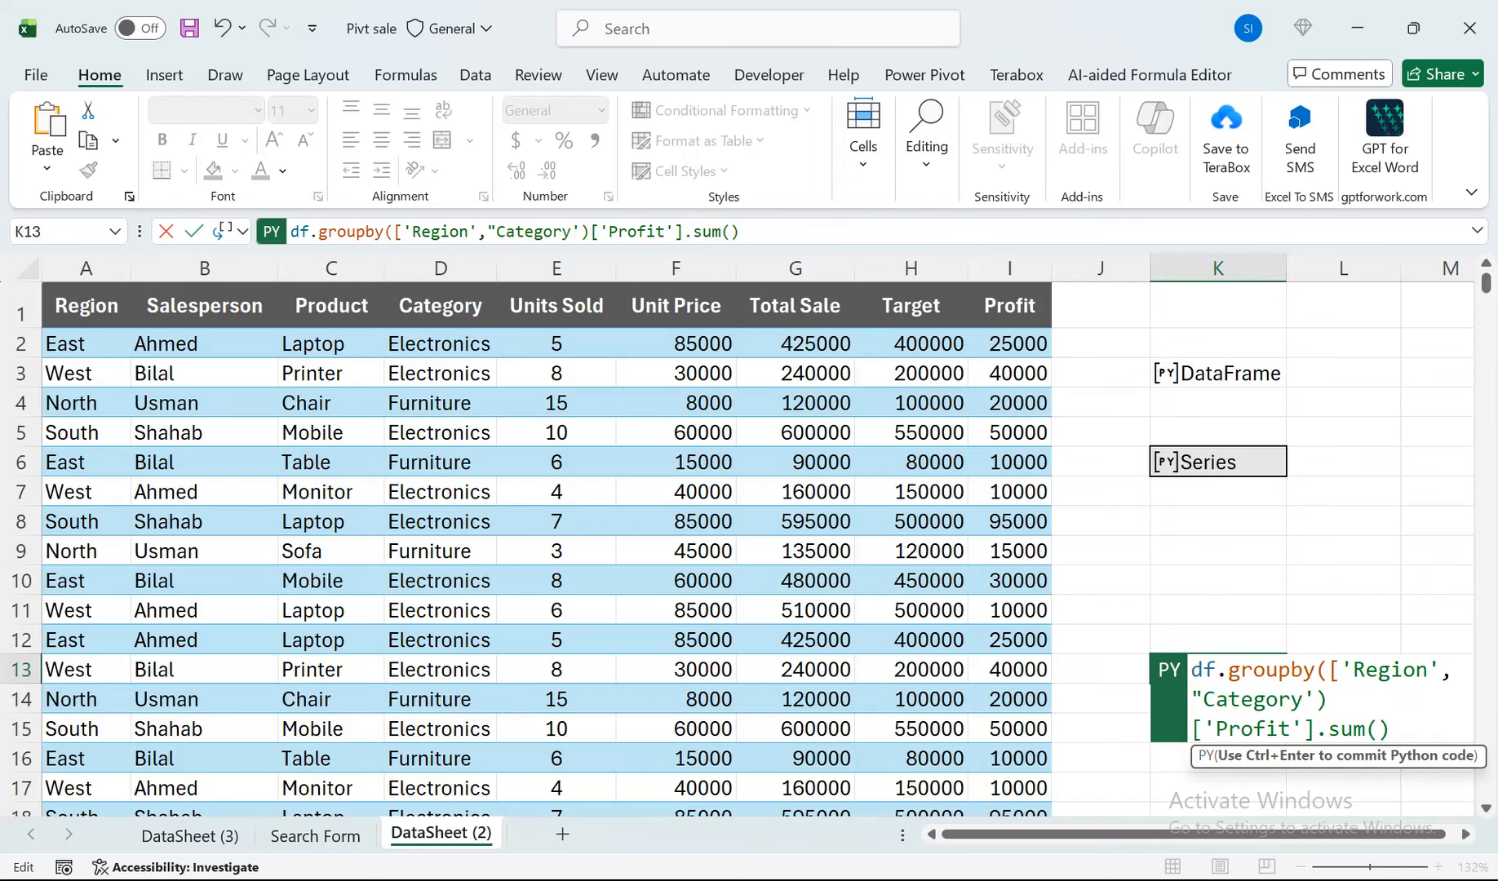
Add 'Category' in single quotes as the second grouping column after 'Region' in K13's groupby list.
{"action": "left_click", "coordinate": [1204, 700]}
{"action": "key", "text": "BackSpace"}
{"action": "type", "text": "'"}
Replace 'Profit' with 'Total Sale' as the summed column in K13's groupby code.
{"action": "left_click_drag", "start_coordinate": [1291, 729], "coordinate": [1217, 728]}
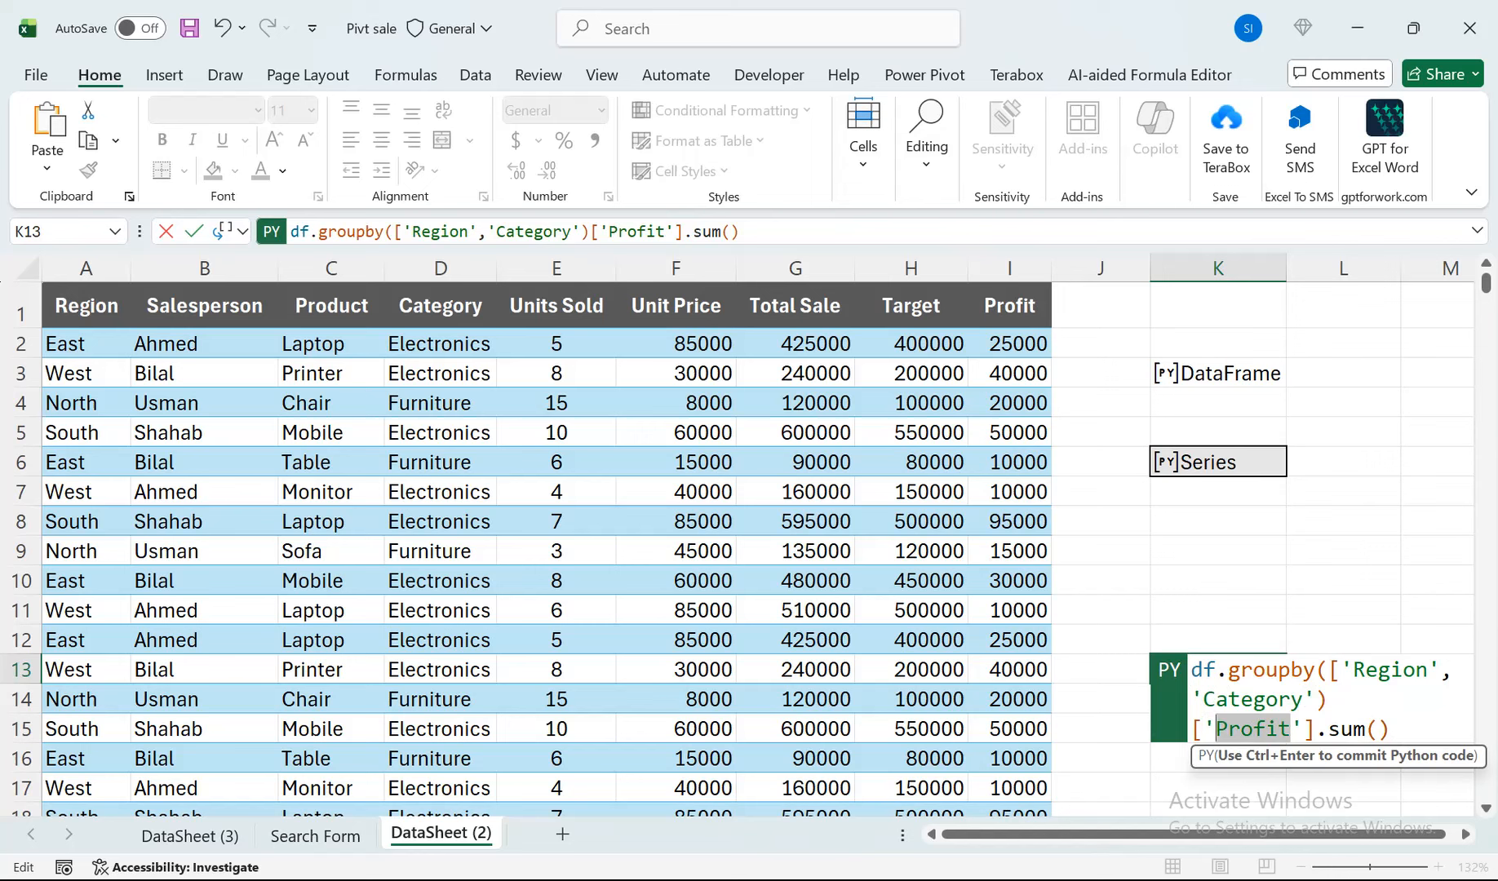
{"action": "type", "text": "Total "}
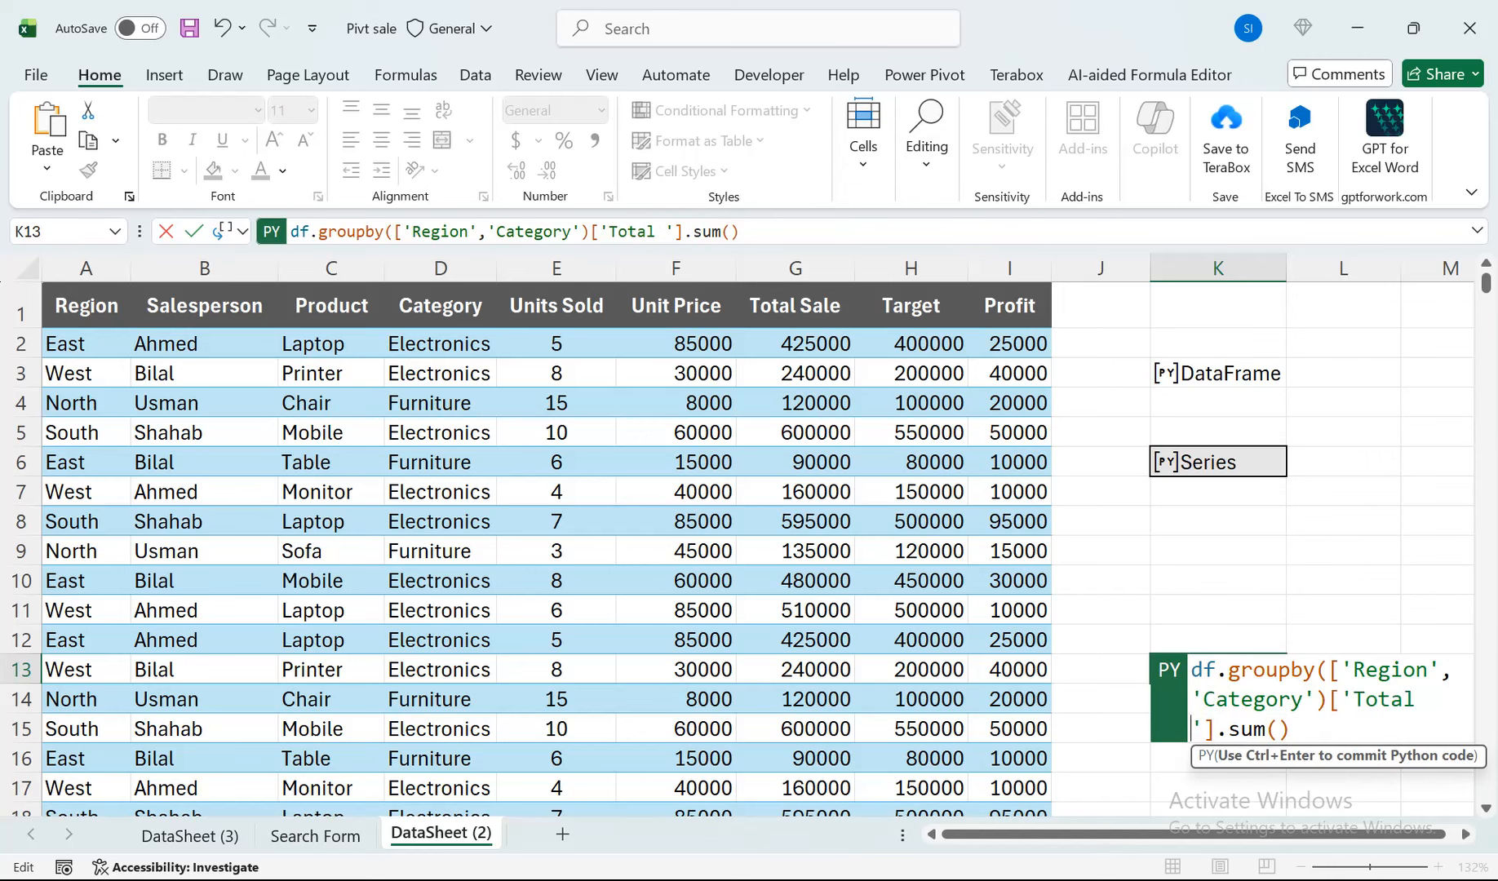
{"action": "type", "text": "Sale"}
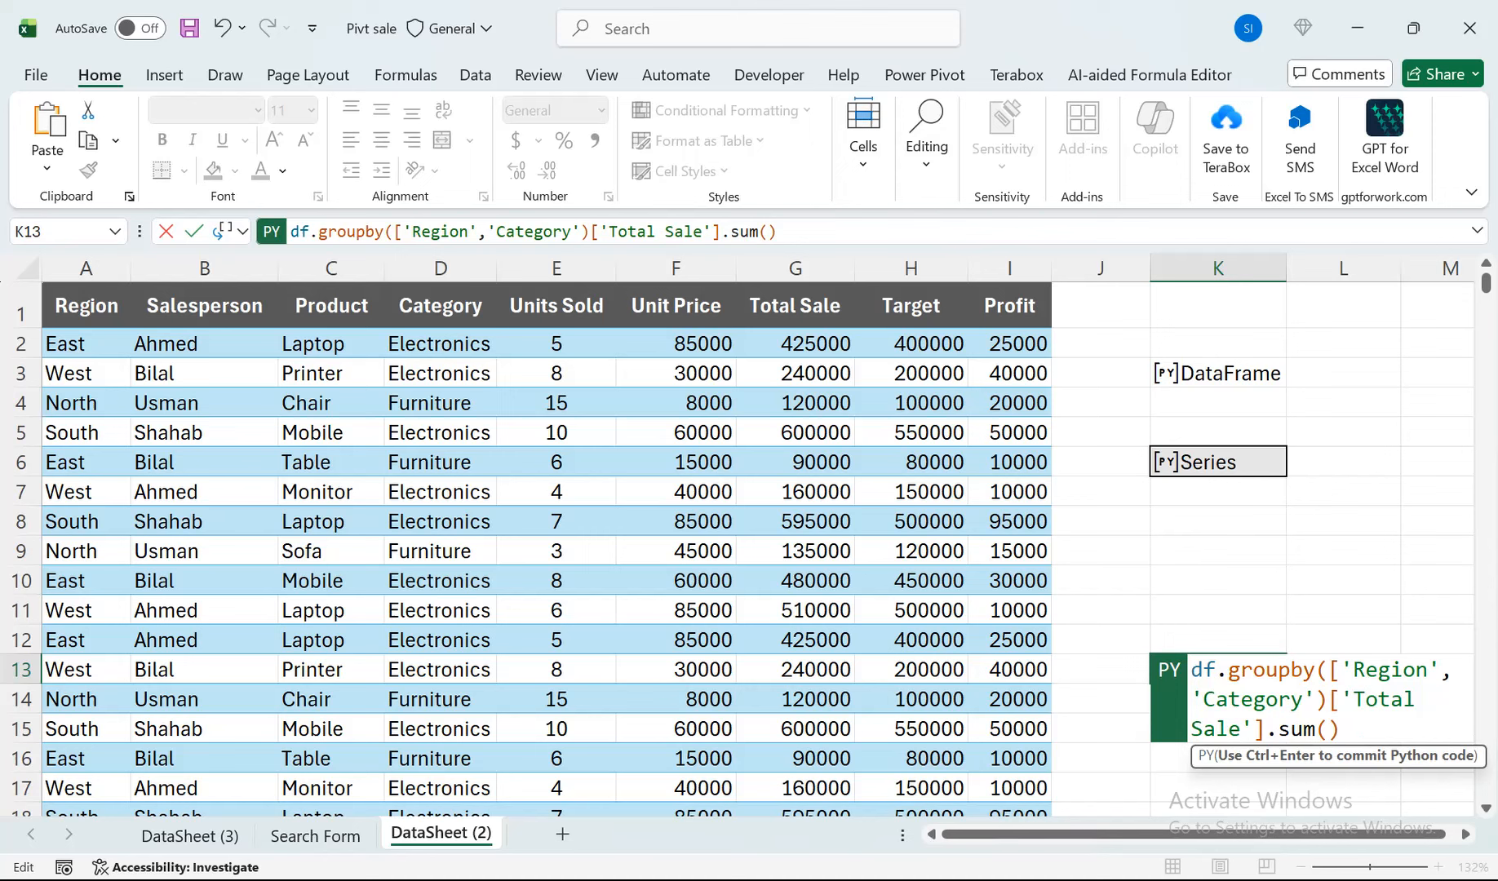
Close the grouping list with a square bracket after 'Category' in K13's Python code and commit it.
{"action": "left_click", "coordinate": [1316, 699]}
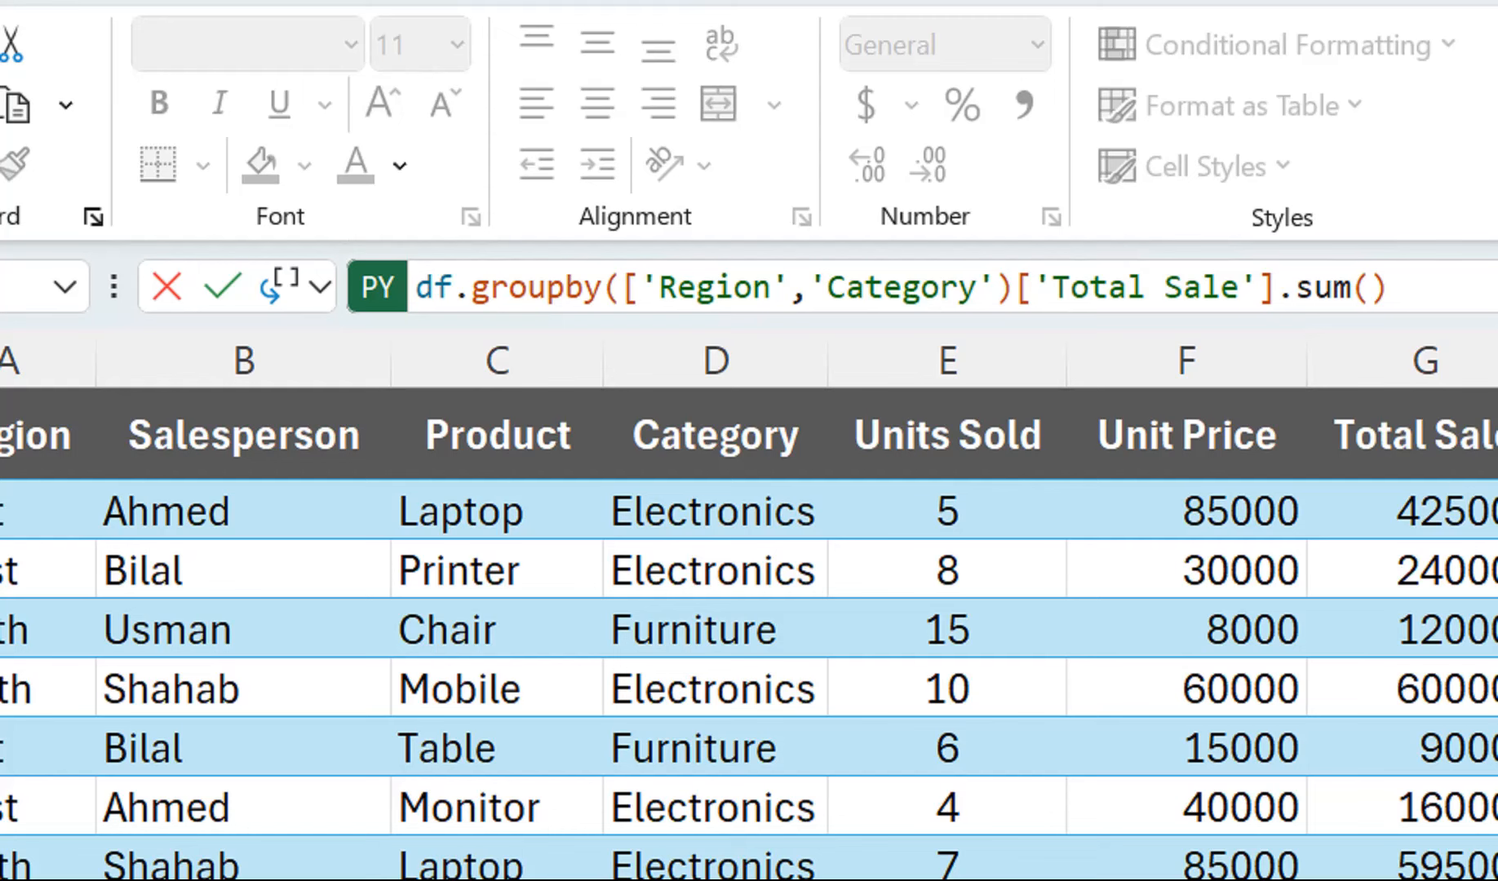
{"action": "left_click", "coordinate": [1016, 287]}
{"action": "key", "text": "Left"}
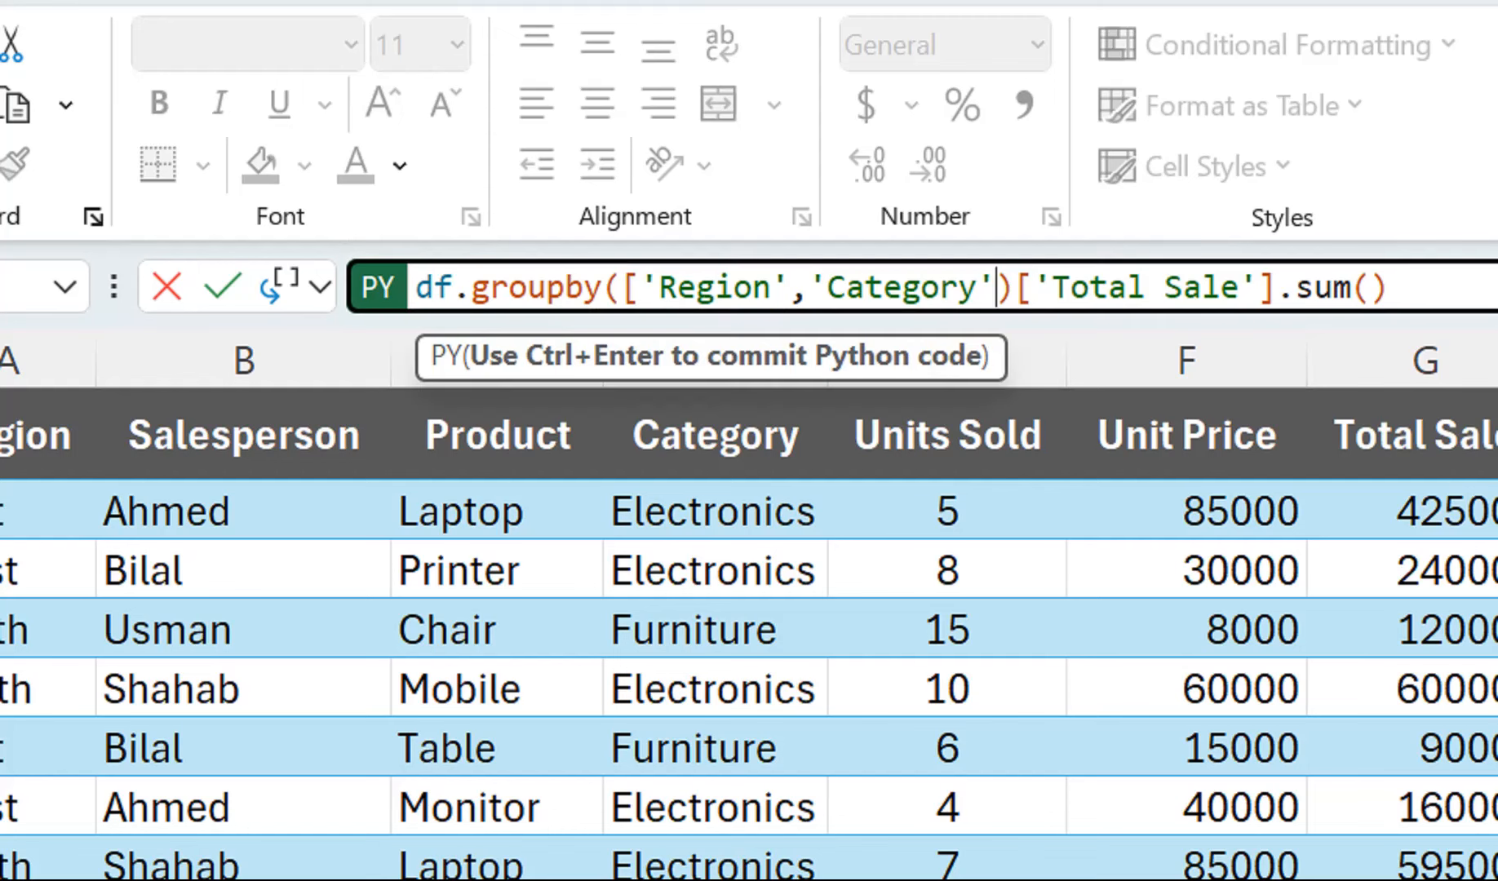
{"action": "type", "text": "]"}
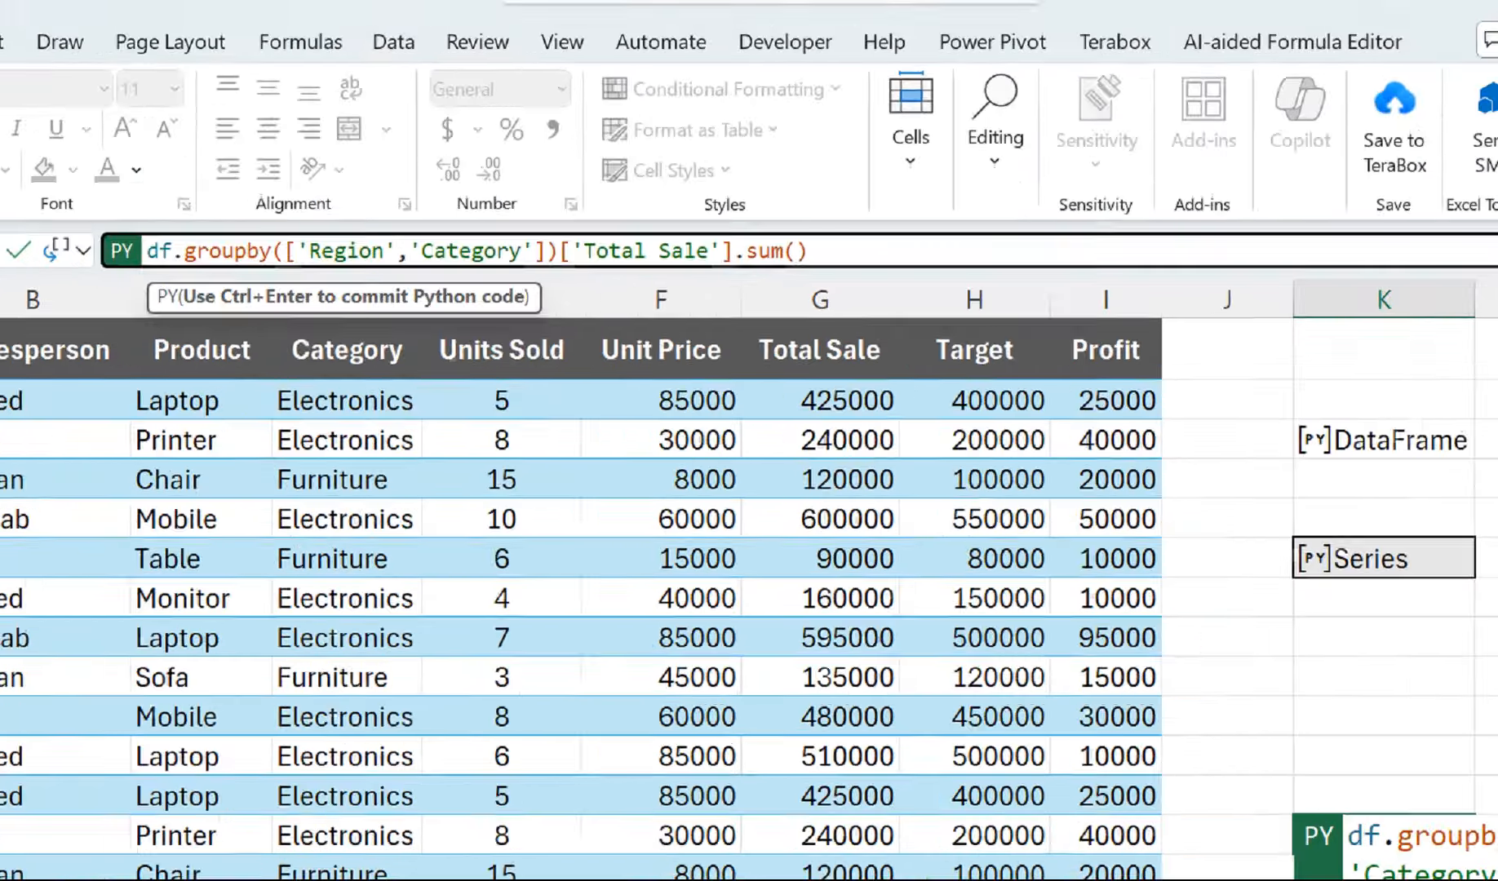
{"action": "key", "text": "ctrl+Return"}
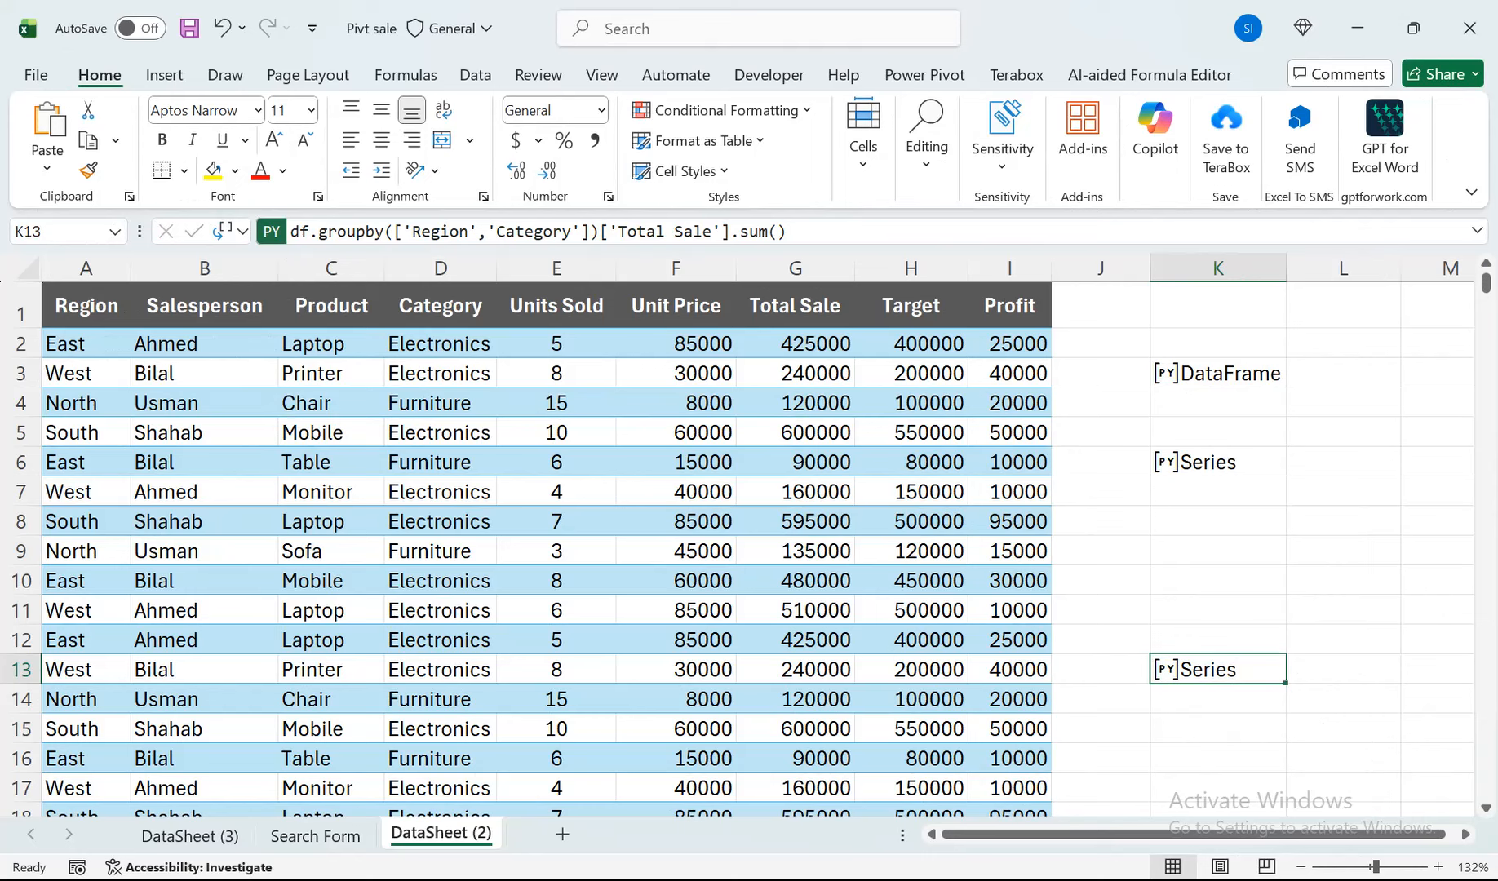
Set K13's Python output to Excel Value and autofit column M to the Total Sale figures.
{"action": "left_click", "coordinate": [242, 232]}
{"action": "left_click", "coordinate": [285, 335]}
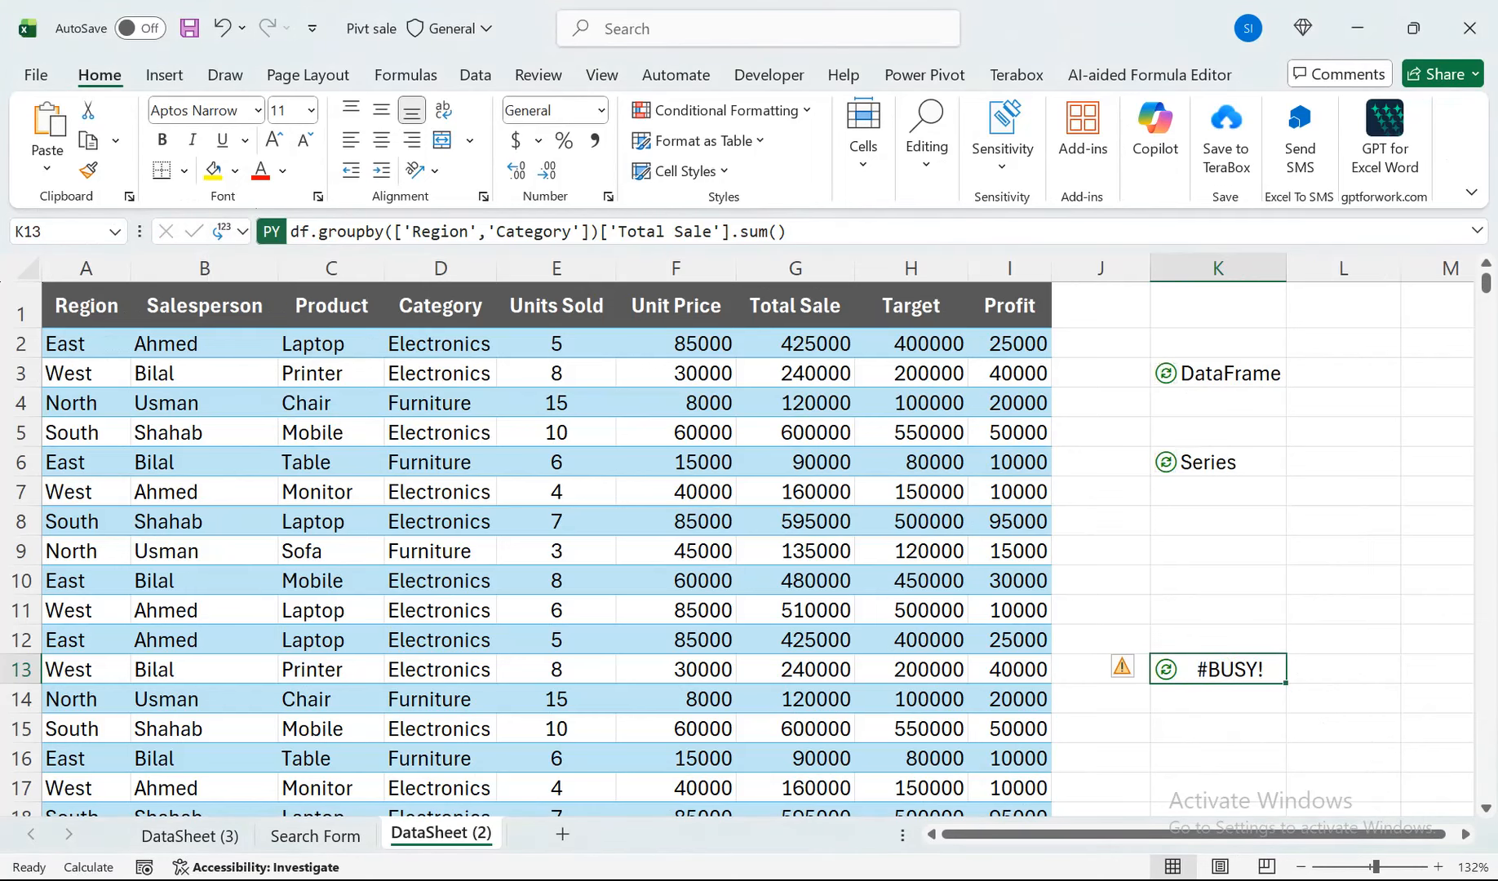
{"action": "left_click_drag", "start_coordinate": [1175, 834], "coordinate": [1221, 834]}
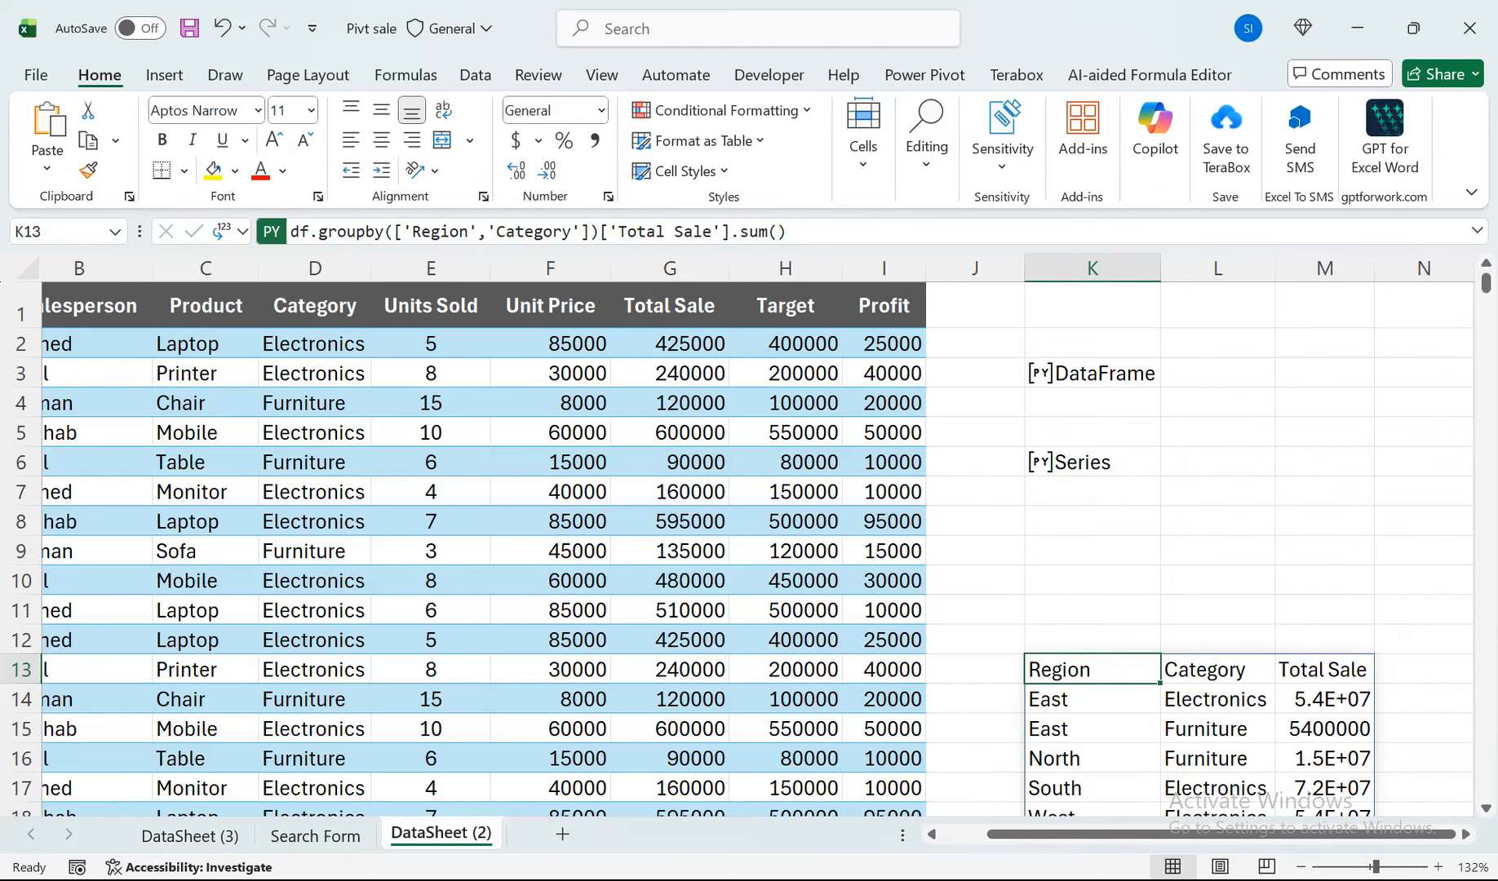
{"action": "double_click", "coordinate": [1375, 269]}
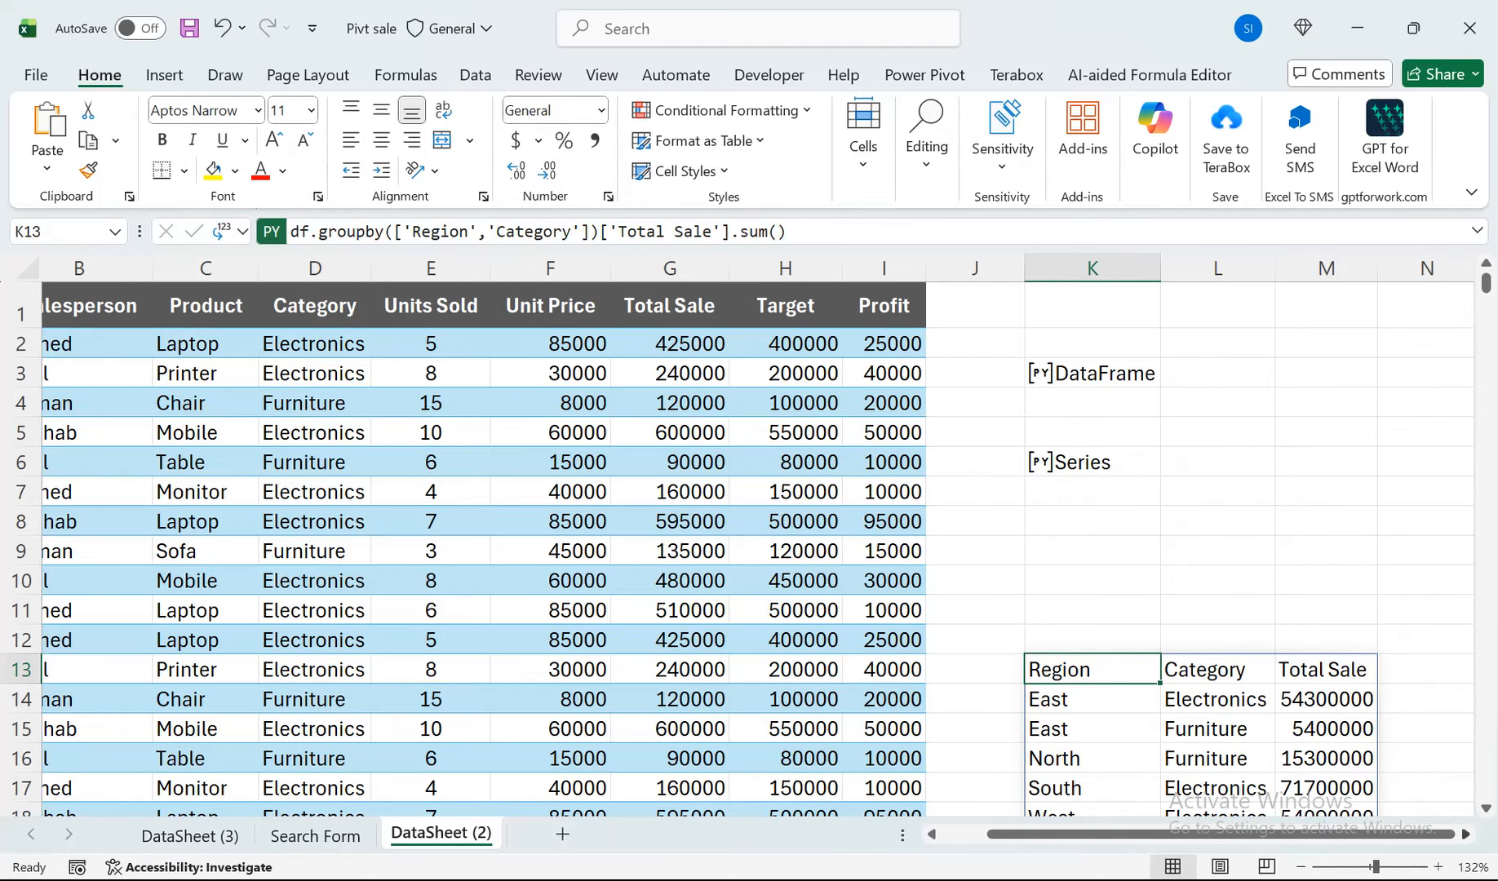
{"action": "scroll", "coordinate": [1485, 808], "scroll_direction": "down", "scroll_amount": 1}
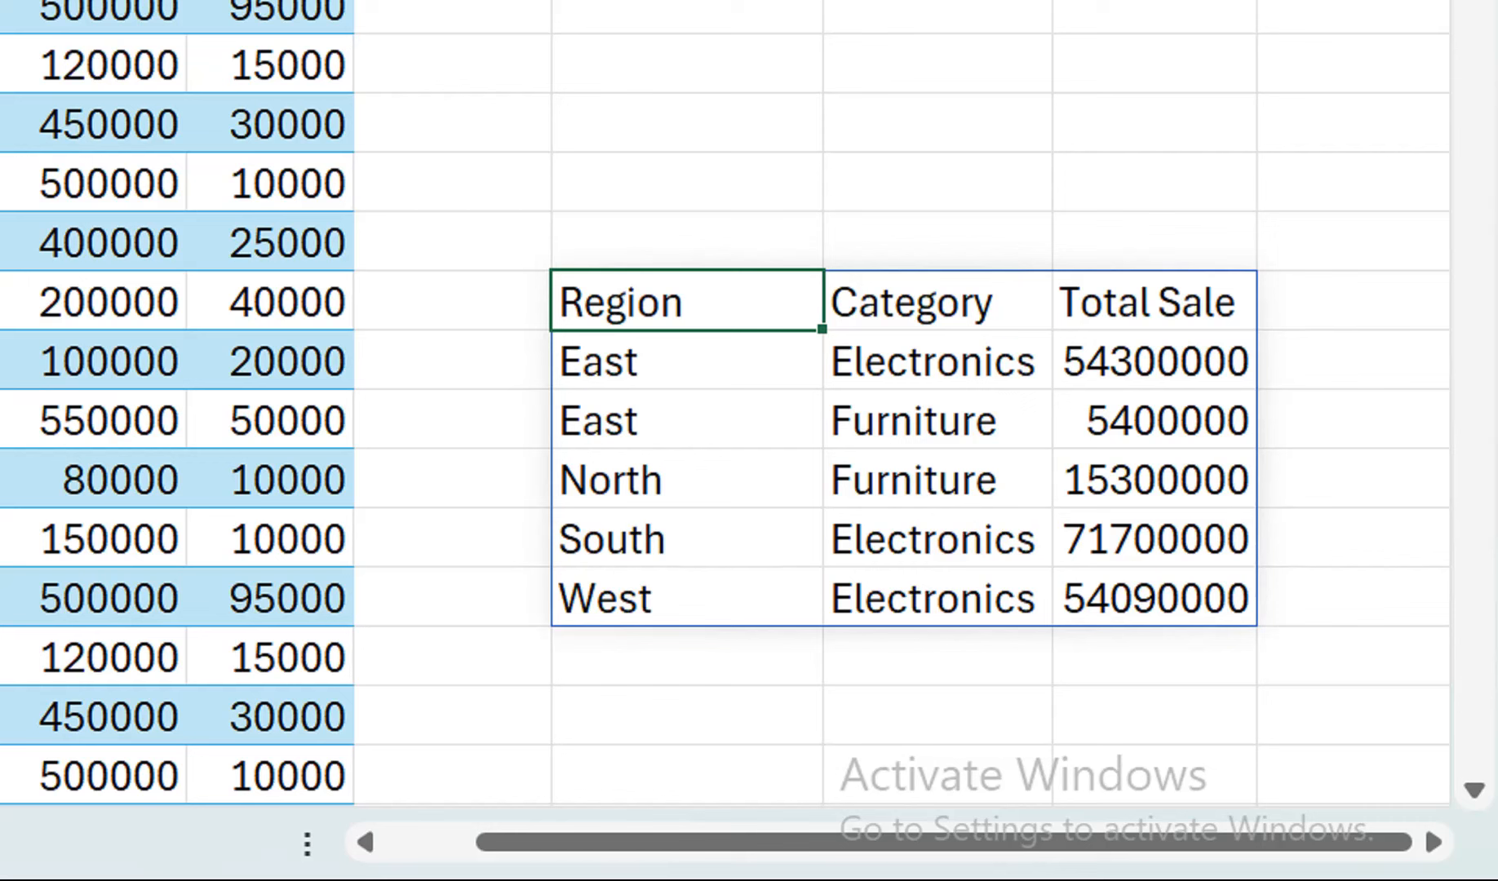
Replace the 'Region' grouping column with 'Saleperson' in K13's Python code, commit it and close the Python Editor.
{"action": "double_click", "coordinate": [658, 303]}
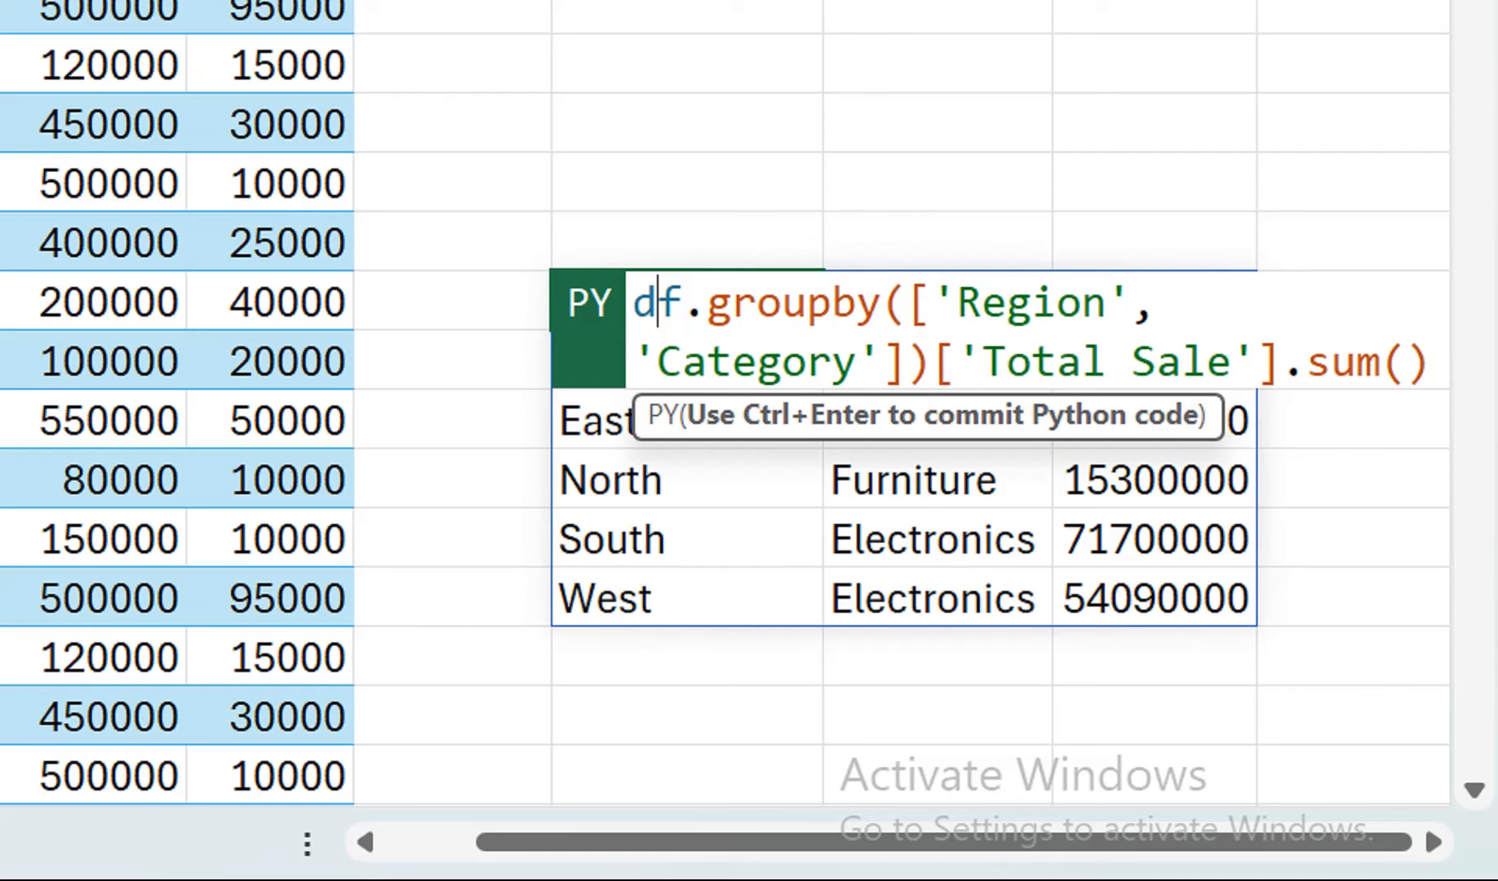
{"action": "left_click_drag", "start_coordinate": [1107, 303], "coordinate": [957, 303]}
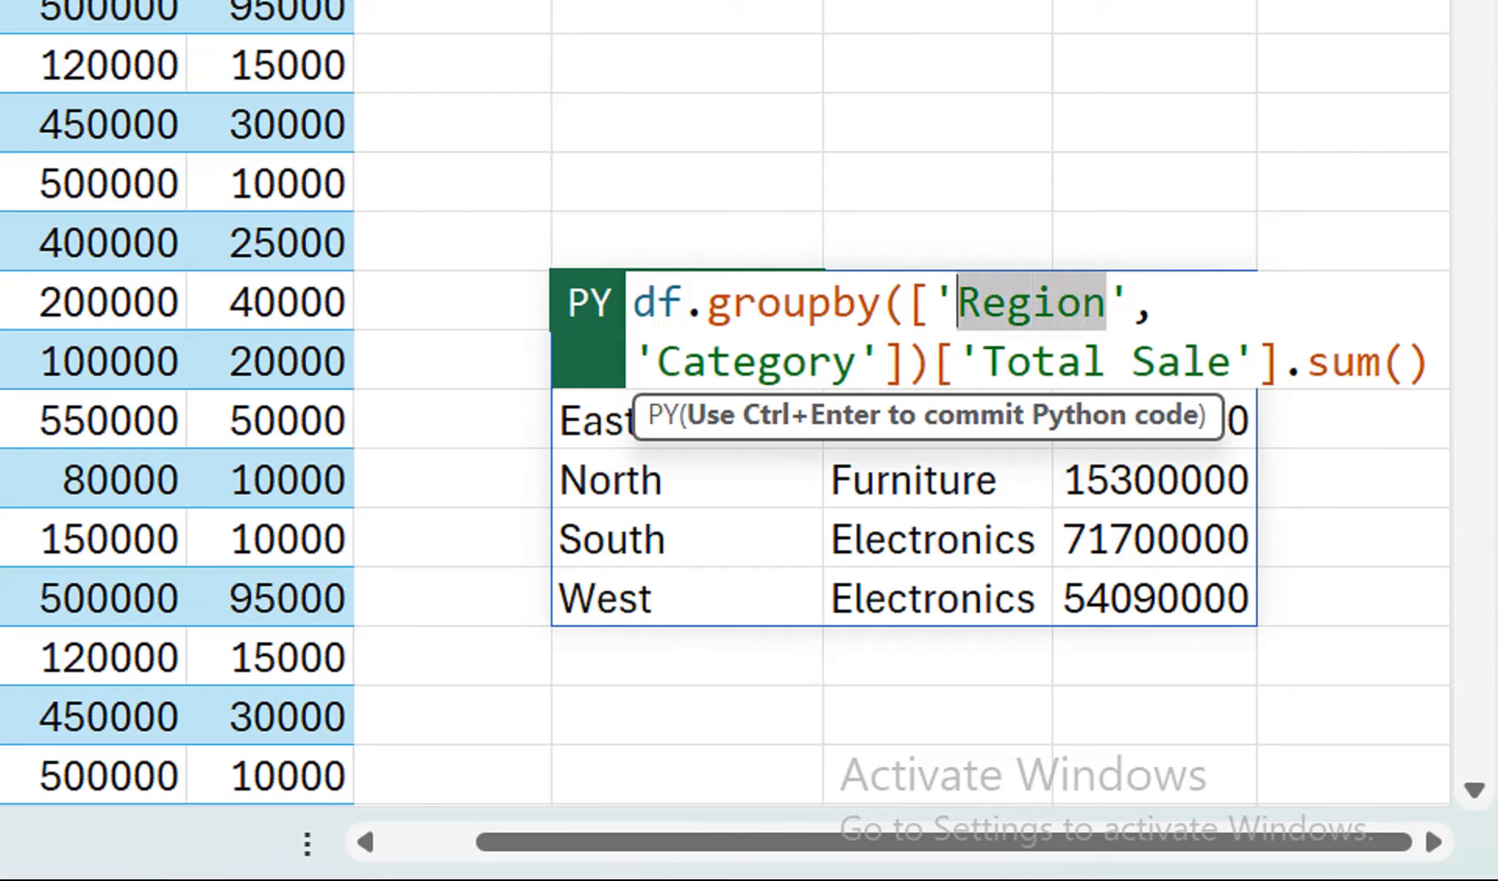
{"action": "type", "text": "Sale"}
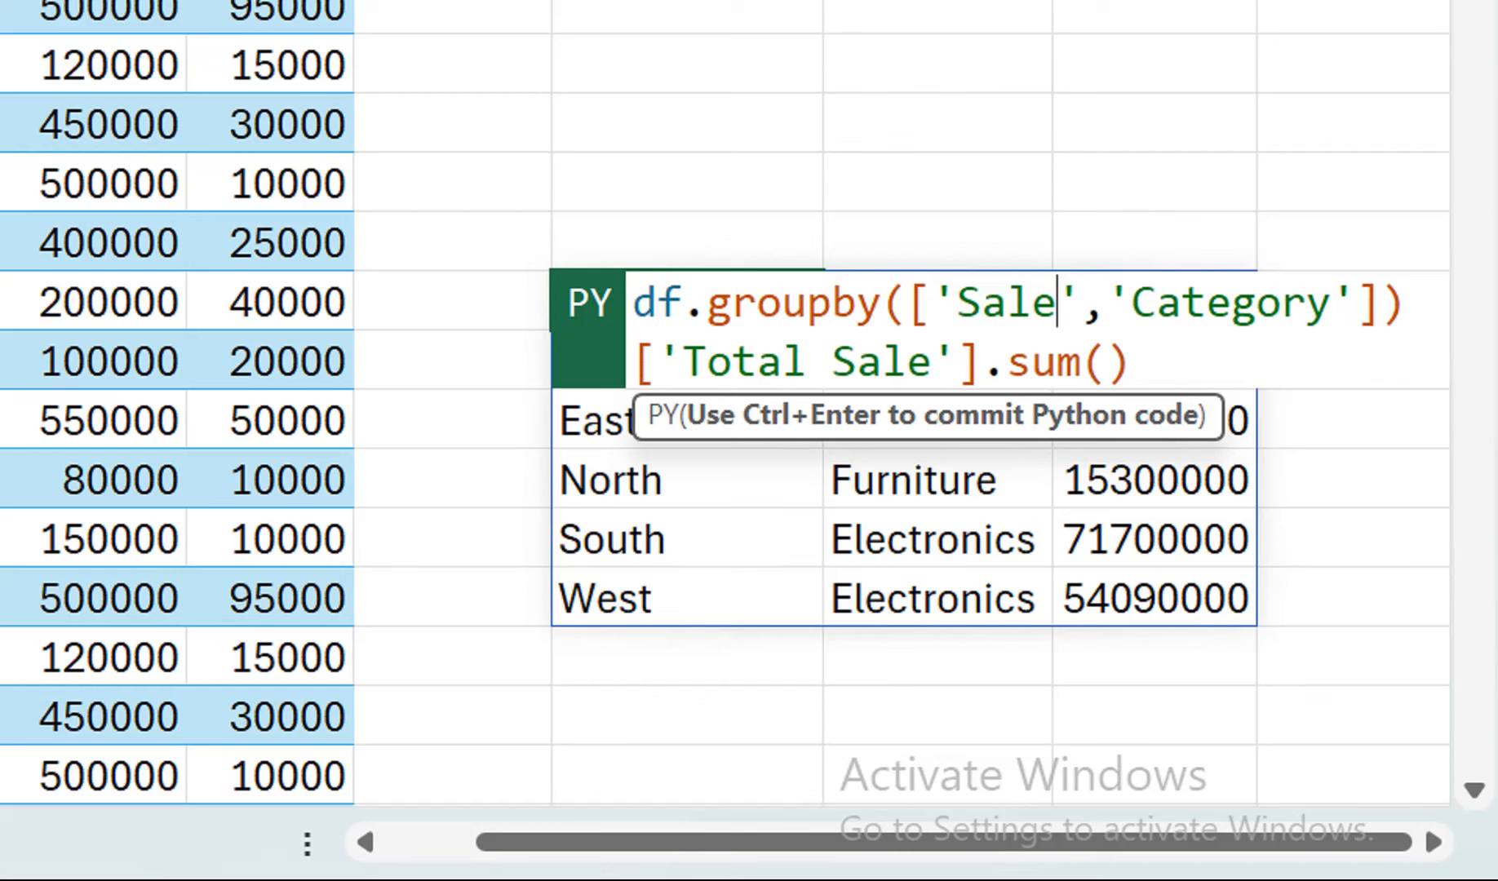
{"action": "type", "text": "person"}
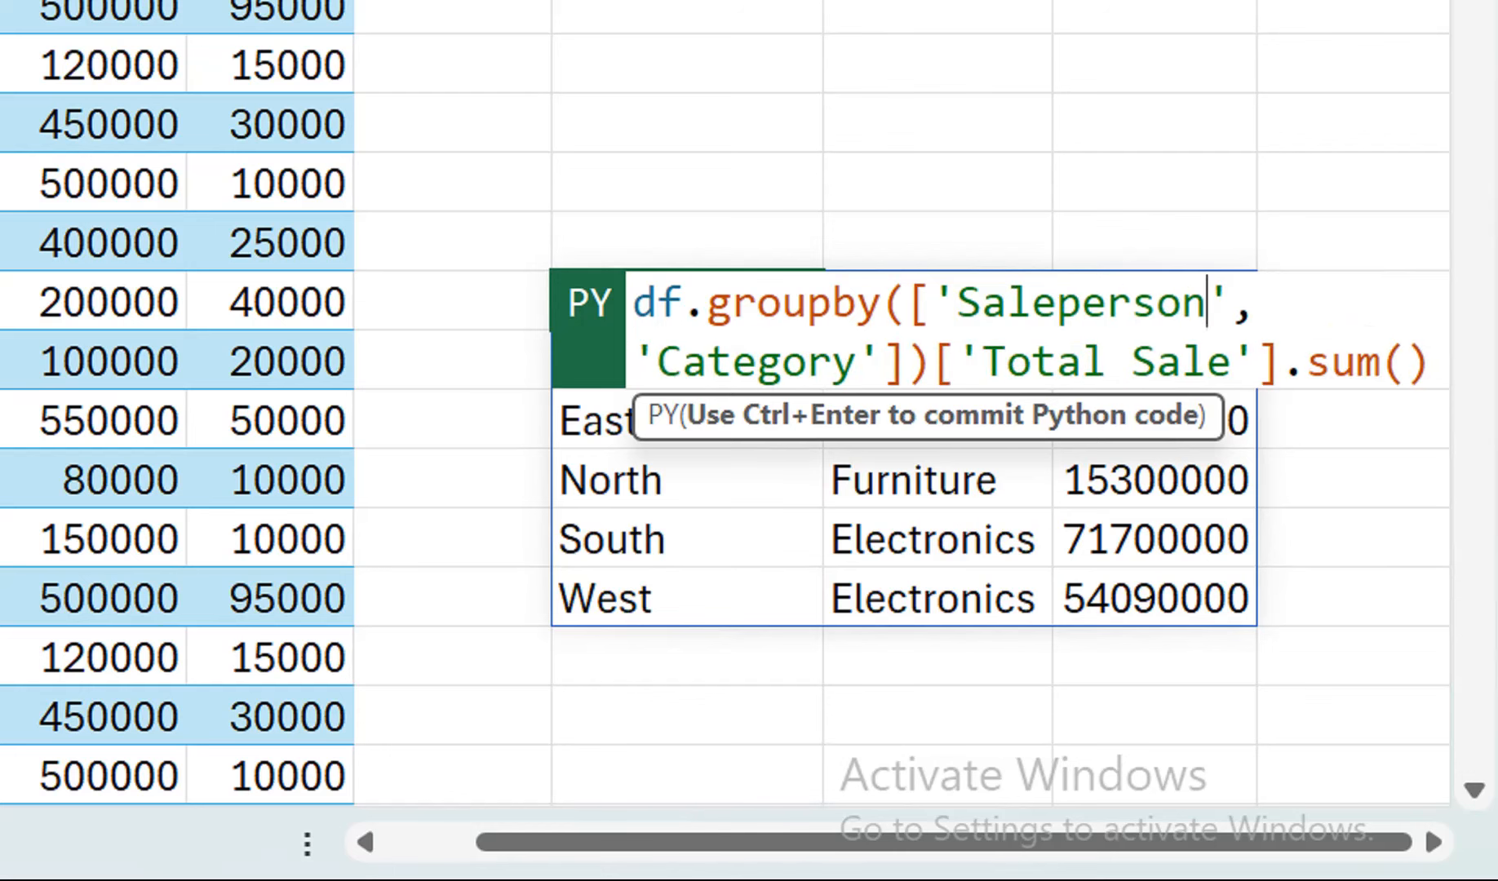
{"action": "key", "text": "ctrl+Return"}
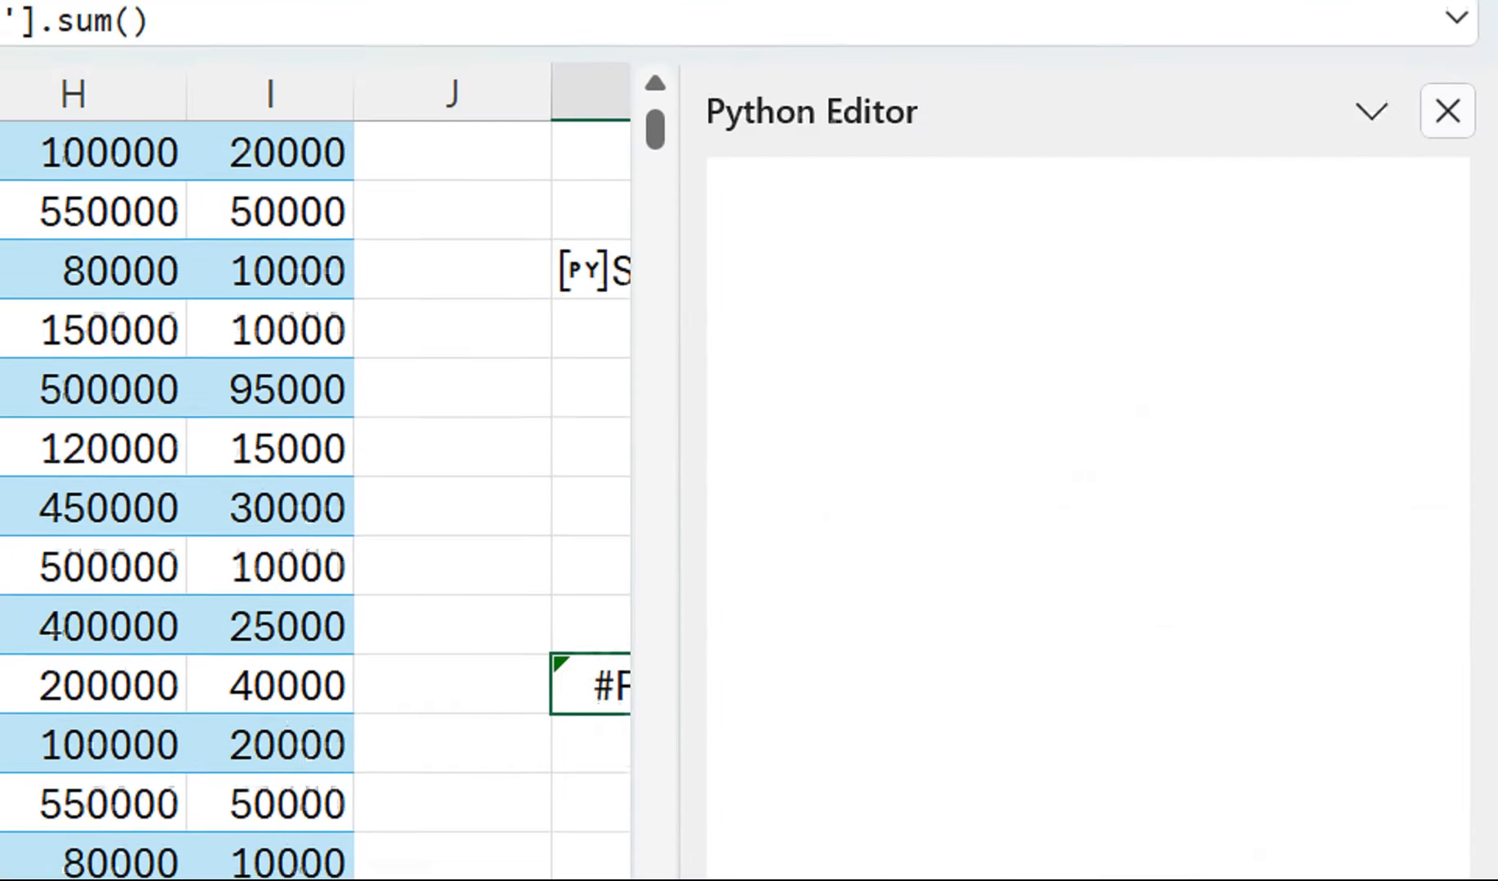
{"action": "left_click", "coordinate": [1448, 110]}
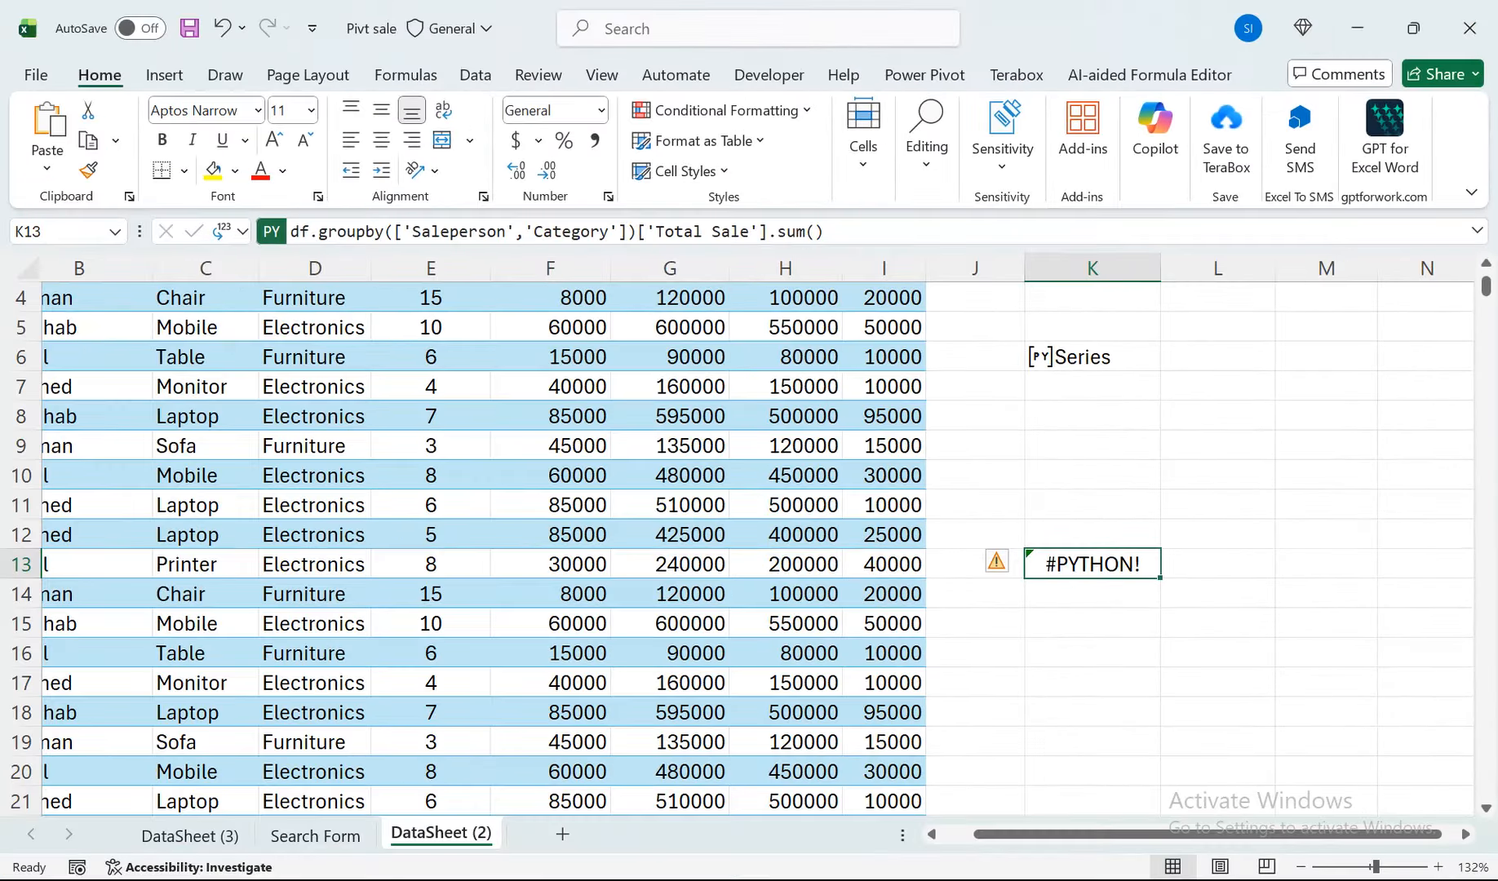
Correct the grouping column in K13's Python code to 'Salesperson', matching the table header, and commit it.
{"action": "left_click_drag", "start_coordinate": [430, 385], "coordinate": [79, 294]}
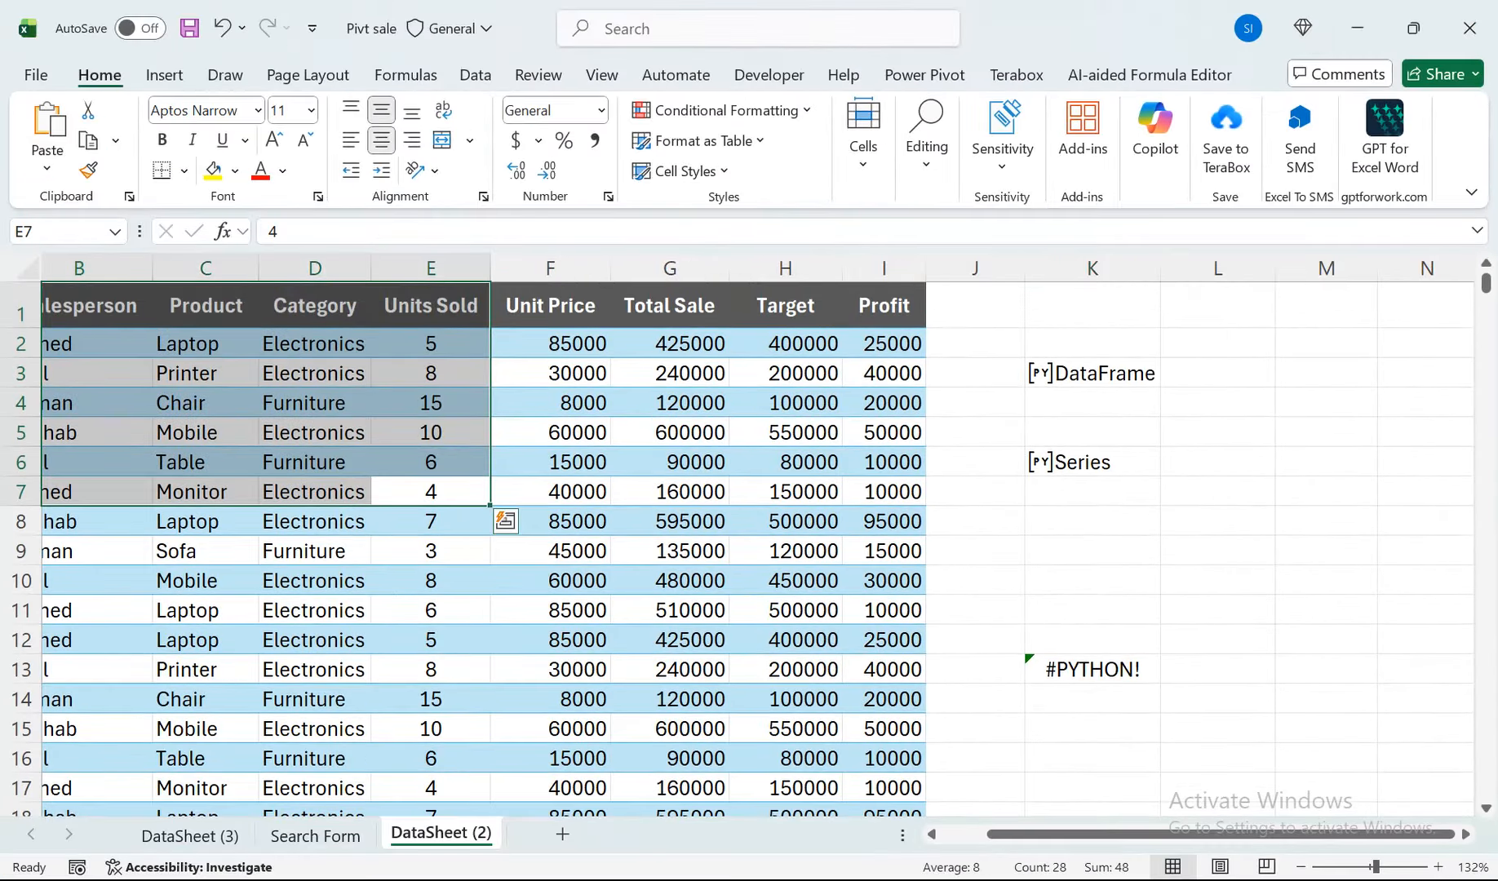
{"action": "double_click", "coordinate": [1071, 669]}
{"action": "left_click", "coordinate": [1278, 670]}
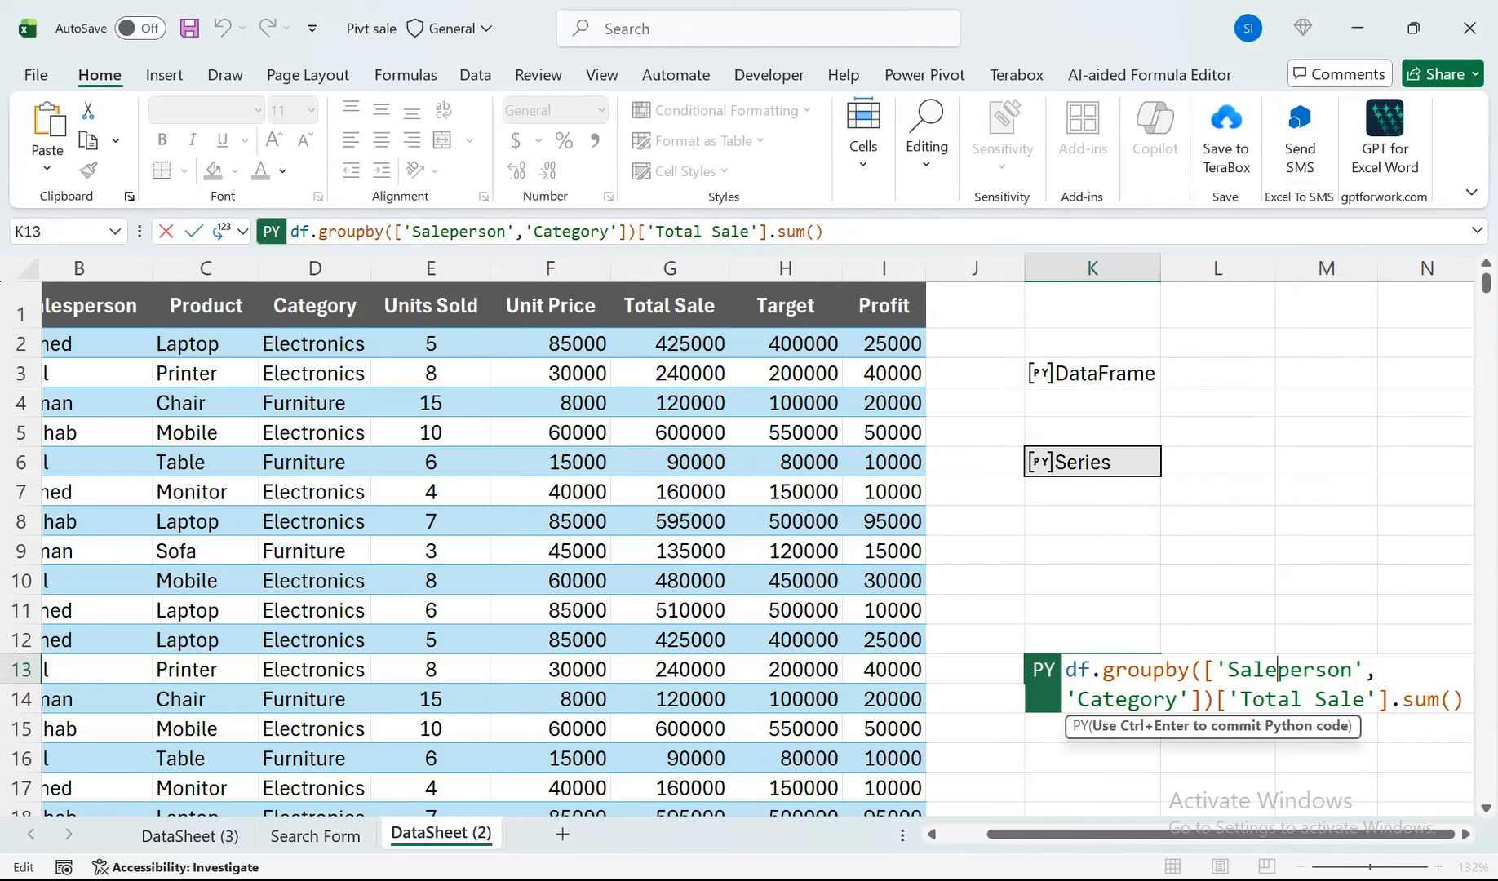
{"action": "type", "text": "s"}
{"action": "key", "text": "ctrl+Return"}
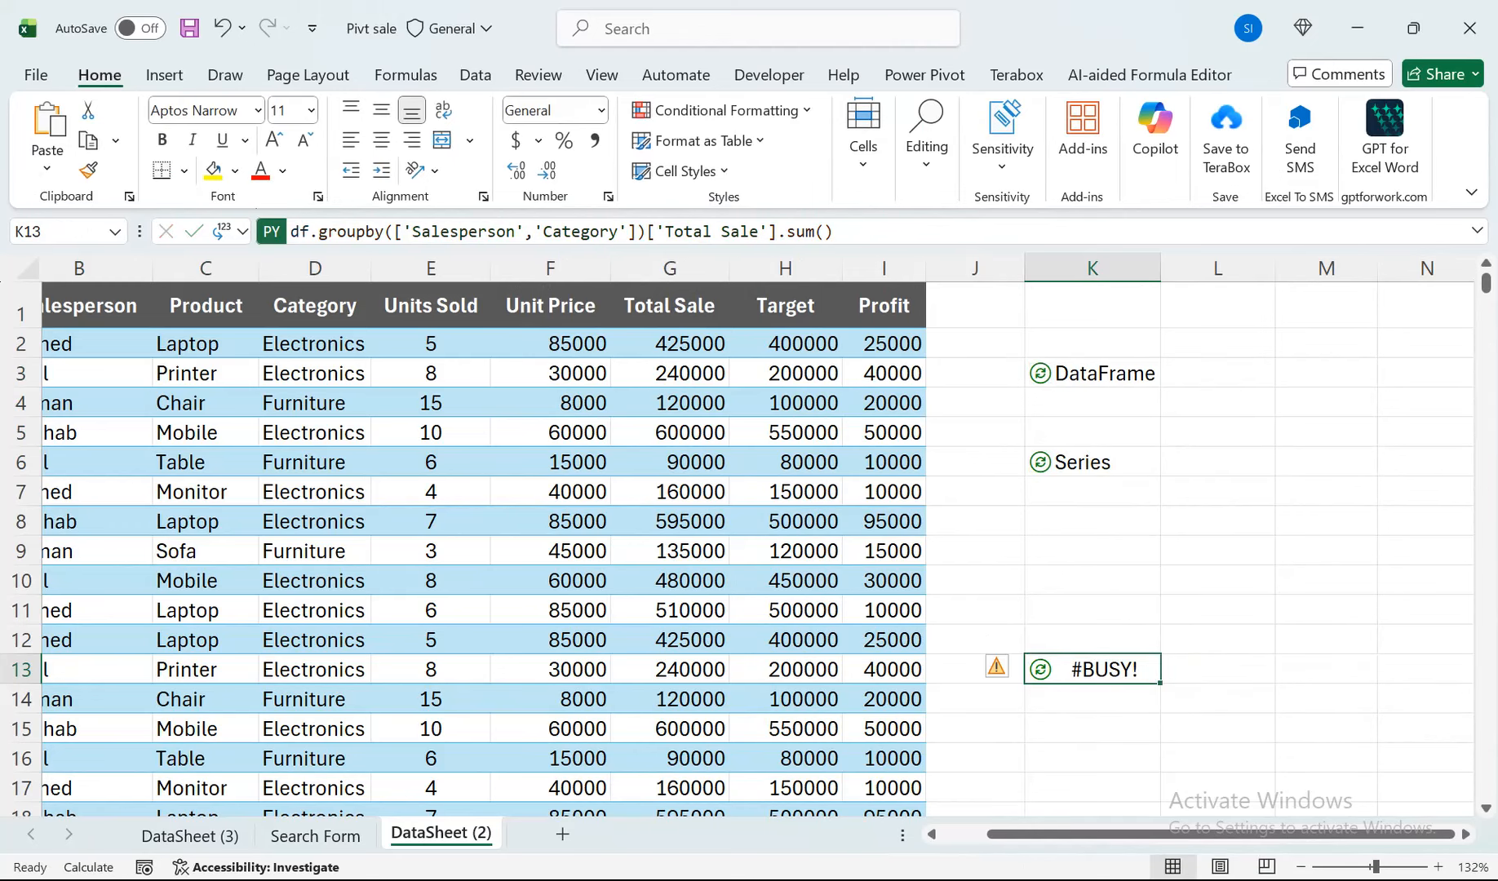
{"action": "left_click_drag", "start_coordinate": [1217, 699], "coordinate": [1217, 774]}
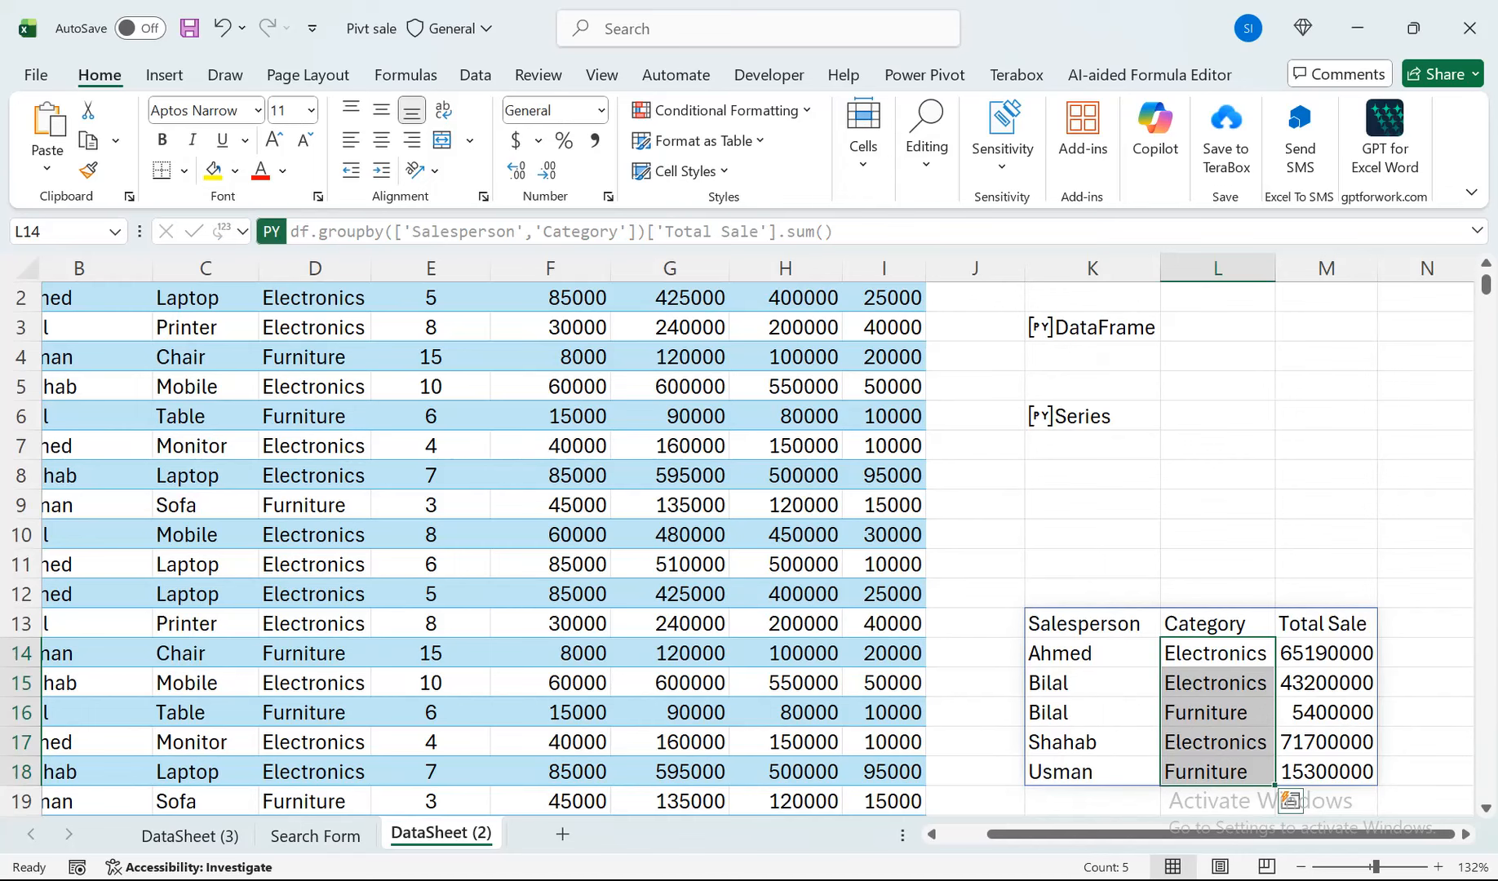
Replace the 'Salesperson' grouping column with 'Product' in K13's Python code, commit it and look over the resulting table.
{"action": "double_click", "coordinate": [1102, 623]}
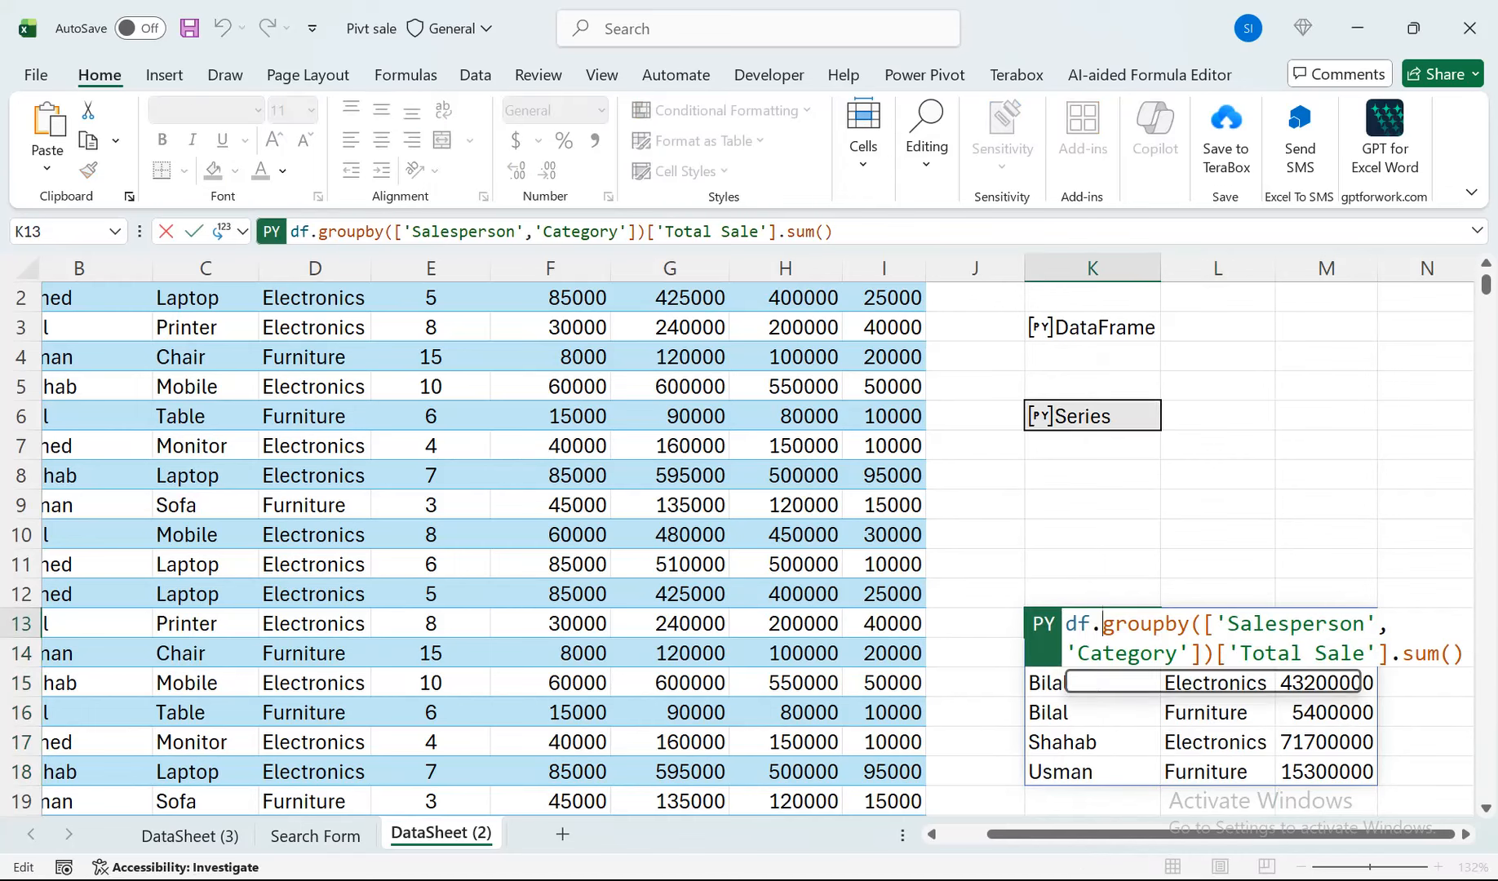
{"action": "left_click_drag", "start_coordinate": [1364, 625], "coordinate": [1228, 624]}
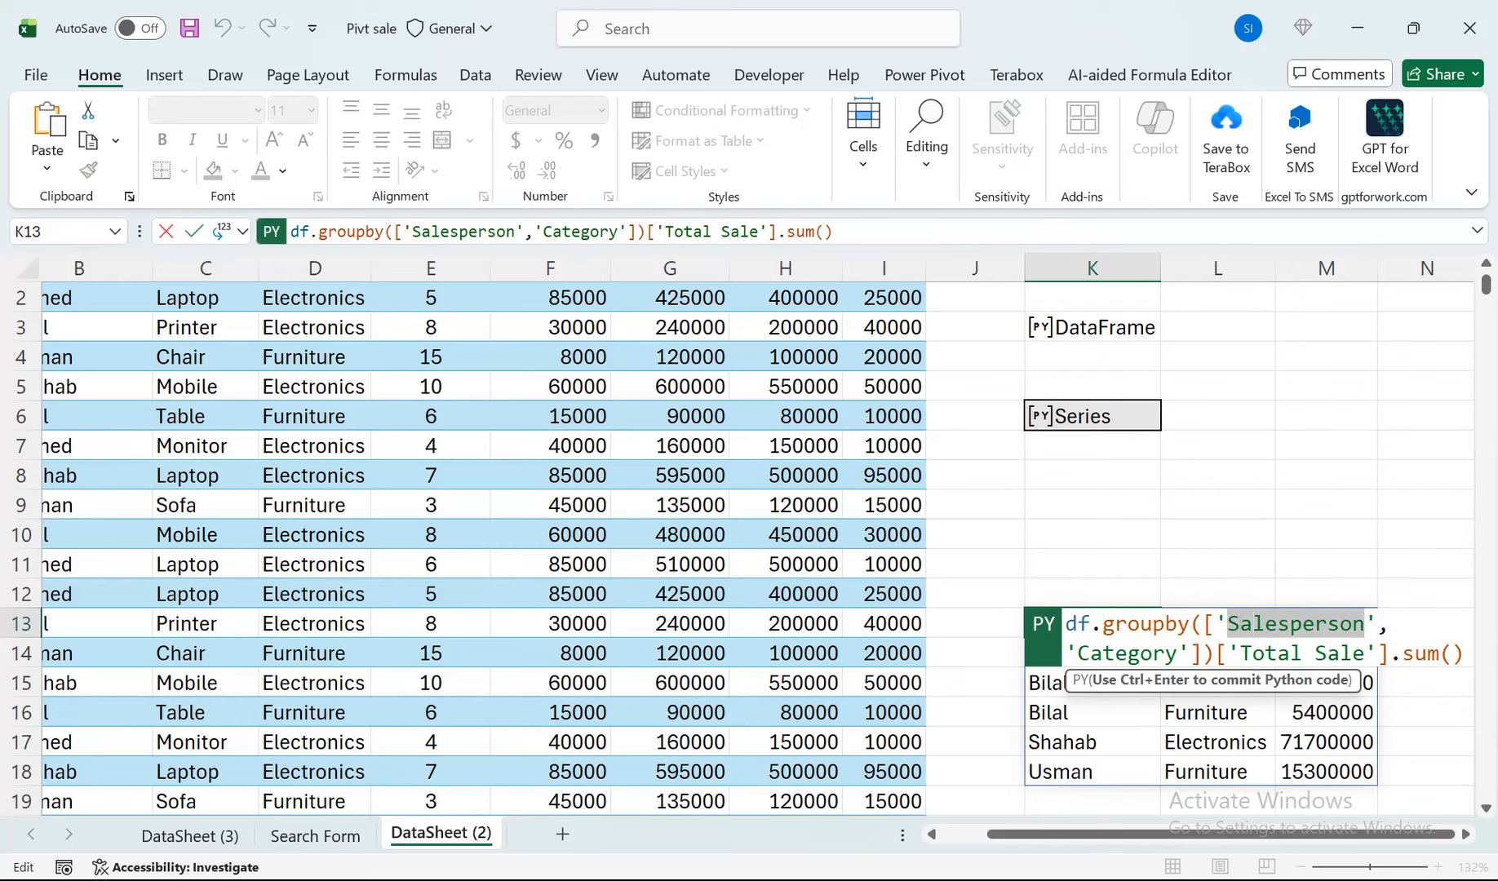
{"action": "type", "text": "Product"}
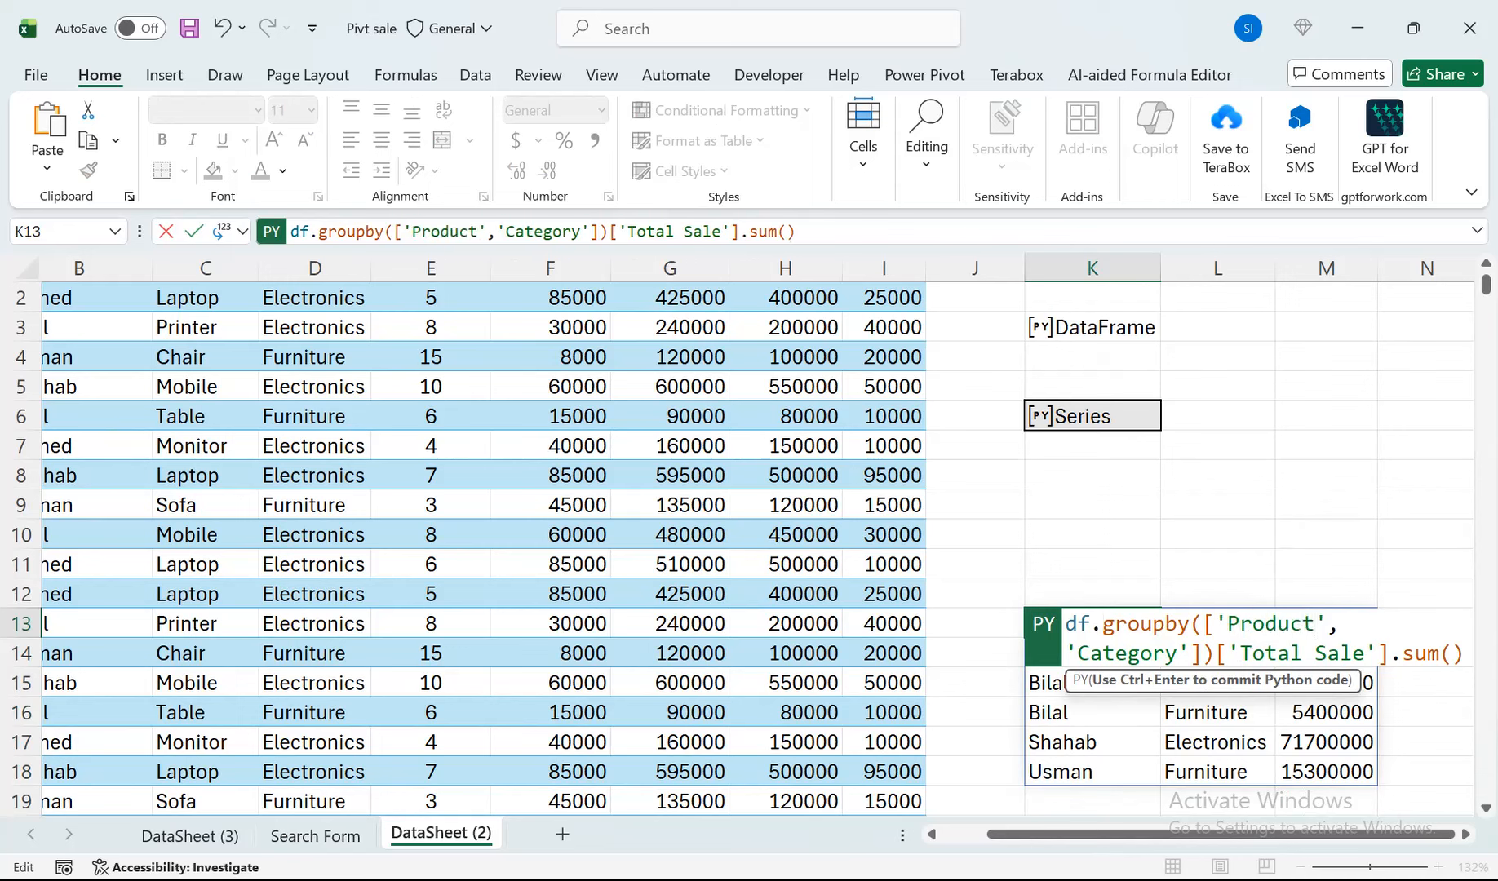
{"action": "key", "text": "ctrl+Return"}
{"action": "left_click_drag", "start_coordinate": [1216, 713], "coordinate": [1085, 772]}
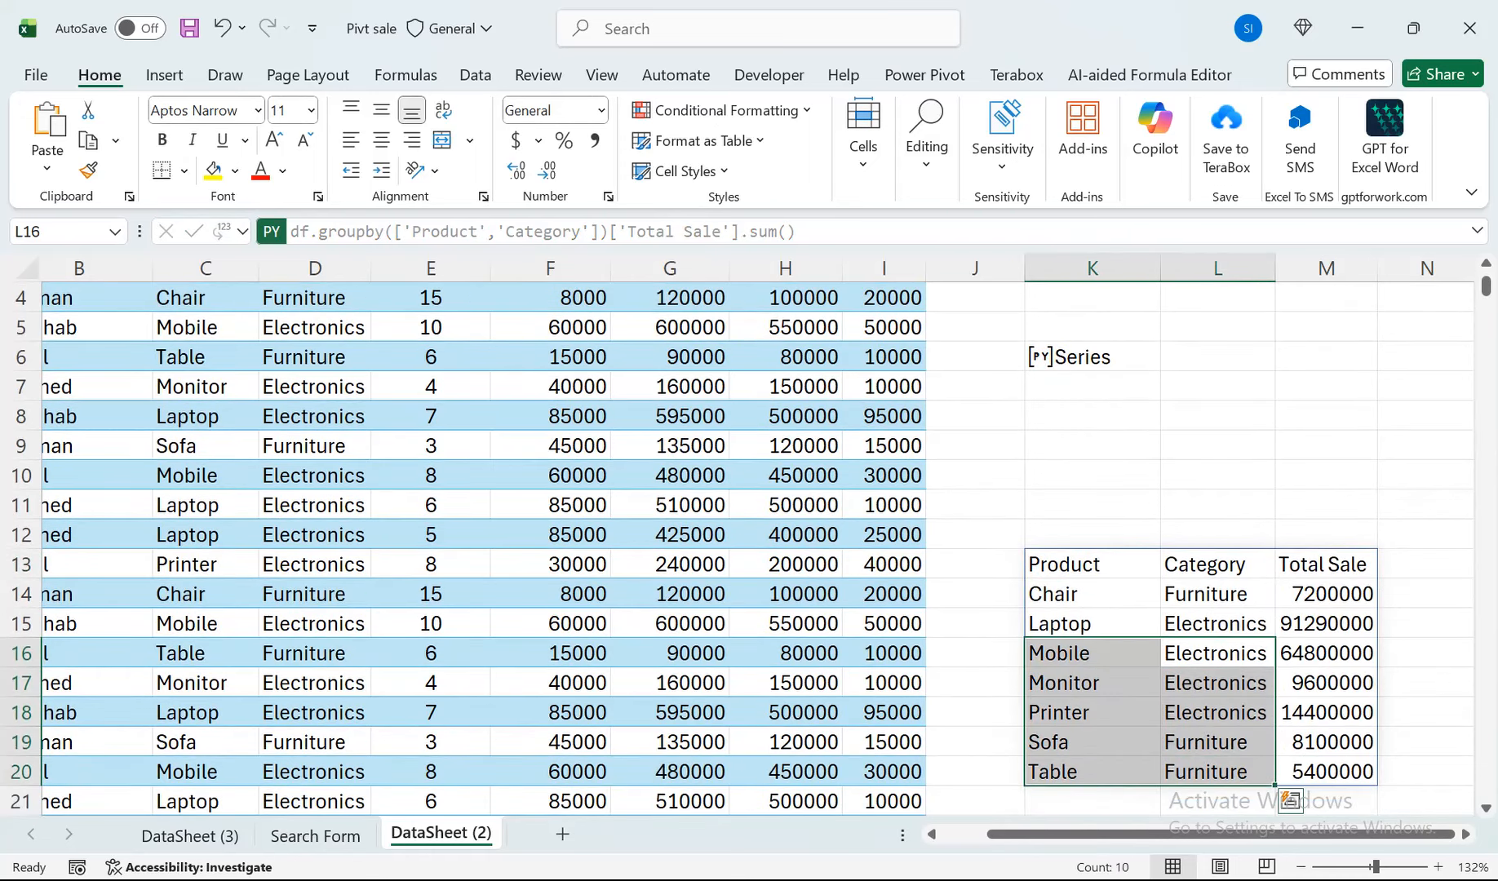
{"action": "left_click", "coordinate": [1326, 713]}
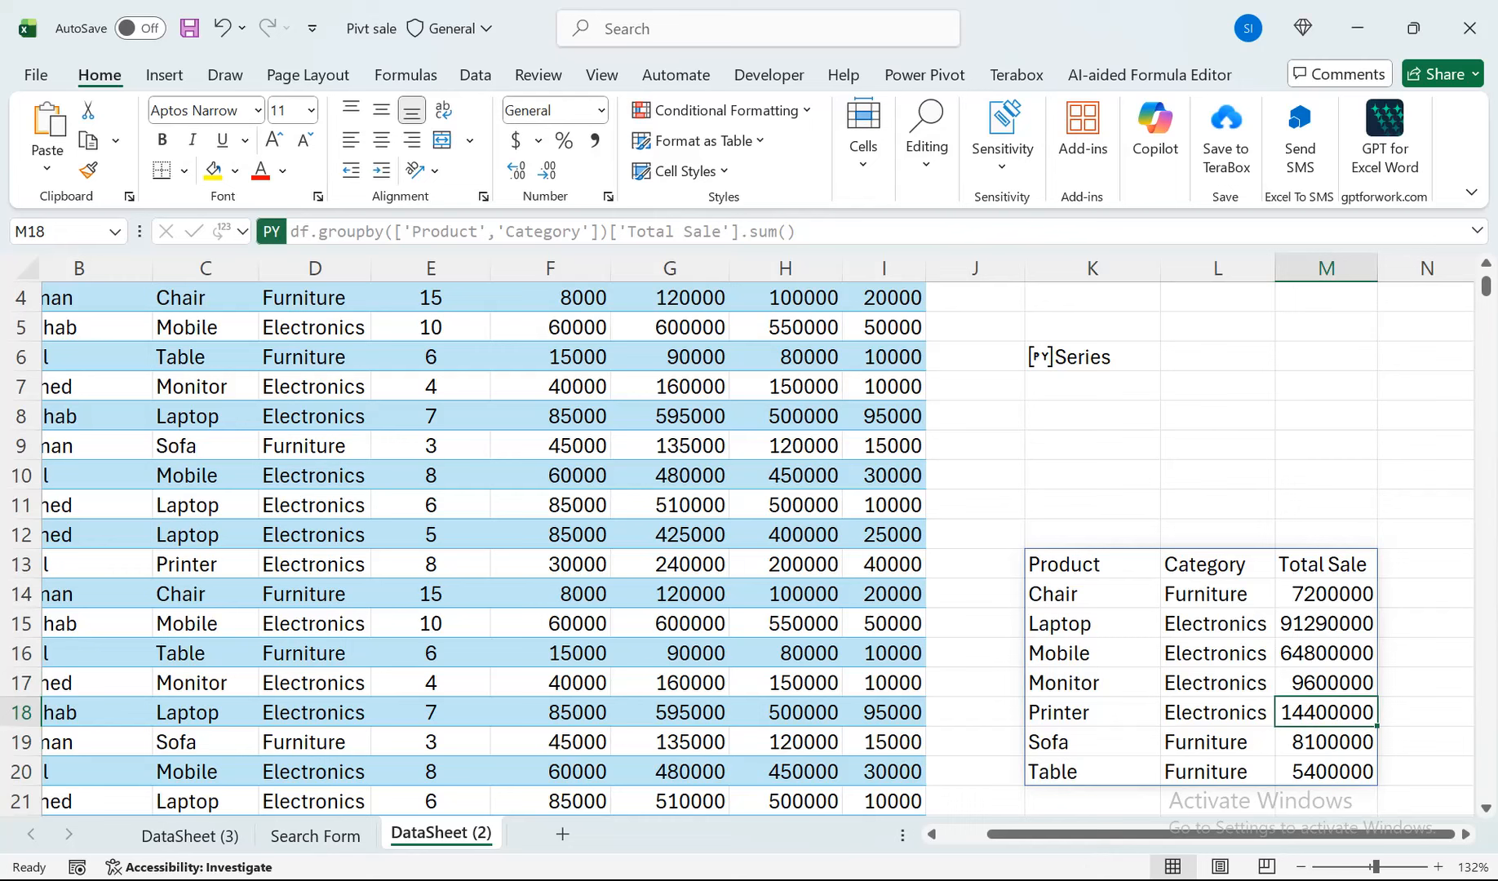
Set K13's Python output to Python Object.
{"action": "left_click", "coordinate": [1092, 565]}
{"action": "left_click", "coordinate": [242, 232]}
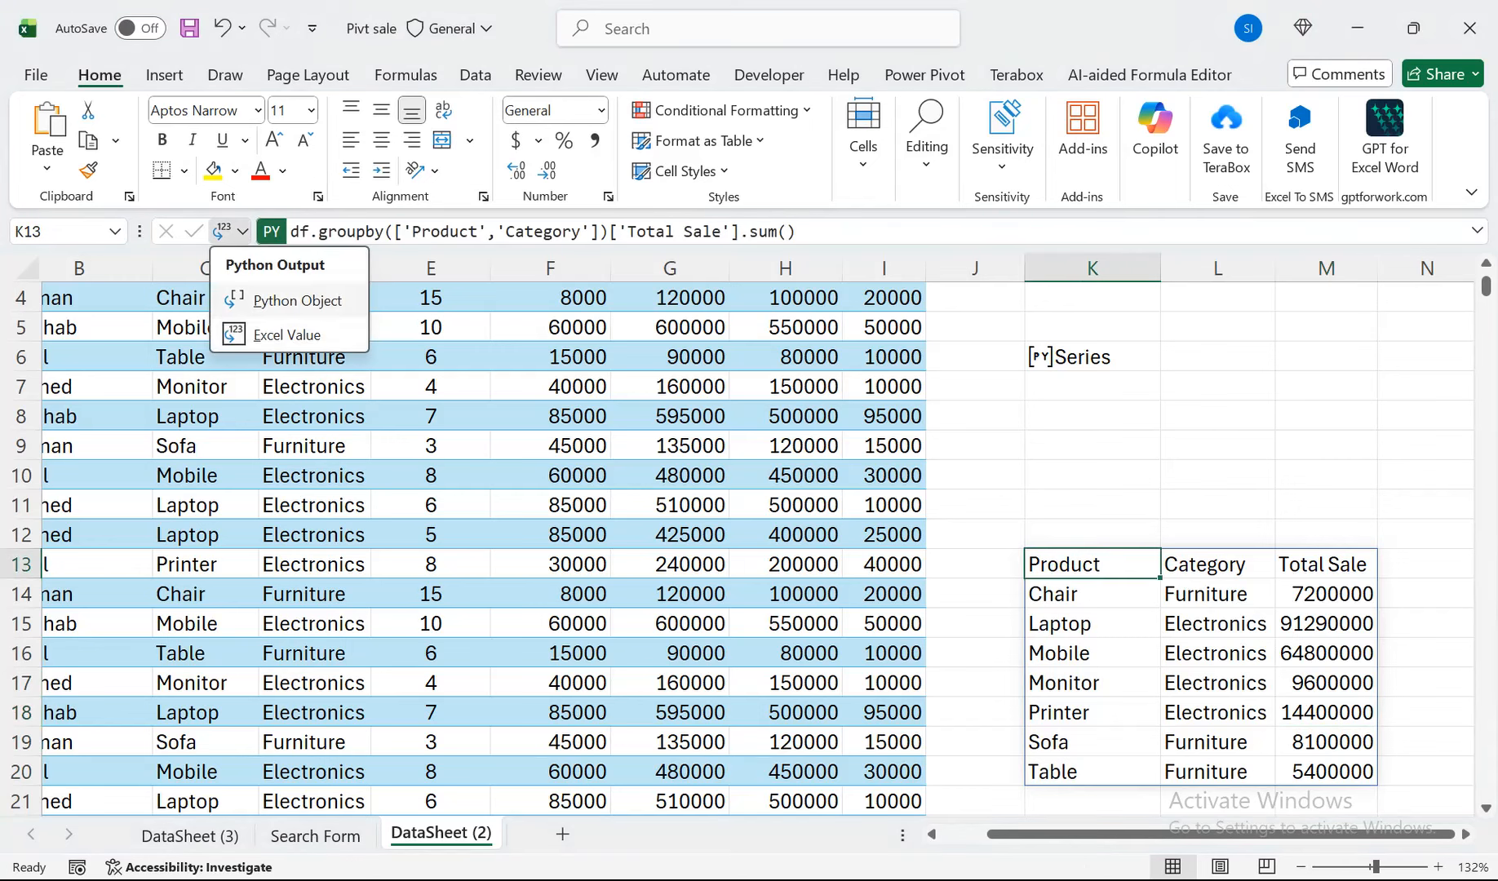
{"action": "left_click", "coordinate": [277, 301]}
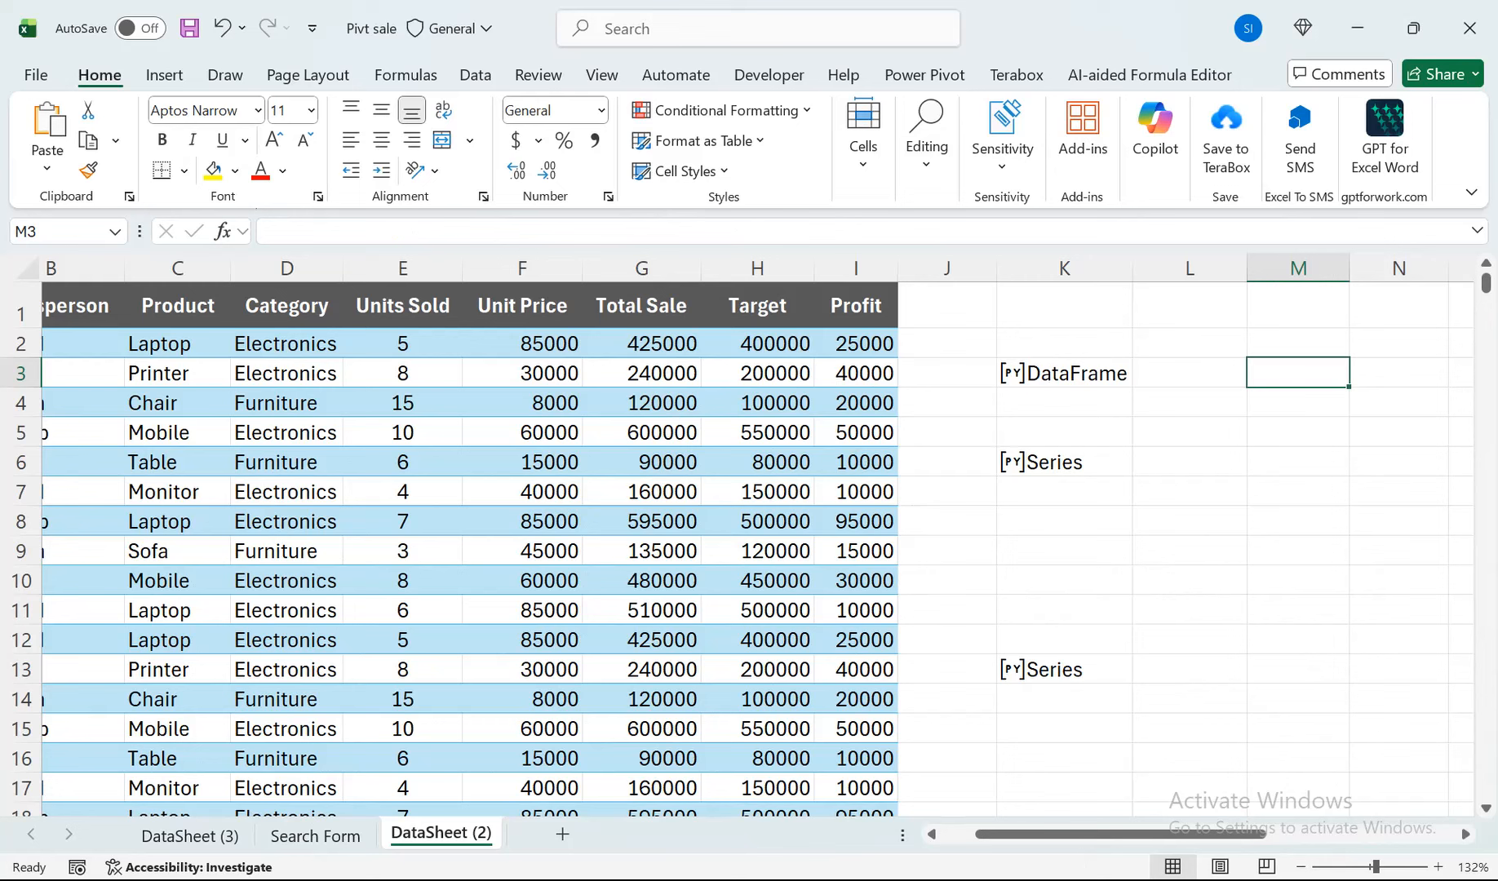
Start a Python formula in cell M3 and enter the opening of a filter expression: df[df.
{"action": "type", "text": "=py"}
{"action": "key", "text": "Tab"}
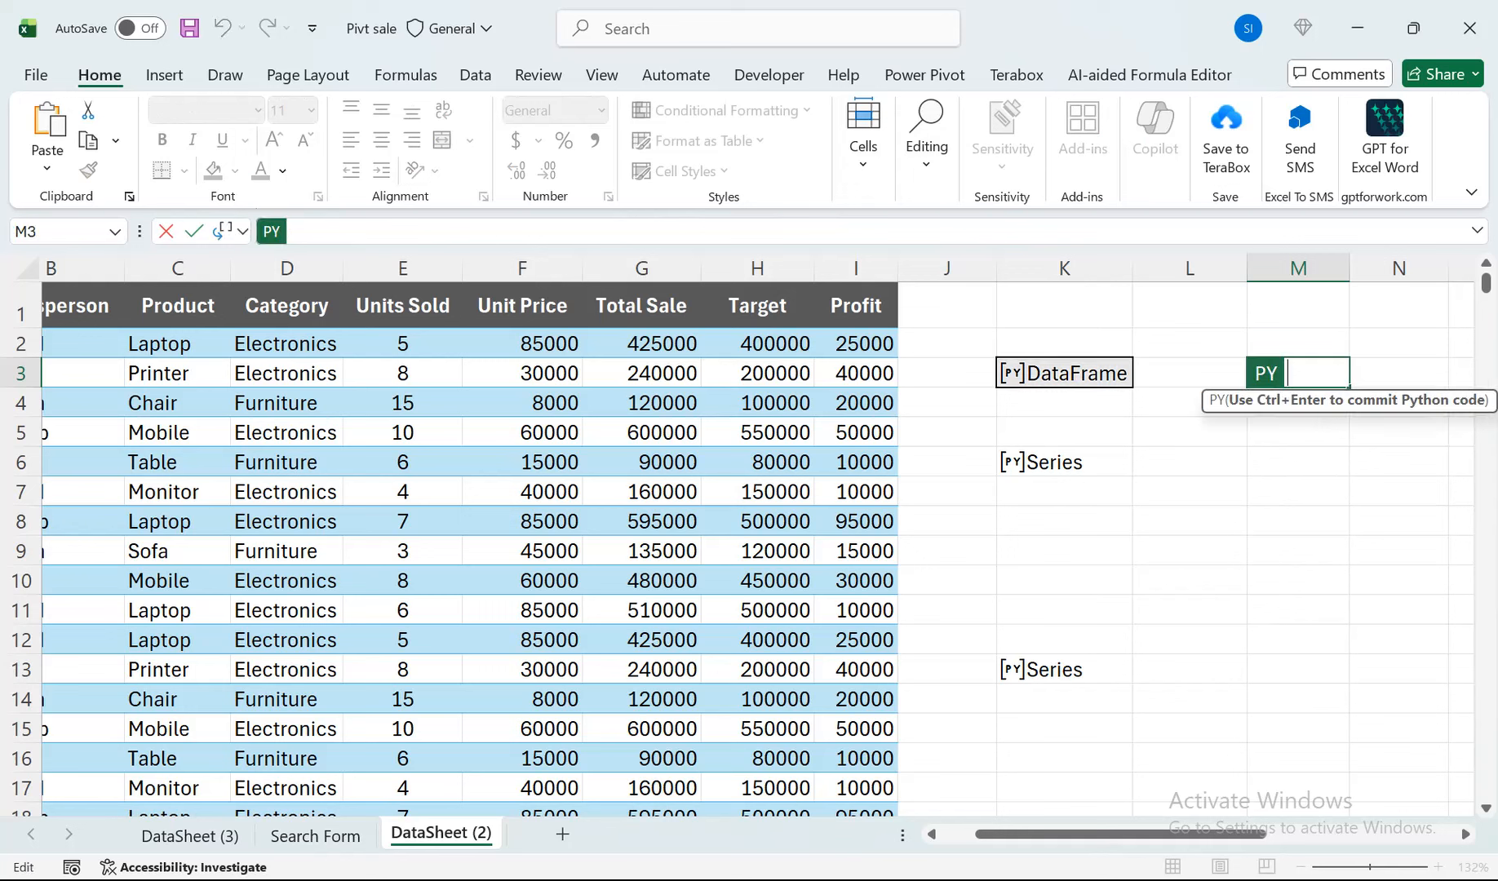
{"action": "type", "text": "df[df"}
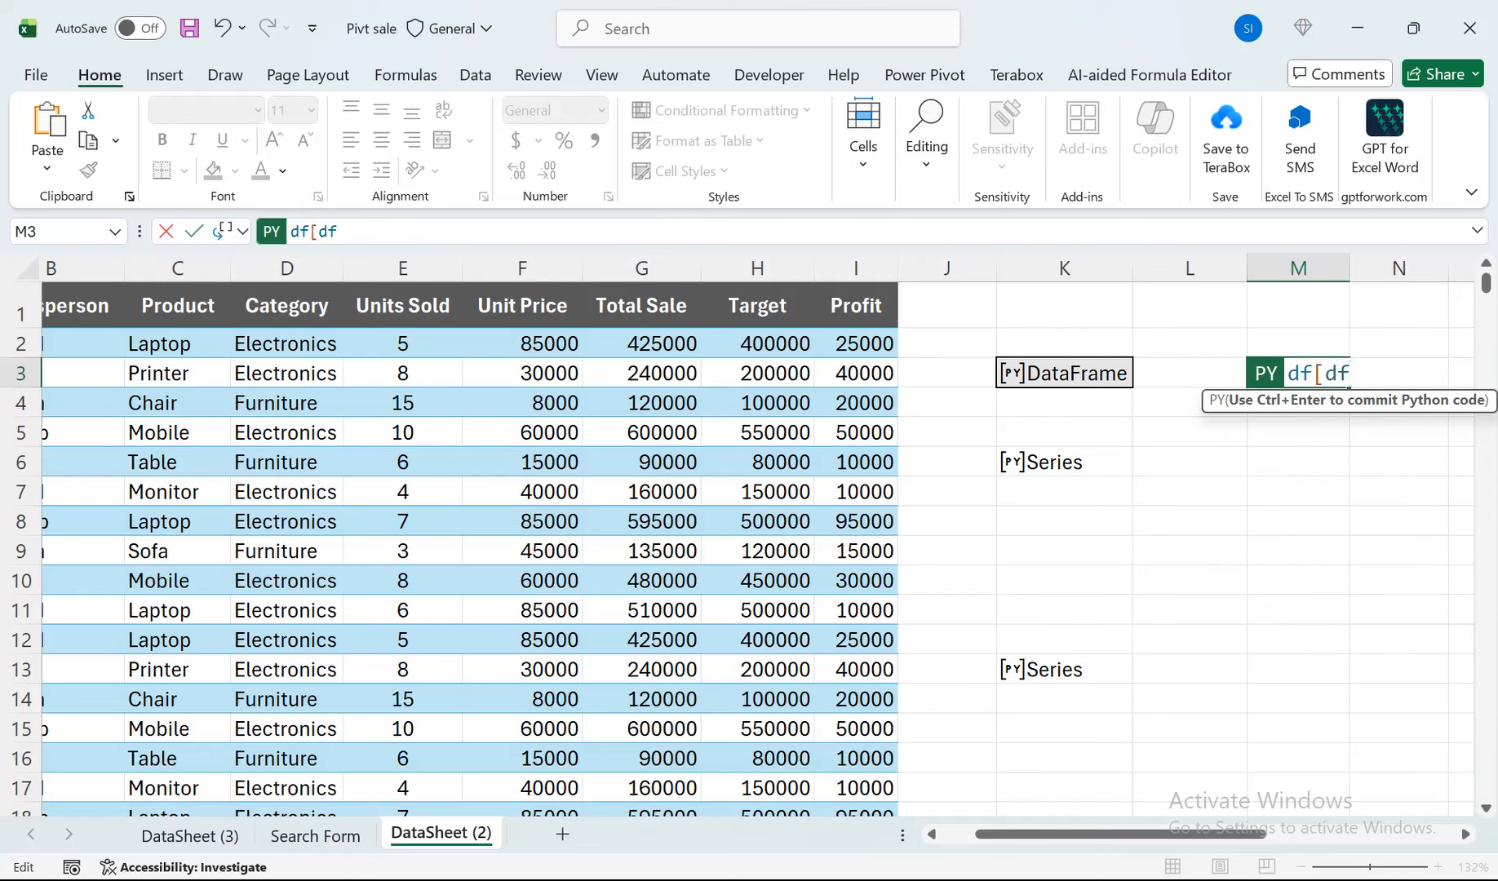
{"action": "type", "text": "[\"Category"}
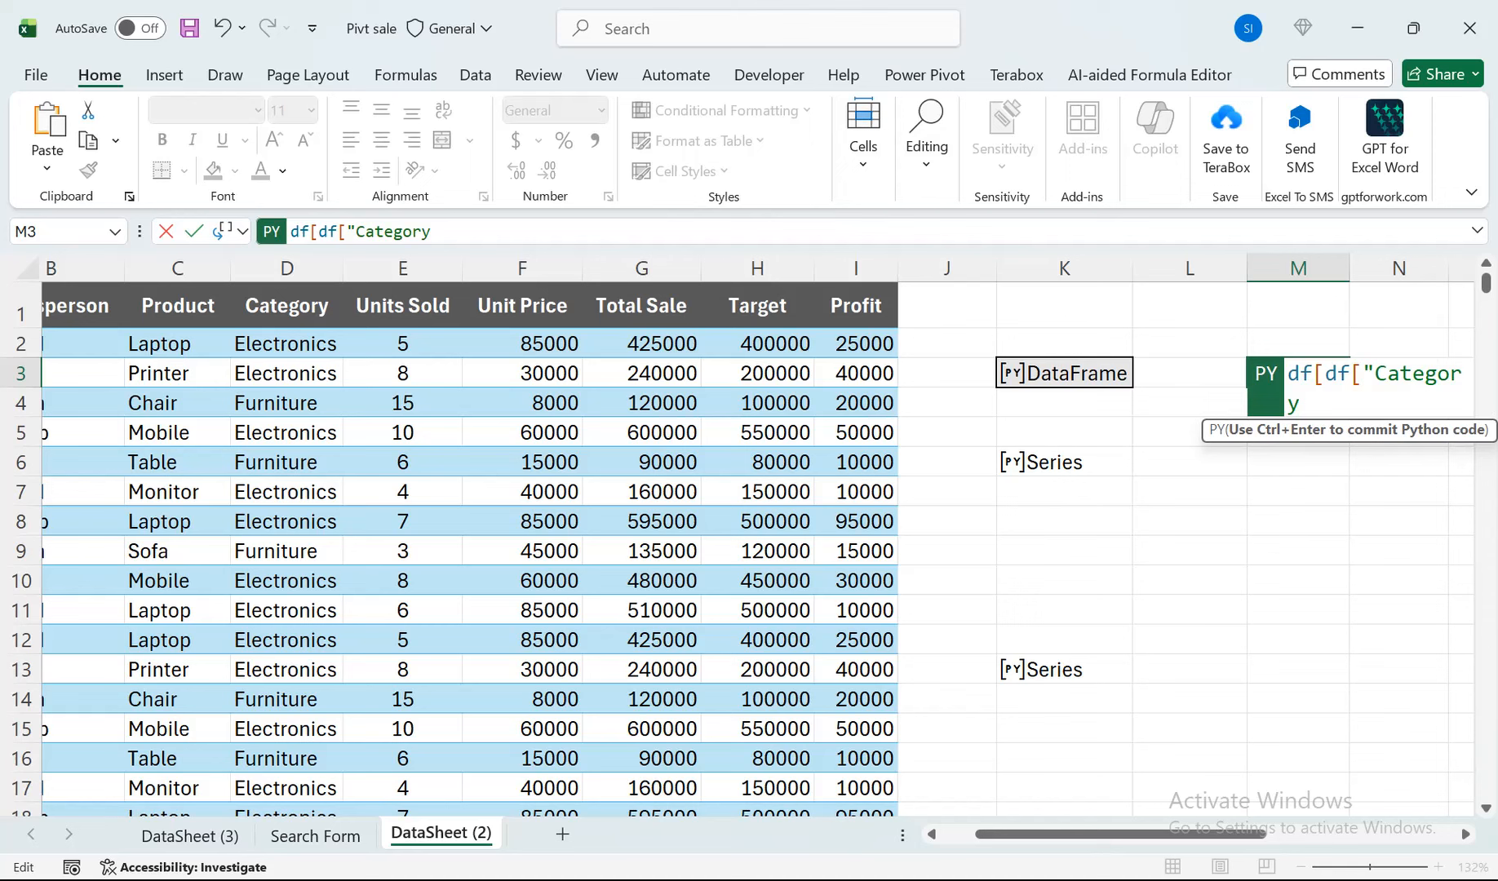
Add the column reference ['Category'] in single quotes after df[df in M3's Python code.
{"action": "key", "text": "BackSpace"}
{"action": "type", "text": "'"}
{"action": "type", "text": "']"}
Complete M3's filter with the comparison == 'Electronics' and the closing bracket, and commit the Python code.
{"action": "left_click", "coordinate": [1465, 834]}
{"action": "left_click", "coordinate": [1466, 833]}
{"action": "left_click", "coordinate": [1465, 834]}
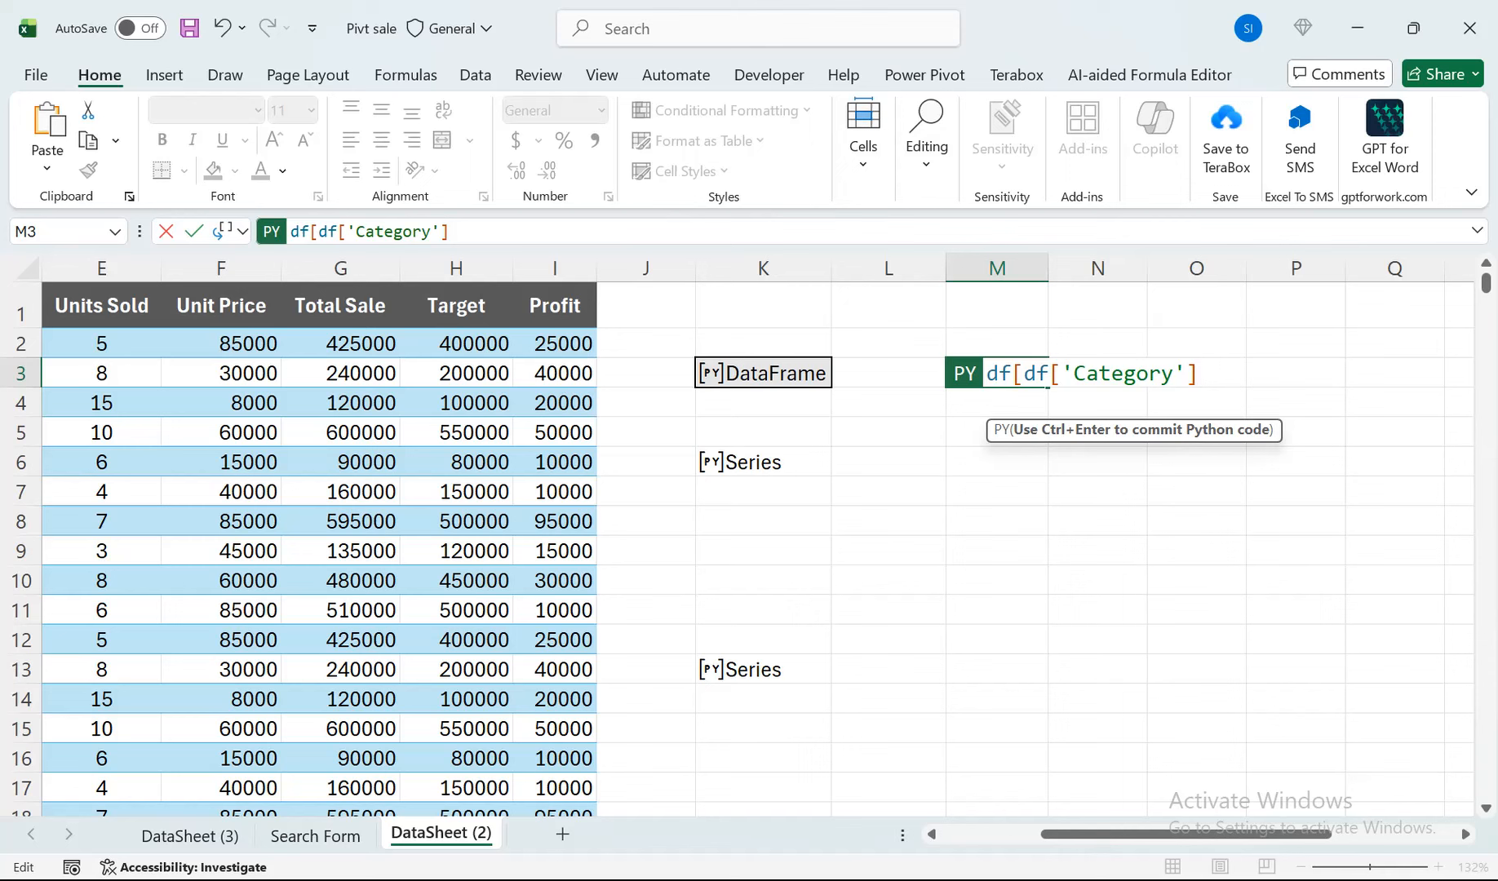
{"action": "type", "text": "= "}
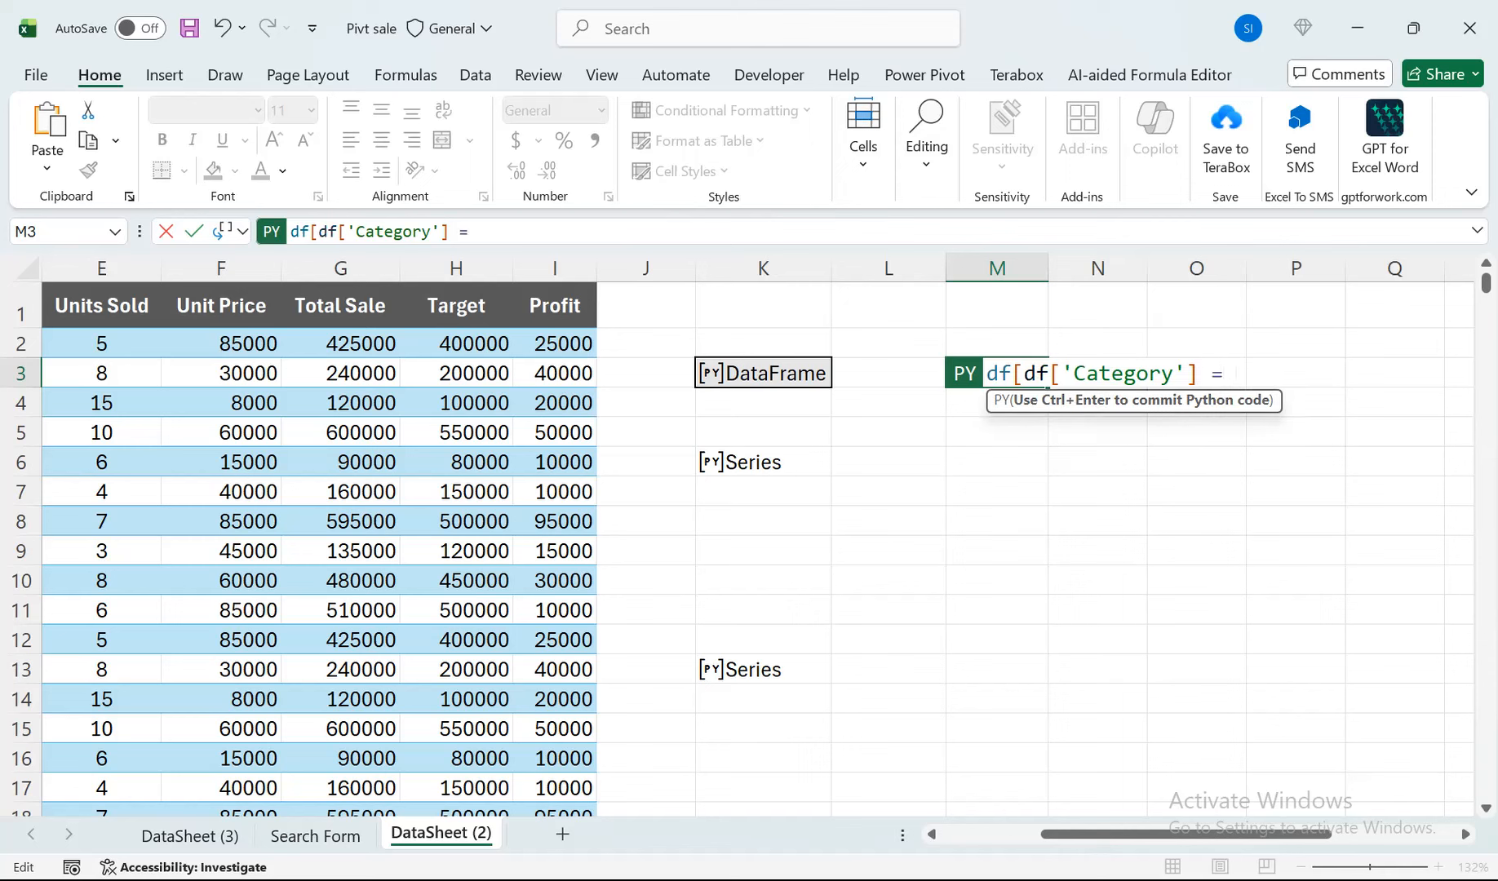
{"action": "type", "text": "= 'Elec"}
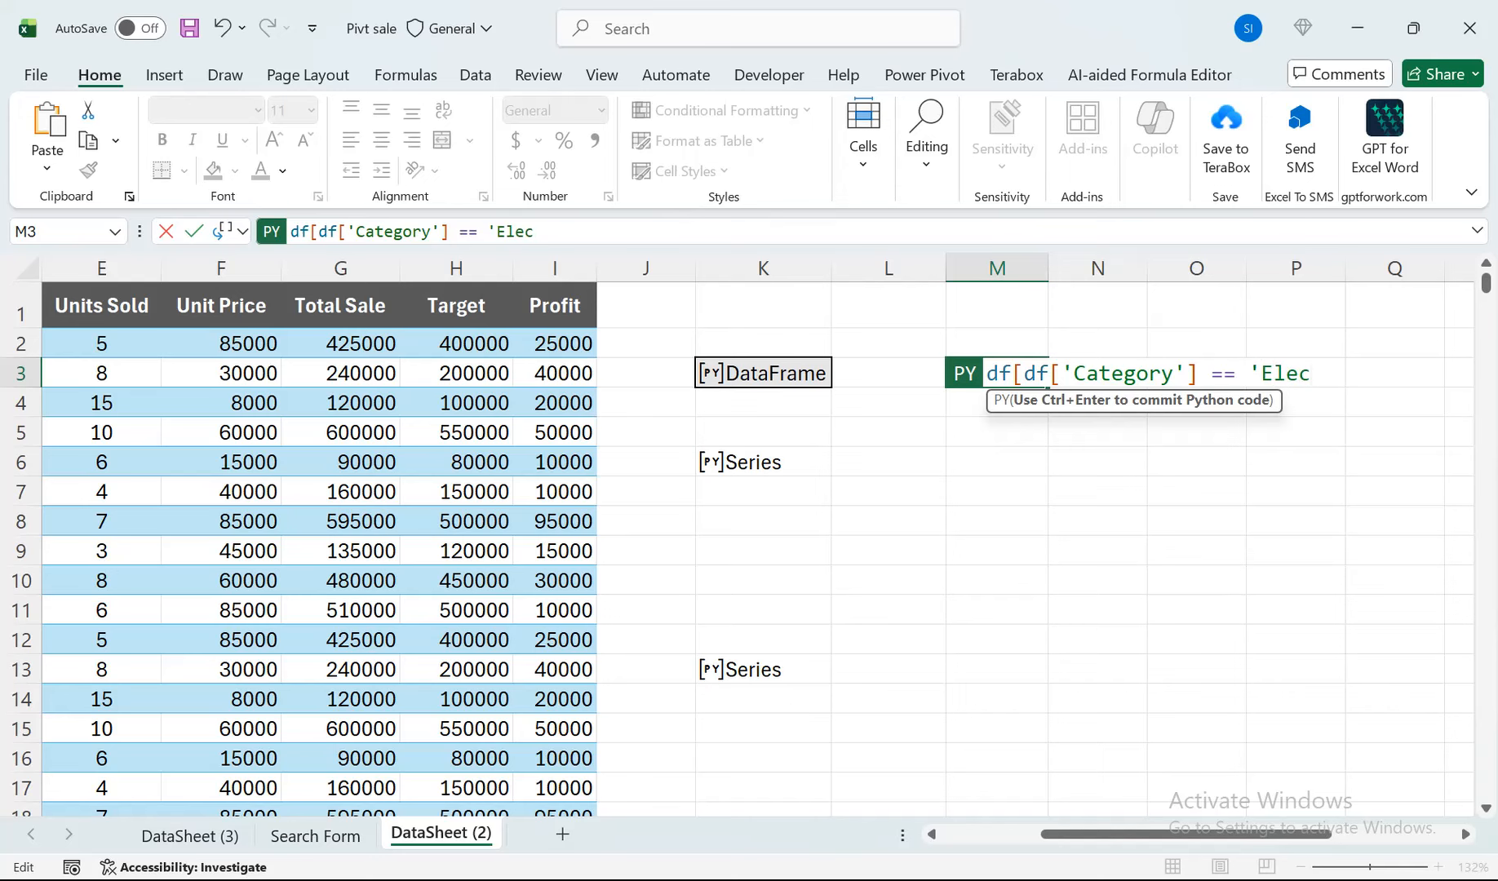
{"action": "scroll", "coordinate": [757, 539], "scroll_direction": "left", "scroll_amount": 2}
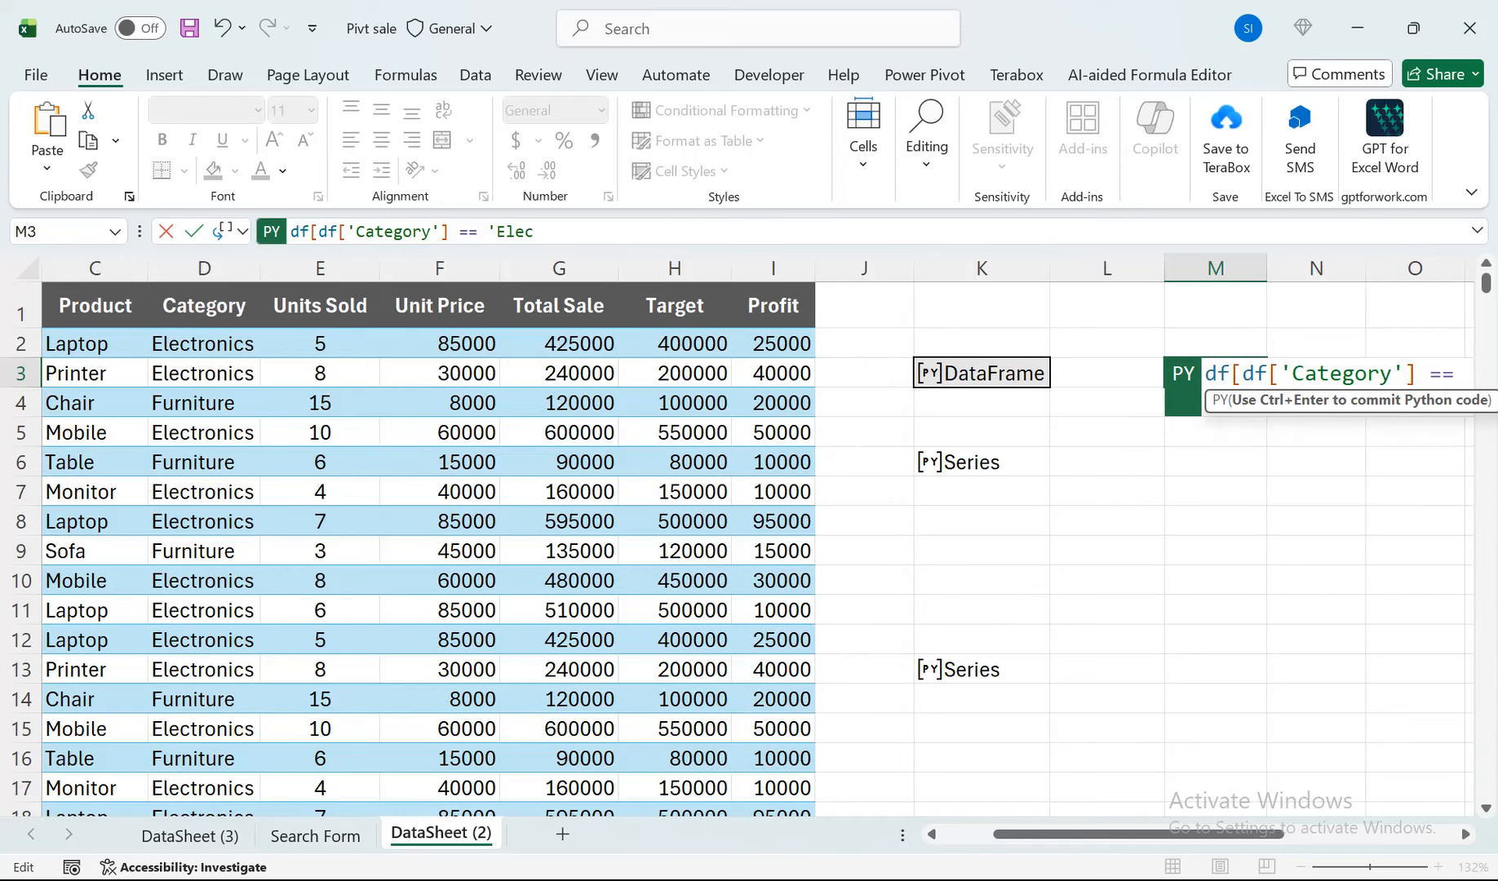
{"action": "scroll", "coordinate": [757, 539], "scroll_direction": "right", "scroll_amount": 2}
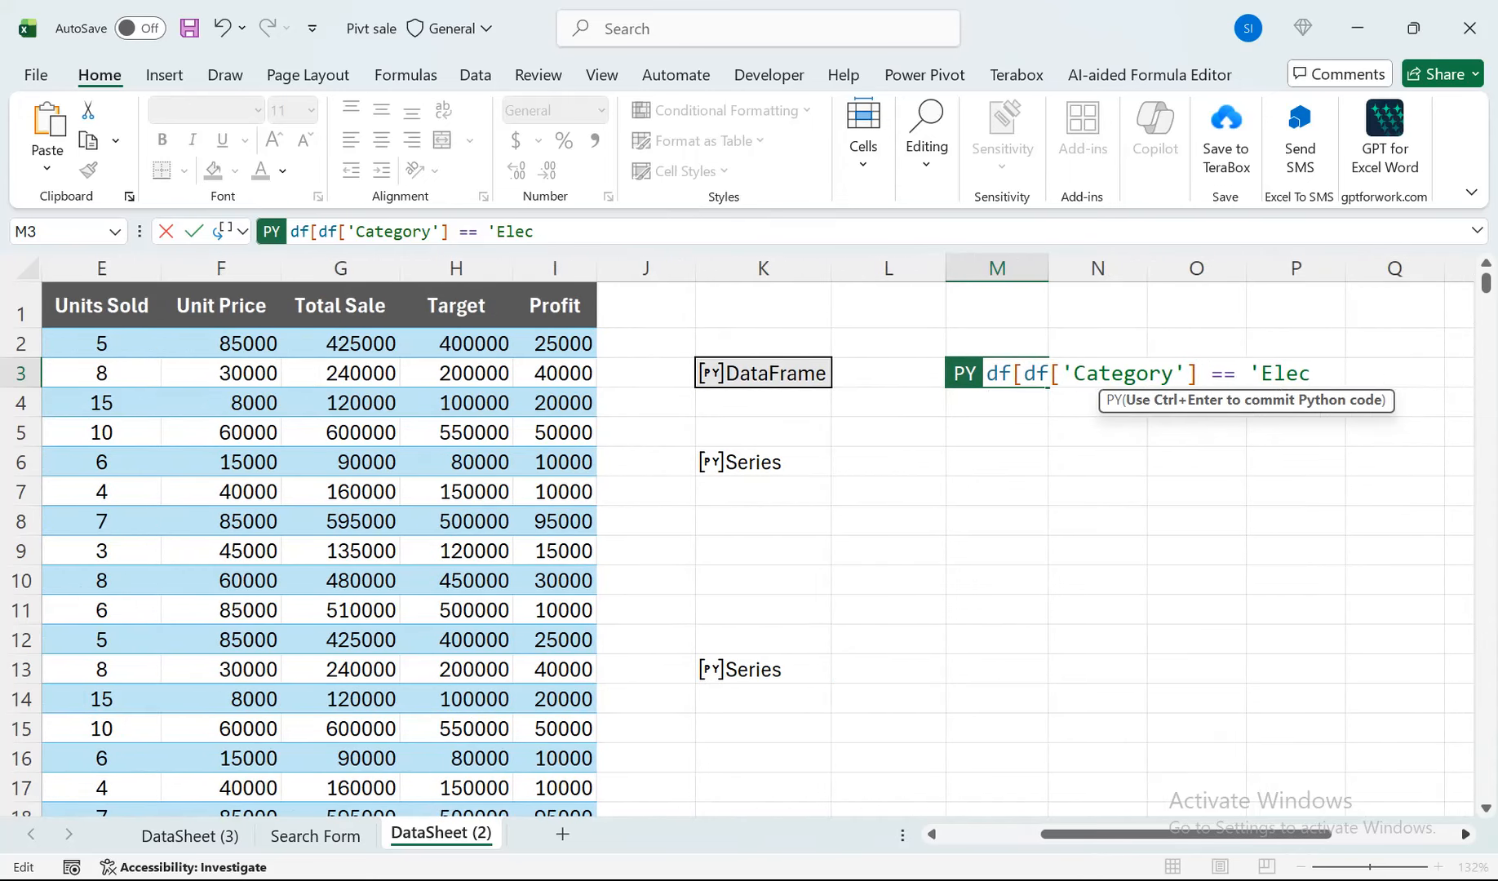
{"action": "type", "text": "tr"}
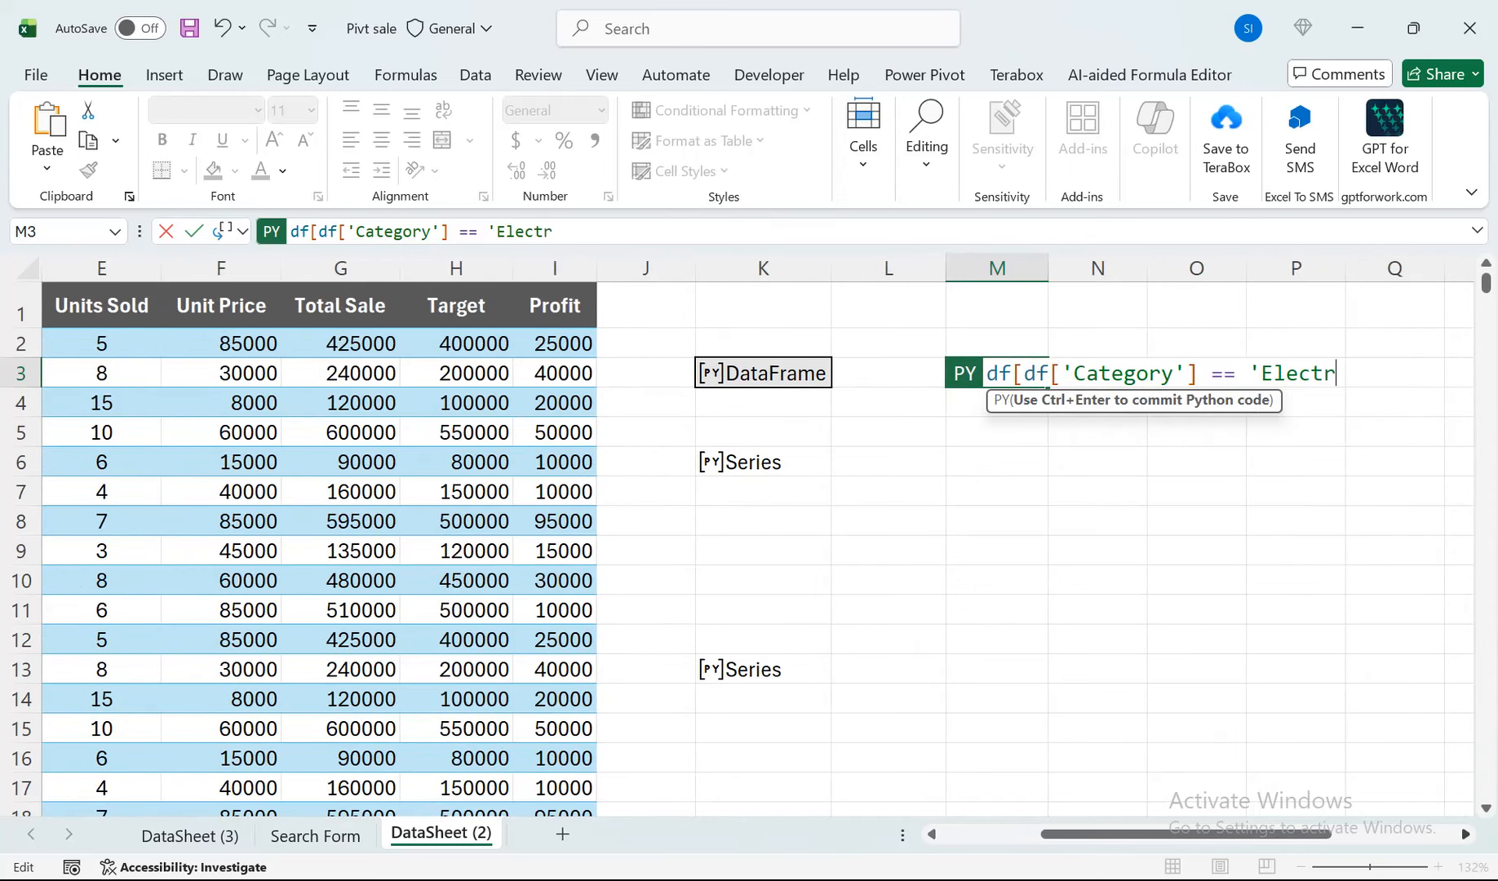
{"action": "type", "text": "onics']"}
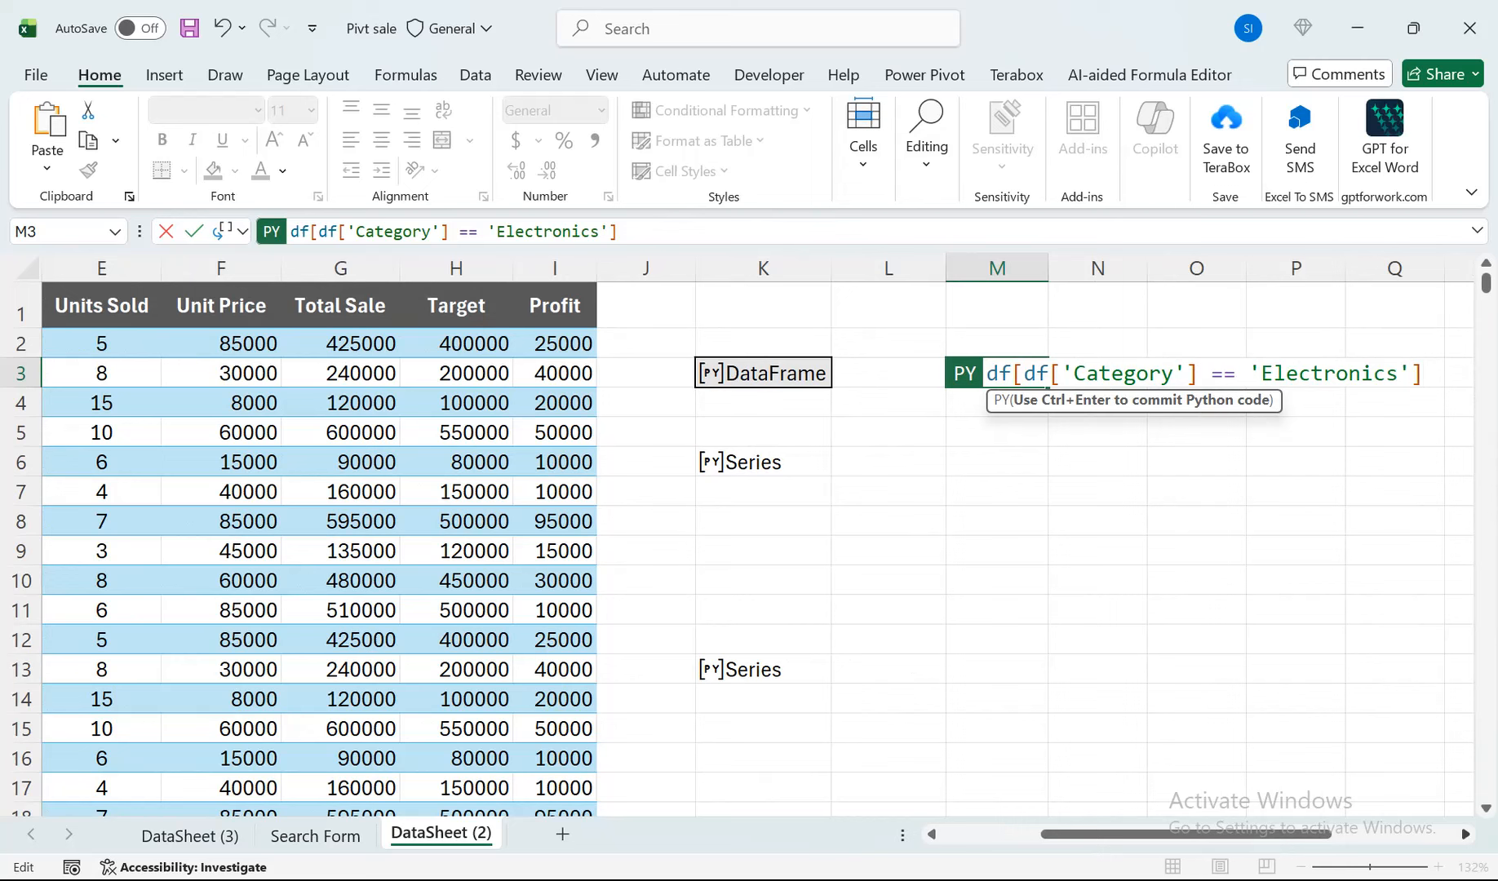
{"action": "key", "text": "ctrl+Return"}
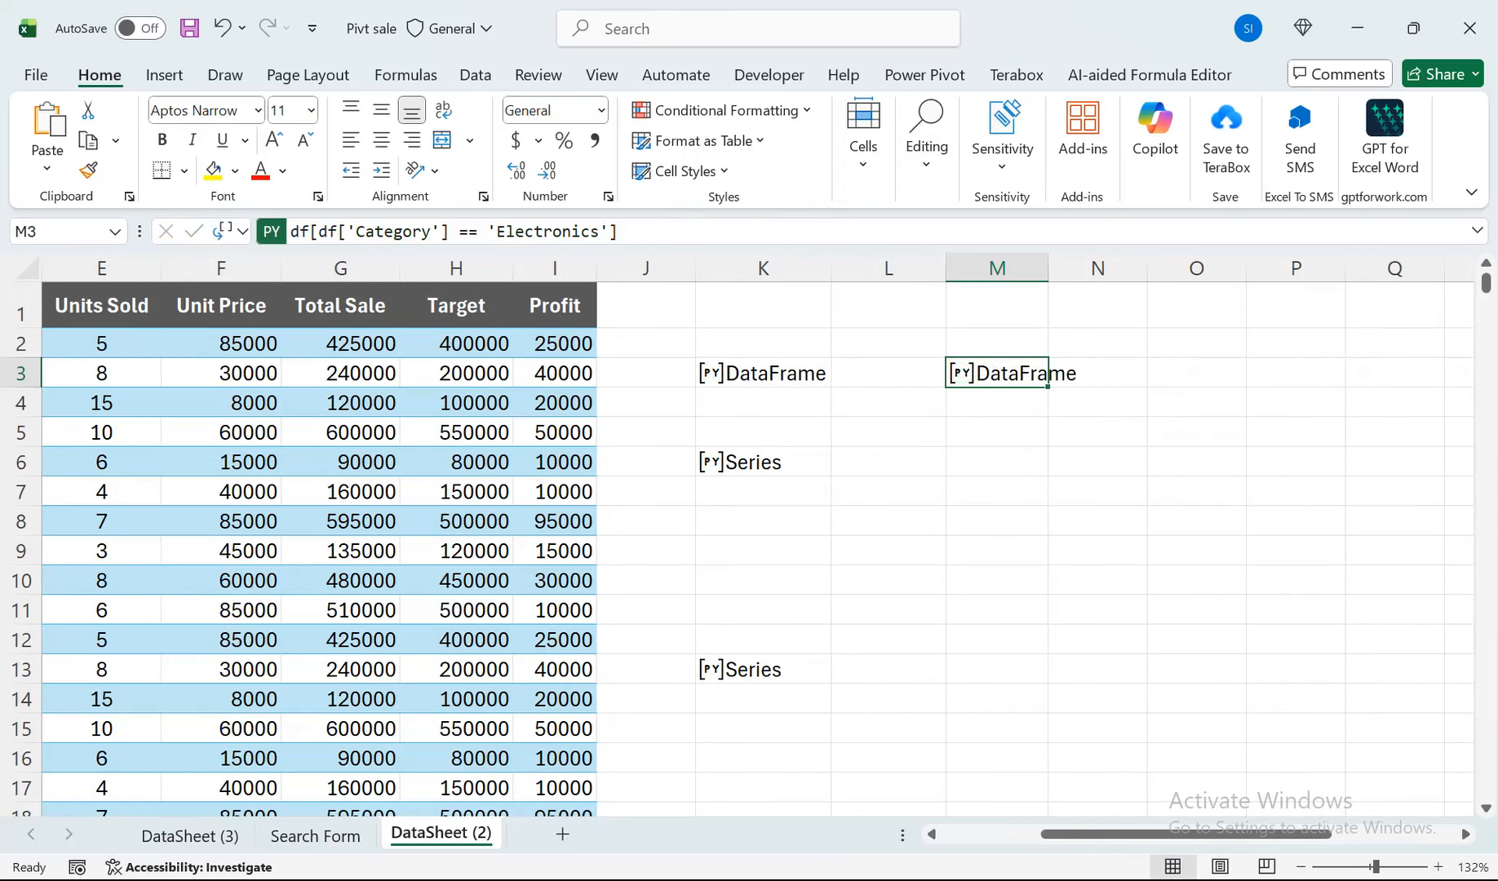
Set M3's Python output to Excel Value and widen column Q to fit the category names.
{"action": "left_click", "coordinate": [231, 231]}
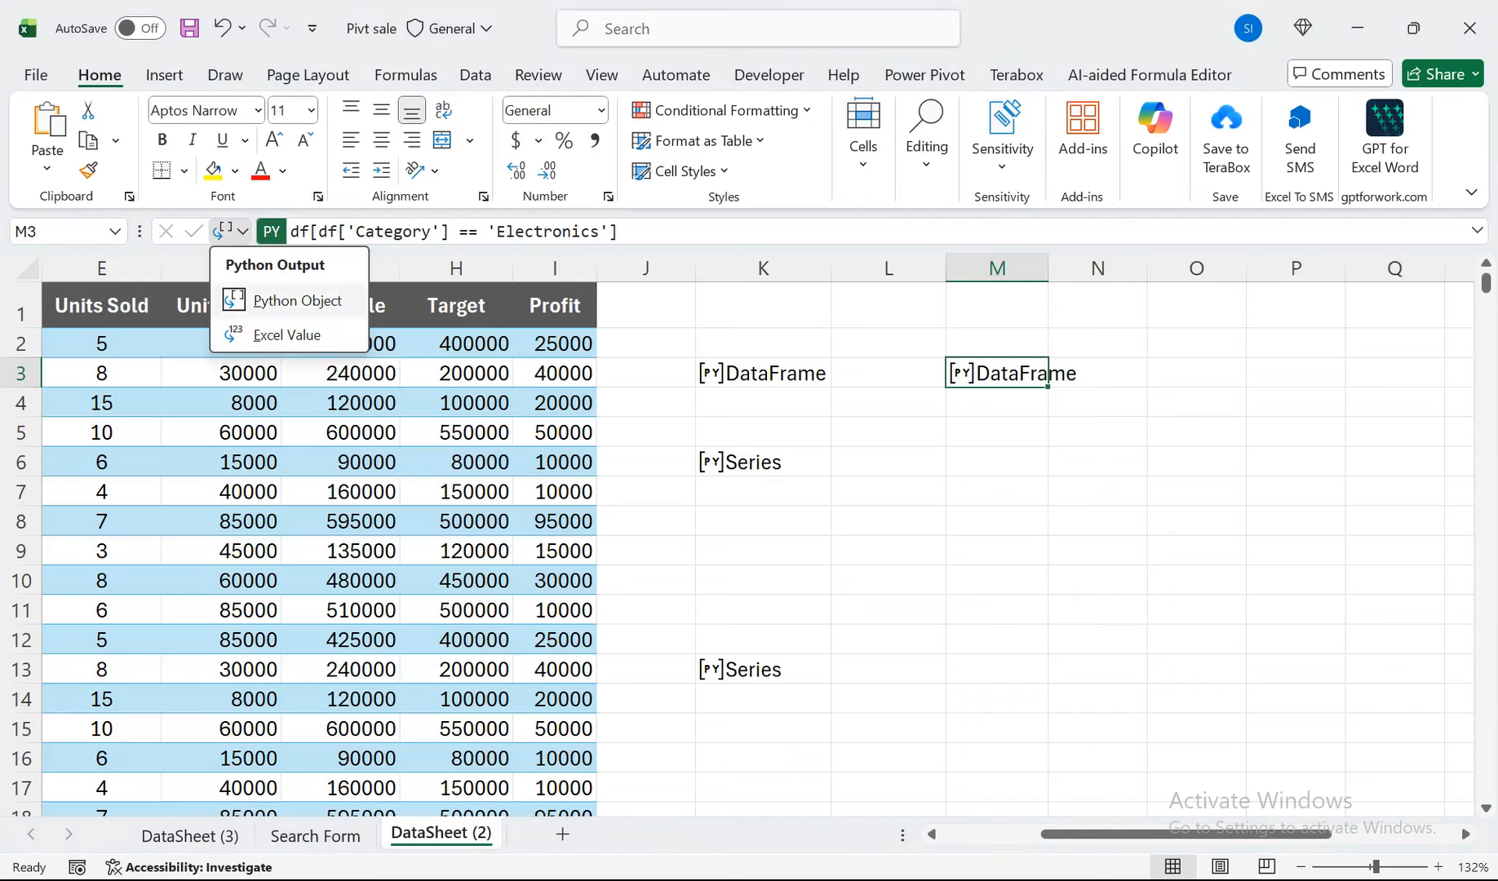
{"action": "left_click", "coordinate": [277, 334]}
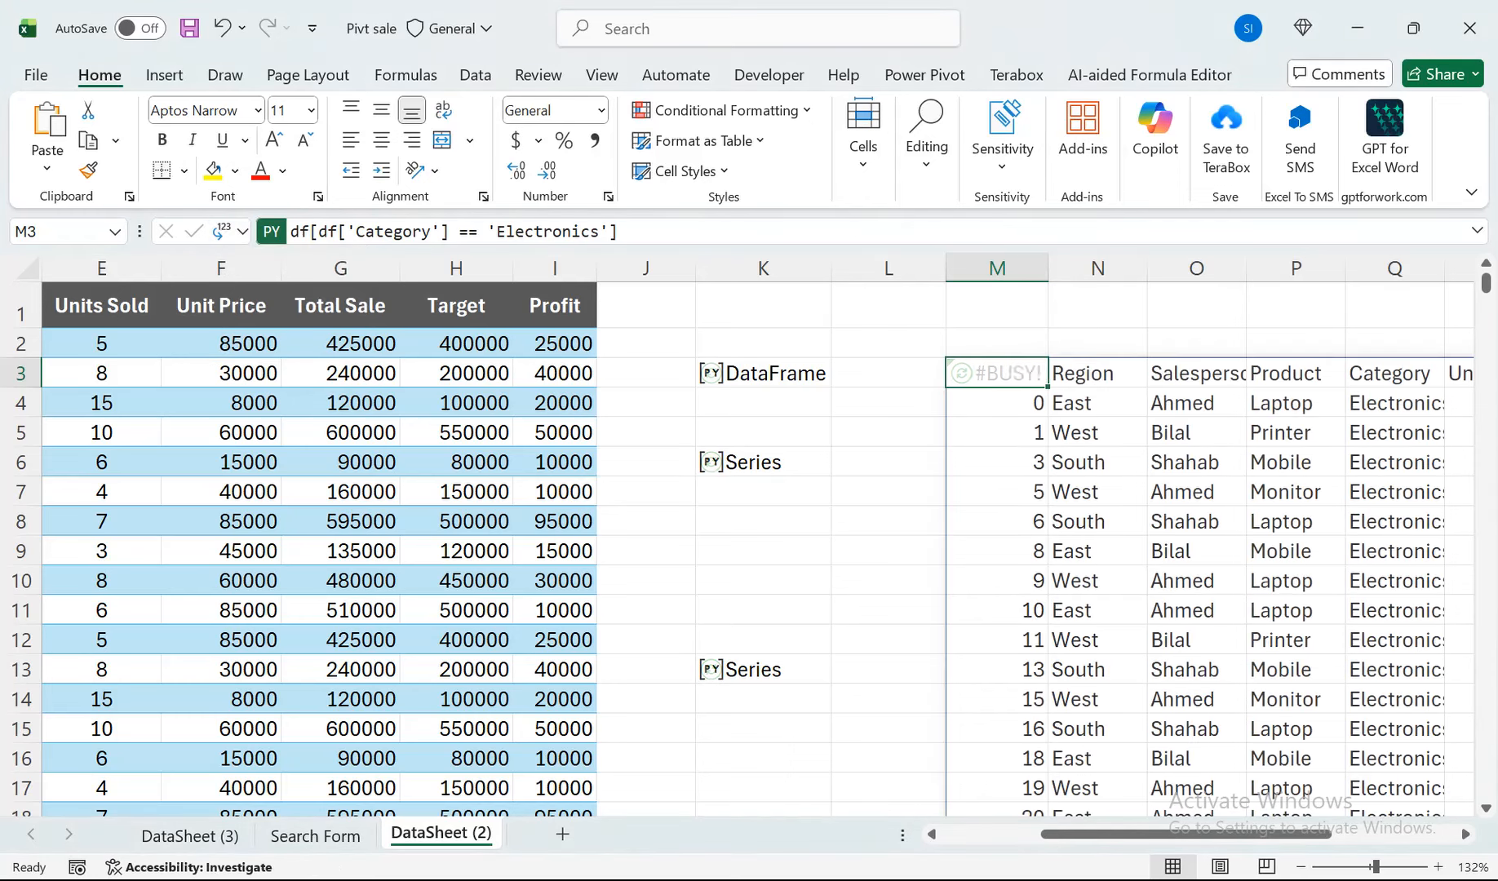
{"action": "left_click_drag", "start_coordinate": [1061, 834], "coordinate": [1189, 834]}
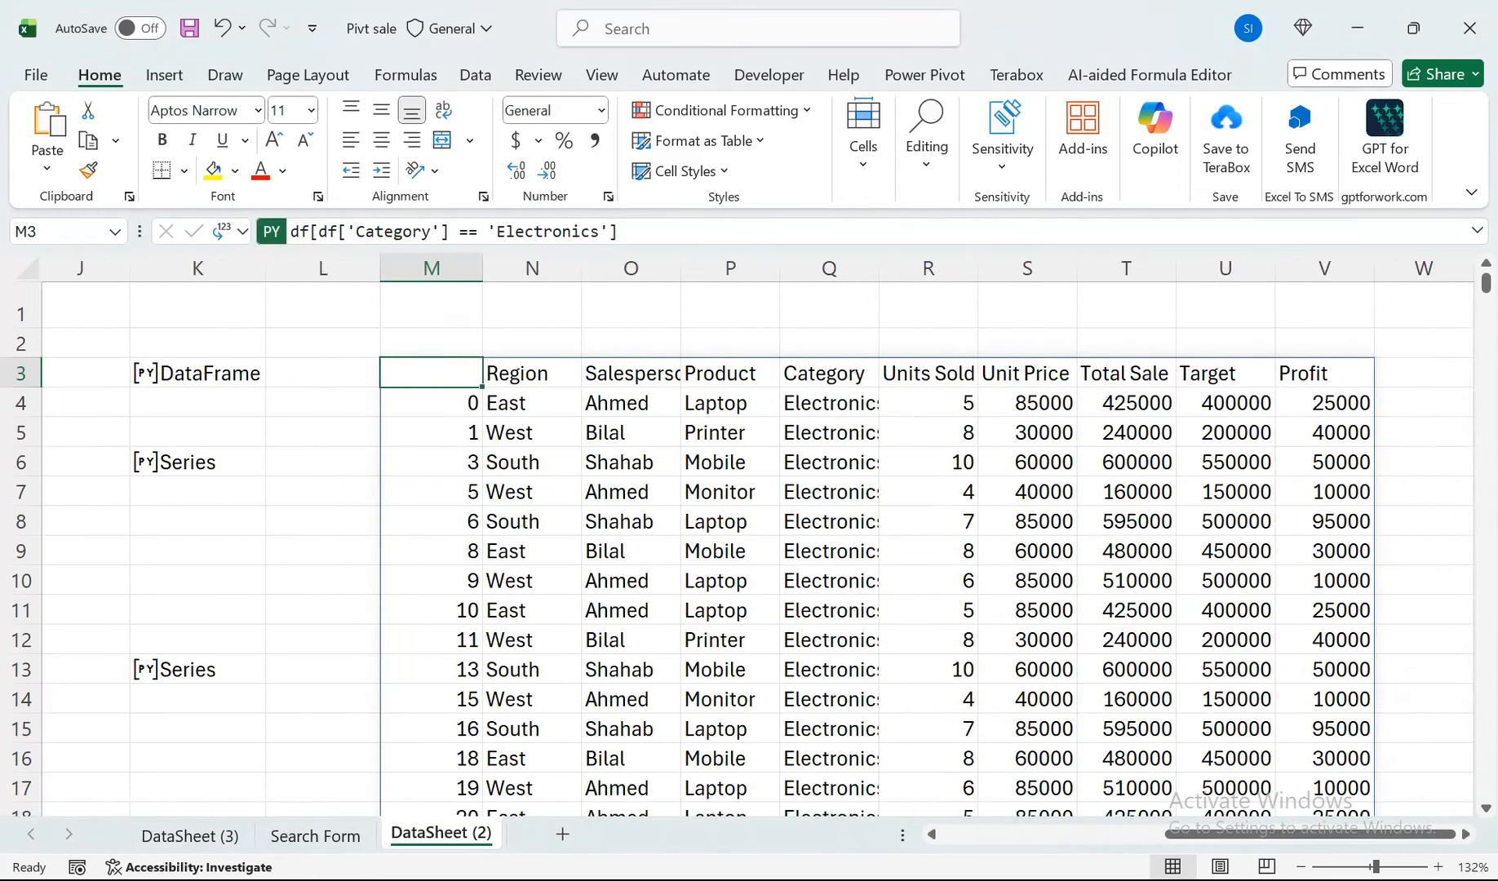
{"action": "left_click_drag", "start_coordinate": [879, 267], "coordinate": [892, 267]}
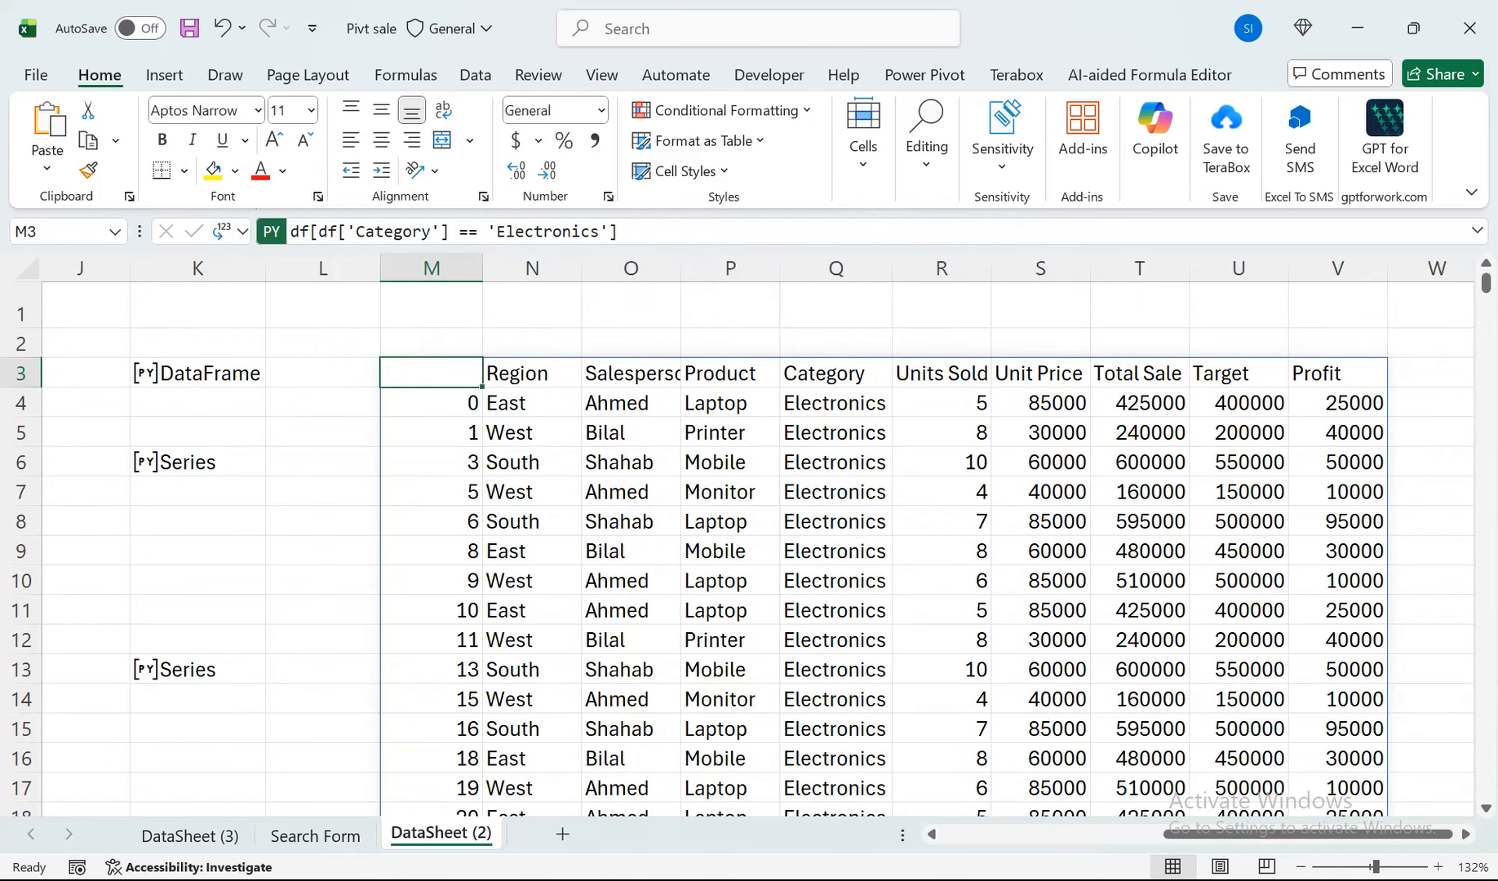
Return M3's Python output to Python Object.
{"action": "left_click", "coordinate": [241, 231]}
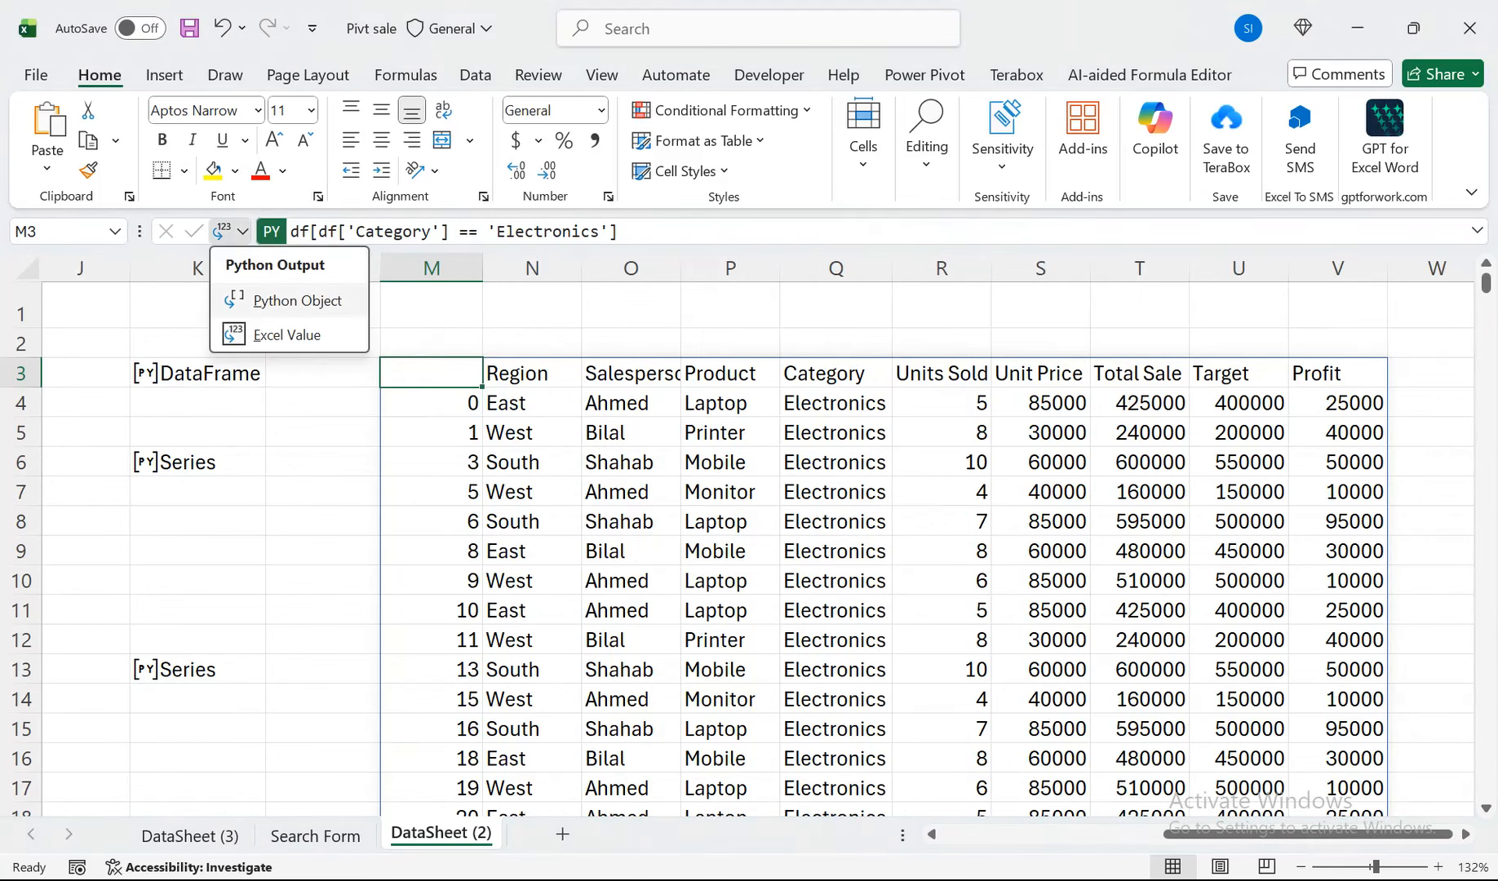
{"action": "left_click", "coordinate": [281, 298]}
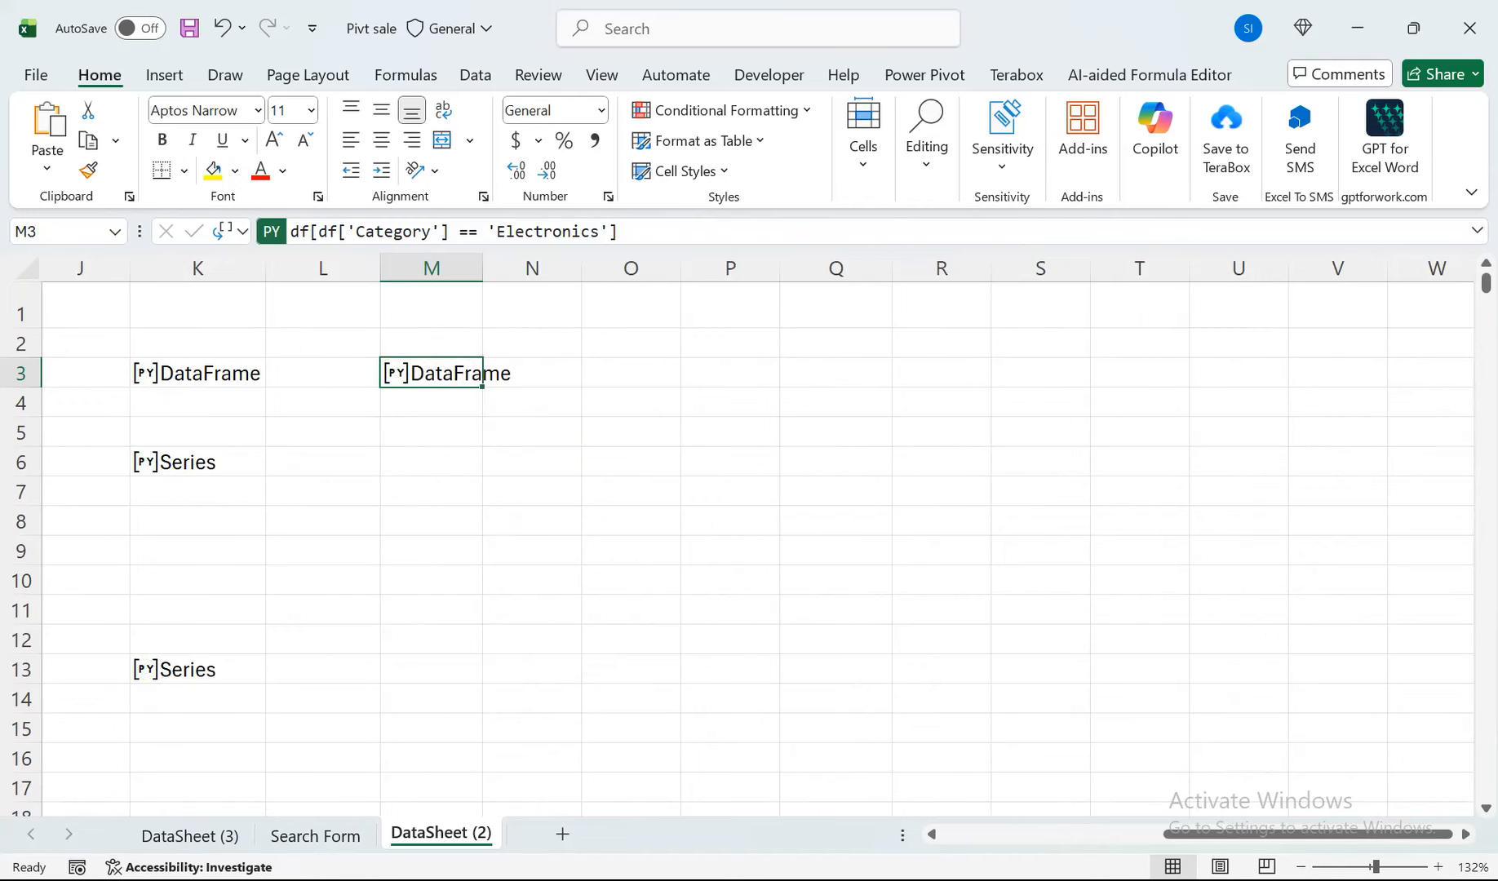
Show K6's category summary as Excel values and return its Python output to Python Object.
{"action": "left_click_drag", "start_coordinate": [1224, 834], "coordinate": [1043, 833]}
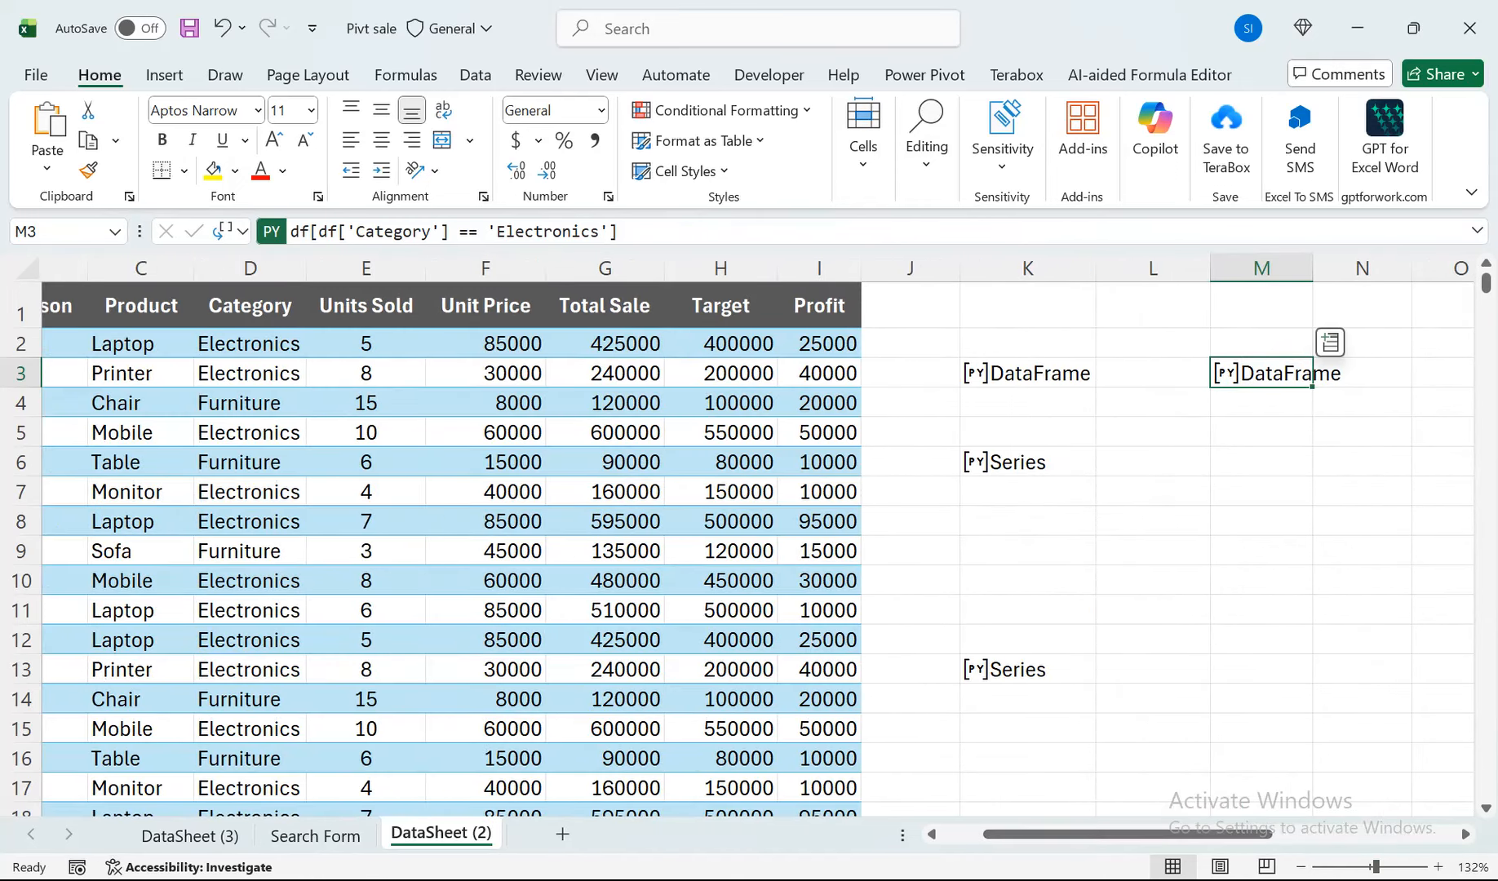
{"action": "left_click", "coordinate": [1016, 462]}
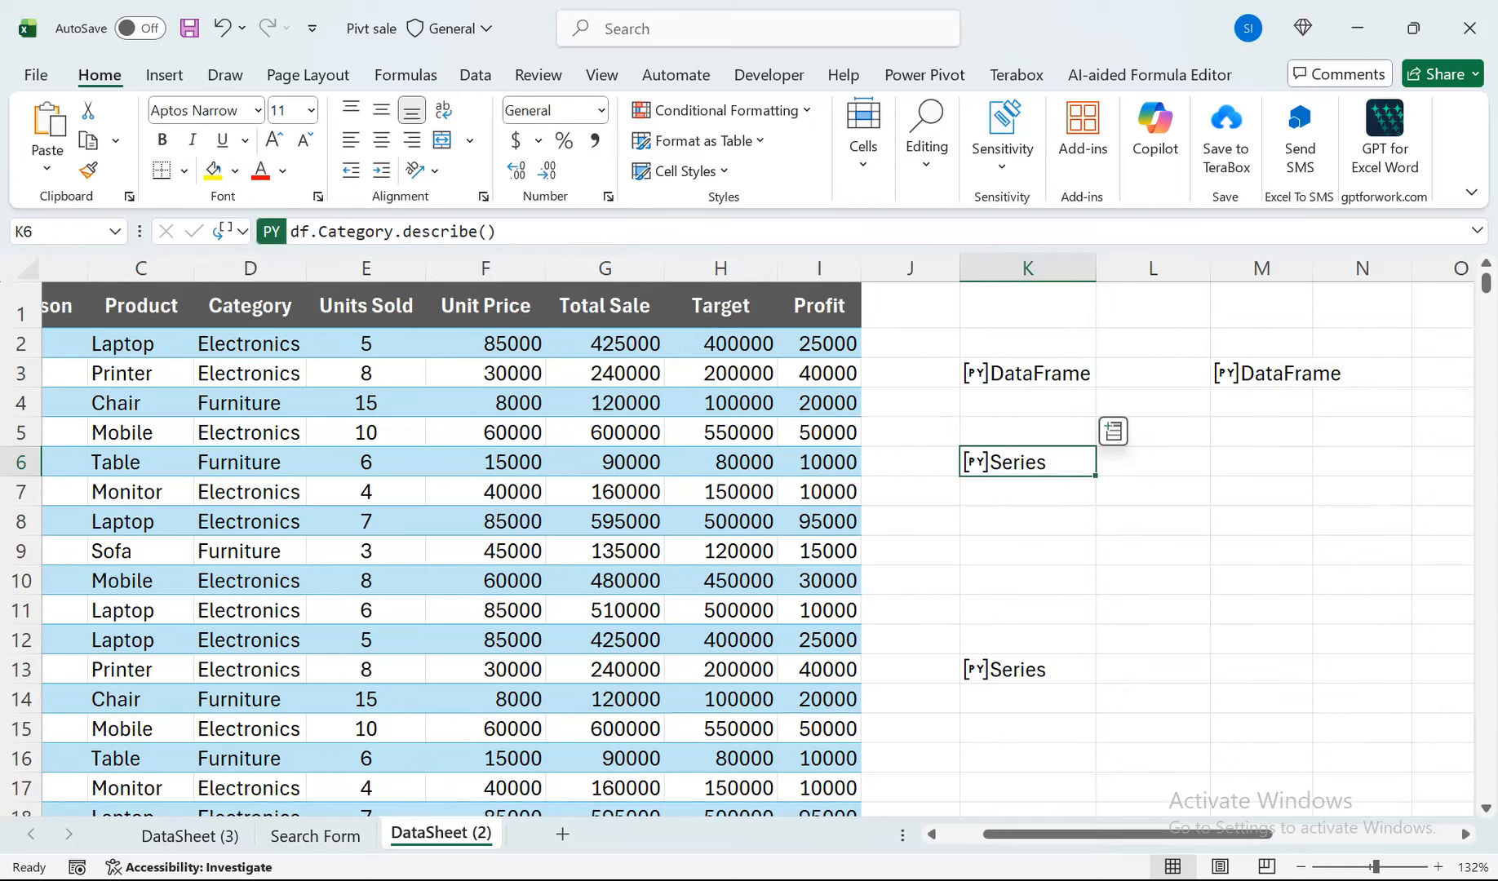
{"action": "left_click", "coordinate": [242, 232]}
{"action": "left_click", "coordinate": [277, 334]}
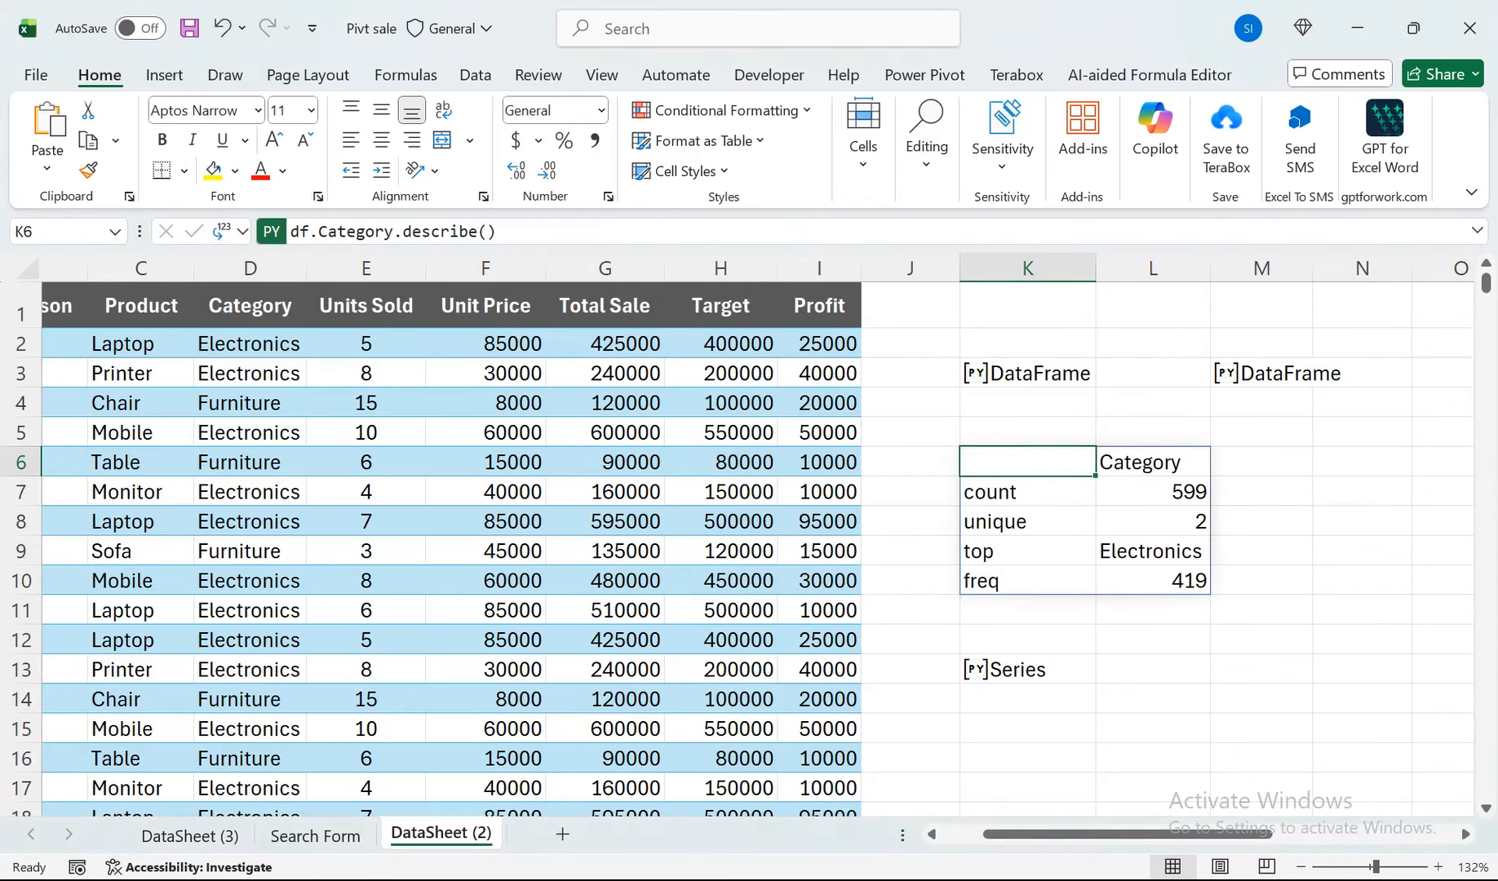
{"action": "left_click", "coordinate": [241, 232]}
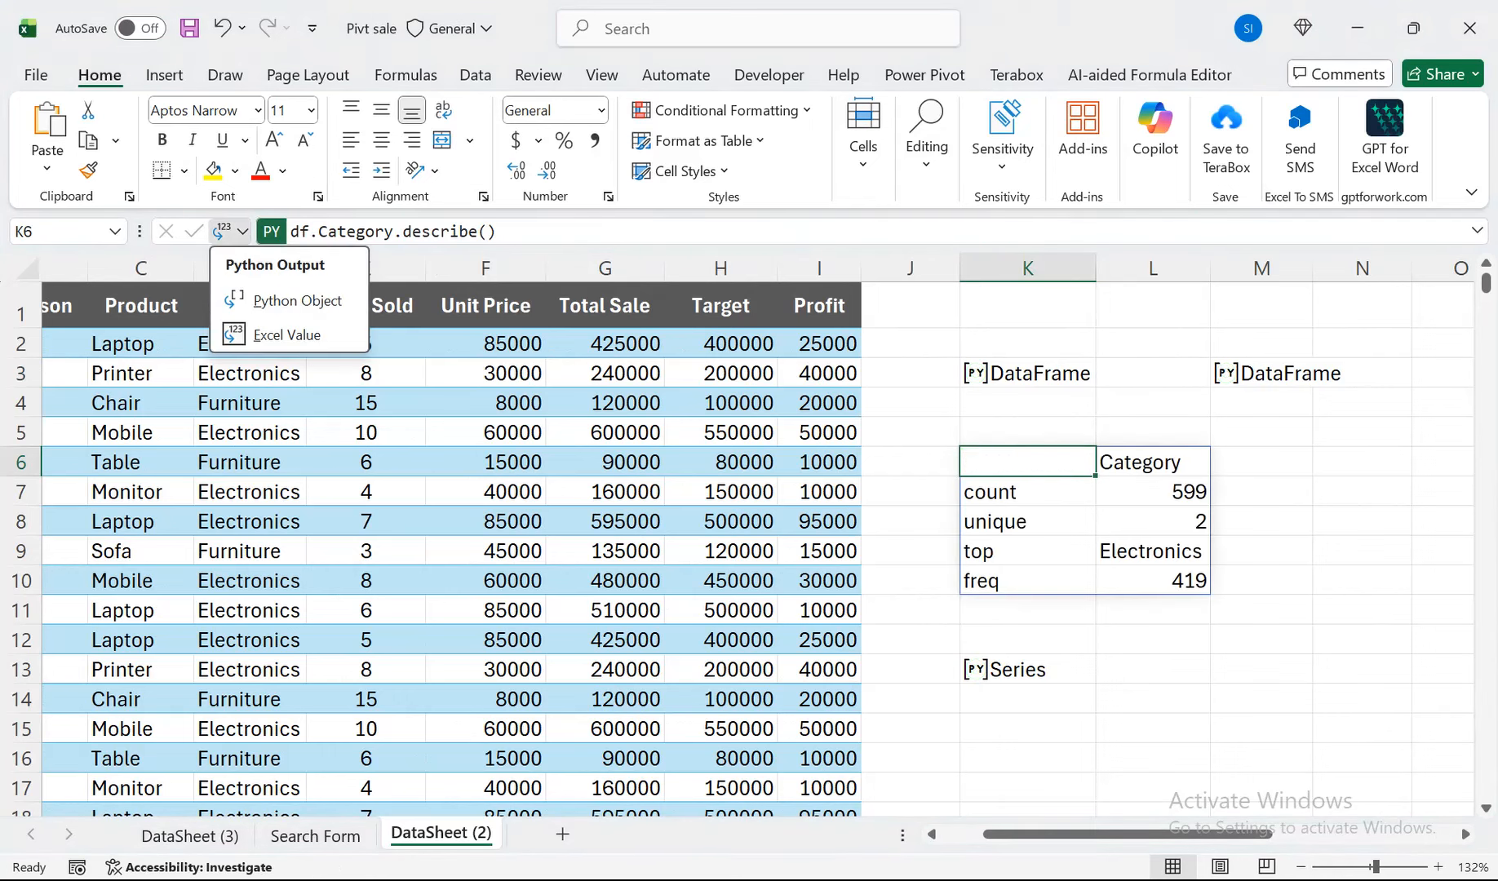
{"action": "left_click", "coordinate": [296, 301]}
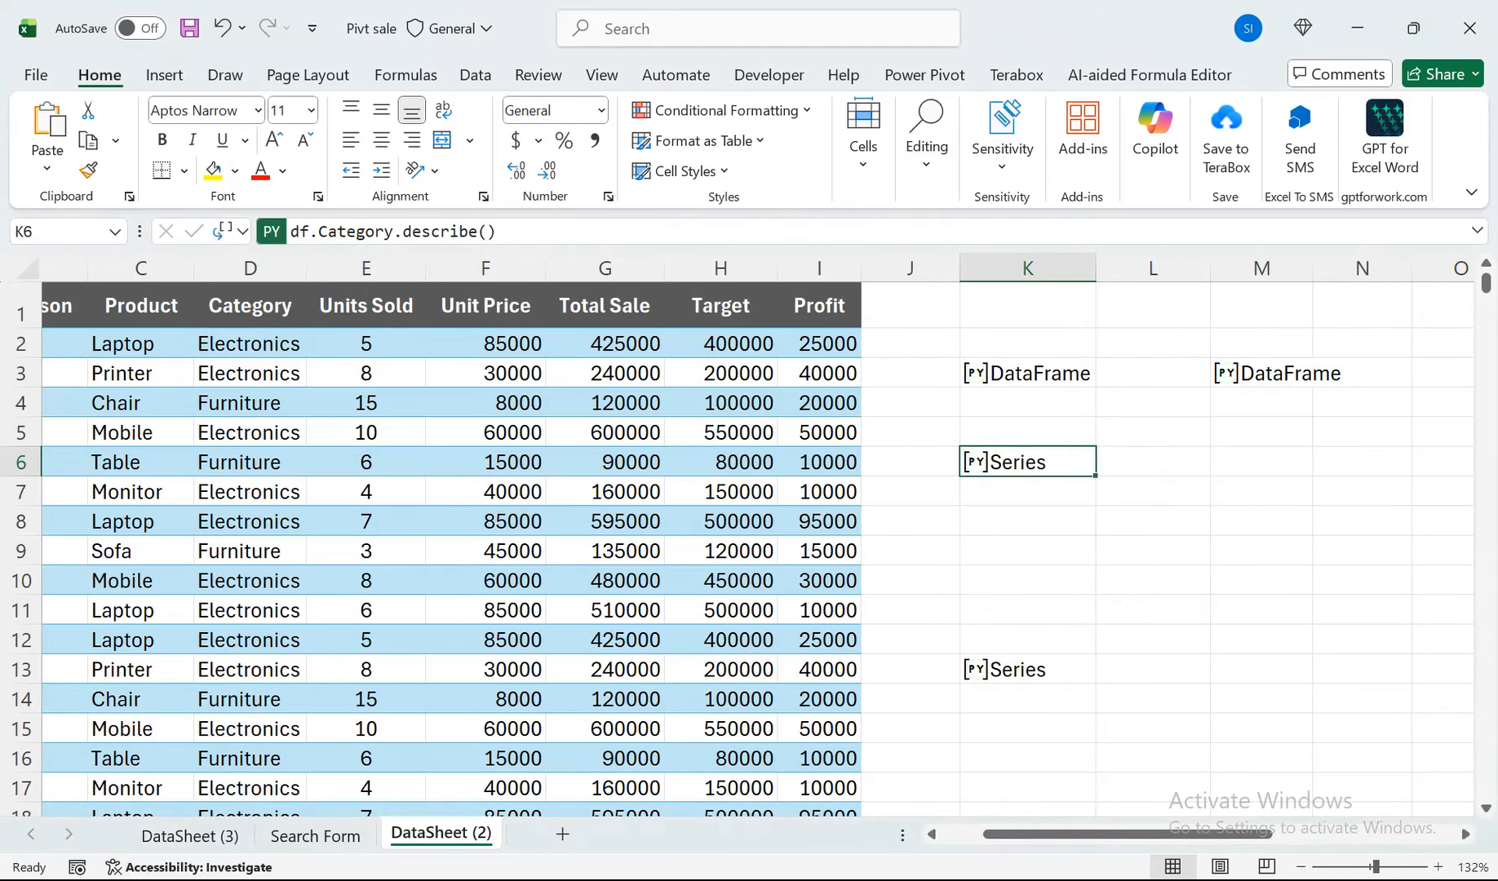
View and close the Python preview cards of cells K13, K6, K3 and M3 in turn.
{"action": "left_click", "coordinate": [976, 669]}
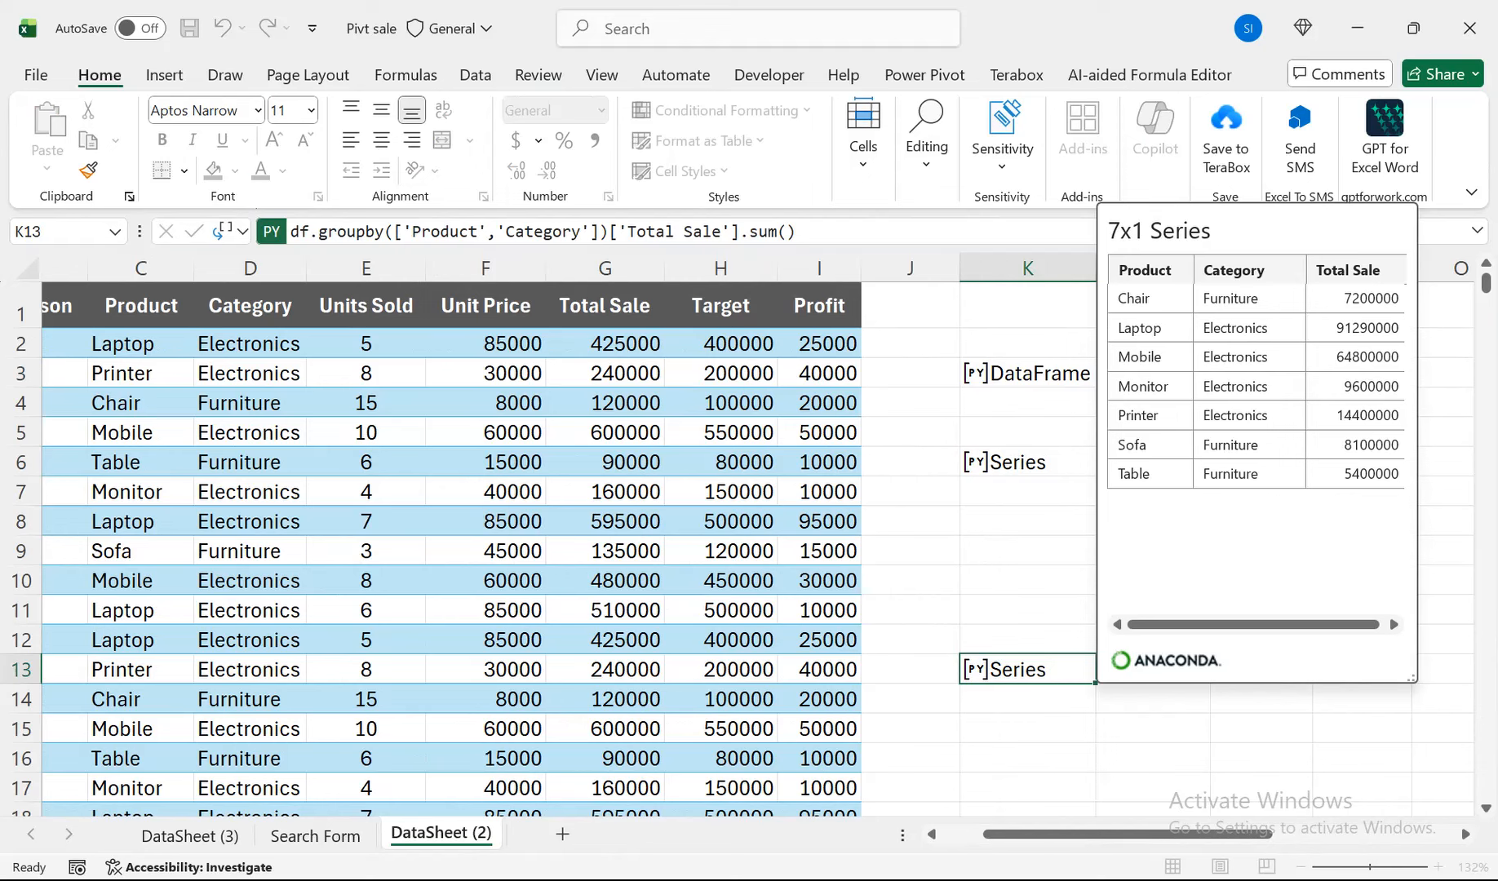
{"action": "key", "text": "Escape"}
{"action": "left_click", "coordinate": [976, 463]}
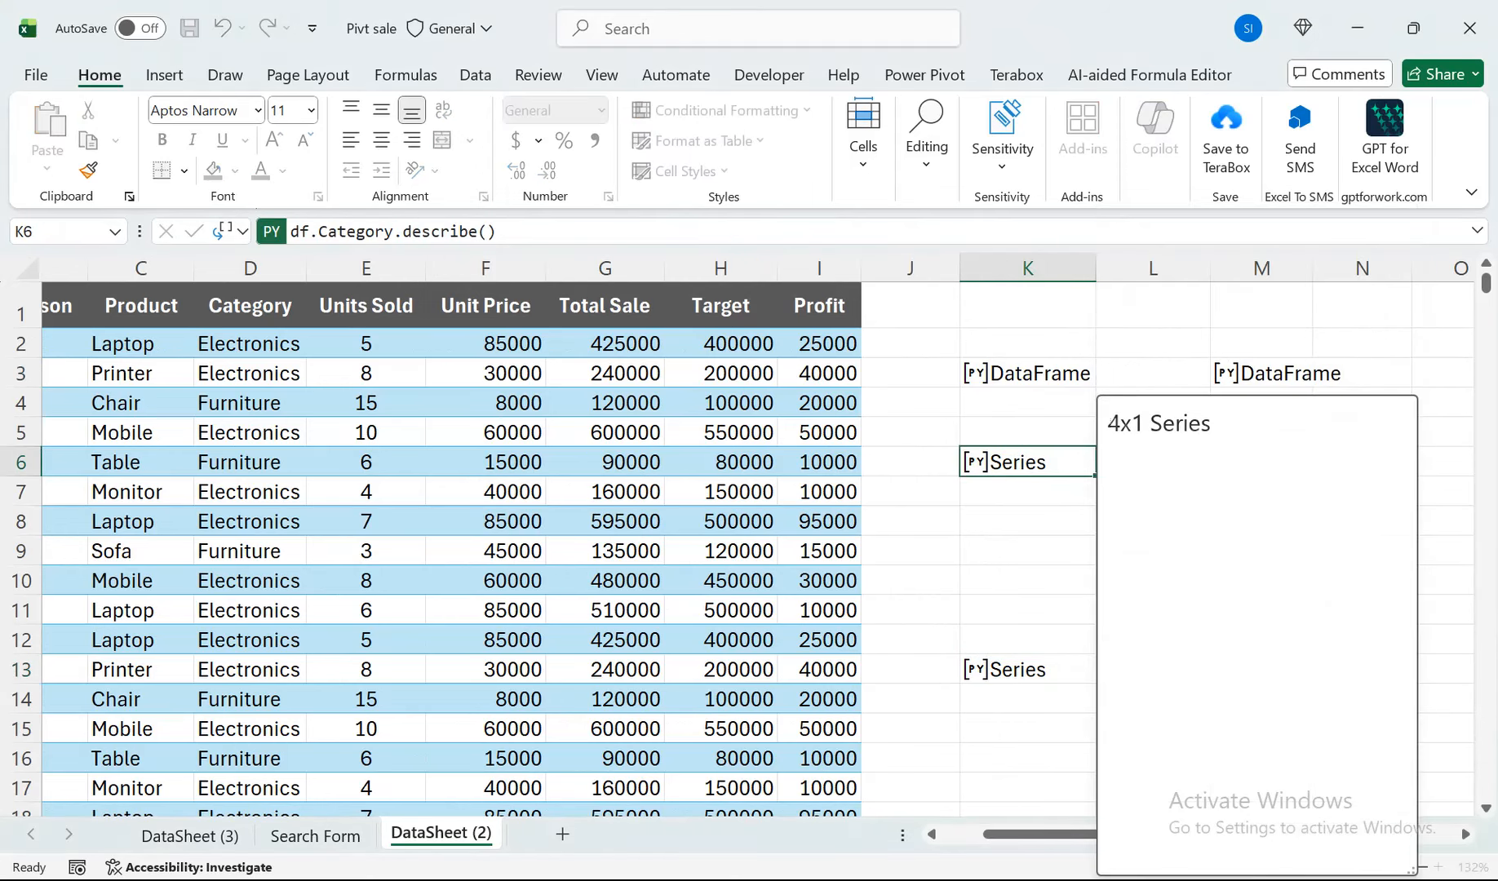
{"action": "key", "text": "Escape"}
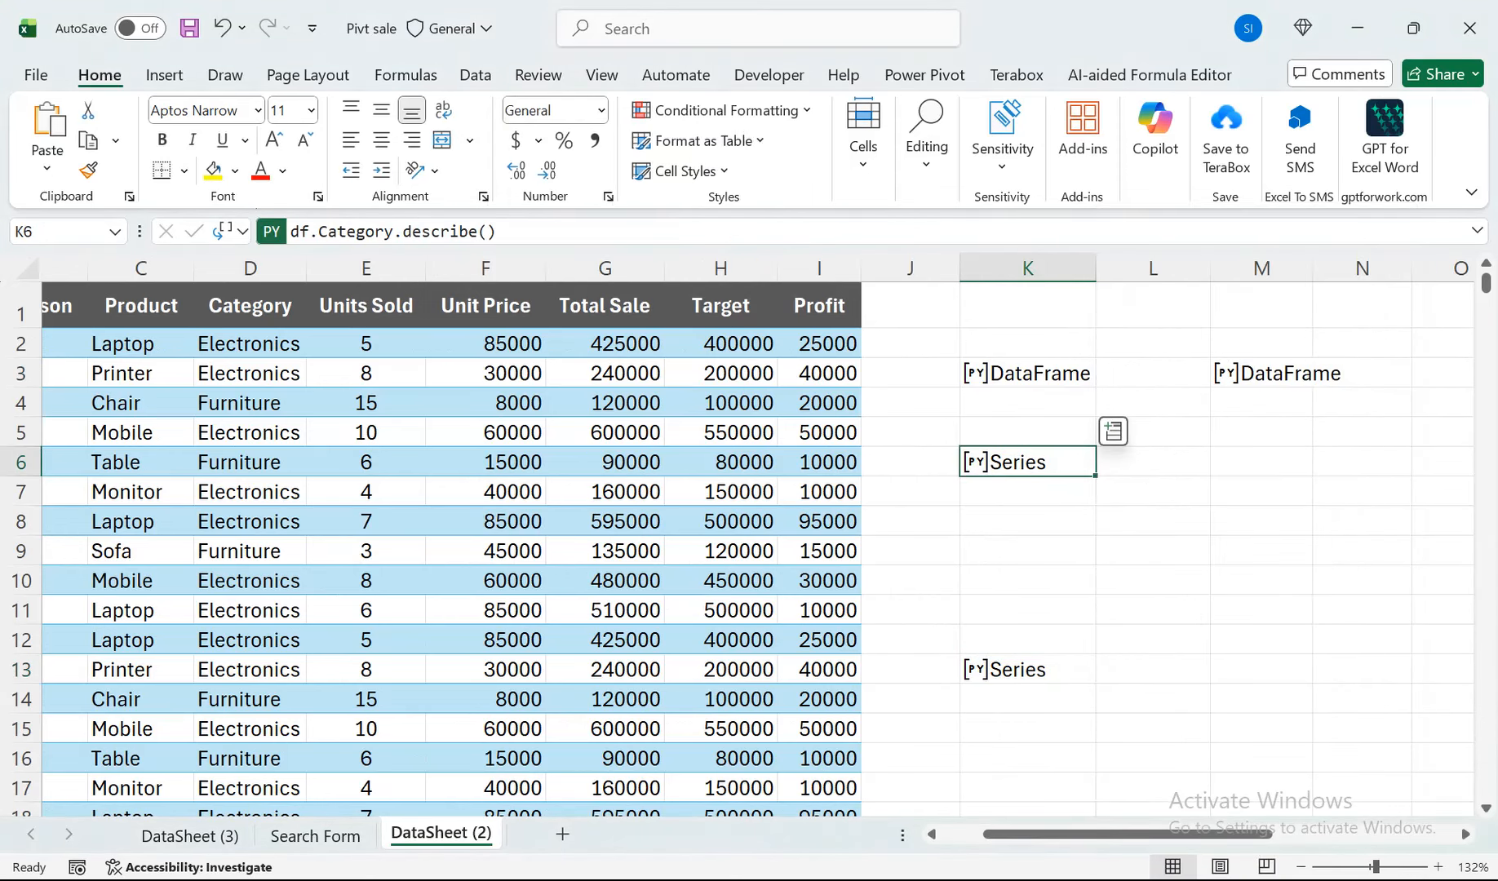
{"action": "left_click", "coordinate": [976, 373]}
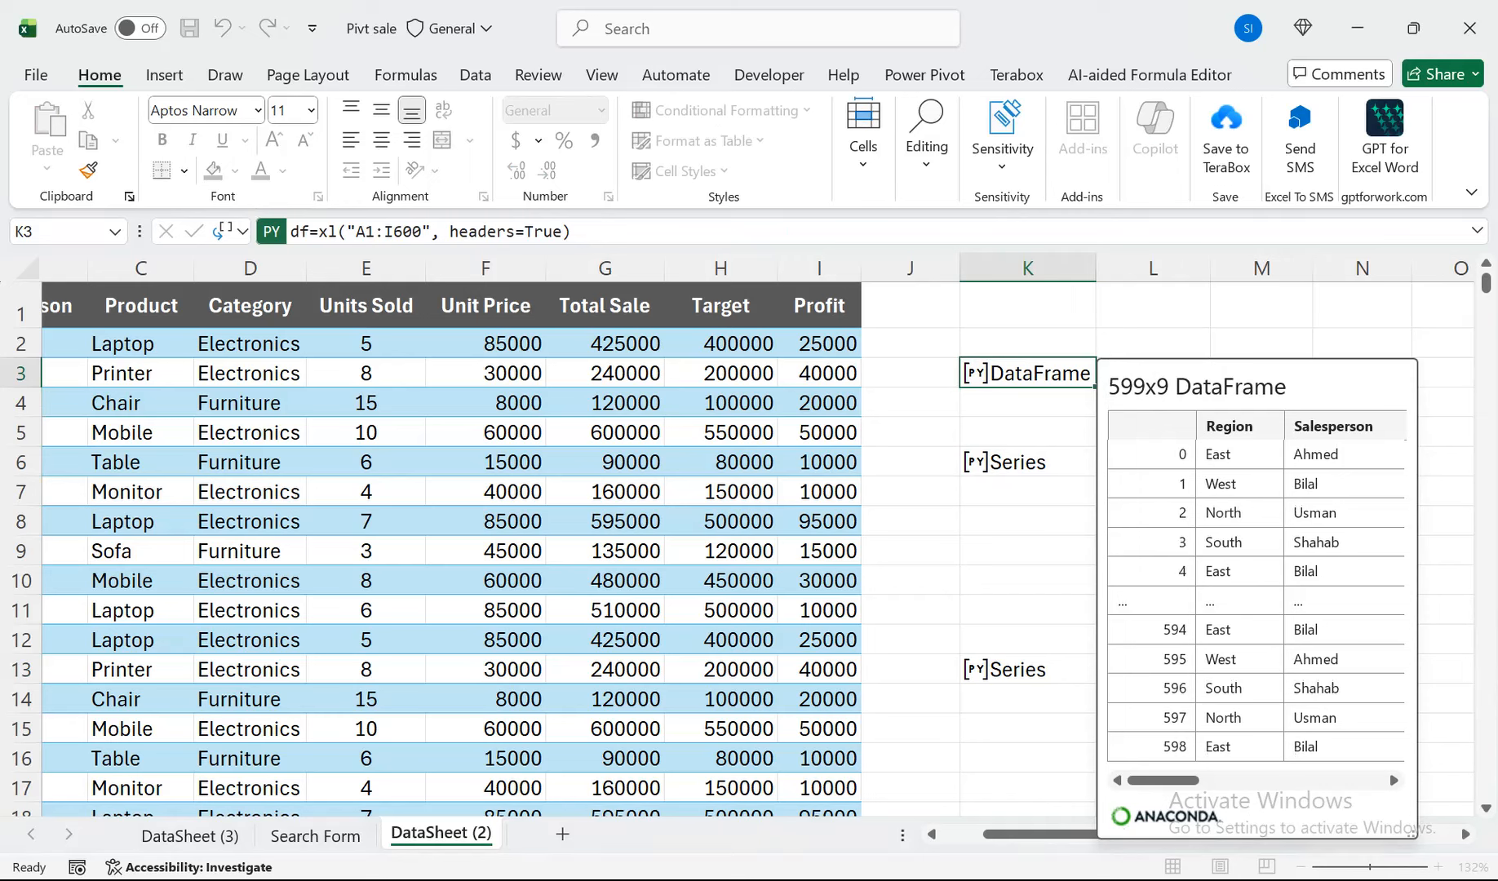
{"action": "left_click", "coordinate": [976, 374]}
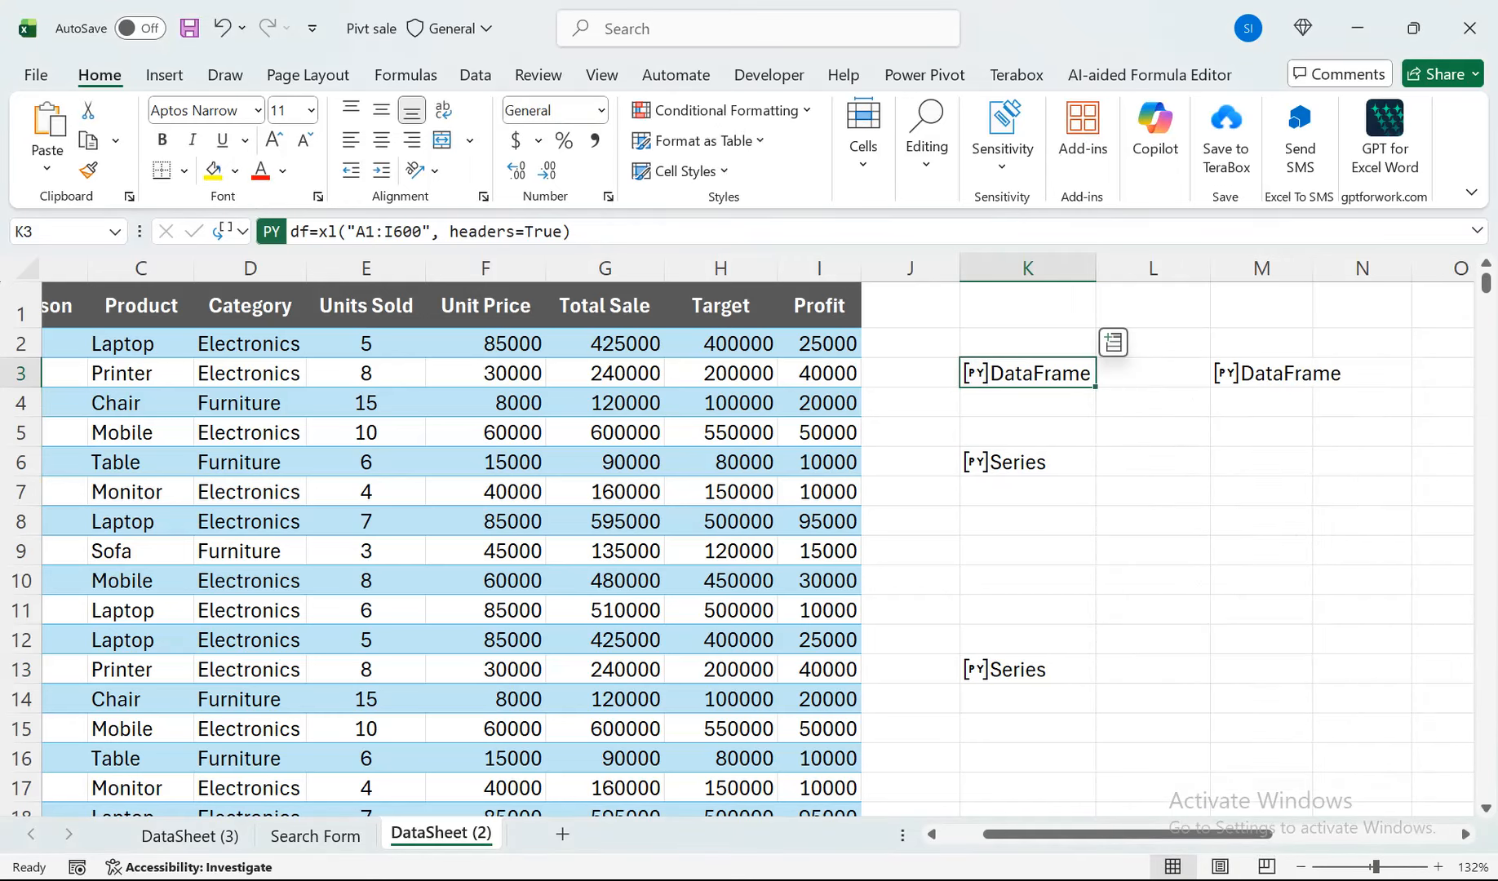
{"action": "left_click", "coordinate": [1226, 374]}
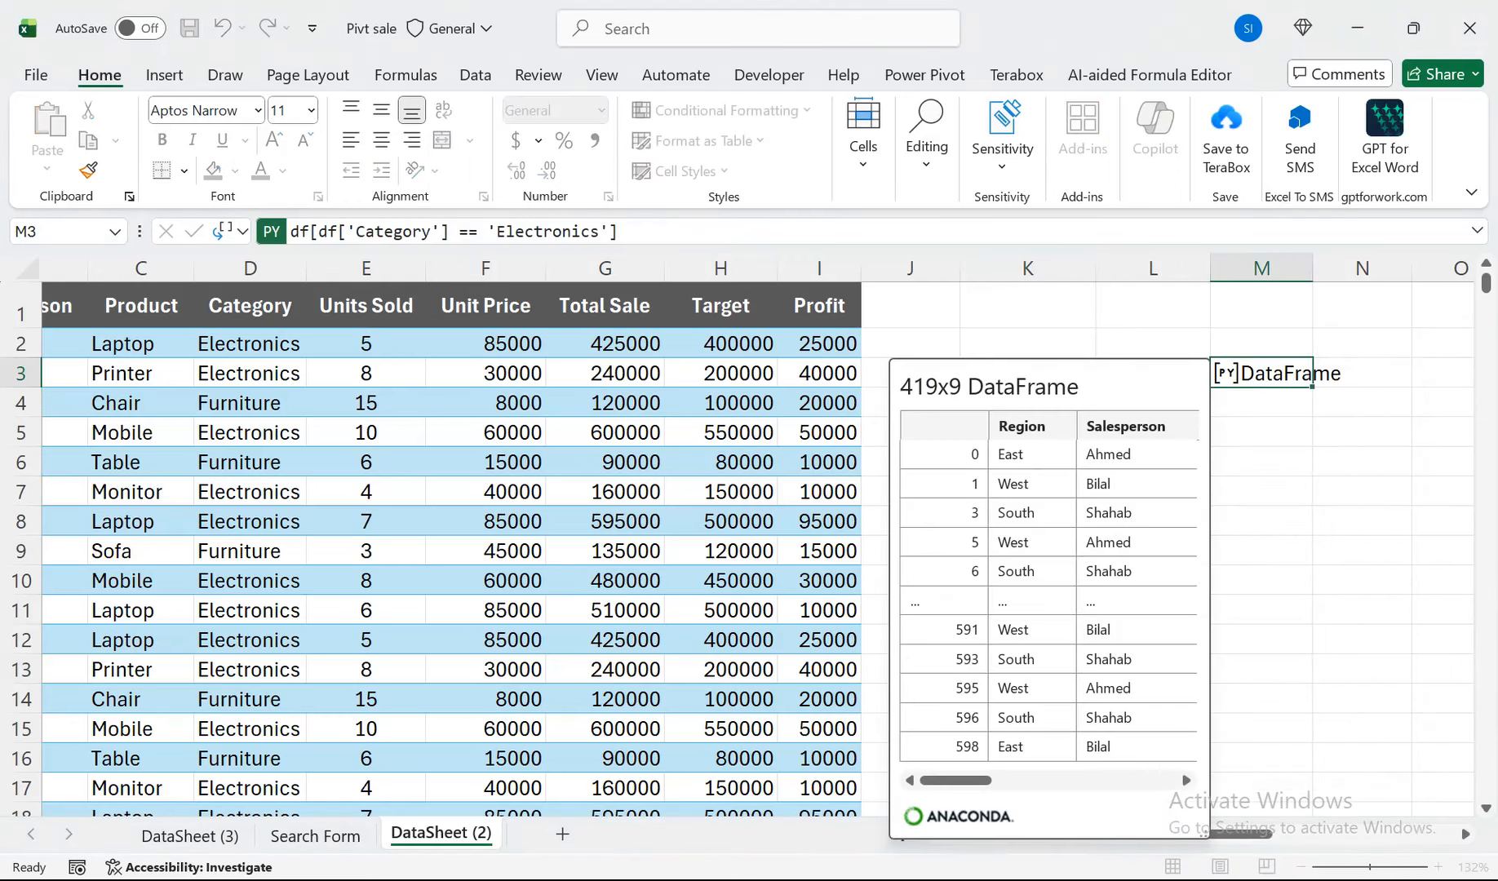
{"action": "key", "text": "Escape"}
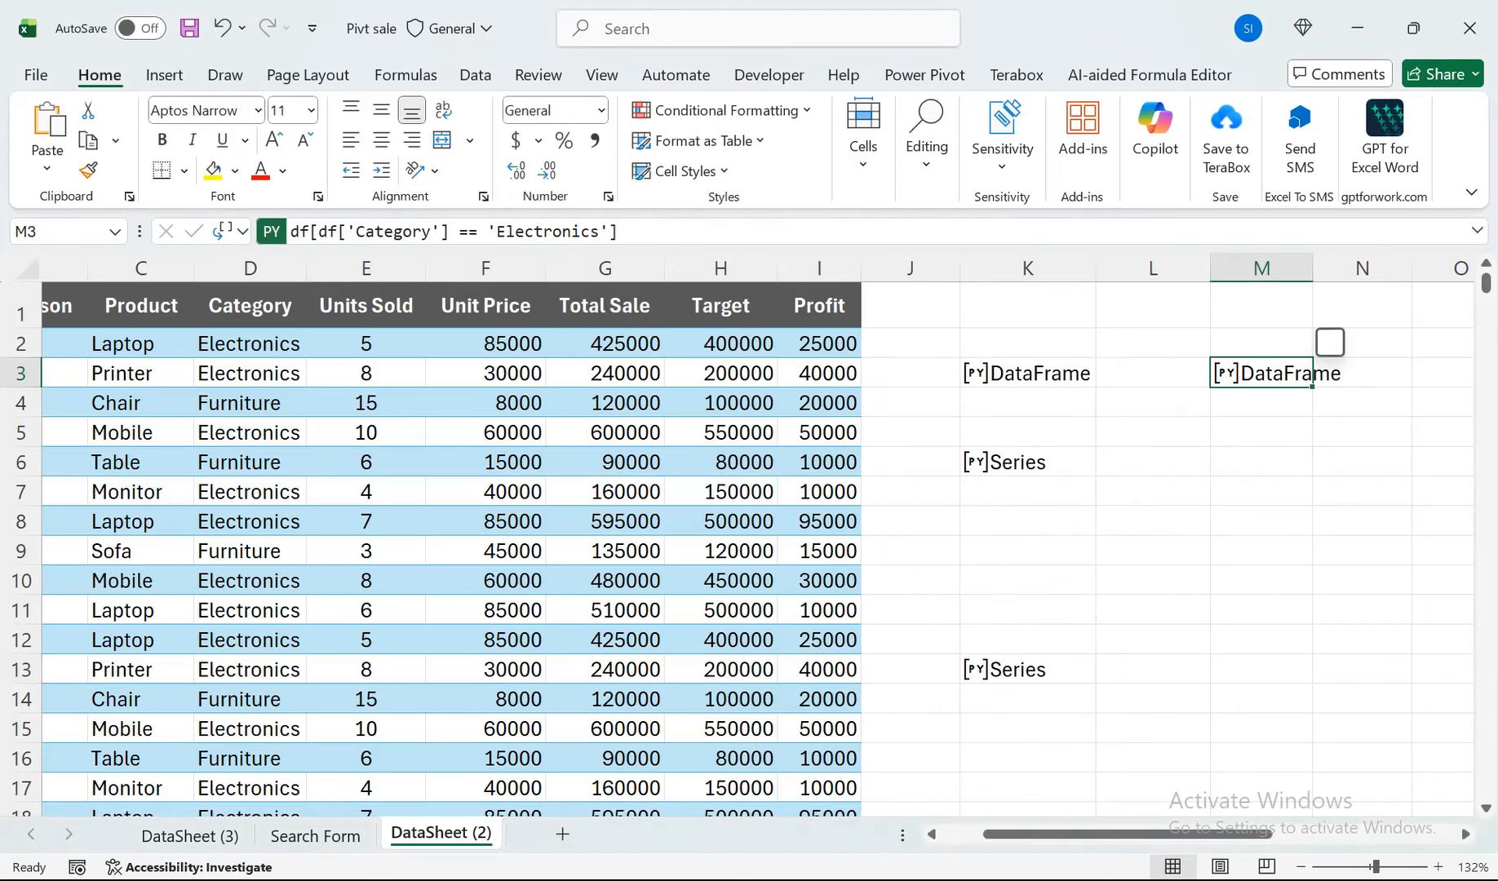
Start a Python formula in cell M6 and enter df.assign as its method call.
{"action": "scroll", "coordinate": [1221, 462], "scroll_direction": "right", "scroll_amount": 1}
{"action": "left_click", "coordinate": [1221, 462]}
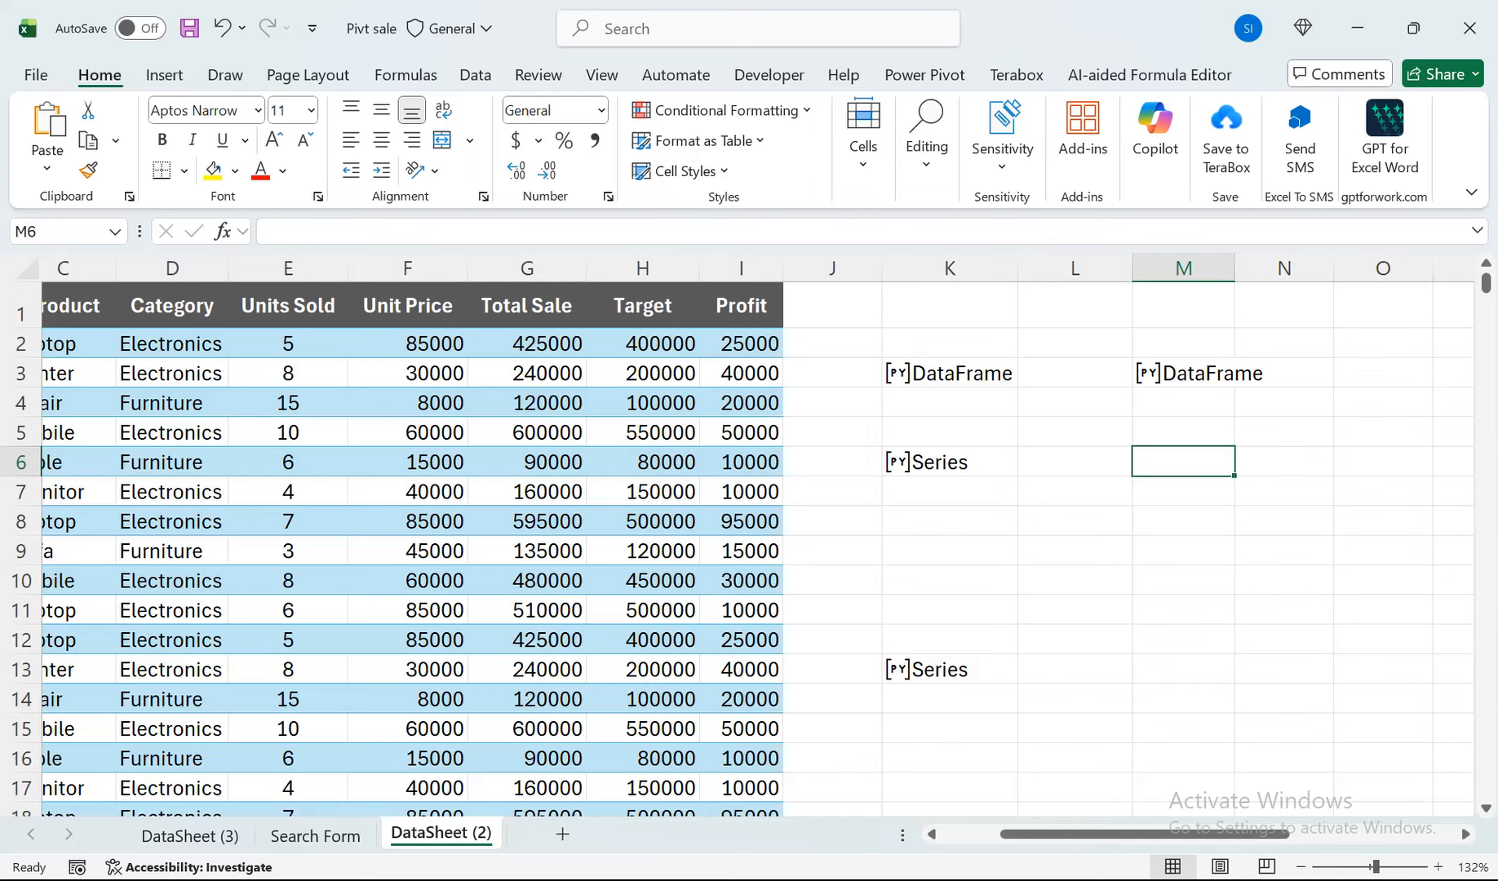
{"action": "type", "text": "=py"}
{"action": "key", "text": "Tab"}
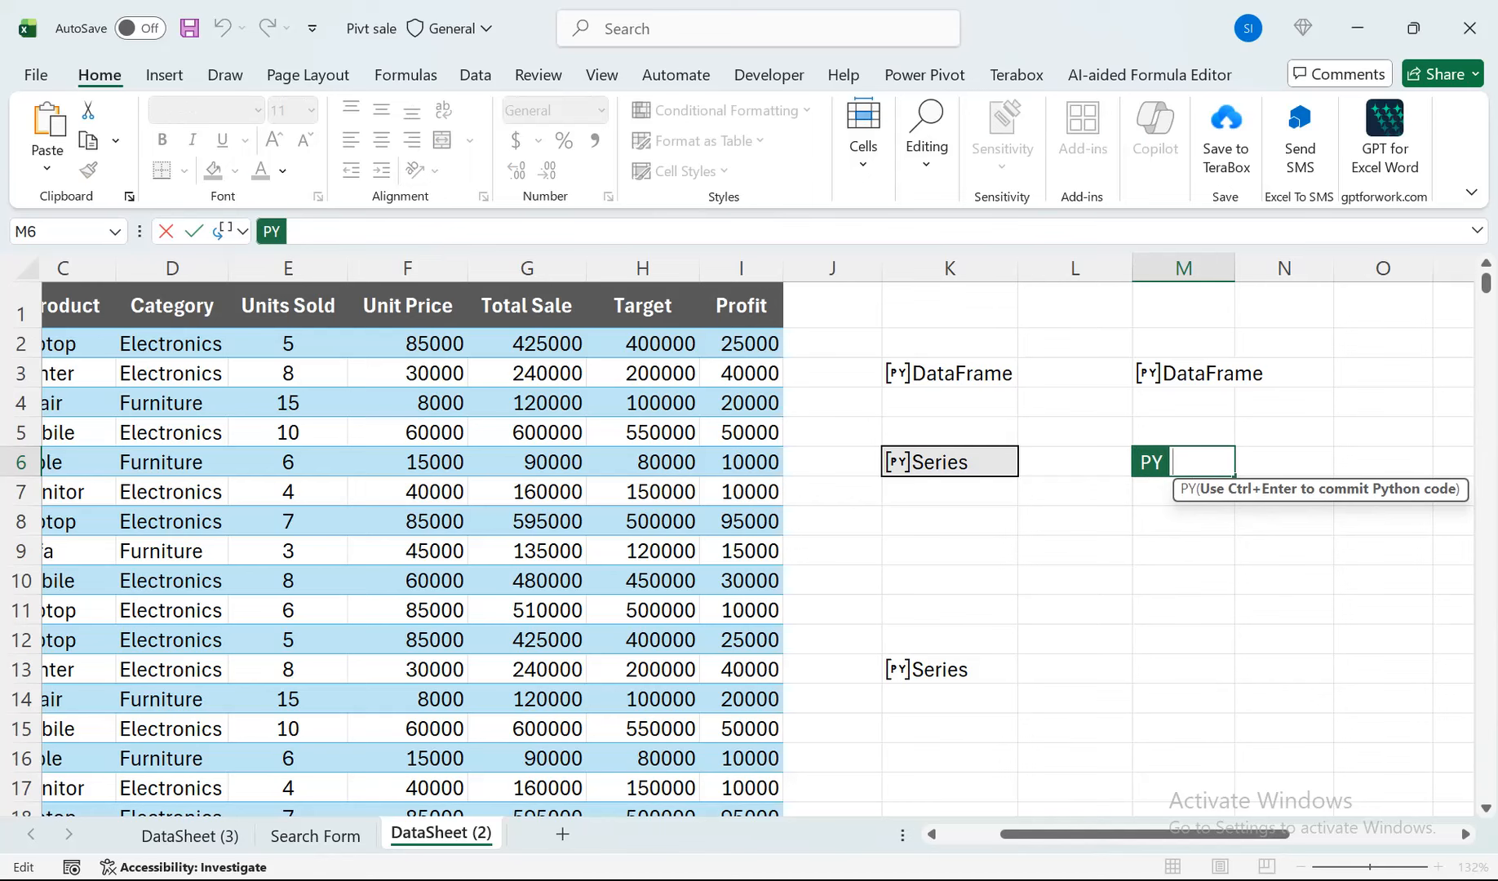
{"action": "type", "text": "df.as"}
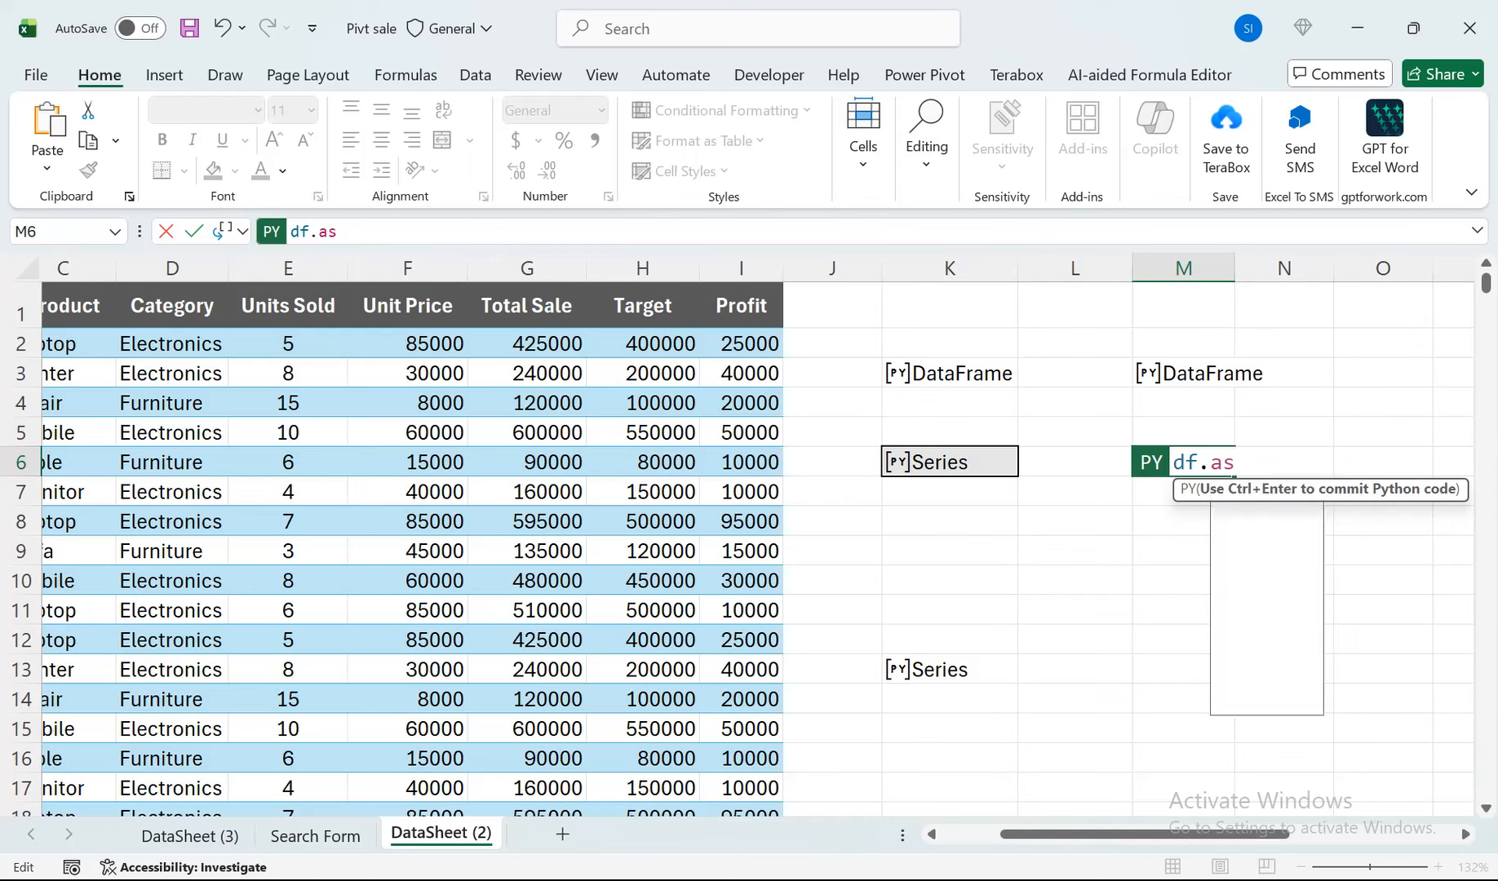
{"action": "type", "text": "s"}
{"action": "key", "text": "Tab"}
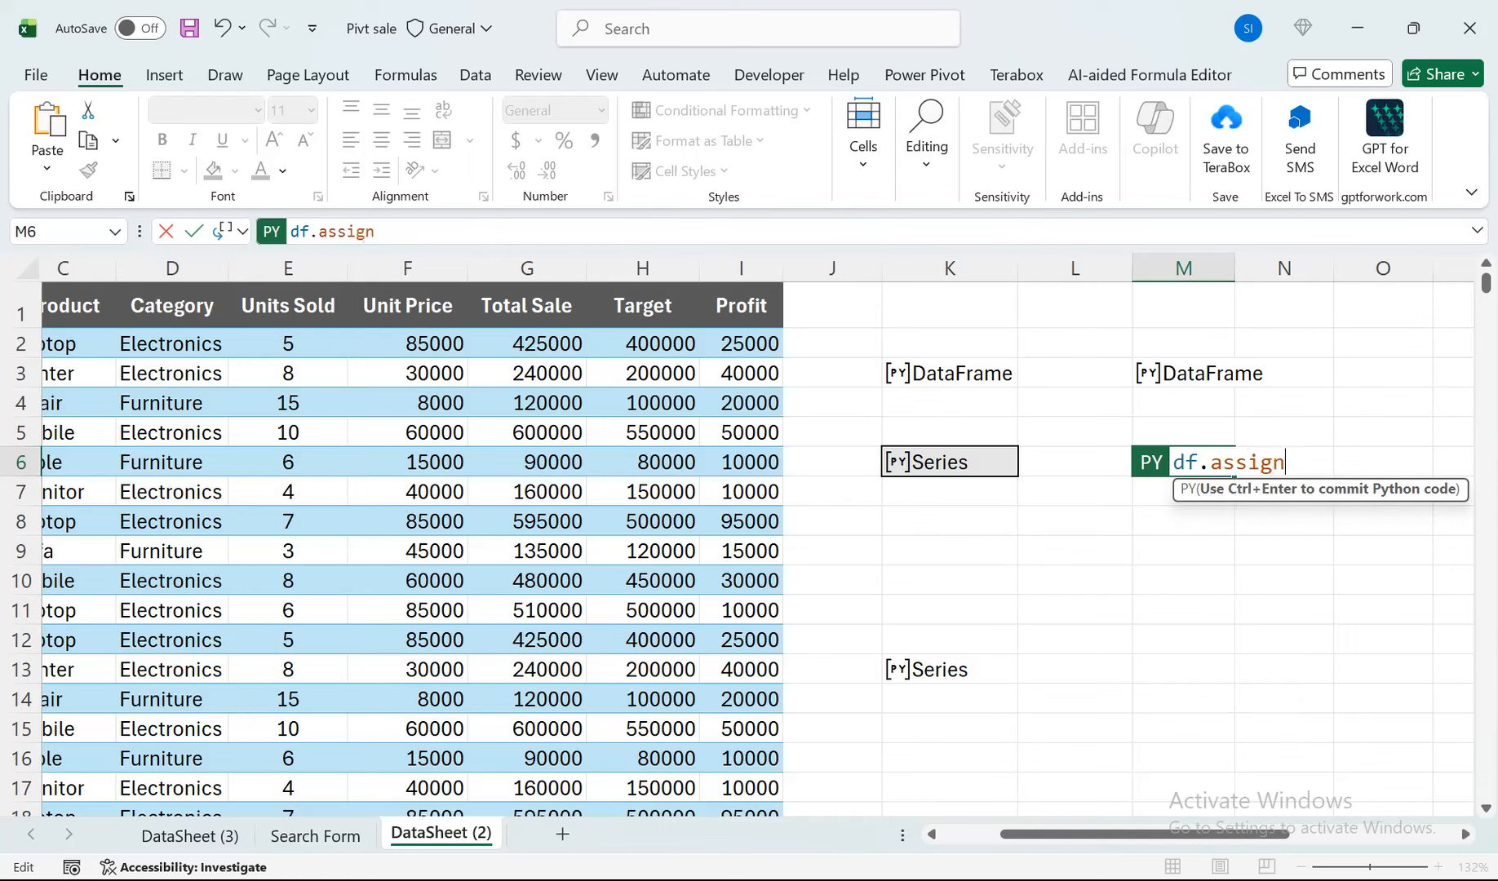
Open the assign parentheses in M6's Python code and enter Profit_Percent as the new column's name.
{"action": "type", "text": "("}
{"action": "type", "text": "Profit"}
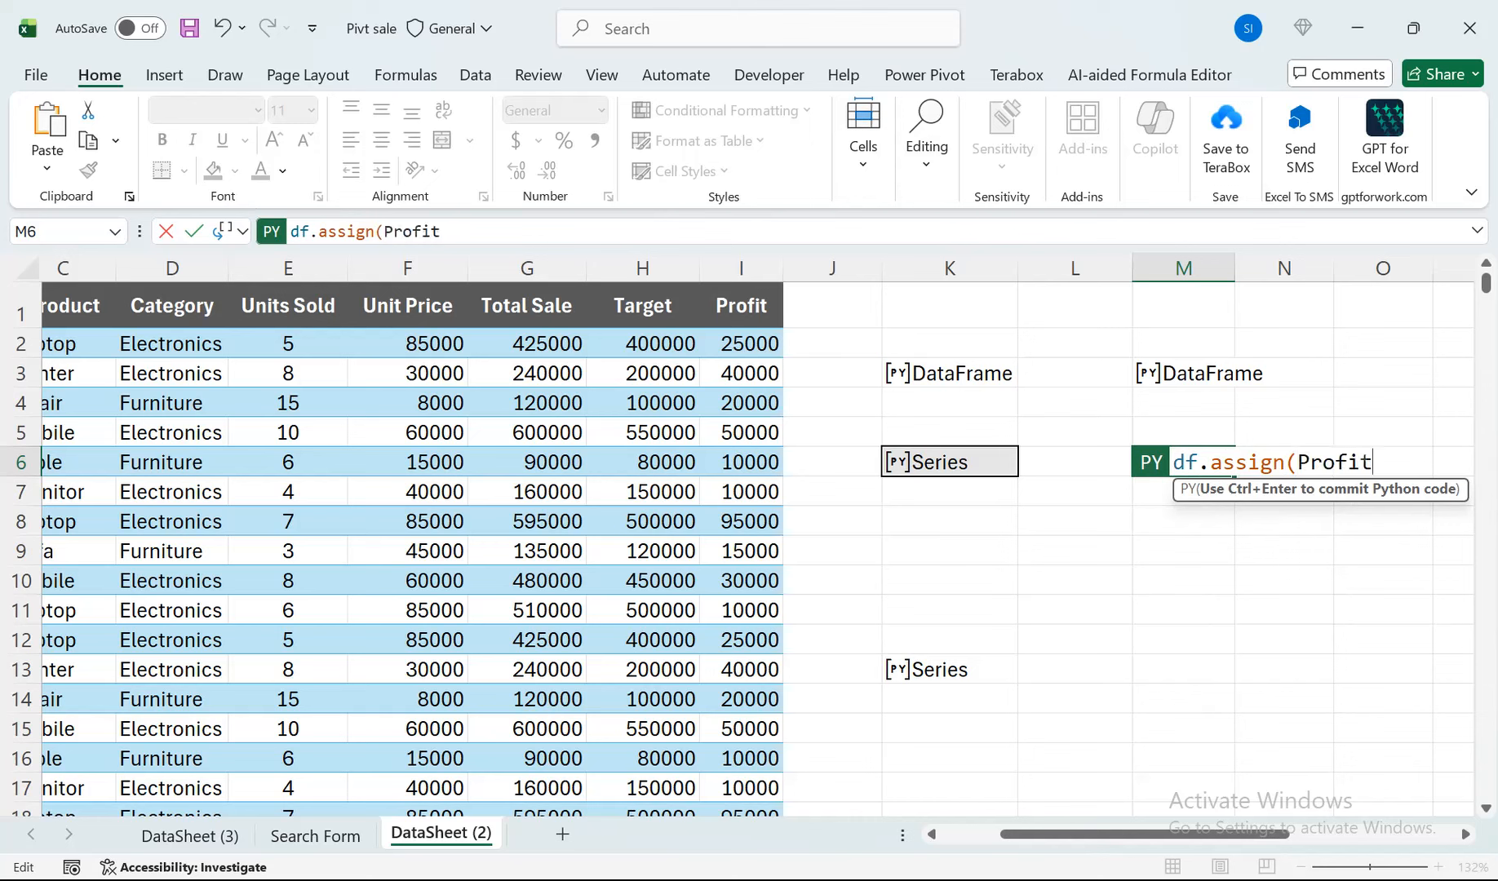
{"action": "type", "text": "_Perc"}
{"action": "type", "text": "ent"}
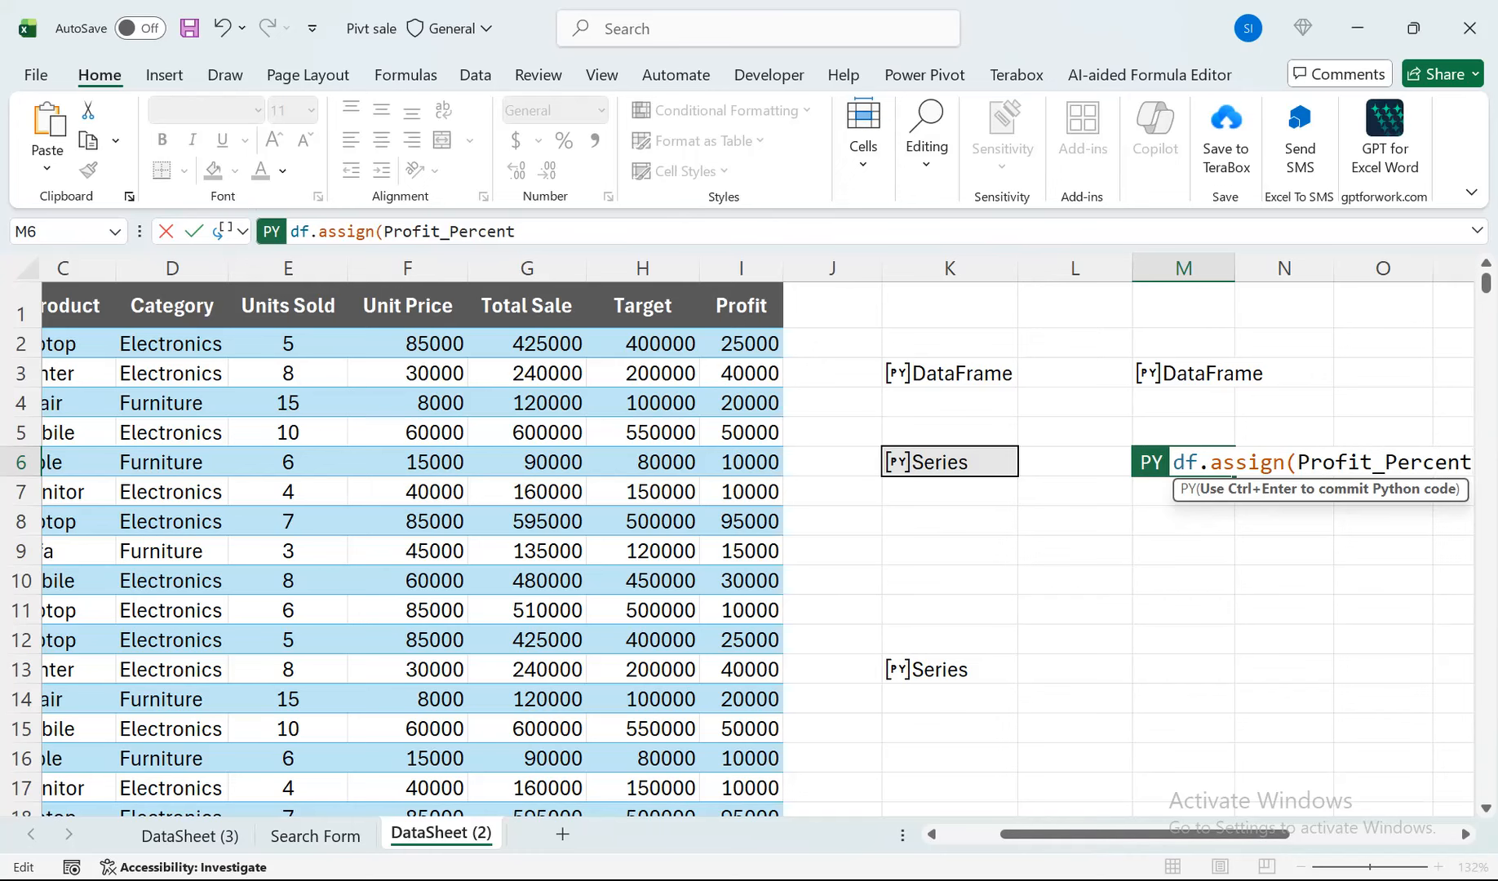
Set Profit_Percent equal to df['Profit'] inside the assign call of M6's Python code.
{"action": "left_click", "coordinate": [1466, 834]}
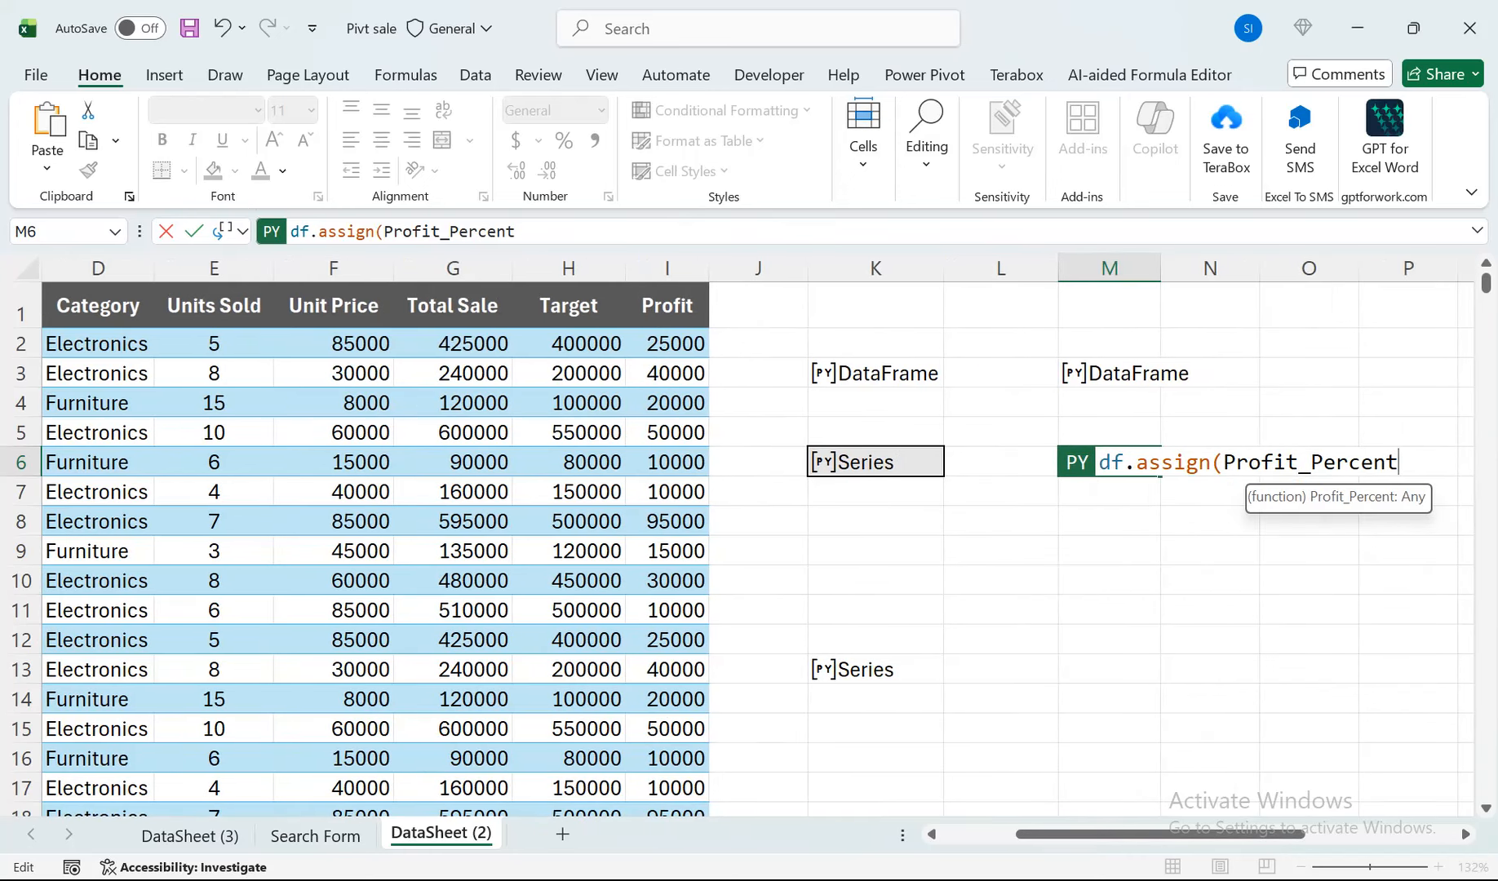
{"action": "type", "text": "="}
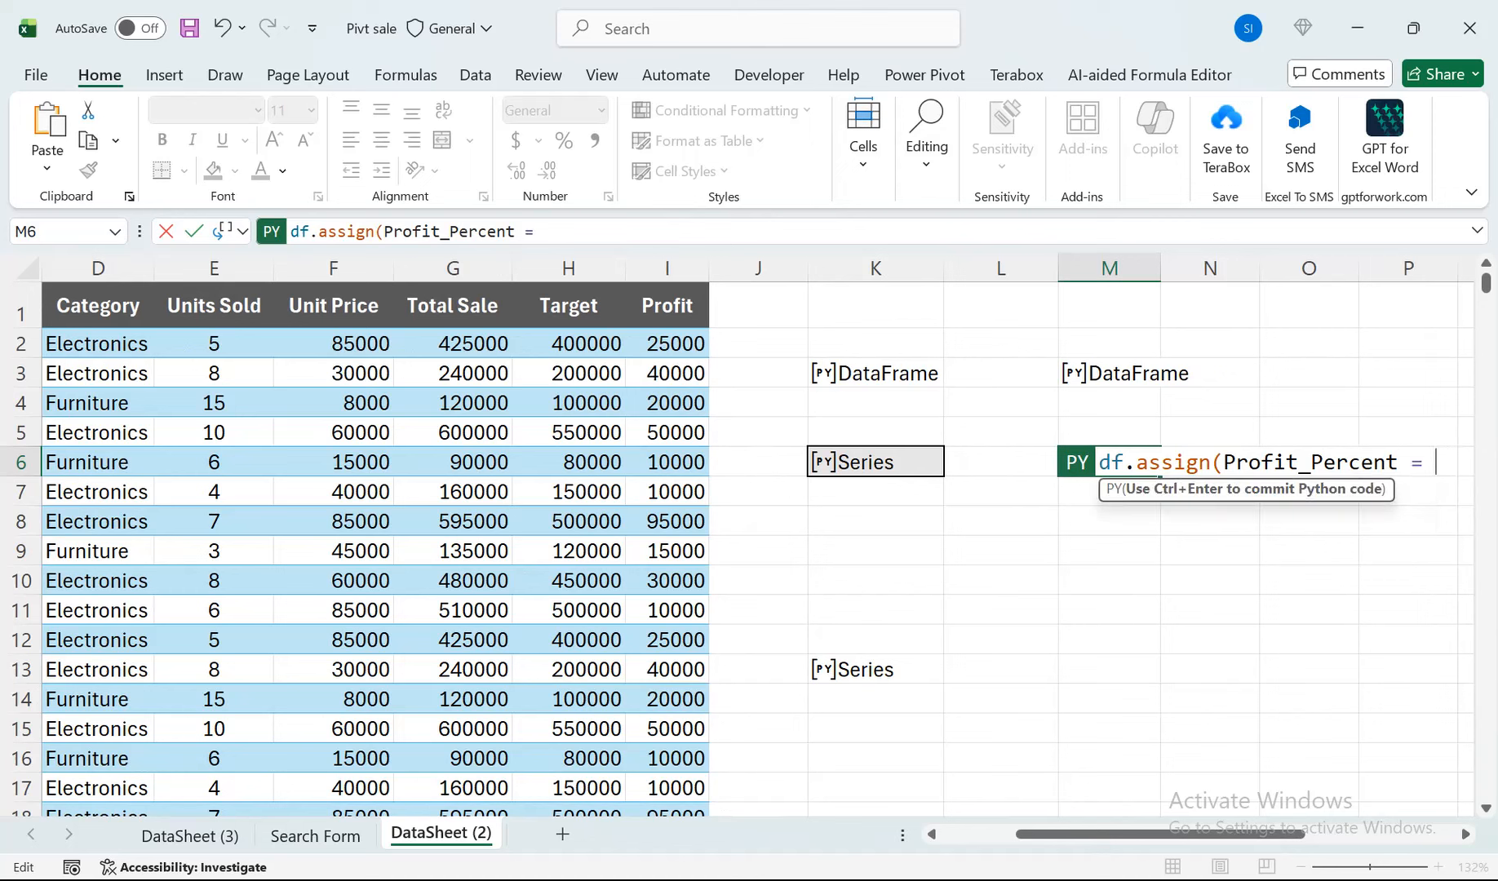
{"action": "type", "text": "df"}
{"action": "key", "text": "BackSpace"}
{"action": "key", "text": "BackSpace"}
{"action": "key", "text": "BackSpace"}
{"action": "key", "text": "BackSpace"}
{"action": "key", "text": "BackSpace"}
{"action": "type", "text": "=df['Profit"}
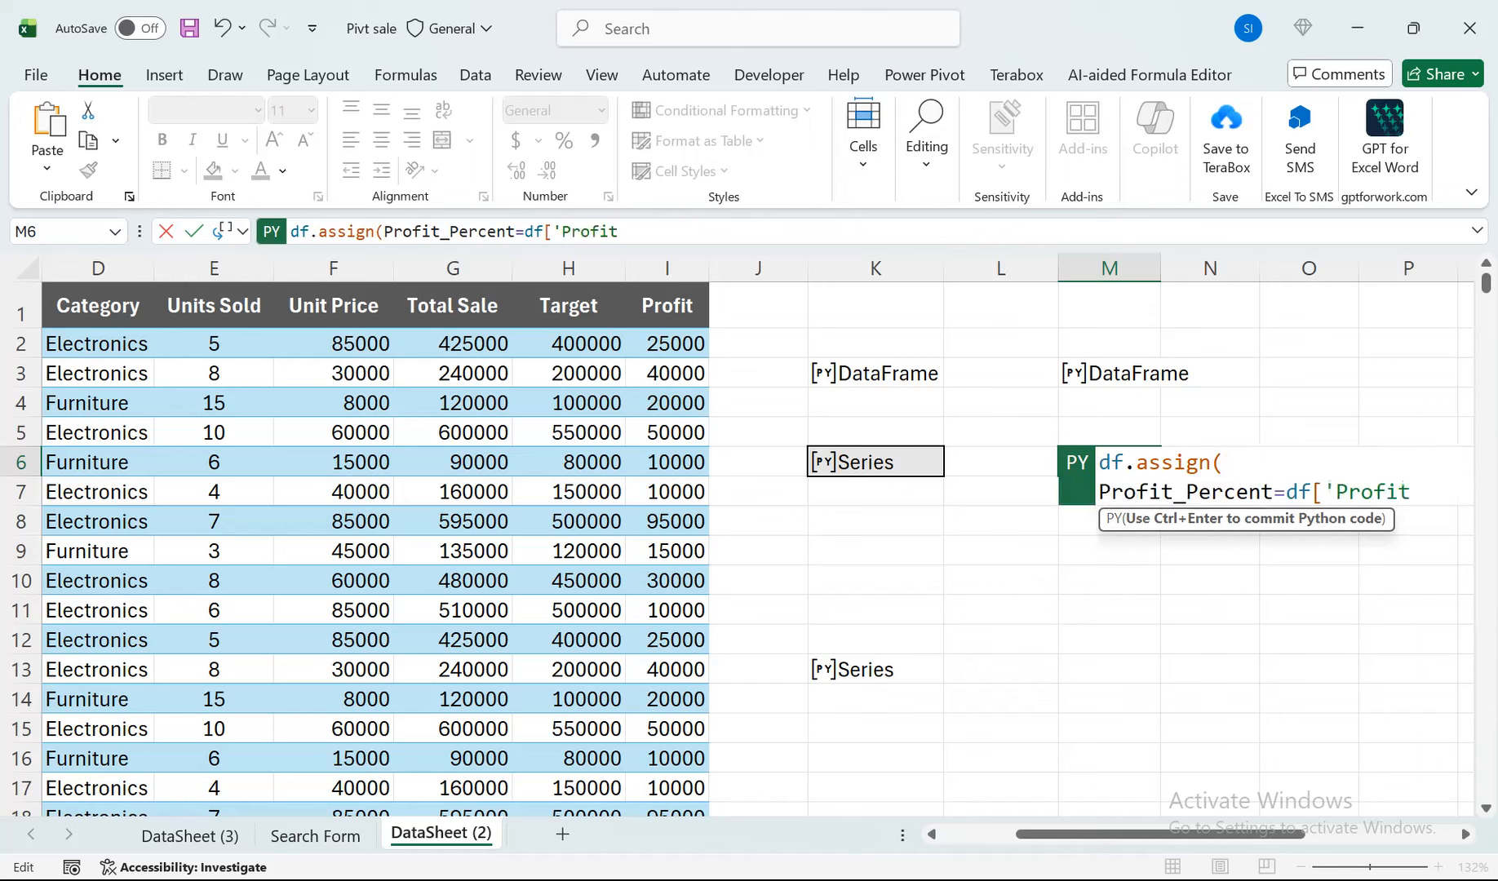
{"action": "type", "text": "']/df["}
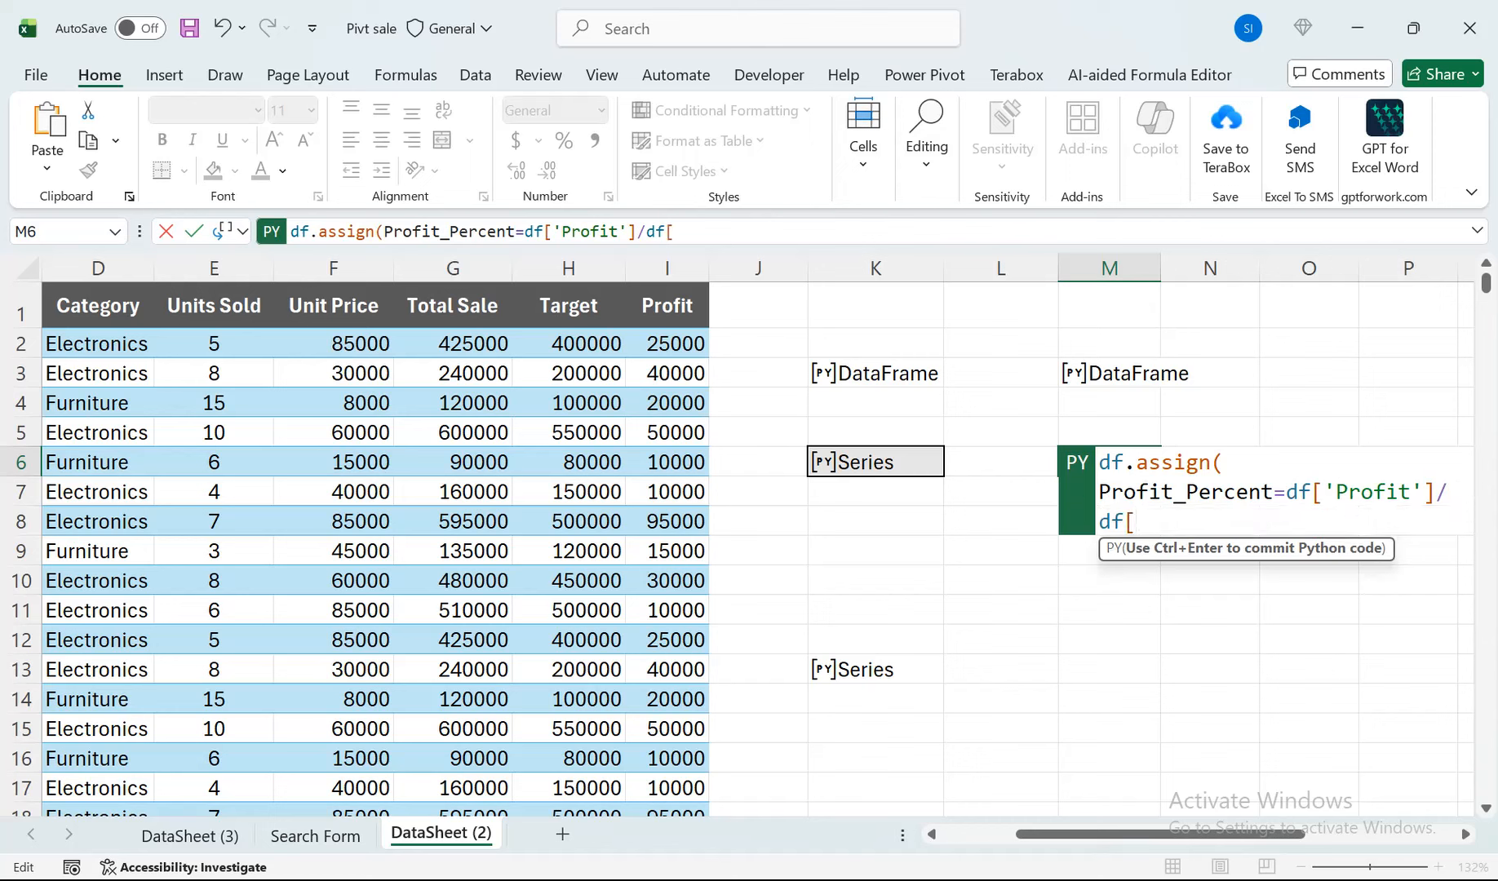
{"action": "type", "text": "'OT"}
Divide the Profit column by df['Total Sale'] in M6's Profit_Percent expression.
{"action": "key", "text": "BackSpace"}
{"action": "key", "text": "BackSpace"}
{"action": "type", "text": "Total Sake"}
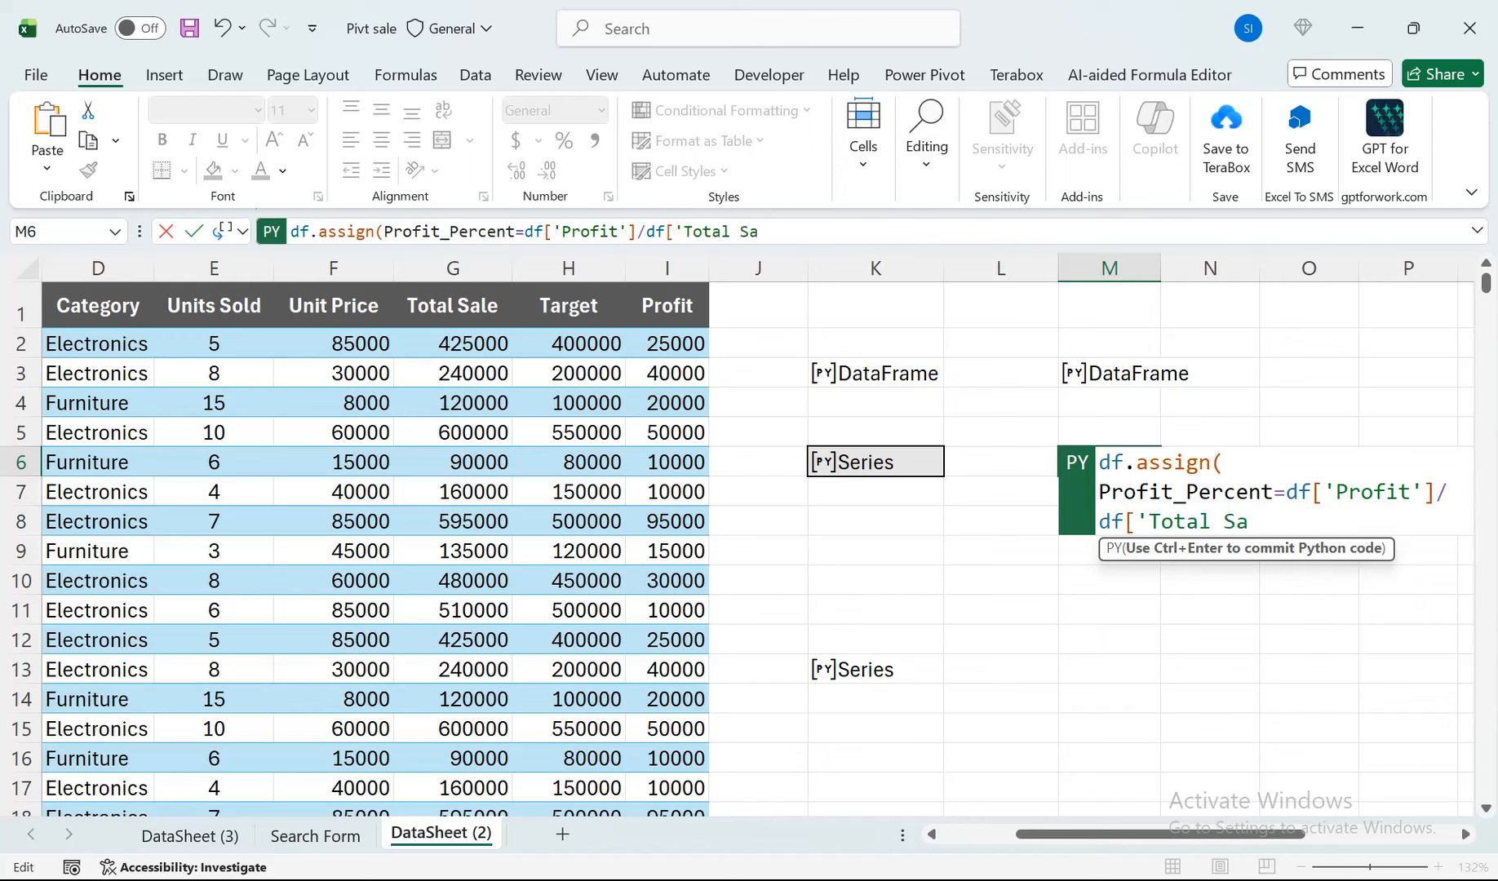
{"action": "key", "text": "BackSpace"}
{"action": "key", "text": "BackSpace"}
{"action": "type", "text": "le']*100"}
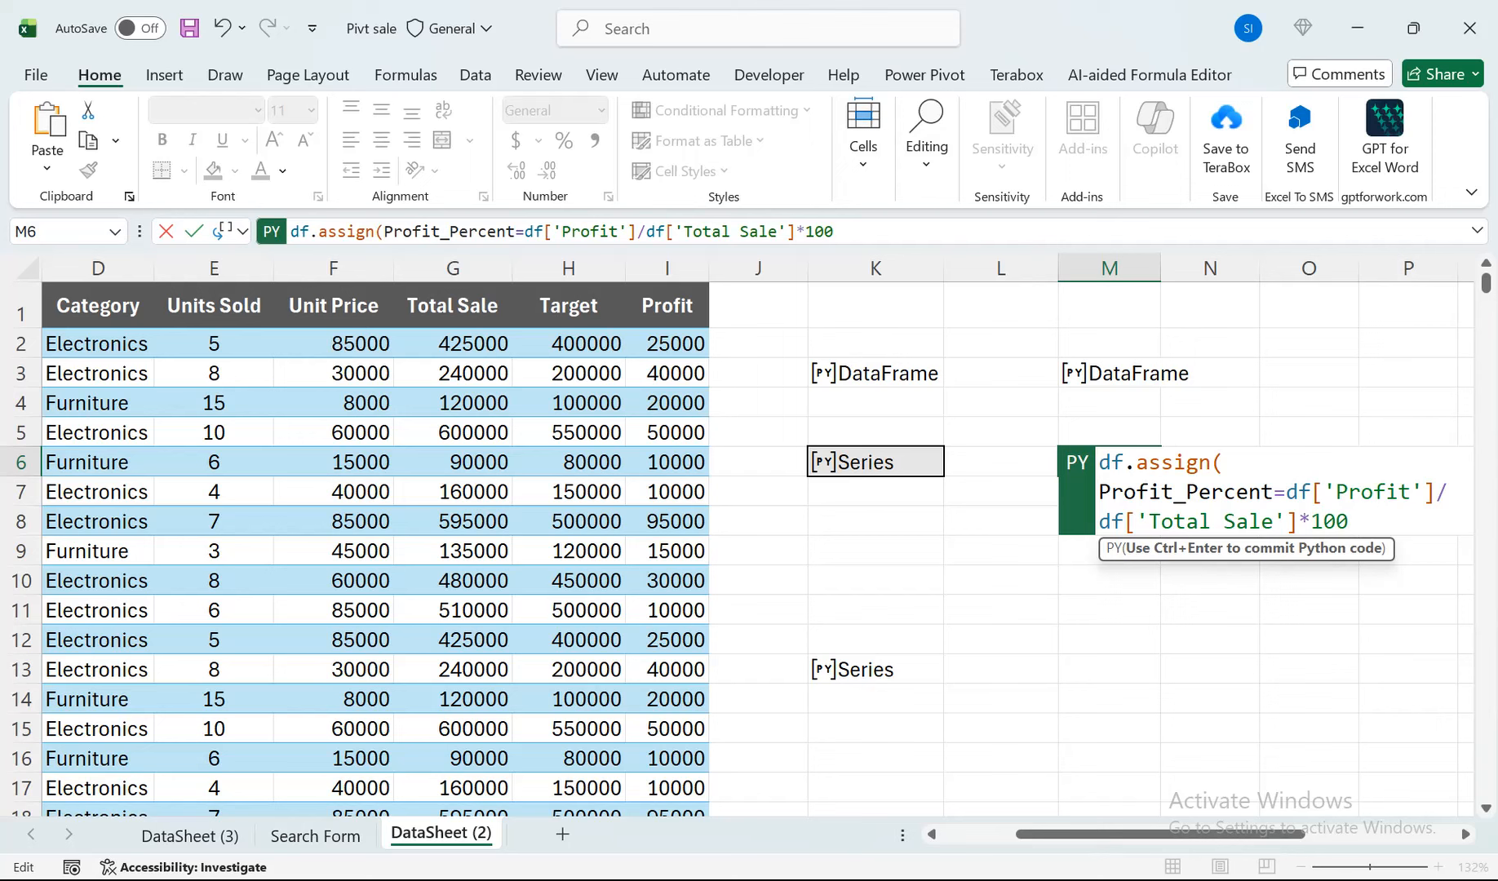
{"action": "type", "text": ")"}
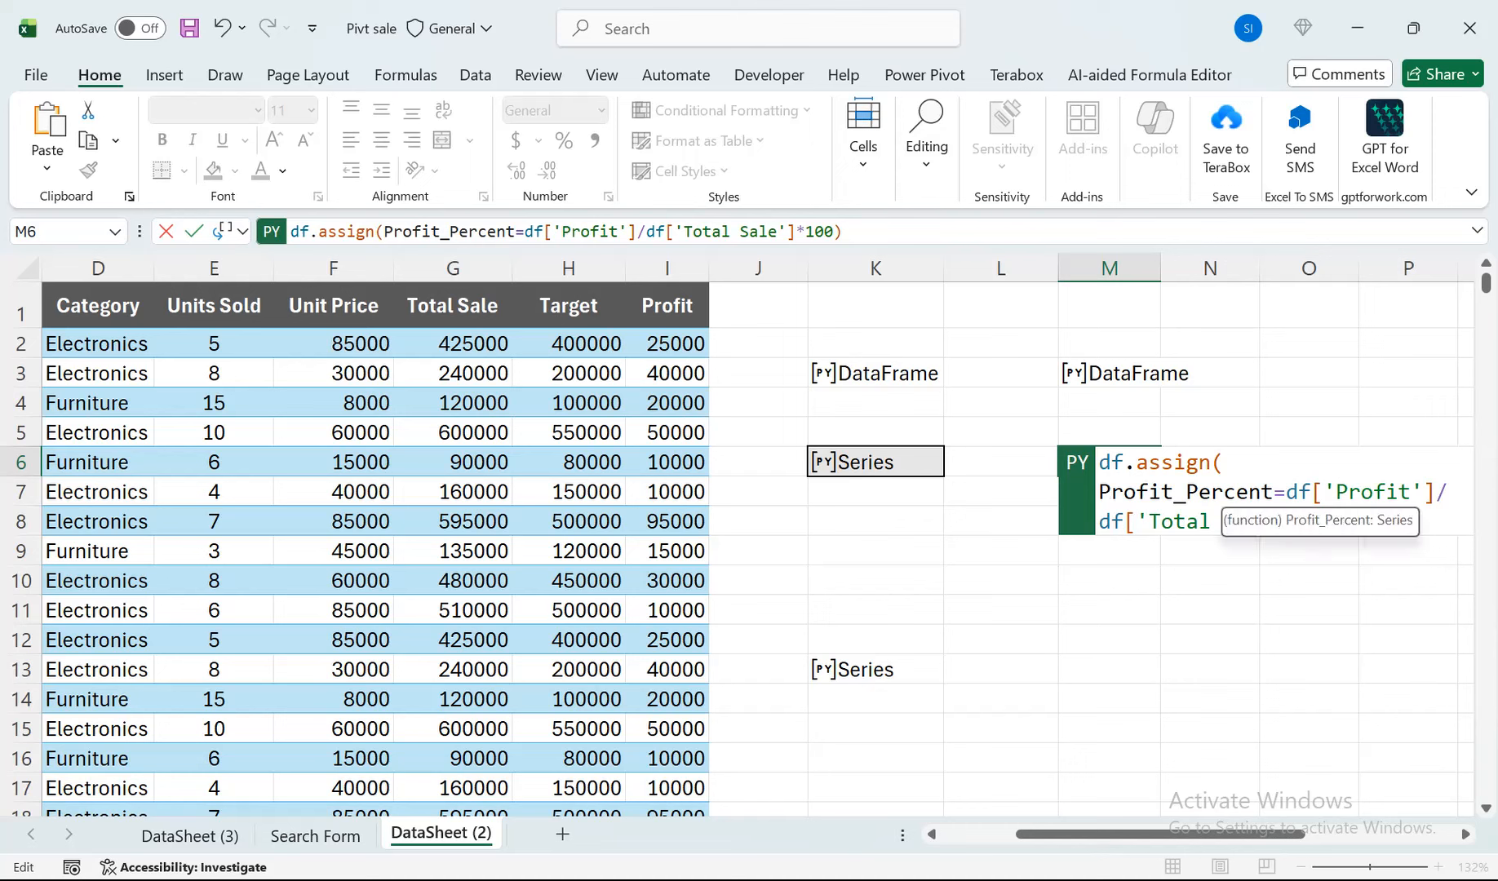
Multiply the ratio by 100, close the assign parentheses and commit M6's Python formula.
{"action": "key", "text": "ctrl+Return"}
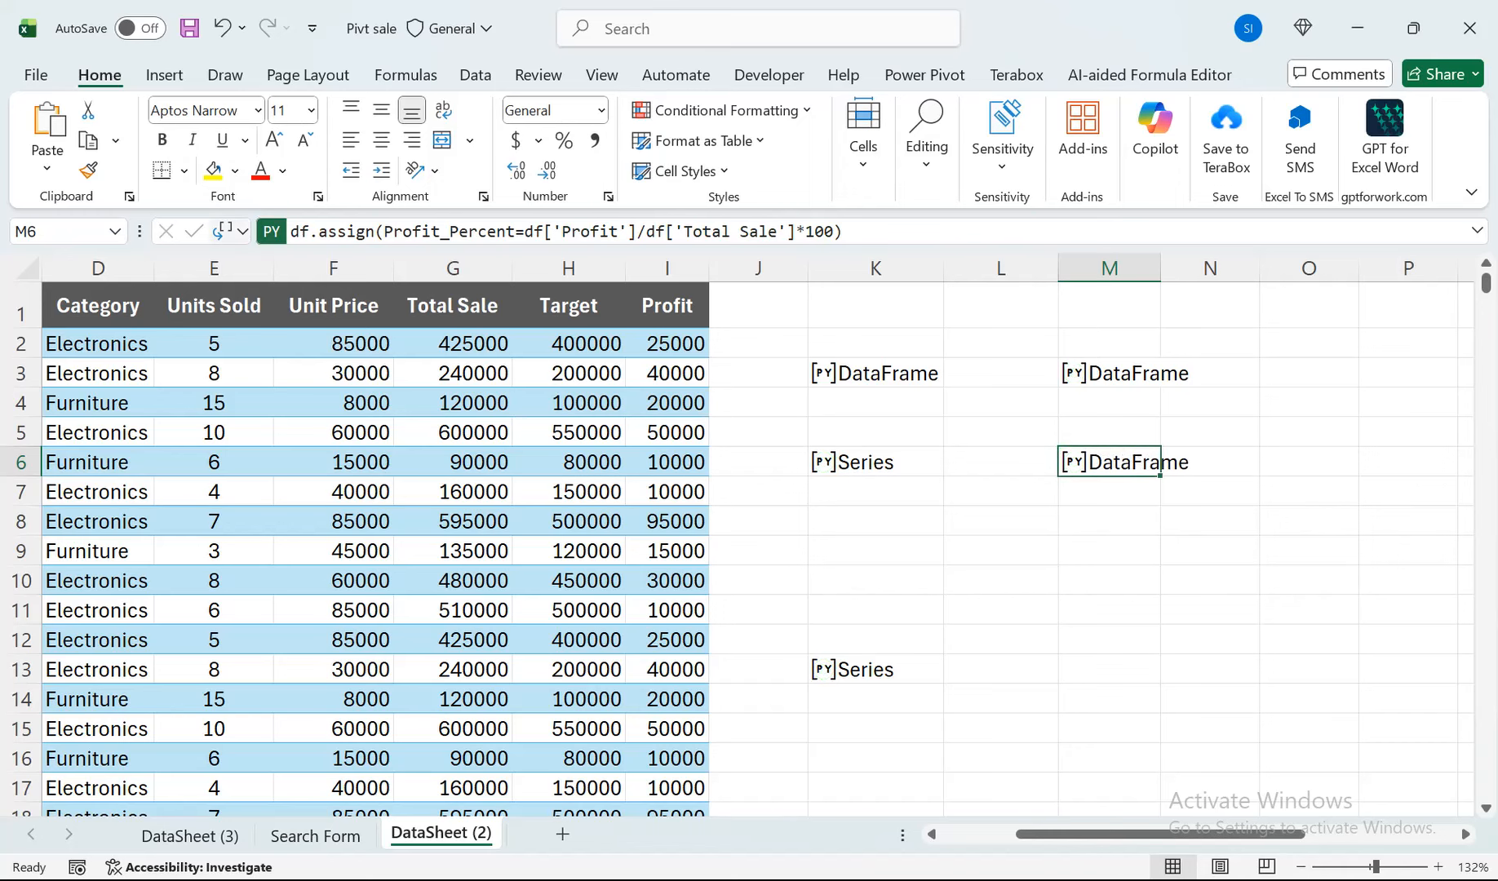
Show M6's Python output as Excel values and fit column V's width to its contents.
{"action": "left_click", "coordinate": [242, 231]}
{"action": "left_click", "coordinate": [286, 335]}
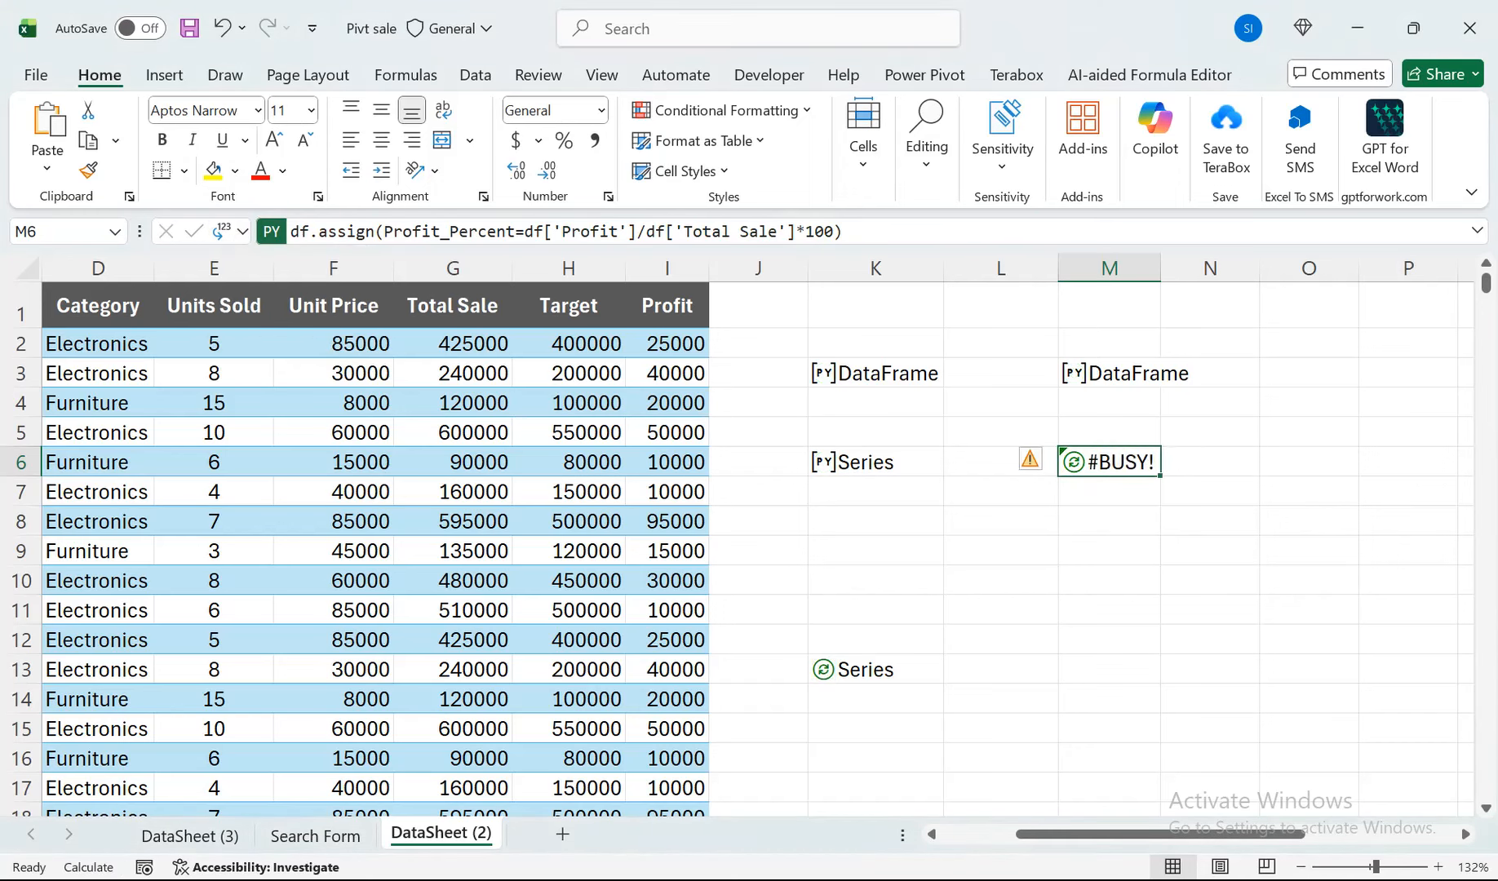
{"action": "left_click_drag", "start_coordinate": [1059, 834], "coordinate": [1209, 834]}
{"action": "double_click", "coordinate": [1375, 270]}
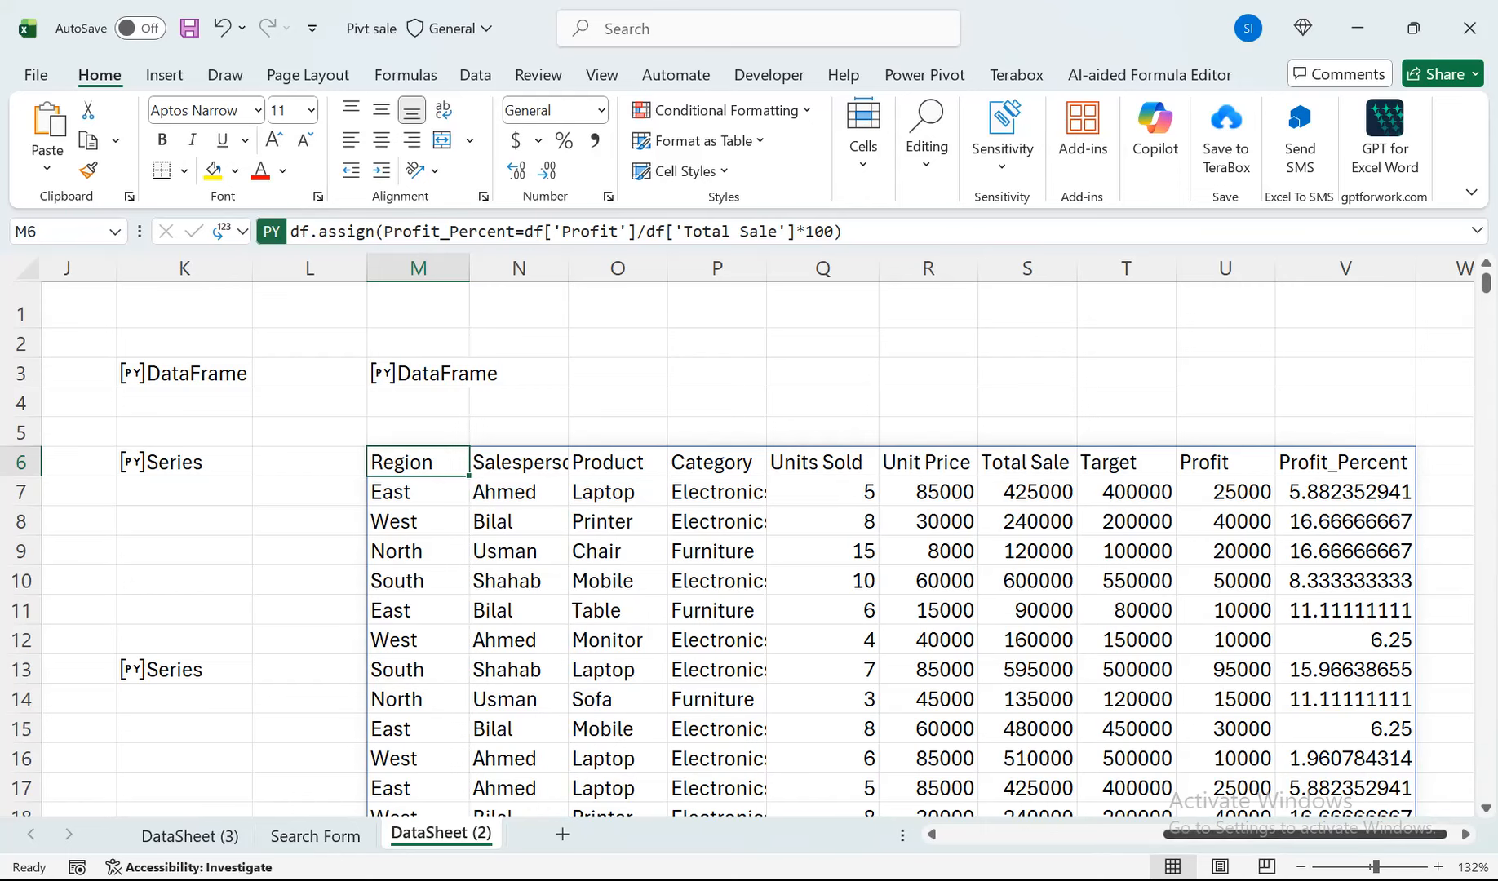
Replace the Profit column with Target in M6's Profit_Percent expression and commit the Python formula.
{"action": "left_click_drag", "start_coordinate": [1394, 834], "coordinate": [1173, 834]}
{"action": "left_click_drag", "start_coordinate": [1020, 834], "coordinate": [1111, 834]}
{"action": "double_click", "coordinate": [1034, 464]}
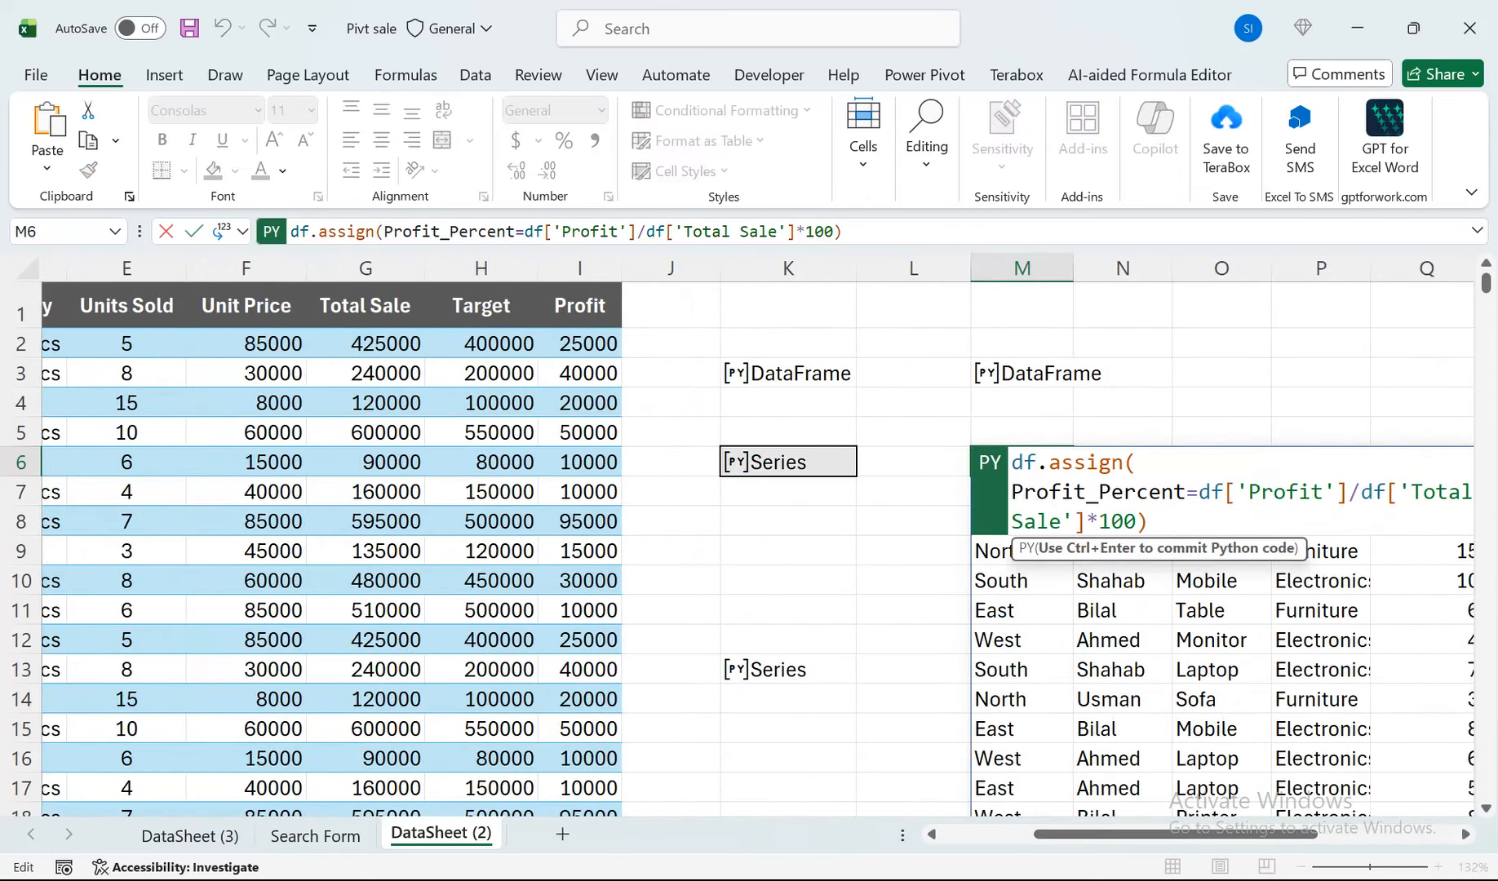
{"action": "left_click_drag", "start_coordinate": [1323, 492], "coordinate": [1249, 492]}
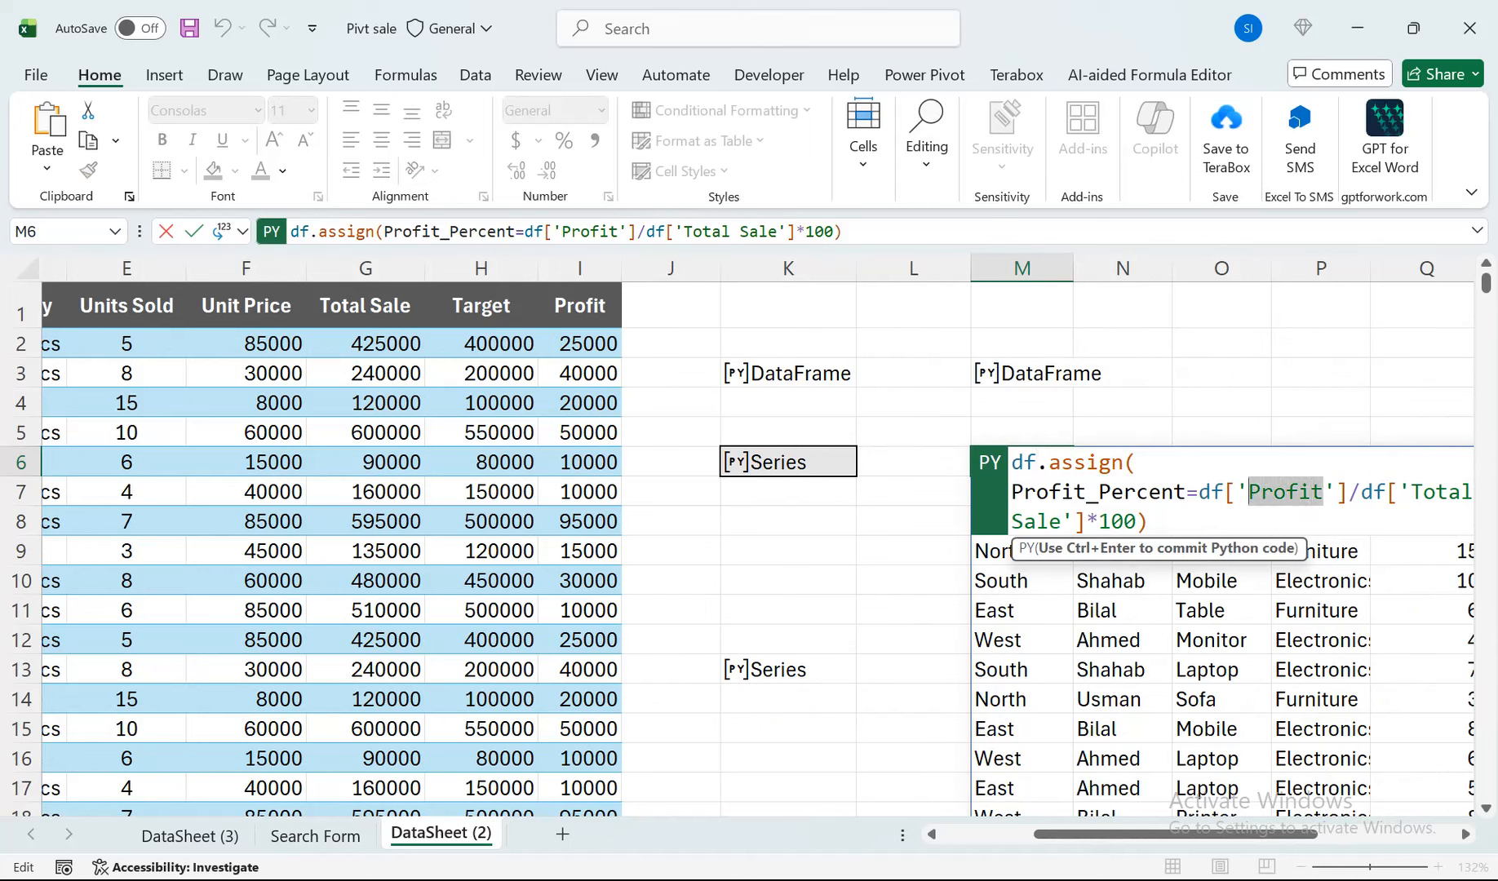
{"action": "type", "text": "Traget"}
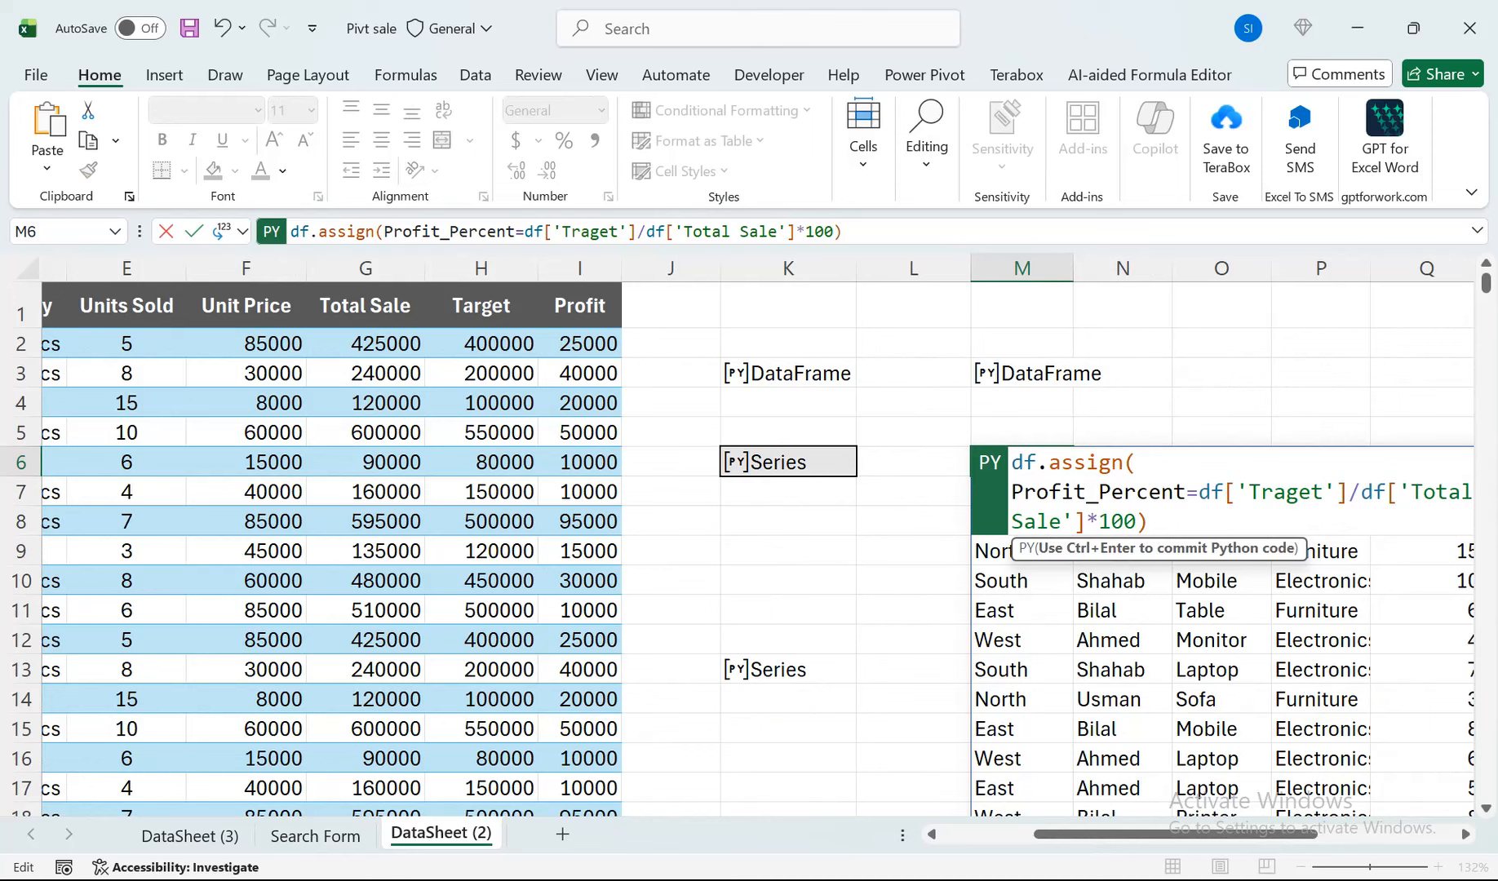
{"action": "key", "text": "Delete"}
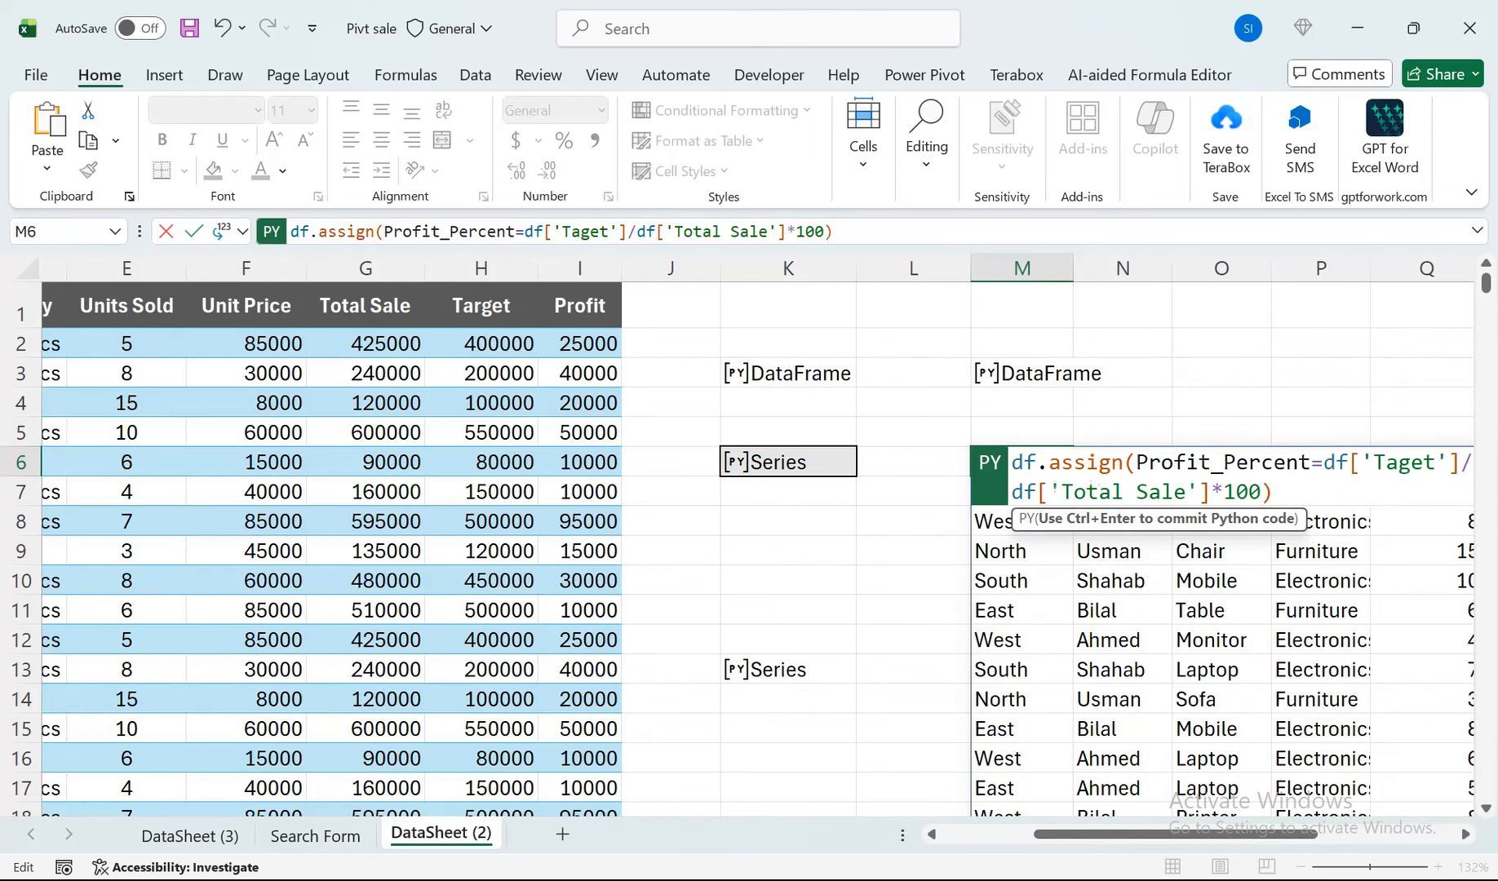
{"action": "type", "text": "a"}
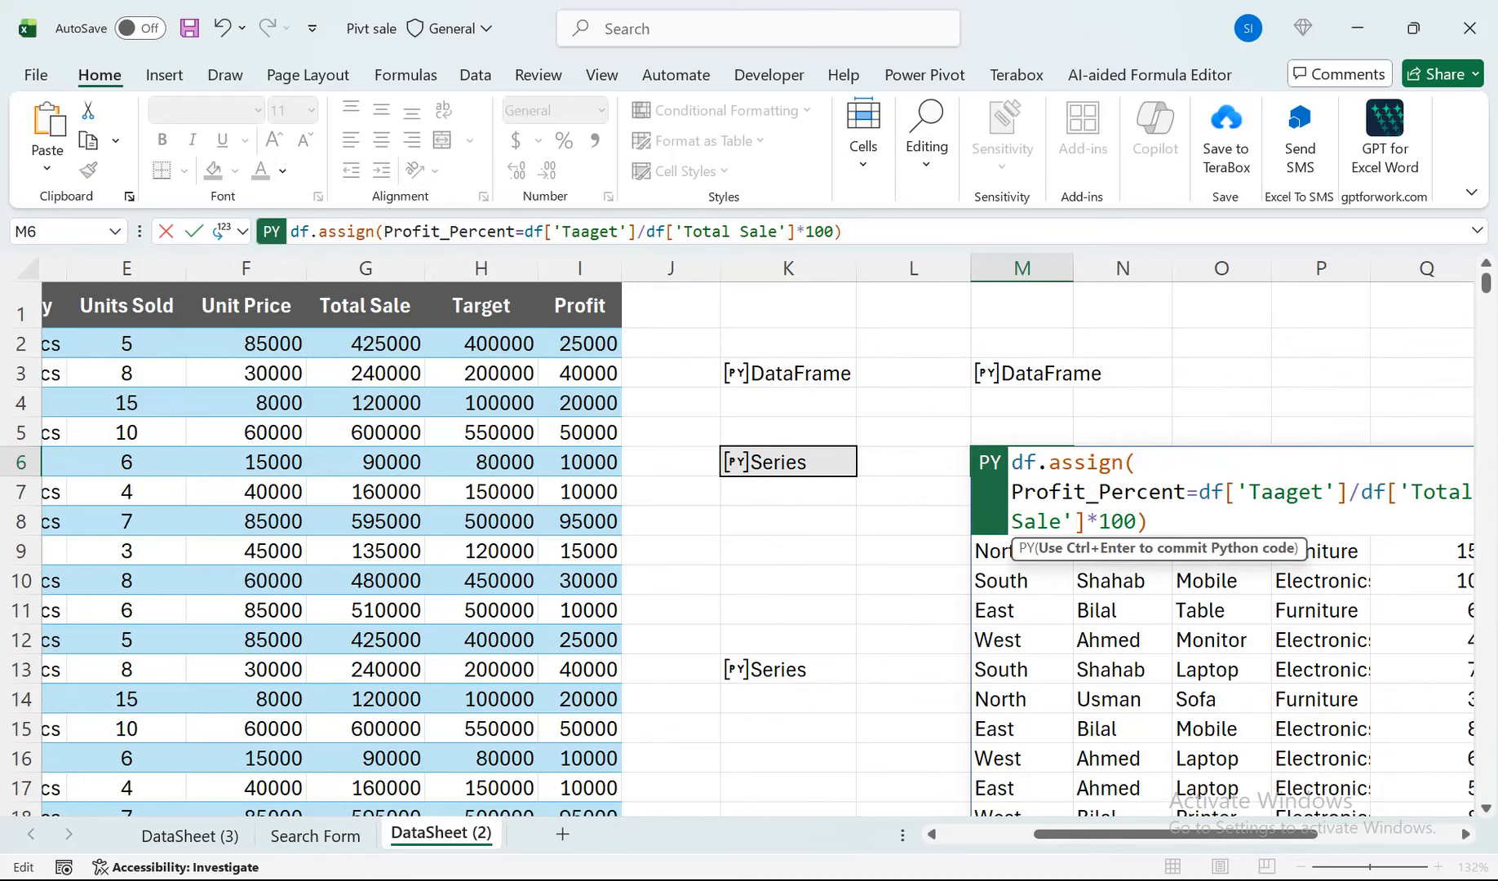
{"action": "key", "text": "BackSpace"}
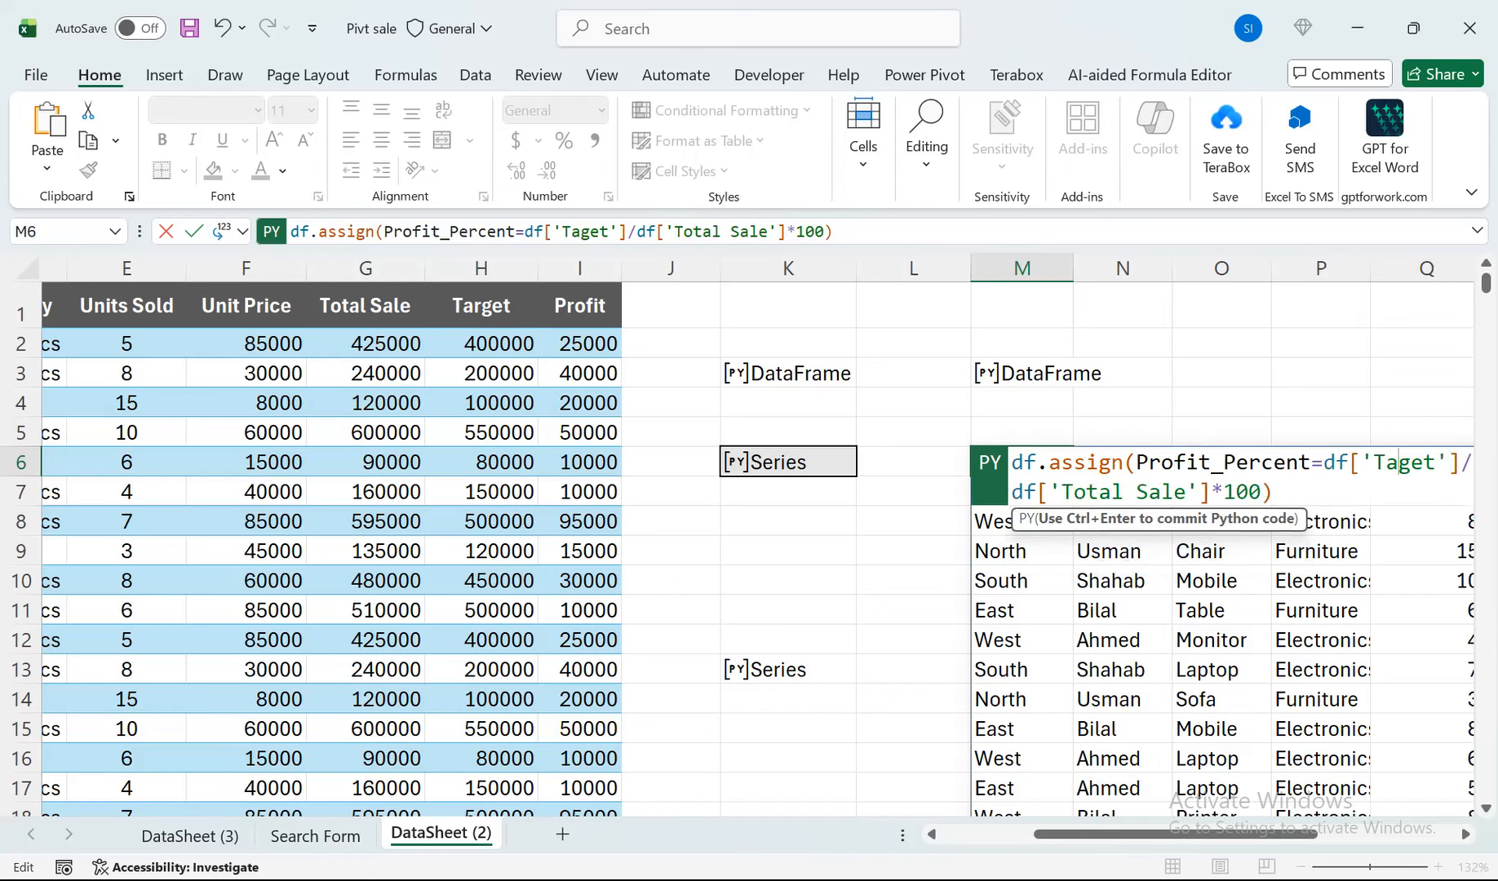
{"action": "type", "text": "r"}
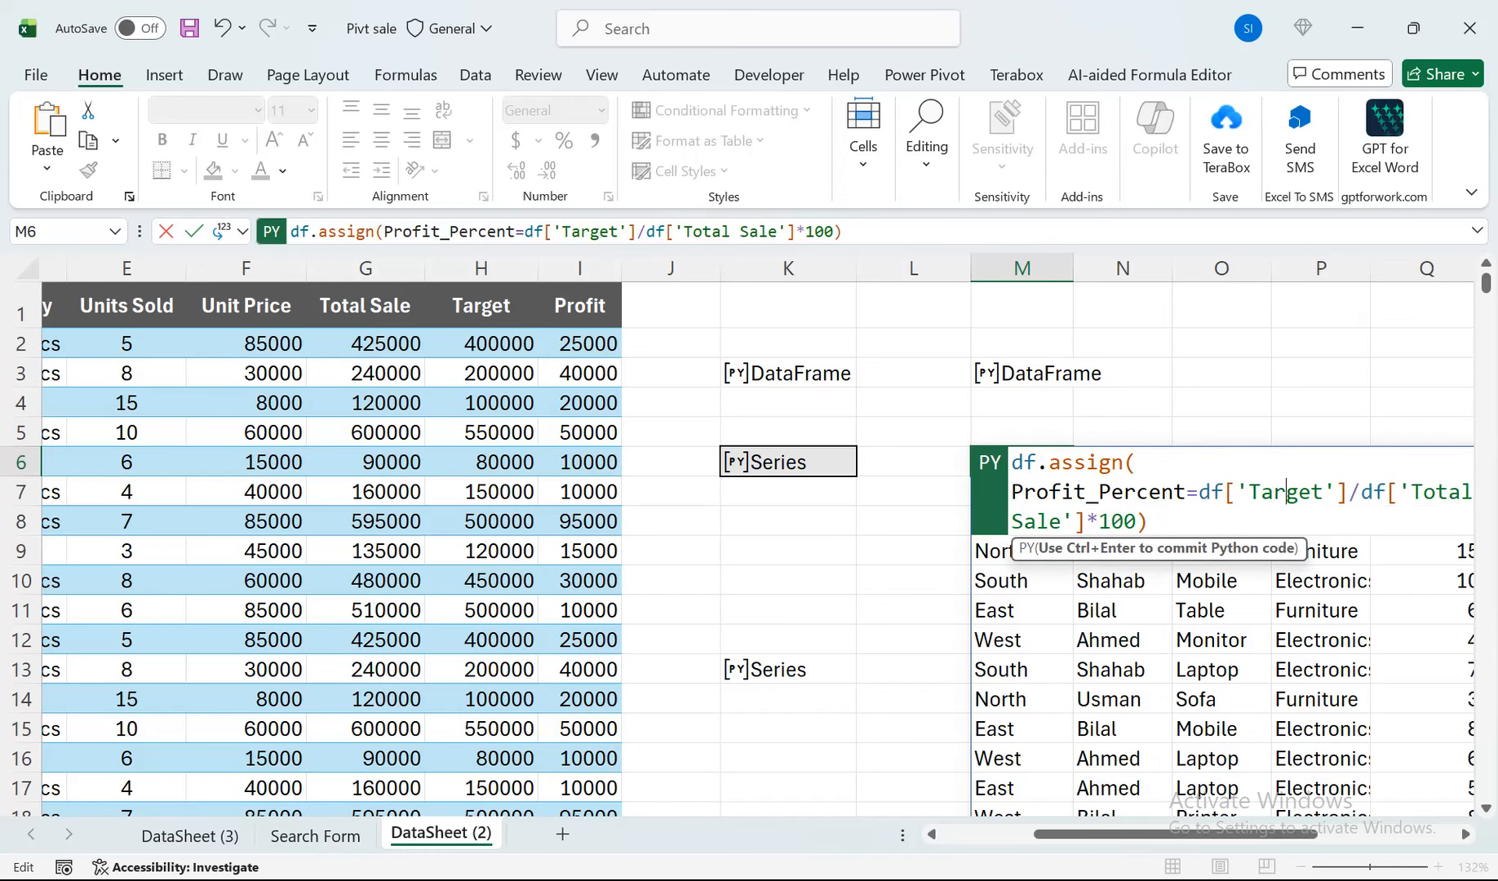
{"action": "key", "text": "ctrl+Return"}
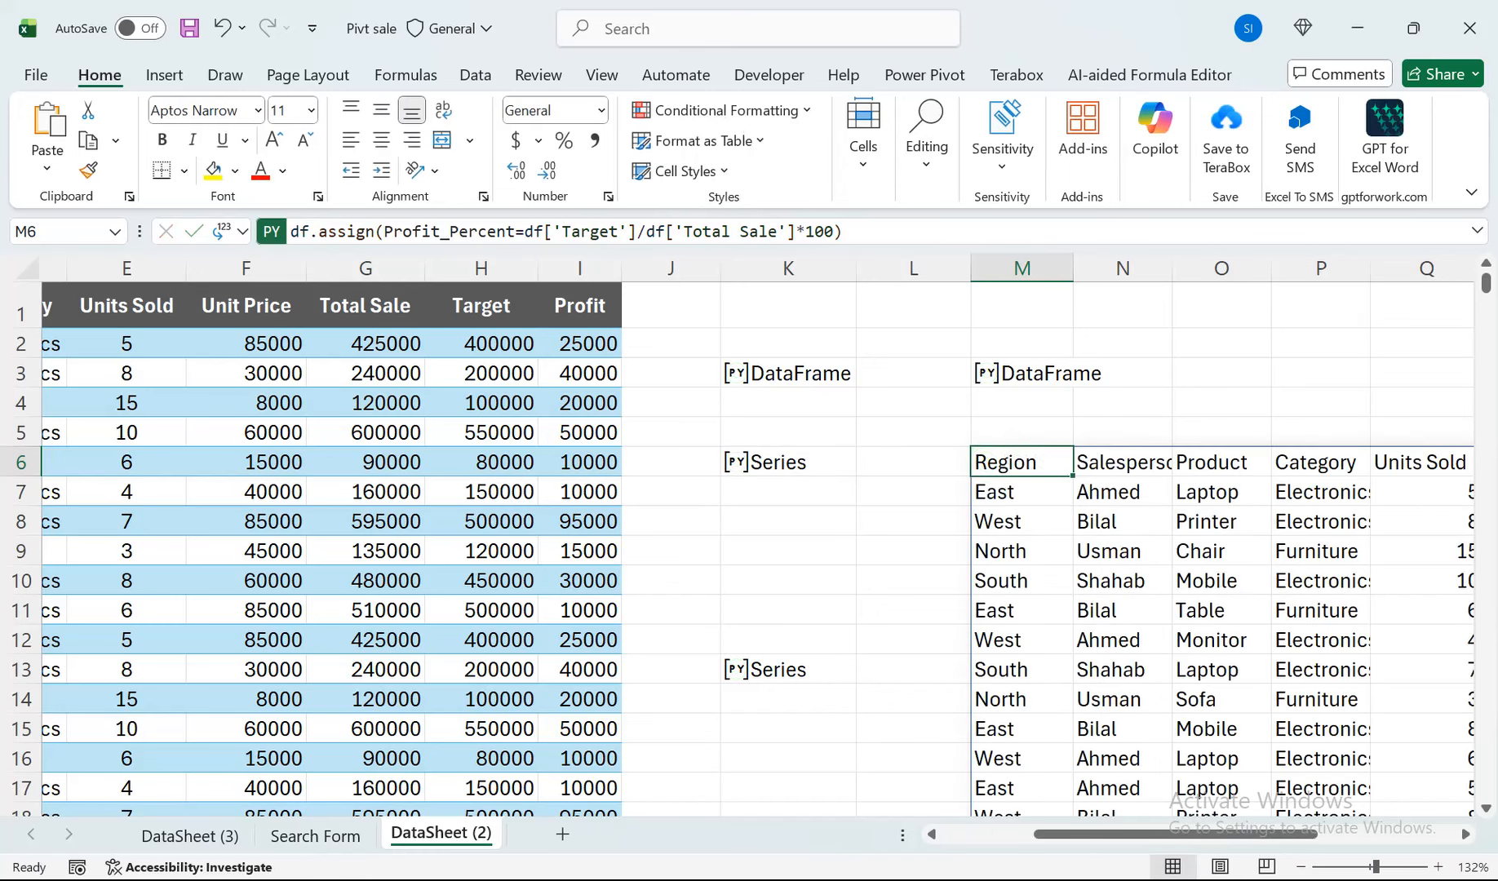
Reduce all Profit_Percent values from V7 downward to two decimal places.
{"action": "left_click_drag", "start_coordinate": [1175, 834], "coordinate": [1309, 834]}
{"action": "left_click", "coordinate": [1337, 492]}
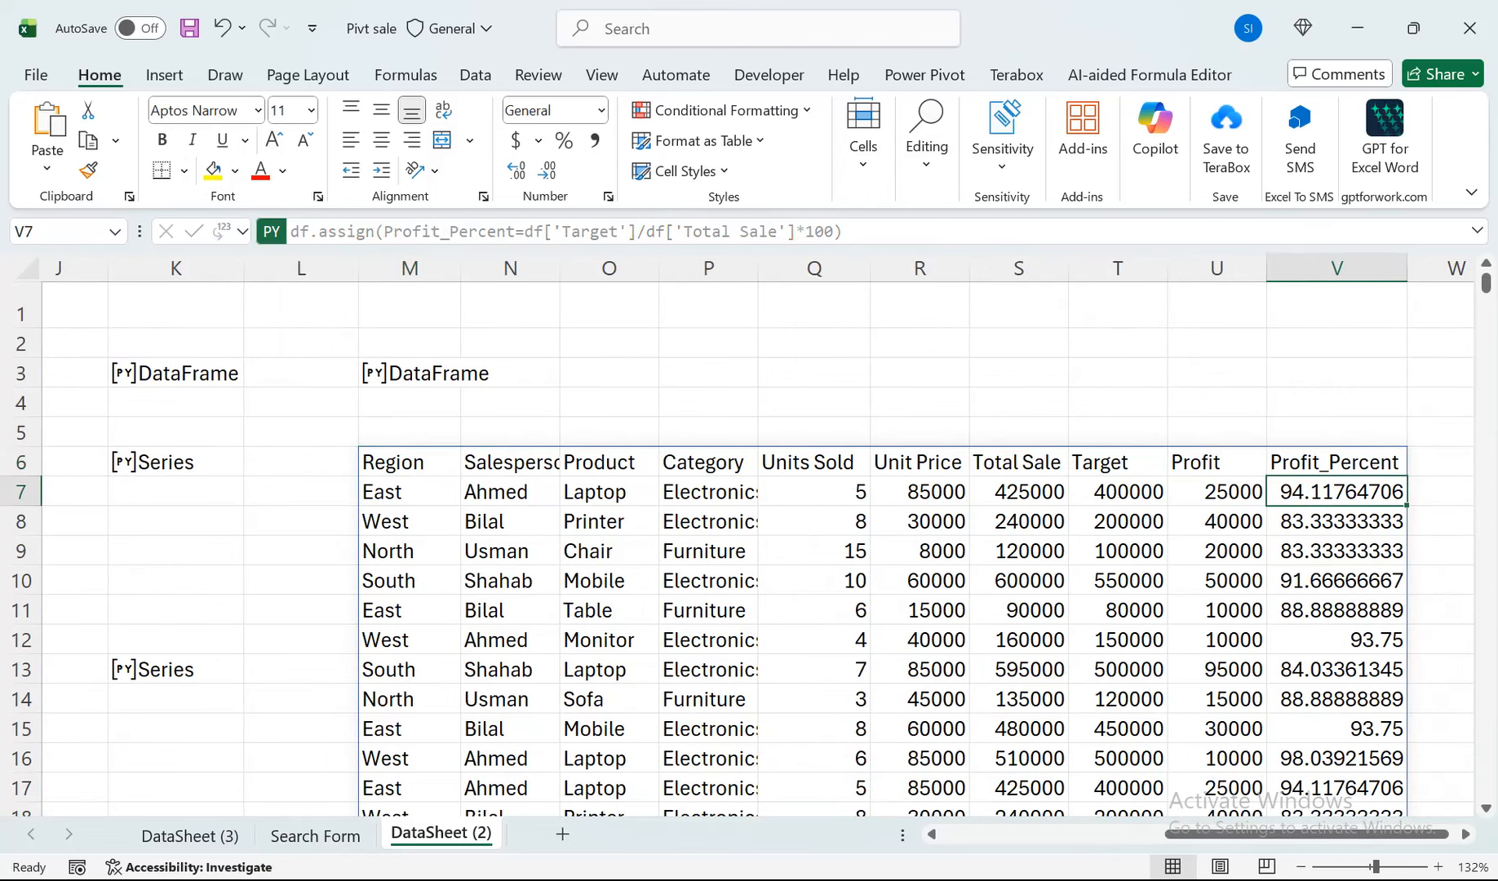
{"action": "key", "text": "ctrl+shift+Down"}
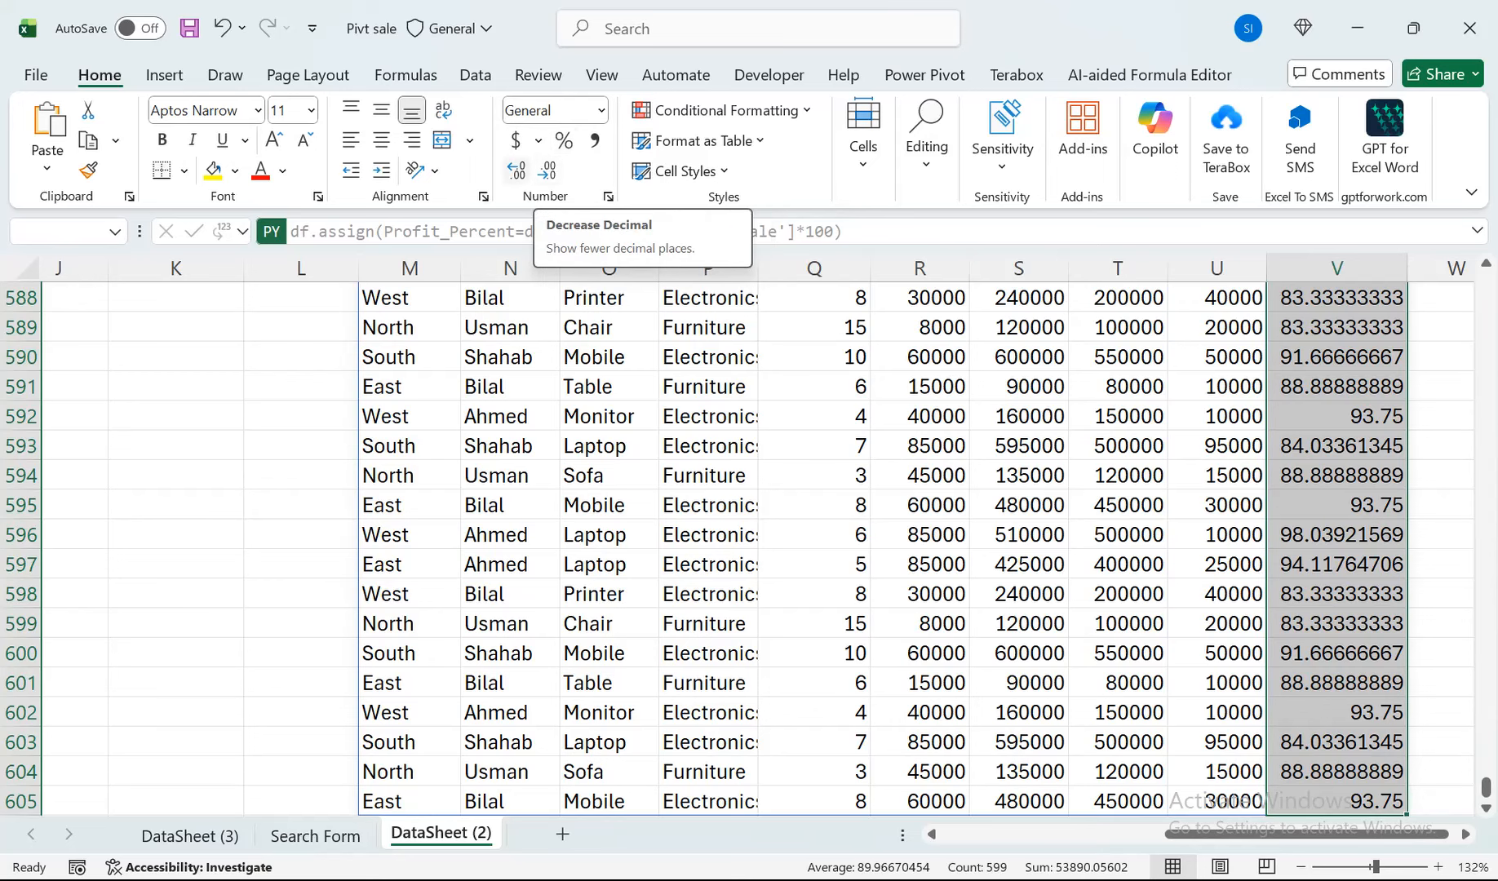
{"action": "left_click", "coordinate": [548, 171]}
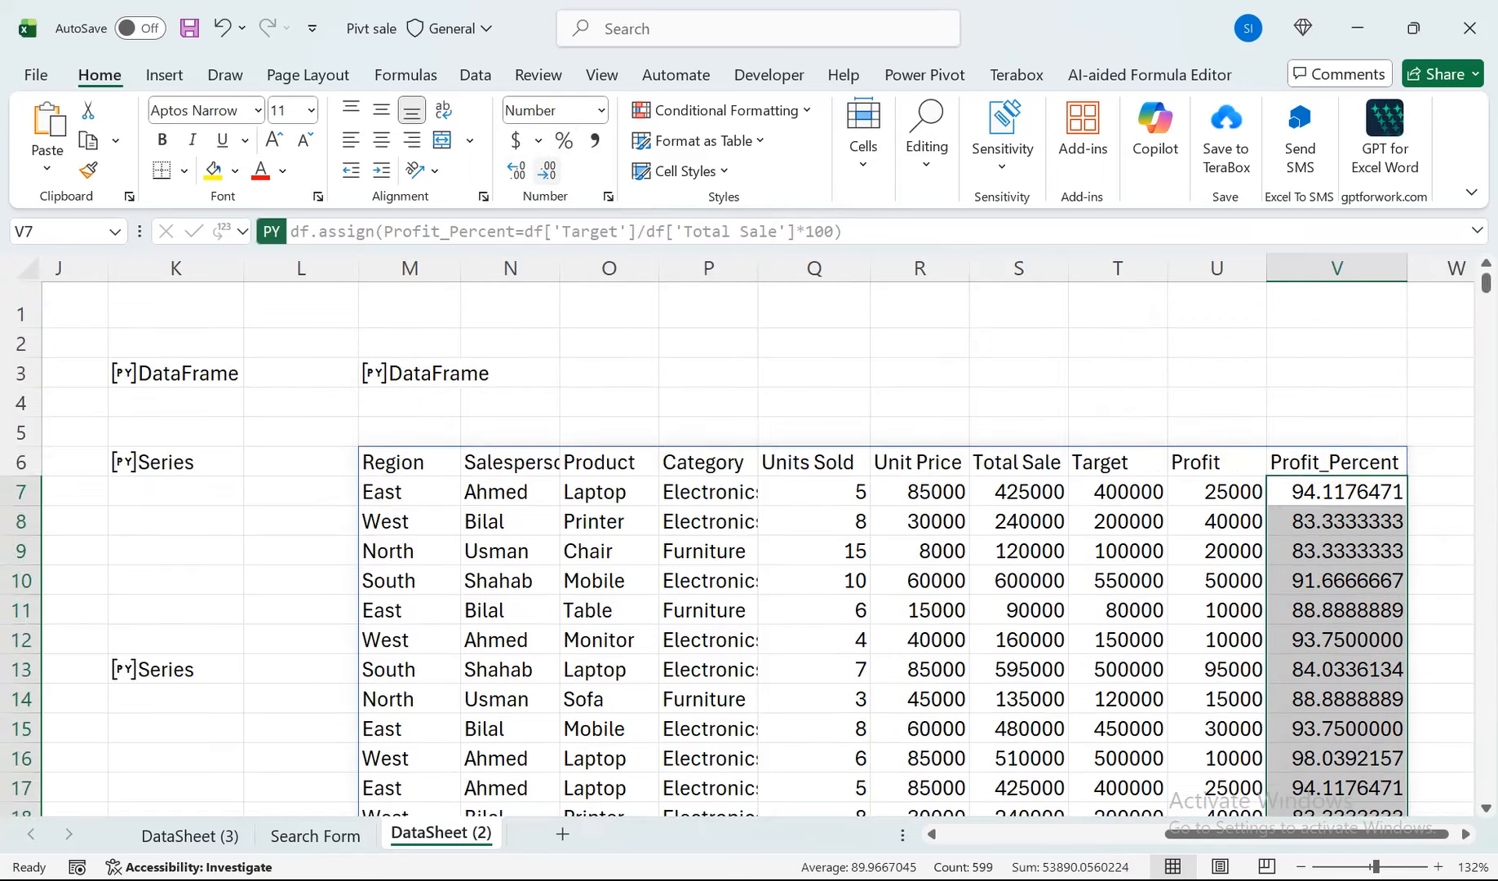
{"action": "left_click", "coordinate": [547, 171]}
{"action": "left_click", "coordinate": [548, 171]}
{"action": "left_click", "coordinate": [547, 170]}
{"action": "left_click", "coordinate": [547, 170]}
{"action": "left_click", "coordinate": [547, 170]}
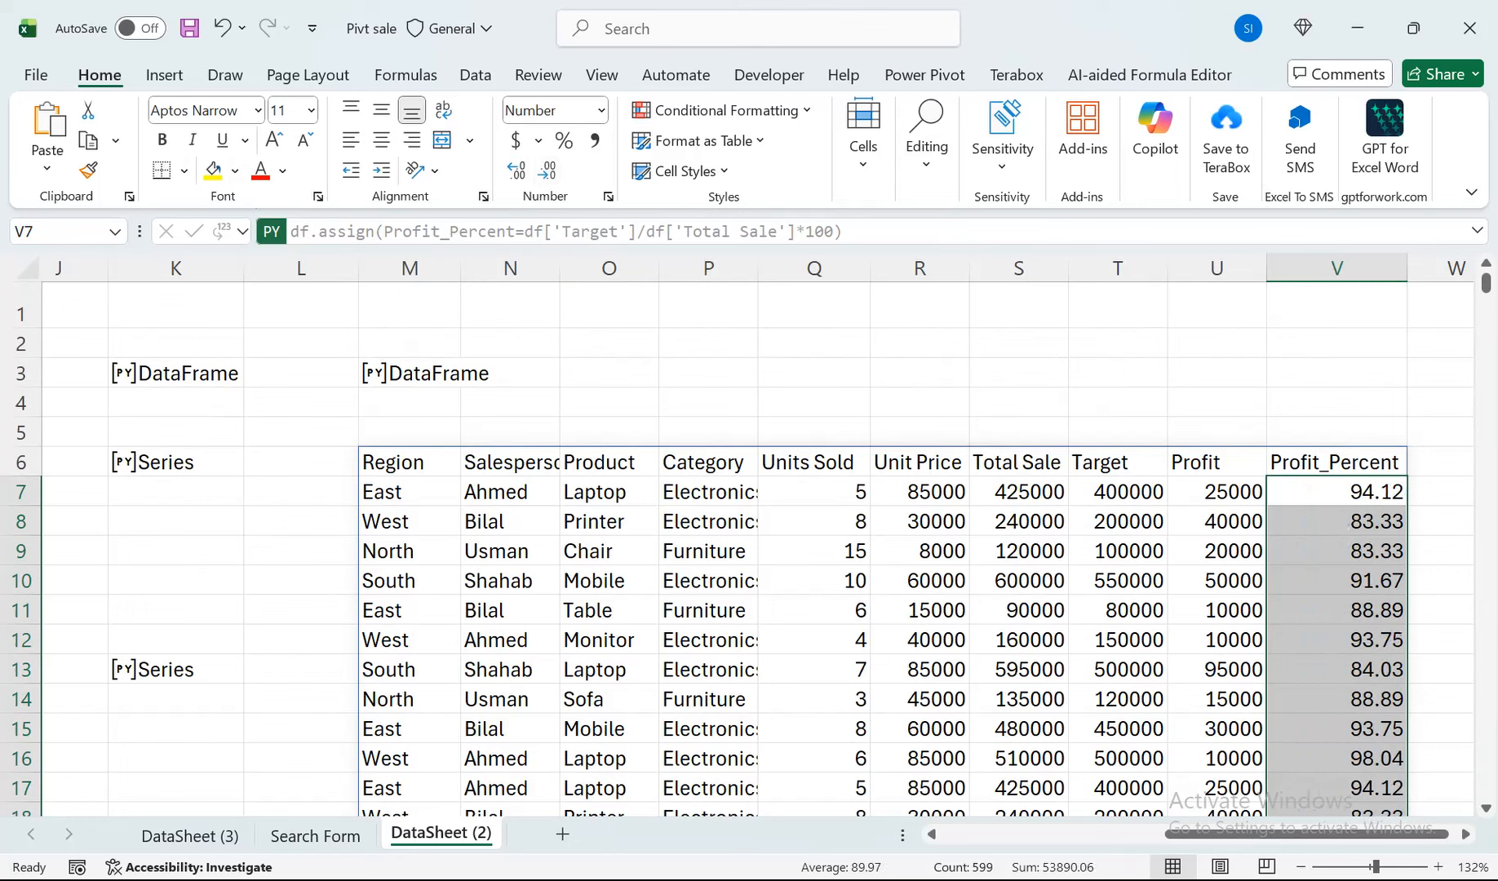
Return M6's Python output to Python Object and bring the source sales table back into view.
{"action": "left_click", "coordinate": [410, 463]}
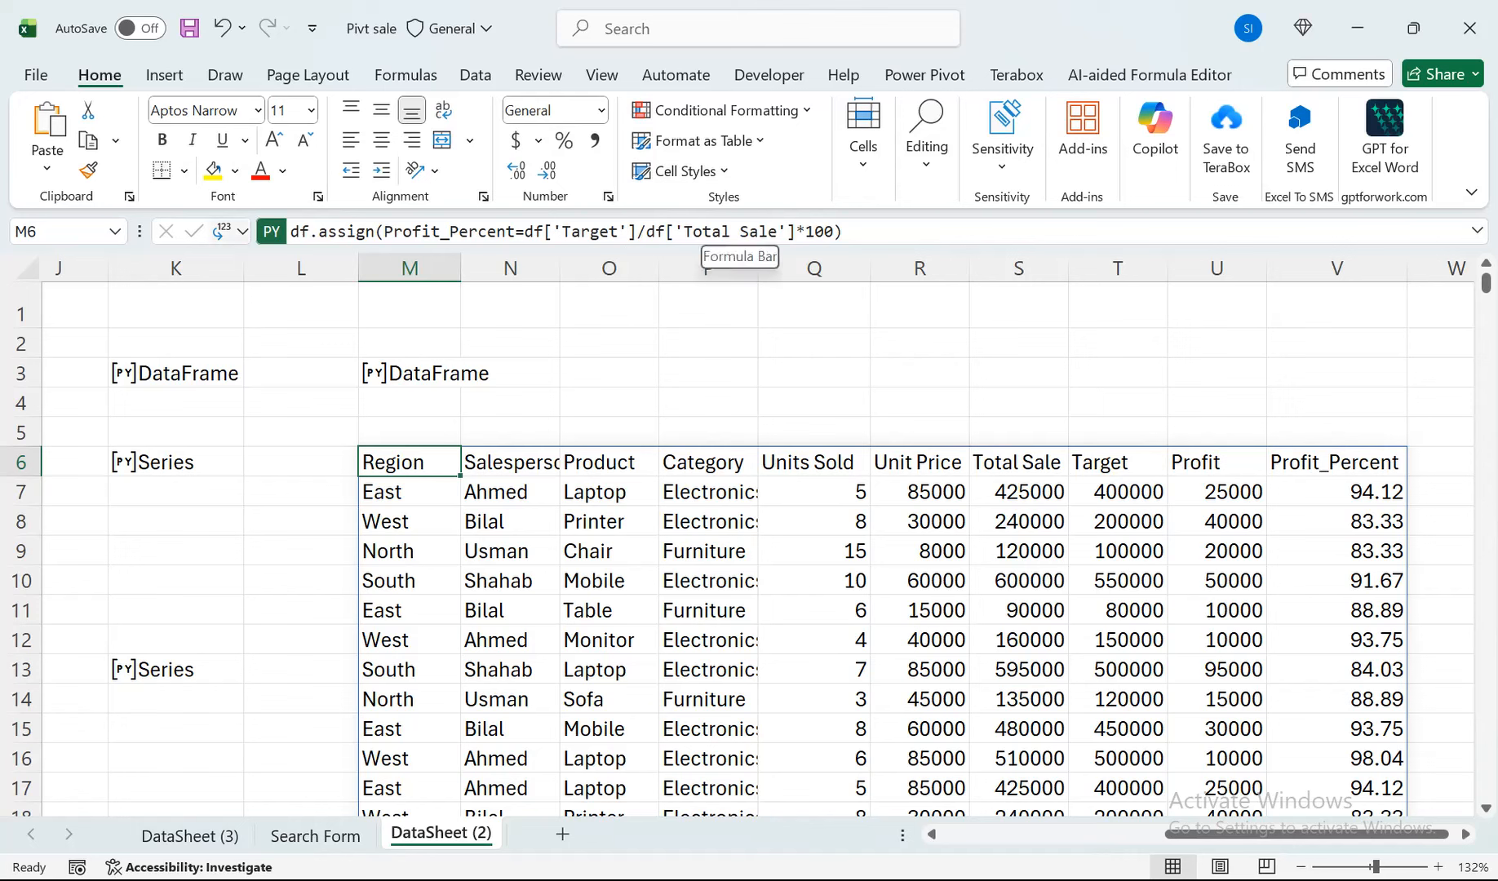
{"action": "left_click", "coordinate": [232, 232]}
{"action": "left_click", "coordinate": [297, 300]}
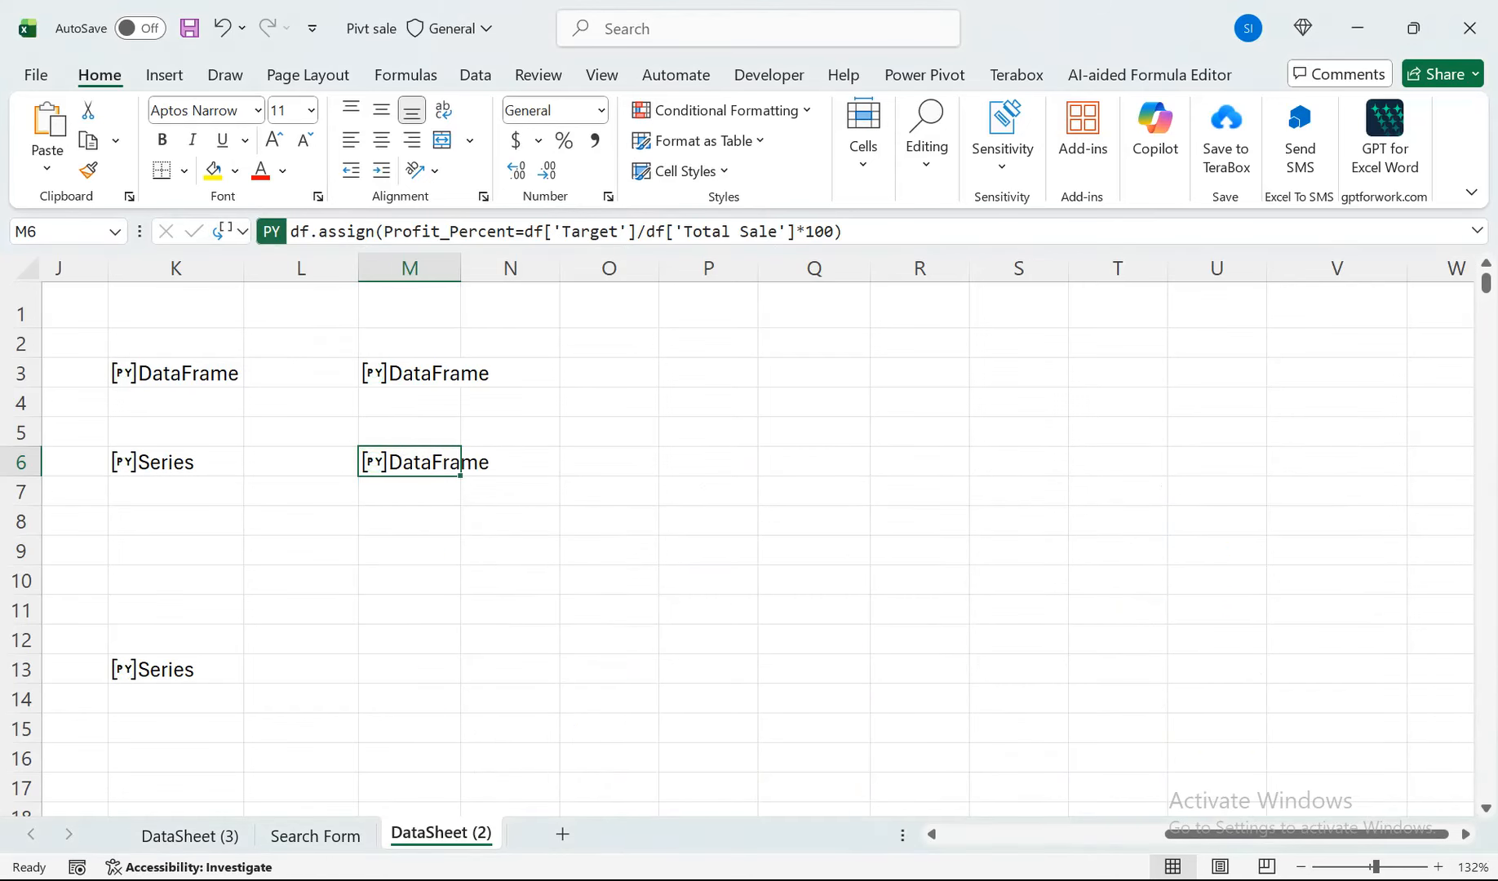
{"action": "left_click_drag", "start_coordinate": [1305, 834], "coordinate": [1124, 834]}
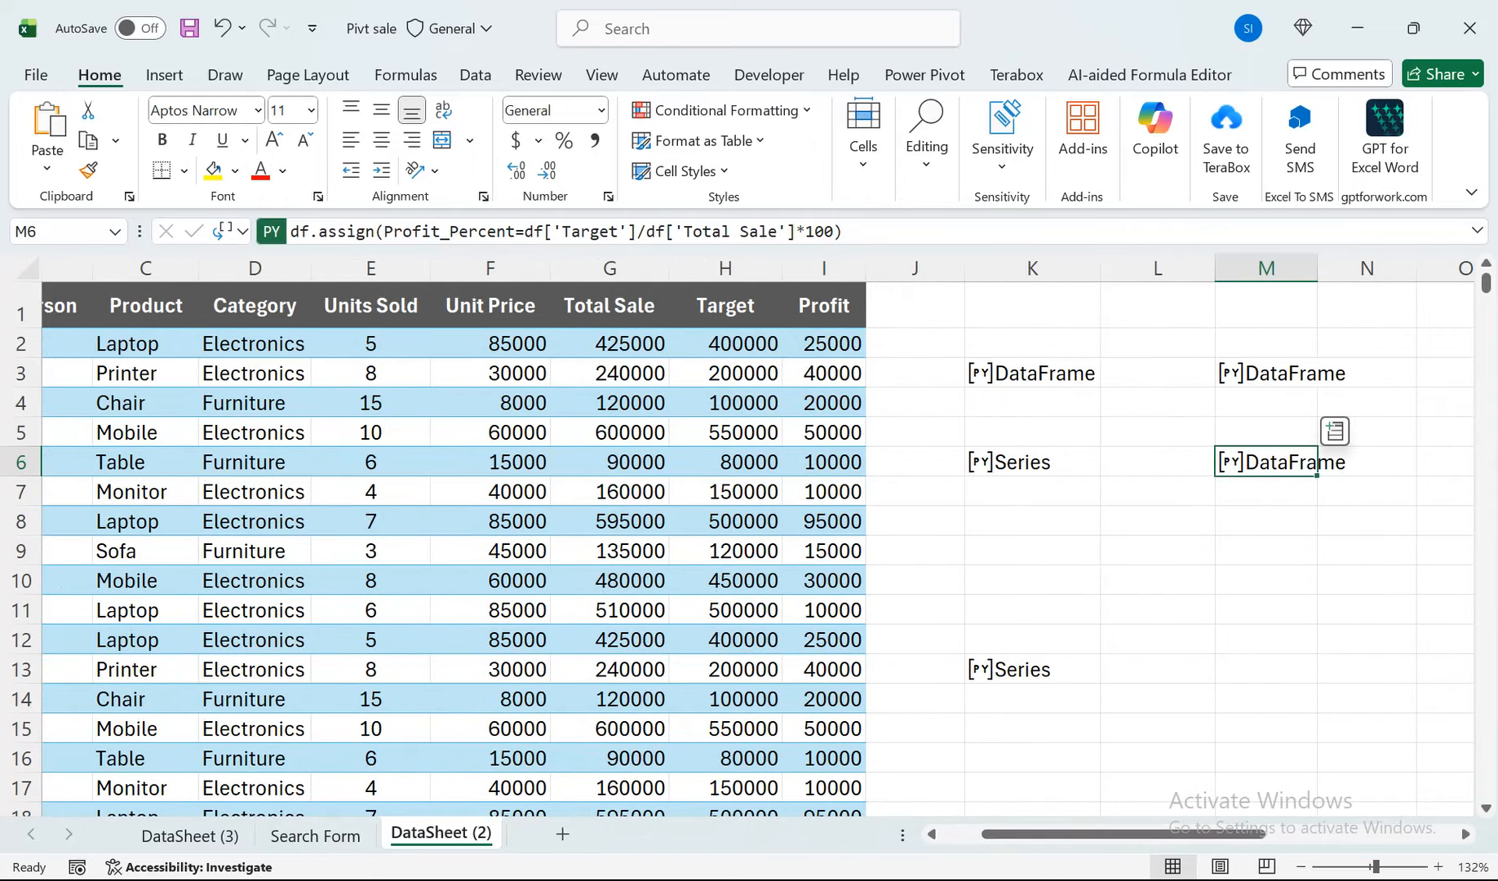
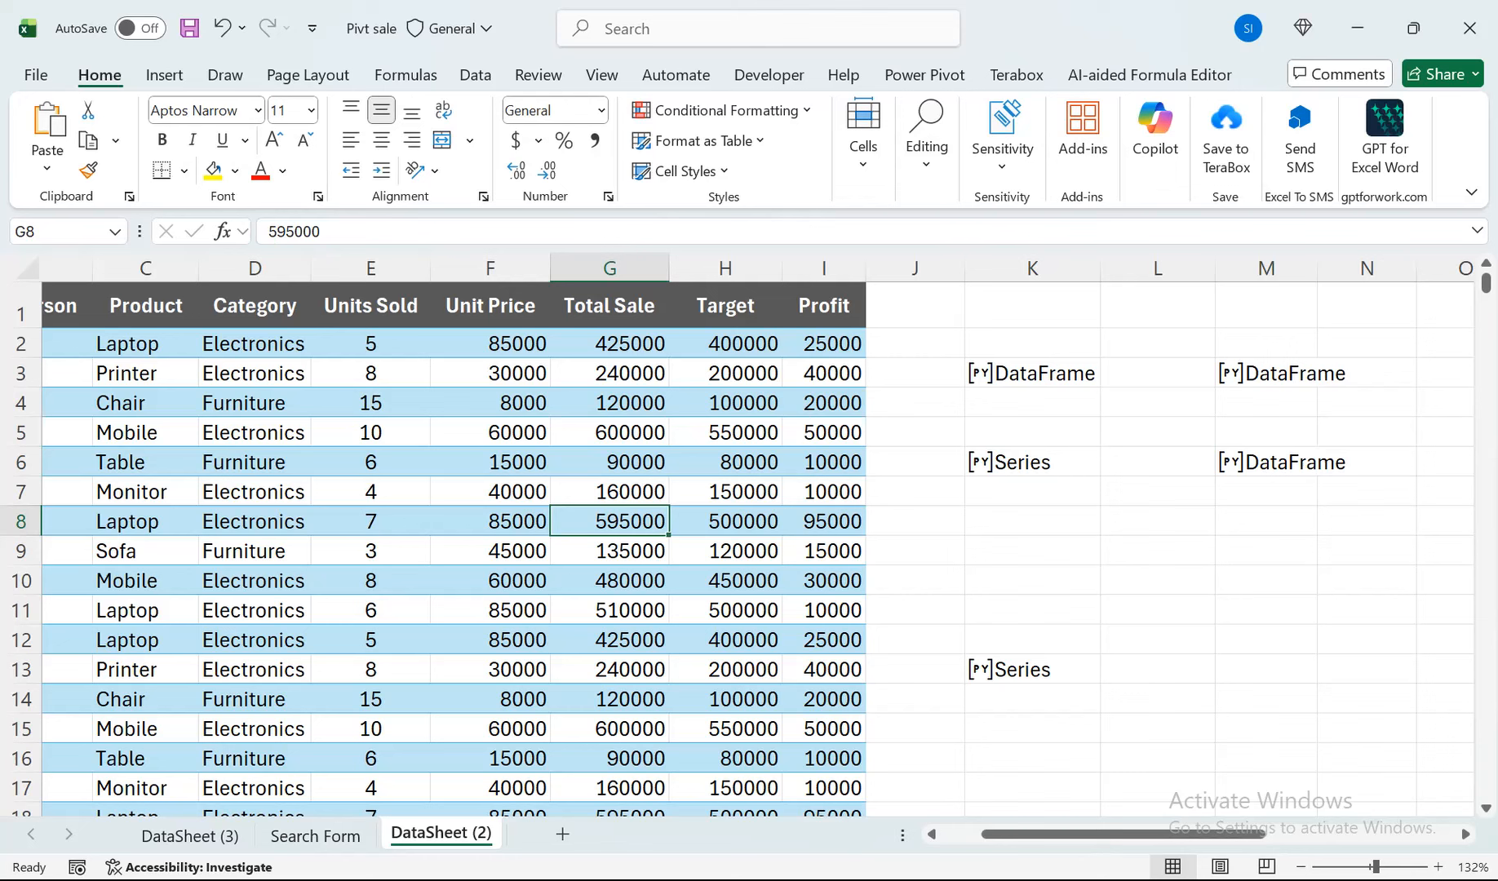
Start a Python formula in cell M9 and enter df.nlargest as its method.
{"action": "left_click", "coordinate": [1266, 551]}
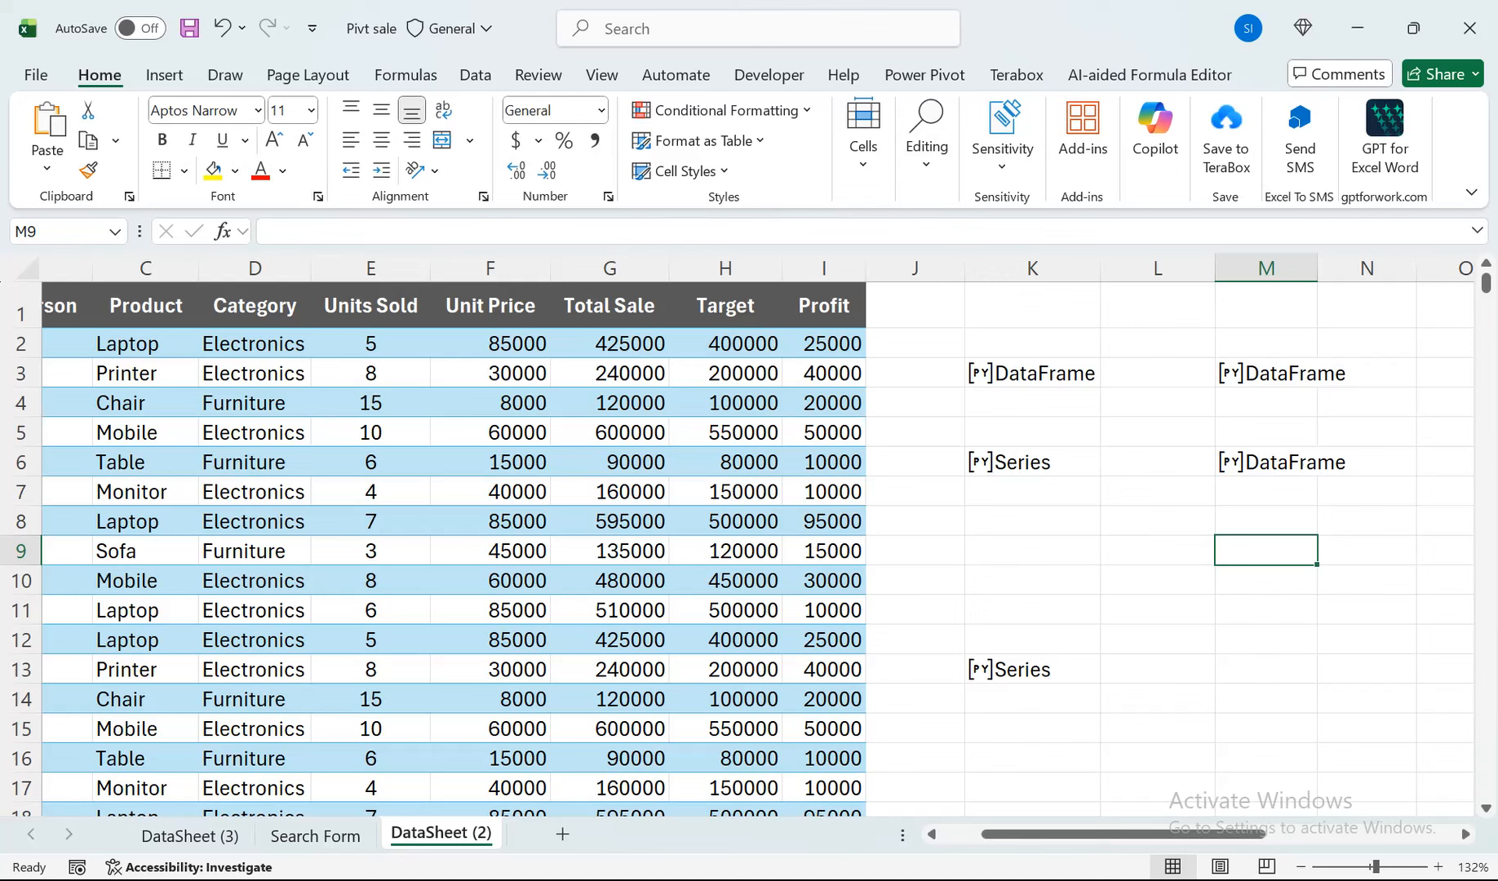
{"action": "type", "text": "df"}
{"action": "key", "text": "BackSpace"}
{"action": "key", "text": "BackSpace"}
{"action": "type", "text": "=py"}
{"action": "key", "text": "Tab"}
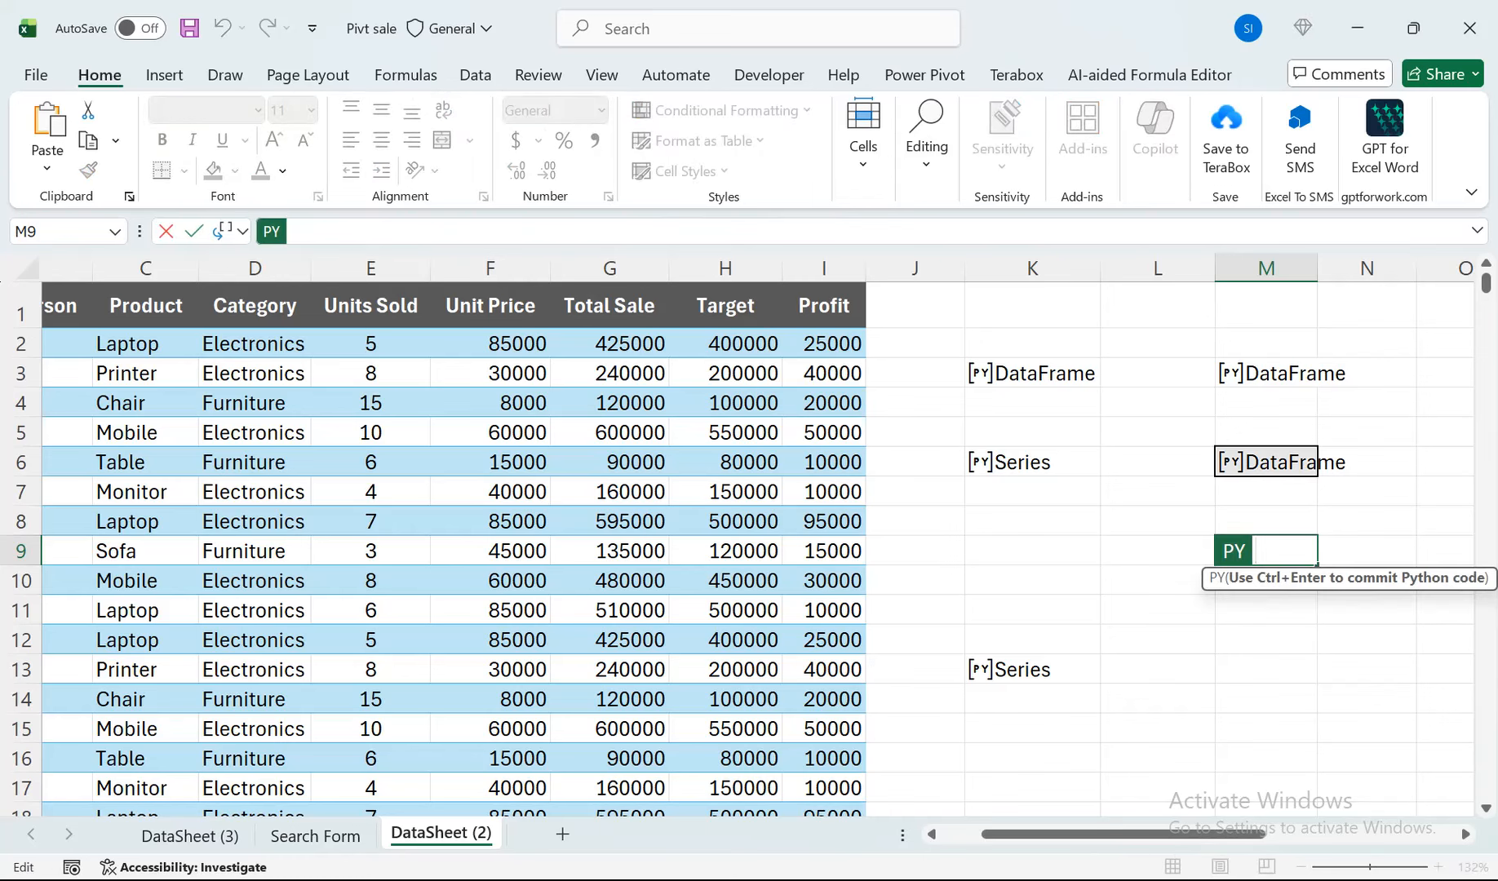
{"action": "type", "text": "df.nlargest"}
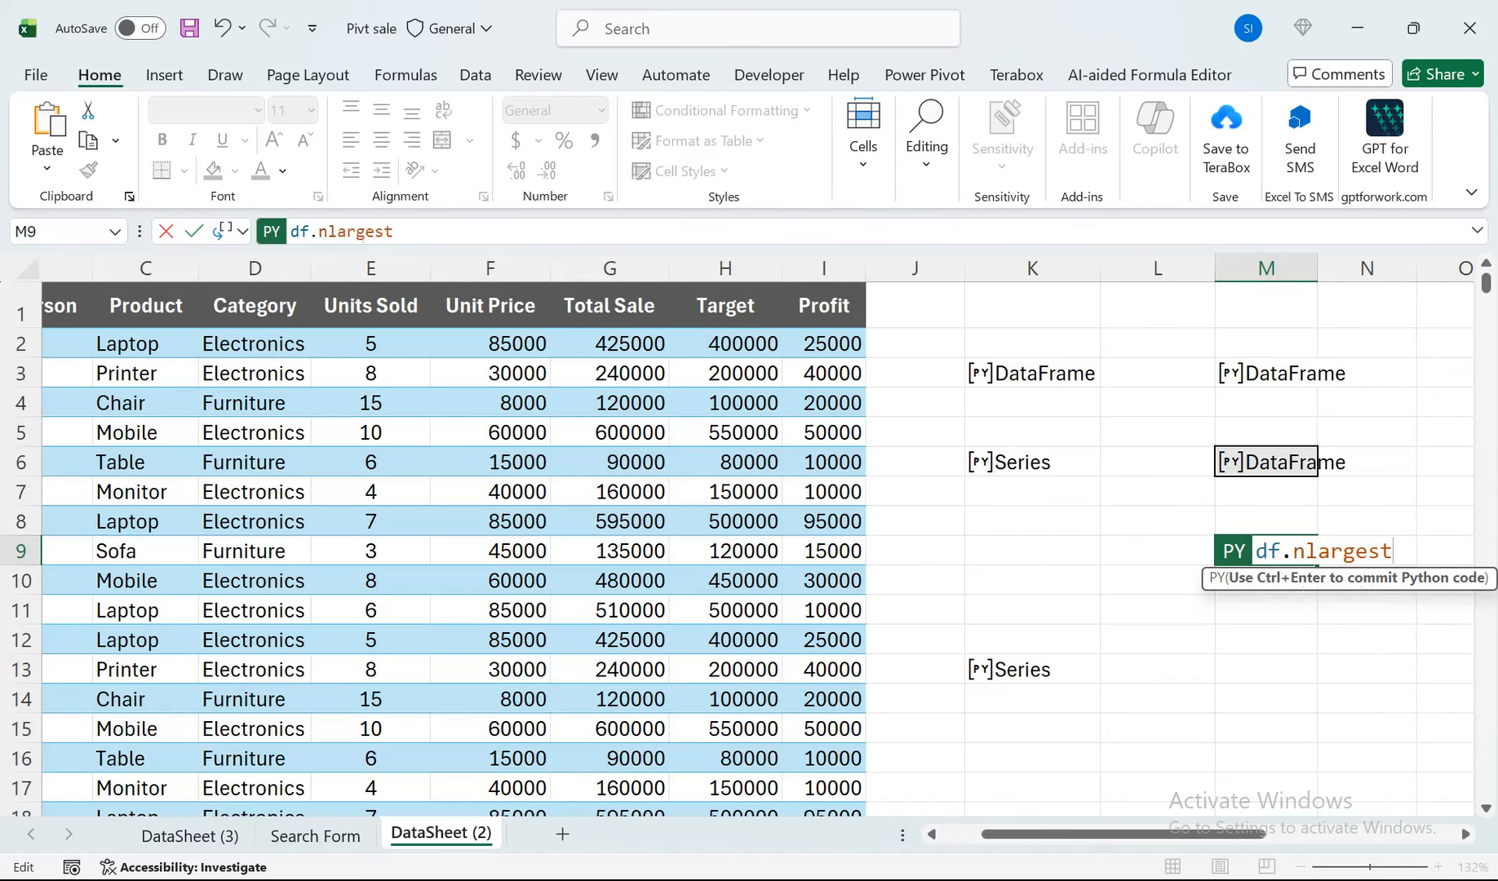
Complete M9's nlargest call with the arguments 3 and 'Profit', and commit the Python formula.
{"action": "type", "text": "(2"}
{"action": "key", "text": "BackSpace"}
{"action": "type", "text": "3,"}
{"action": "type", "text": "\"Profit"}
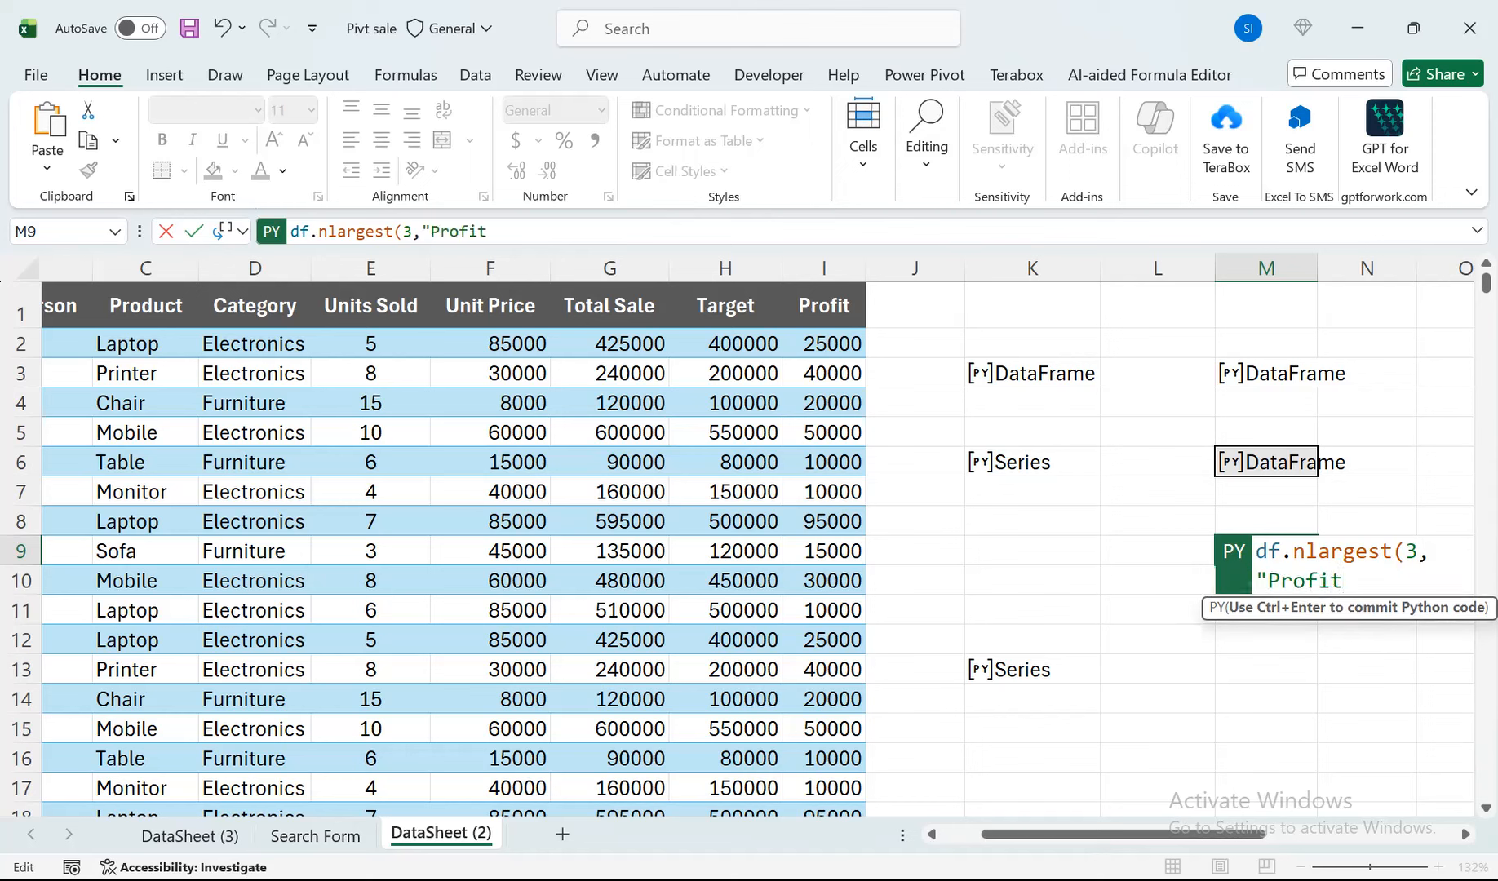
{"action": "type", "text": "')"}
{"action": "key", "text": "BackSpace"}
{"action": "type", "text": "'"}
{"action": "left_click", "coordinate": [1368, 581]}
{"action": "key", "text": "ctrl+Return"}
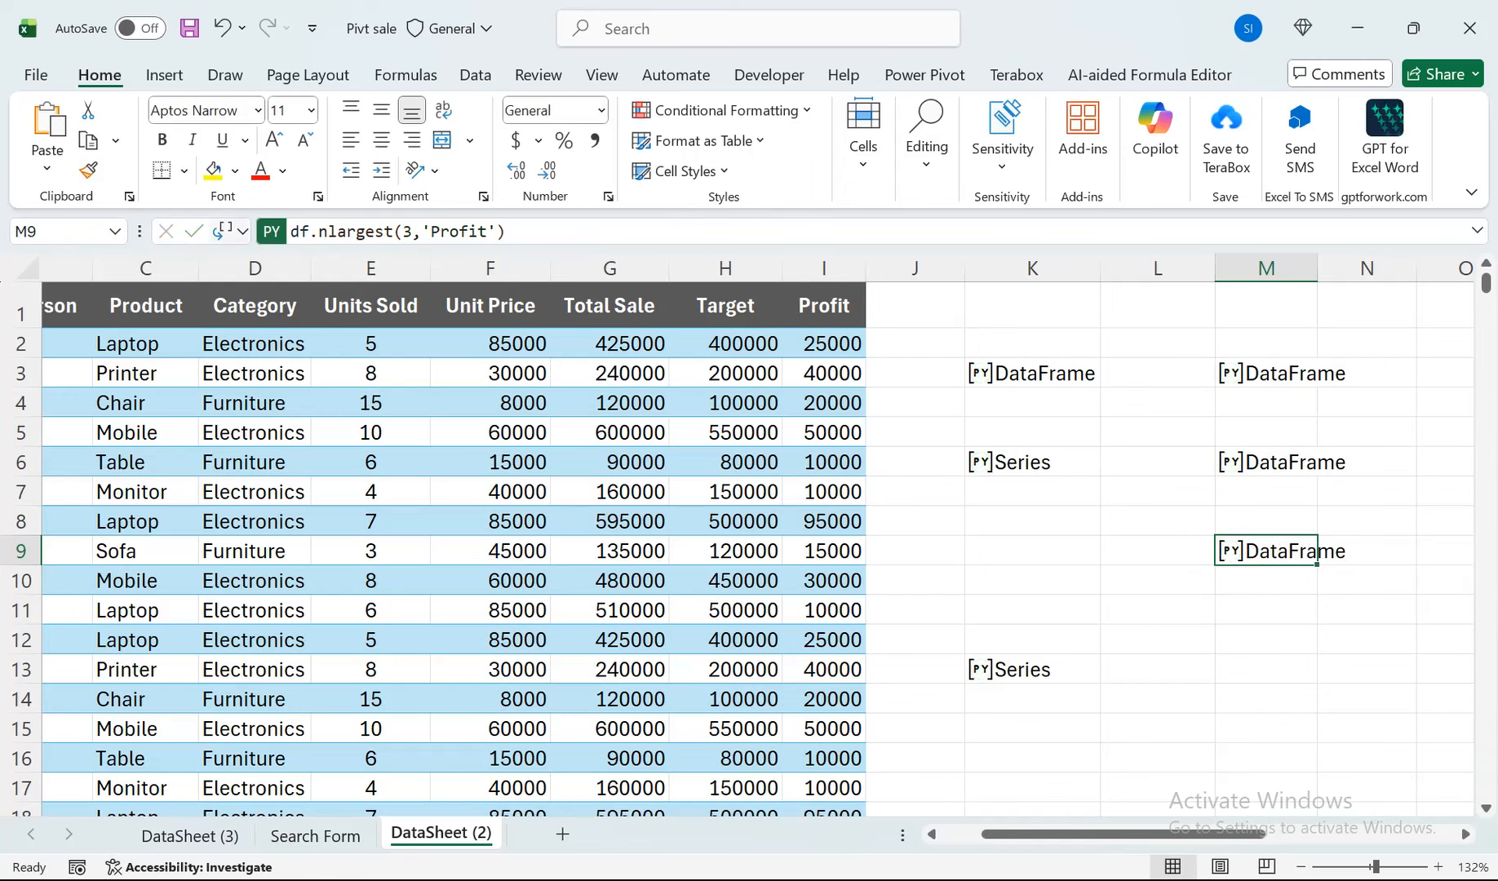
Output M9's Python result as Excel values and bring the spilled rows into view.
{"action": "left_click", "coordinate": [231, 231]}
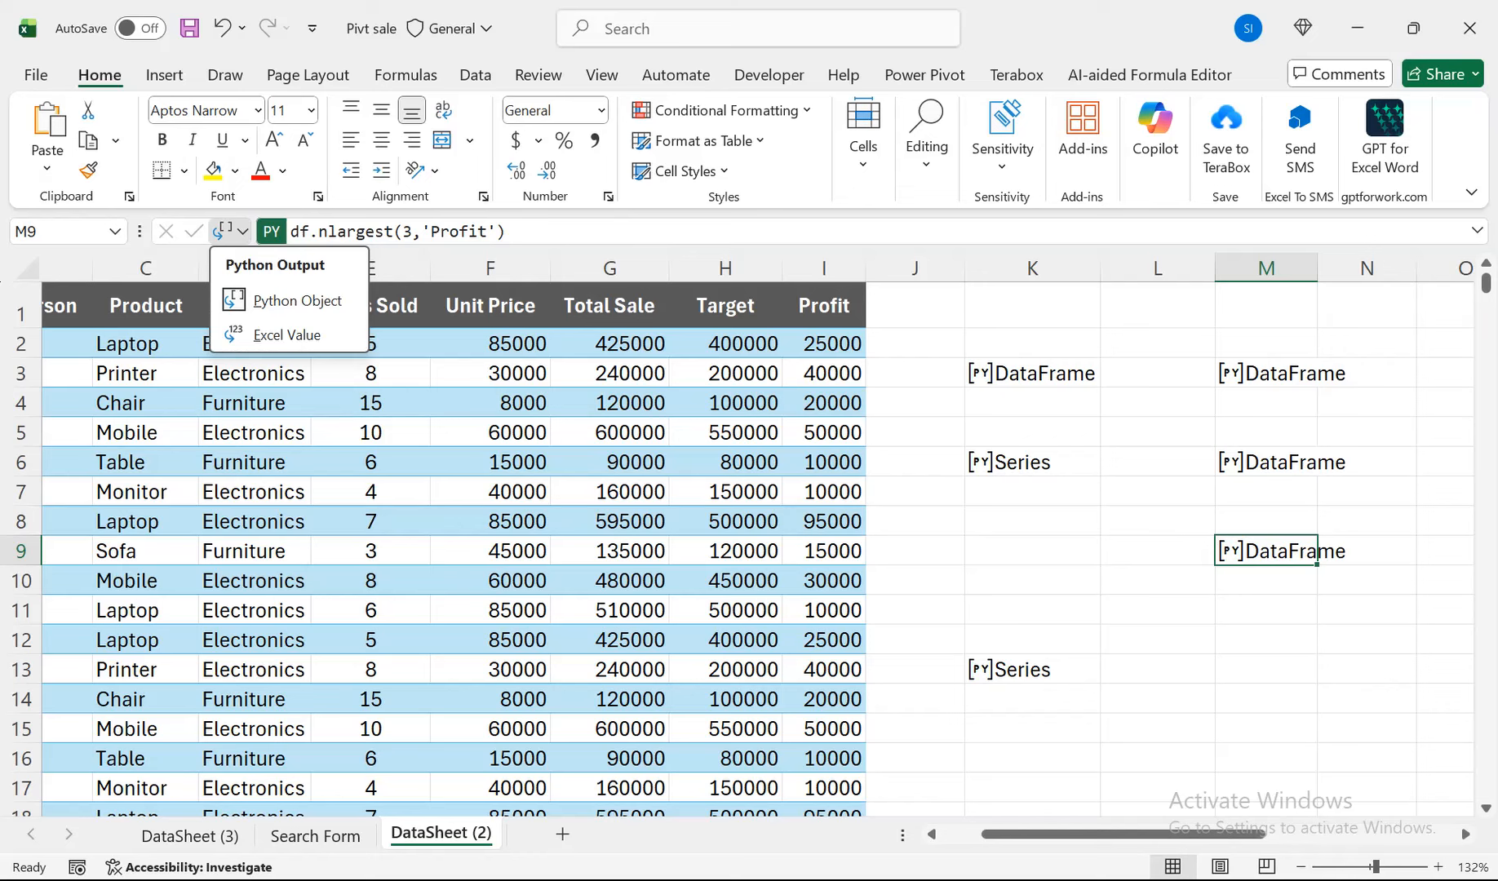
{"action": "left_click", "coordinate": [286, 335]}
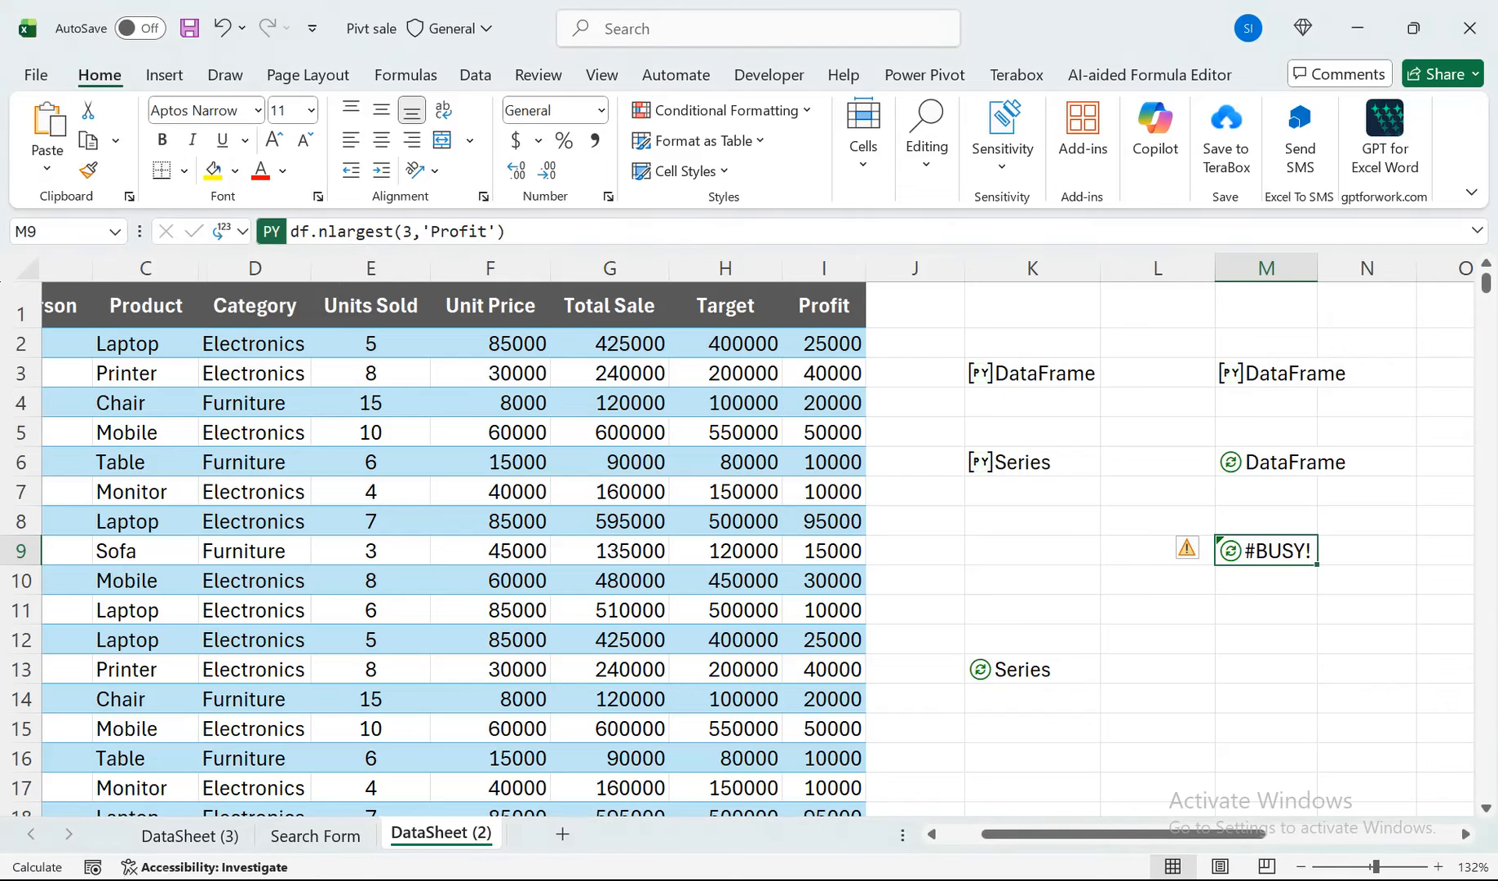
{"action": "left_click_drag", "start_coordinate": [1124, 834], "coordinate": [1314, 834]}
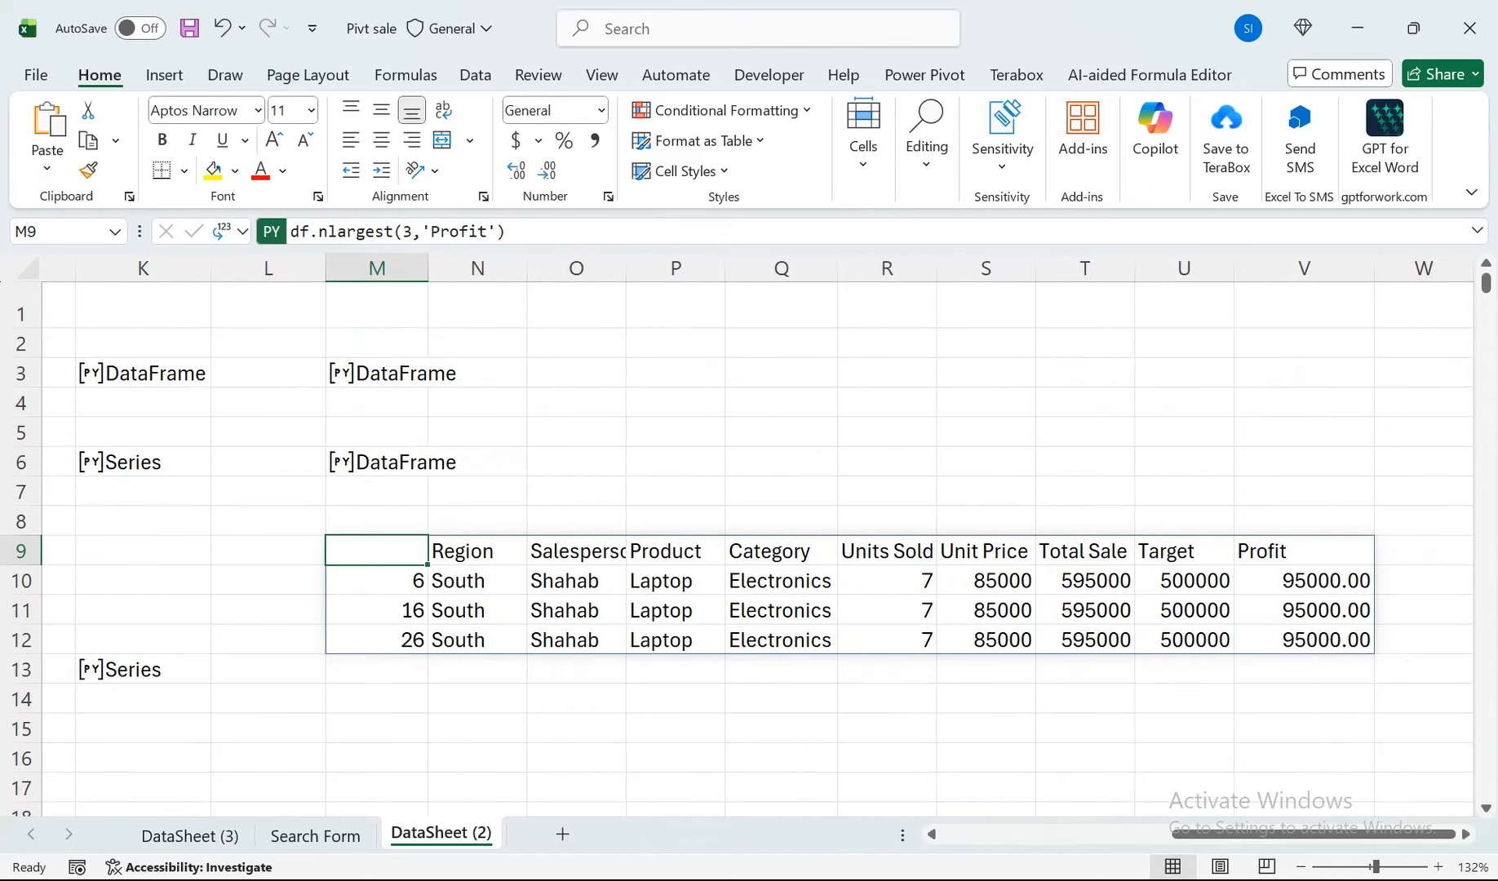
Change the row count in M9's nlargest formula to 5, commit it, and return to the source sales table.
{"action": "double_click", "coordinate": [415, 551]}
{"action": "left_click_drag", "start_coordinate": [528, 551], "coordinate": [516, 552]}
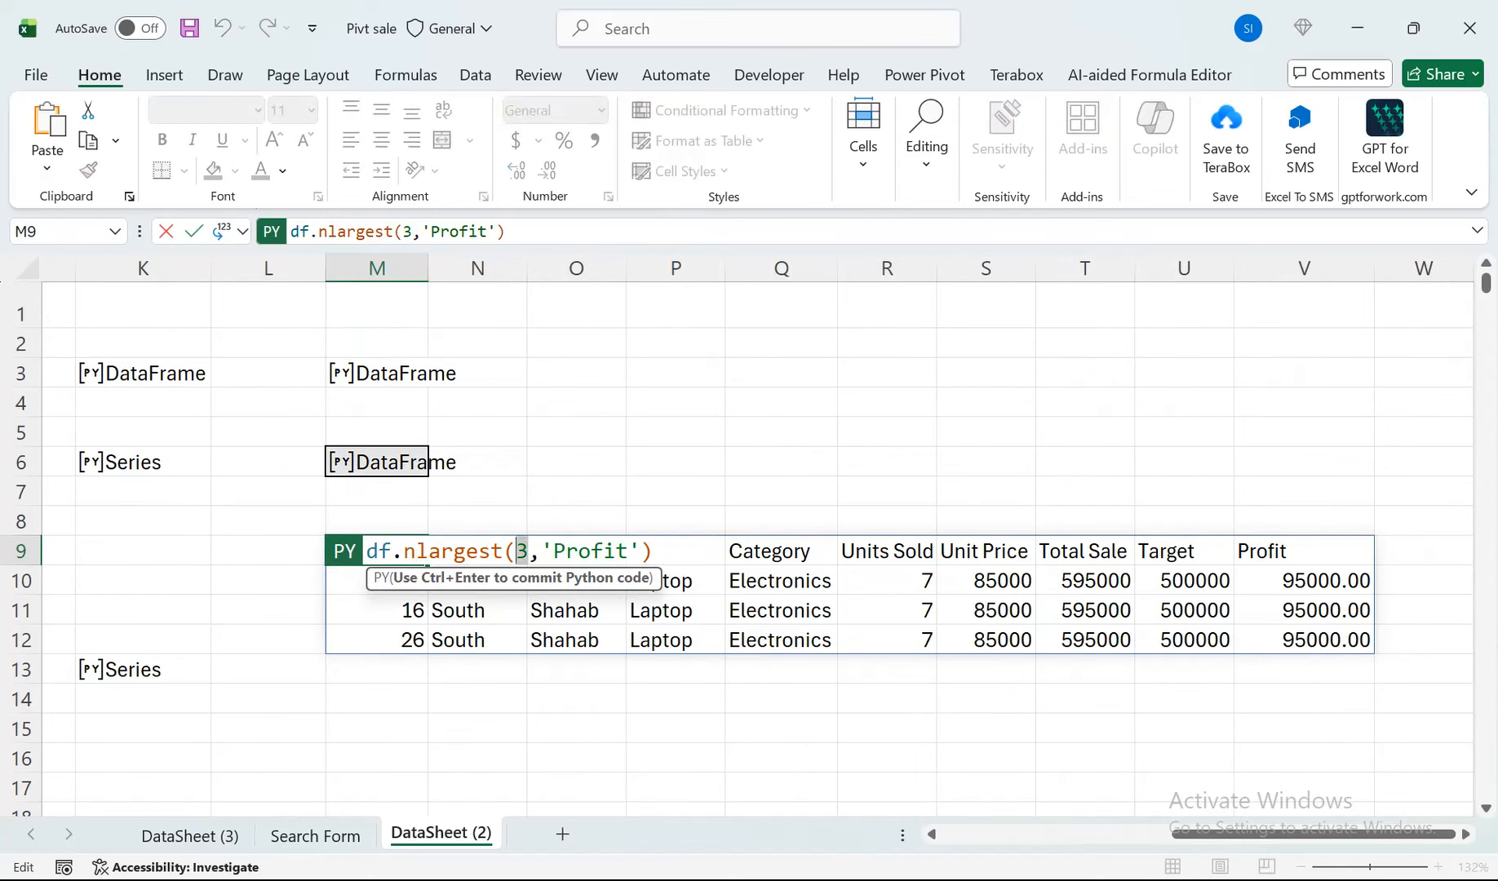
{"action": "type", "text": "5"}
{"action": "key", "text": "ctrl+Return"}
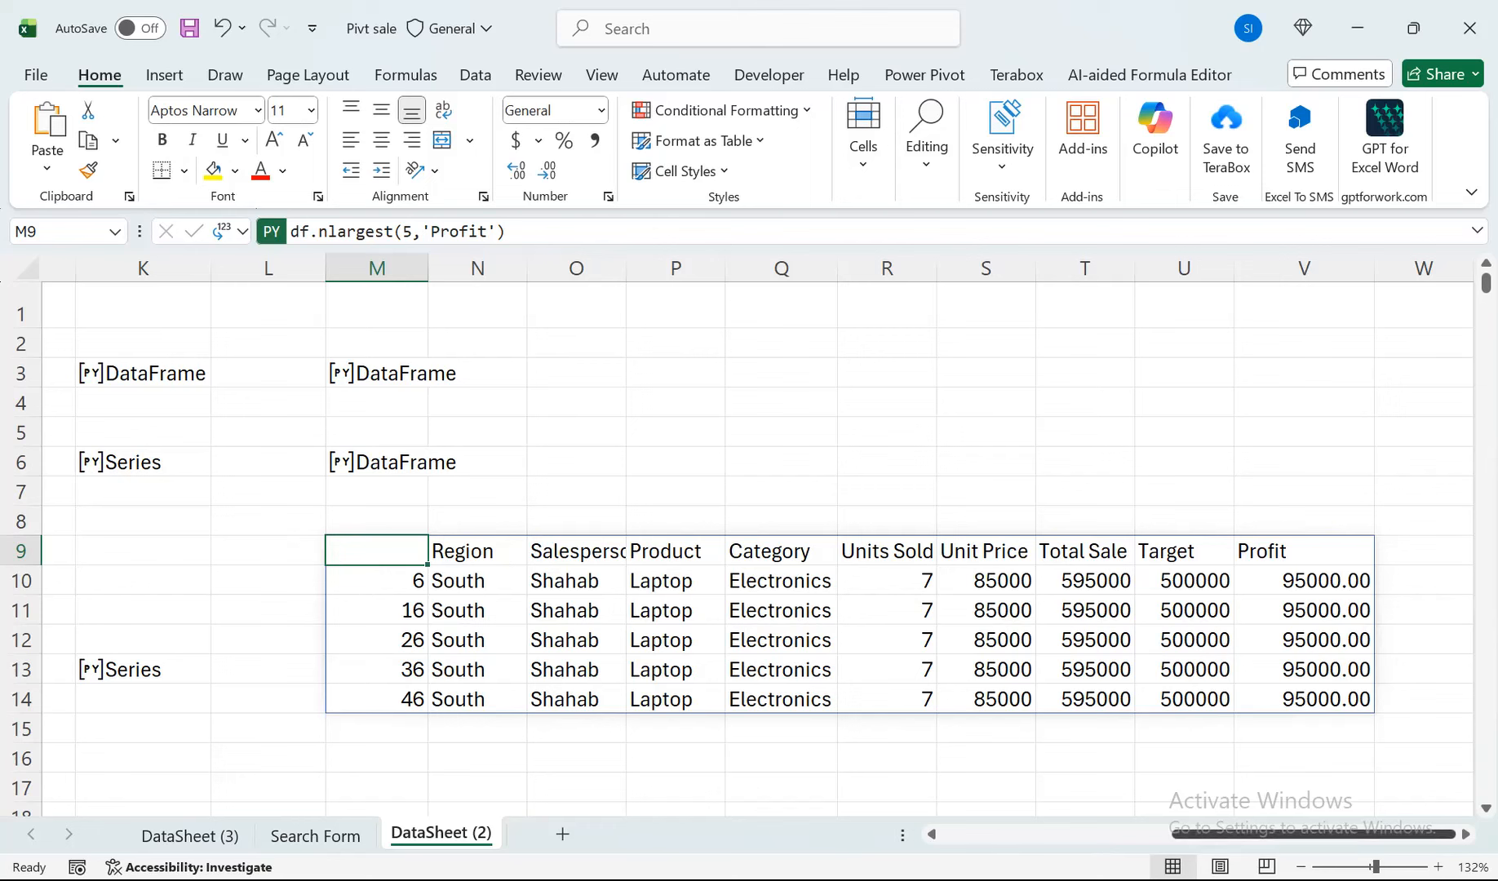
{"action": "left_click_drag", "start_coordinate": [1314, 834], "coordinate": [1083, 834]}
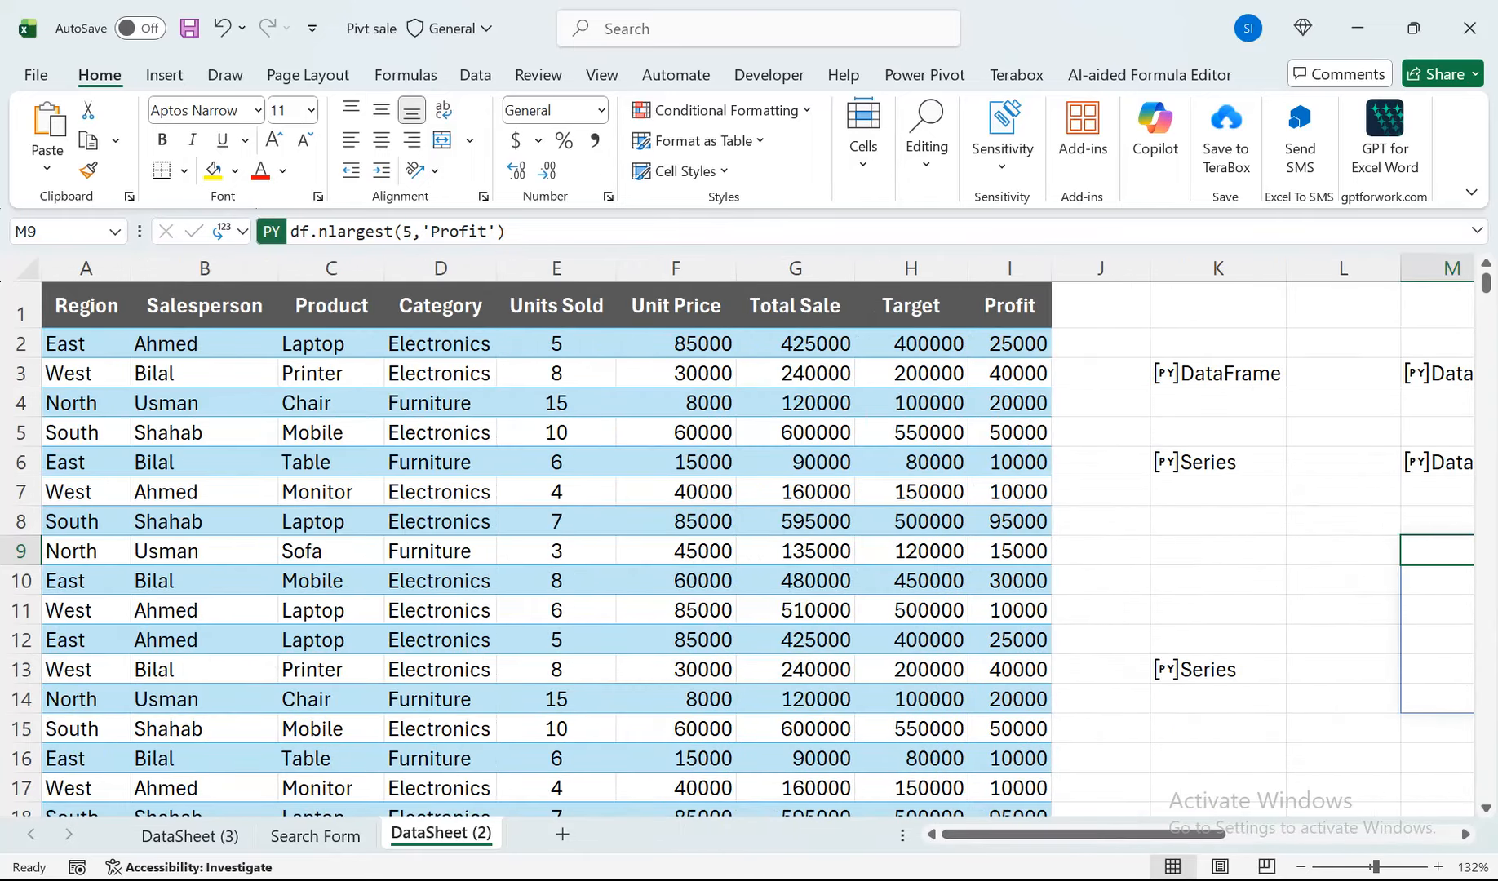
Replace M9's nlargest formula with a plain formula draft reading =df.Total Sale.sum.
{"action": "scroll", "coordinate": [749, 539], "scroll_direction": "right", "scroll_amount": 3}
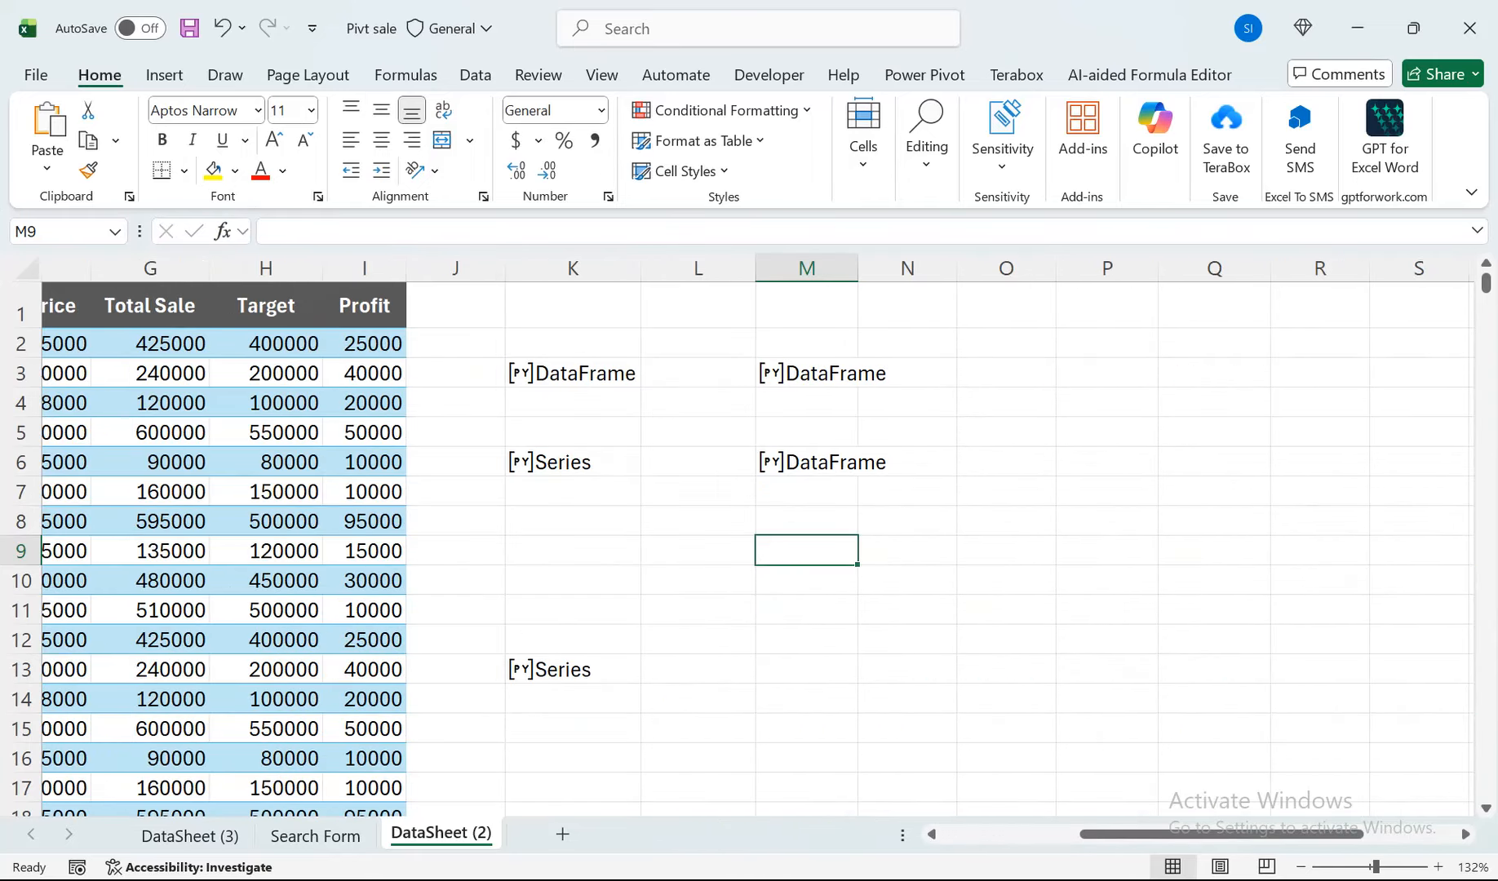
{"action": "type", "text": "=df"}
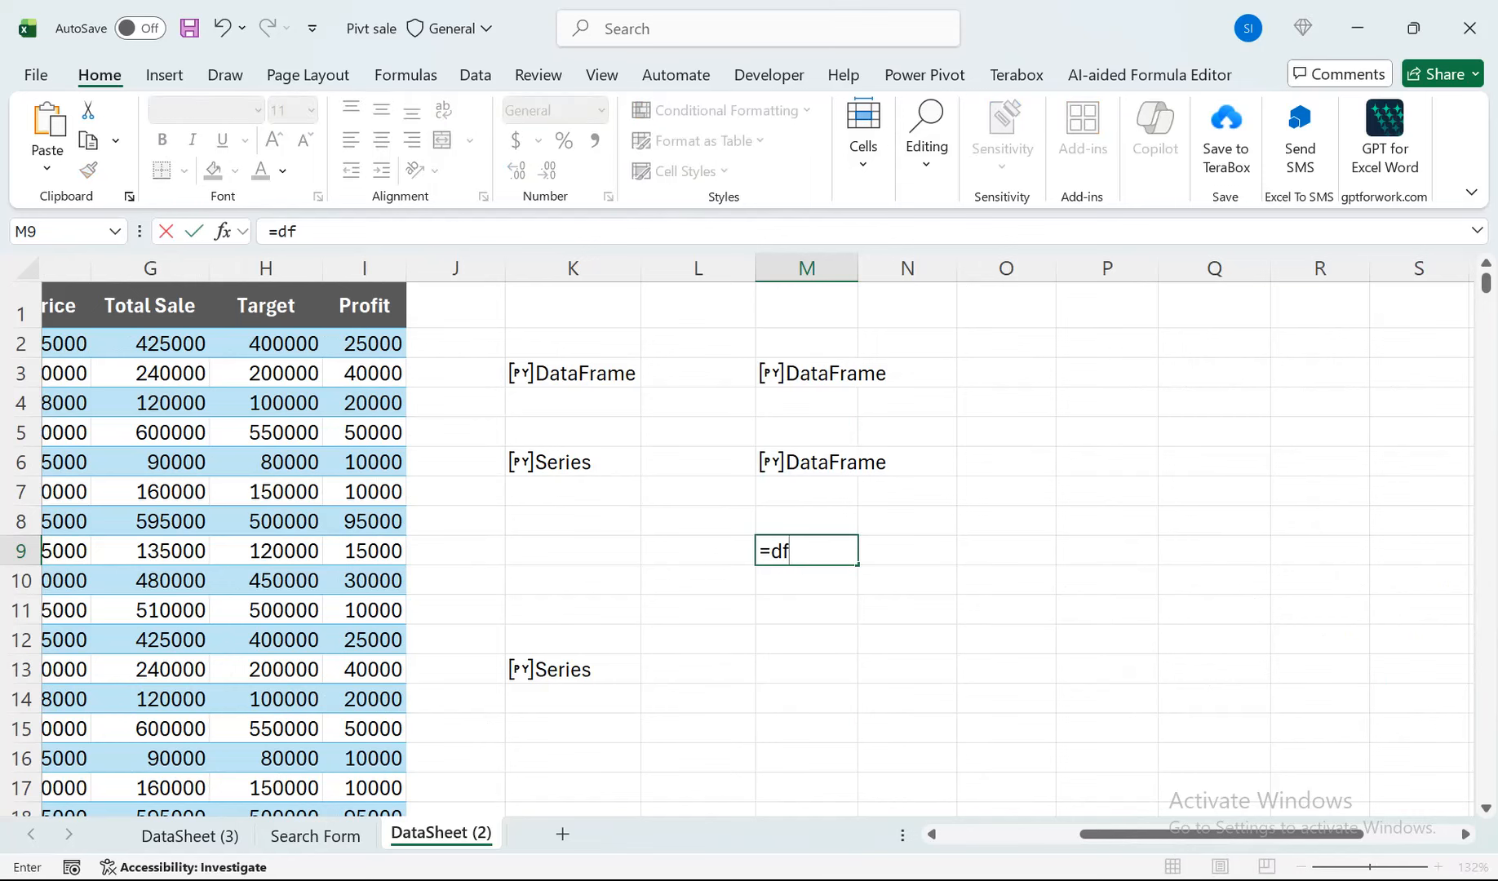
{"action": "type", "text": ".sales)"}
{"action": "key", "text": "BackSpace"}
{"action": "key", "text": "BackSpace"}
{"action": "key", "text": "BackSpace"}
{"action": "key", "text": "BackSpace"}
{"action": "key", "text": "BackSpace"}
{"action": "key", "text": "BackSpace"}
{"action": "type", "text": "Tto"}
{"action": "key", "text": "BackSpace"}
{"action": "key", "text": "BackSpace"}
{"action": "type", "text": "otla"}
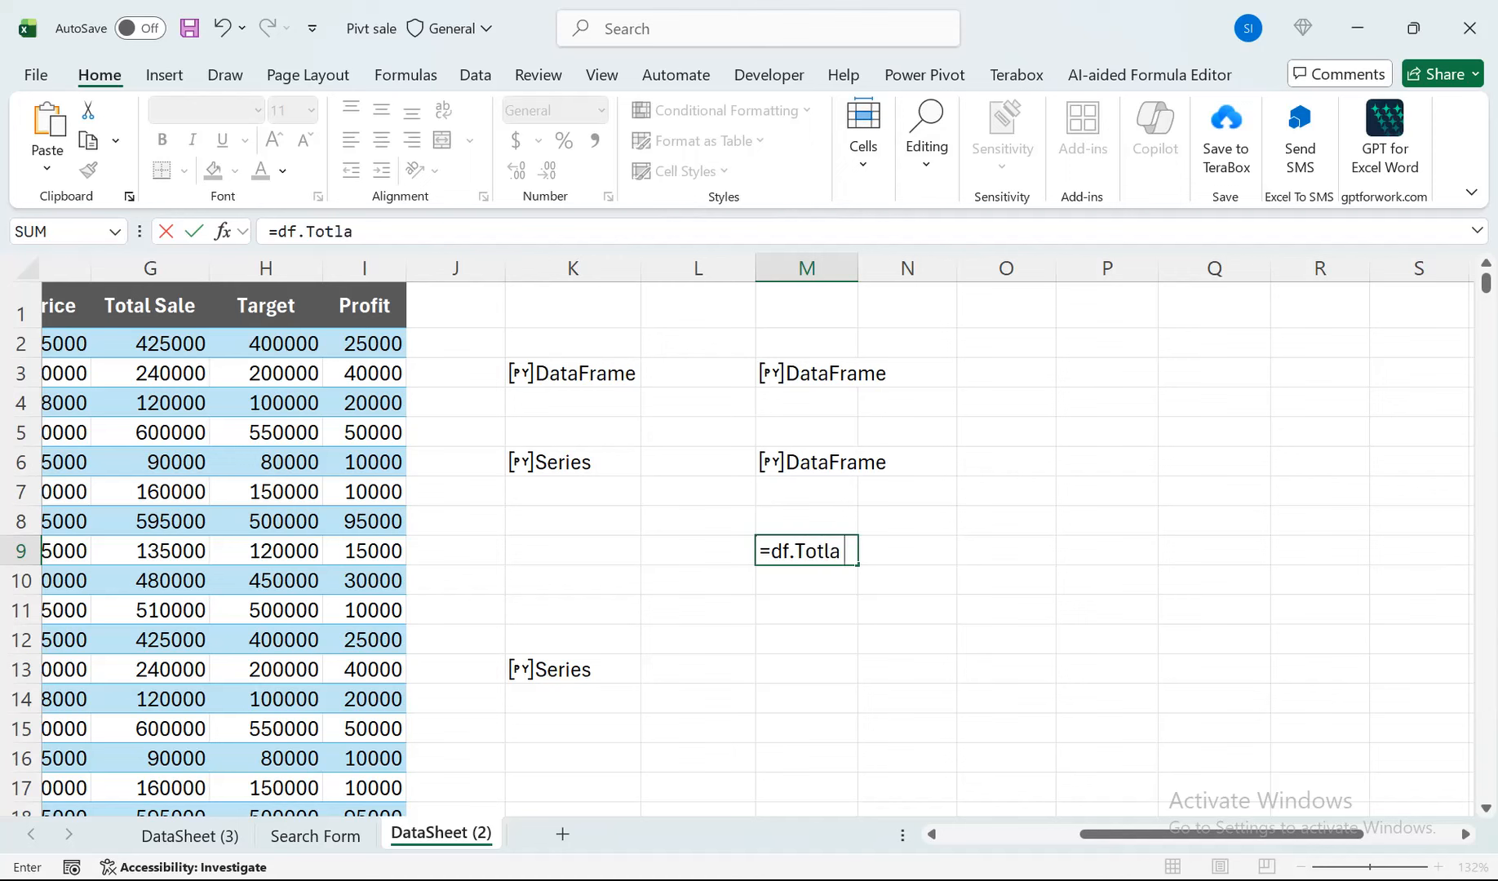
{"action": "key", "text": "BackSpace"}
{"action": "key", "text": "BackSpace"}
{"action": "key", "text": "BackSpace"}
{"action": "type", "text": "tal Sale"}
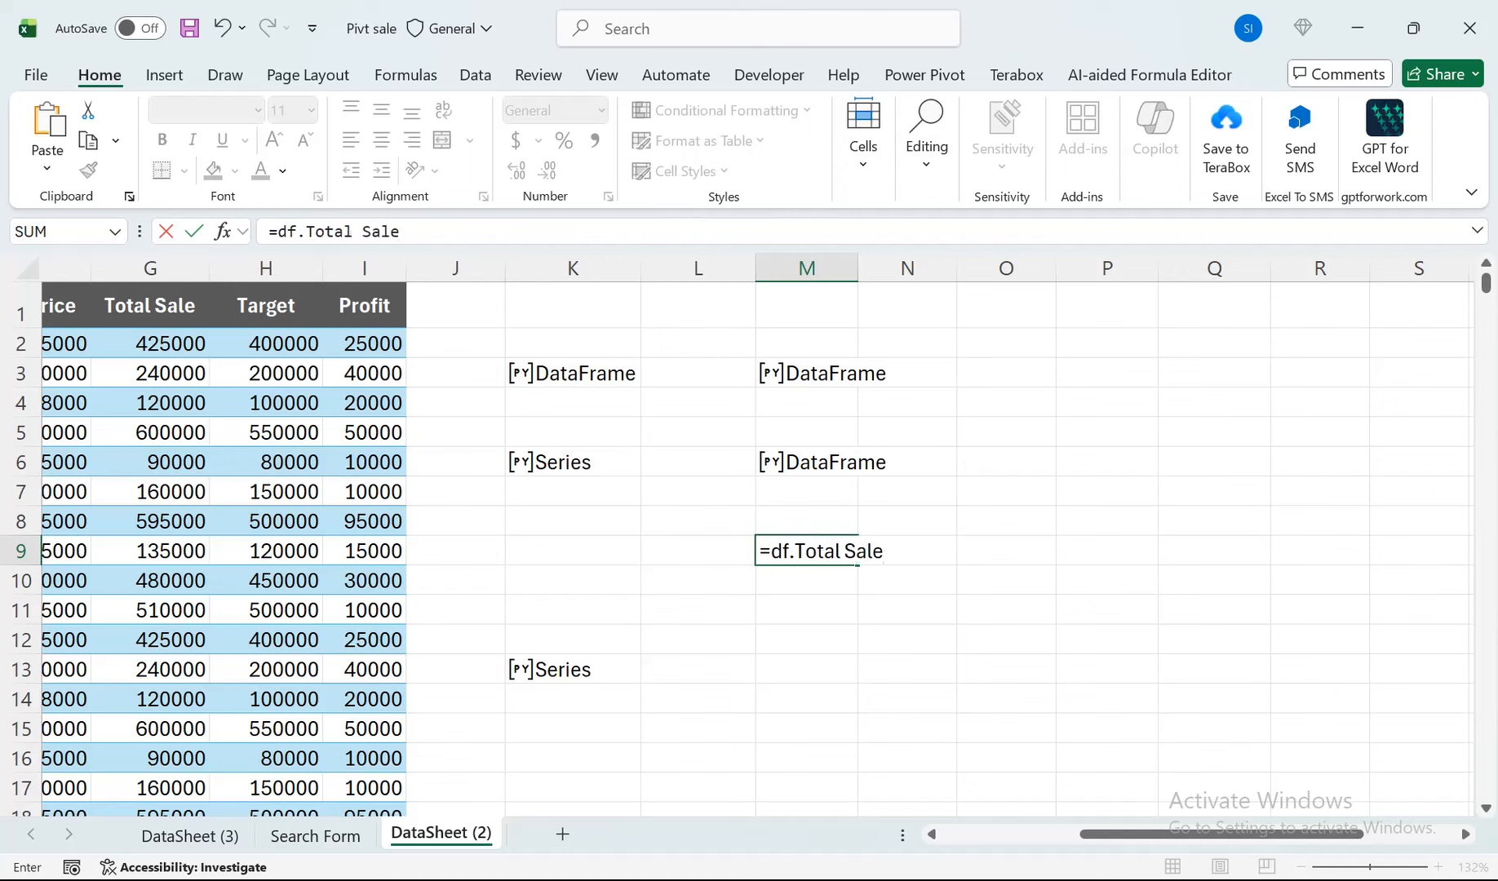
{"action": "type", "text": ".sum"}
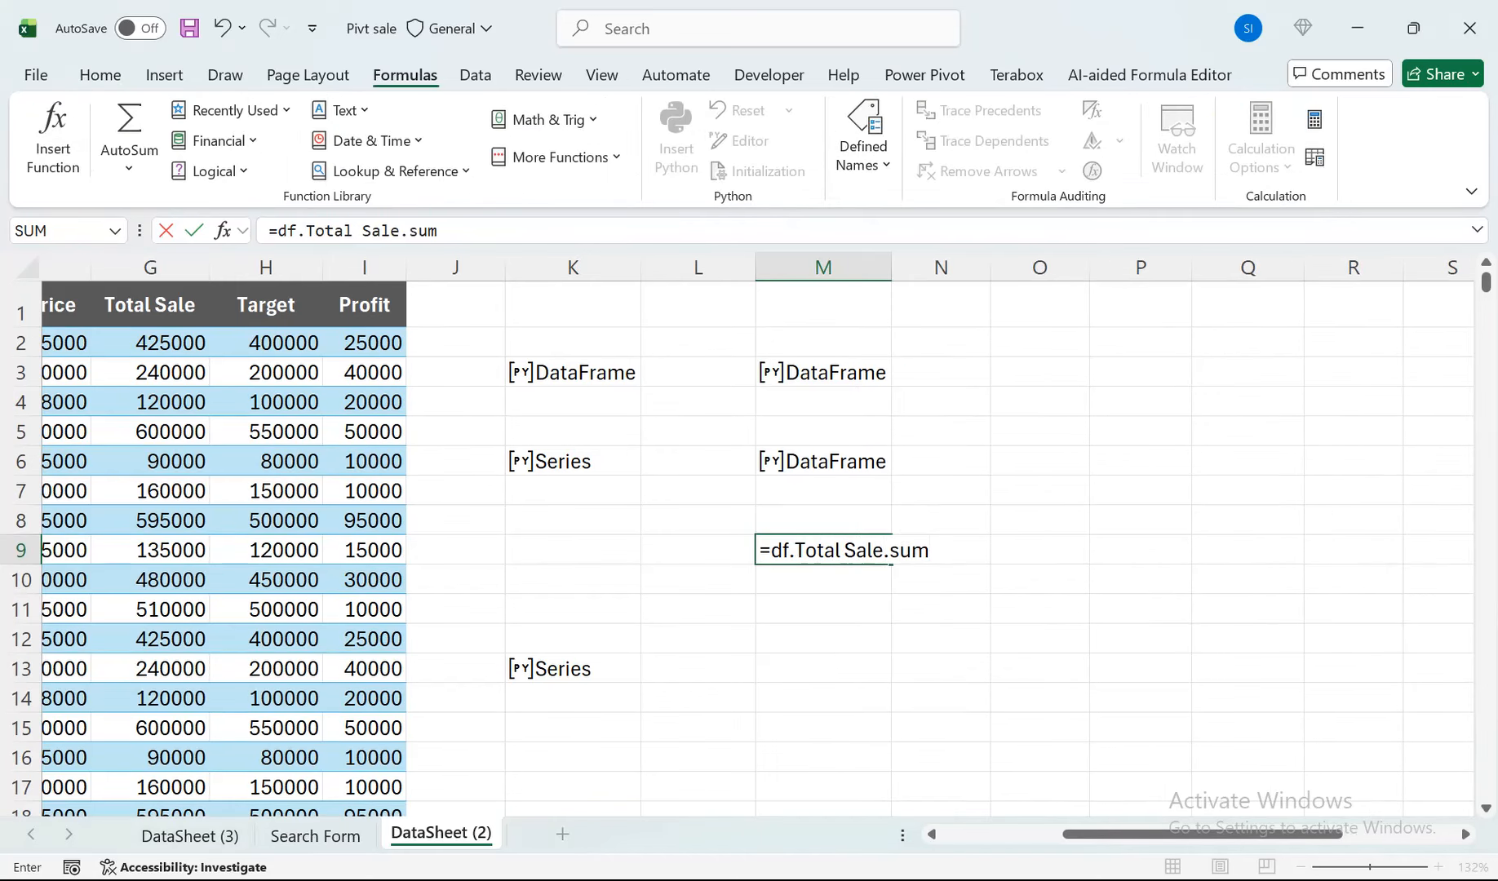
Move the expression df.Total Sale.sum from the plain formula into a Python formula in M9.
{"action": "left_click_drag", "start_coordinate": [930, 552], "coordinate": [772, 552]}
{"action": "key", "text": "ctrl+c"}
{"action": "key", "text": "BackSpace"}
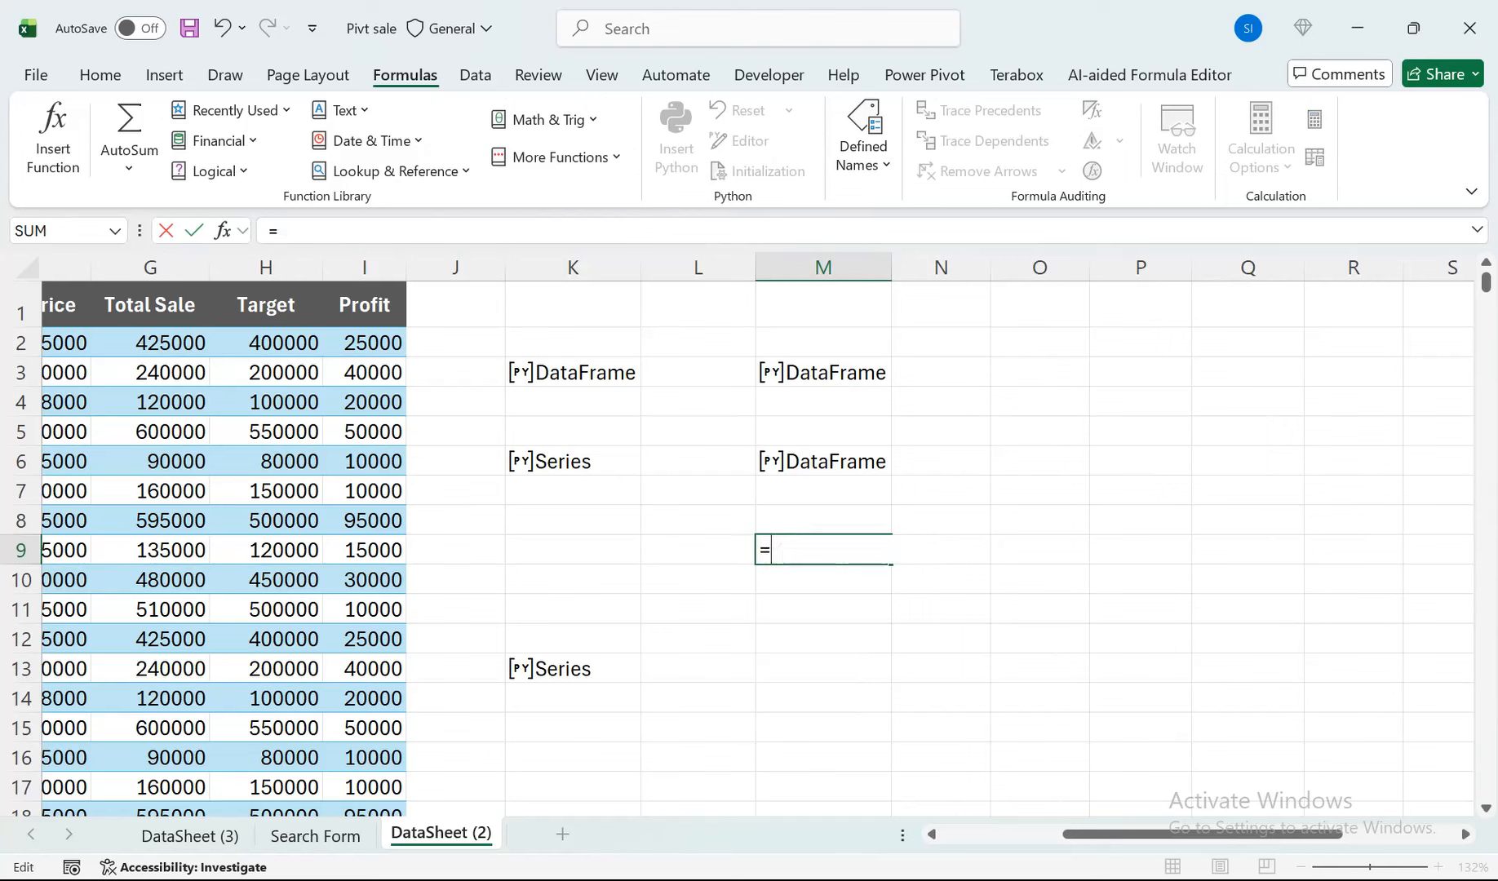
{"action": "key", "text": "BackSpace"}
{"action": "type", "text": "=py"}
{"action": "key", "text": "Tab"}
{"action": "key", "text": "ctrl+v"}
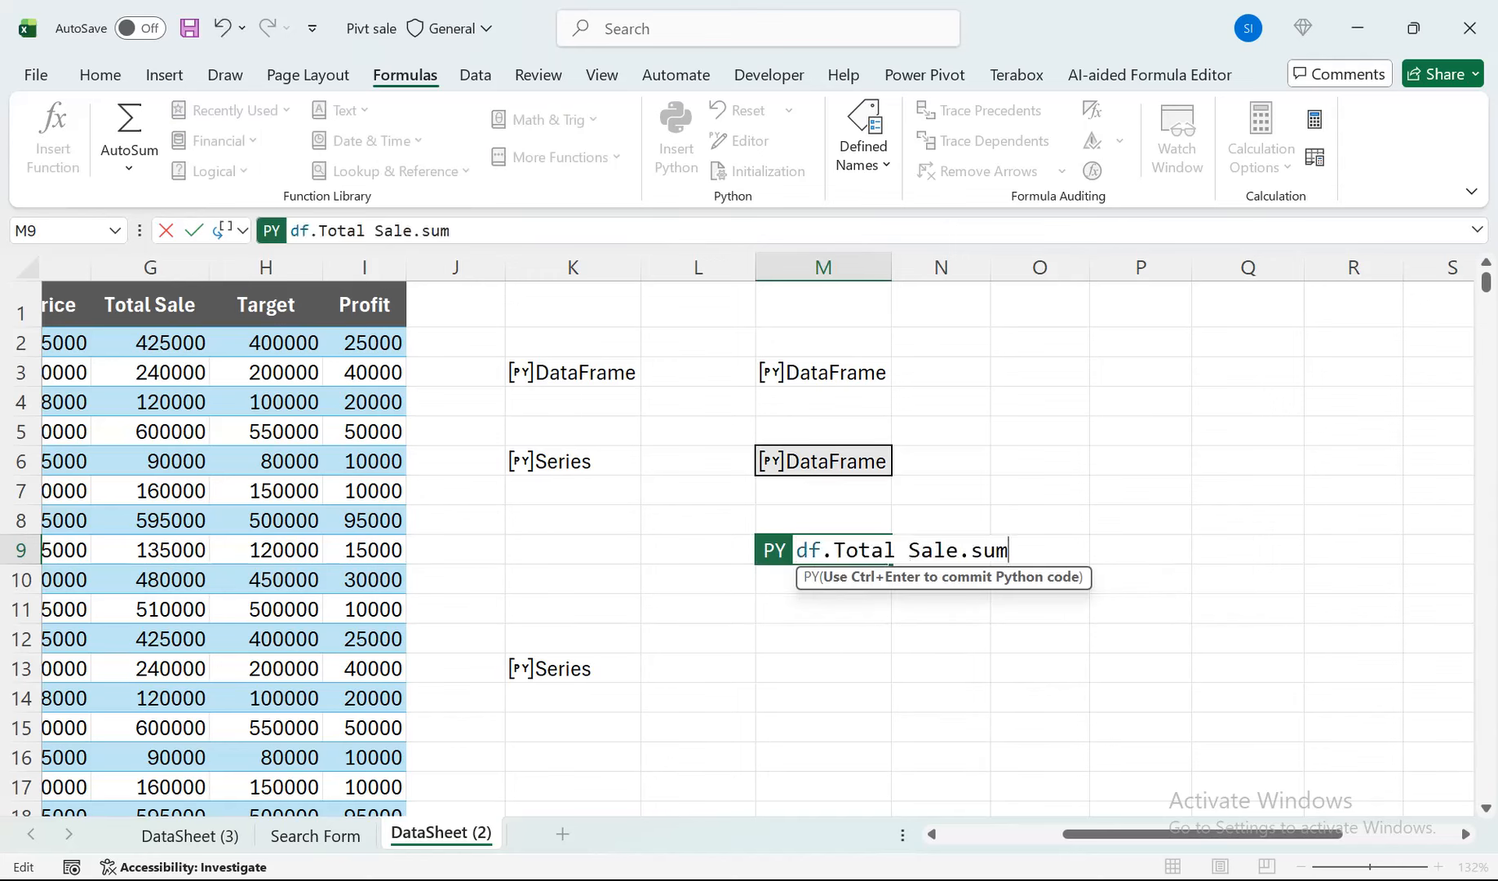
Enclose Total Sale in quotes and brackets, add parentheses after sum, and commit M9 as df.(['Total Sale']).sum().
{"action": "left_click", "coordinate": [833, 550]}
{"action": "type", "text": "['"}
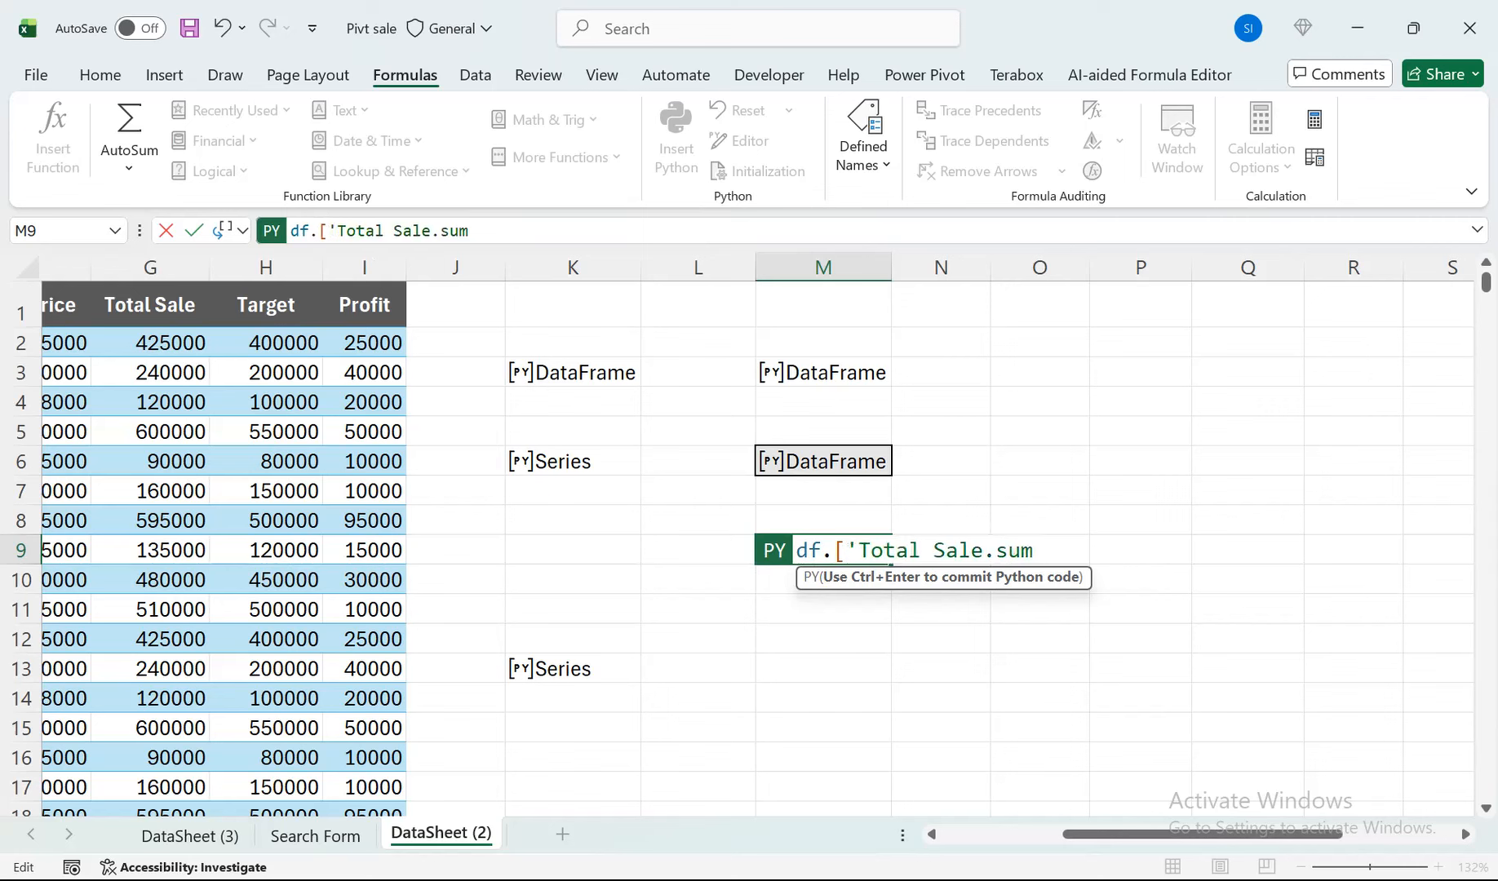
{"action": "left_click", "coordinate": [984, 550]}
{"action": "type", "text": "']"}
{"action": "left_click", "coordinate": [1059, 550]}
{"action": "type", "text": "()"}
{"action": "key", "text": "ctrl+Return"}
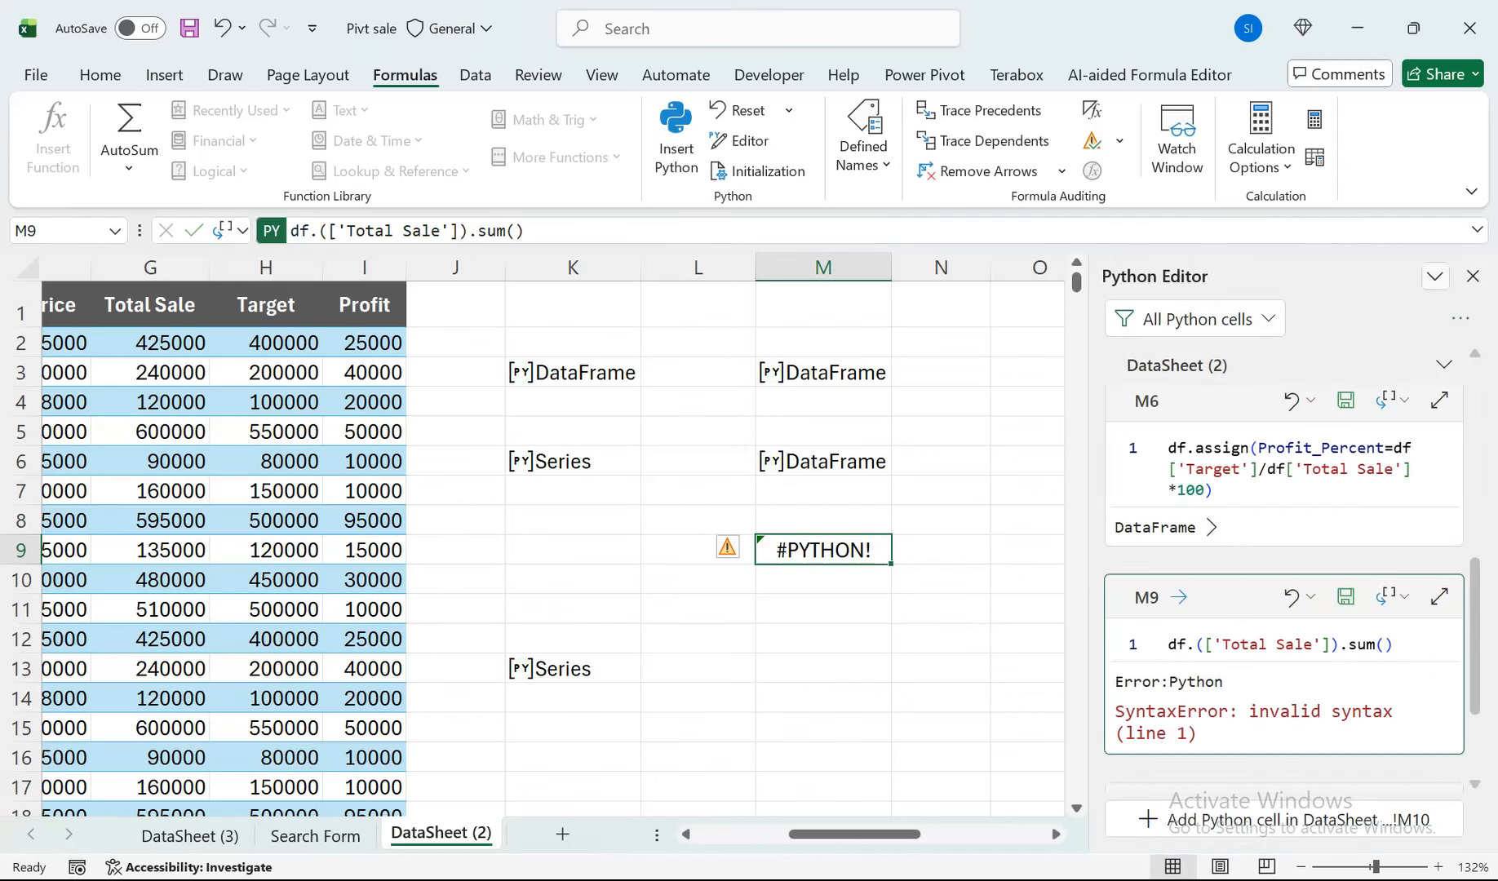
Close the Python Editor, correct M9's expression to df['Total Sale'].sum(), and commit it.
{"action": "left_click", "coordinate": [1473, 276]}
{"action": "double_click", "coordinate": [823, 551]}
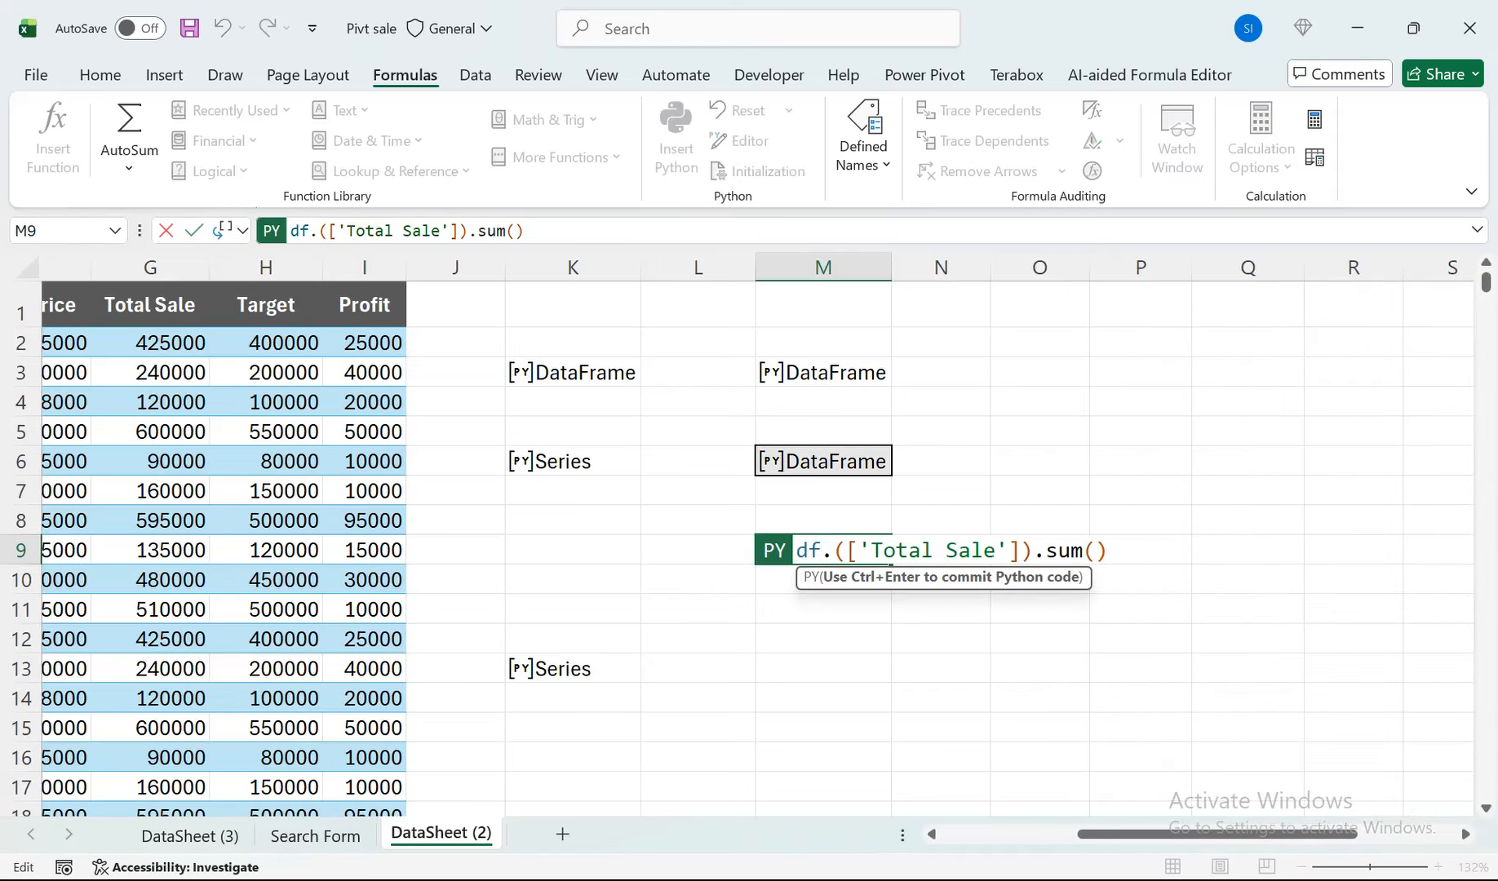
{"action": "key", "text": "Right"}
{"action": "key", "text": "Delete"}
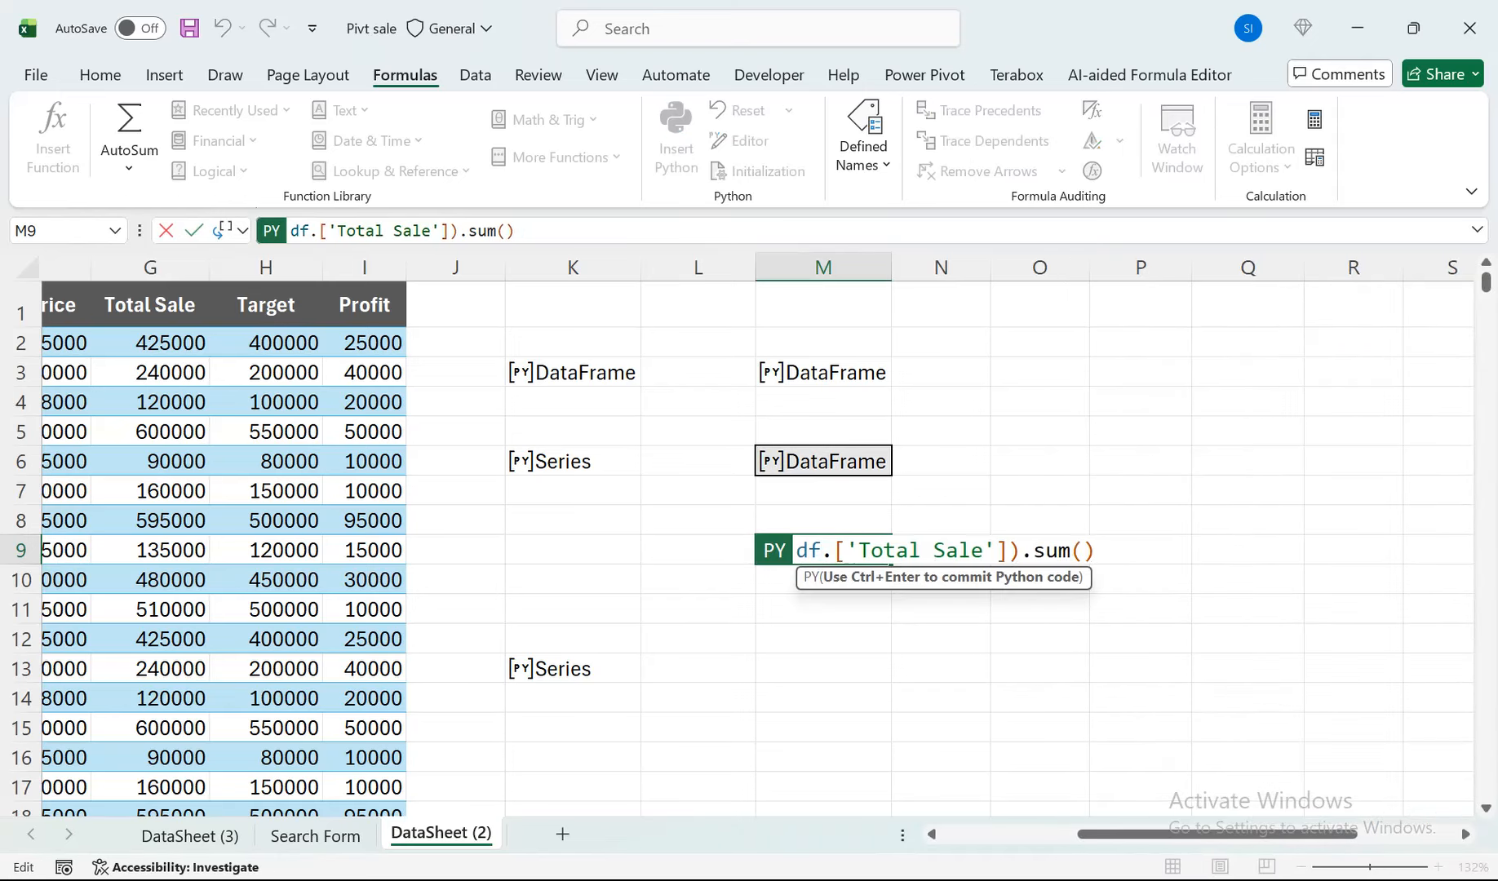
{"action": "left_click", "coordinate": [1008, 551]}
{"action": "key", "text": "Delete"}
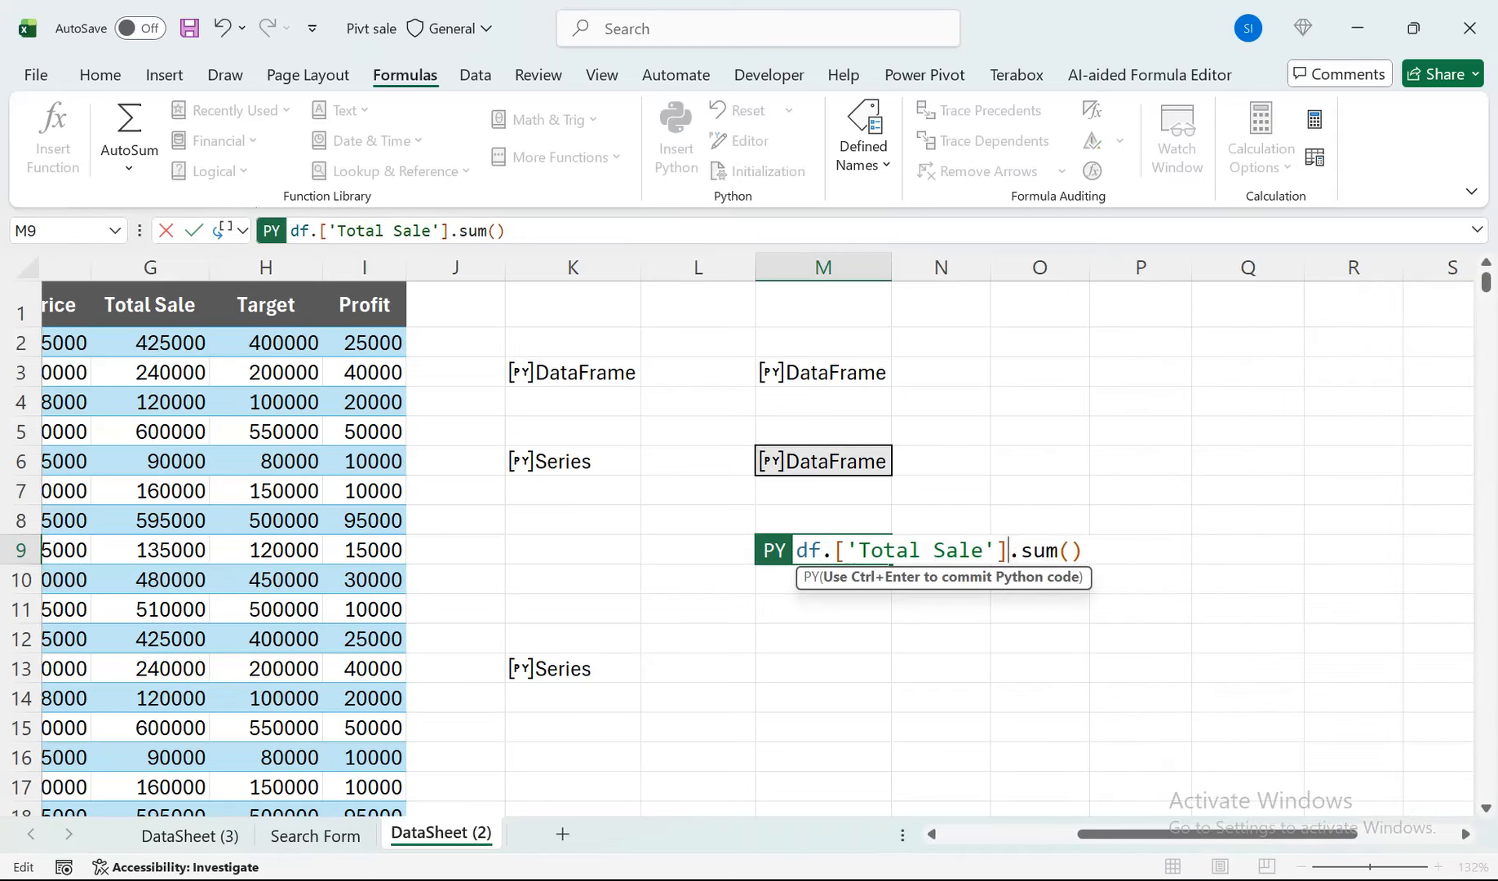
{"action": "left_click", "coordinate": [833, 551]}
{"action": "key", "text": "BackSpace"}
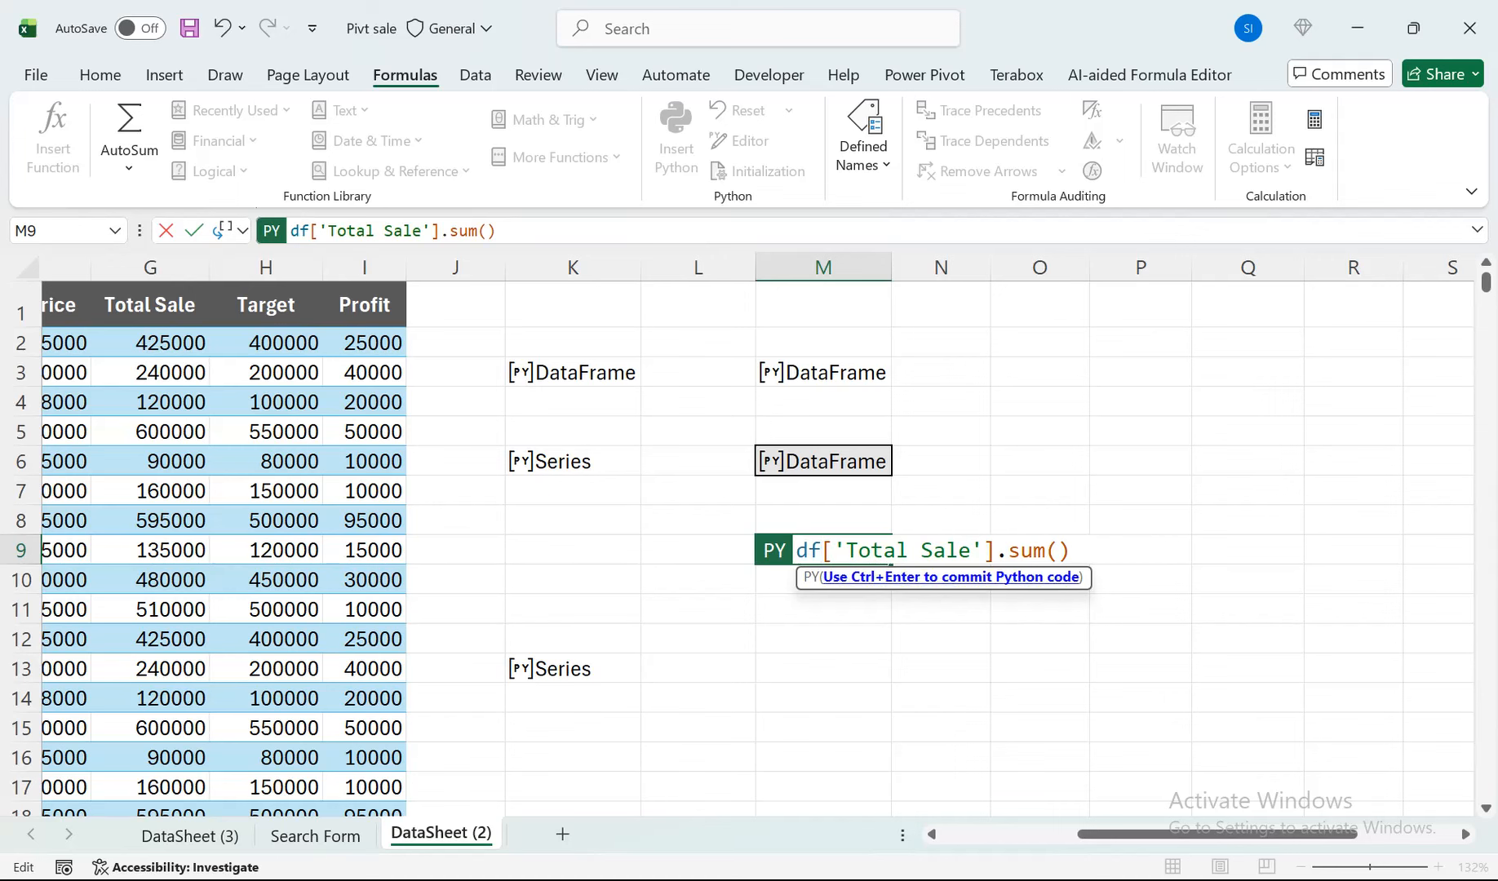
{"action": "key", "text": "ctrl+Return"}
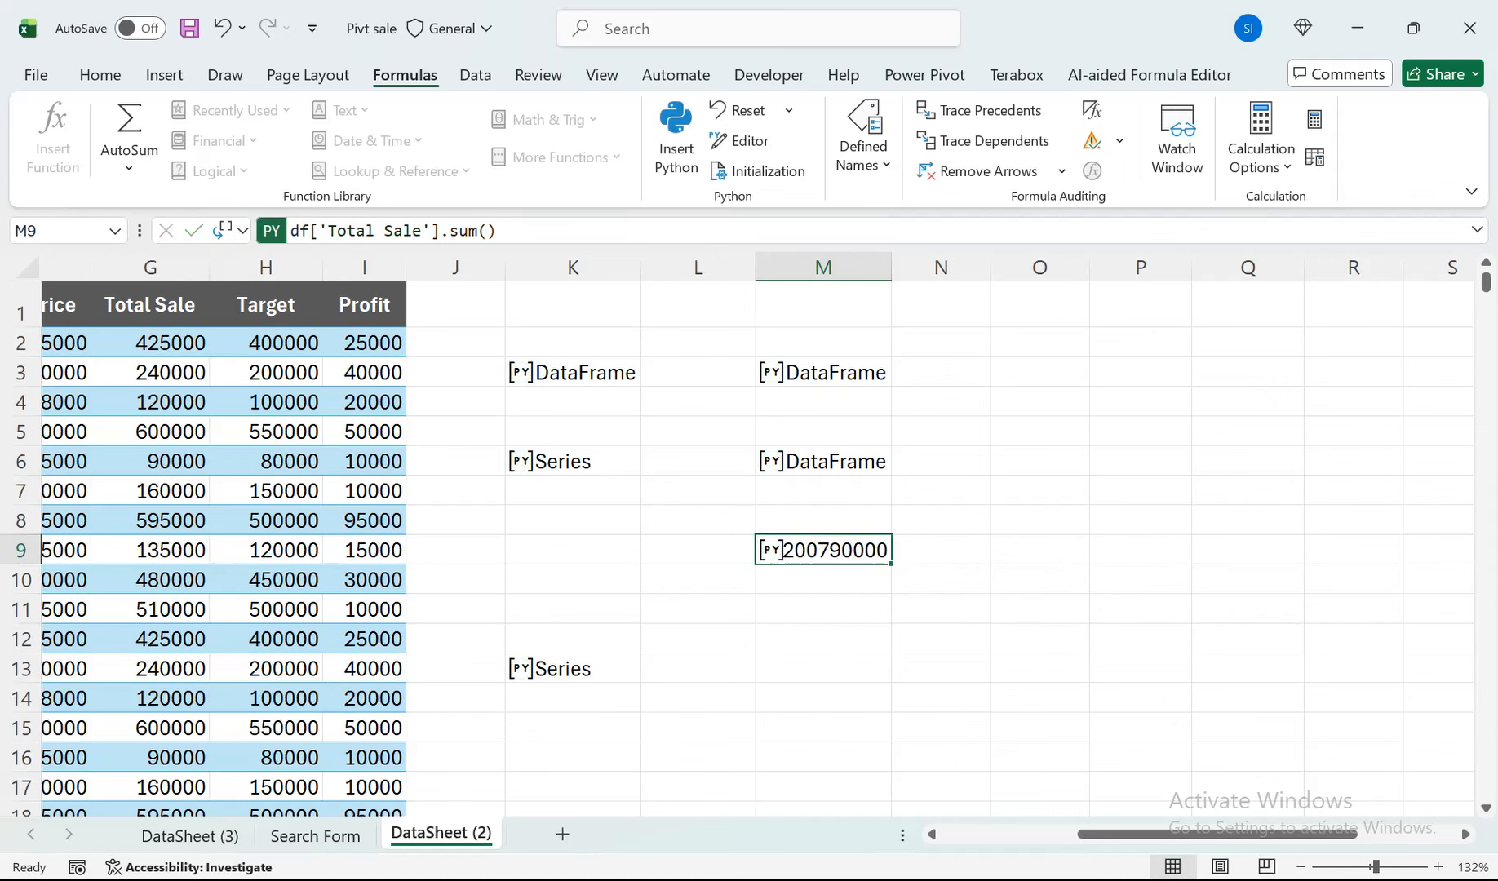
Replace sum with mean in M9's Total Sale expression and commit the Python formula.
{"action": "double_click", "coordinate": [781, 550]}
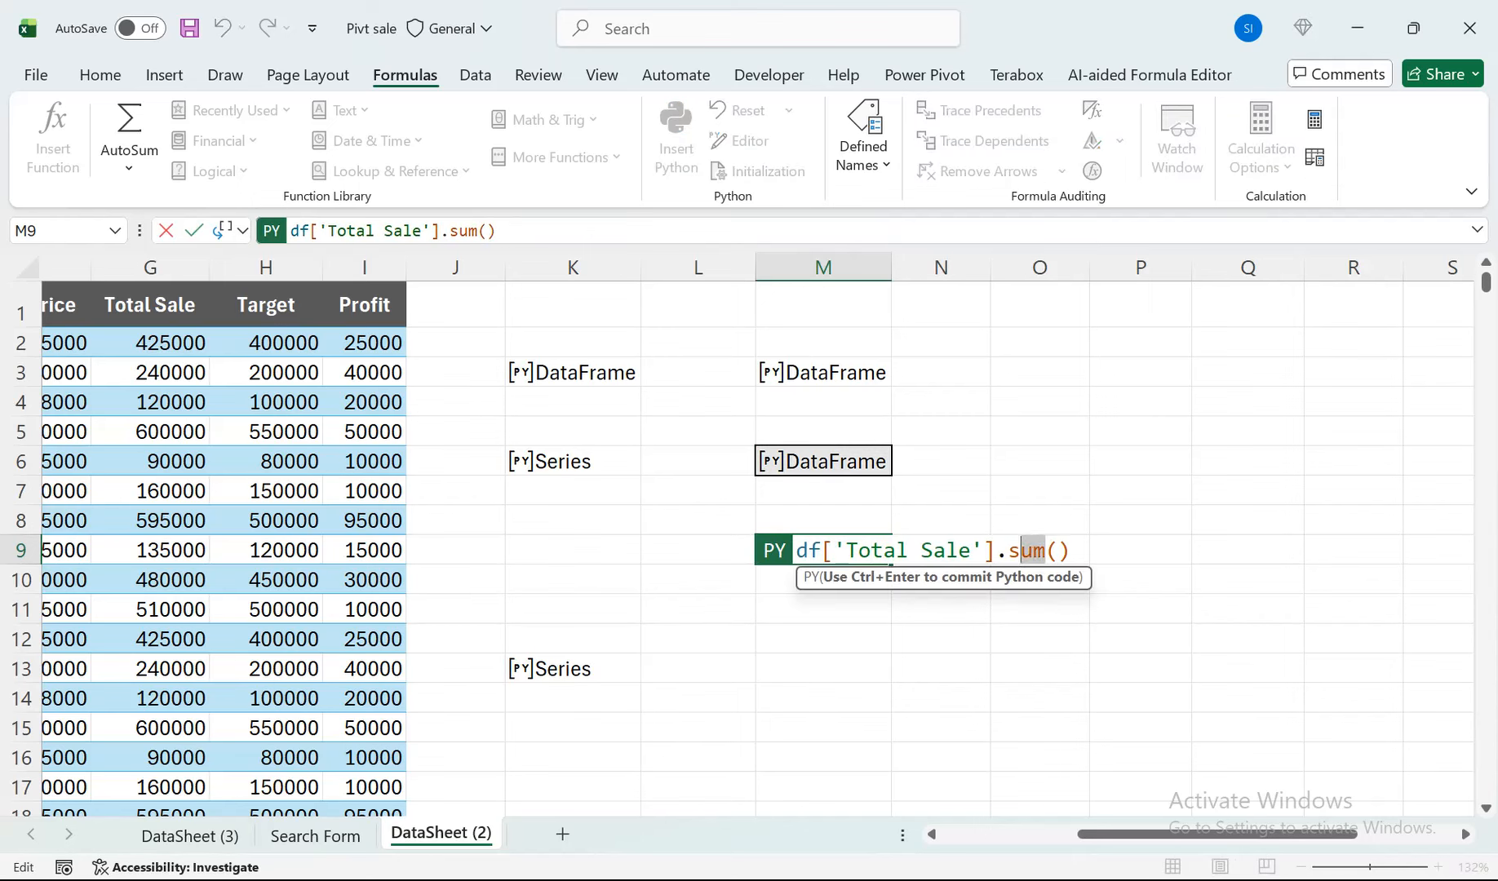
{"action": "key", "text": "shift+Left"}
{"action": "type", "text": "me"}
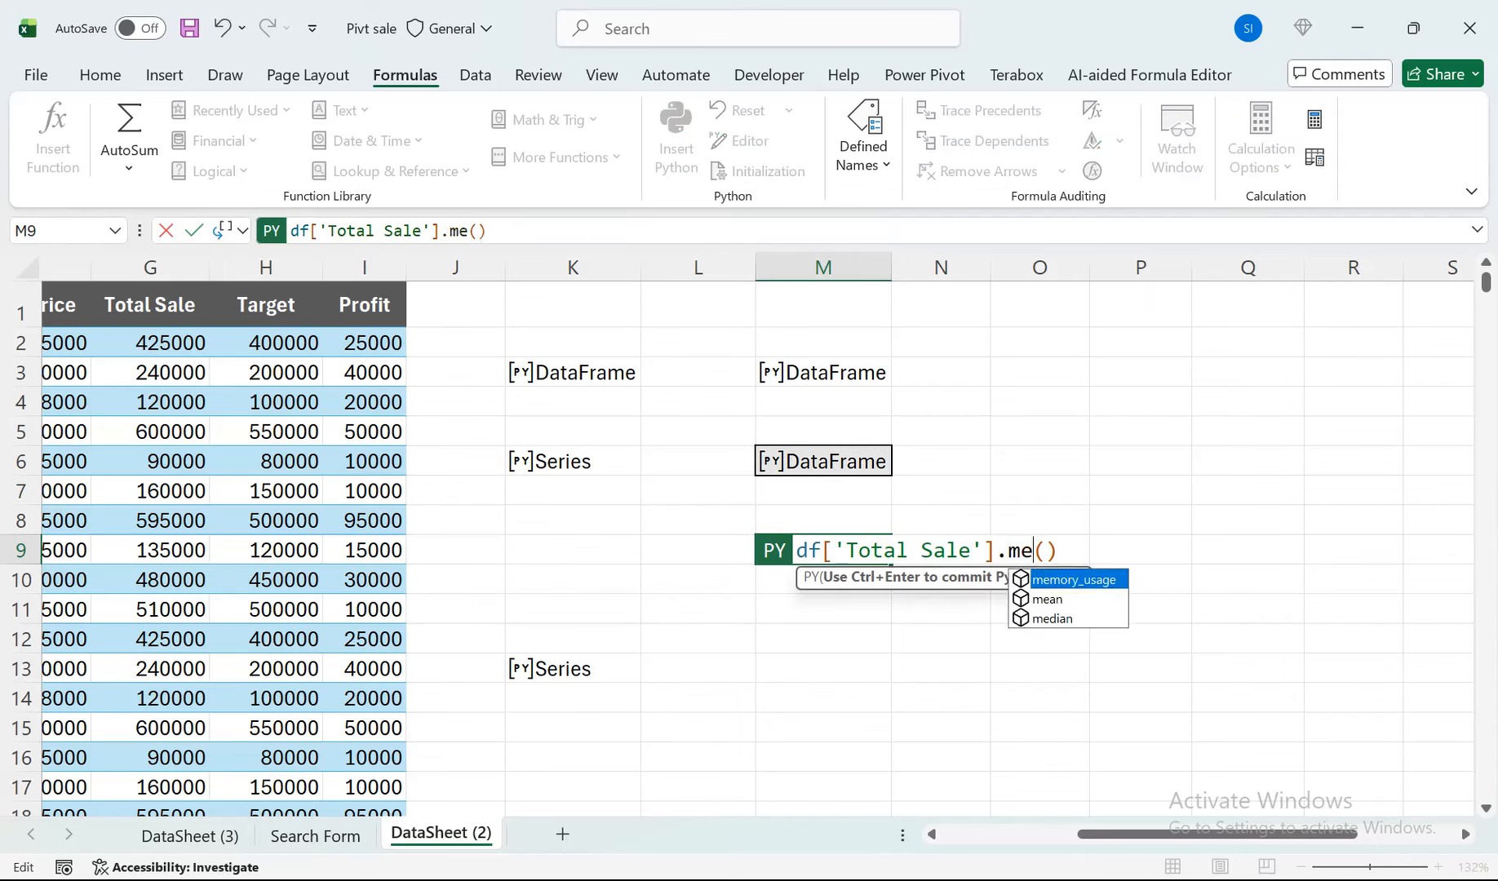
{"action": "key", "text": "Escape"}
{"action": "key", "text": "BackSpace"}
{"action": "key", "text": "Escape"}
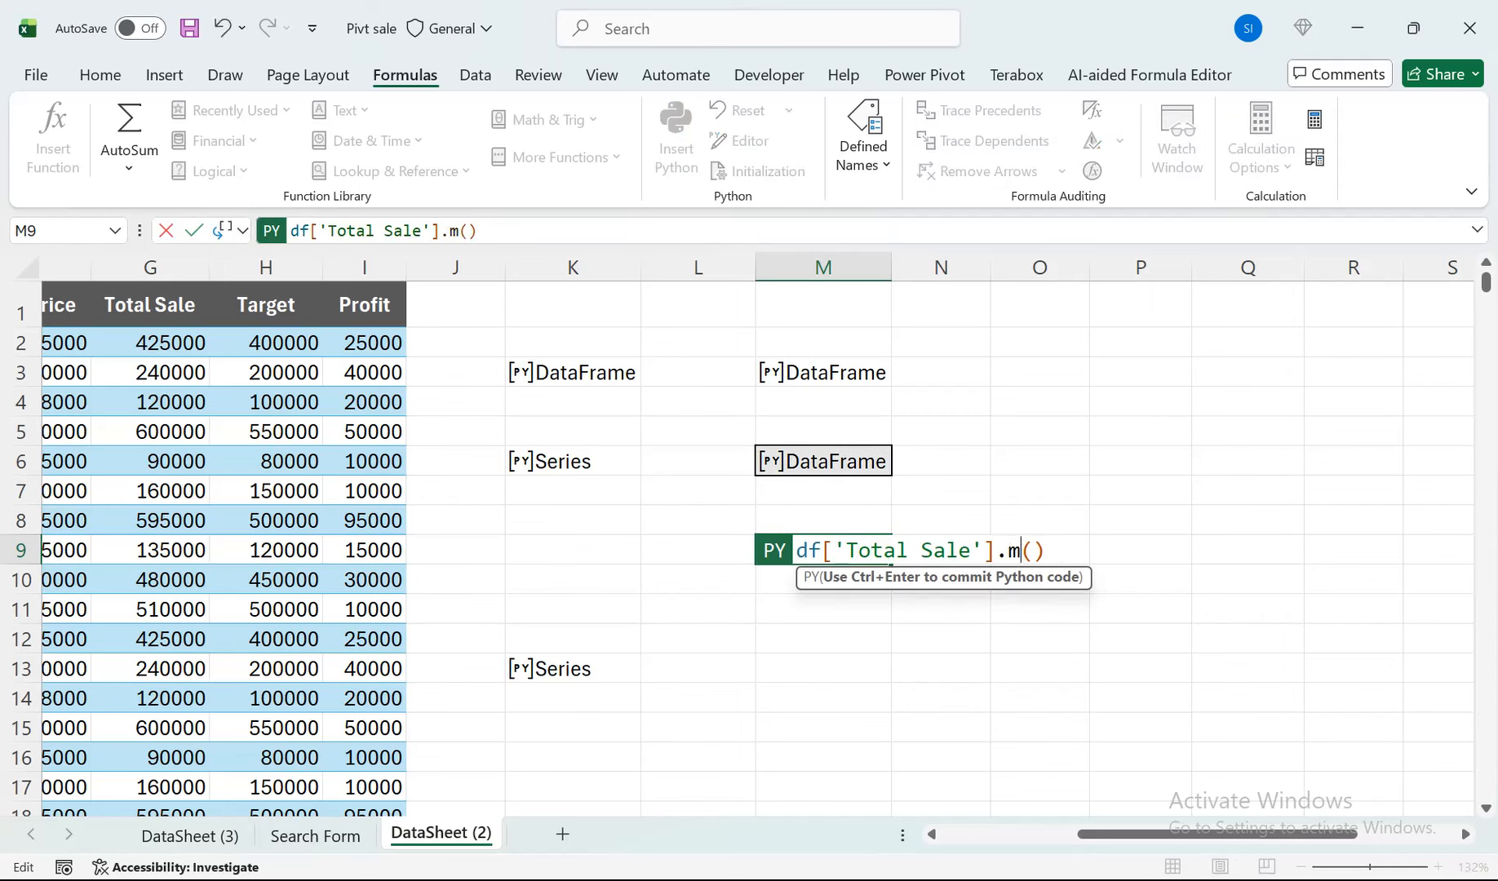
{"action": "key", "text": "BackSpace"}
{"action": "type", "text": "m"}
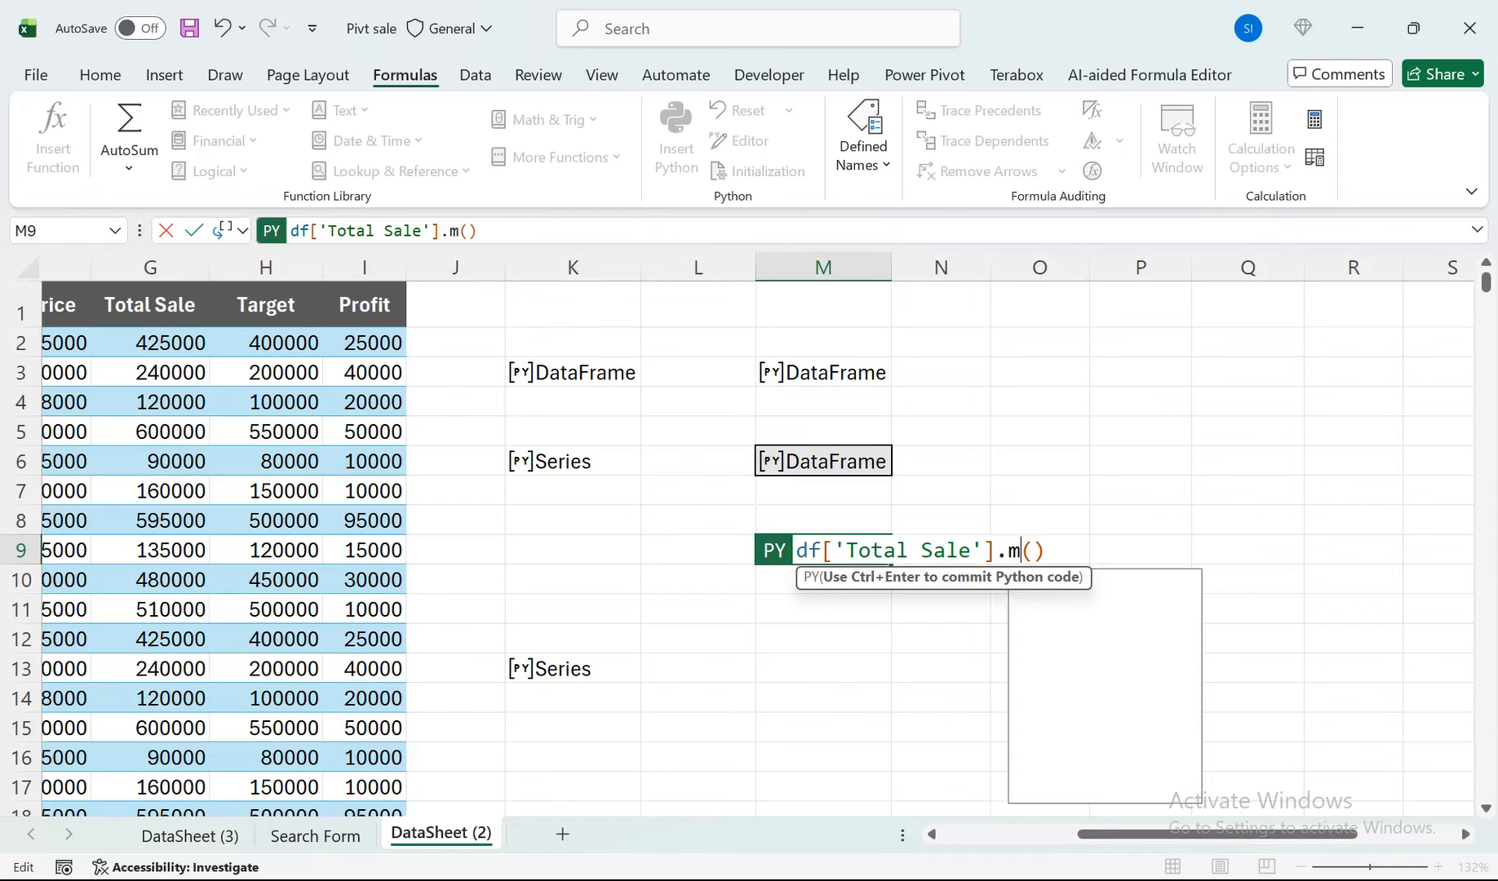
{"action": "key", "text": "Down"}
{"action": "key", "text": "Tab"}
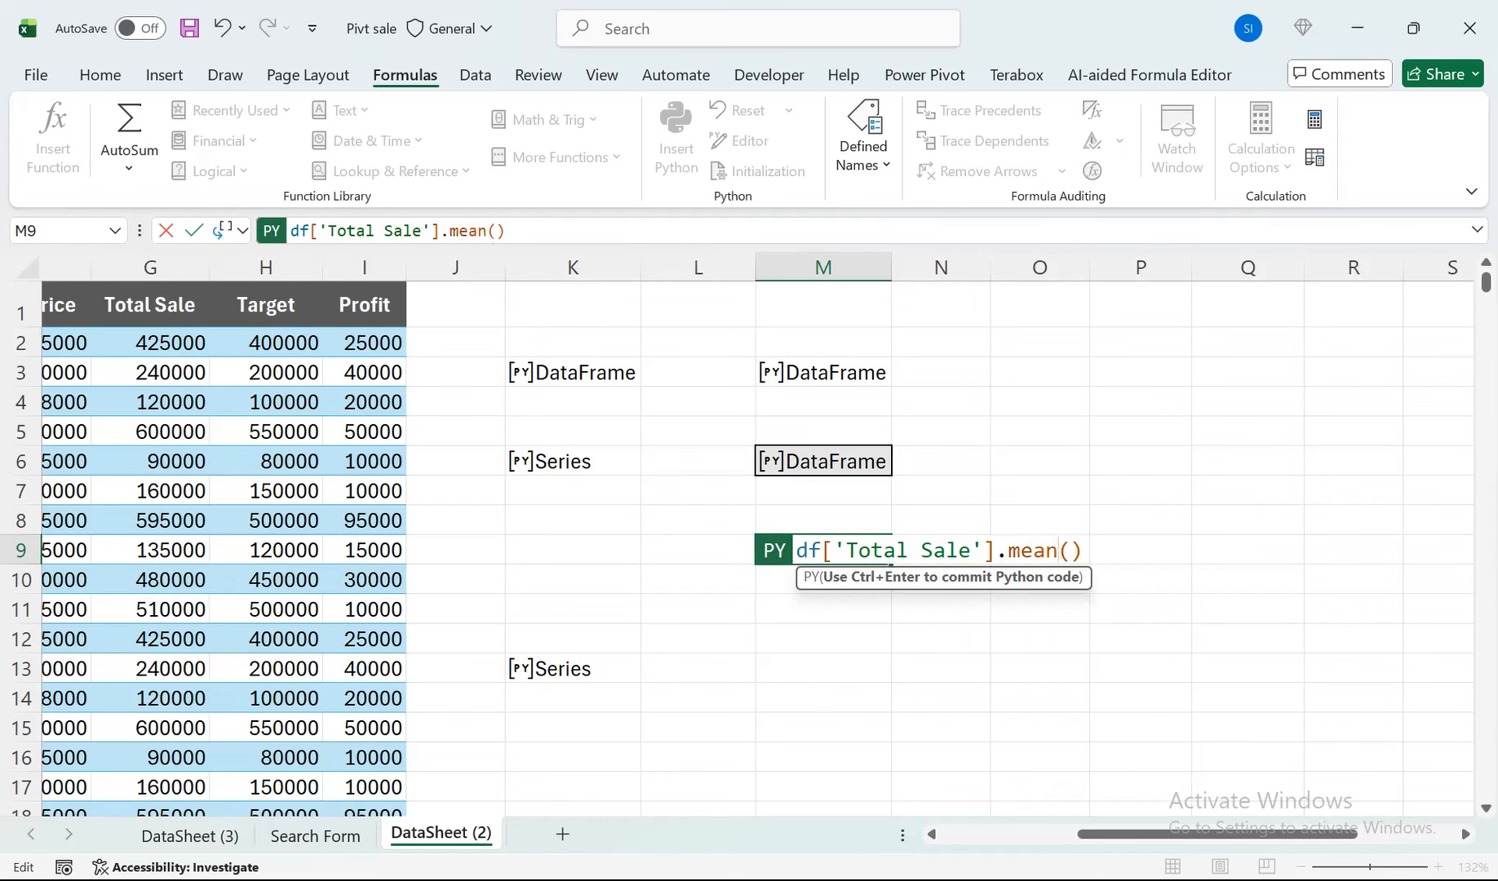
{"action": "key", "text": "ctrl+Return"}
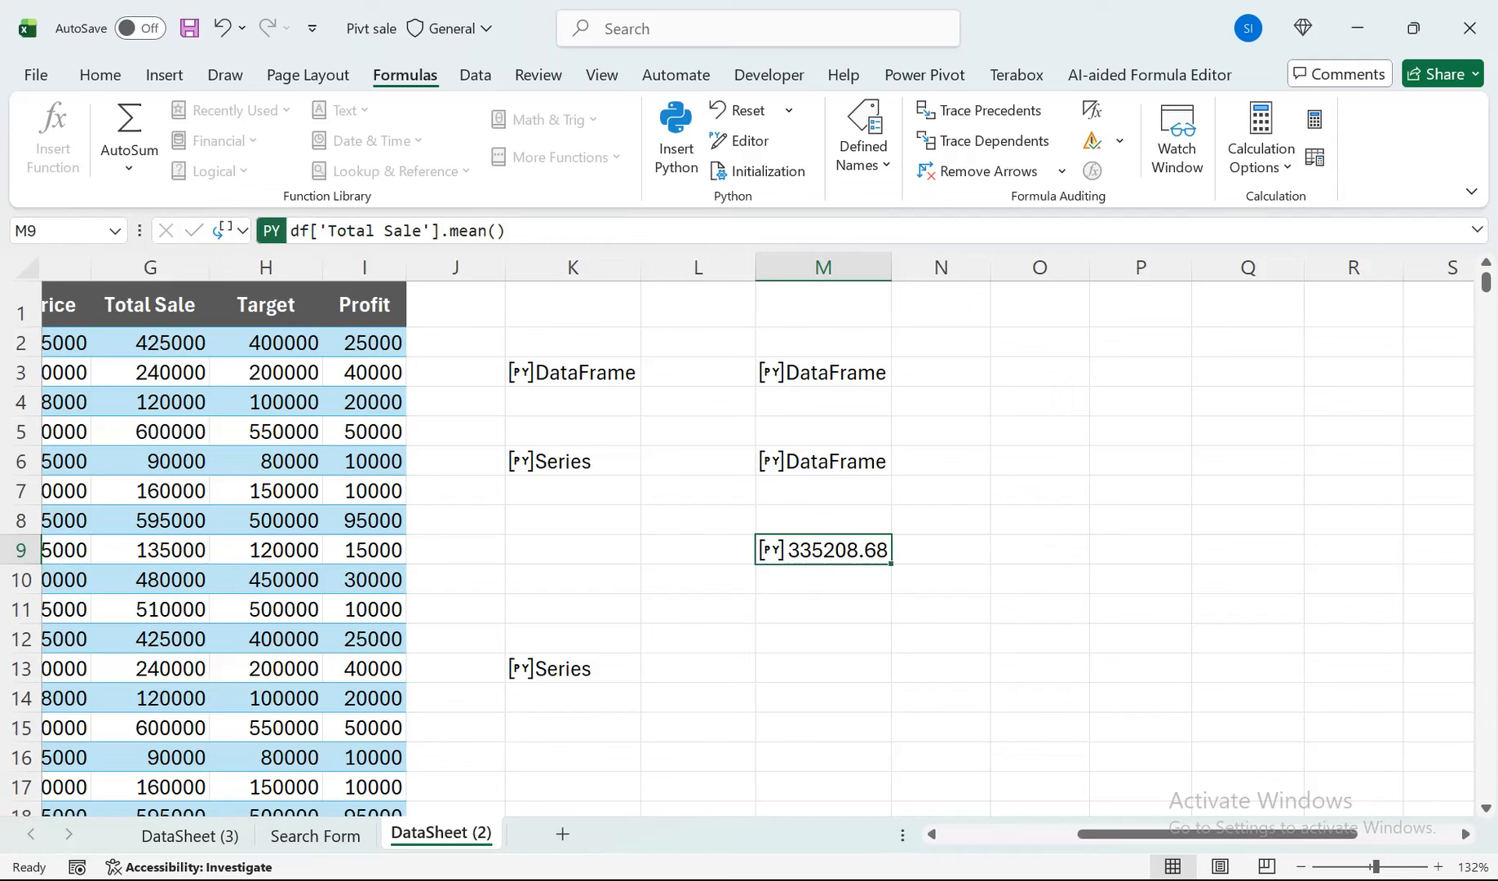
Change M9's aggregation method to max for the Total Sale column and commit the Python formula.
{"action": "double_click", "coordinate": [846, 550]}
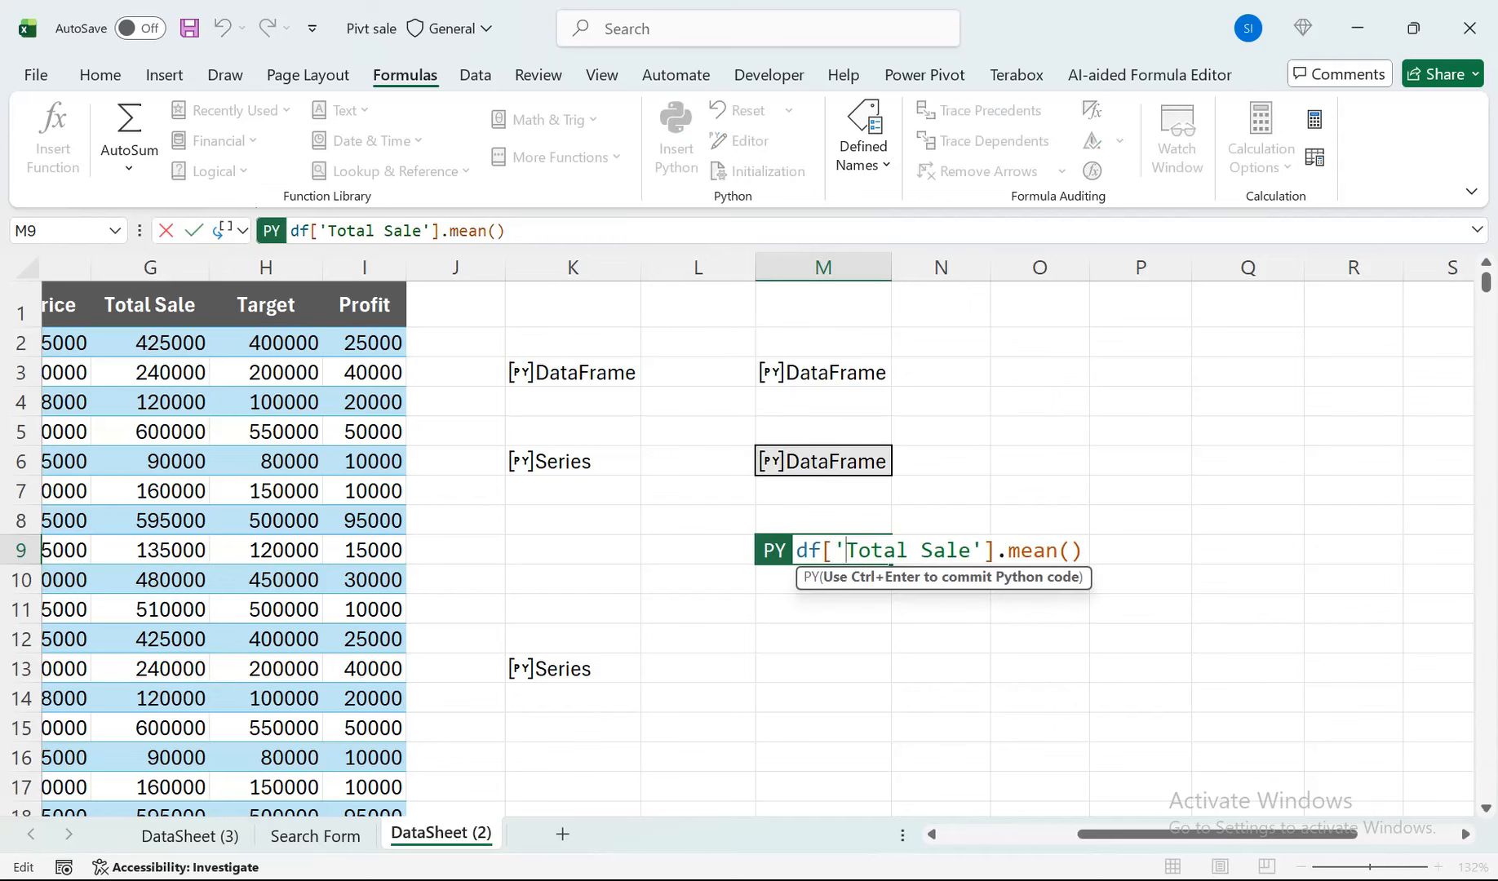
{"action": "left_click", "coordinate": [1046, 551]}
{"action": "left_click", "coordinate": [1059, 551]}
{"action": "key", "text": "BackSpace"}
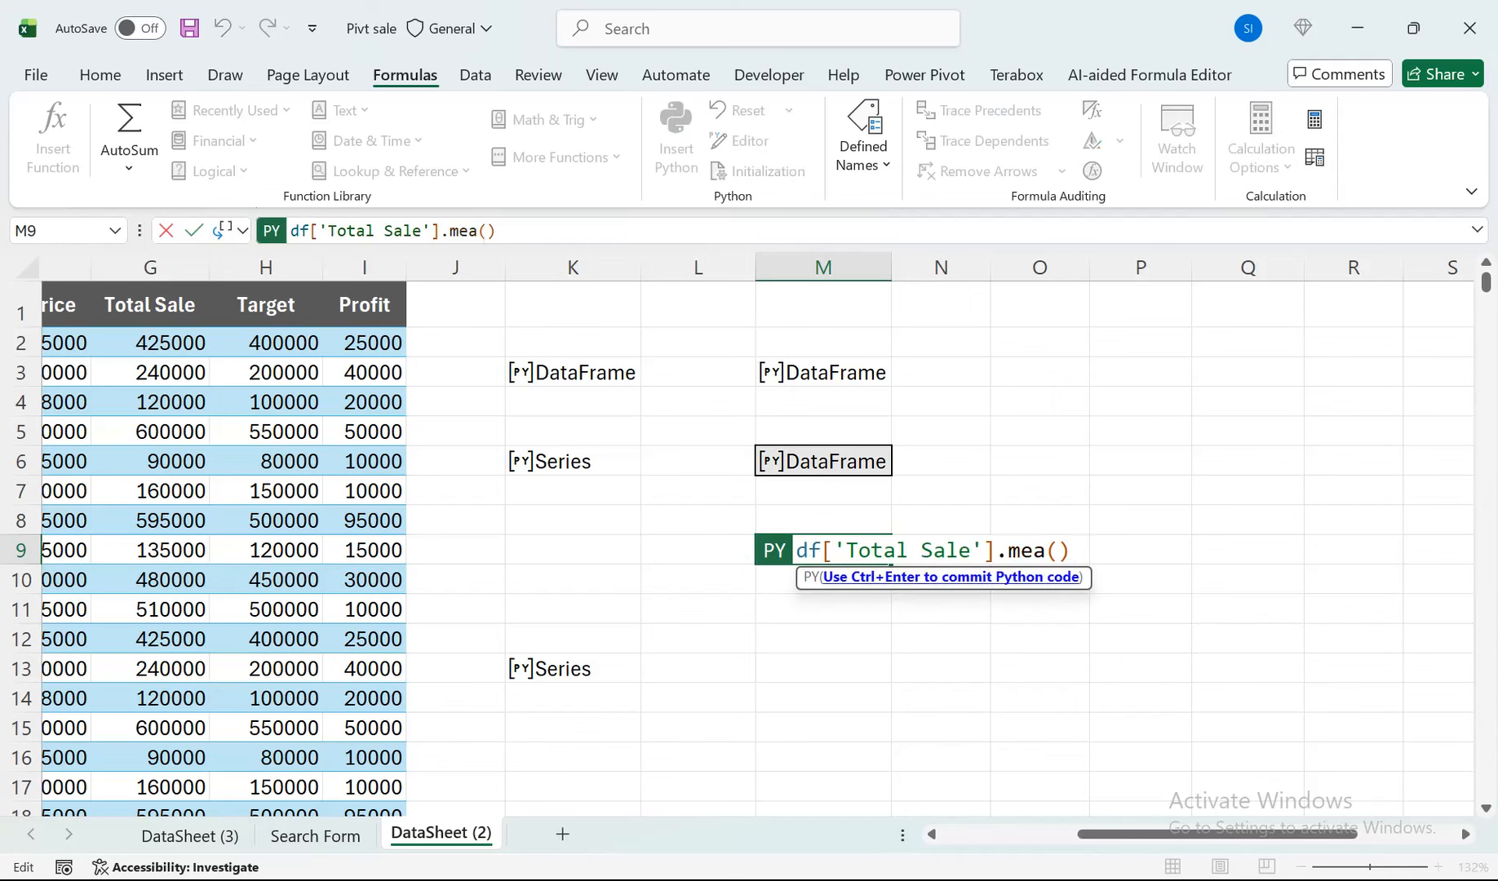
{"action": "key", "text": "BackSpace"}
{"action": "key", "text": "BackSpace"}
{"action": "type", "text": "a"}
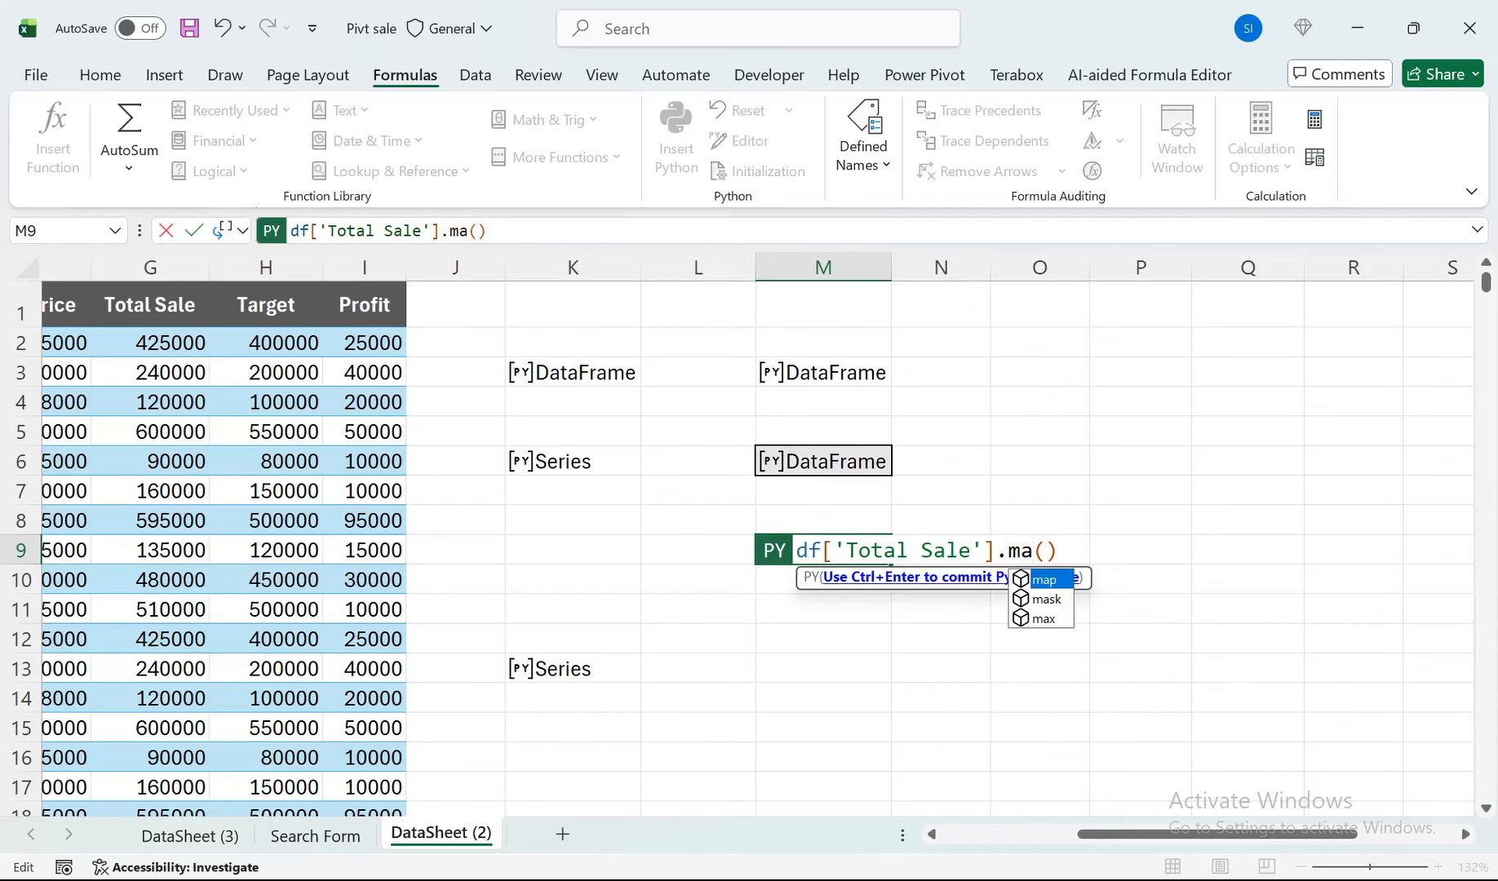
{"action": "key", "text": "Down"}
{"action": "key", "text": "Down"}
{"action": "key", "text": "Tab"}
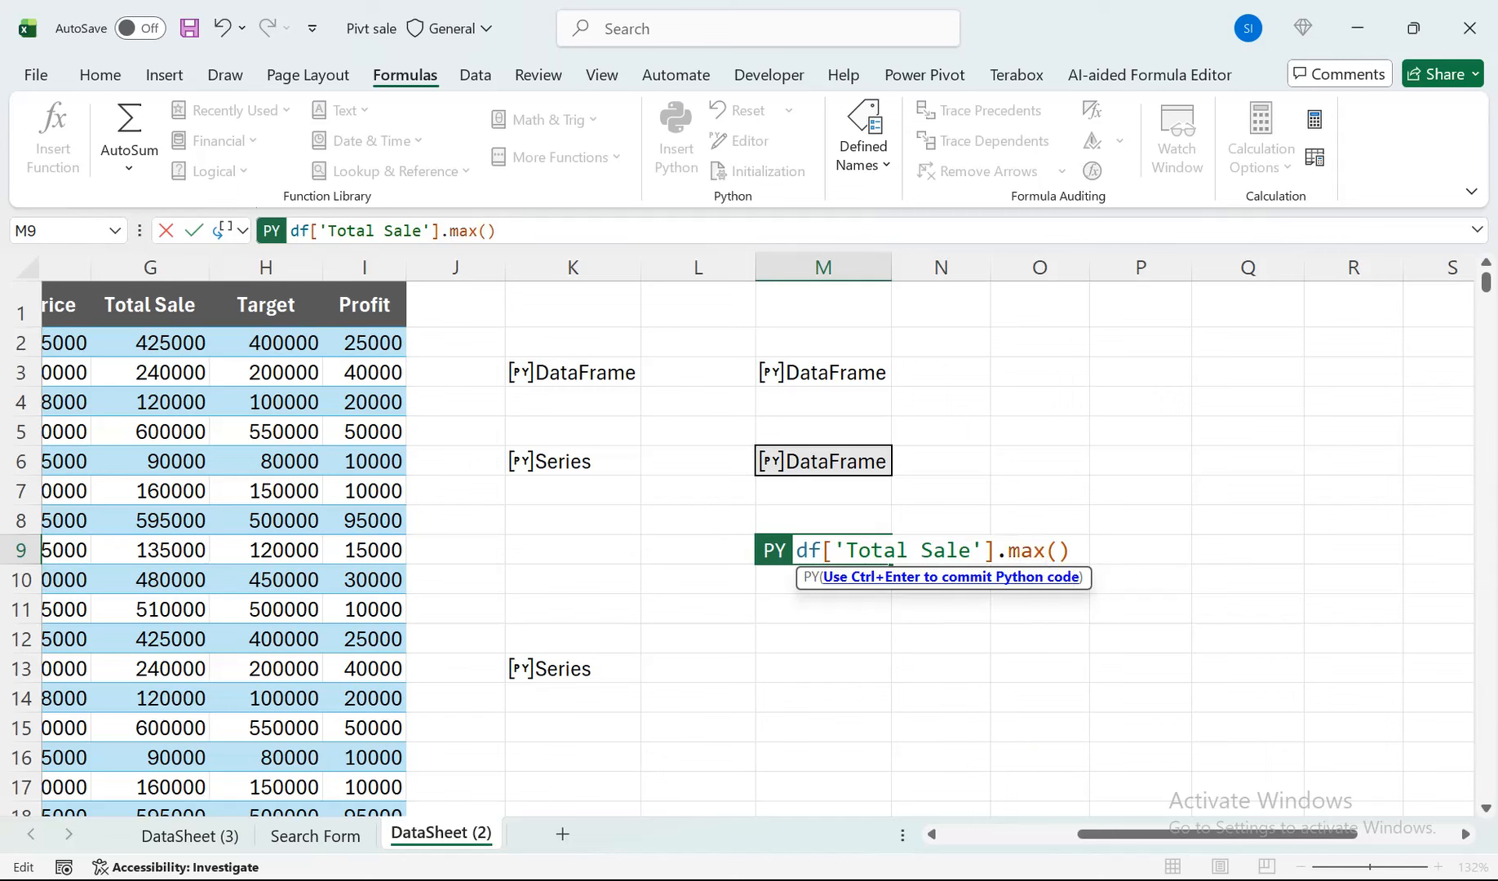
{"action": "key", "text": "ctrl+Return"}
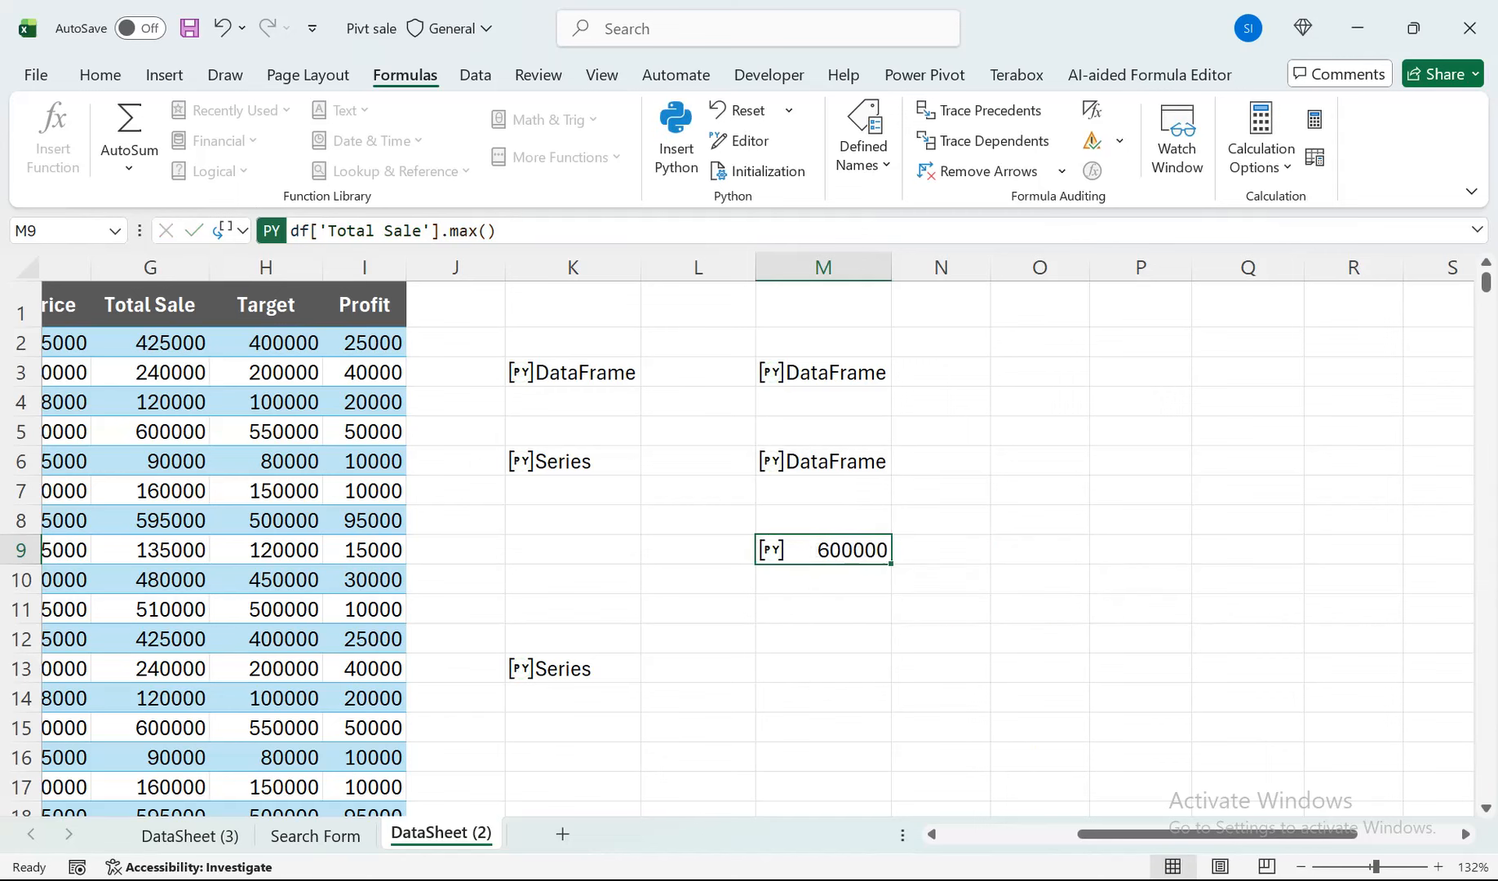
Enter the Python formula df.Profit.sum() in M12 and commit it.
{"action": "left_click", "coordinate": [823, 639]}
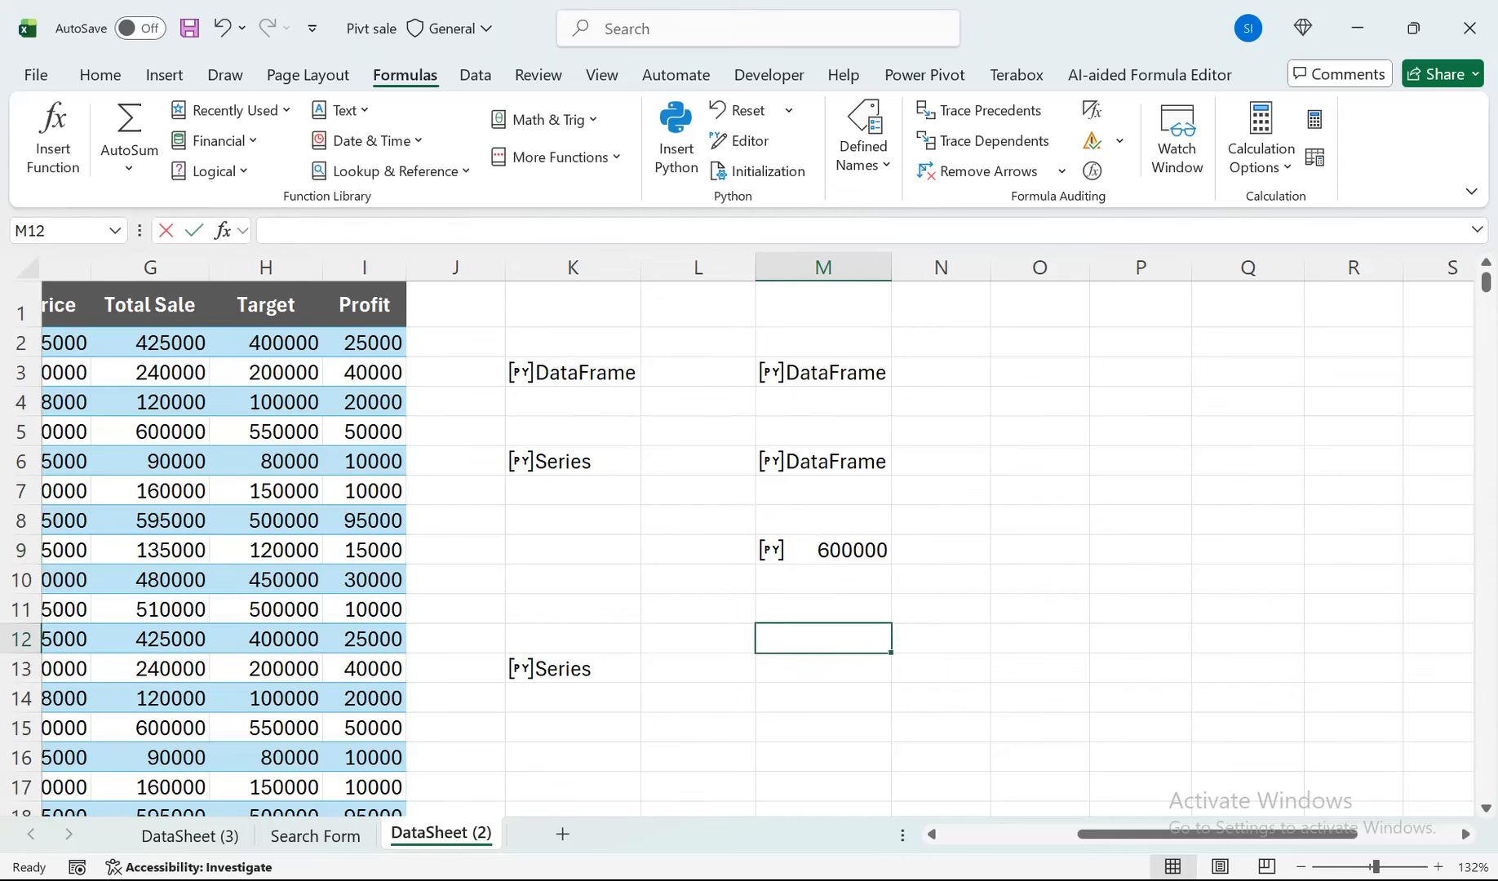
{"action": "type", "text": "="}
{"action": "key", "text": "BackSpace"}
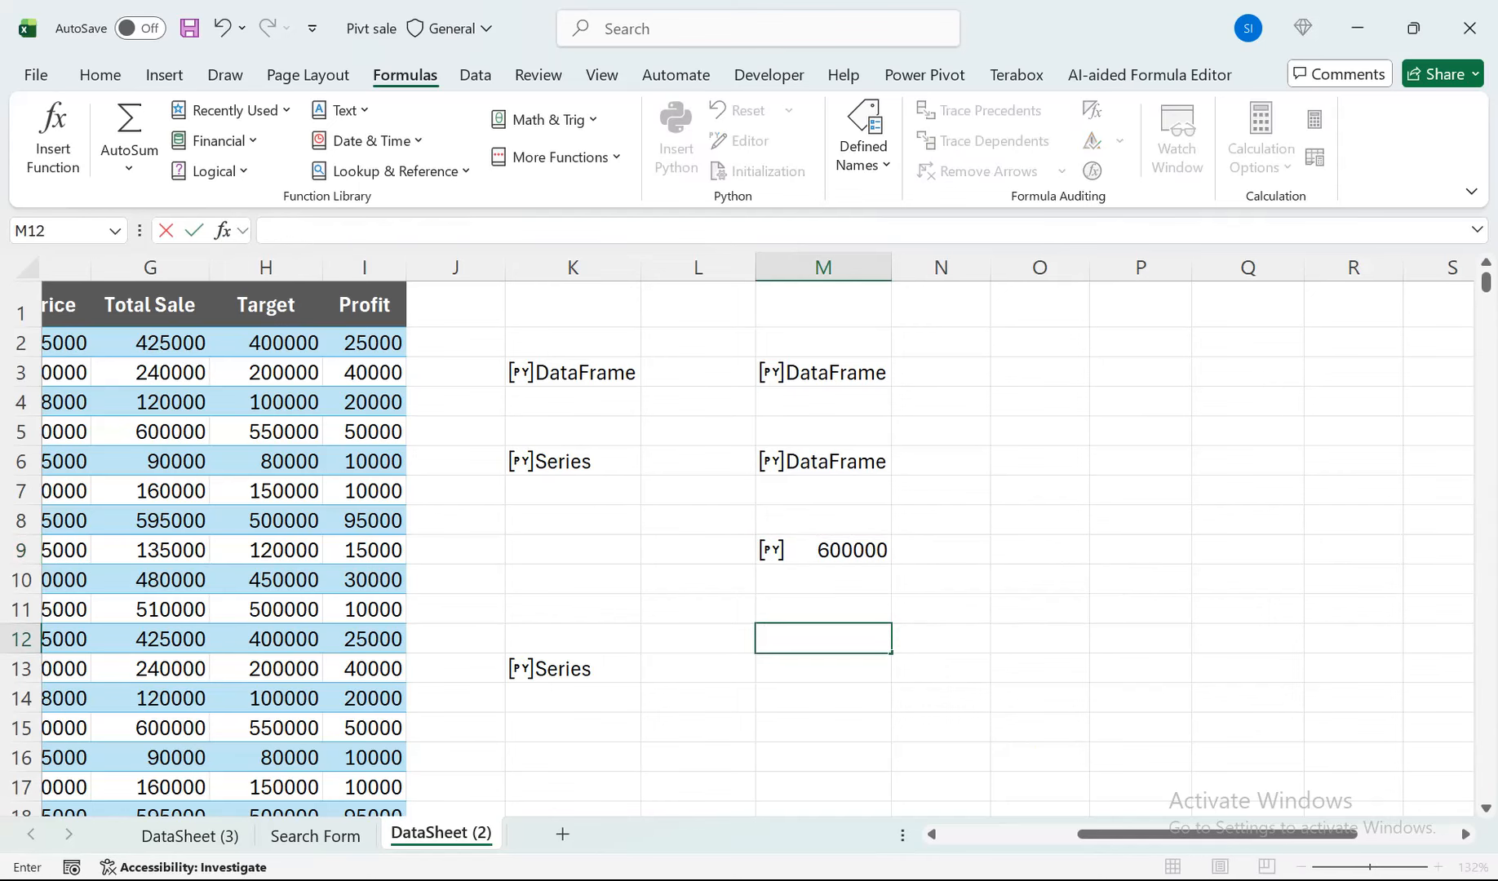
{"action": "type", "text": "=py"}
{"action": "key", "text": "Tab"}
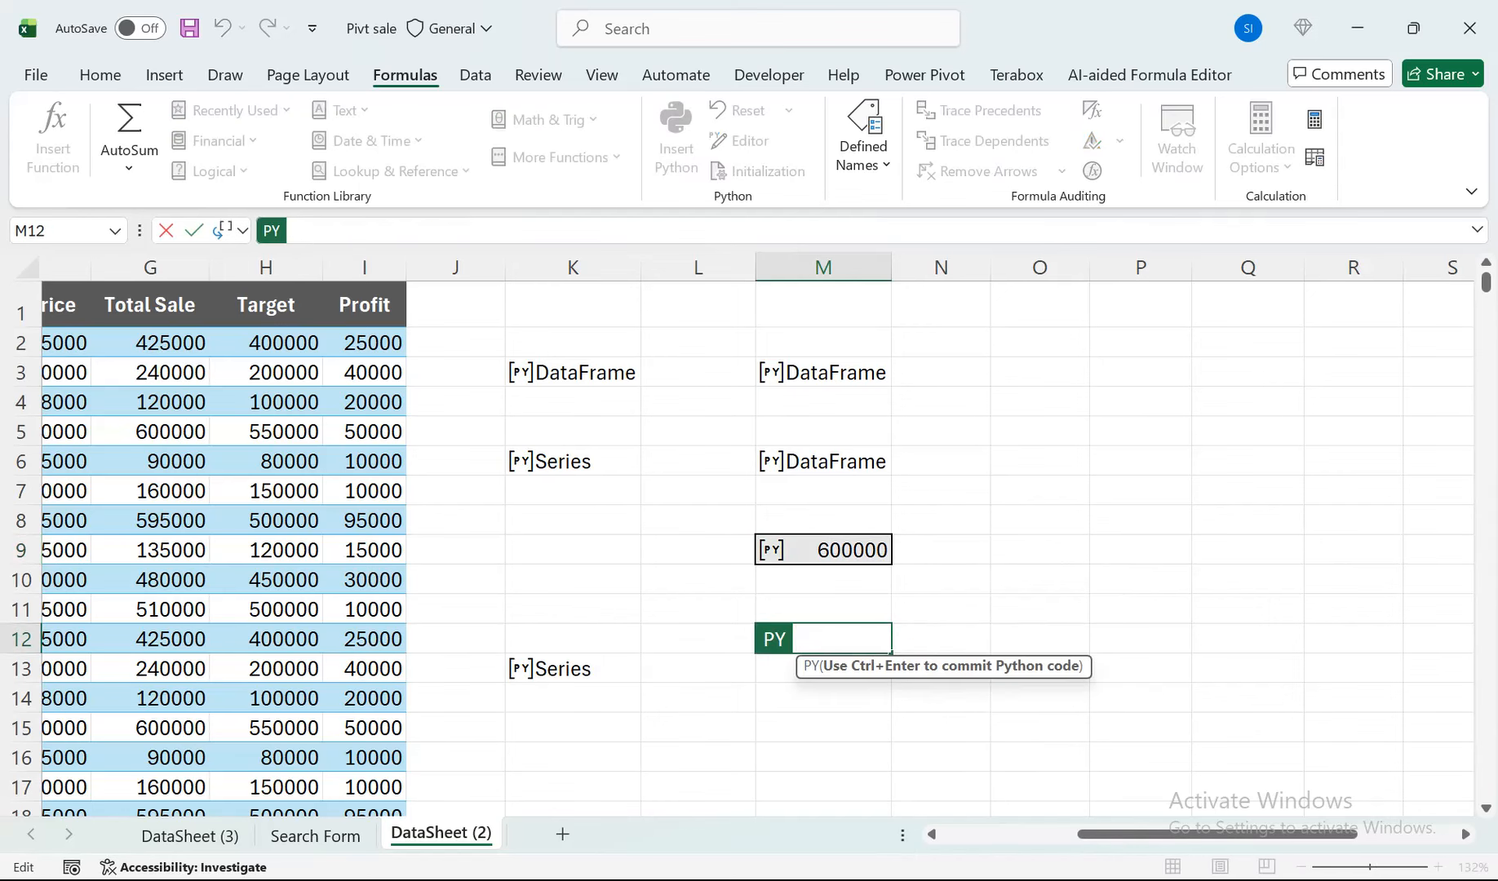
{"action": "type", "text": "df."}
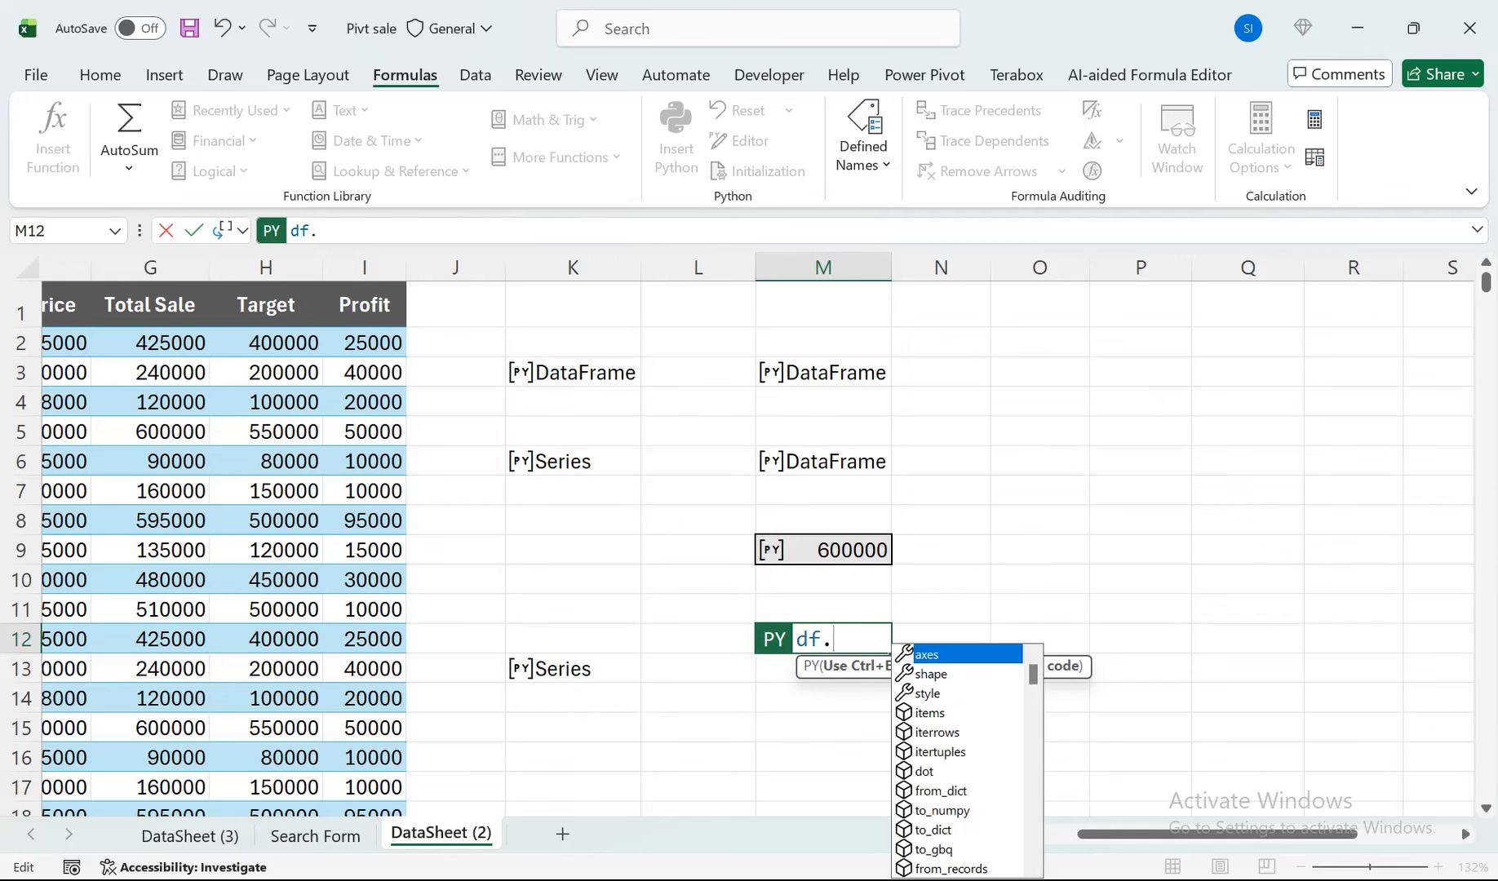
{"action": "type", "text": "Profit"}
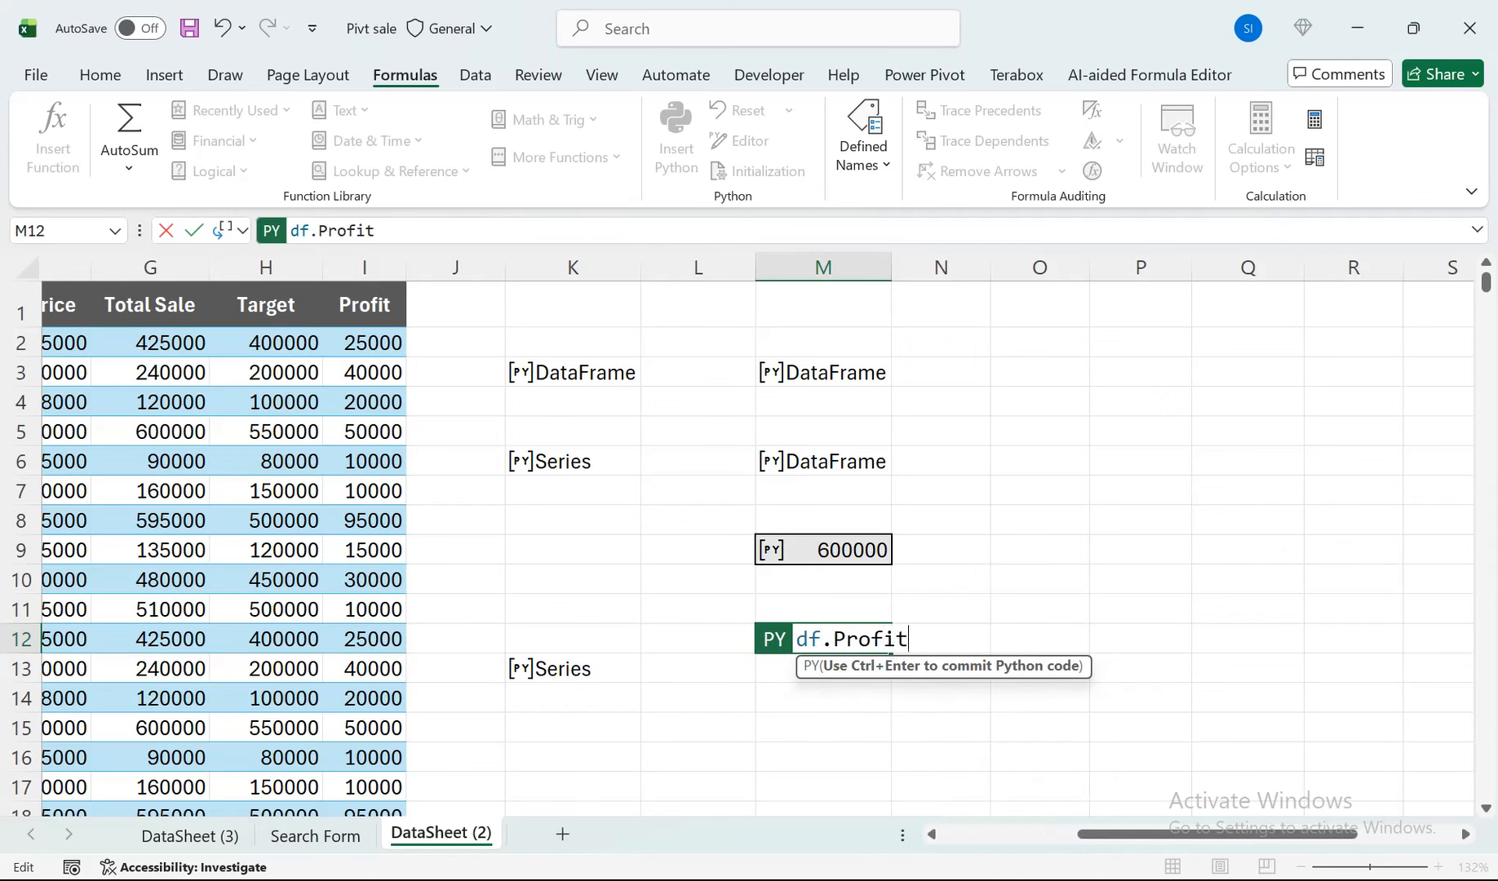
{"action": "type", "text": ".sum"}
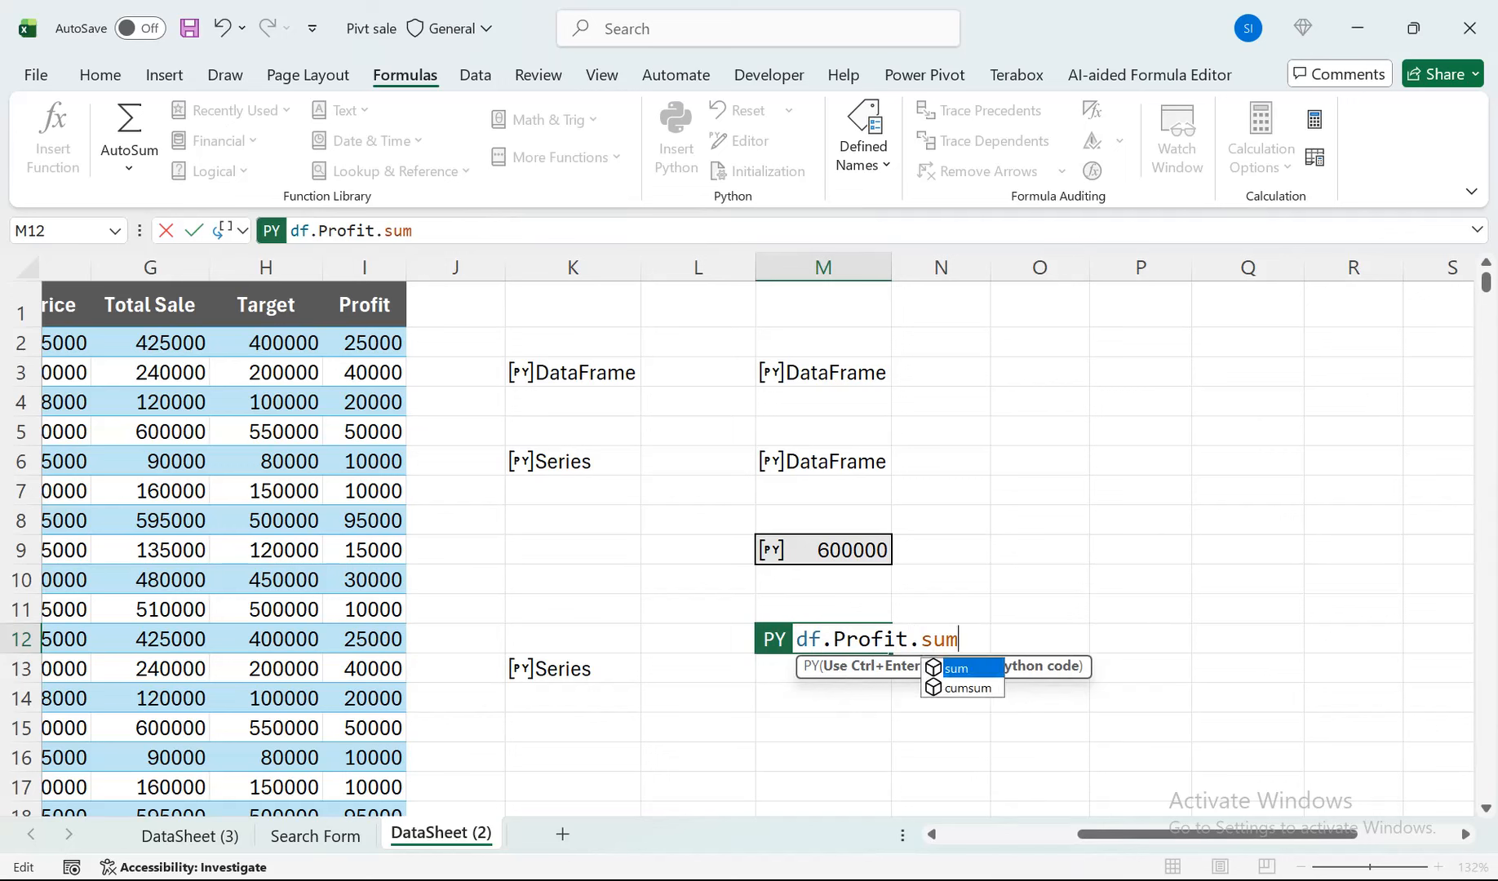
{"action": "key", "text": "Escape"}
{"action": "type", "text": "("}
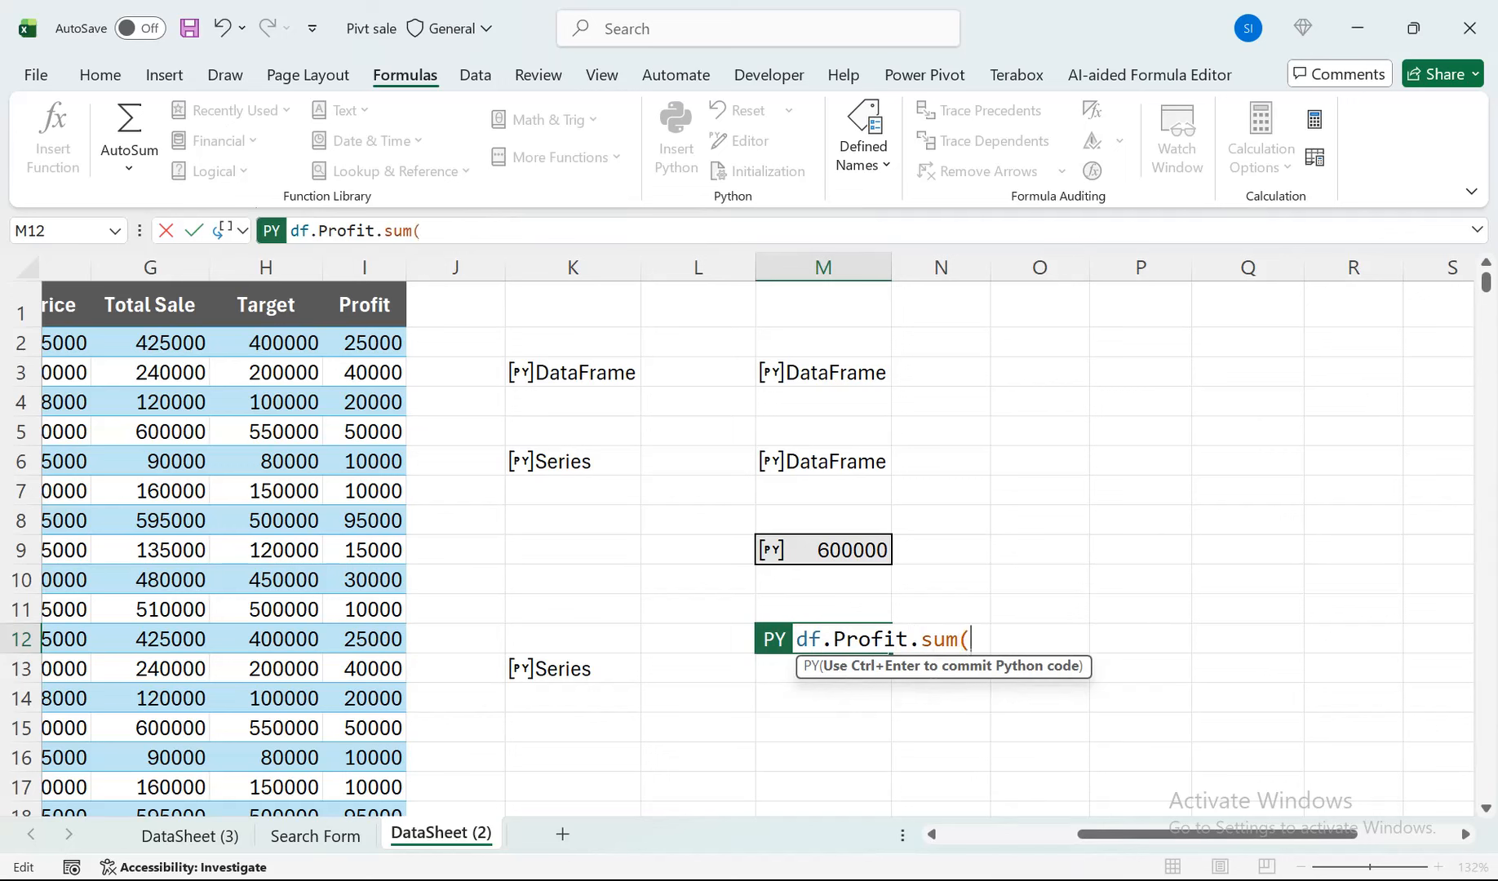
{"action": "type", "text": ")"}
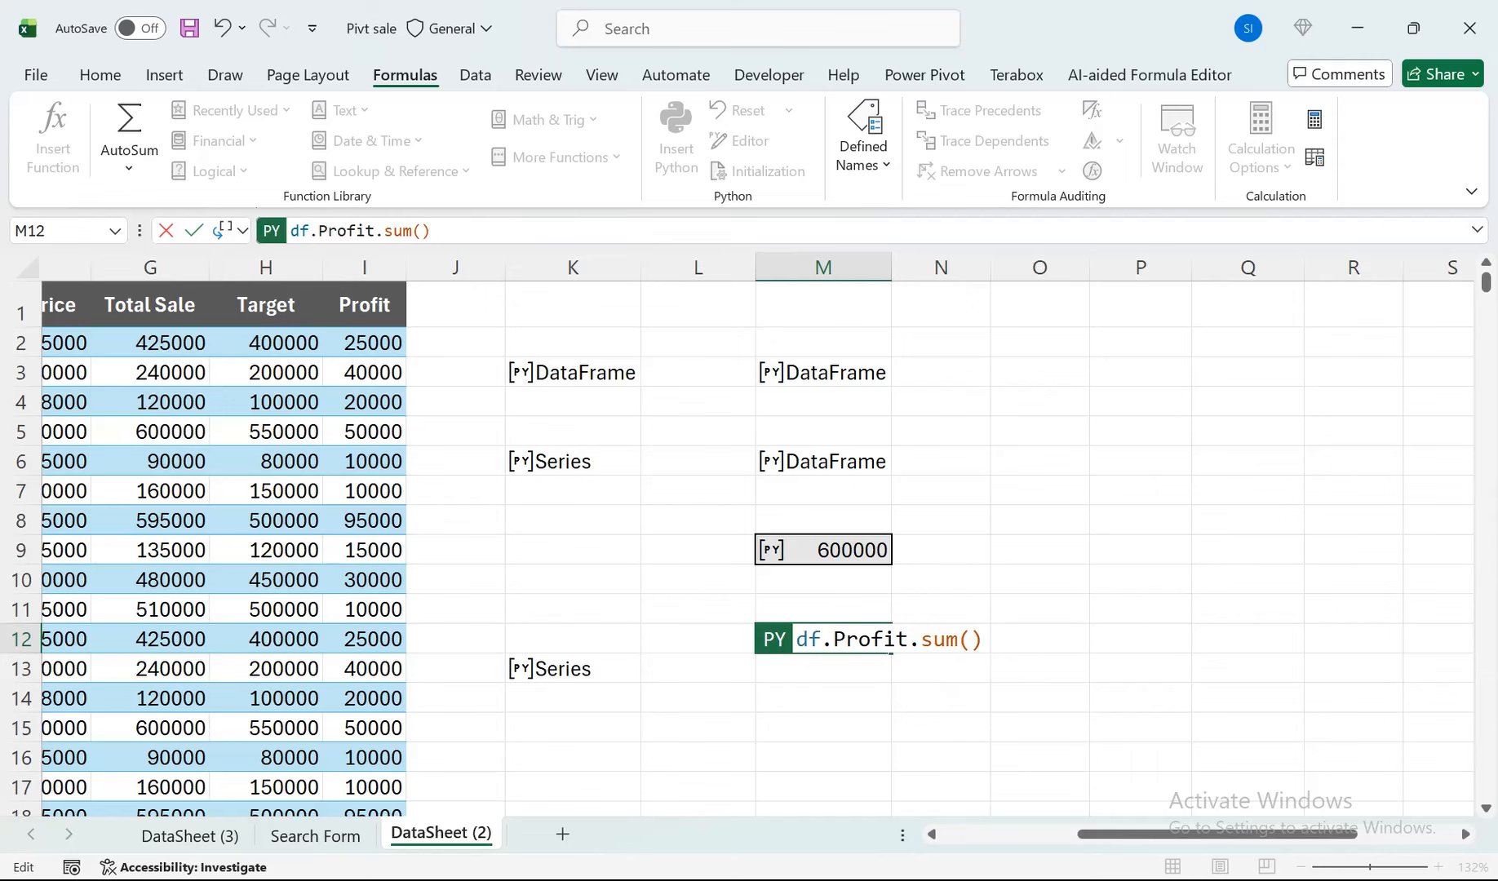
{"action": "key", "text": "ctrl+Return"}
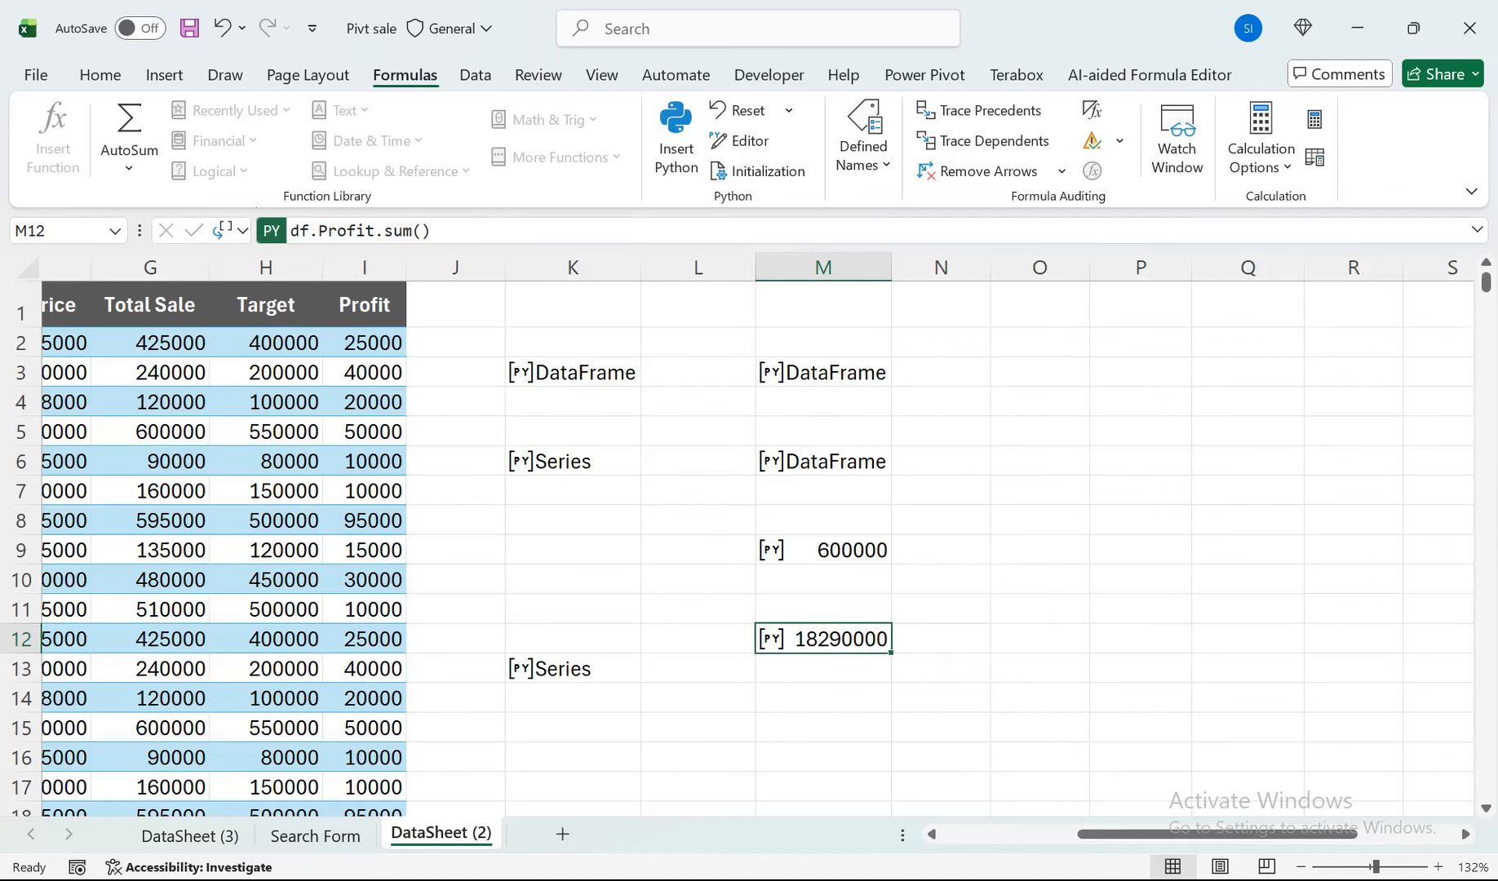
Delete the Profit sum formula from M12.
{"action": "left_click", "coordinate": [823, 550]}
{"action": "left_click", "coordinate": [823, 610]}
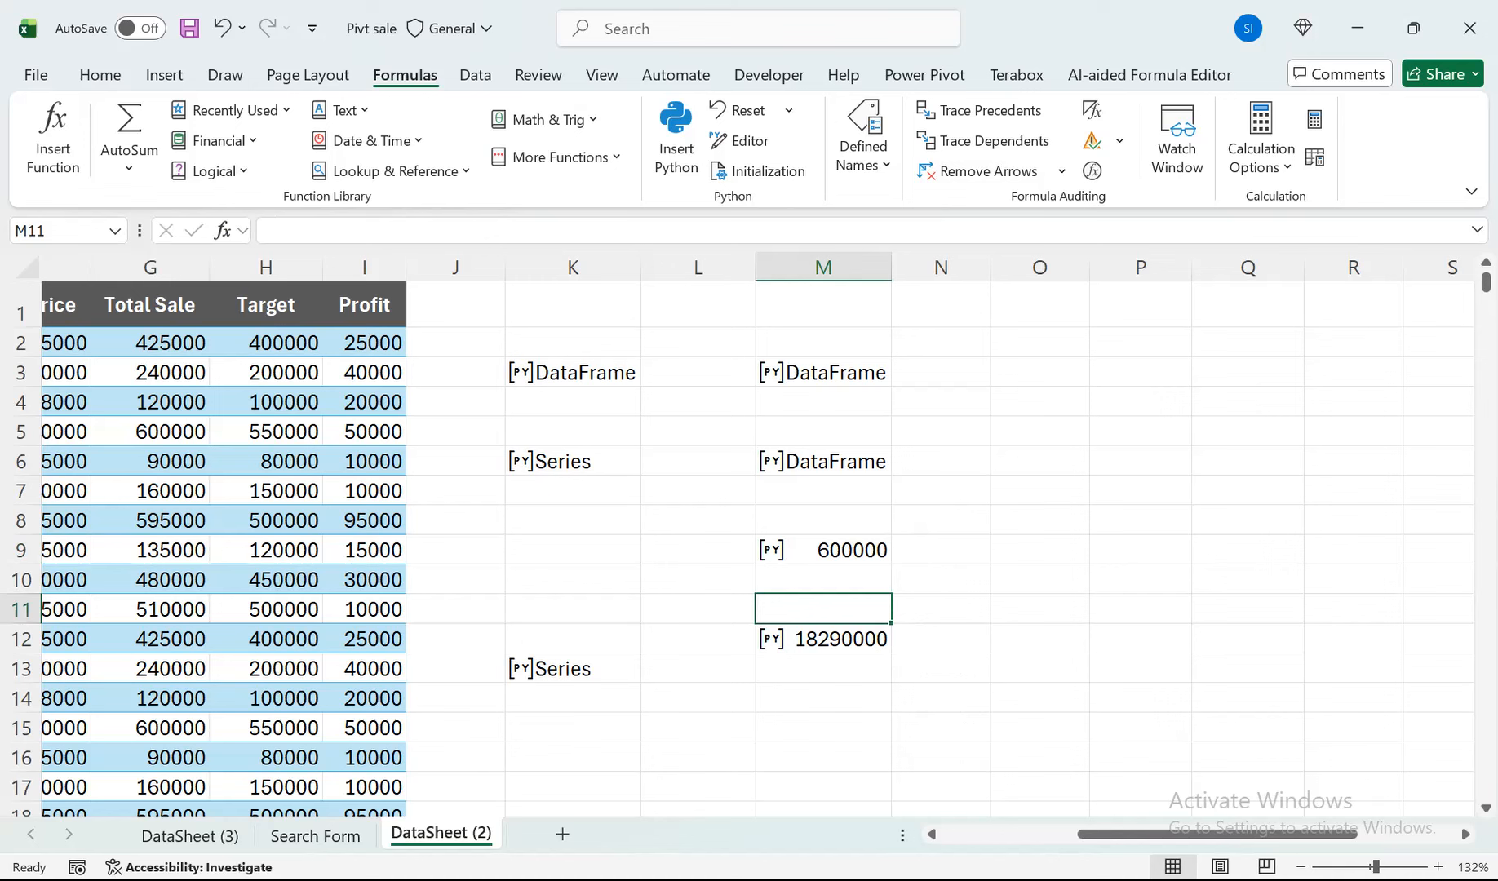
{"action": "left_click", "coordinate": [823, 639]}
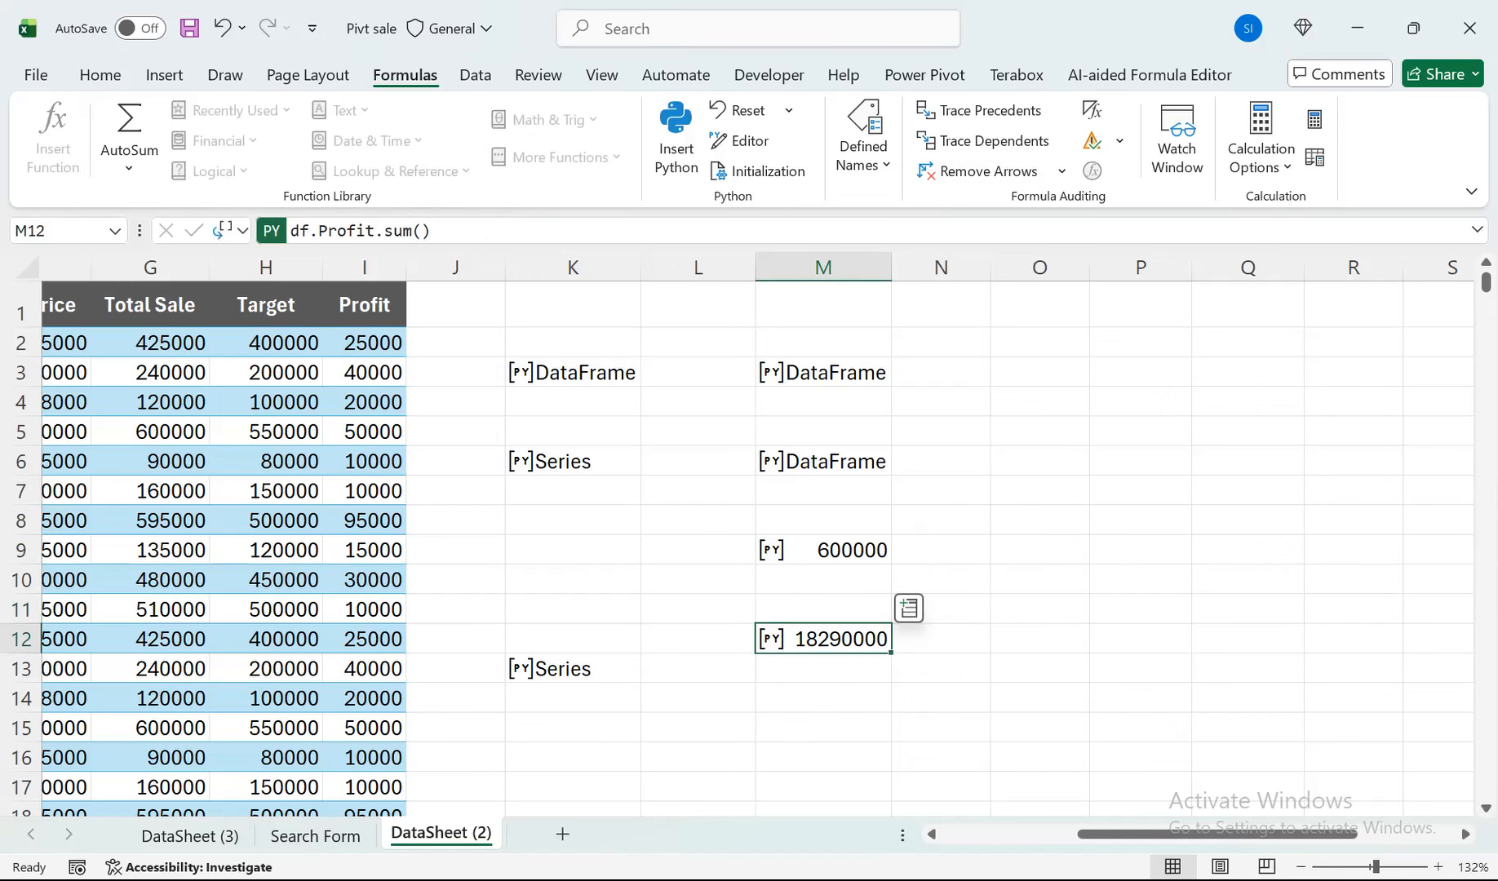
{"action": "key", "text": "Delete"}
Change the aggregation method in M9's Total Sale formula to sum.
{"action": "double_click", "coordinate": [846, 551]}
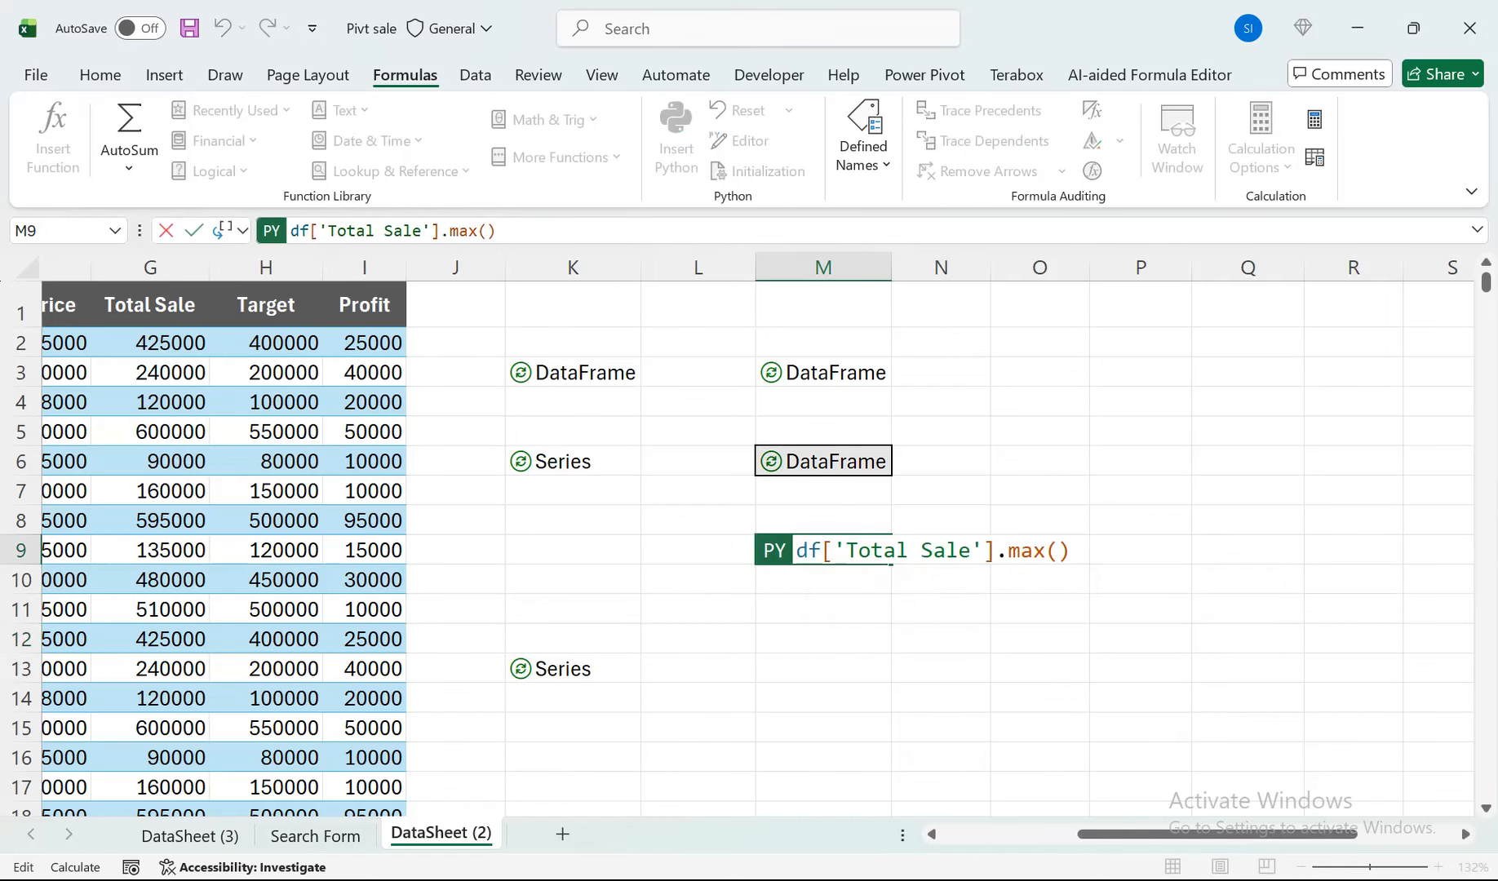
{"action": "left_click_drag", "start_coordinate": [1224, 834], "coordinate": [1085, 834]}
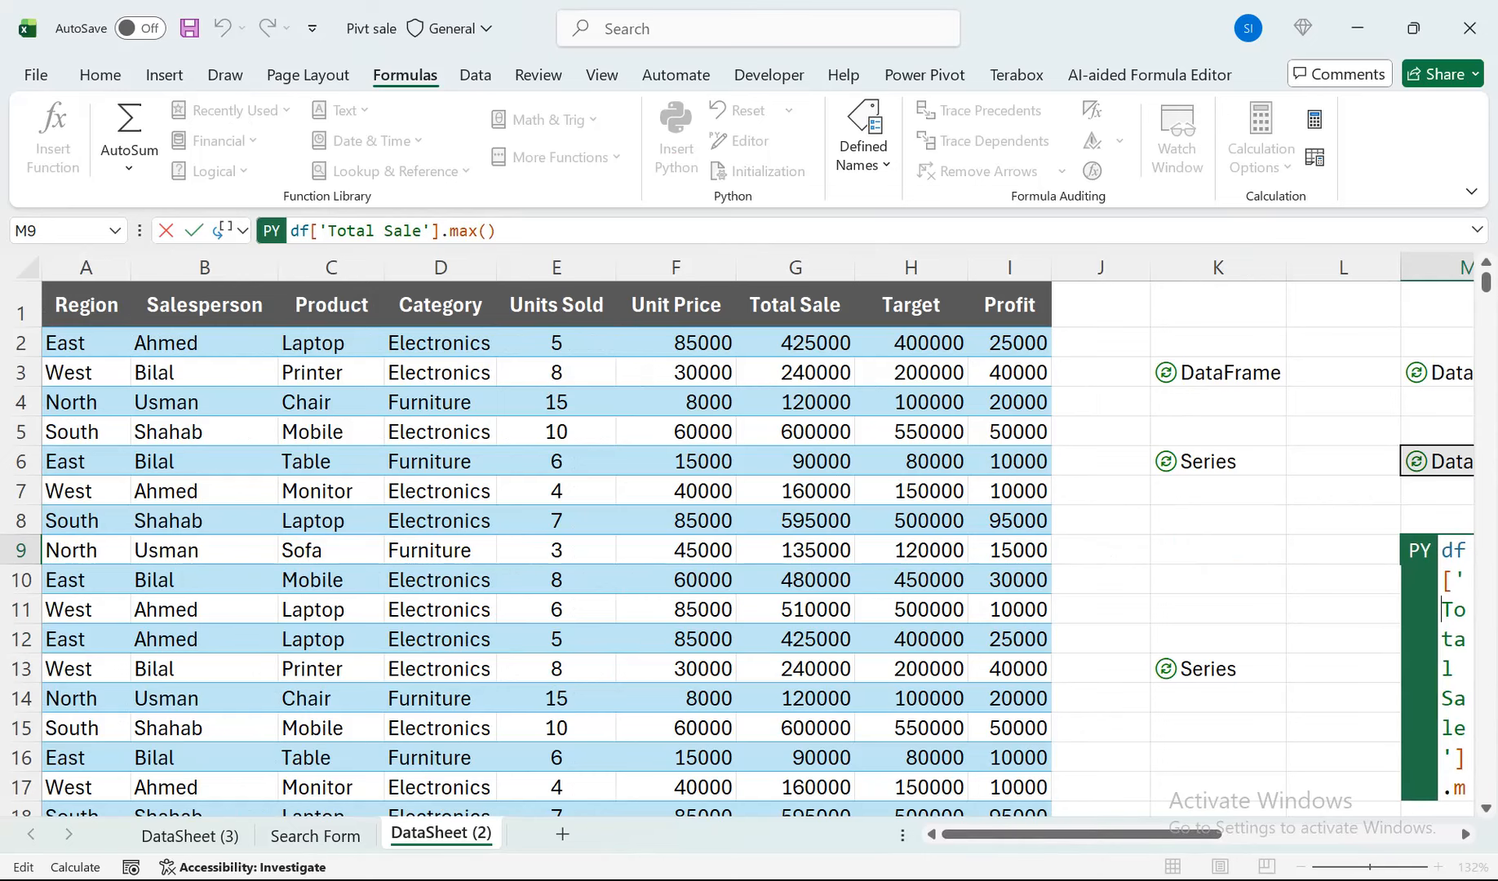
{"action": "left_click_drag", "start_coordinate": [1085, 834], "coordinate": [1179, 834]}
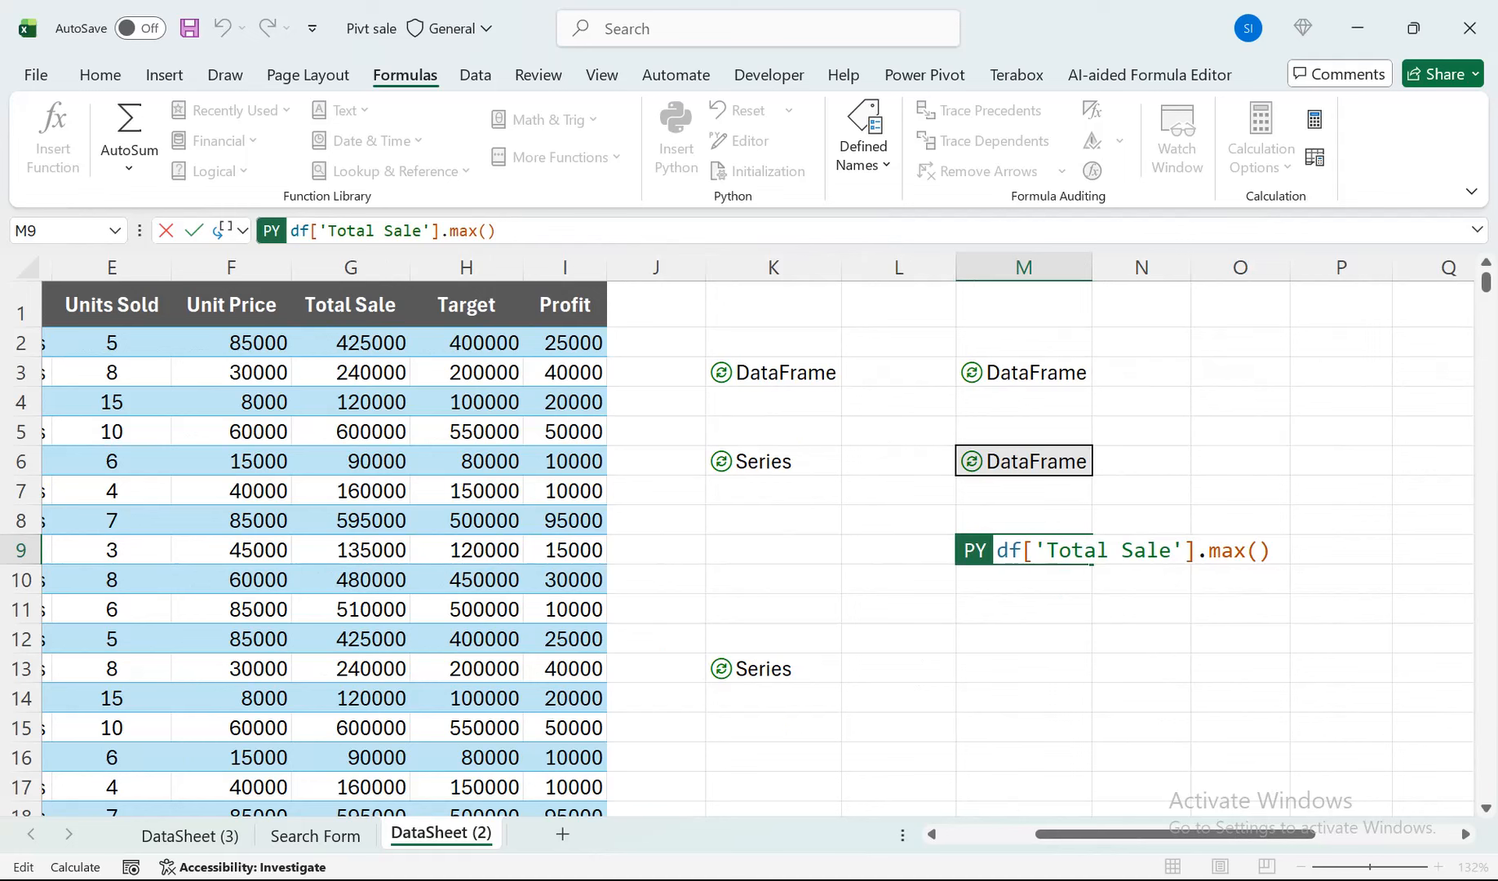
{"action": "double_click", "coordinate": [1227, 551]}
{"action": "type", "text": "Sum"}
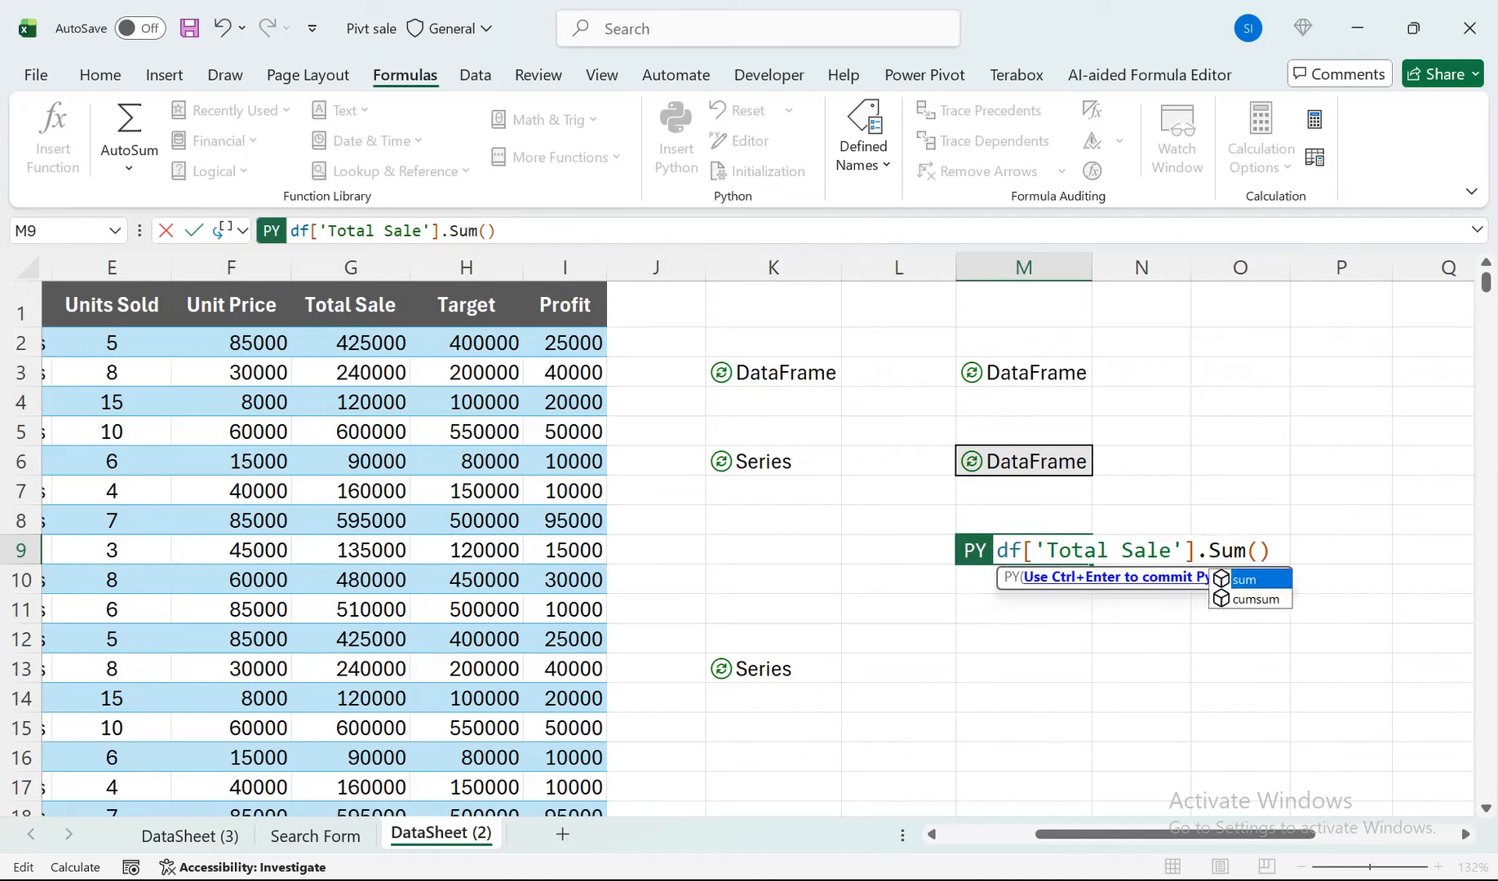
{"action": "key", "text": "Tab"}
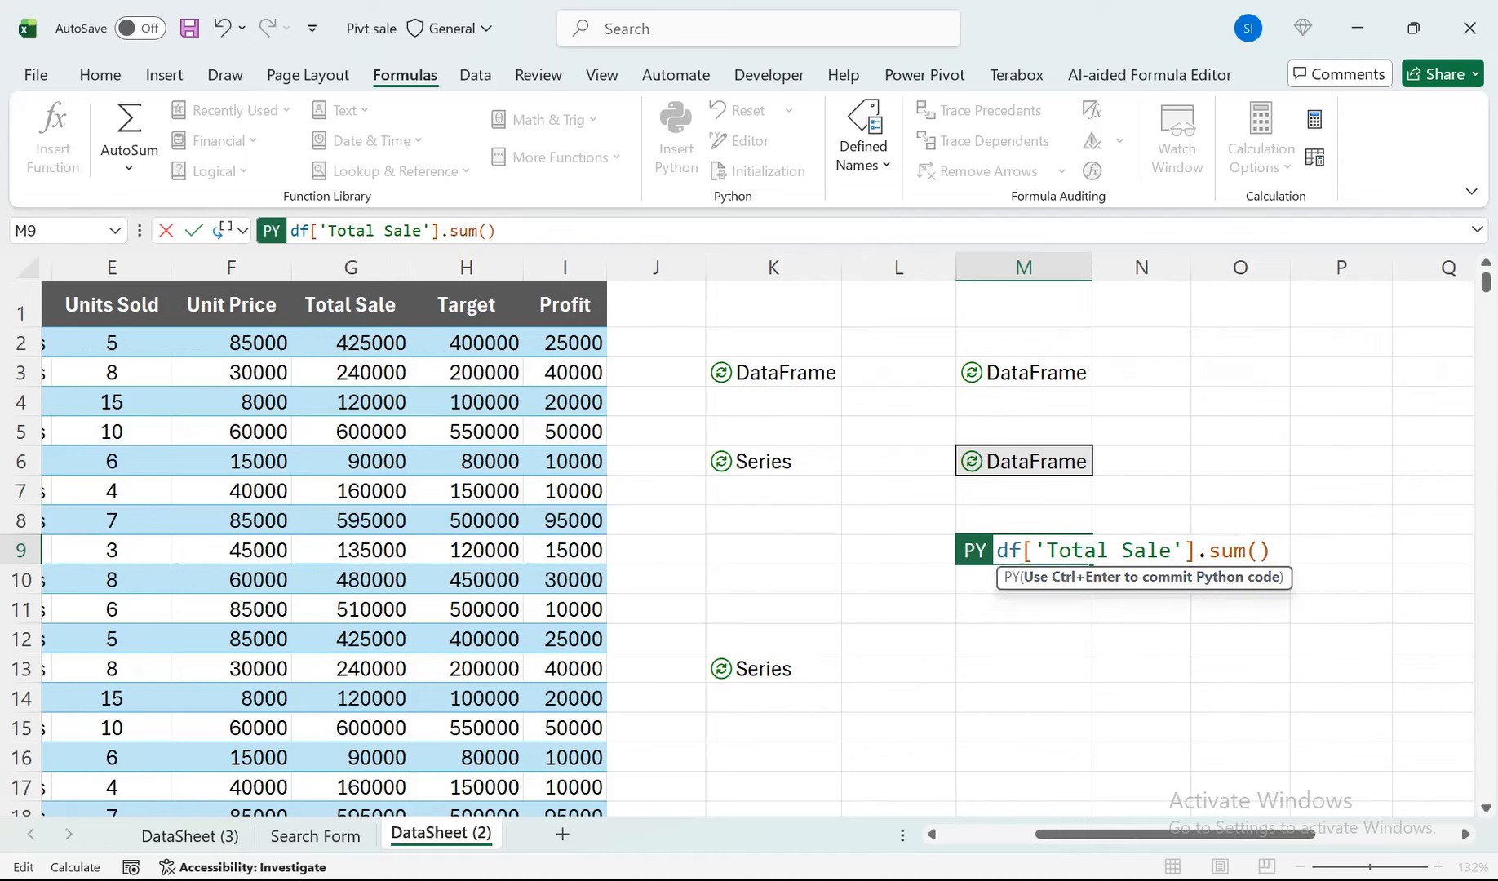
Insert a groupby on cell L9 so M9 reads df.groupby(xl("L9"))['Total Sale'].sum(), and commit the Python formula.
{"action": "left_click", "coordinate": [1021, 550]}
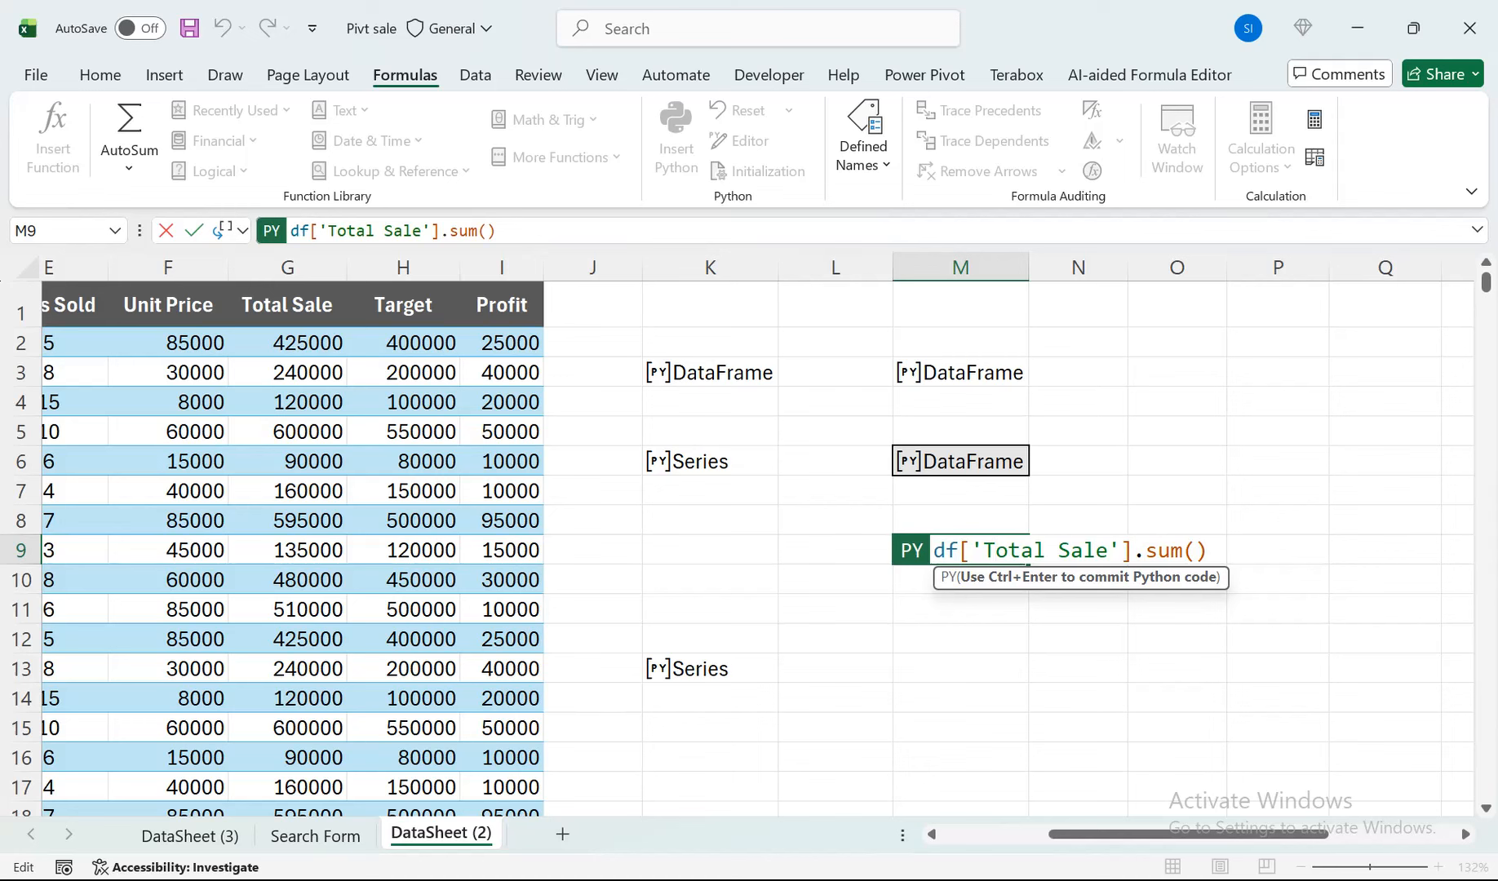
{"action": "left_click", "coordinate": [958, 551]}
{"action": "type", "text": ".g"}
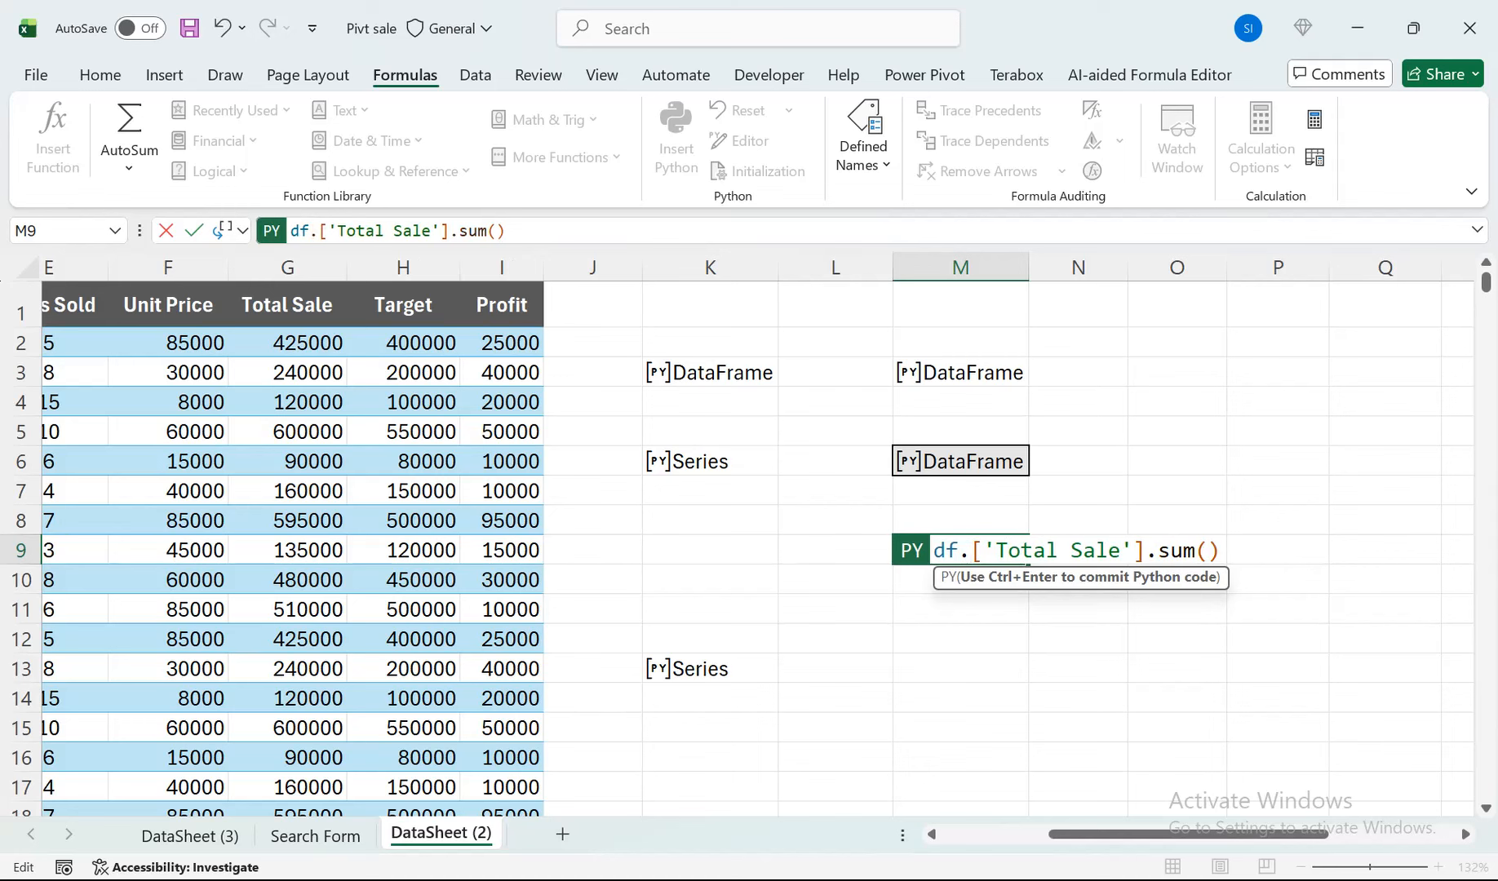
{"action": "type", "text": "roupby"}
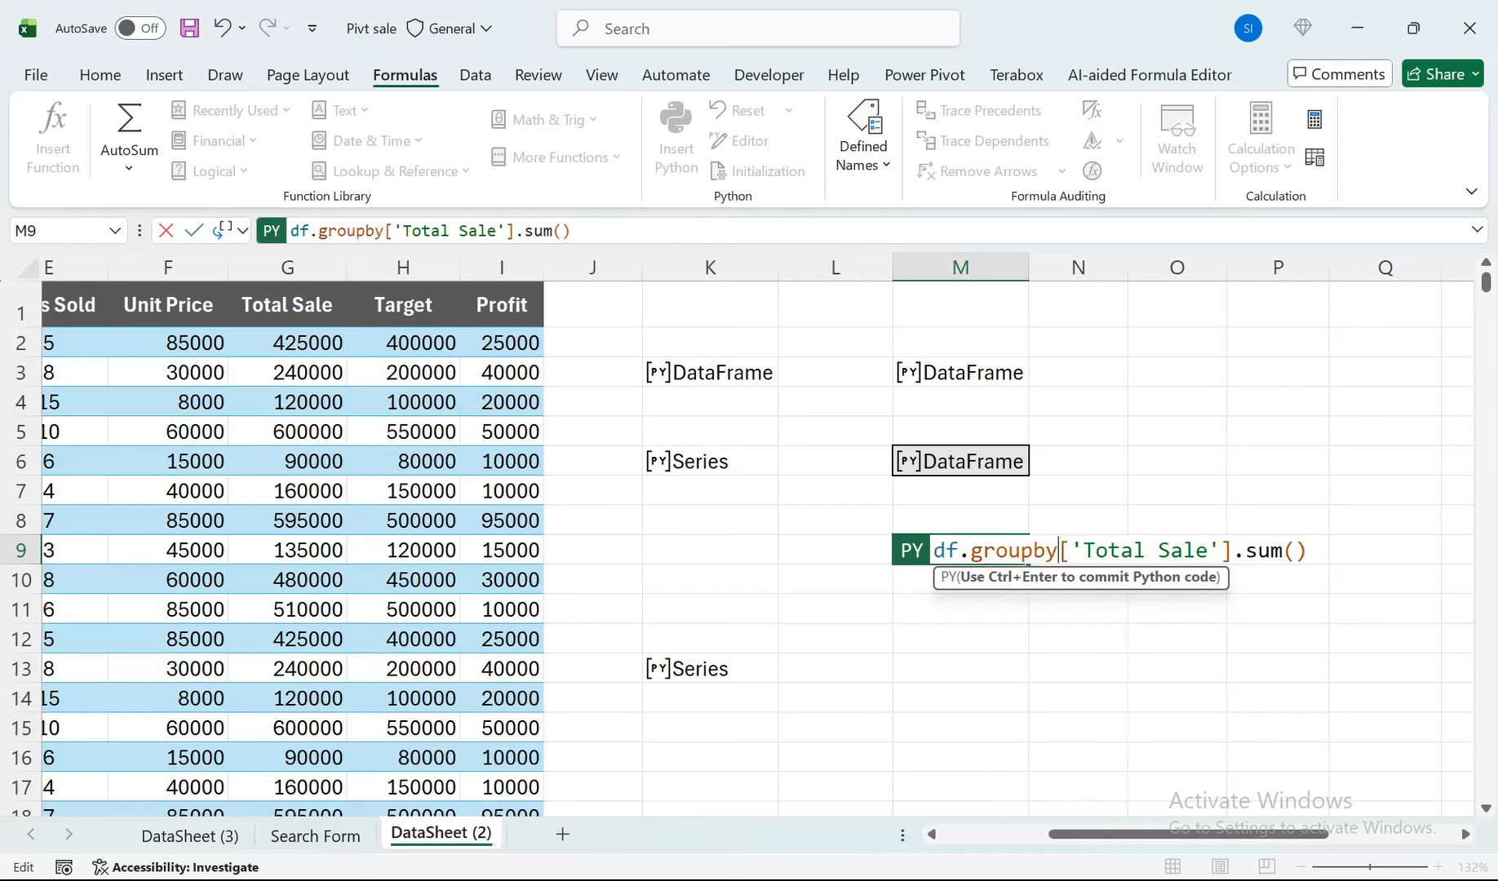
{"action": "type", "text": "("}
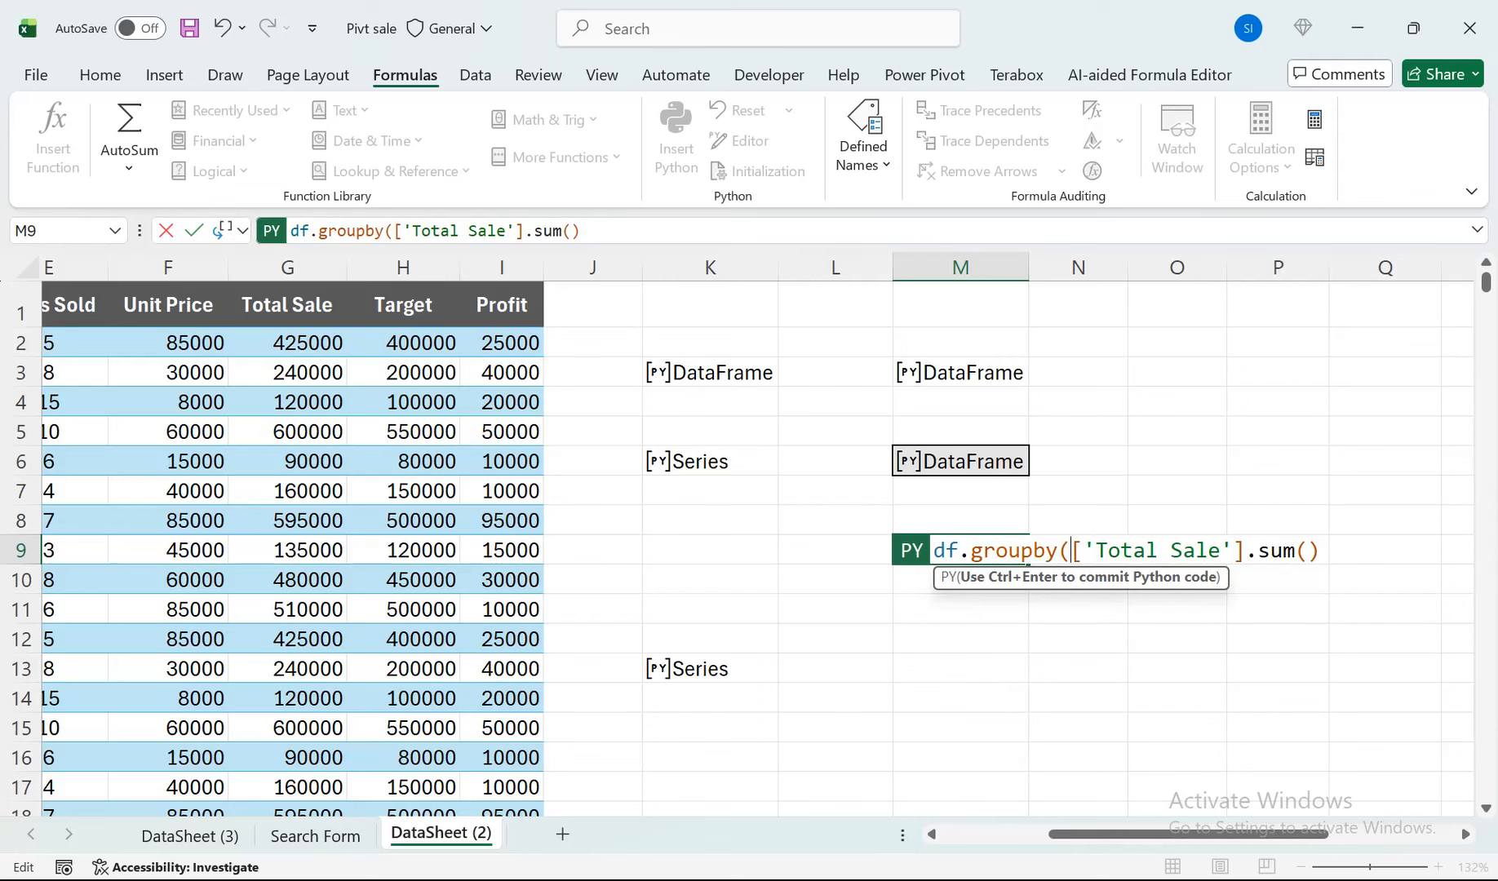
{"action": "left_click", "coordinate": [835, 550]}
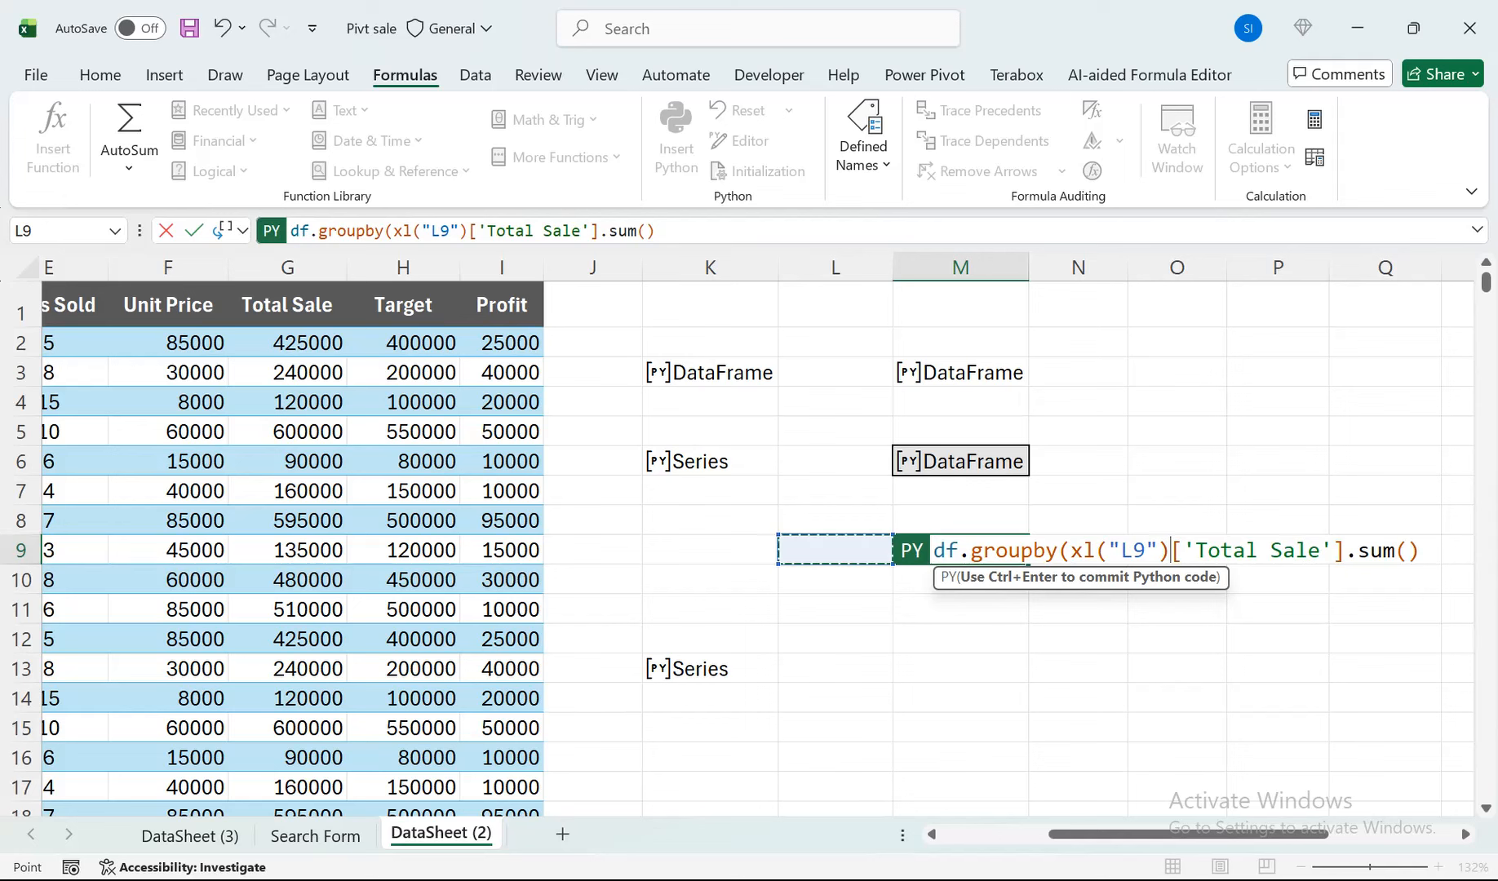
{"action": "type", "text": ")"}
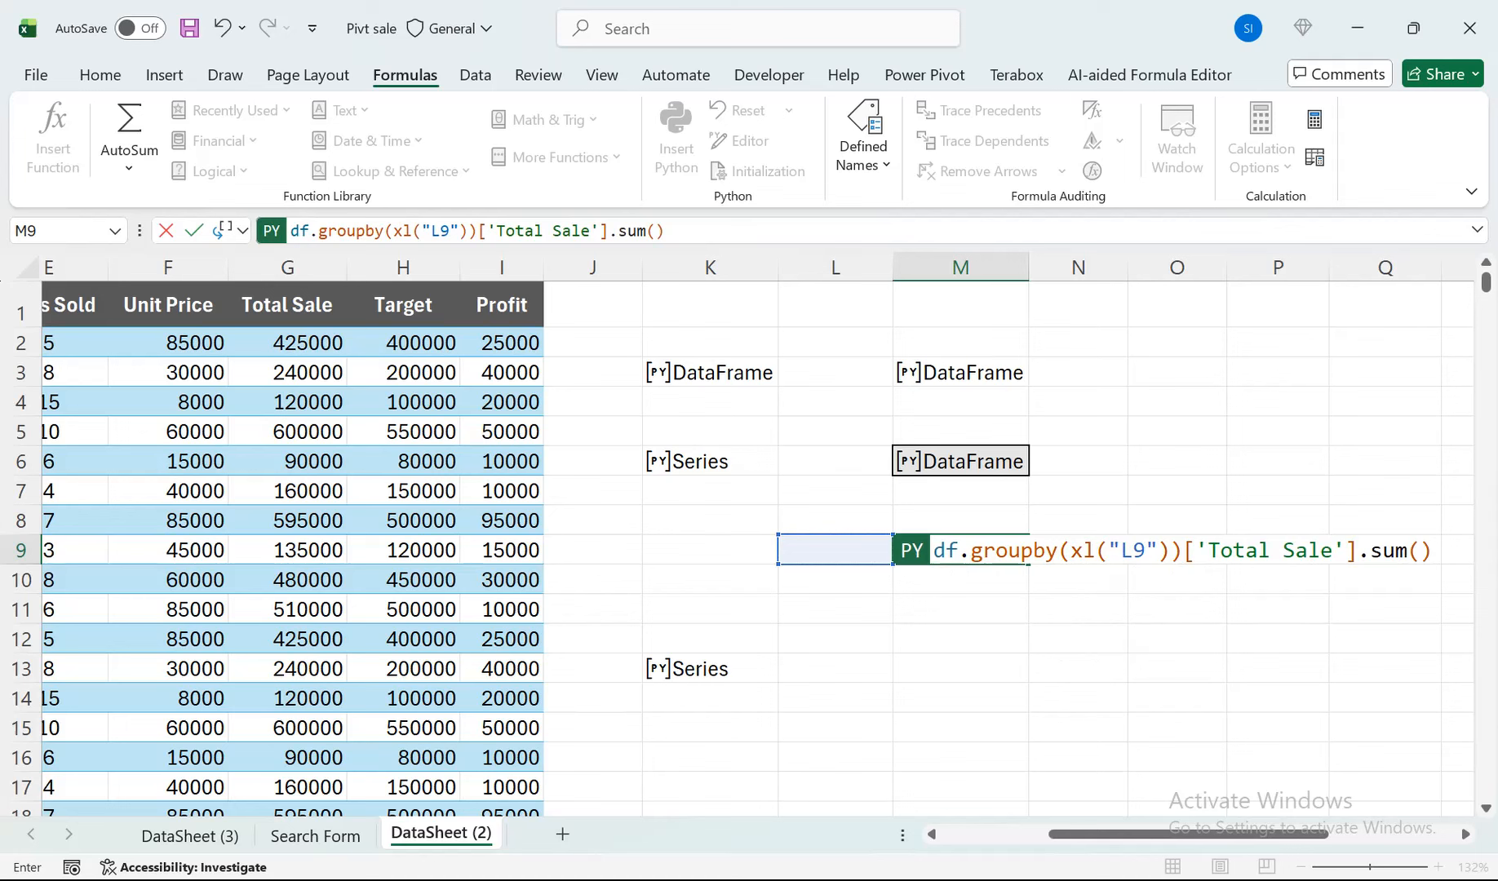
{"action": "key", "text": "ctrl+Return"}
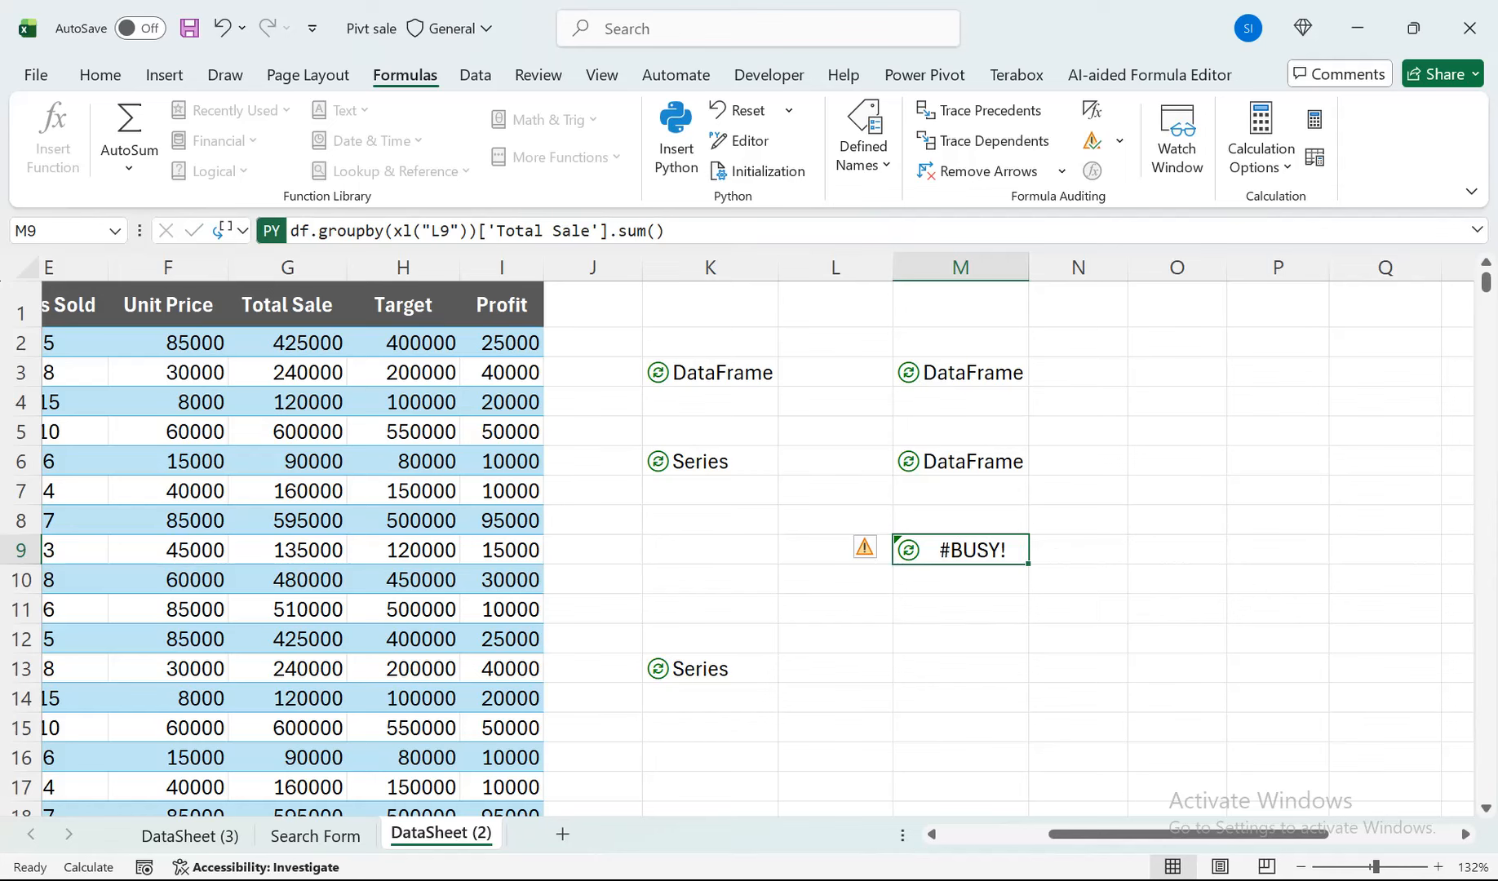
{"action": "left_click", "coordinate": [1473, 277]}
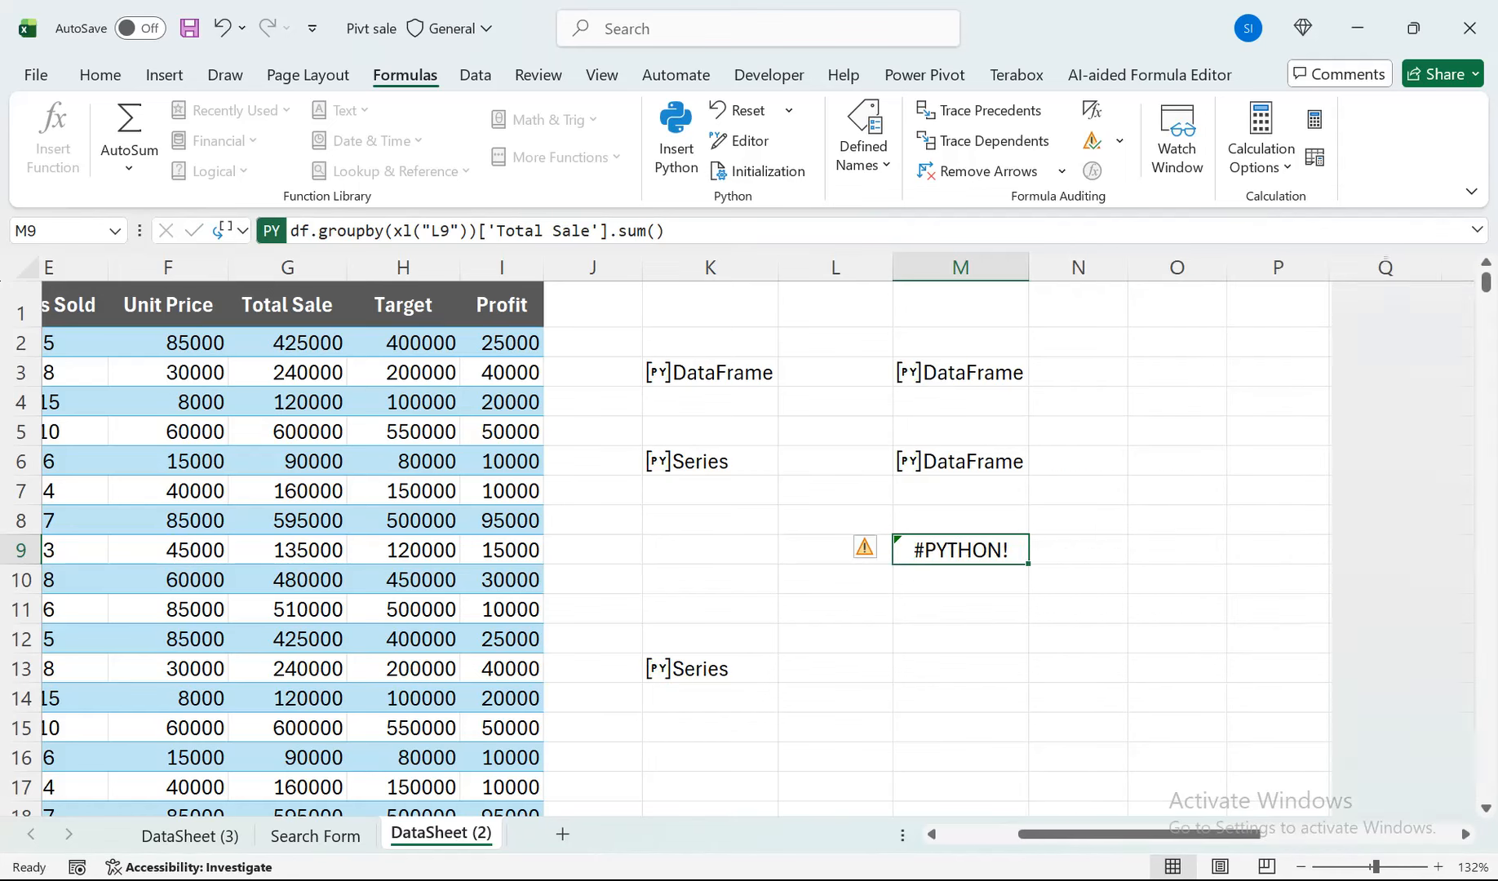
Enter Product in L9 as the grouping field for the M9 formula.
{"action": "left_click", "coordinate": [835, 550]}
{"action": "type", "text": "Product"}
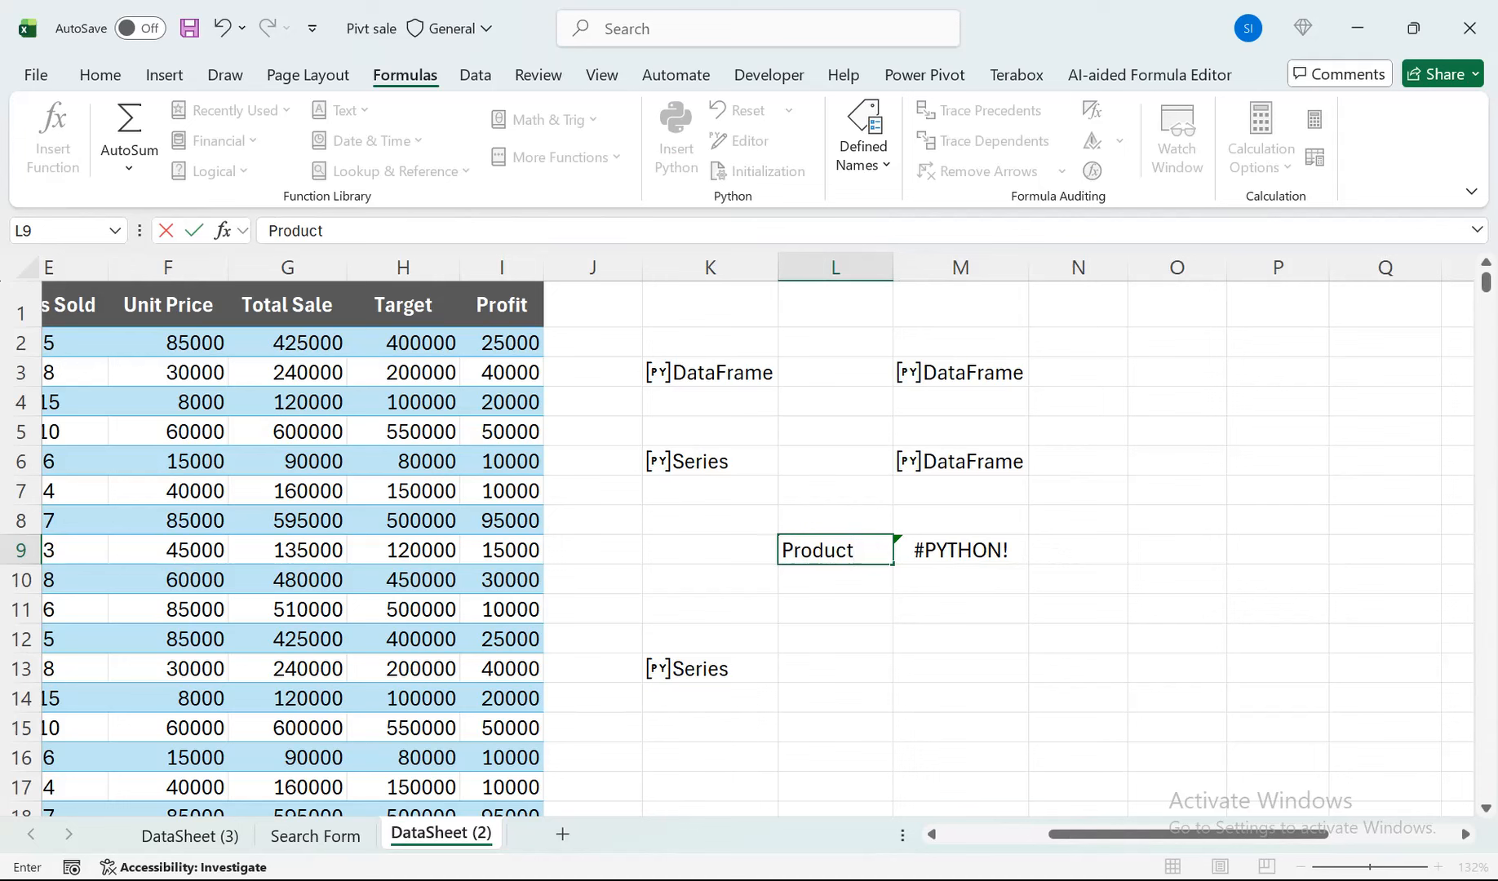
{"action": "key", "text": "Return"}
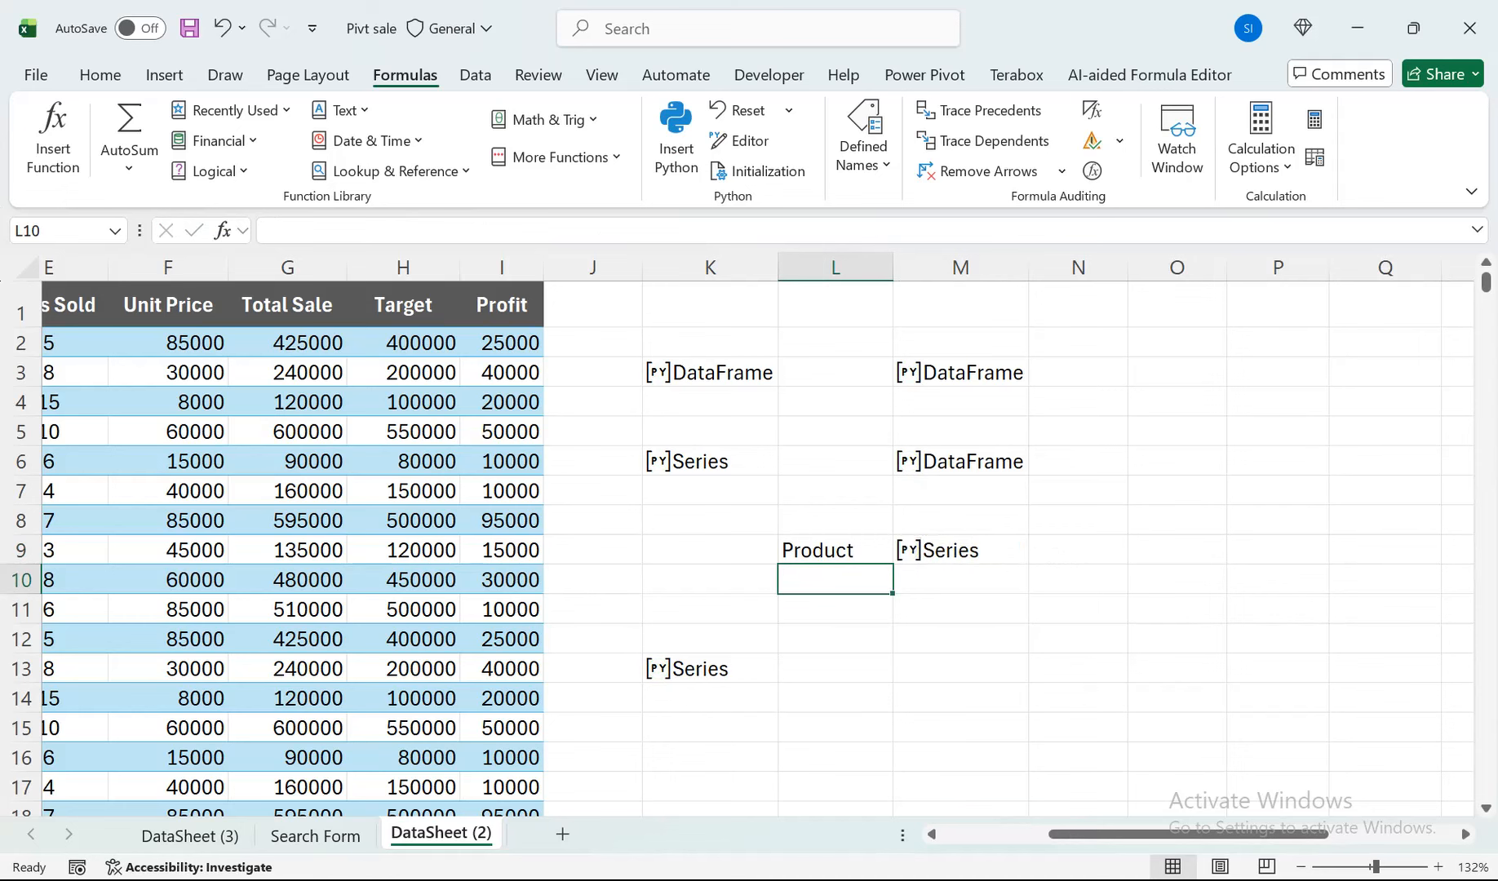
Output M9's grouped Total Sale result as Excel values and autofit column N.
{"action": "left_click", "coordinate": [960, 550]}
{"action": "left_click", "coordinate": [243, 231]}
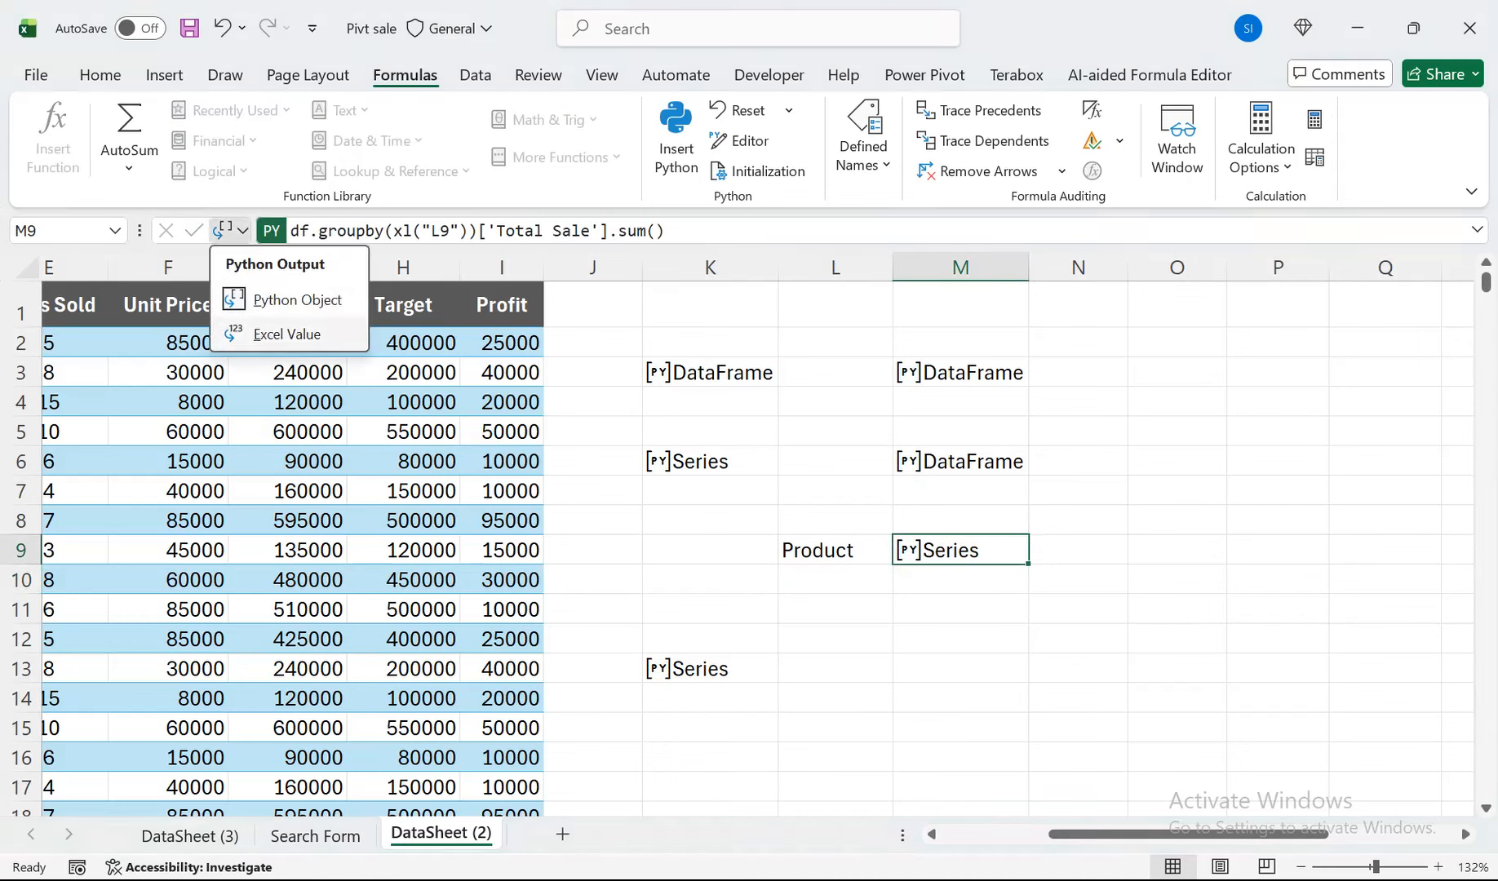
{"action": "left_click", "coordinate": [274, 332]}
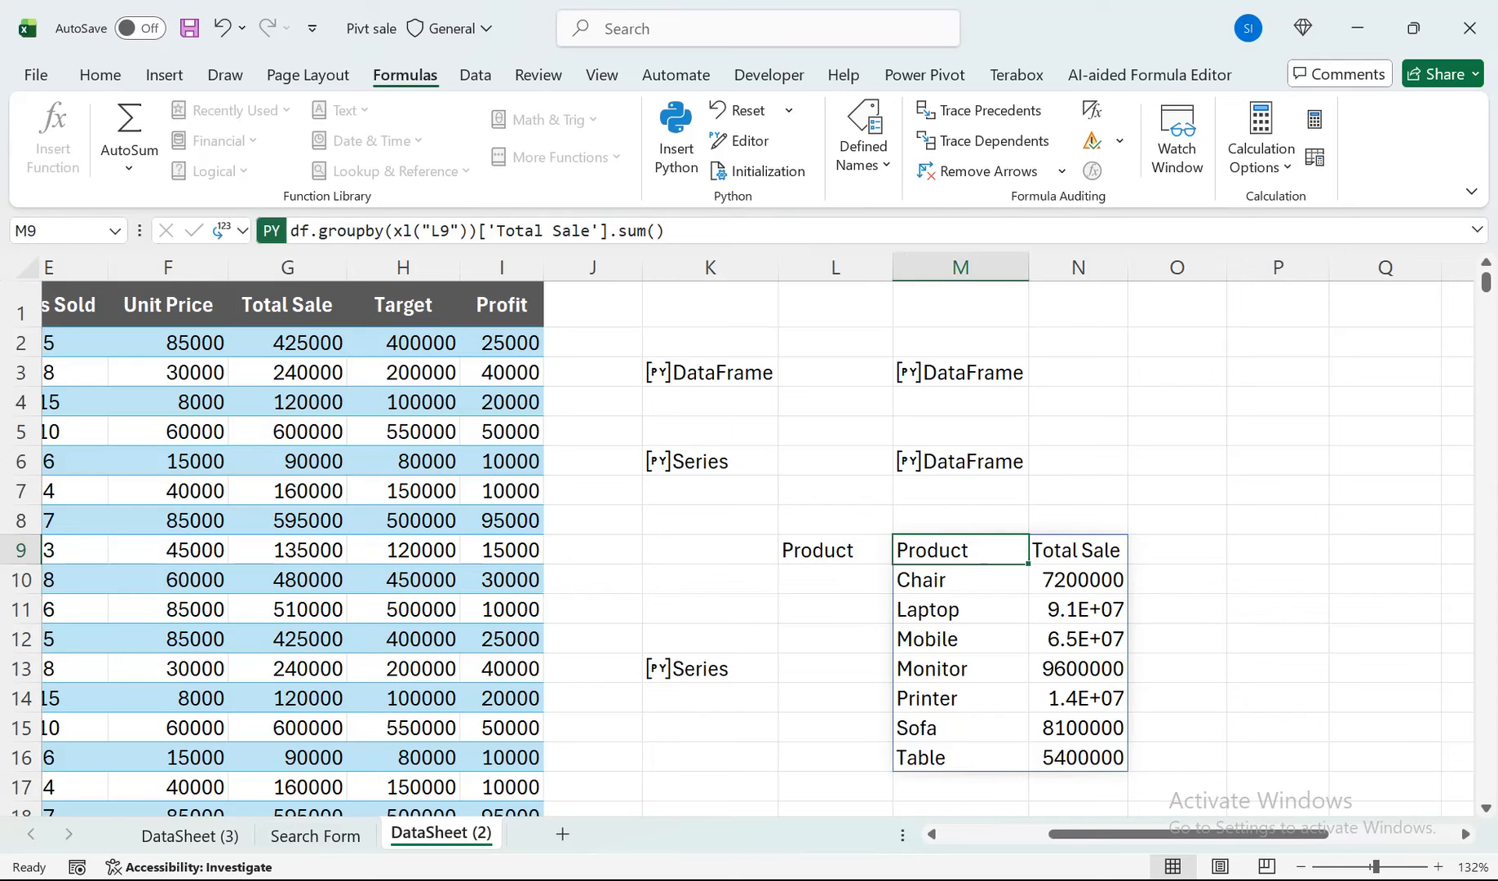
{"action": "double_click", "coordinate": [1128, 268]}
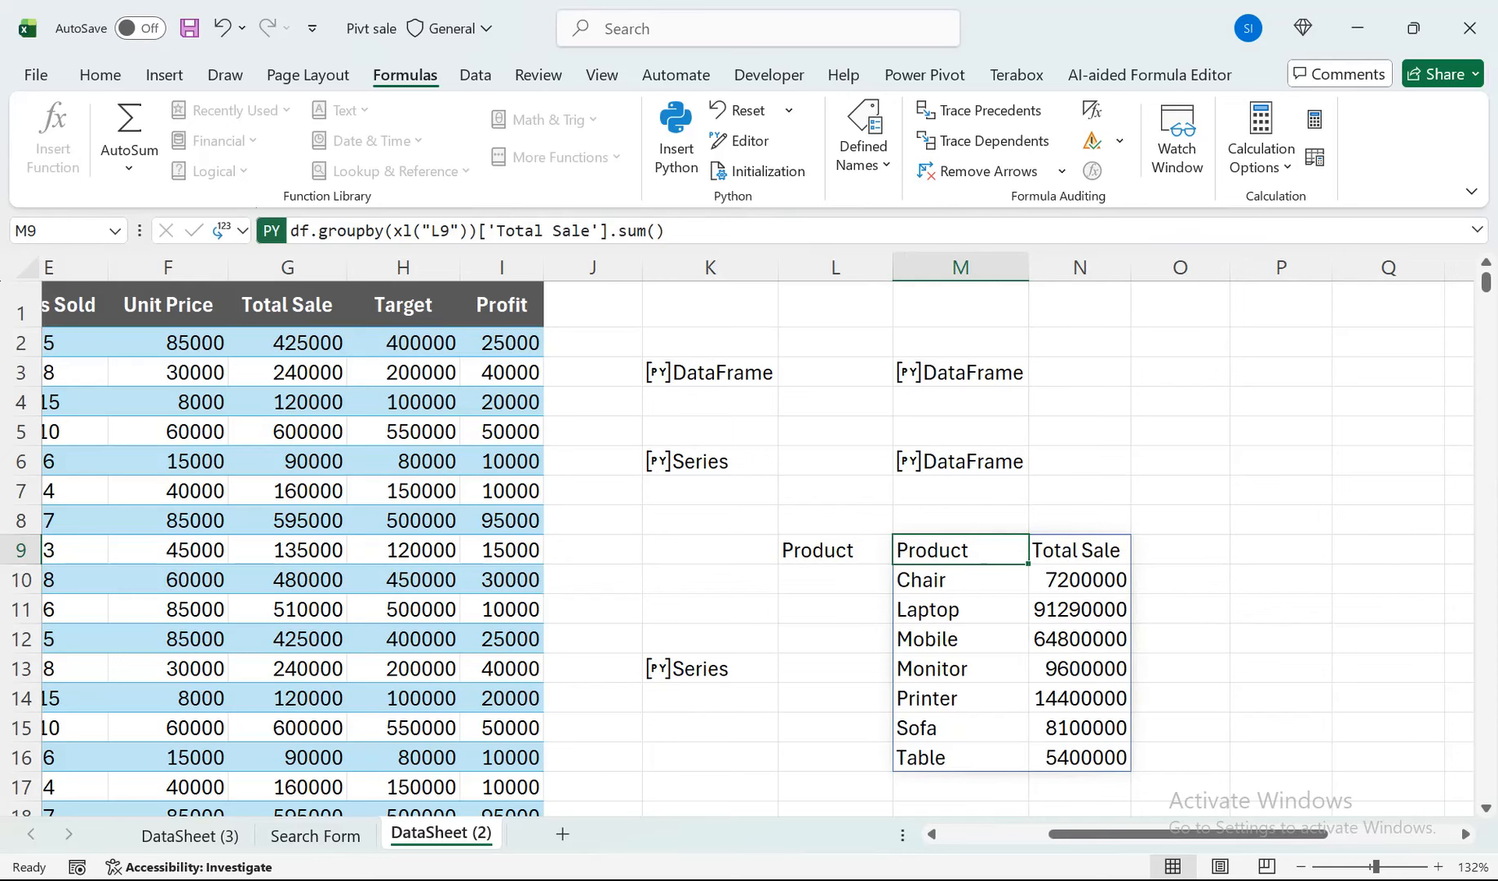
Replace the grouping field in L9 with Region.
{"action": "left_click", "coordinate": [835, 581]}
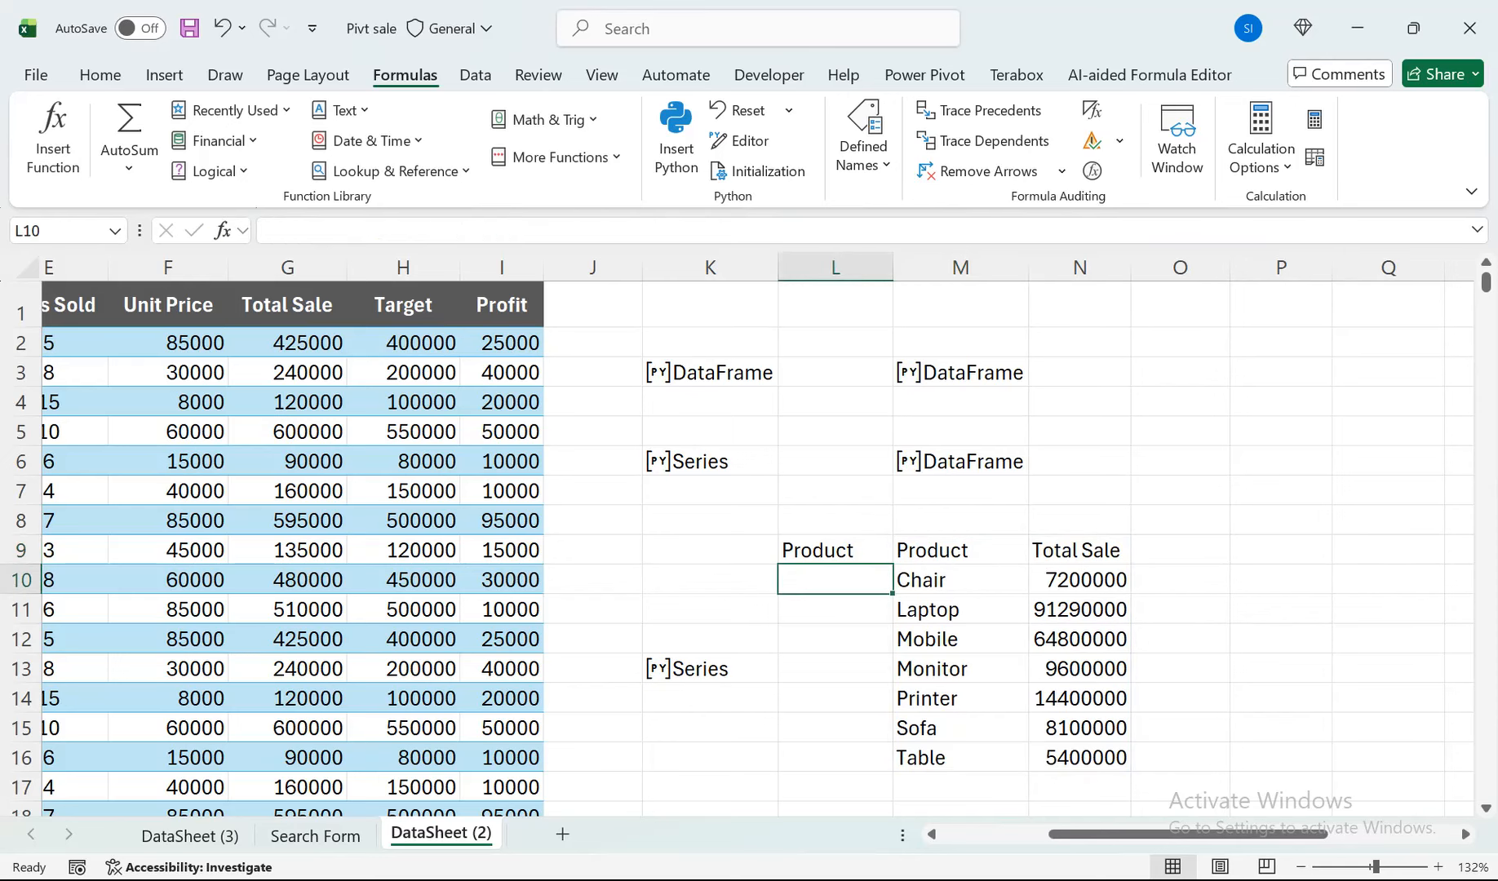
{"action": "left_click", "coordinate": [835, 551]}
{"action": "mouse_move", "coordinate": [1164, 835]}
{"action": "left_mouse_down"}
{"action": "mouse_move", "coordinate": [1057, 835]}
{"action": "mouse_move", "coordinate": [1141, 834]}
{"action": "left_mouse_up"}
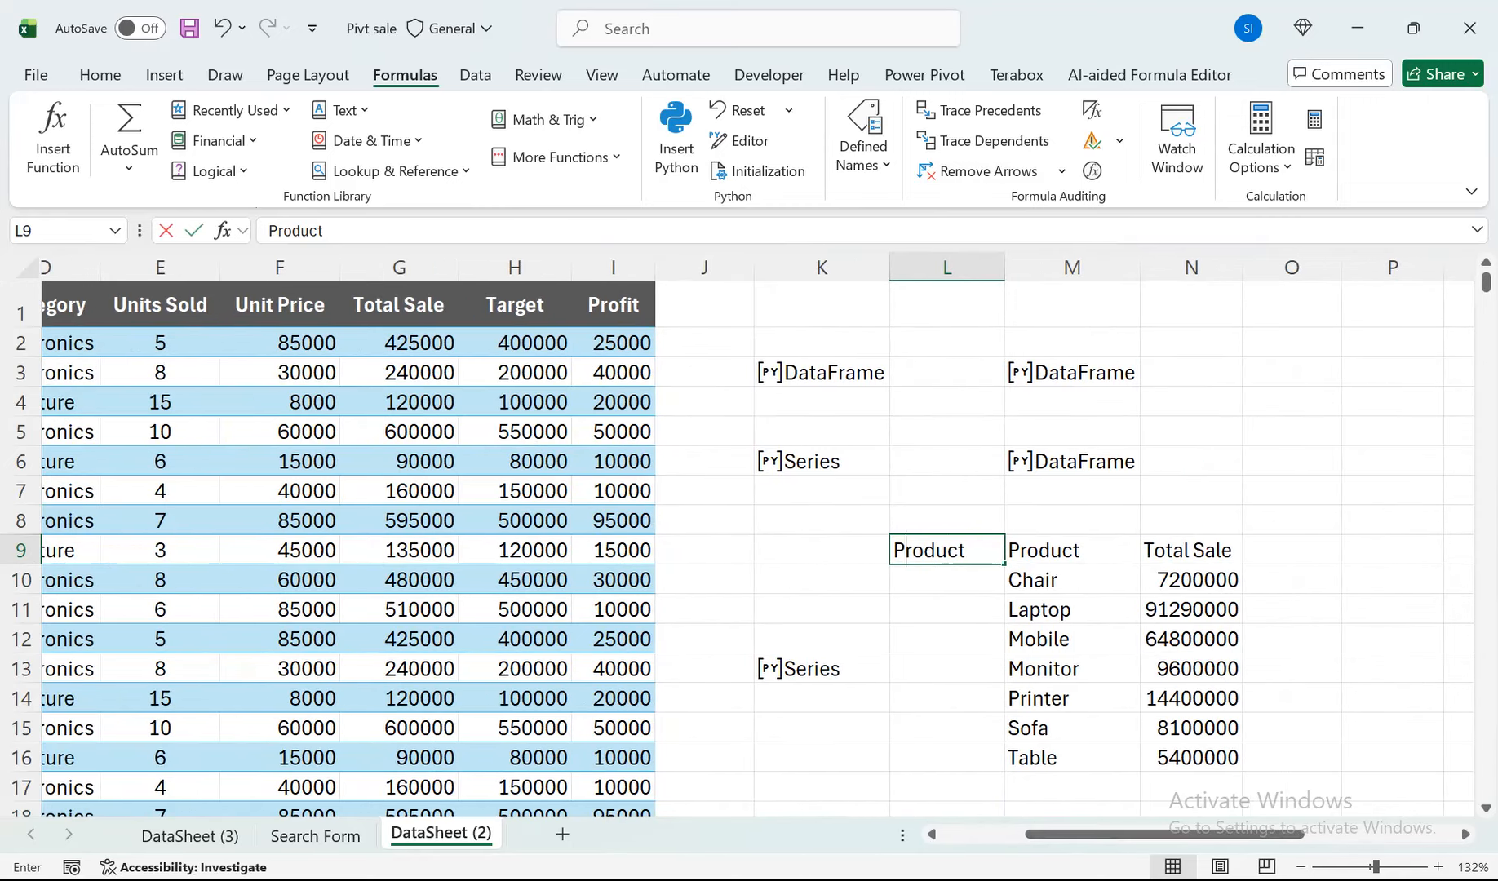
{"action": "type", "text": "Region"}
{"action": "key", "text": "Return"}
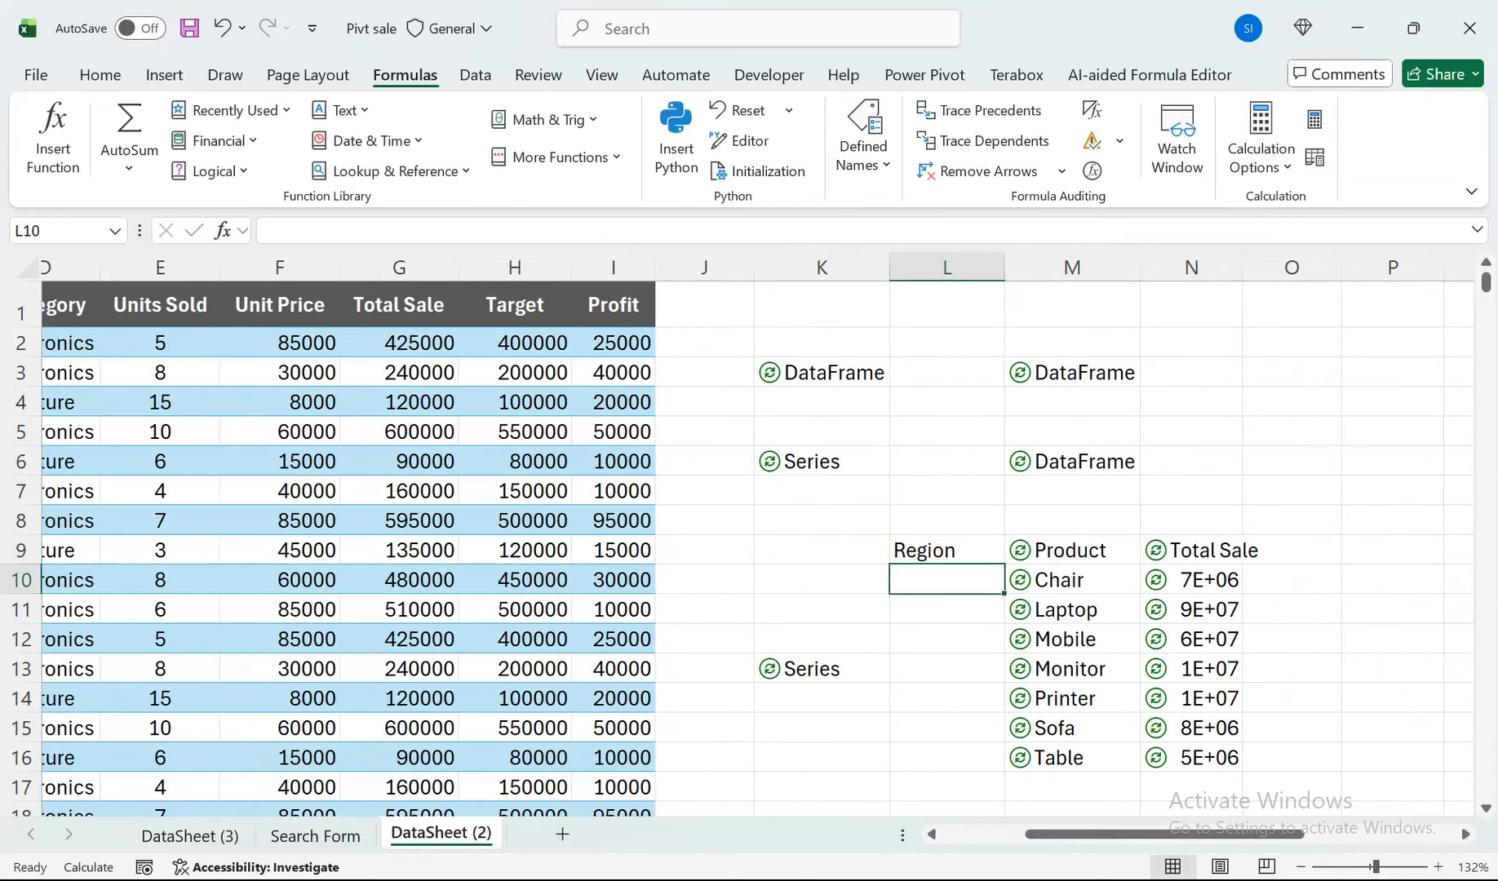
Replace the grouping field in L9 with Salesperson and review the Python formula in M9.
{"action": "left_click", "coordinate": [947, 551]}
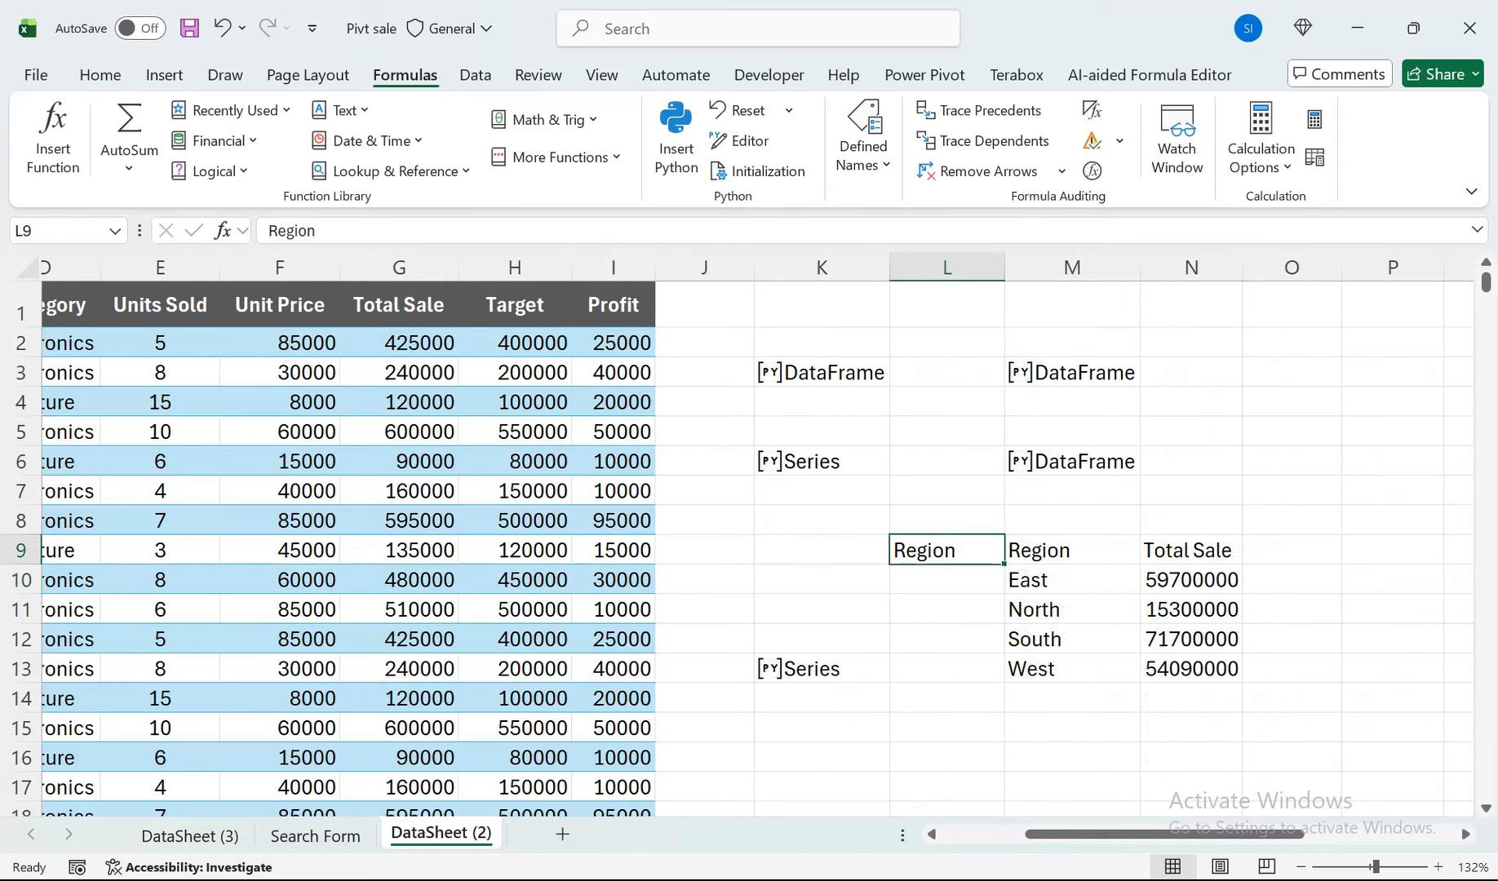
{"action": "key", "text": "Delete"}
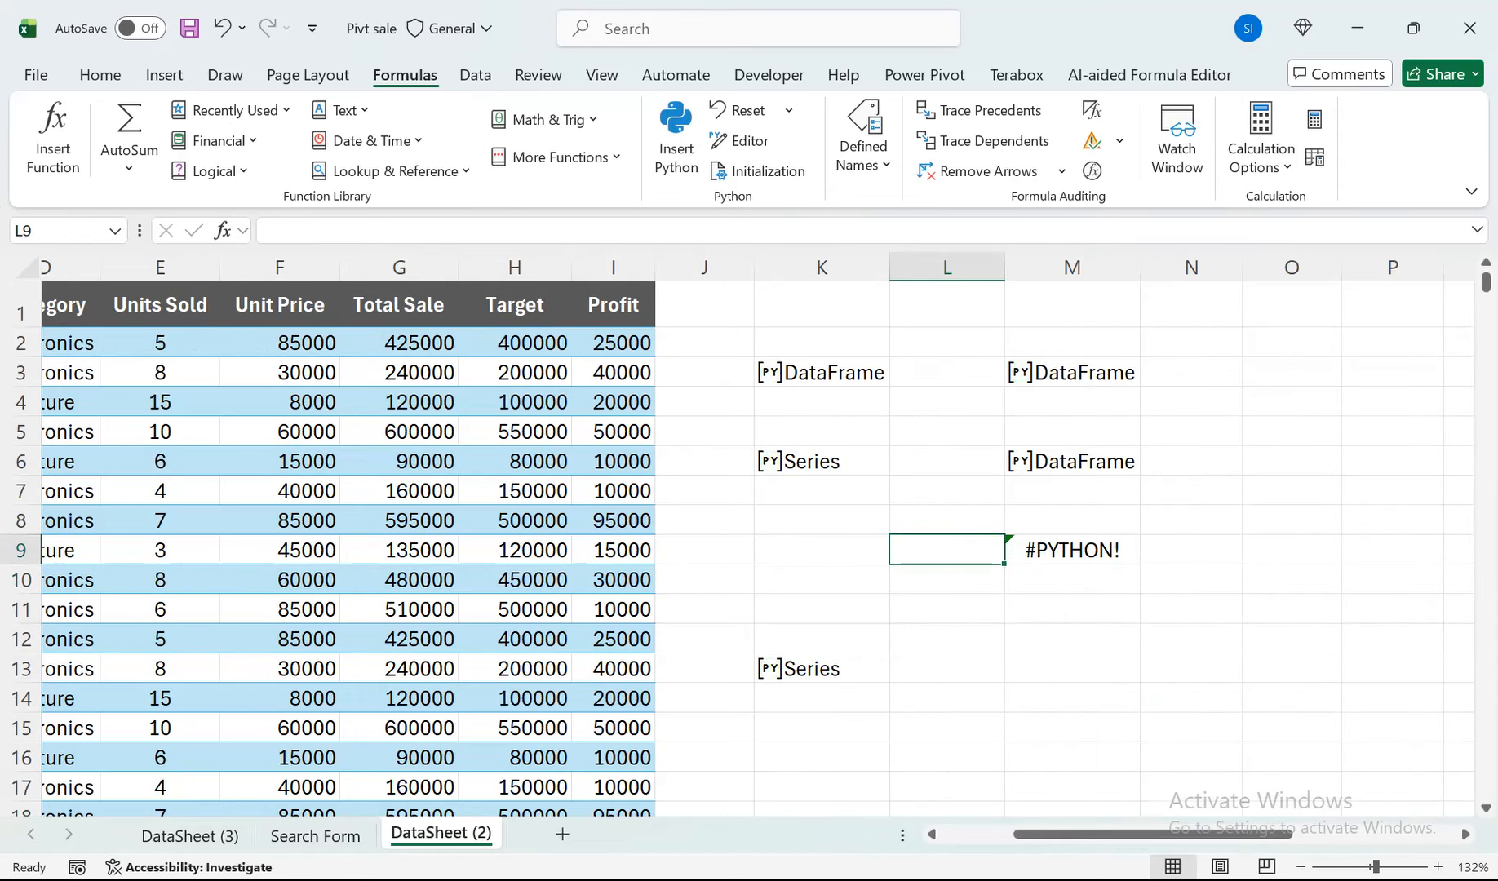
{"action": "type", "text": "Sale"}
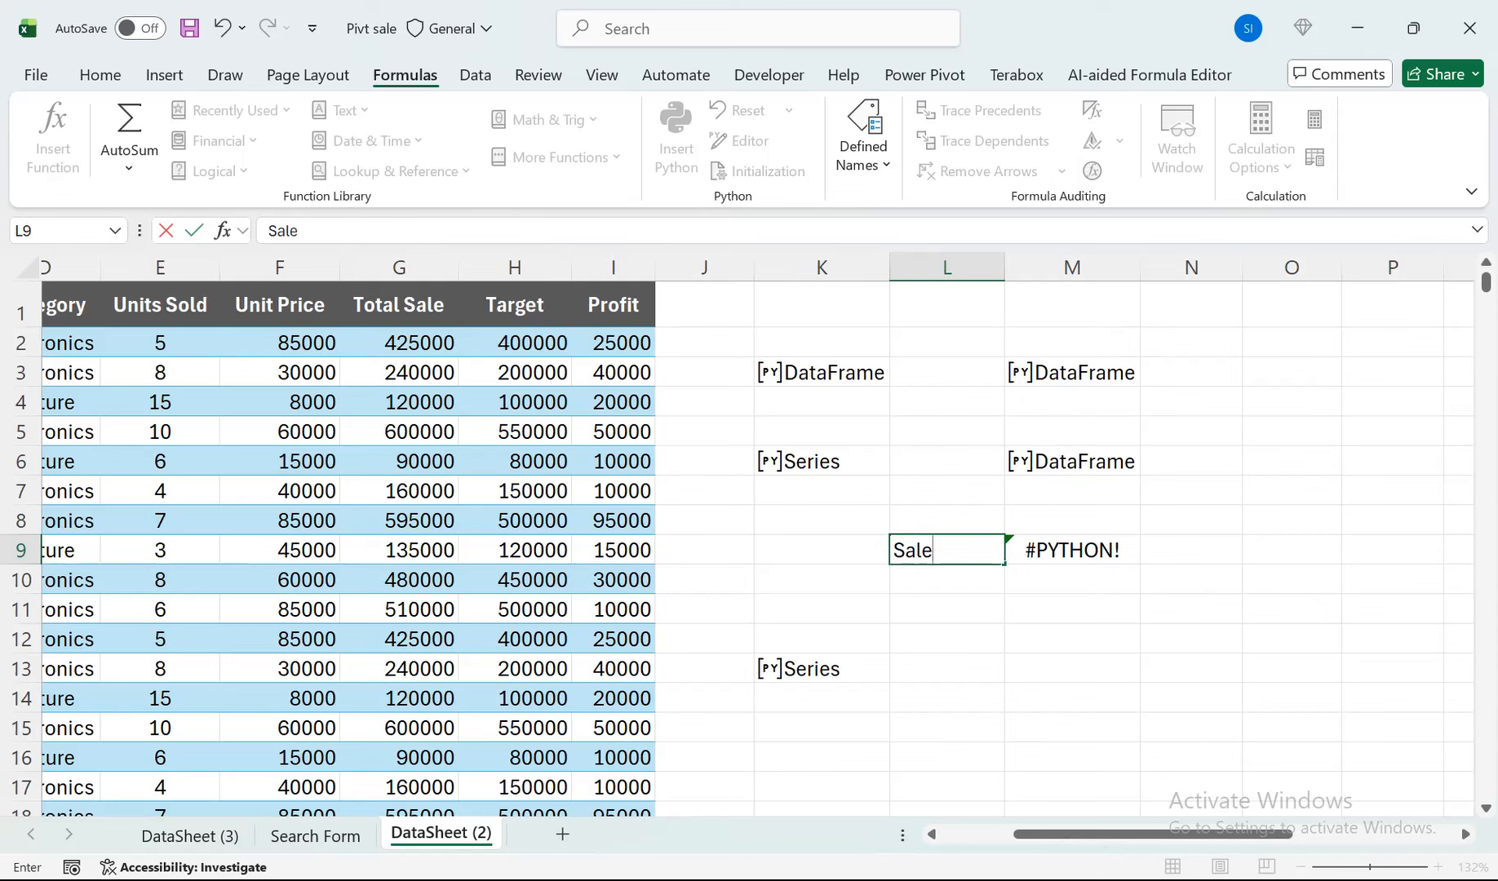
{"action": "type", "text": "sperson"}
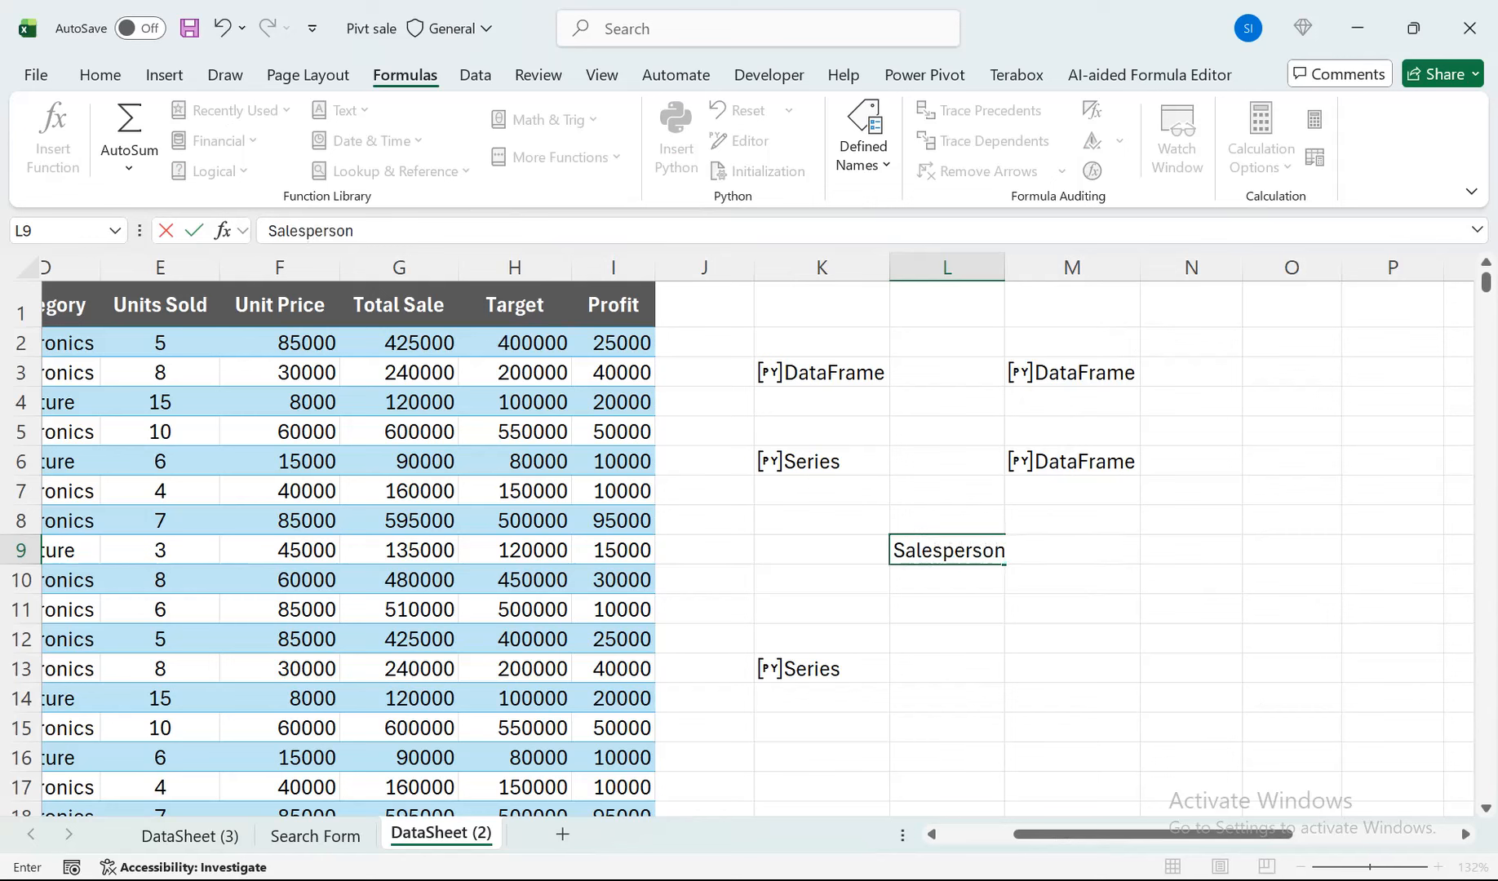
{"action": "key", "text": "Return"}
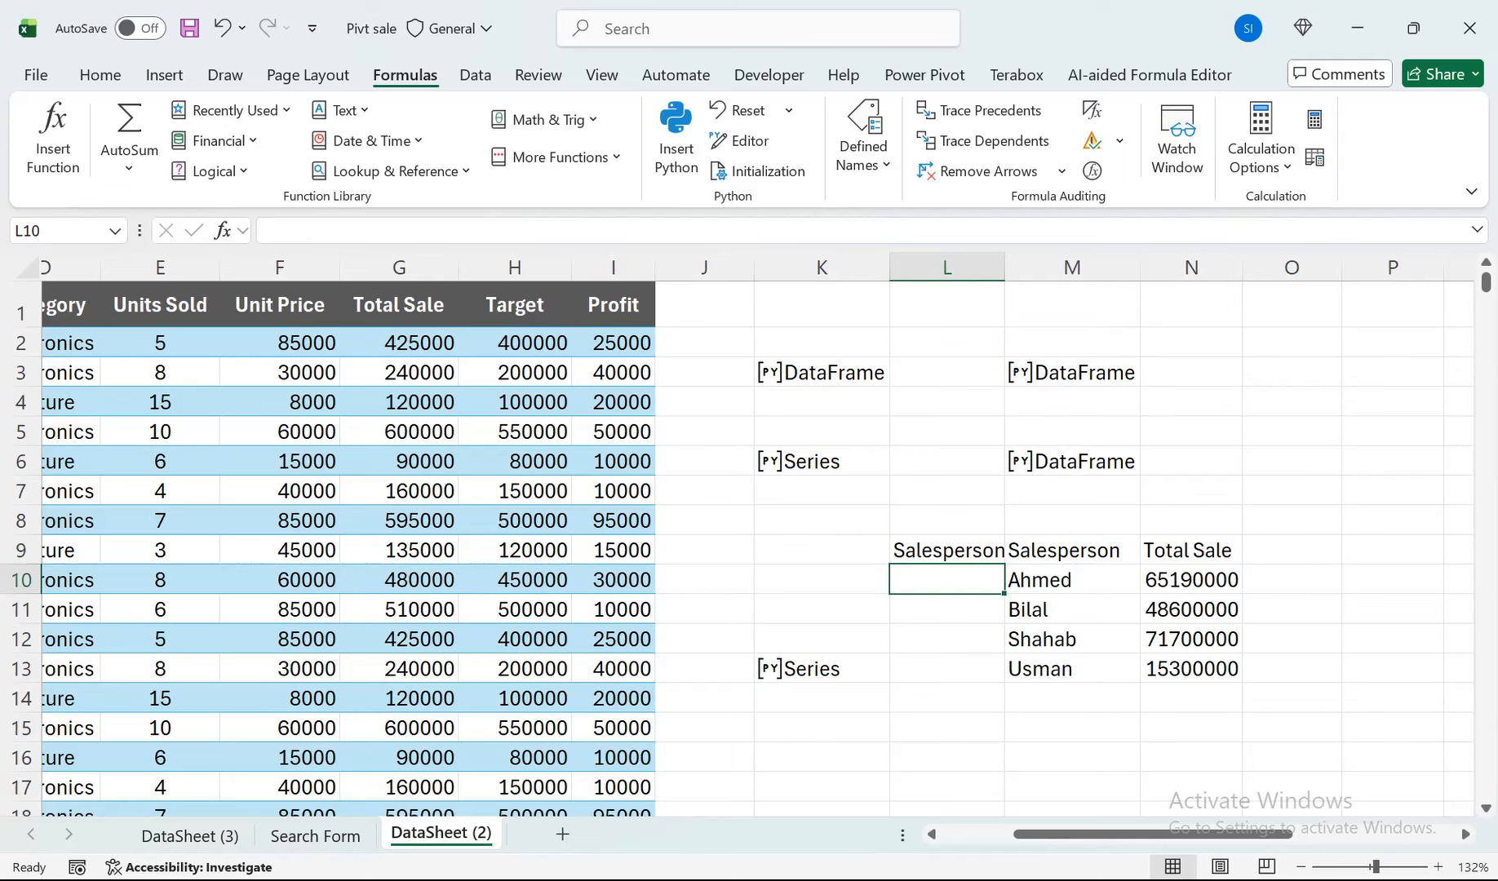
{"action": "double_click", "coordinate": [1070, 551]}
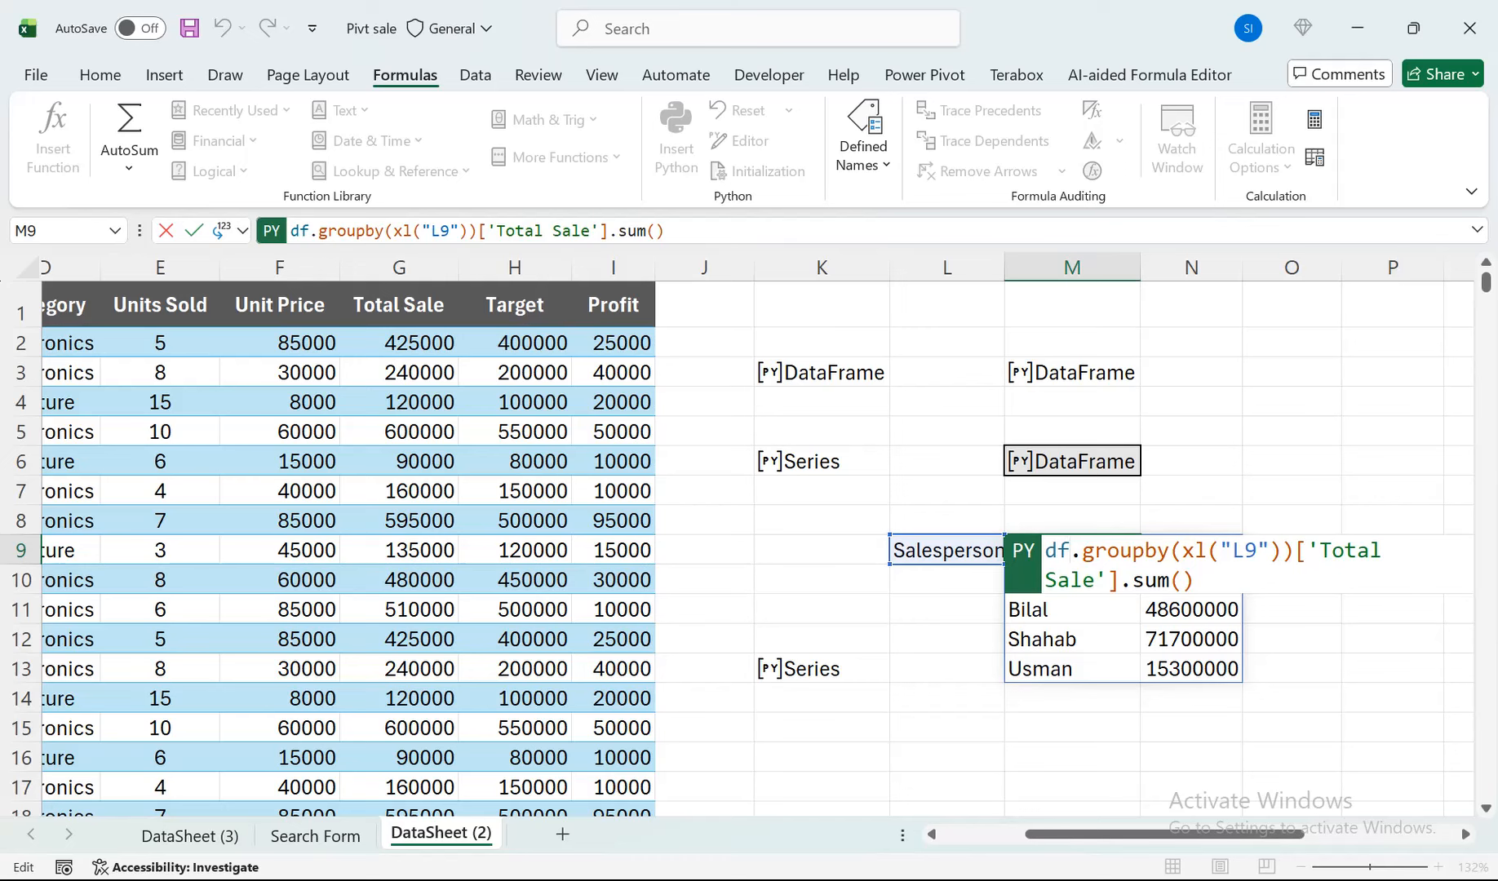
{"action": "key", "text": "ctrl+Return"}
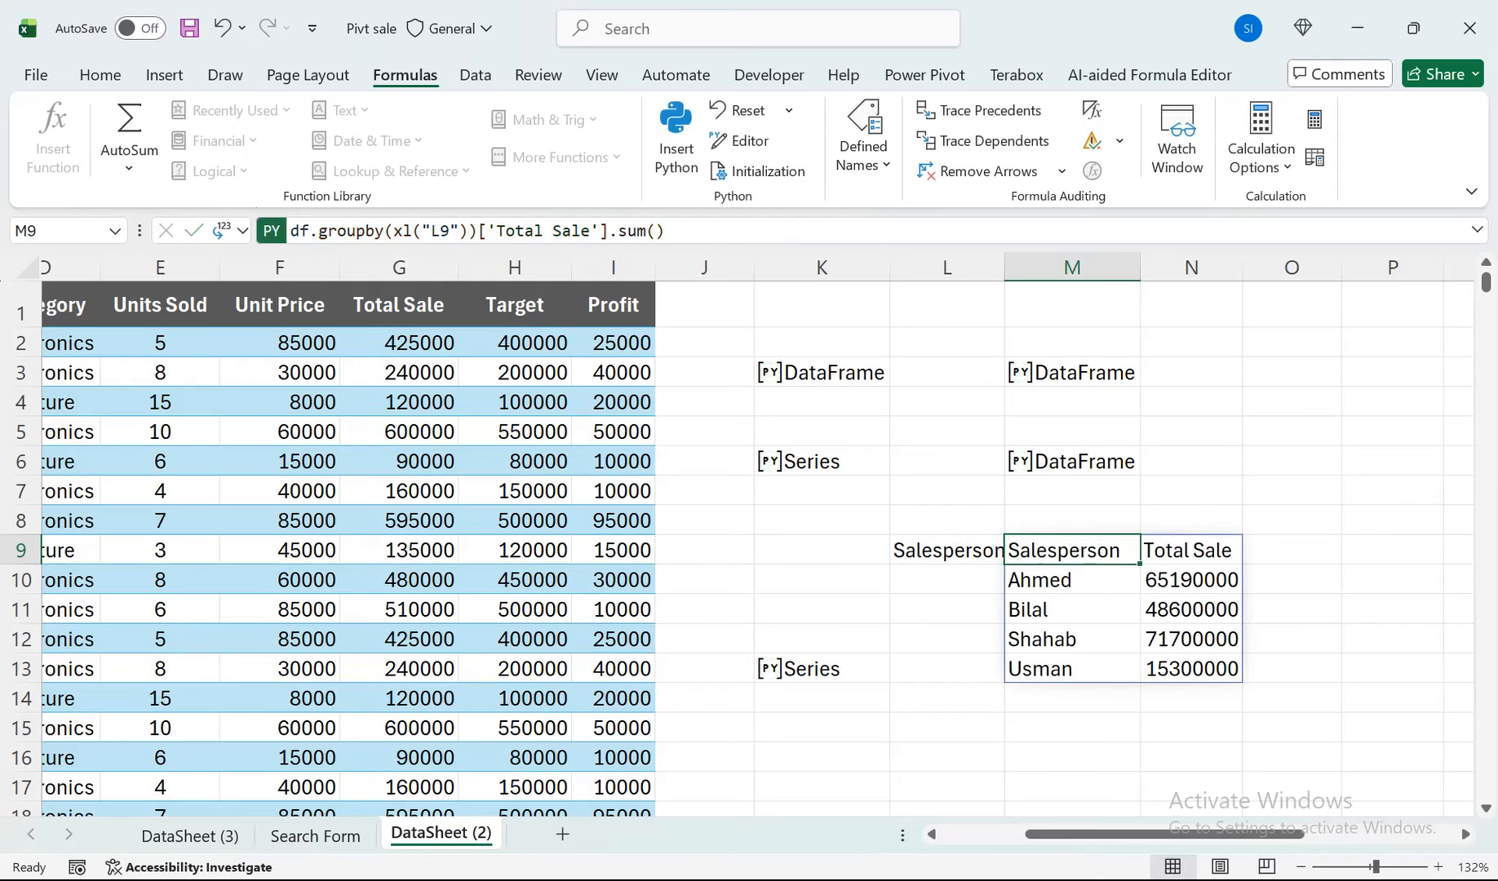
{"action": "left_click_drag", "start_coordinate": [1122, 835], "coordinate": [1034, 835]}
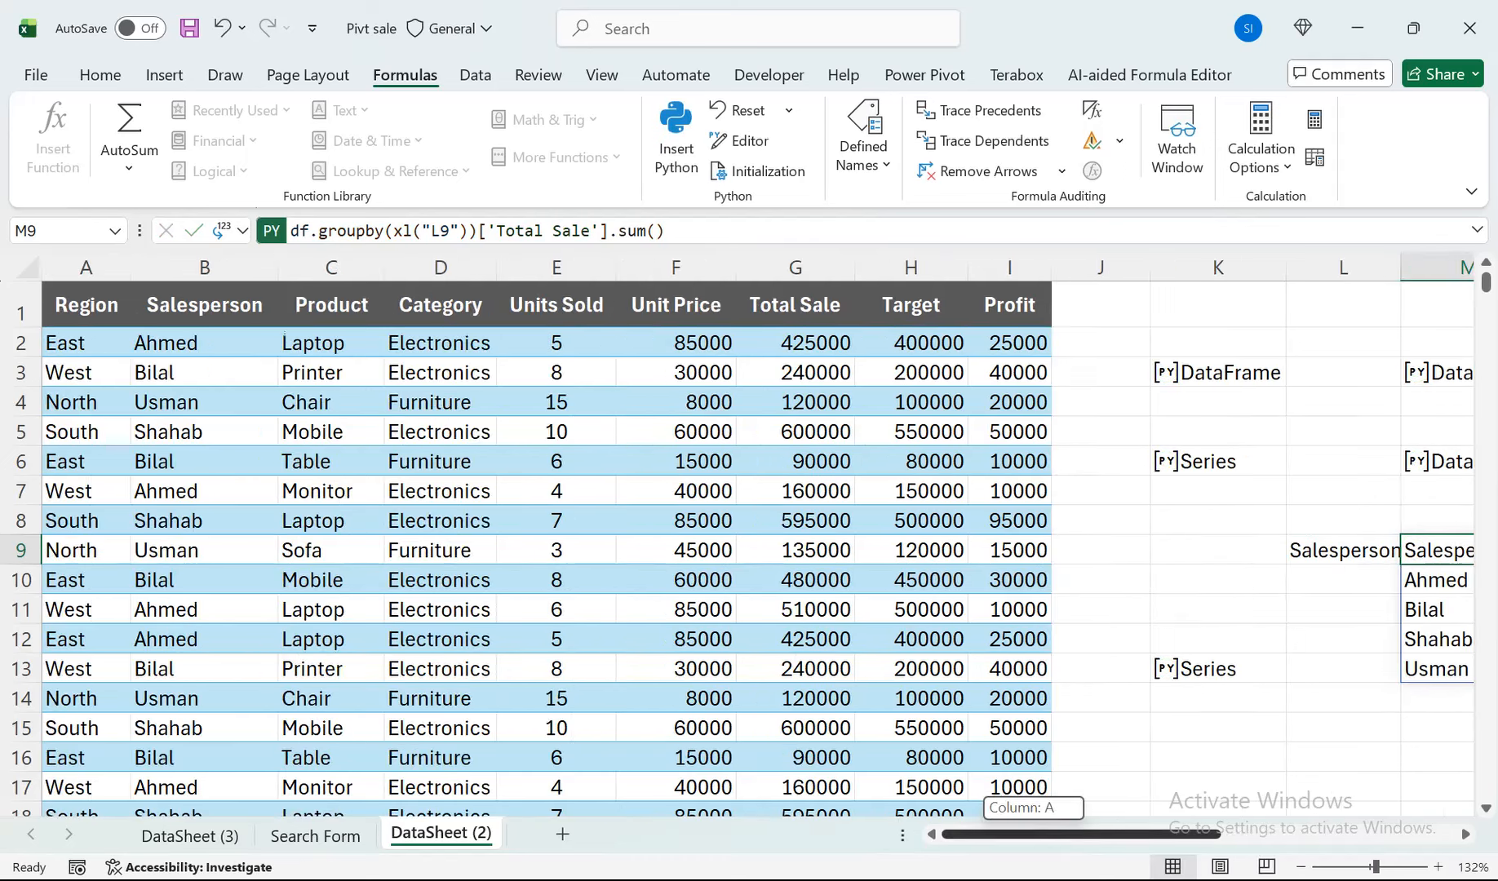
{"action": "left_click", "coordinate": [675, 668]}
{"action": "key", "text": "ctrl+z"}
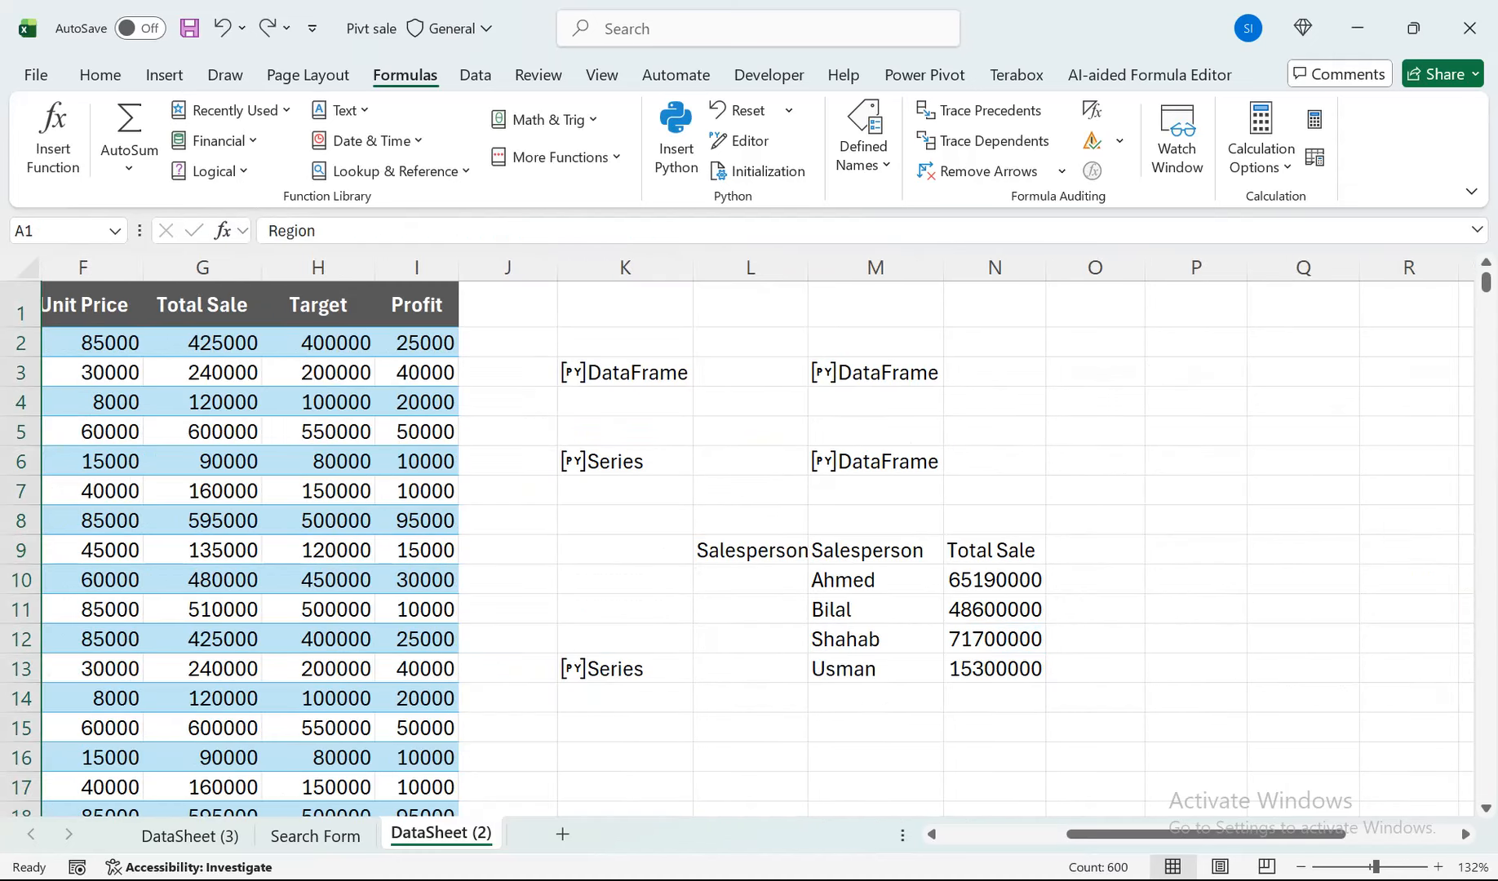
{"action": "left_click_drag", "start_coordinate": [417, 402], "coordinate": [34, 545]}
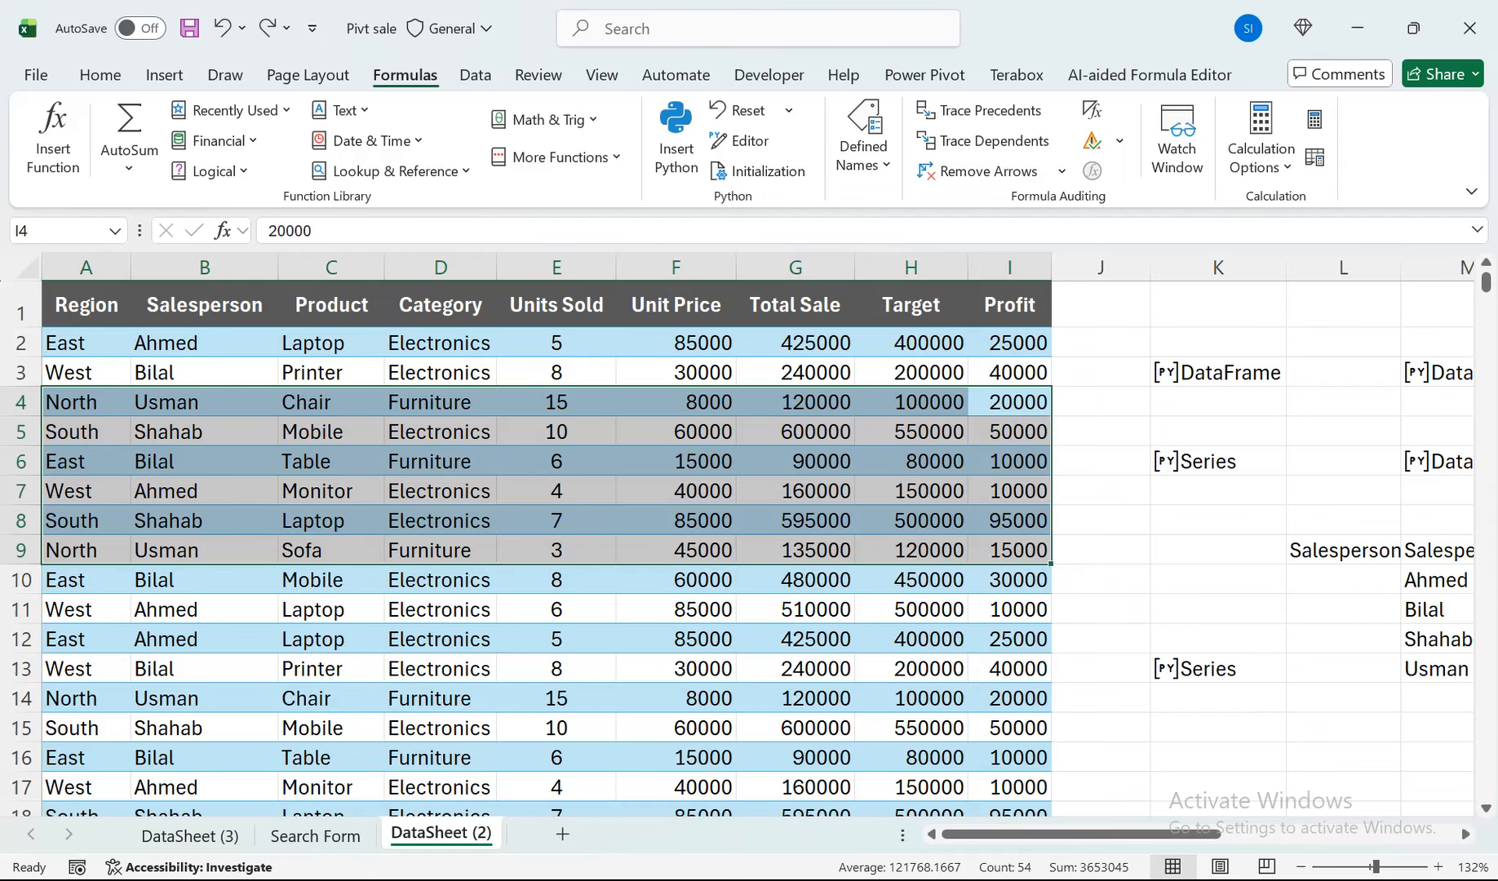
Create a copy of the DataSheet (2) sheet in a new workbook.
{"action": "right_click", "coordinate": [426, 834]}
{"action": "left_click", "coordinate": [470, 571]}
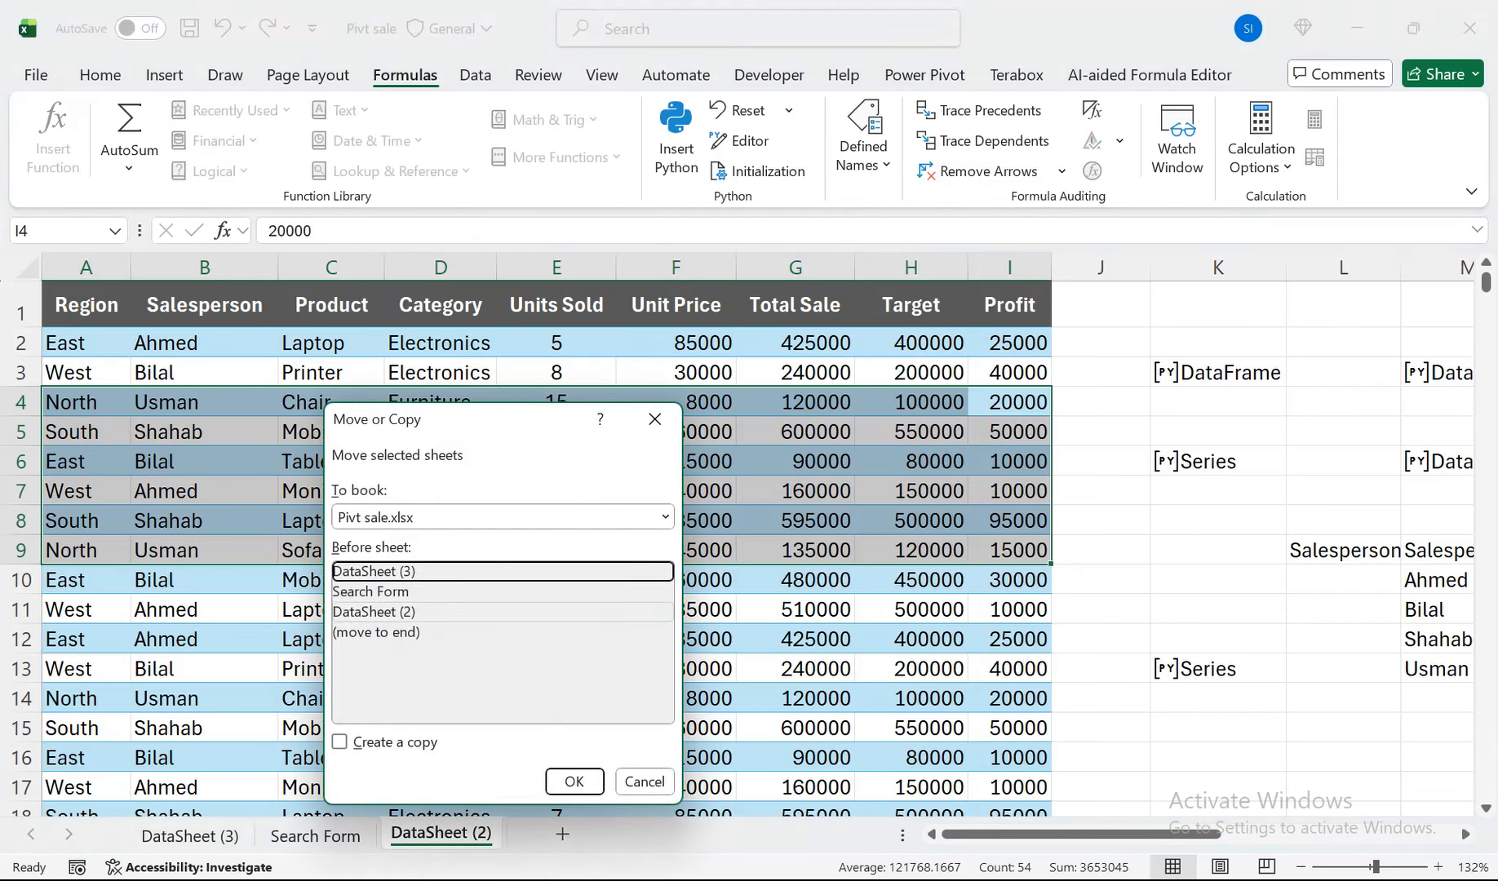
{"action": "left_click", "coordinate": [339, 741]}
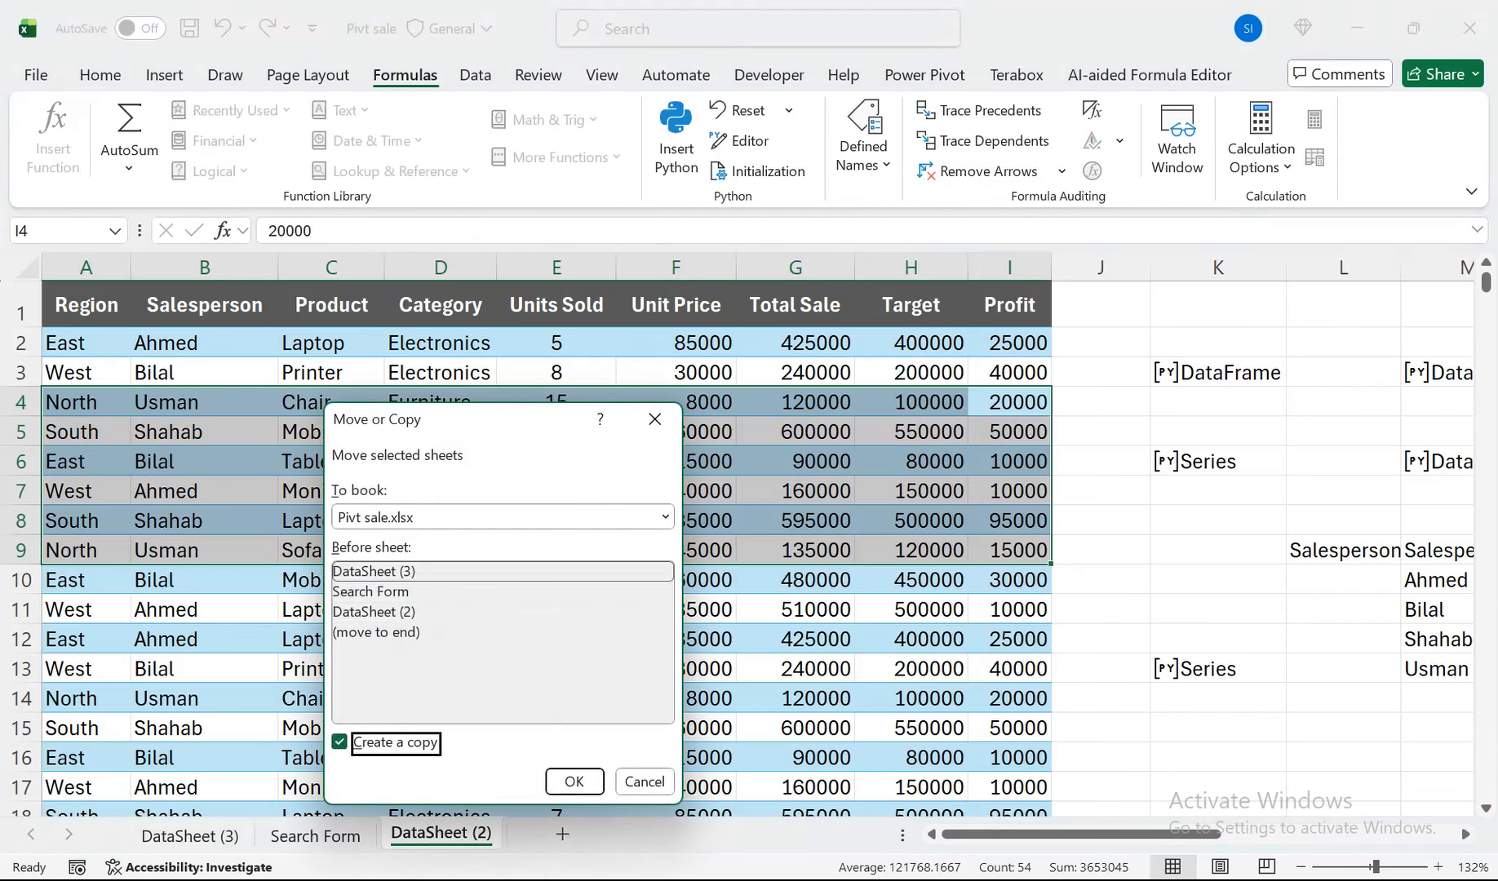
{"action": "left_click", "coordinate": [665, 516]}
{"action": "left_click", "coordinate": [375, 538]}
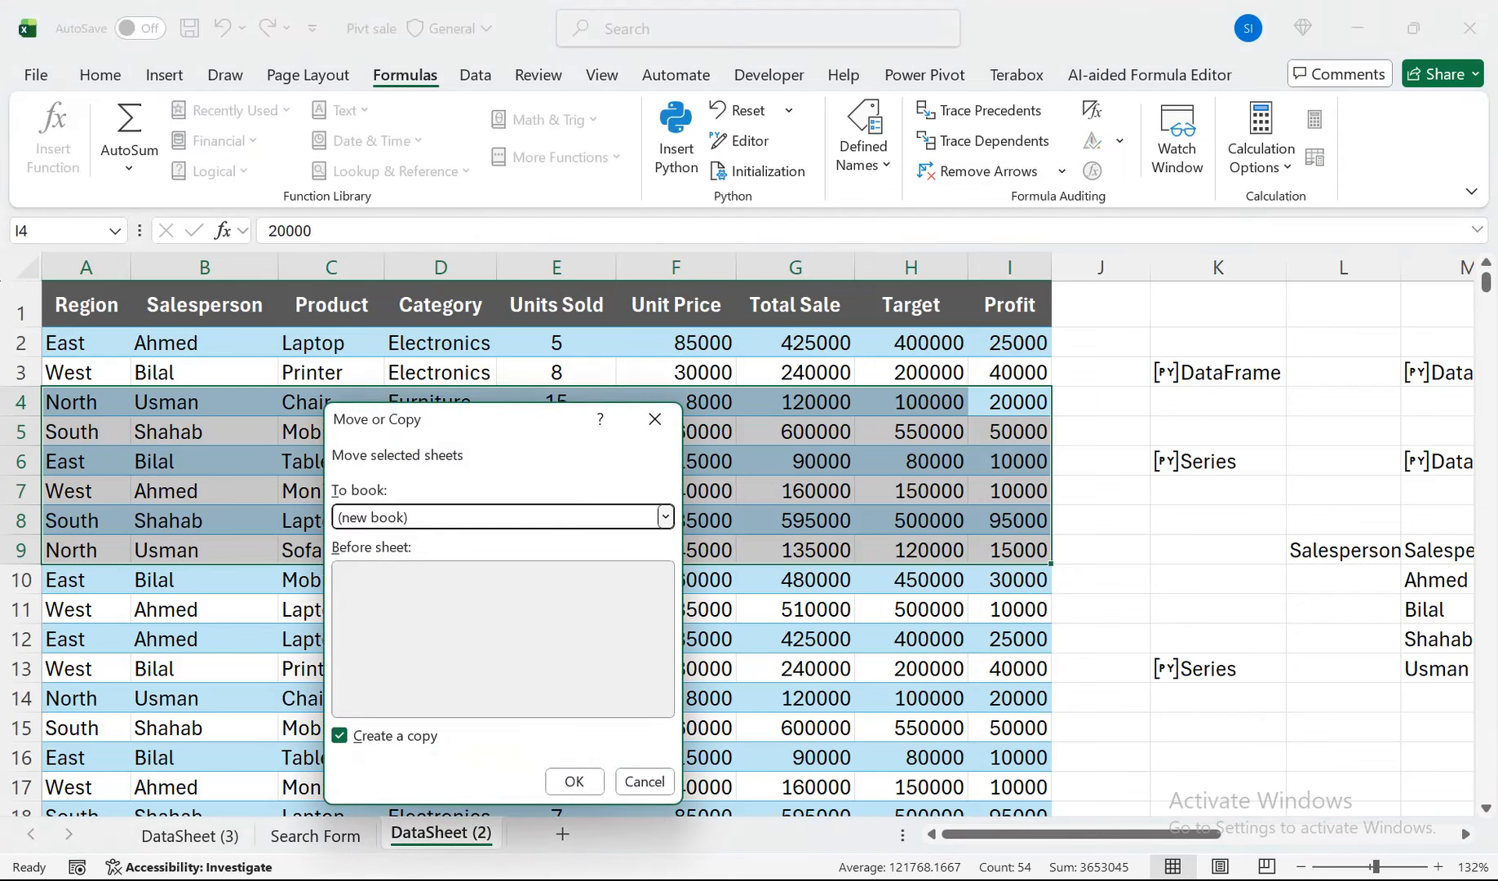
{"action": "left_click", "coordinate": [574, 780]}
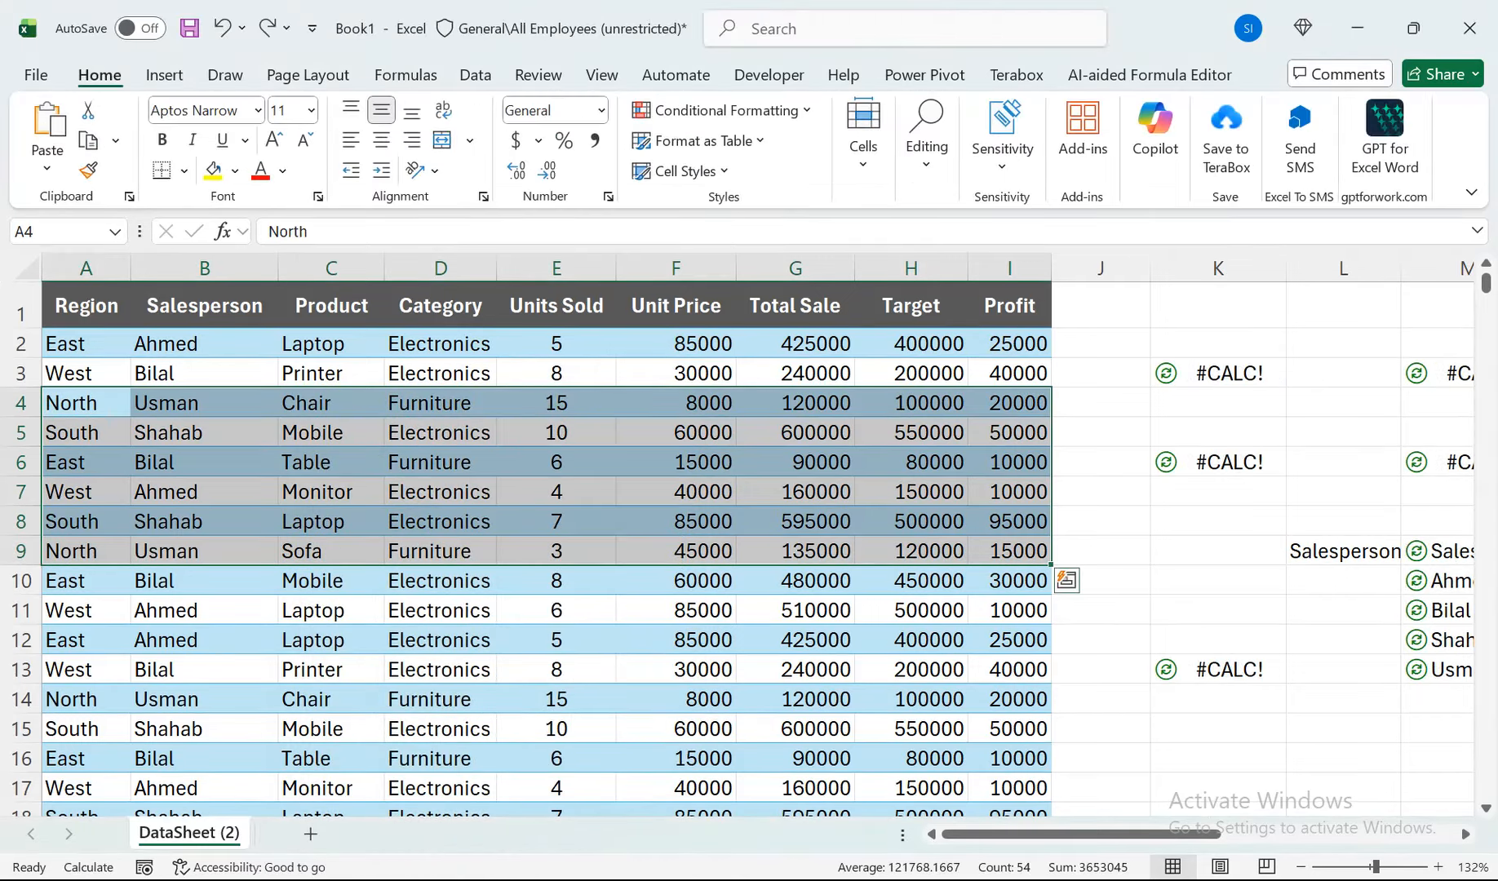
Clear the Python results from columns J through N of the copied sheet.
{"action": "left_click_drag", "start_coordinate": [1101, 268], "coordinate": [1257, 268]}
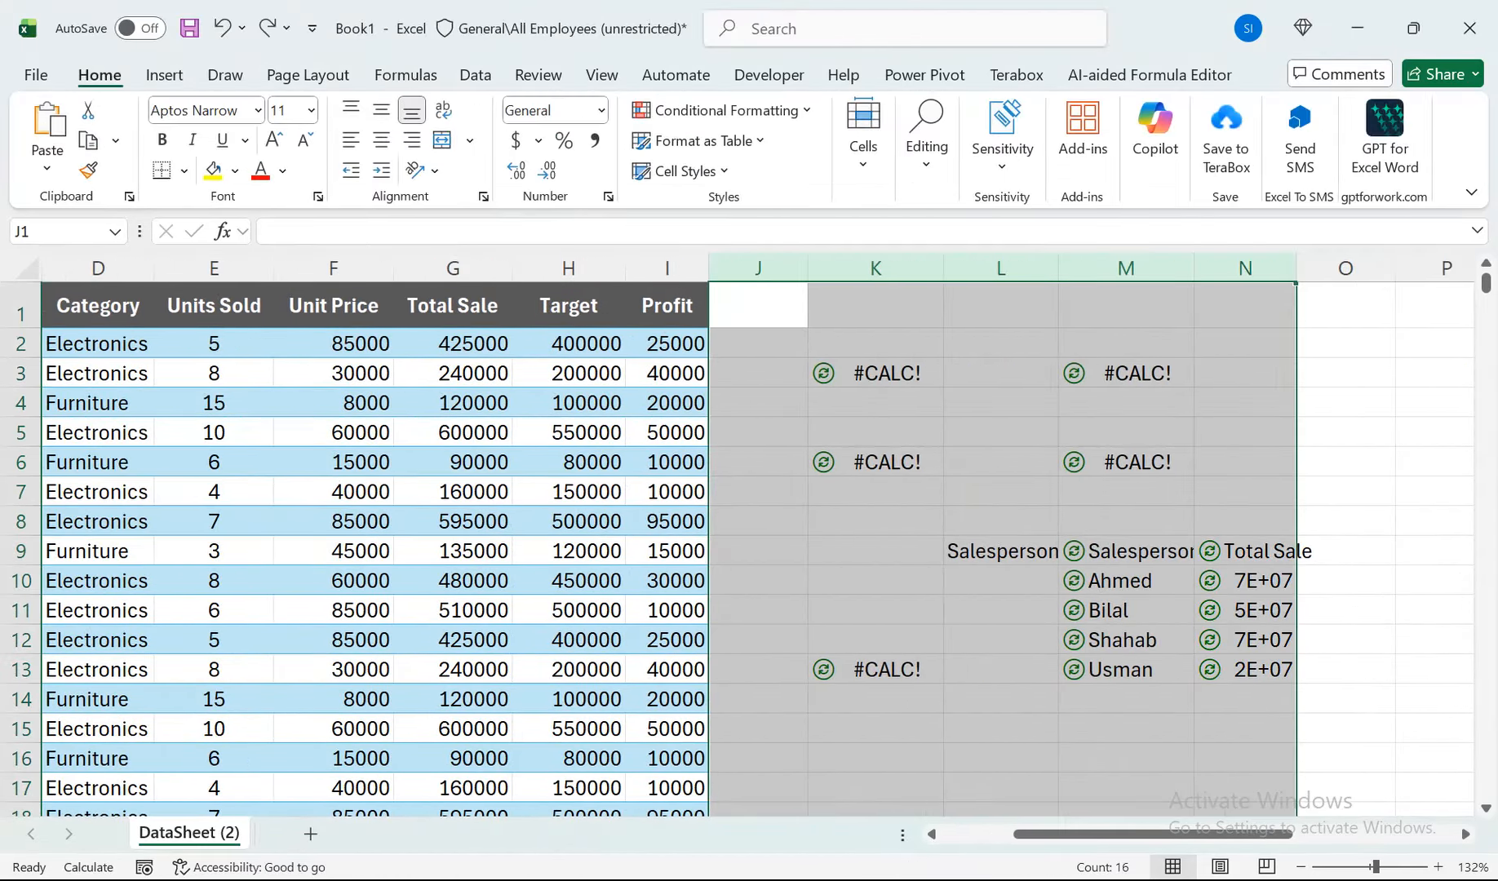
{"action": "key", "text": "Delete"}
{"action": "left_click_drag", "start_coordinate": [489, 433], "coordinate": [45, 433]}
Insert a Date column before Region, with a header styled like the others and 2025 dates below it.
{"action": "right_click", "coordinate": [85, 268]}
{"action": "left_click", "coordinate": [149, 496]}
{"action": "left_click", "coordinate": [85, 314]}
{"action": "type", "text": "Date"}
{"action": "key", "text": "Tab"}
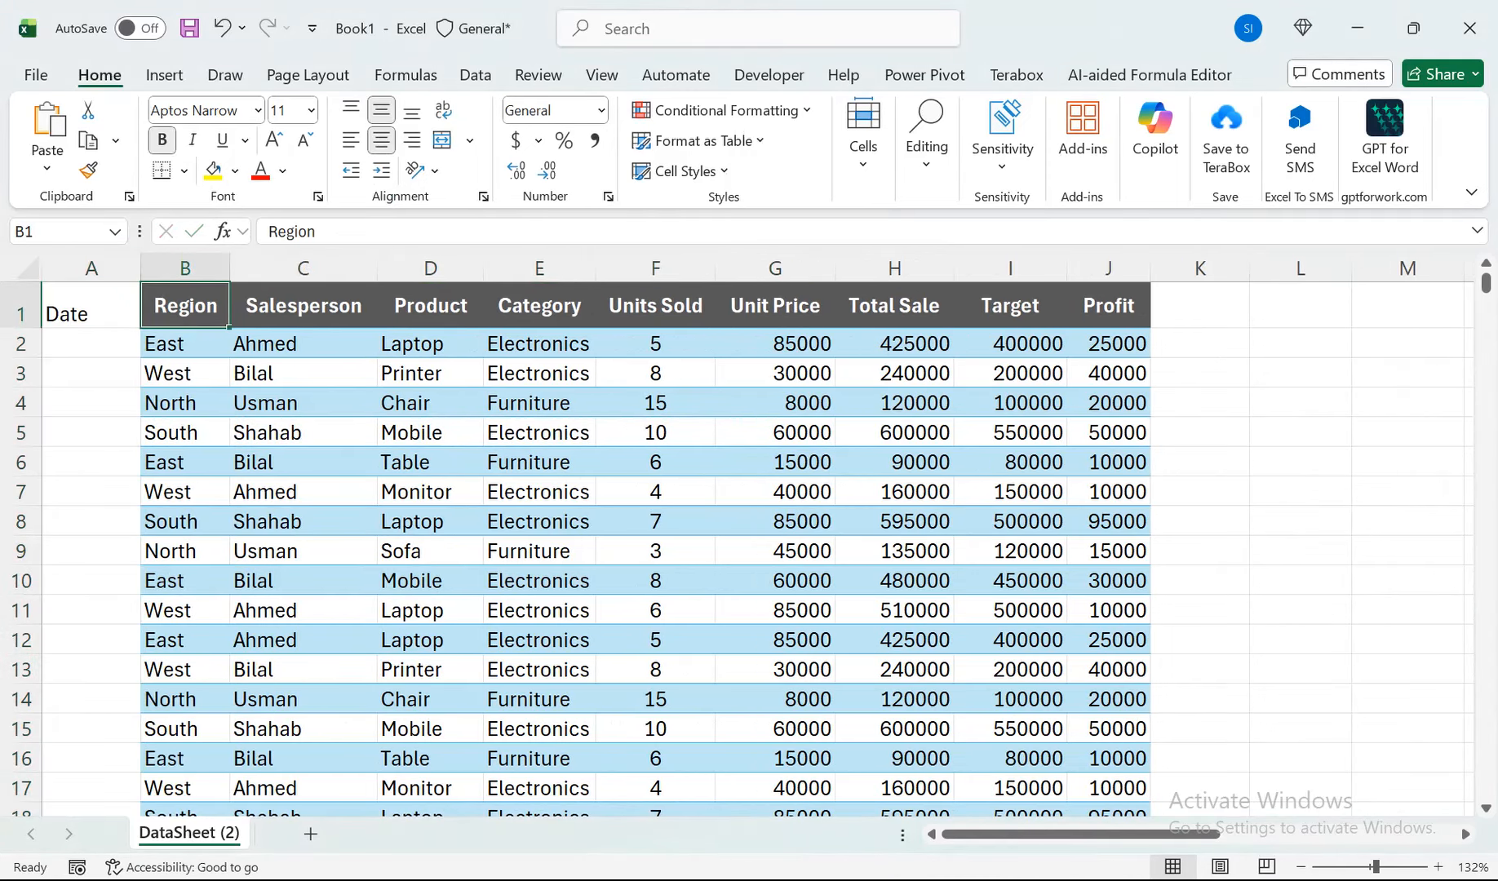
{"action": "left_click", "coordinate": [90, 306]}
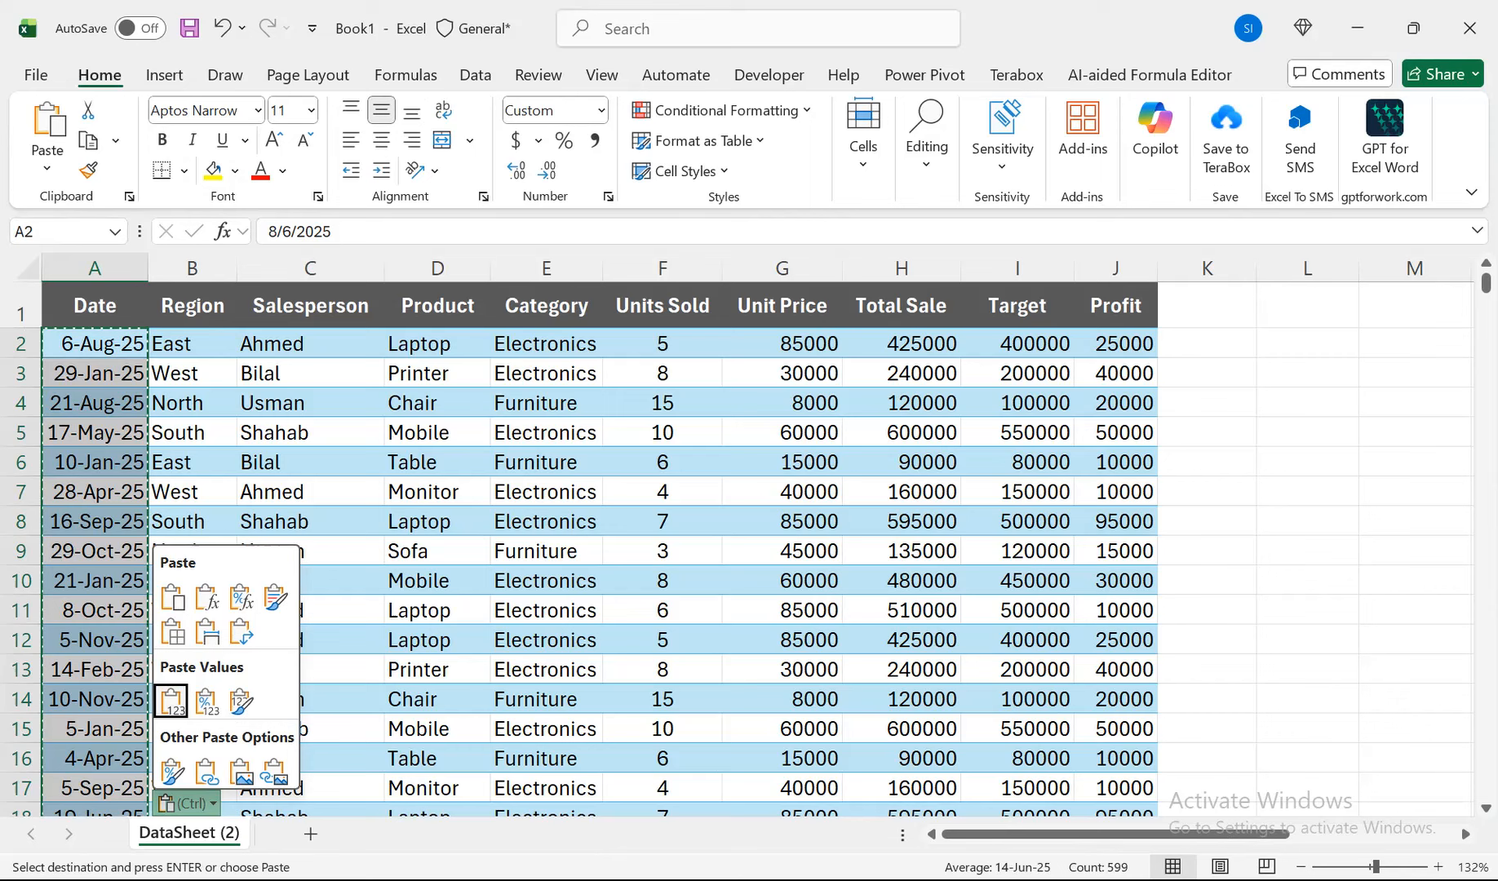
{"action": "key", "text": "Escape"}
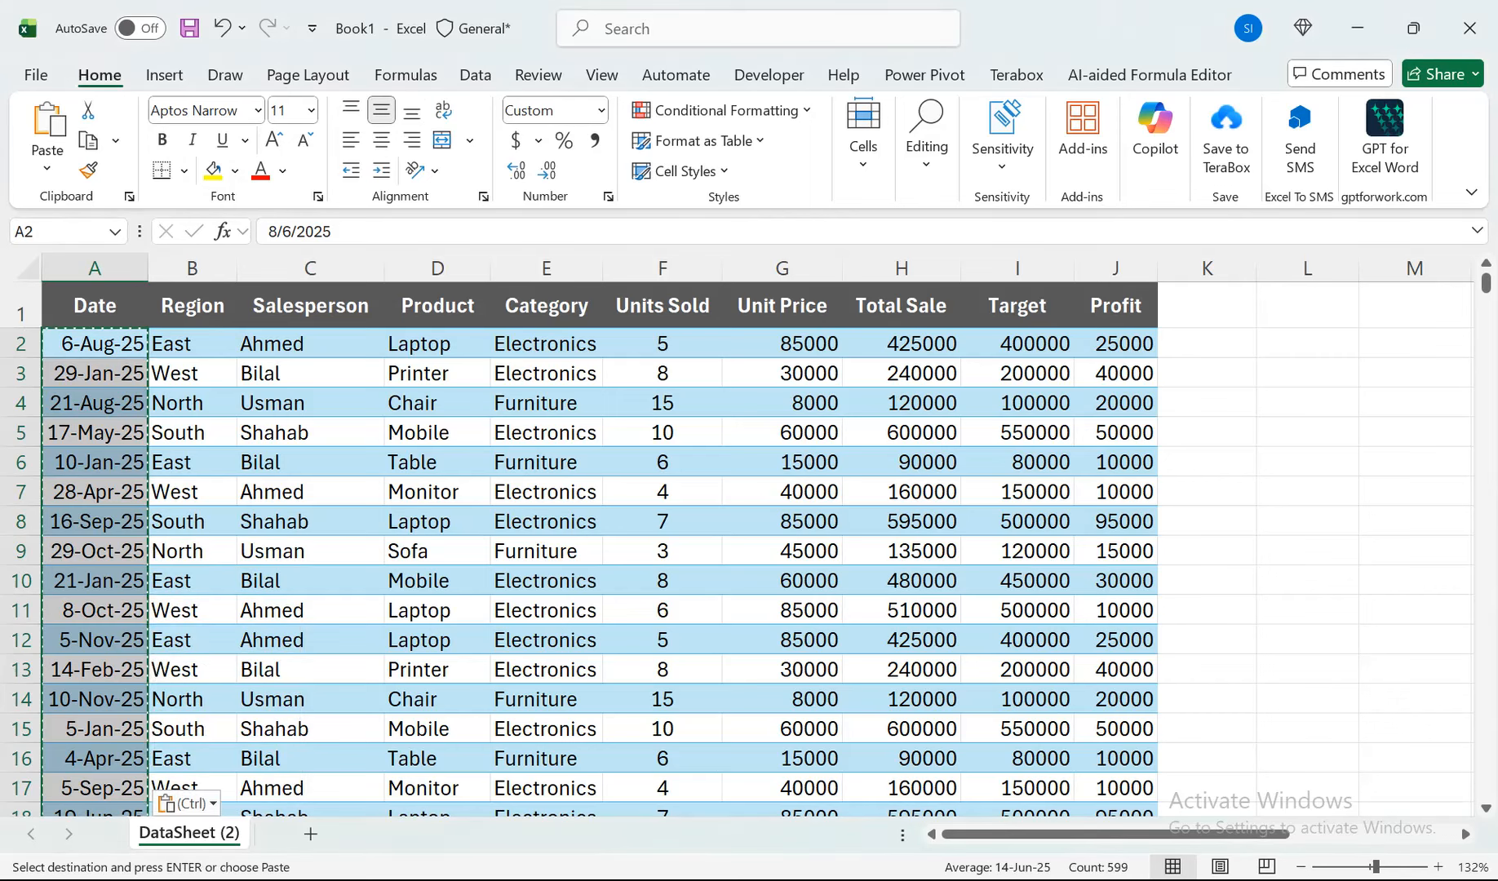
Create a Python DataFrame in L3 from the whole table with xl("A1:J600", headers=True).
{"action": "left_click_drag", "start_coordinate": [1116, 834], "coordinate": [1163, 834]}
{"action": "left_click", "coordinate": [1126, 373]}
{"action": "type", "text": "=py"}
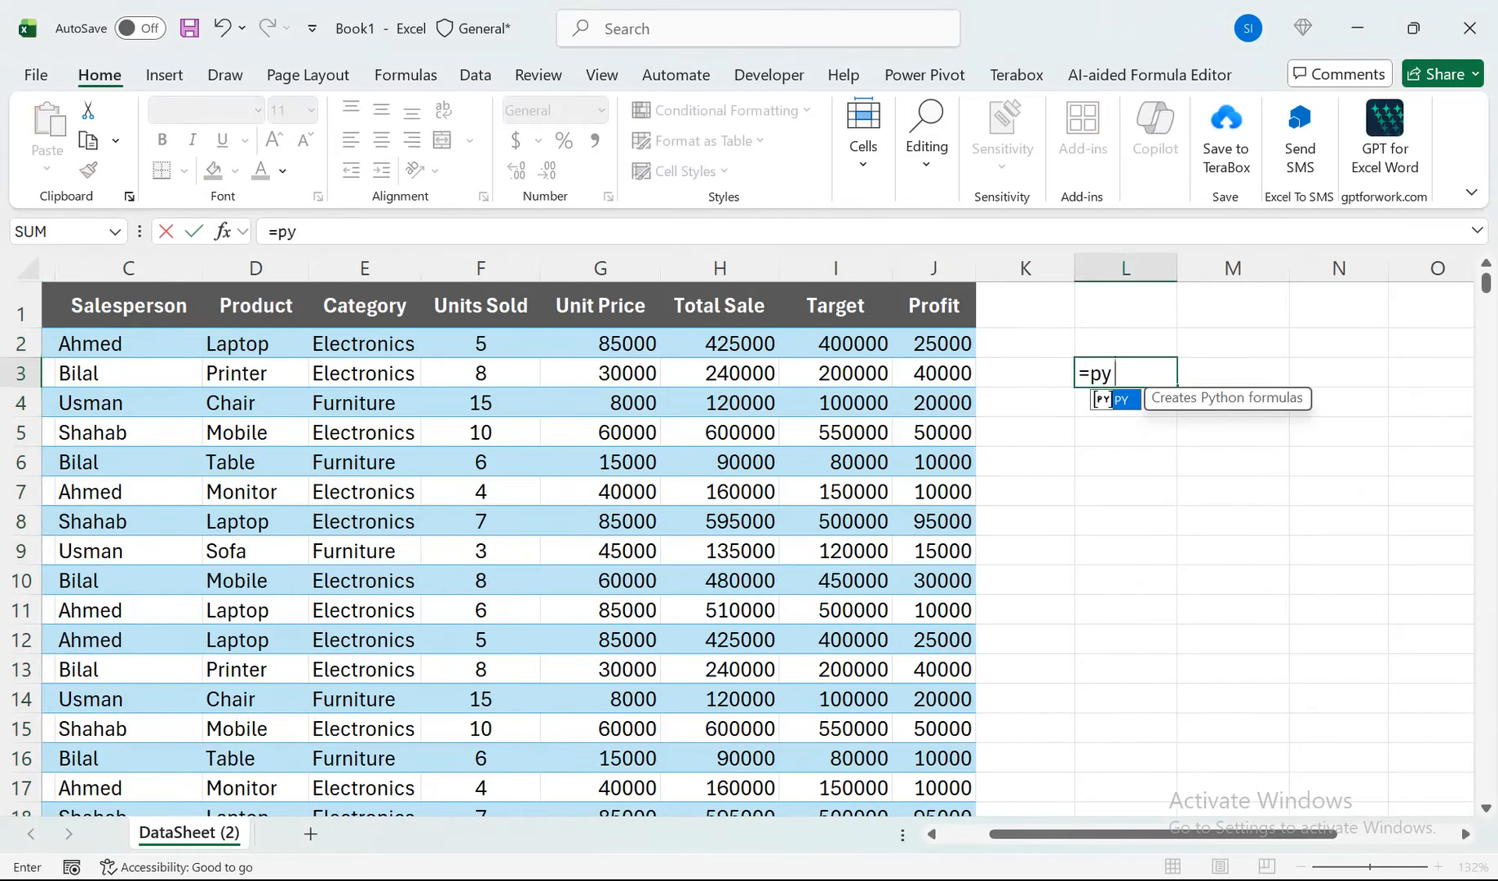
{"action": "key", "text": "Tab"}
{"action": "left_click", "coordinate": [934, 305]}
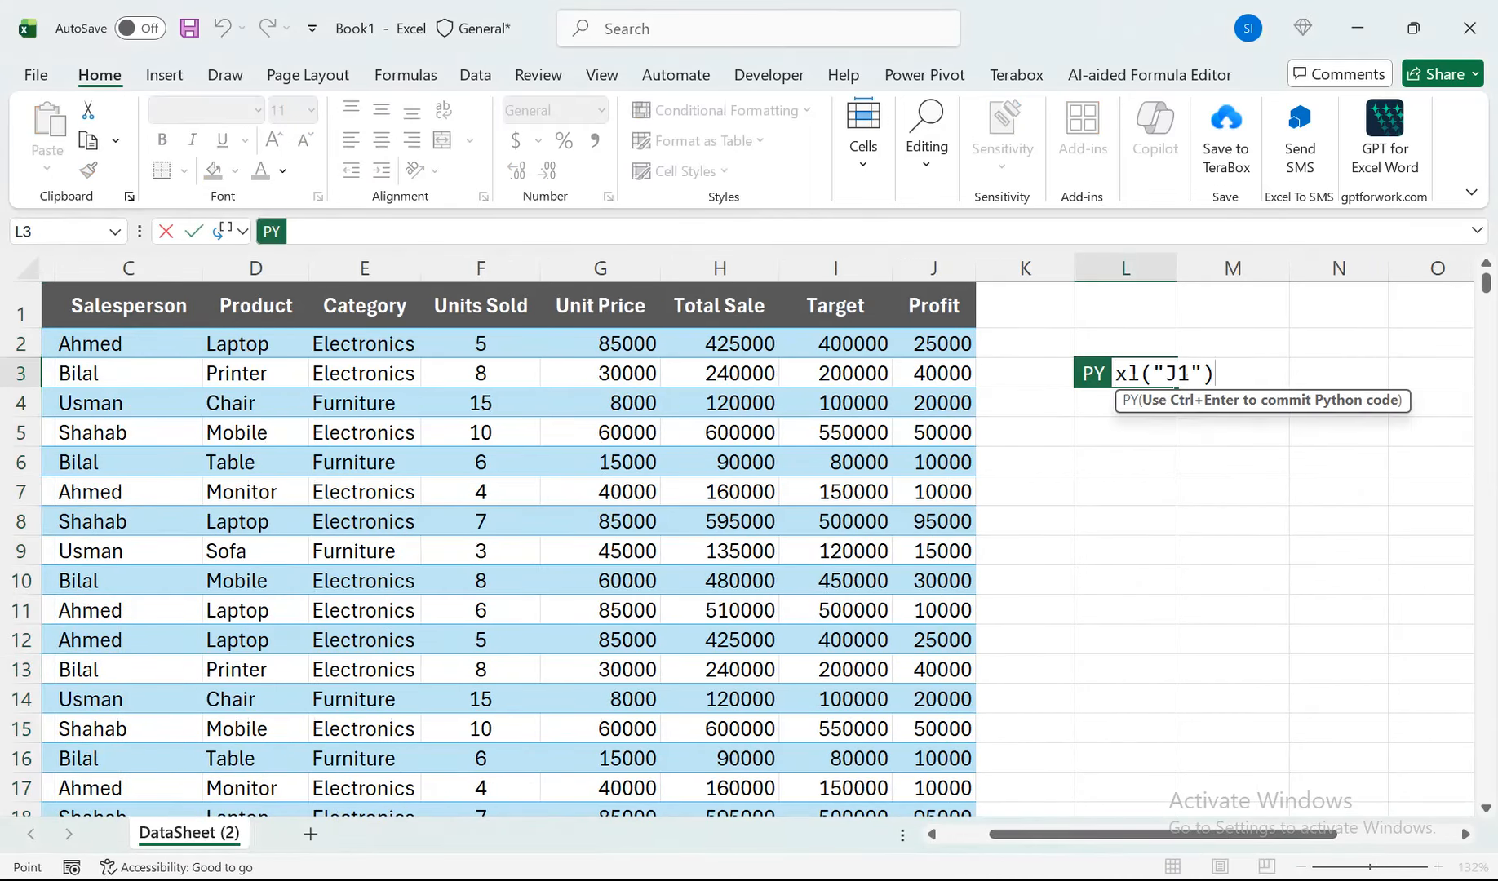
{"action": "key", "text": "ctrl+shift+Left"}
{"action": "key", "text": "ctrl+shift+Down"}
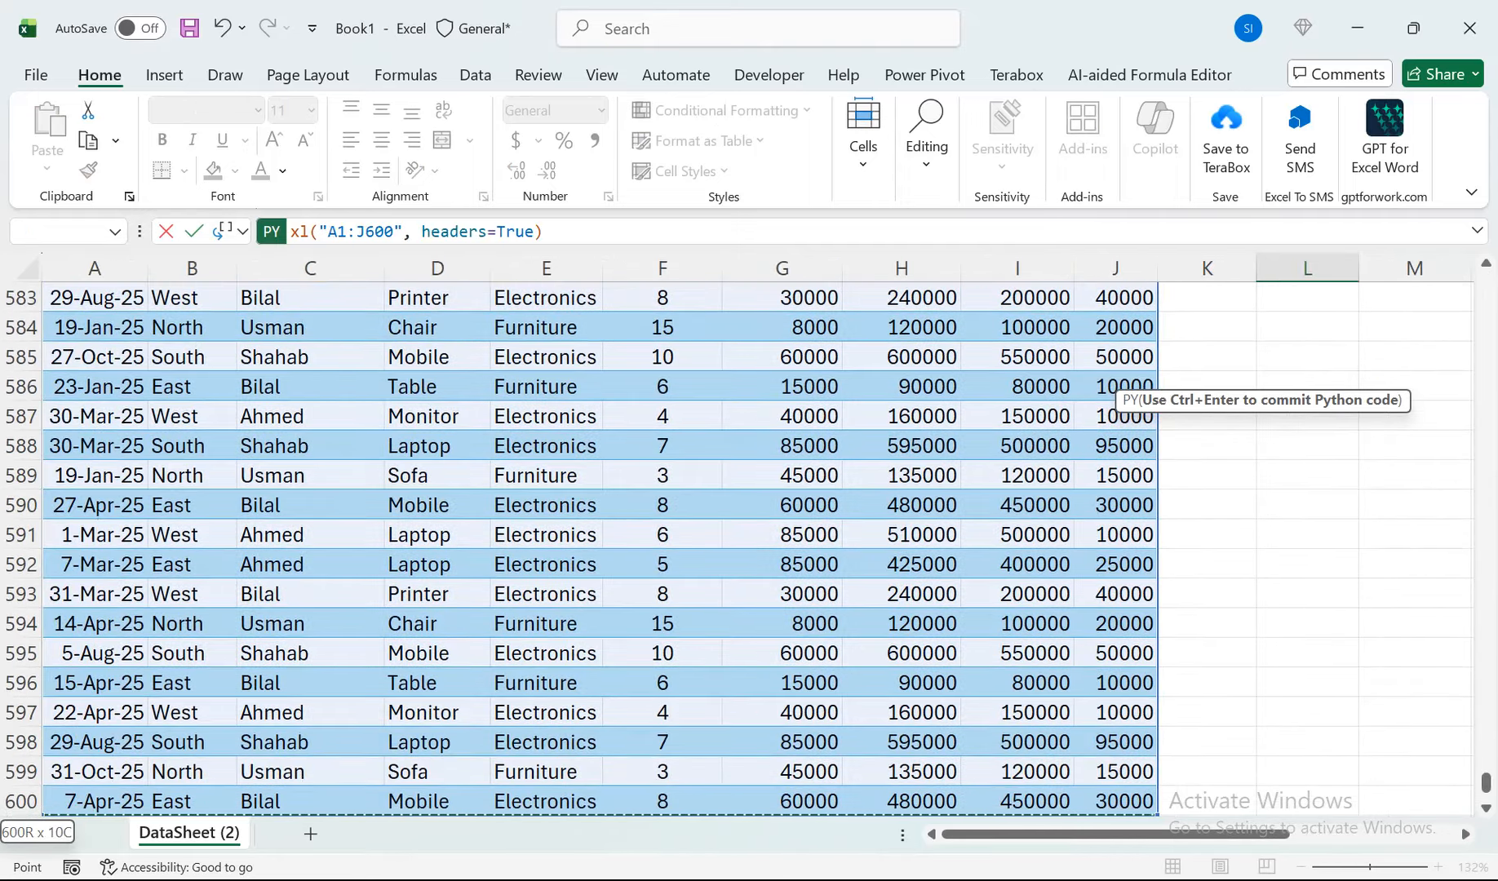
{"action": "key", "text": "ctrl+Return"}
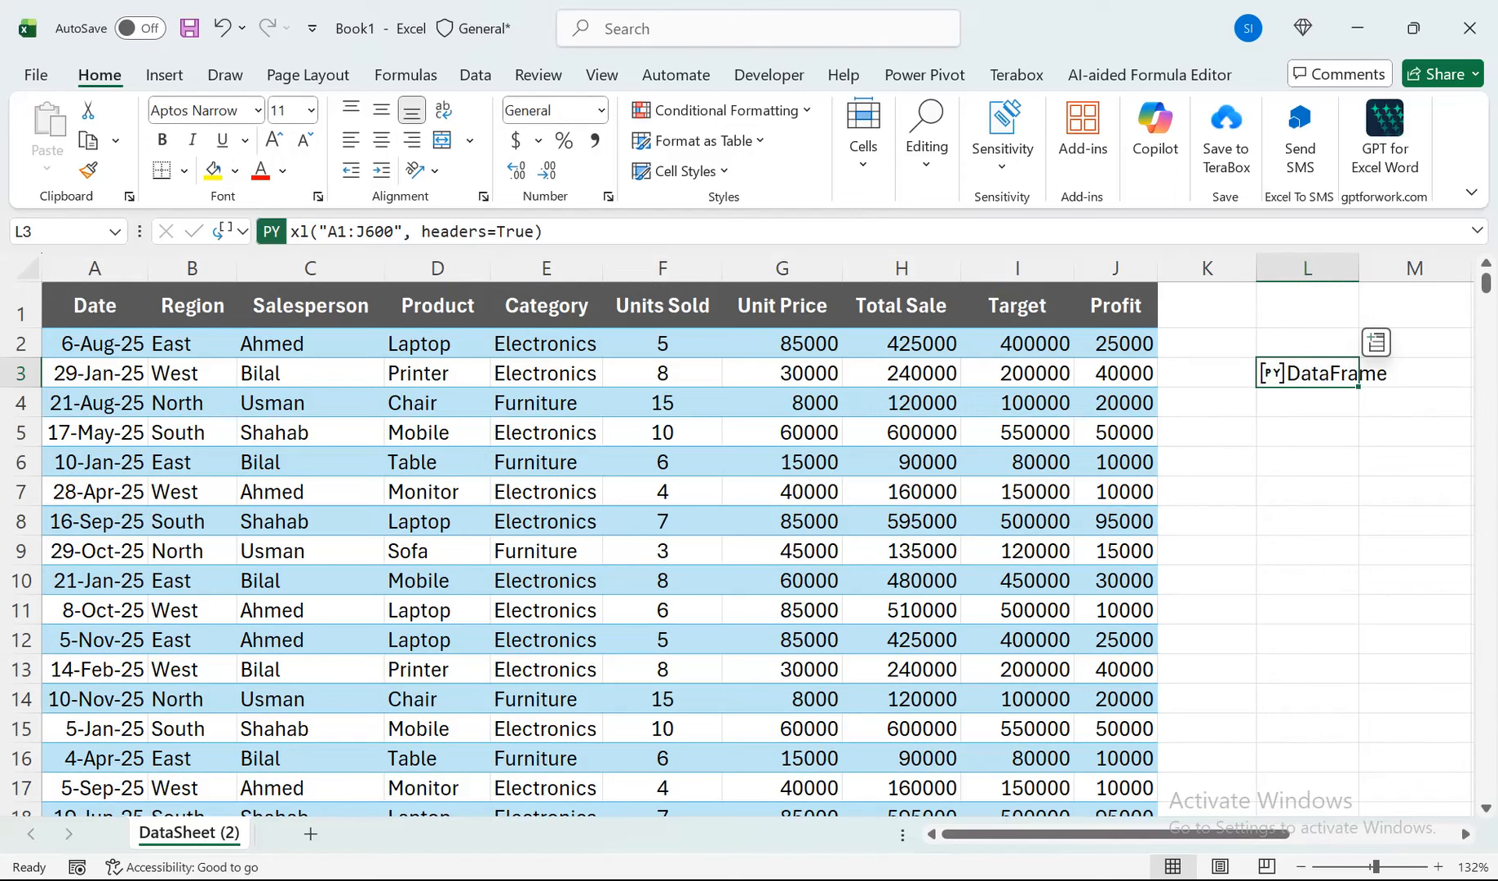
{"action": "left_click", "coordinate": [1370, 432]}
{"action": "left_click", "coordinate": [1112, 433]}
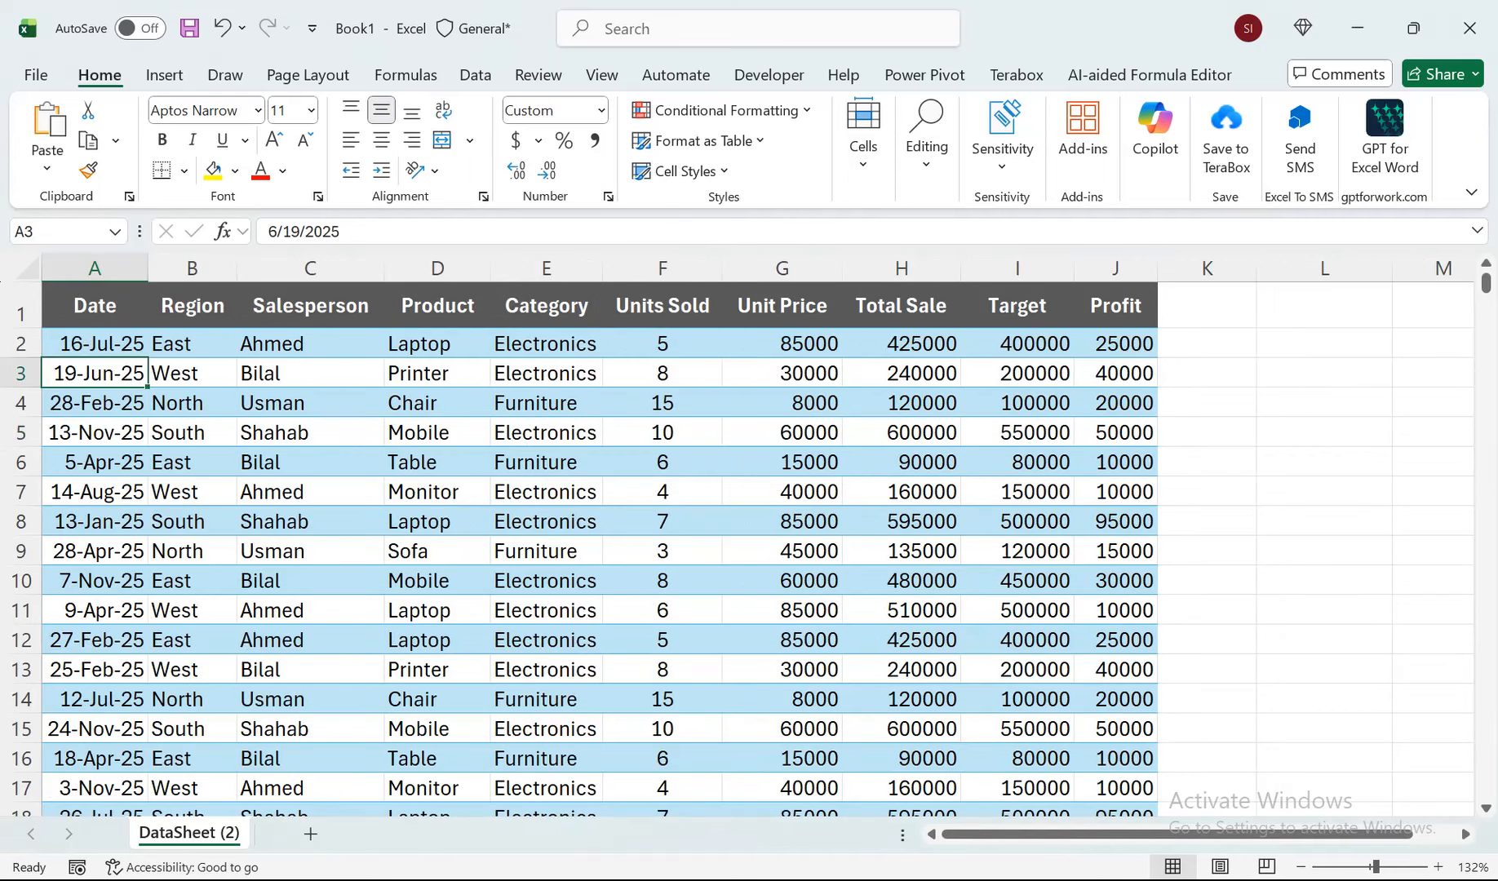
{"action": "left_click", "coordinate": [1324, 373]}
{"action": "type", "text": "="}
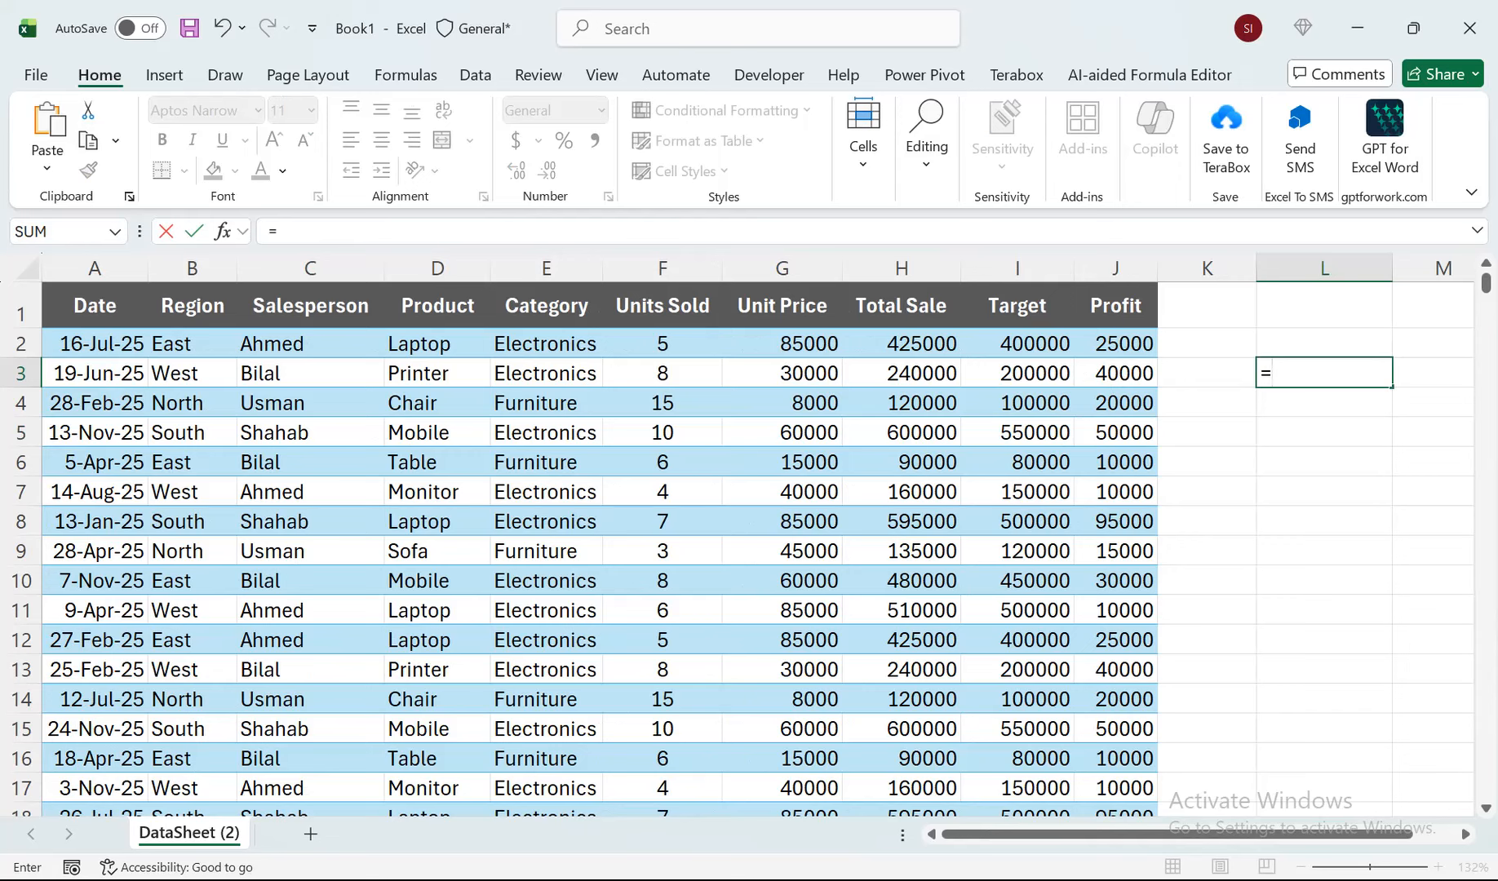
{"action": "key", "text": "BackSpace"}
{"action": "type", "text": "py"}
{"action": "key", "text": "Tab"}
{"action": "key", "text": "Left"}
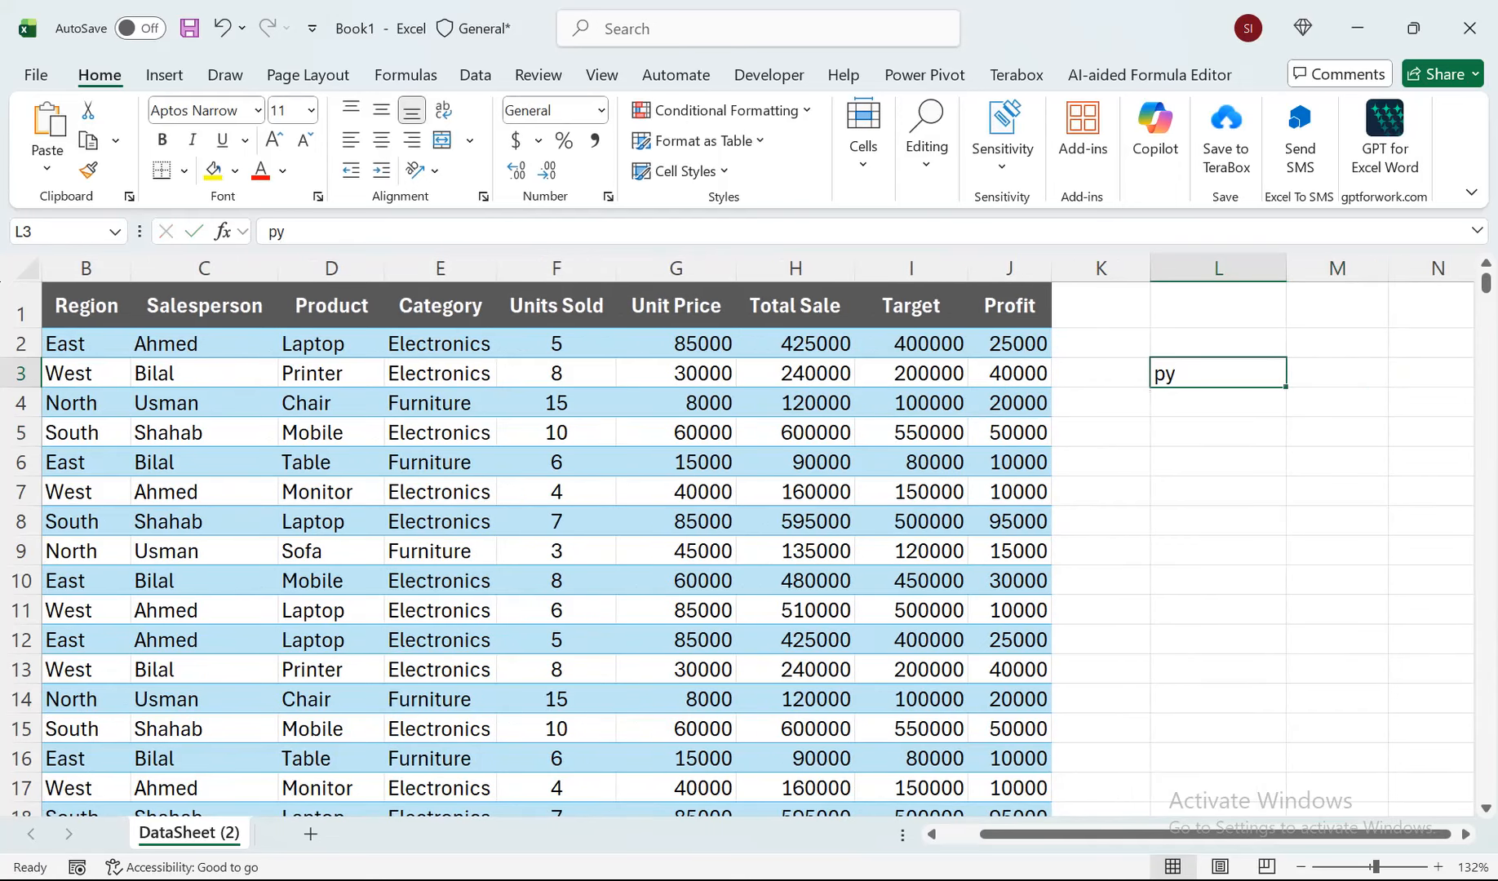
Enter the Python formula xl("A1:J600", headers=True) in L3 to load the dated sales table, and commit it.
{"action": "type", "text": "=py"}
{"action": "key", "text": "Tab"}
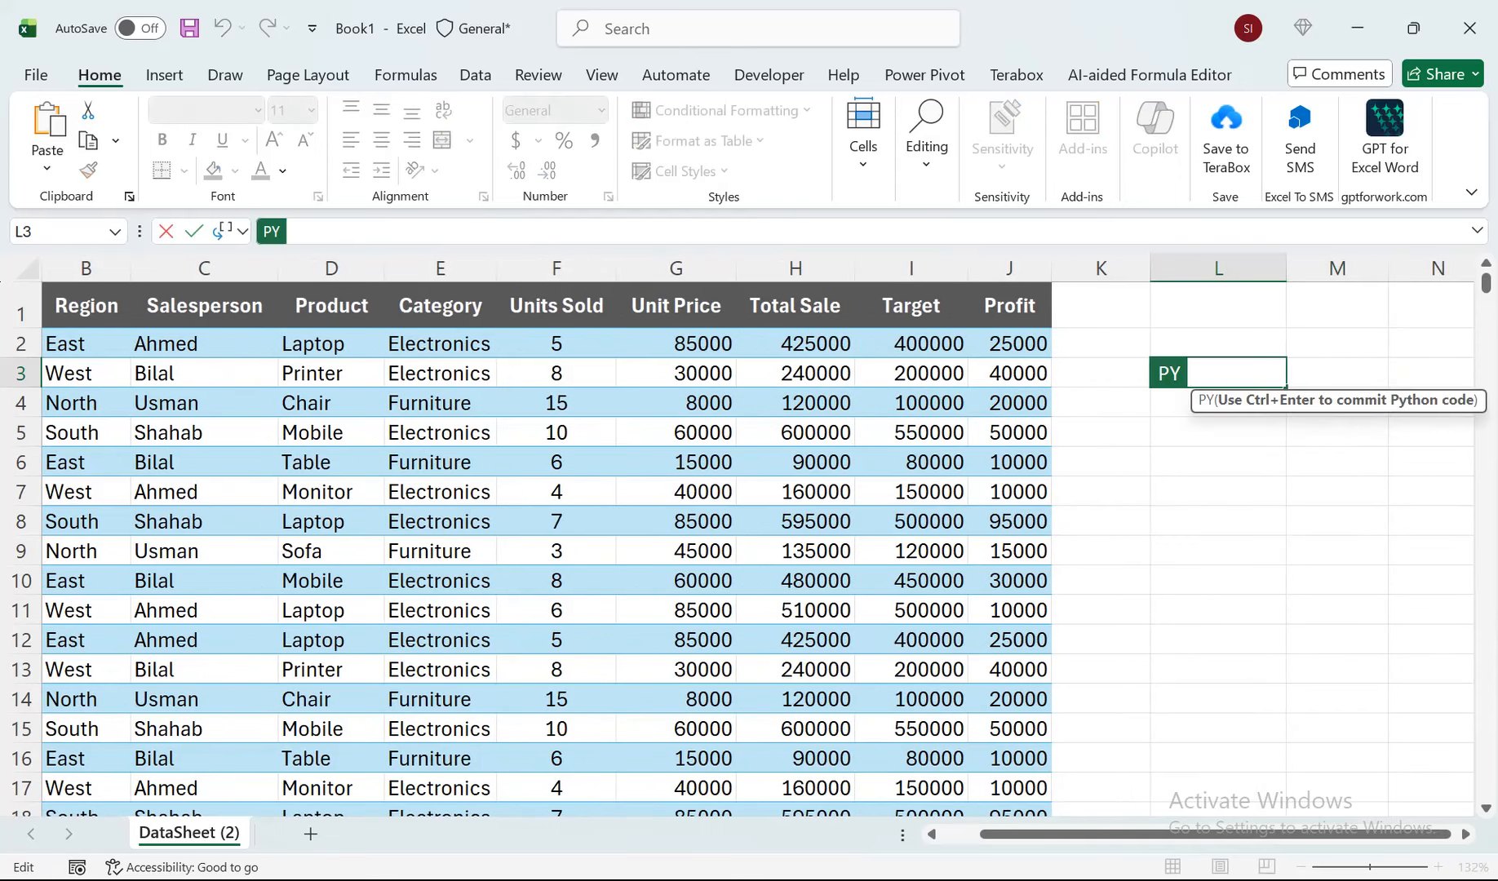
{"action": "left_click", "coordinate": [1010, 306]}
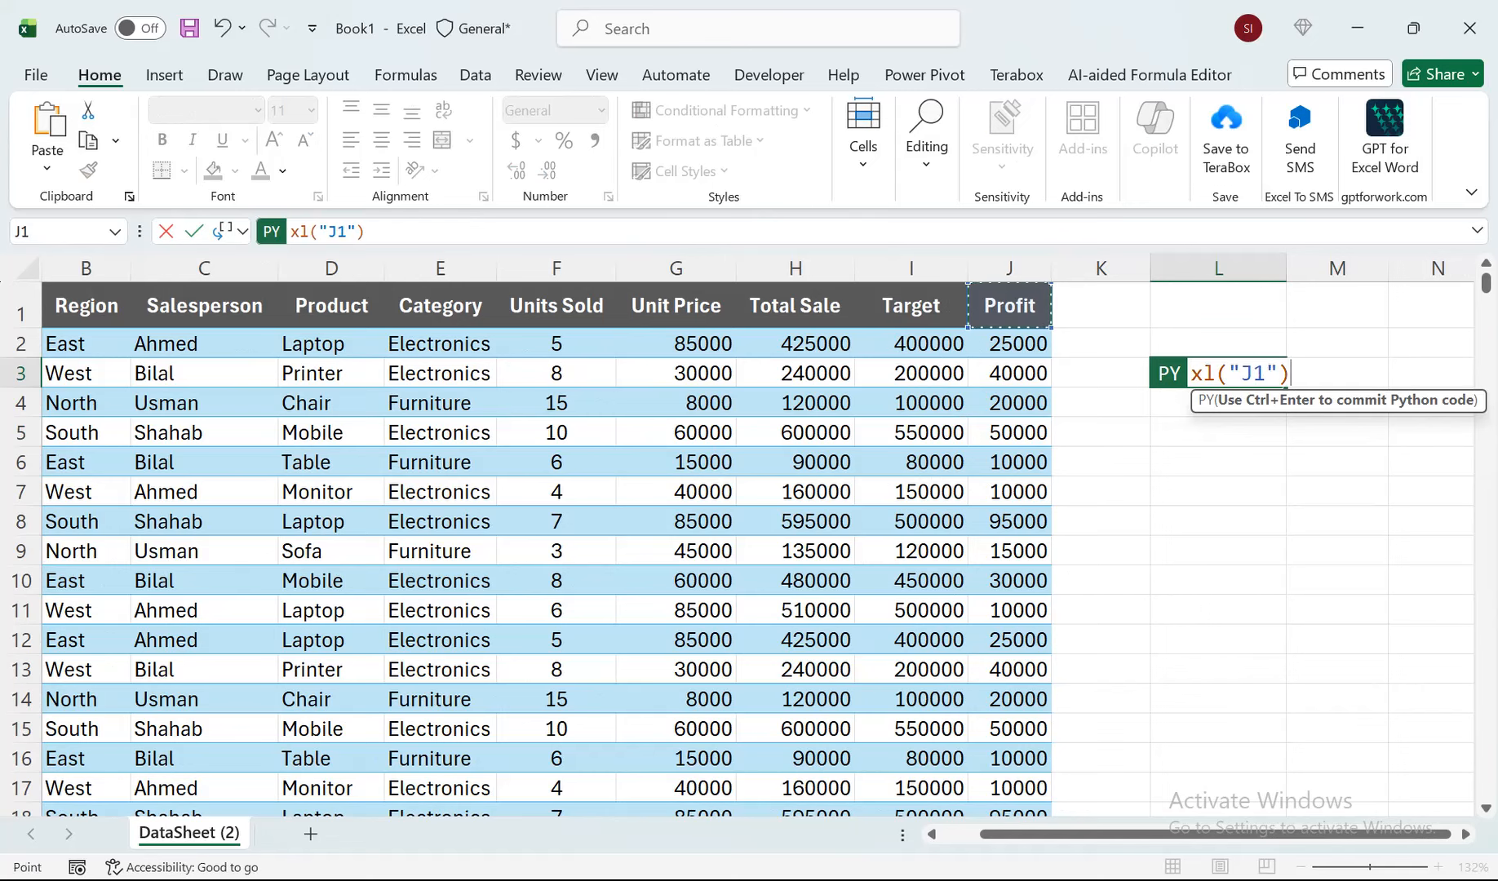
{"action": "left_click_drag", "start_coordinate": [1010, 306], "coordinate": [24, 318]}
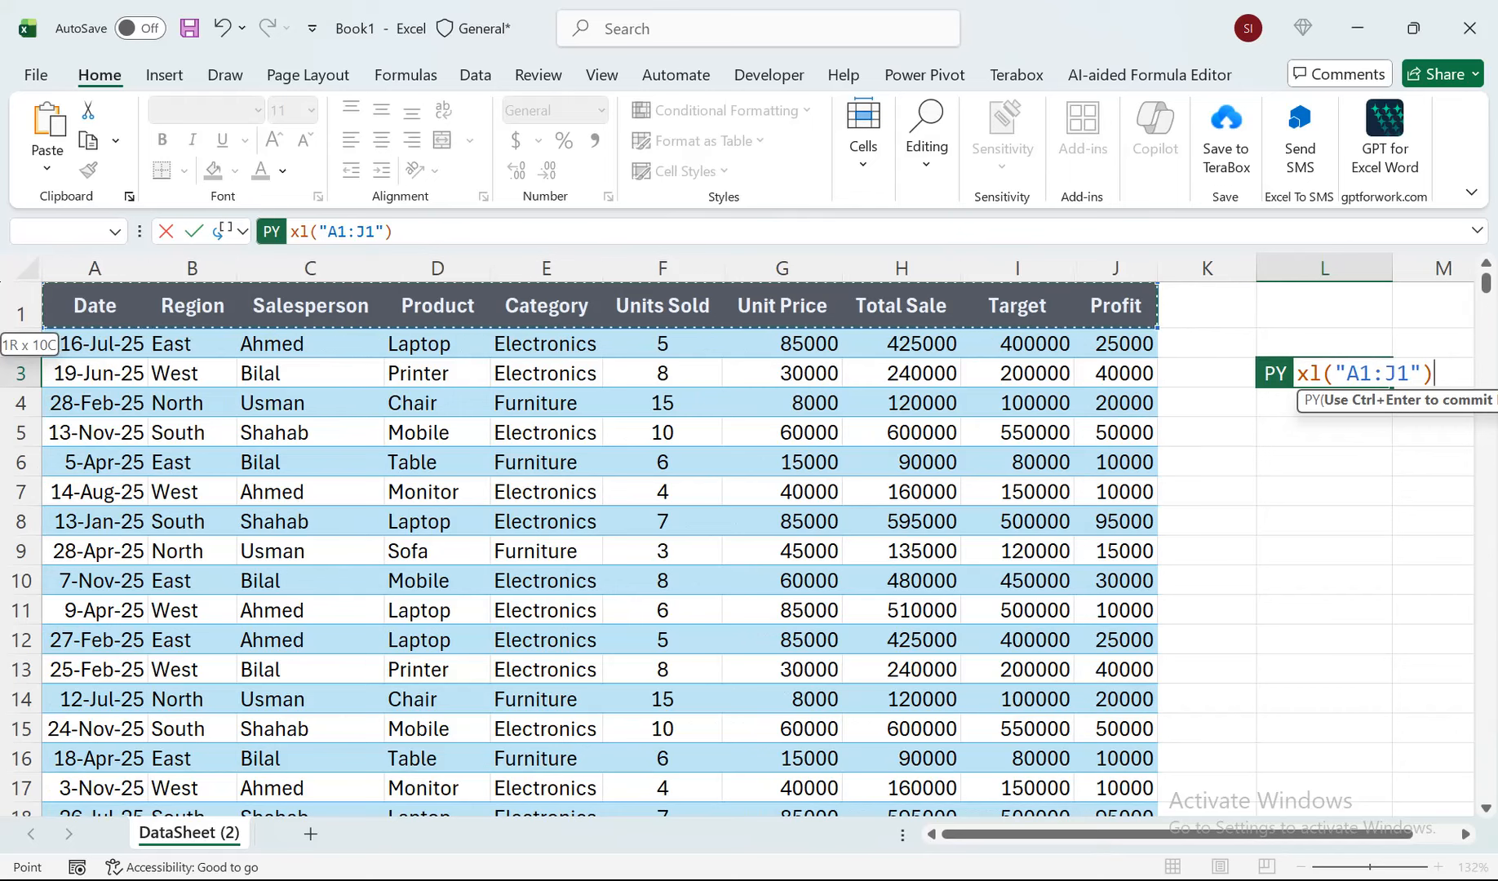
{"action": "key", "text": "ctrl+shift+Down"}
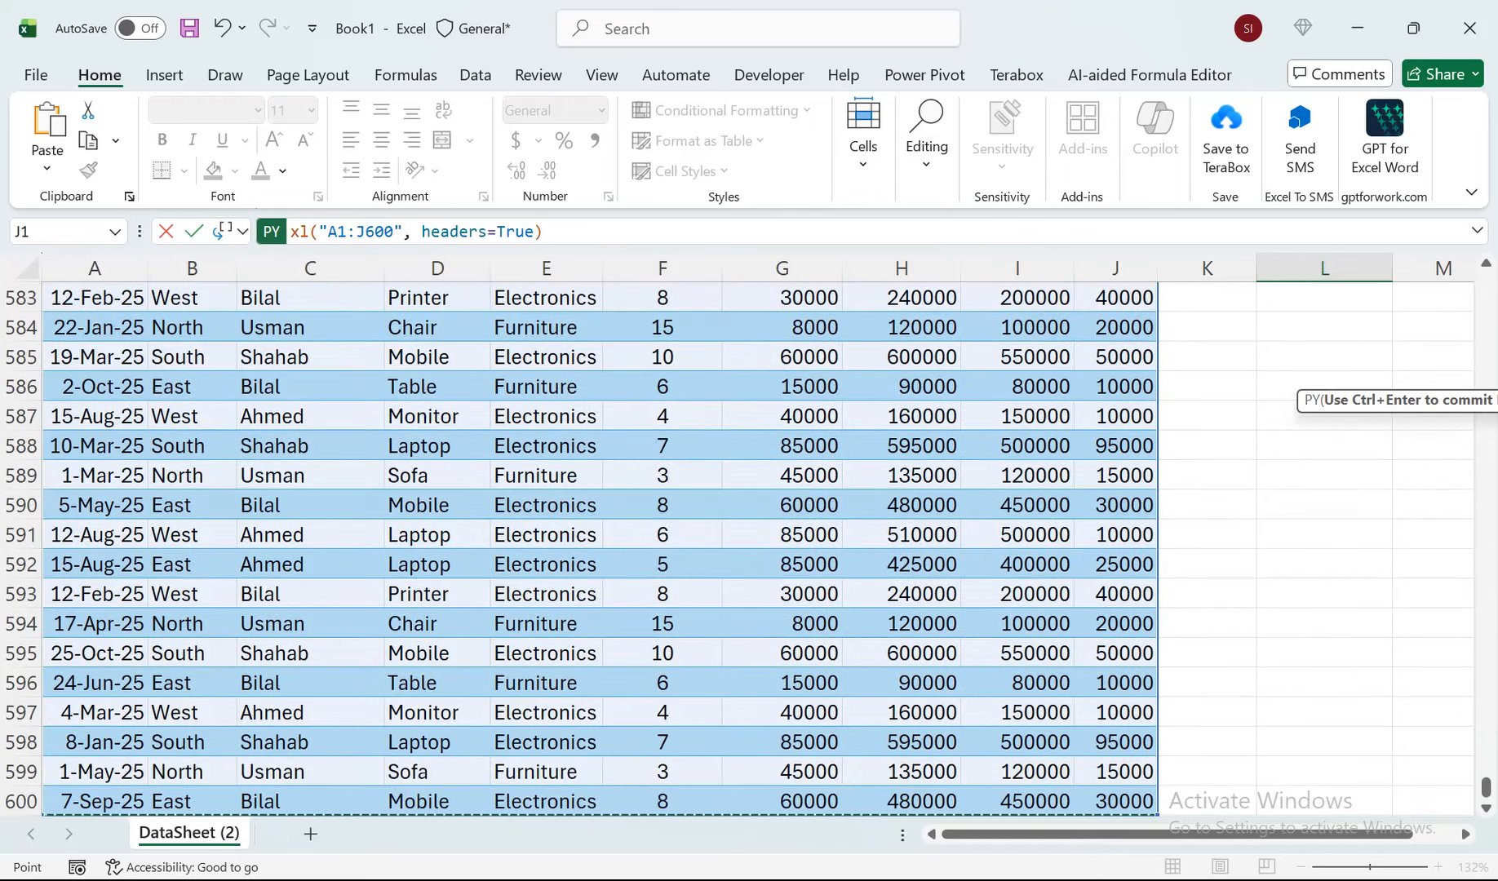
{"action": "key", "text": "ctrl+Return"}
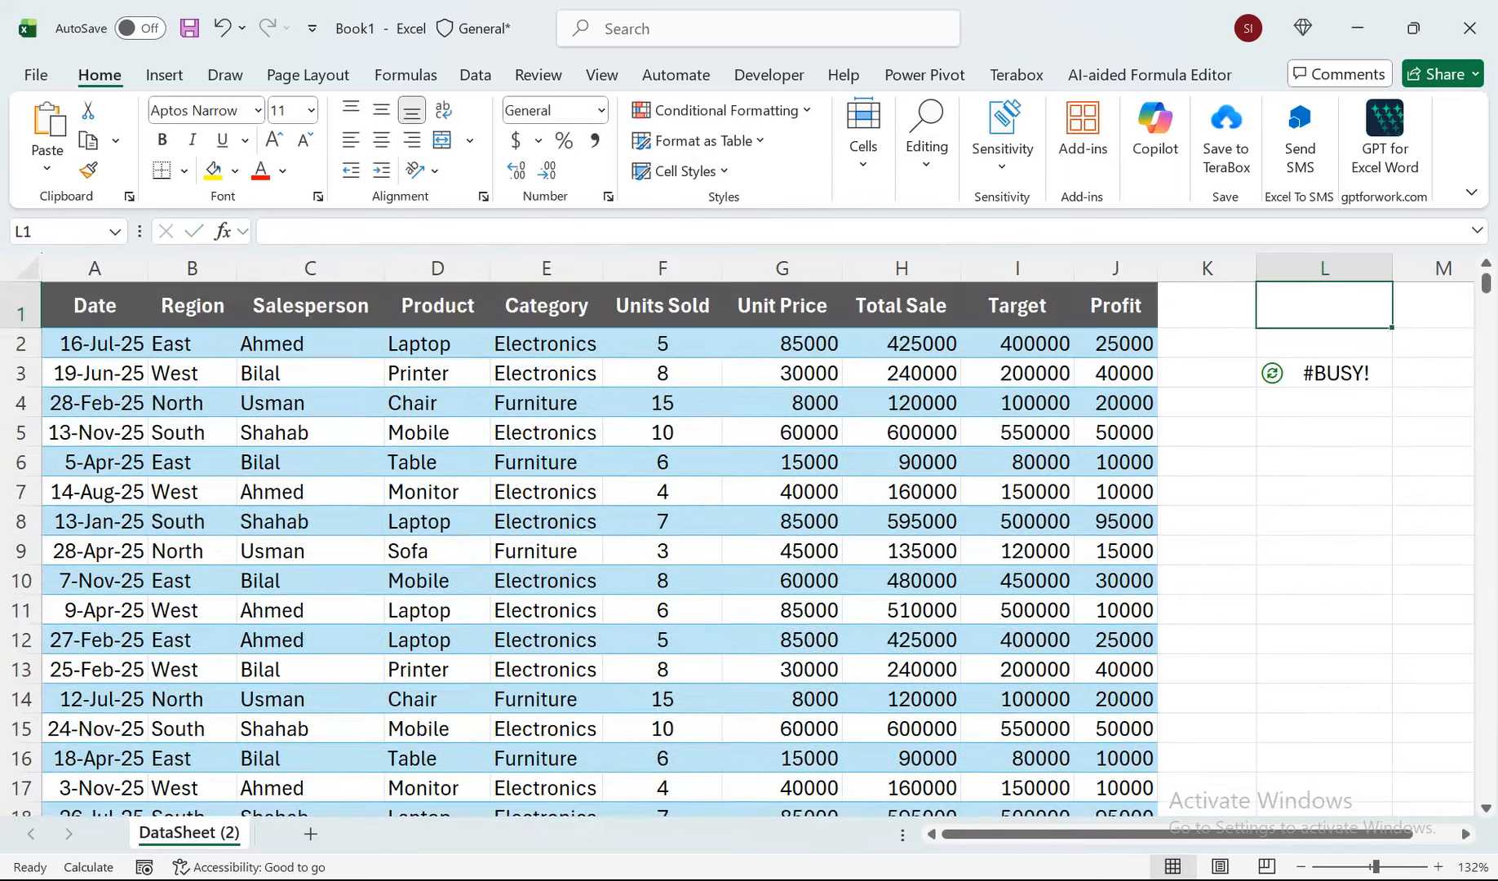
Prefix the Python formula in L3 with df. so it reads df.xl("A1:J600", headers=True), and commit it.
{"action": "key", "text": "Down"}
{"action": "key", "text": "Down"}
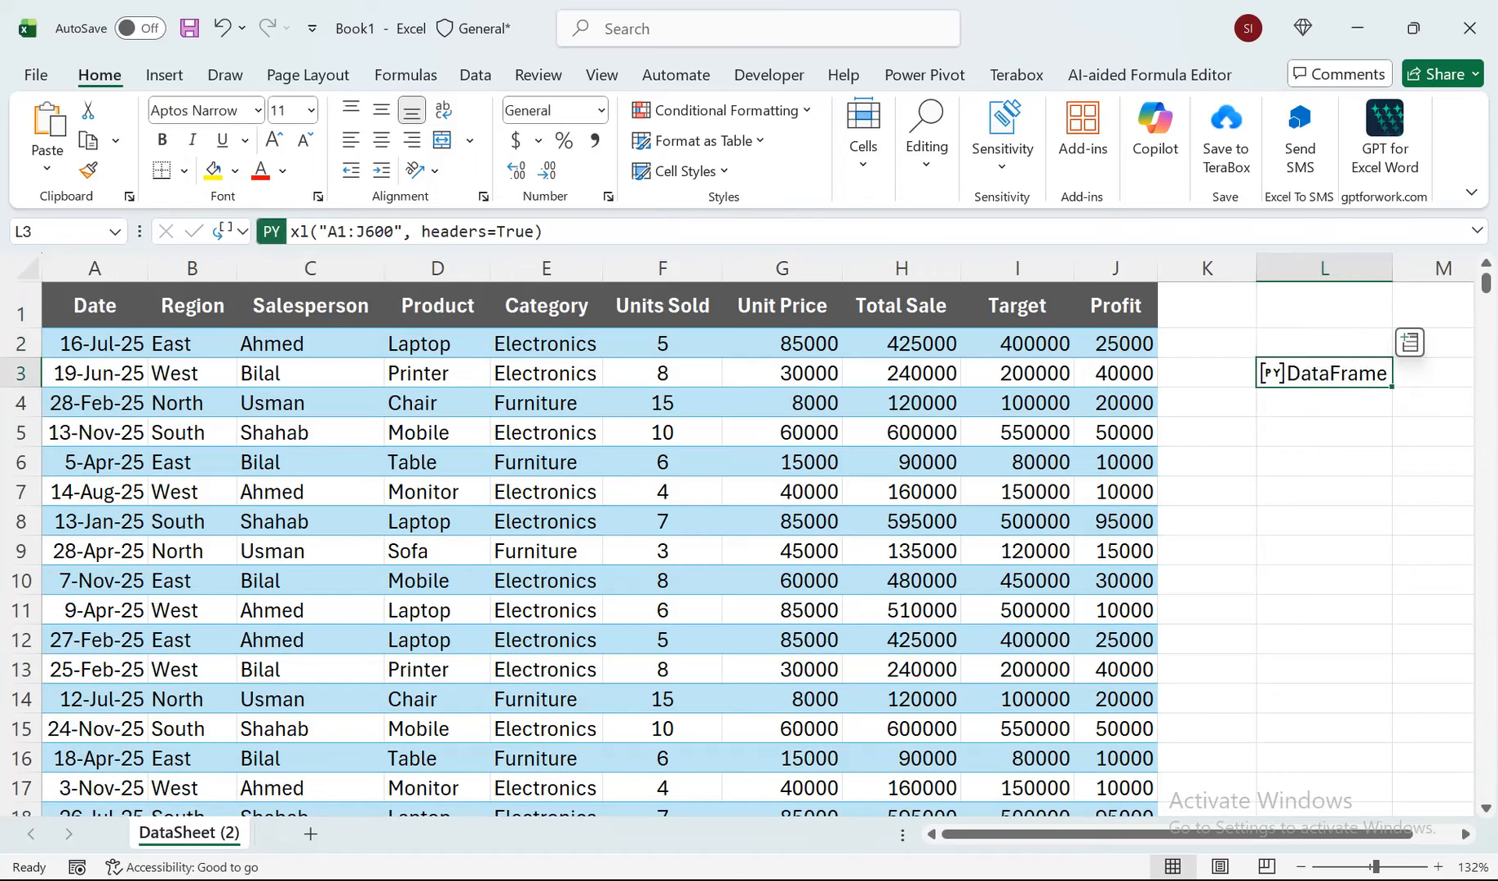
{"action": "key", "text": "F2"}
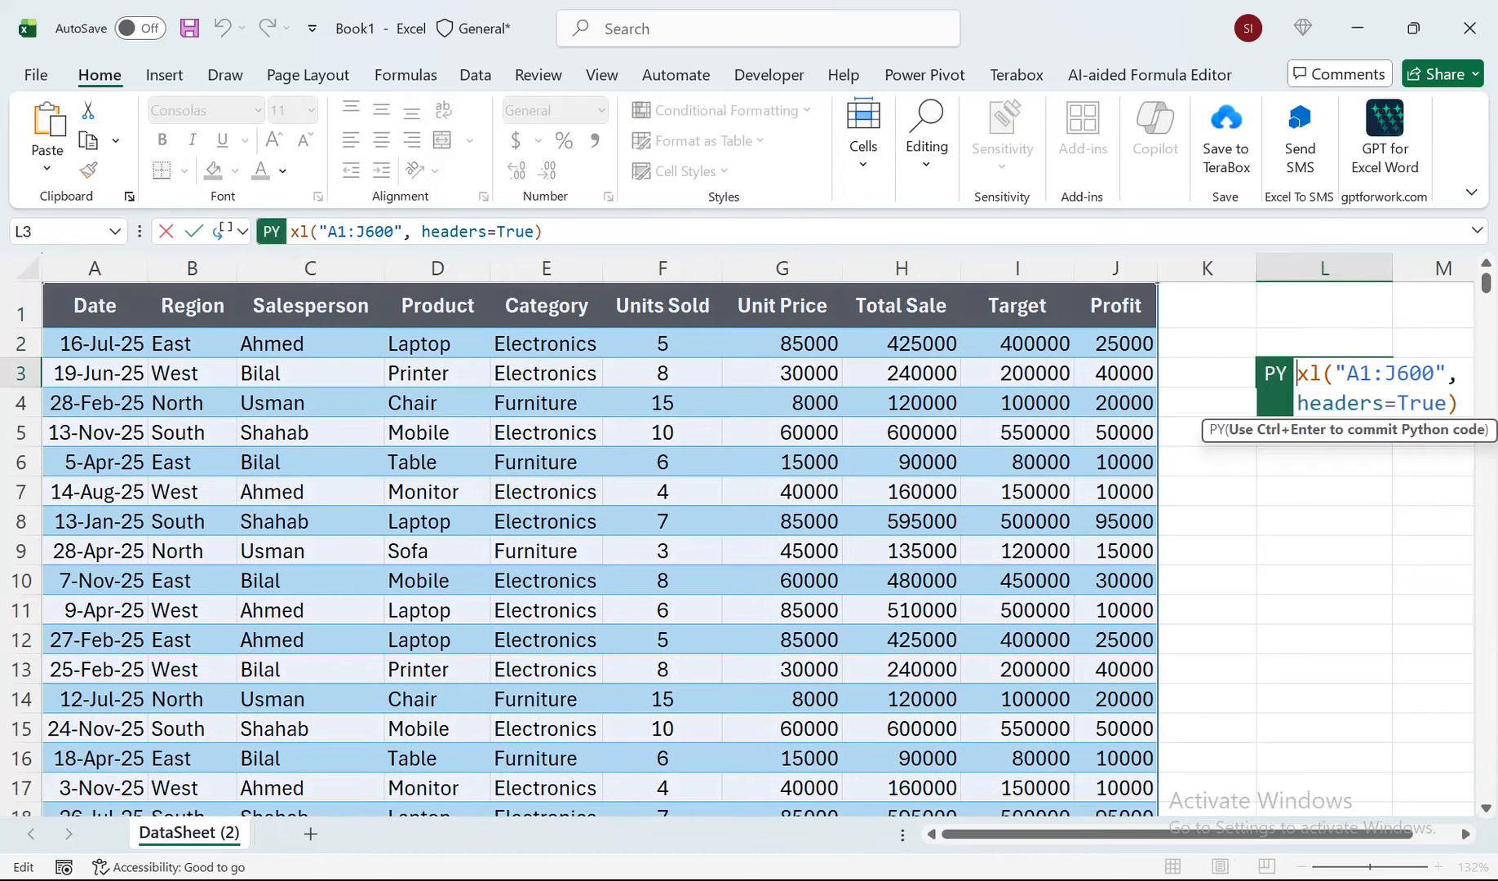
{"action": "type", "text": "df."}
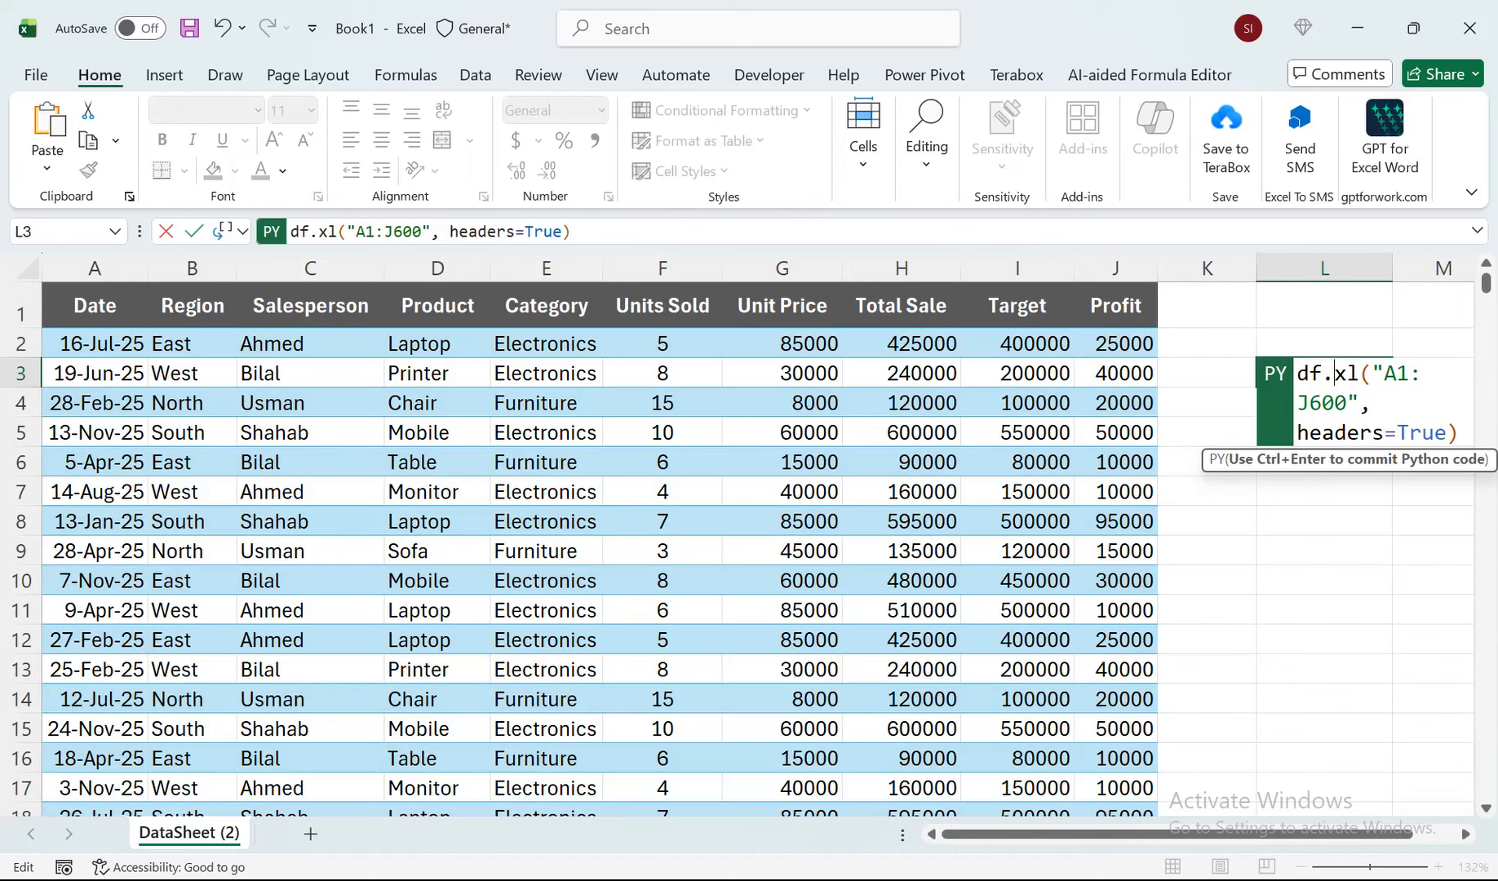
{"action": "key", "text": "ctrl+Return"}
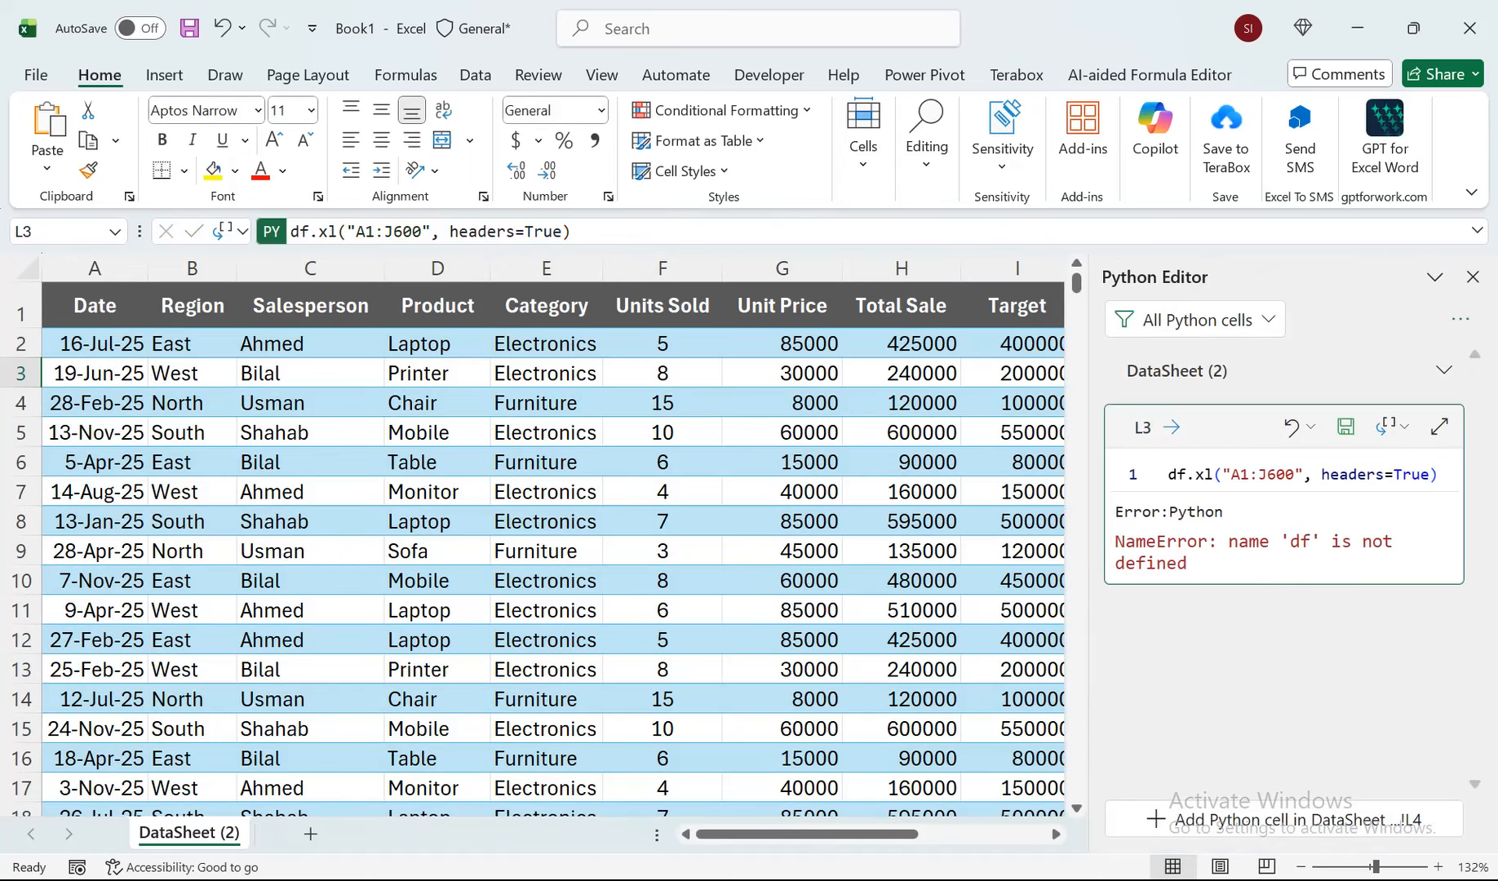
Correct the Python formula in L3 to df=xl("A1:J600", headers=True) and commit it.
{"action": "left_click", "coordinate": [1472, 276]}
{"action": "double_click", "coordinate": [1314, 373]}
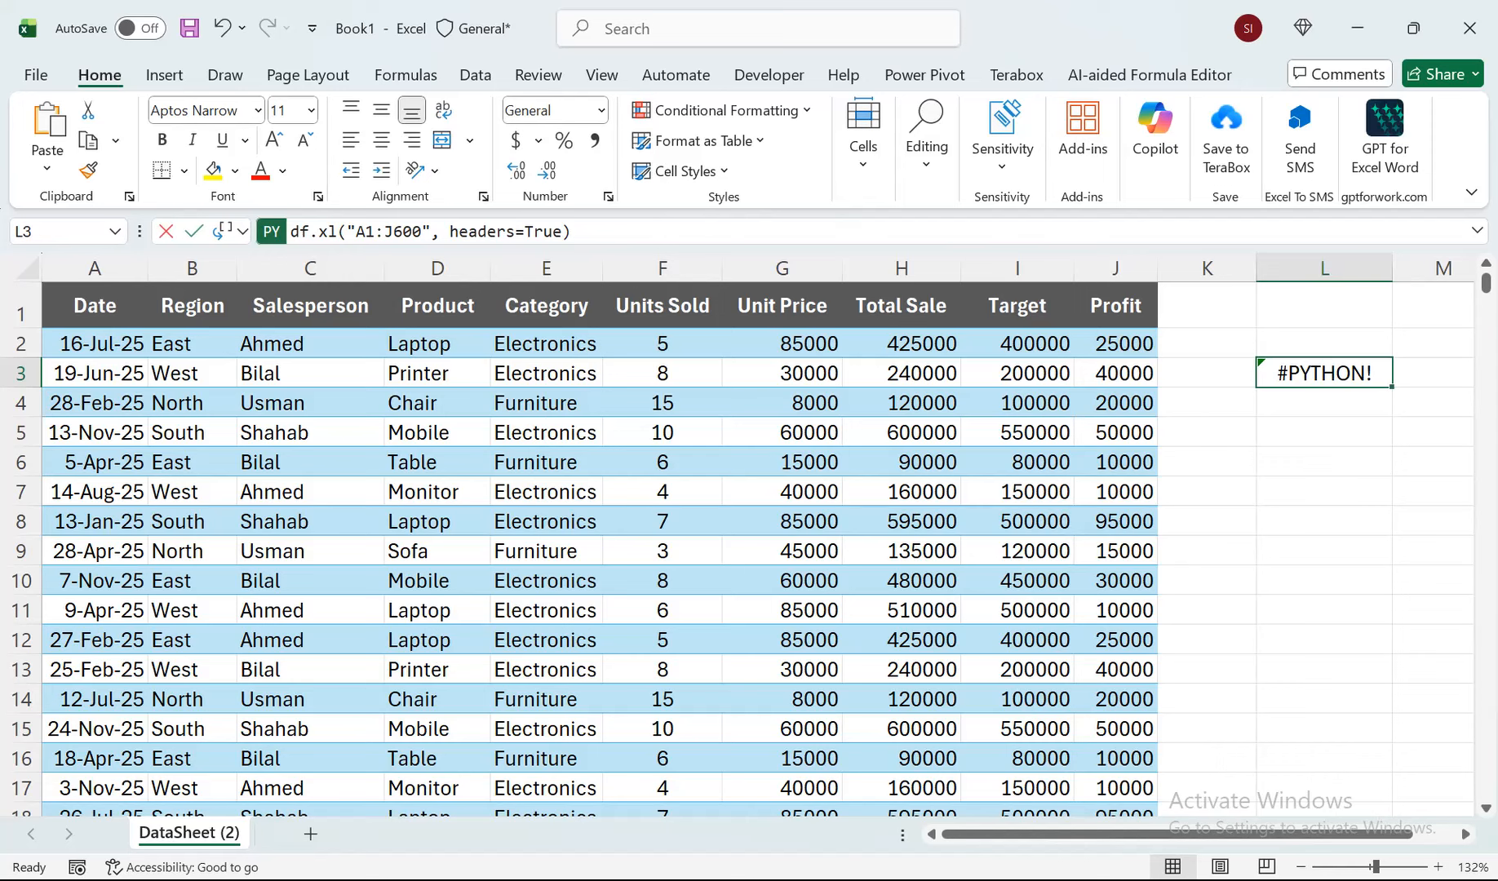
{"action": "key", "text": "Delete"}
{"action": "type", "text": "="}
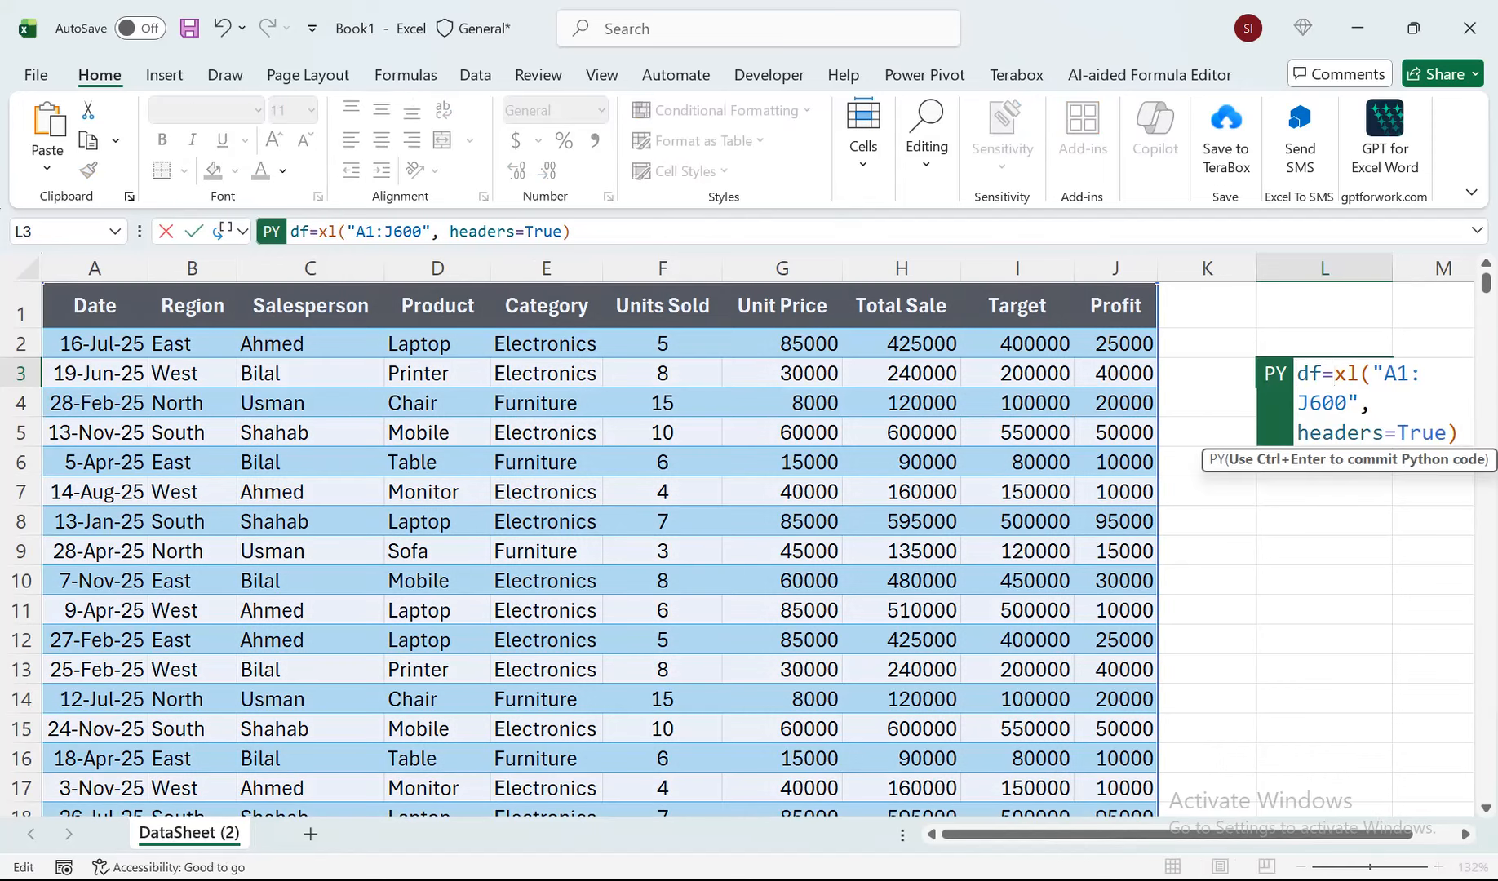
{"action": "key", "text": "ctrl+Return"}
{"action": "key", "text": "Down"}
{"action": "key", "text": "Down"}
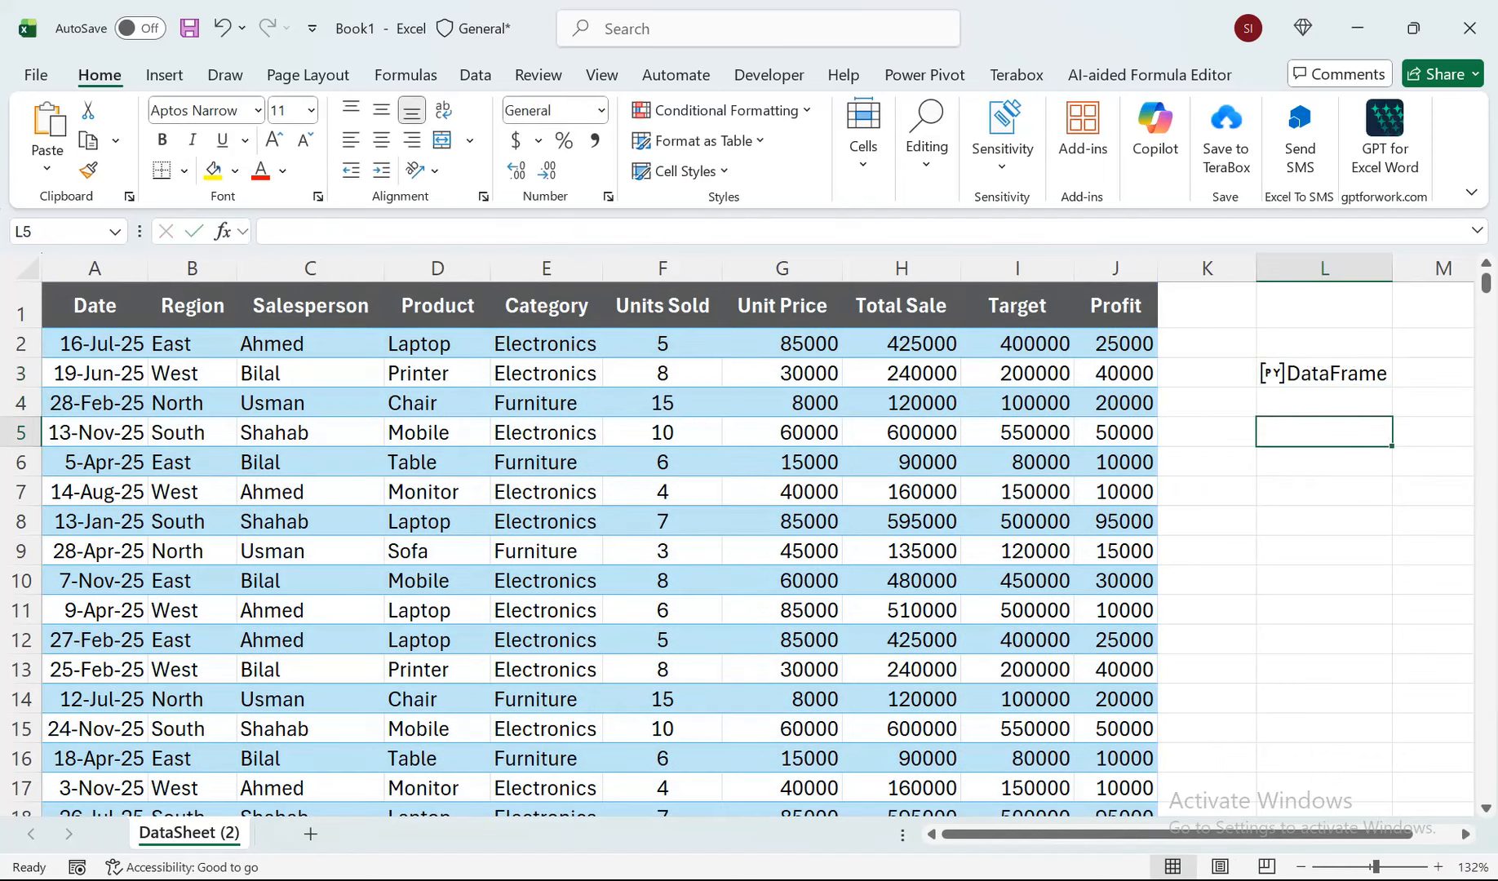
{"action": "type", "text": "="}
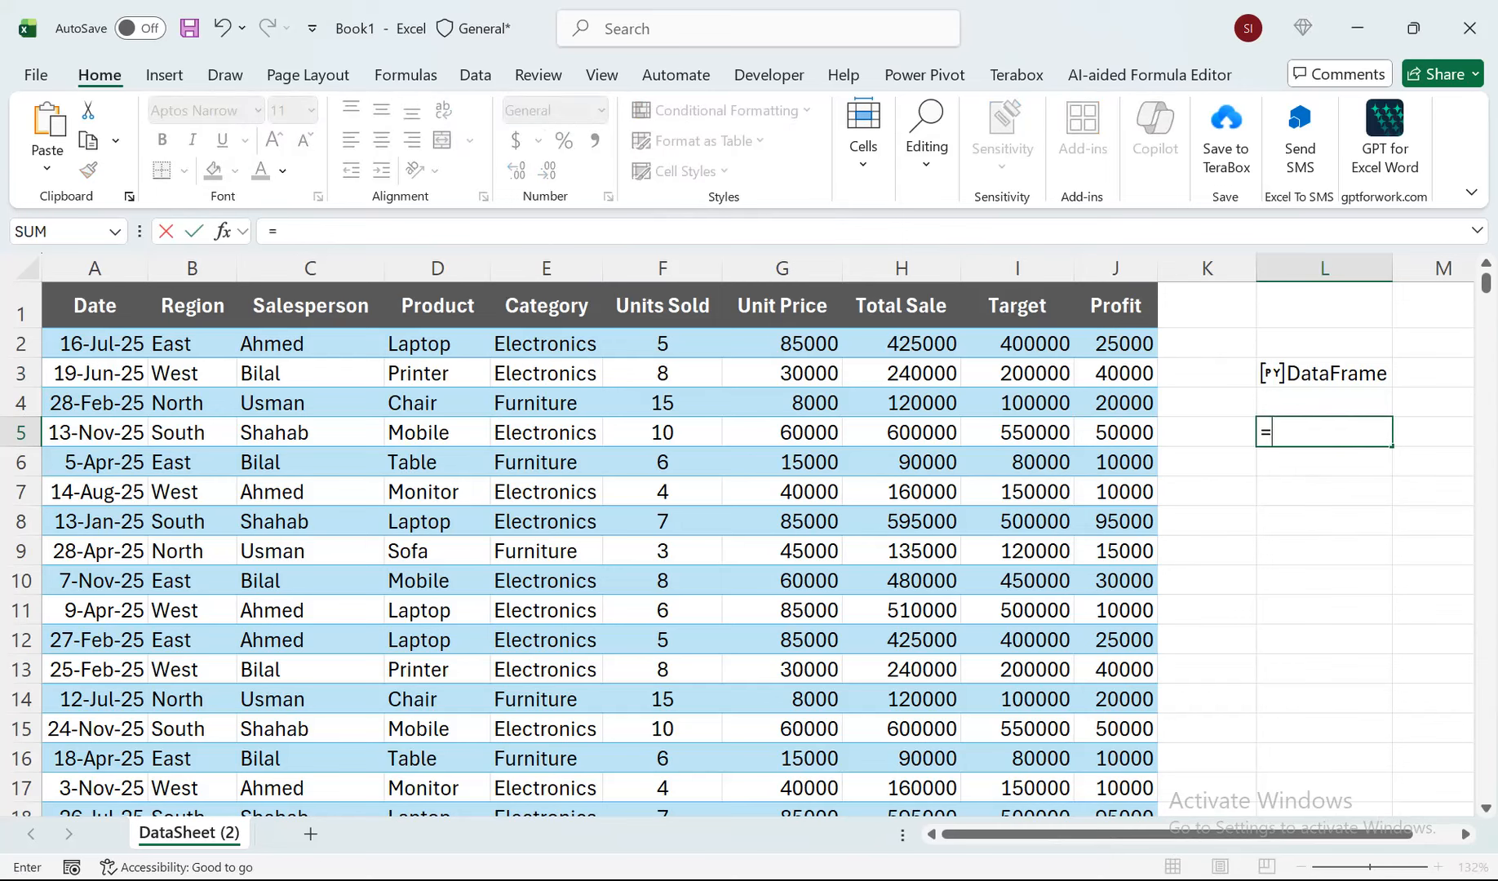
{"action": "key", "text": "BackSpace"}
{"action": "key", "text": "Escape"}
Enter M in K5 as the grouping frequency, and select L5.
{"action": "key", "text": "Left"}
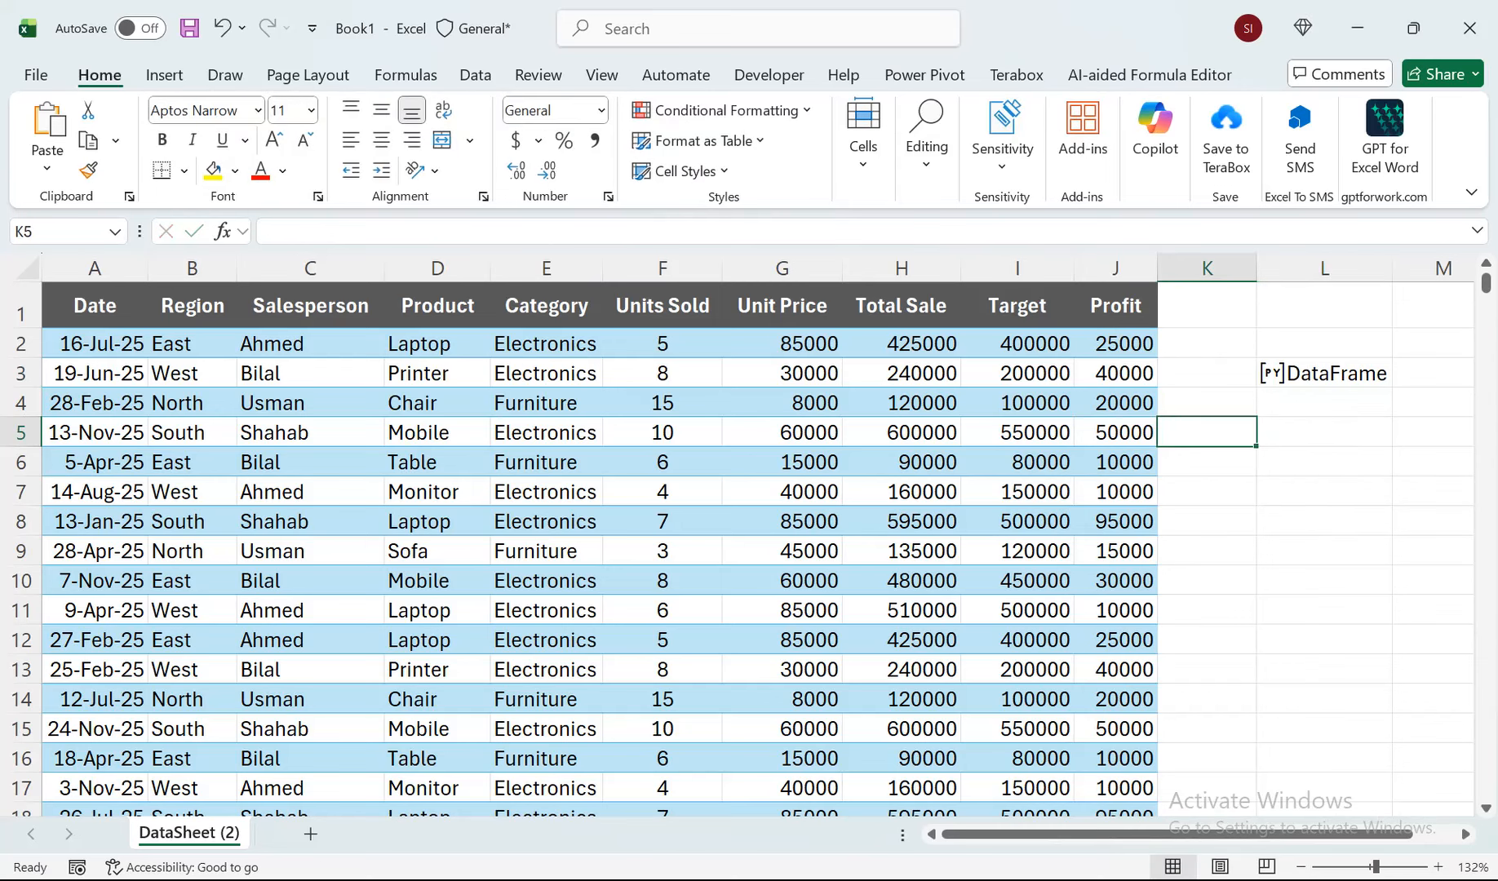
{"action": "type", "text": "M"}
{"action": "key", "text": "Return"}
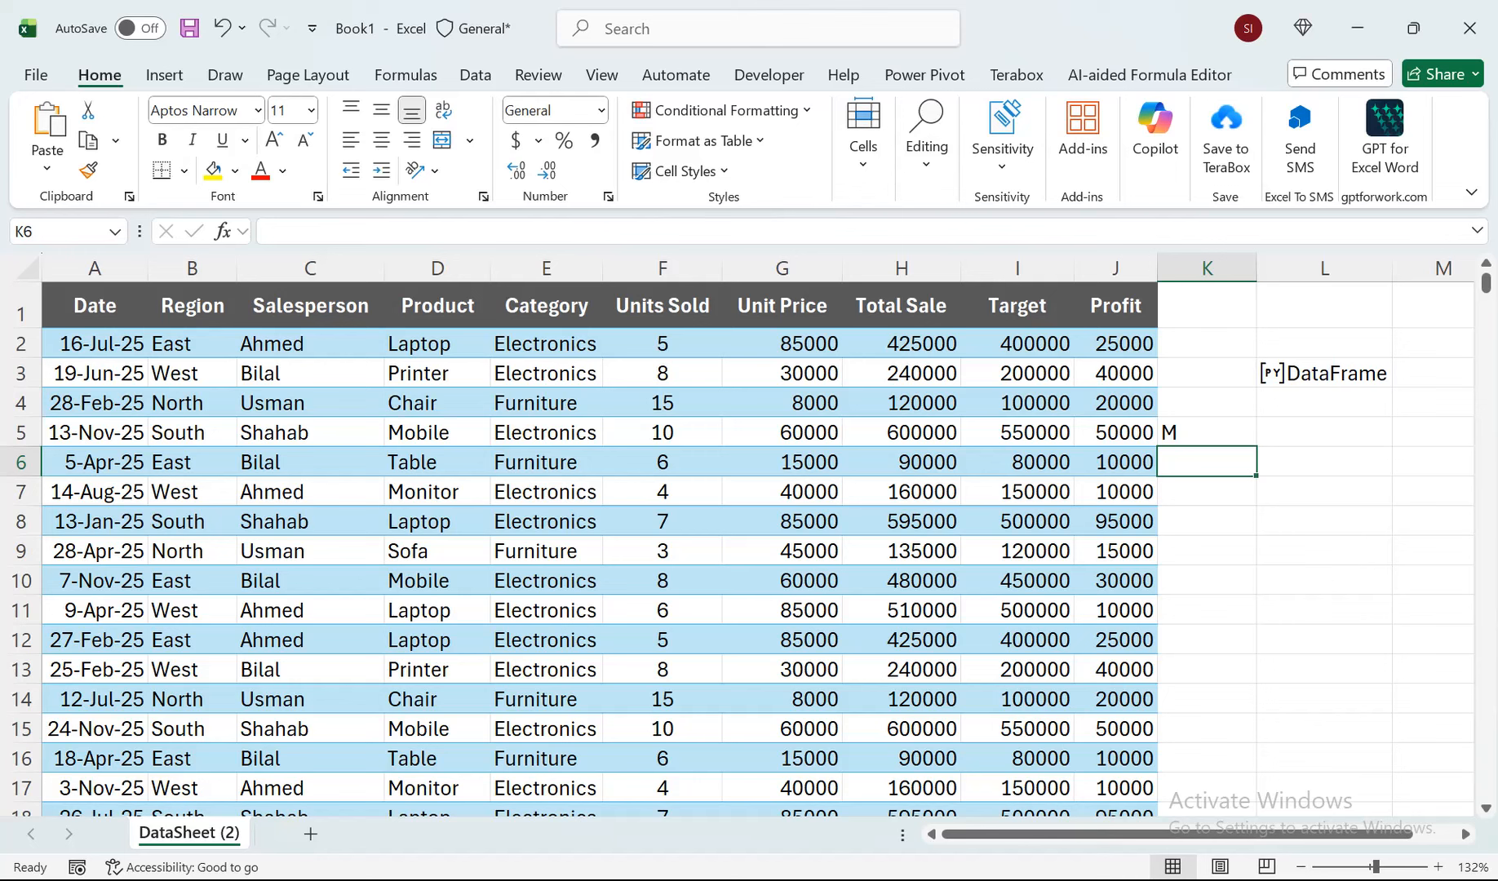
{"action": "left_click", "coordinate": [1324, 433]}
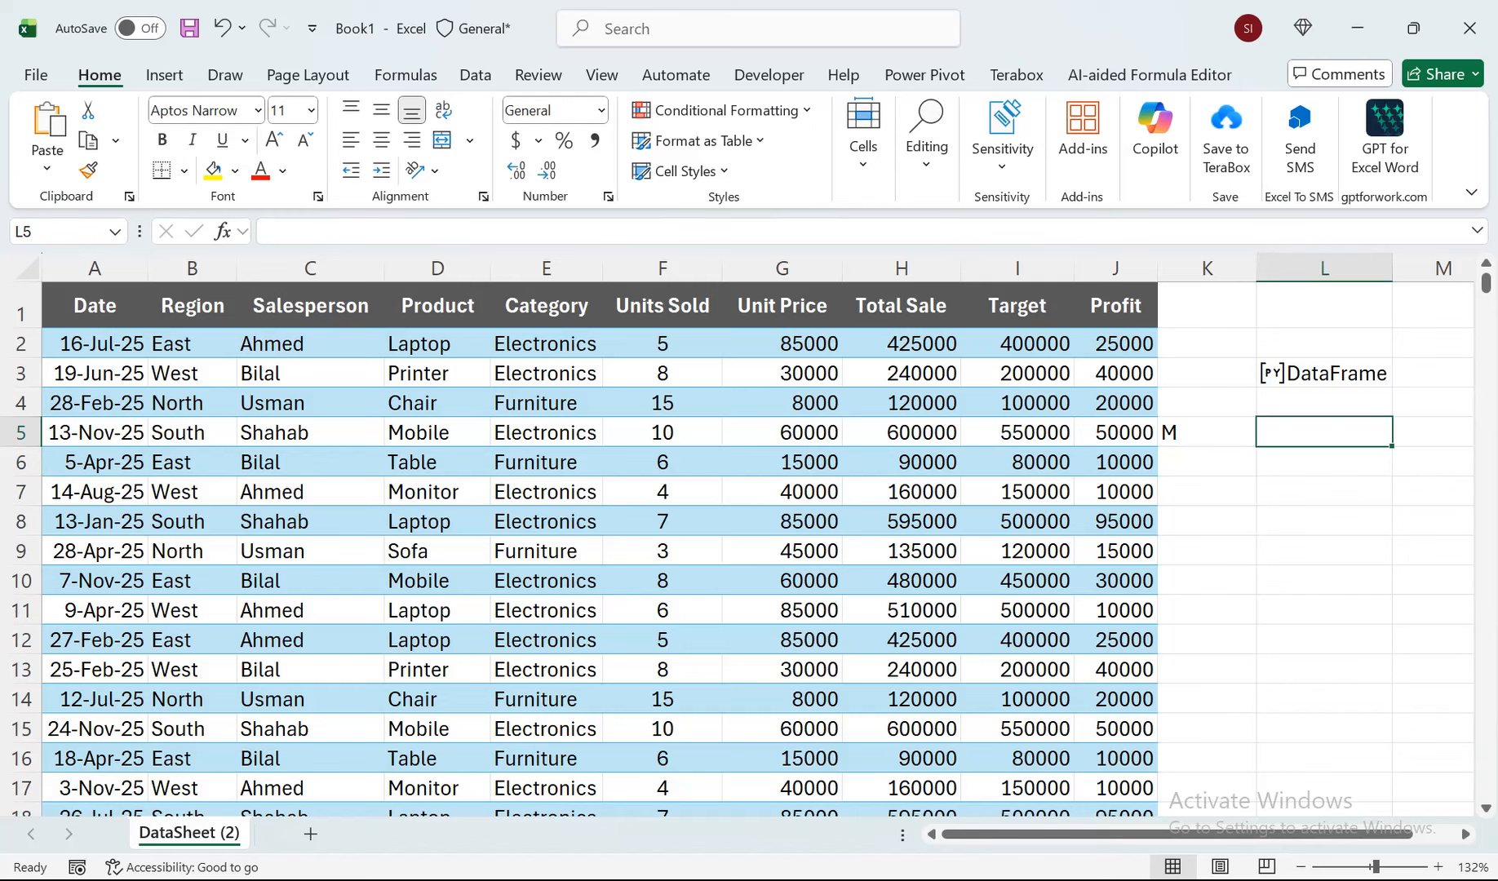
{"action": "type", "text": "="}
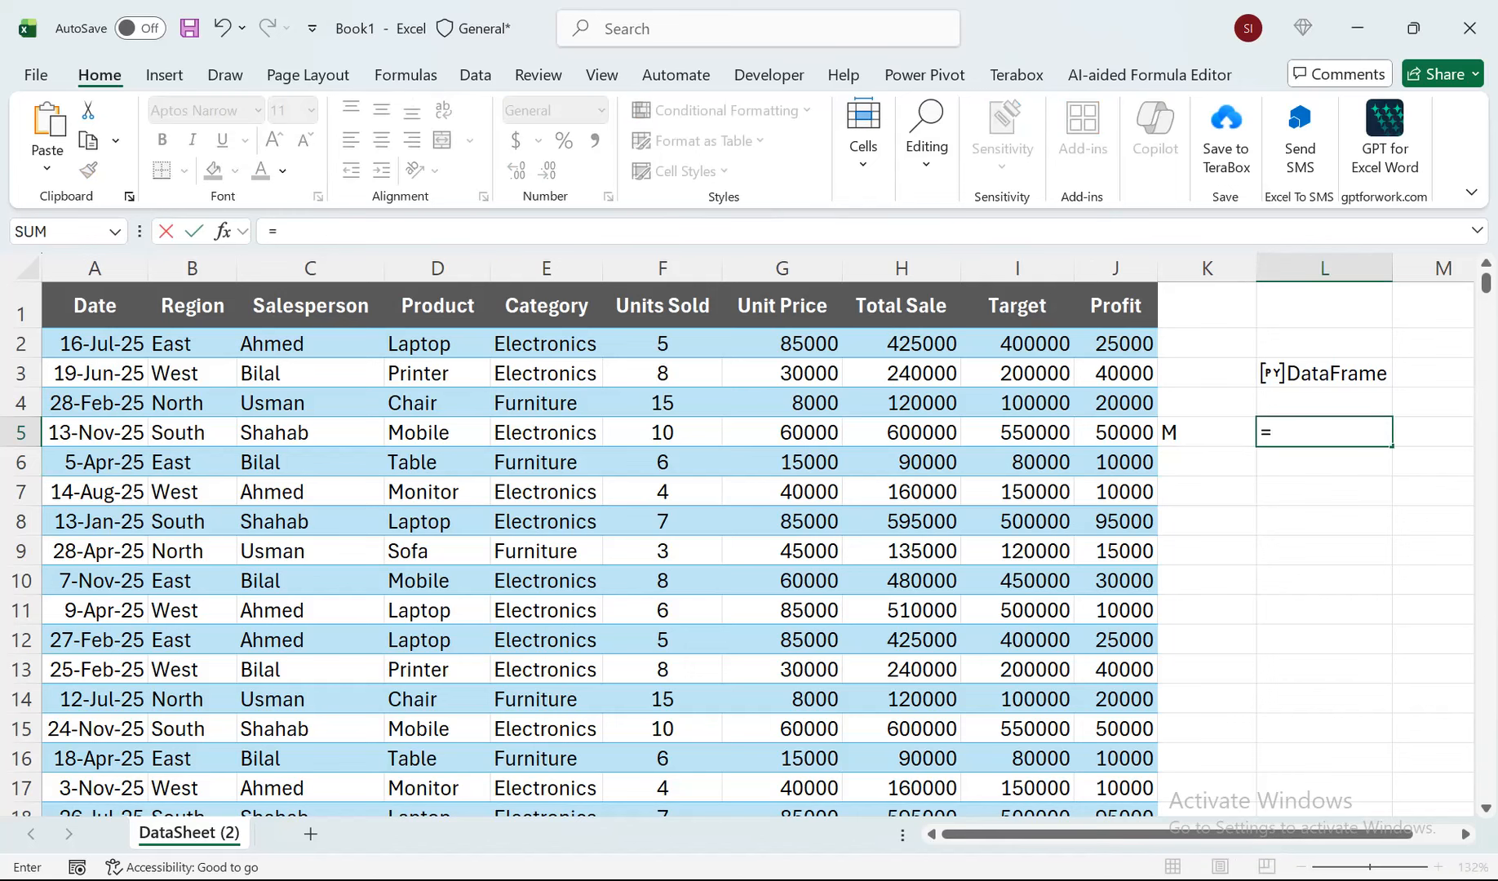
{"action": "type", "text": "df."}
{"action": "key", "text": "BackSpace"}
{"action": "key", "text": "BackSpace"}
{"action": "key", "text": "BackSpace"}
{"action": "key", "text": "BackSpace"}
Start a Python formula in L5 with df.groupby(pd.Grouper.
{"action": "type", "text": "=py"}
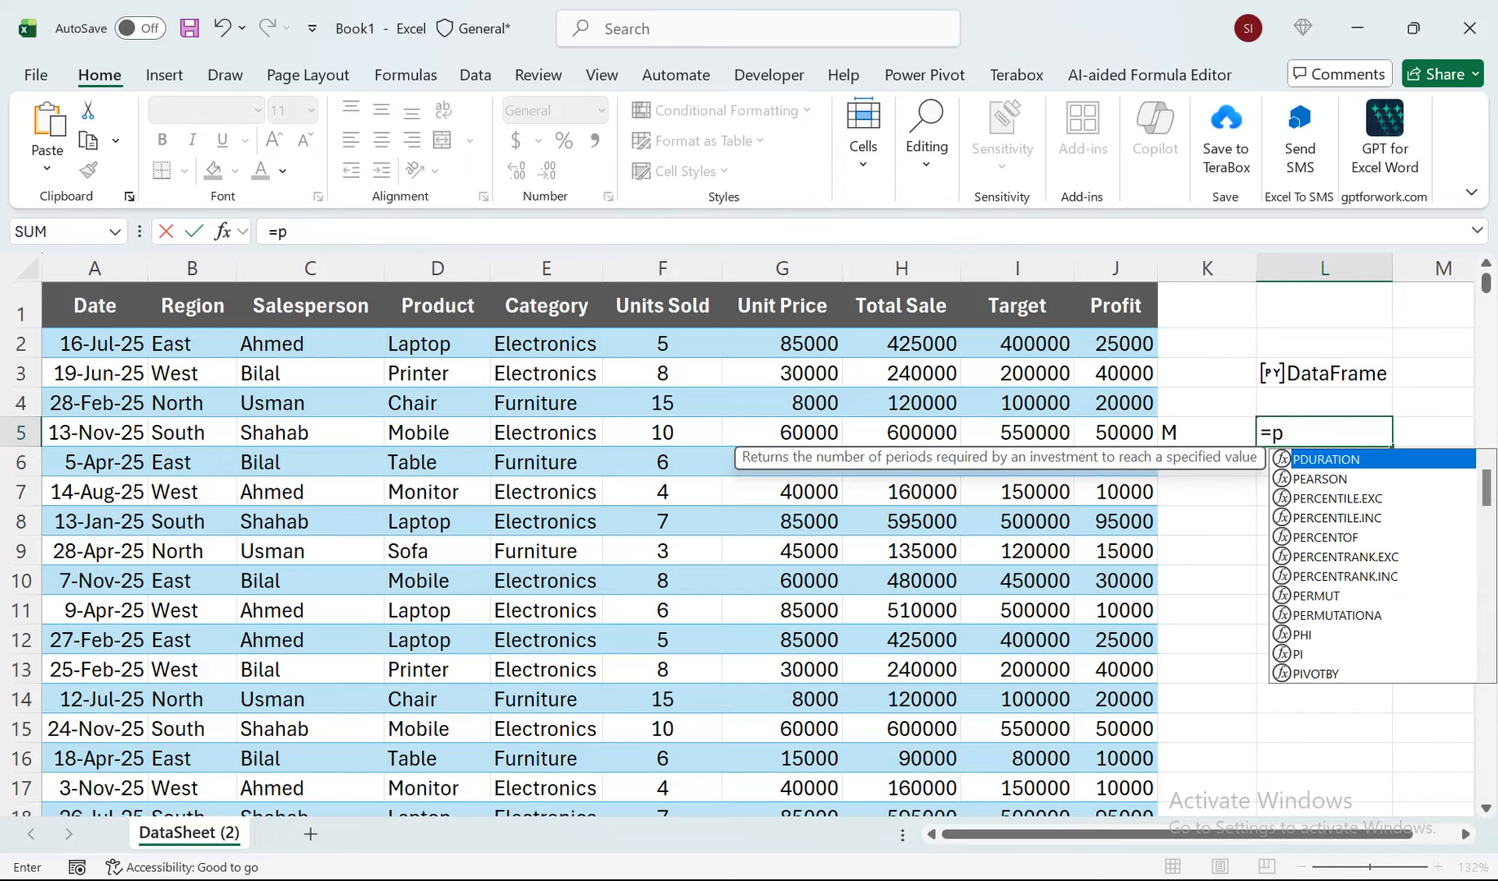
{"action": "key", "text": "Tab"}
{"action": "type", "text": "df."}
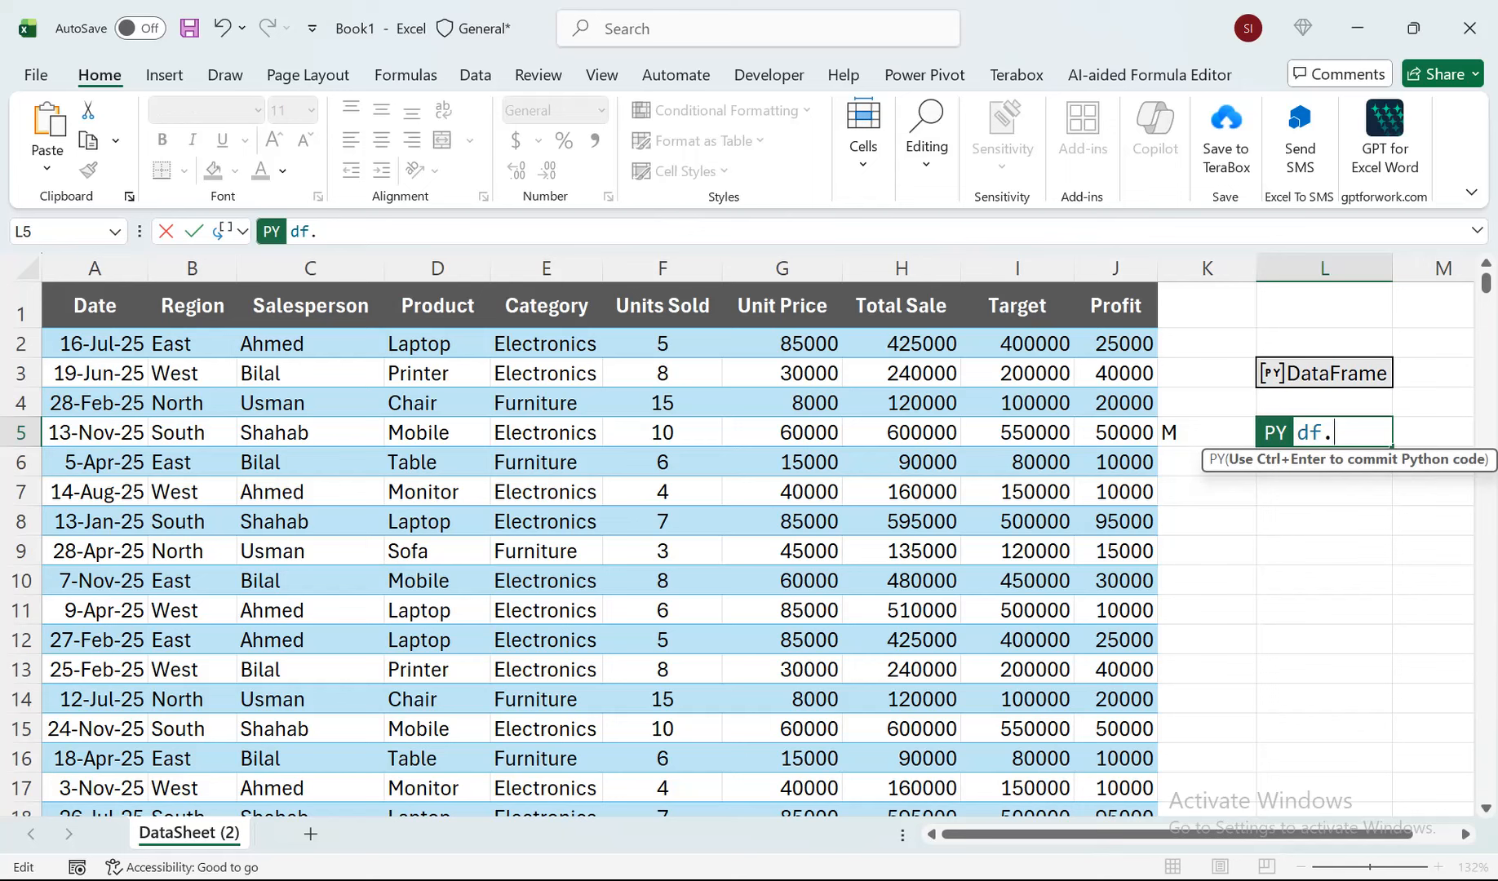
{"action": "type", "text": "grou"}
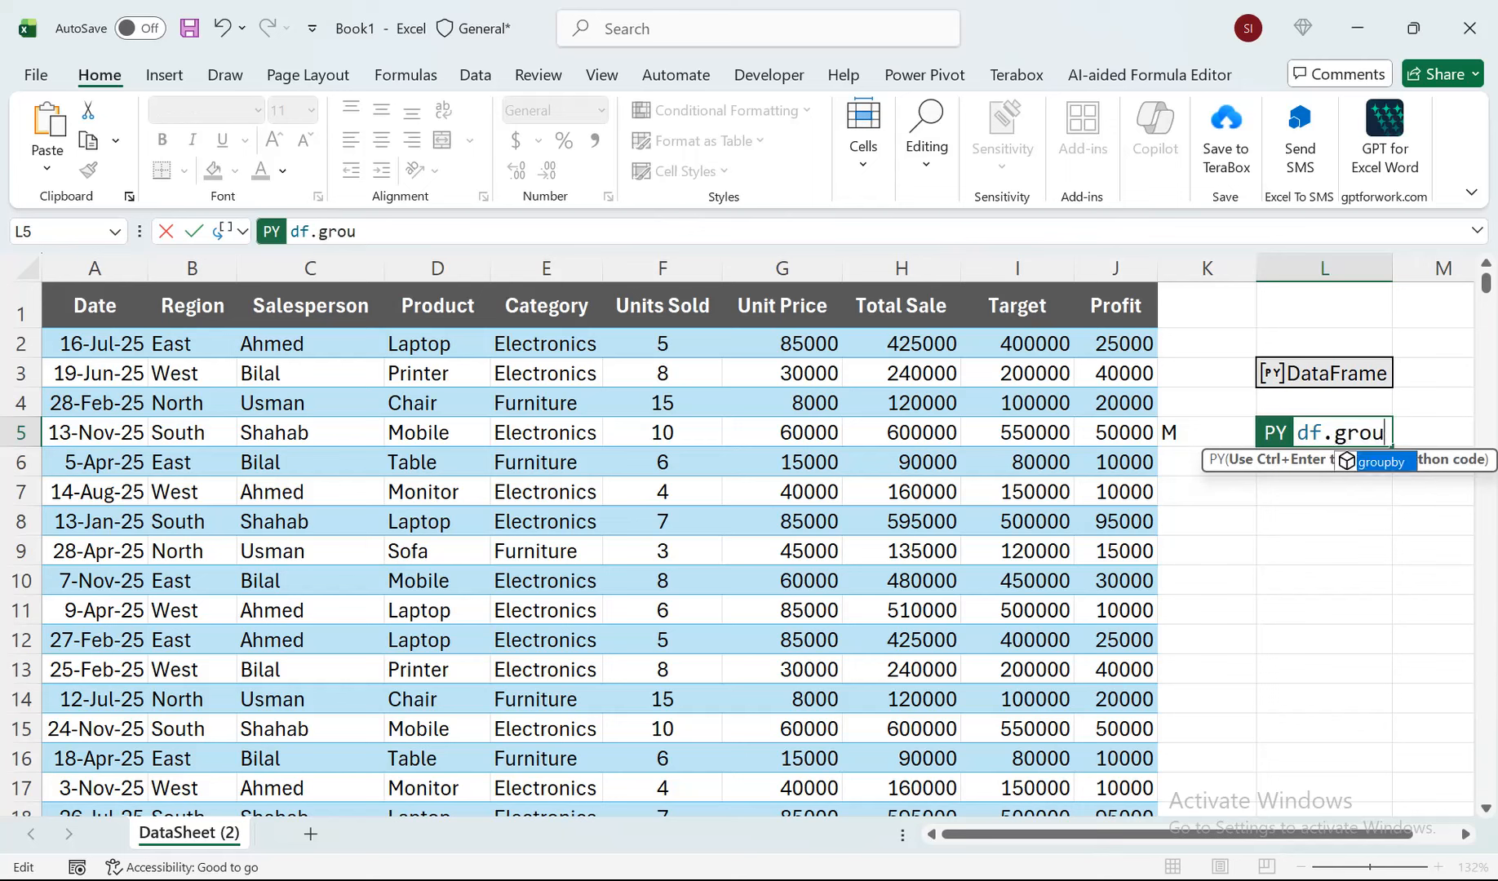
{"action": "type", "text": "pby"}
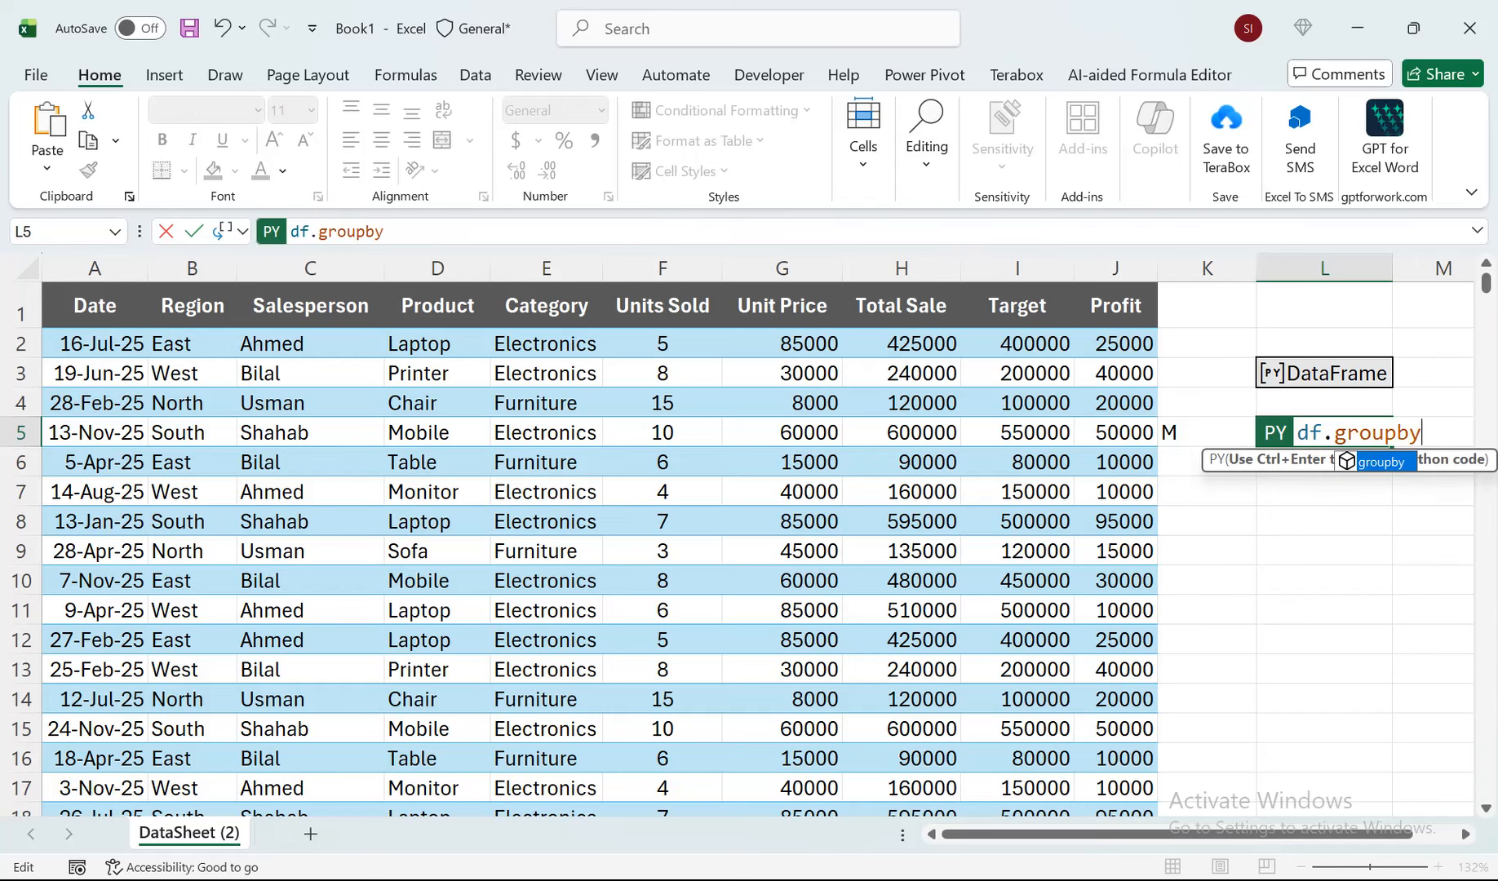
{"action": "key", "text": "Tab"}
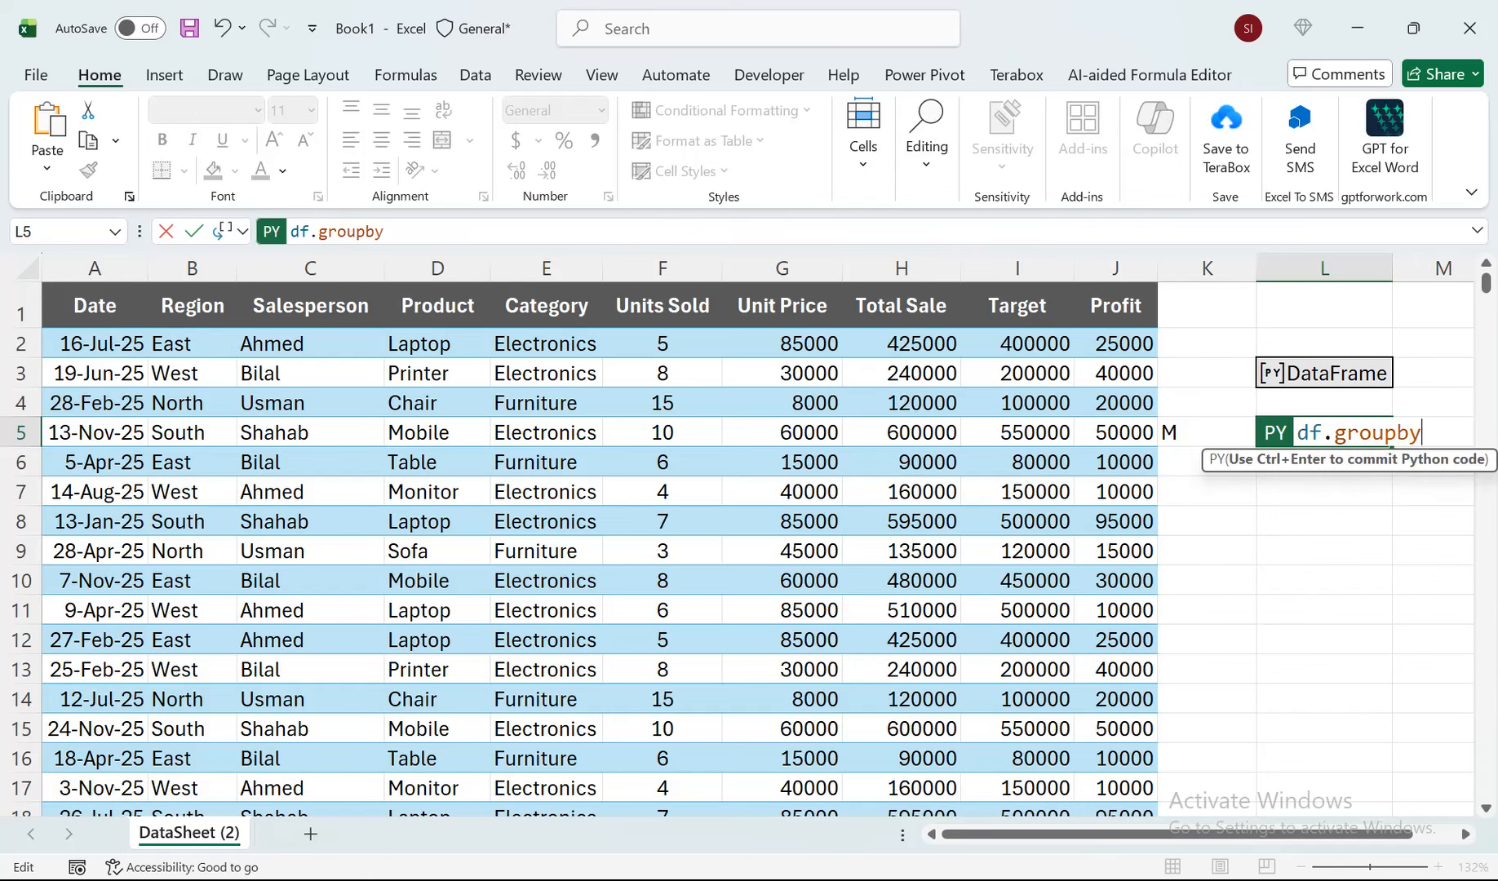
{"action": "type", "text": "(pd.gr"}
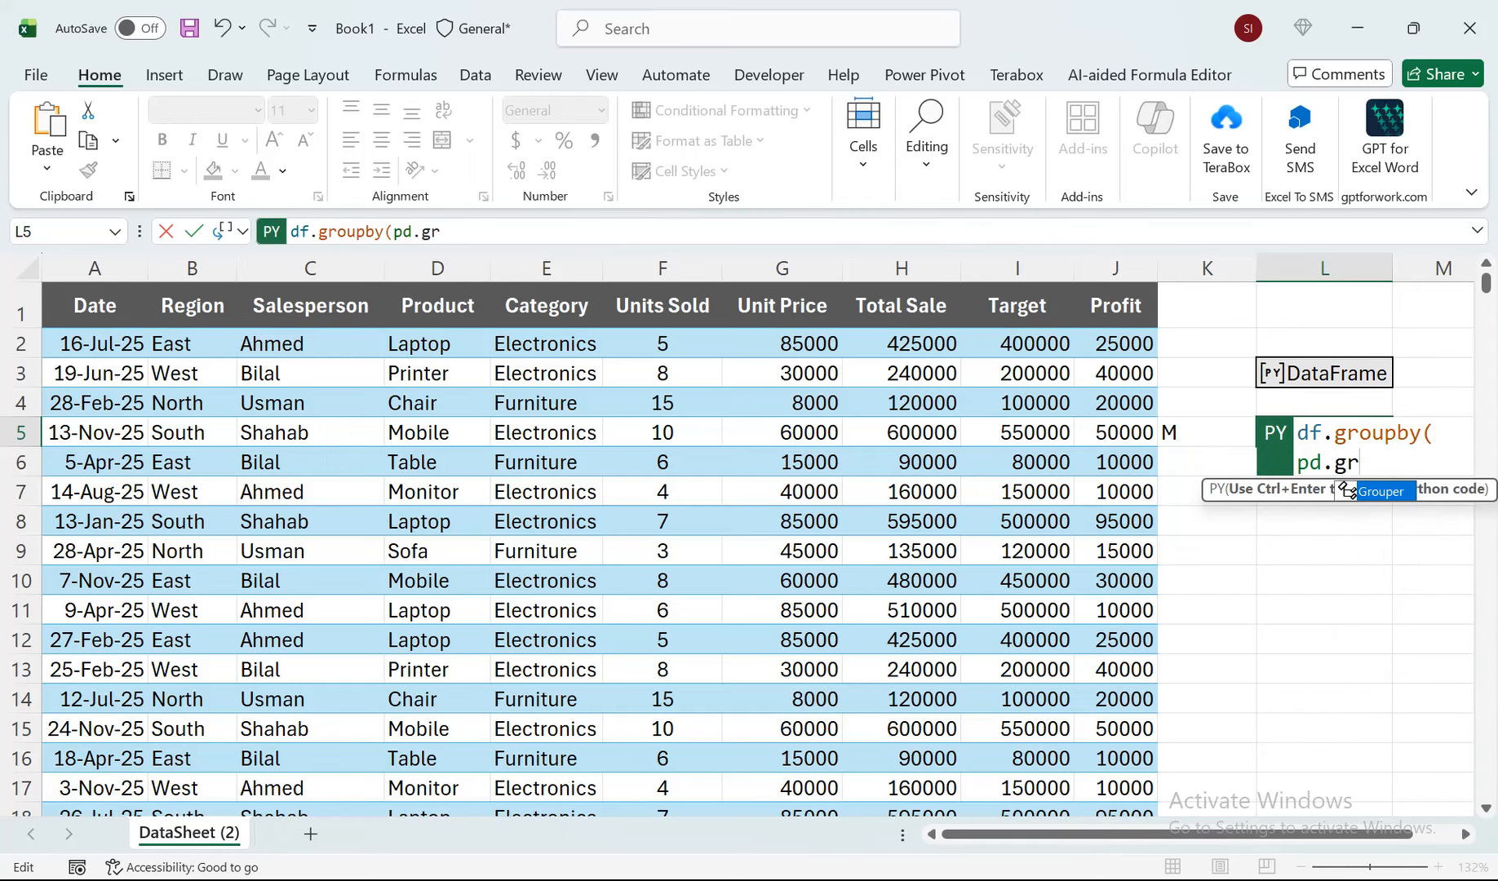
{"action": "key", "text": "Tab"}
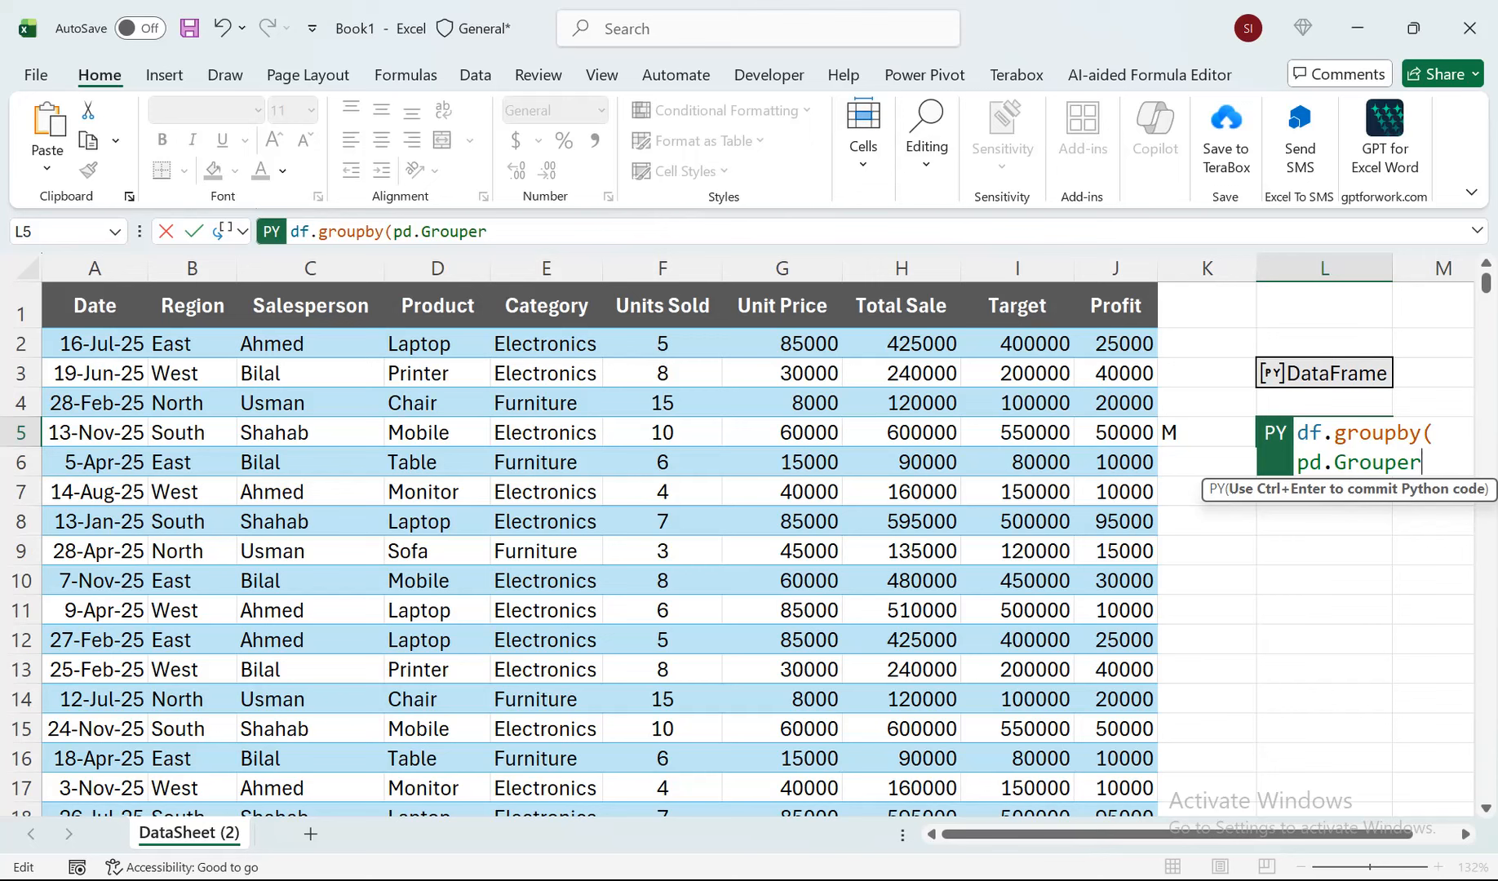
Add the grouper arguments key="Date" and freq=xl("K5"), and close the brackets of the groupby call.
{"action": "type", "text": "(key="}
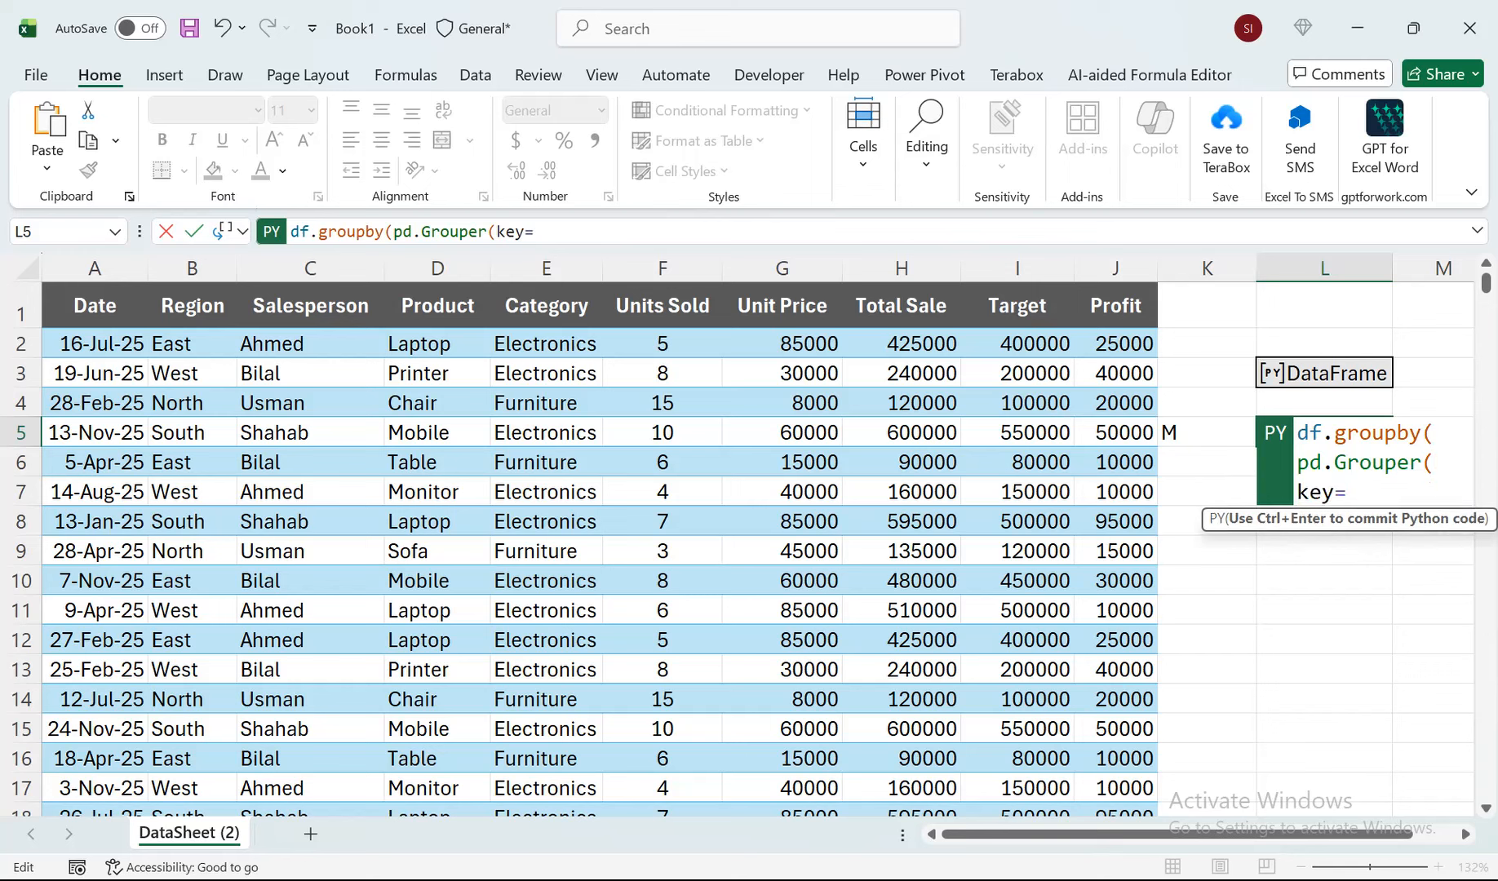
{"action": "type", "text": "\"Date"}
{"action": "scroll", "coordinate": [757, 535], "scroll_direction": "right", "scroll_amount": 3}
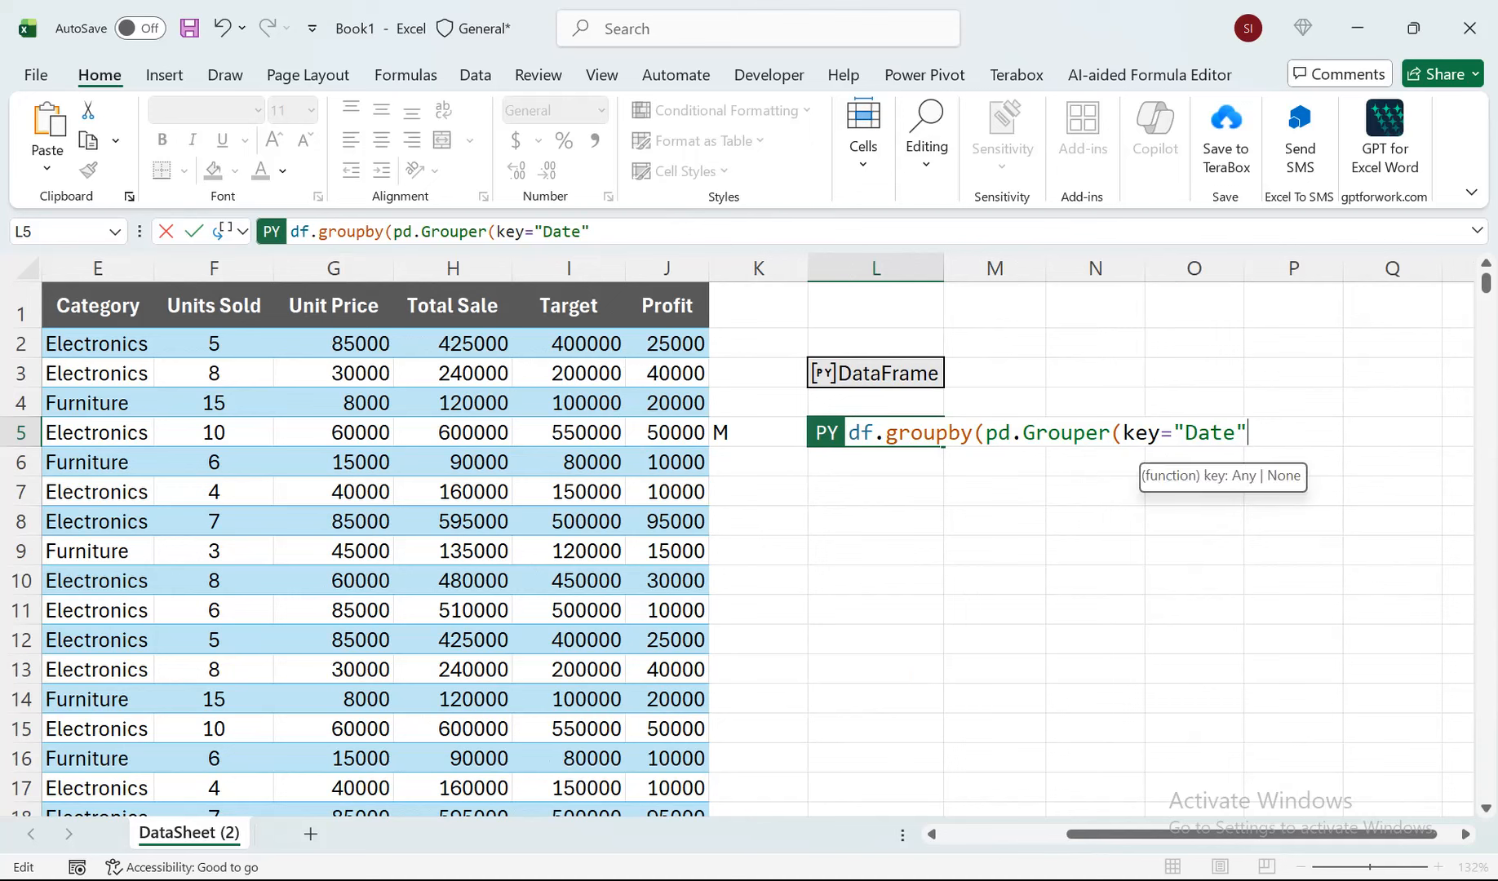
{"action": "type", "text": ",freq"}
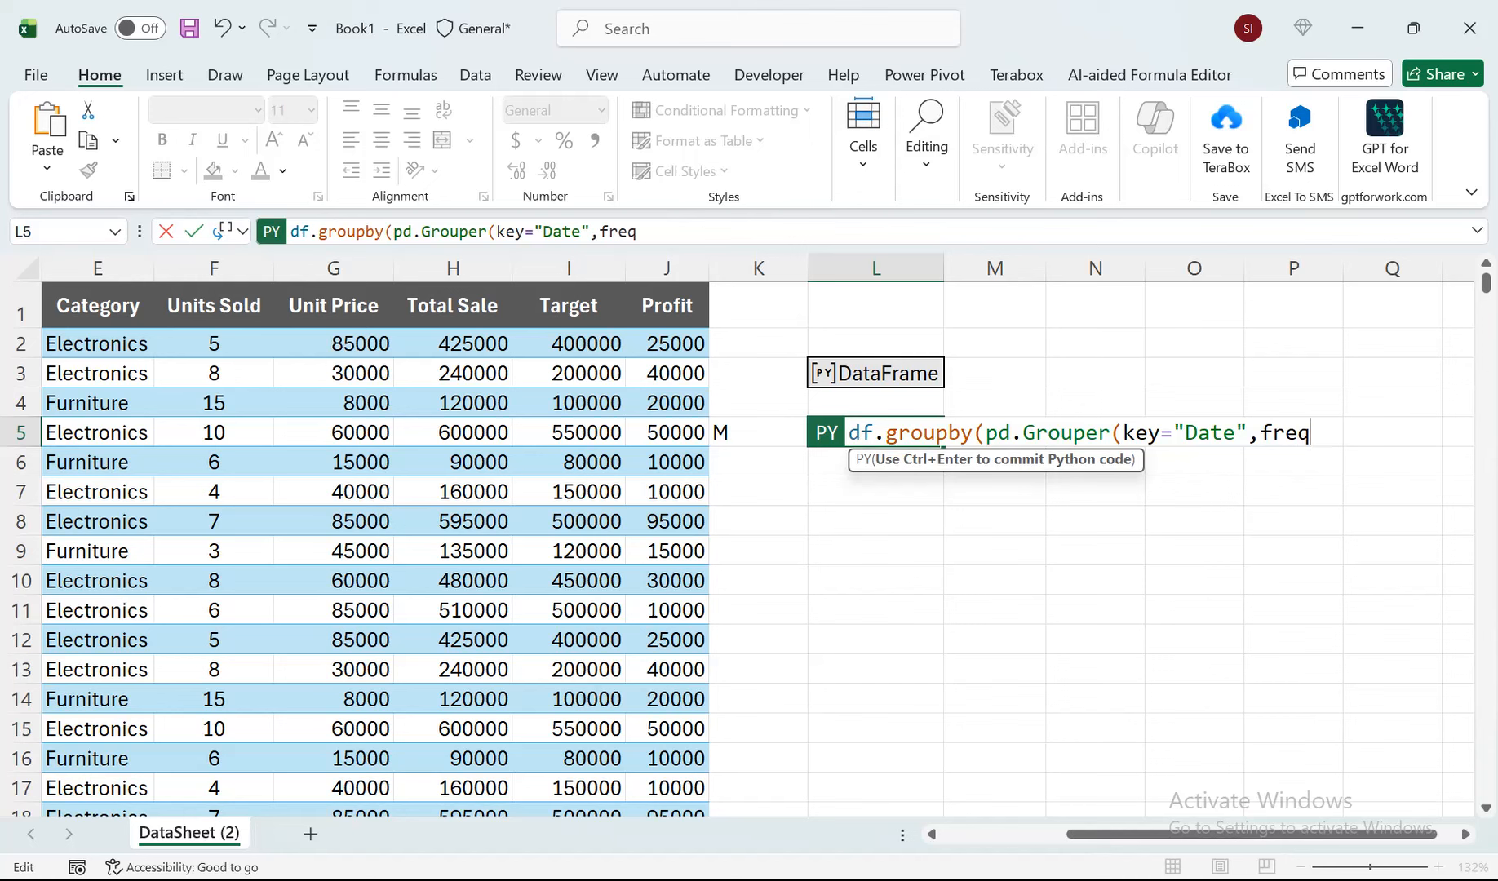
{"action": "type", "text": "="}
{"action": "left_click", "coordinate": [759, 433]}
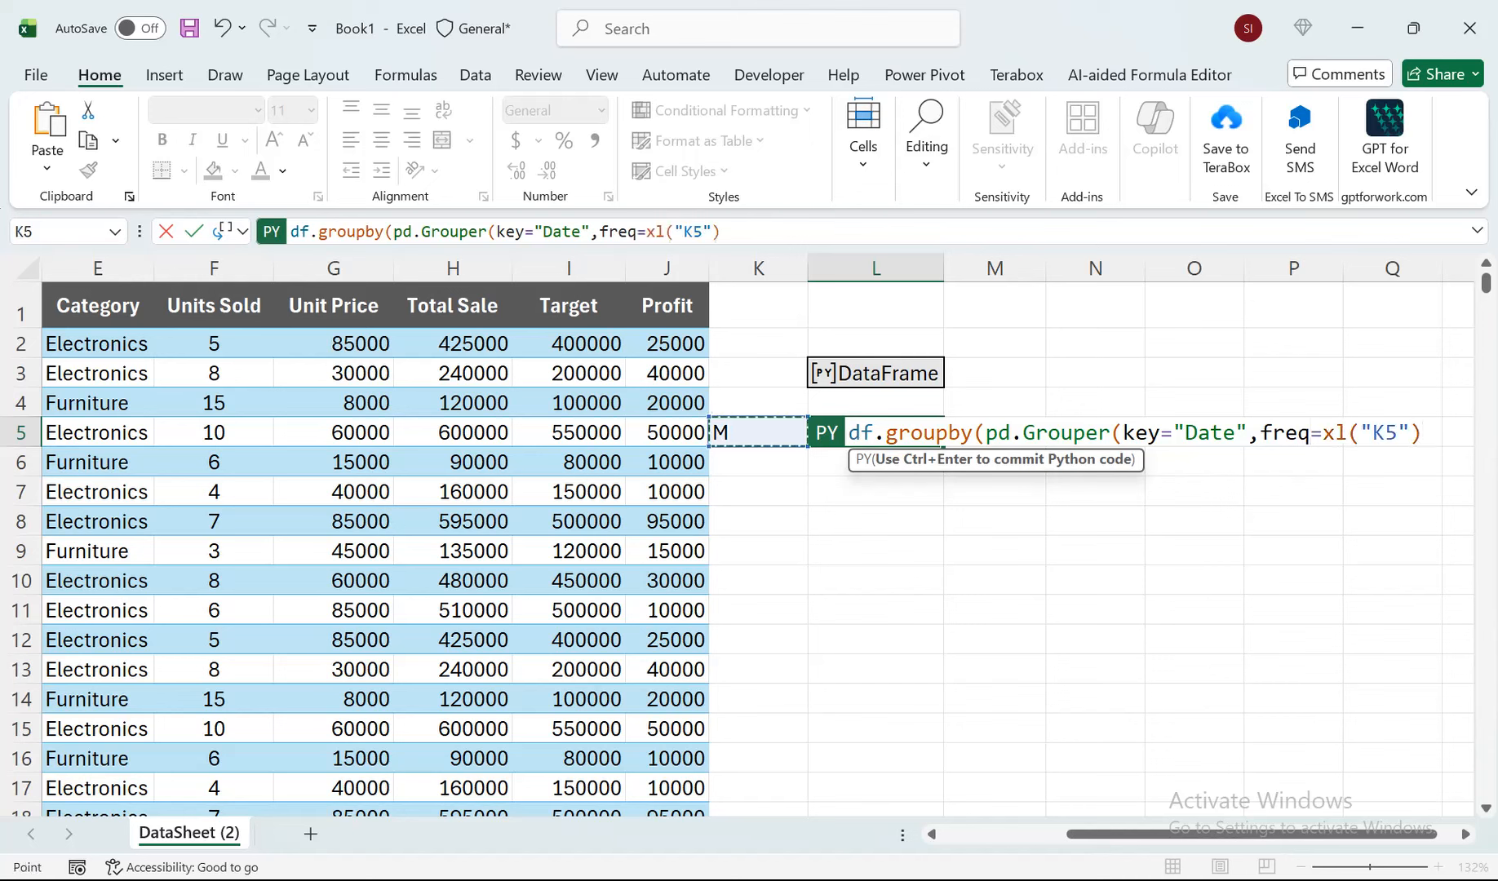
{"action": "type", "text": ")"}
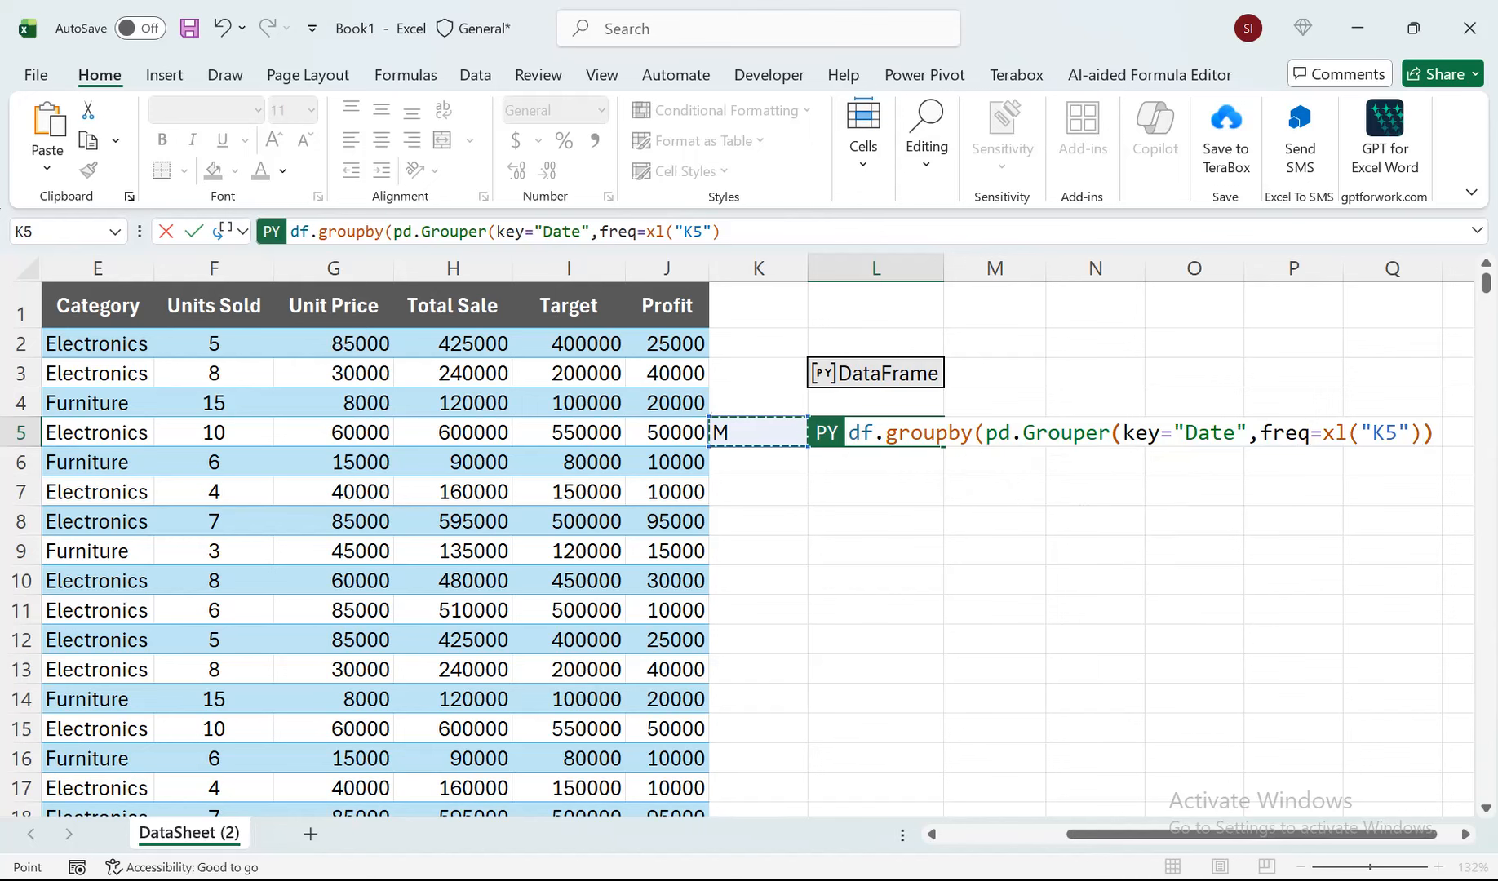
{"action": "type", "text": ")"}
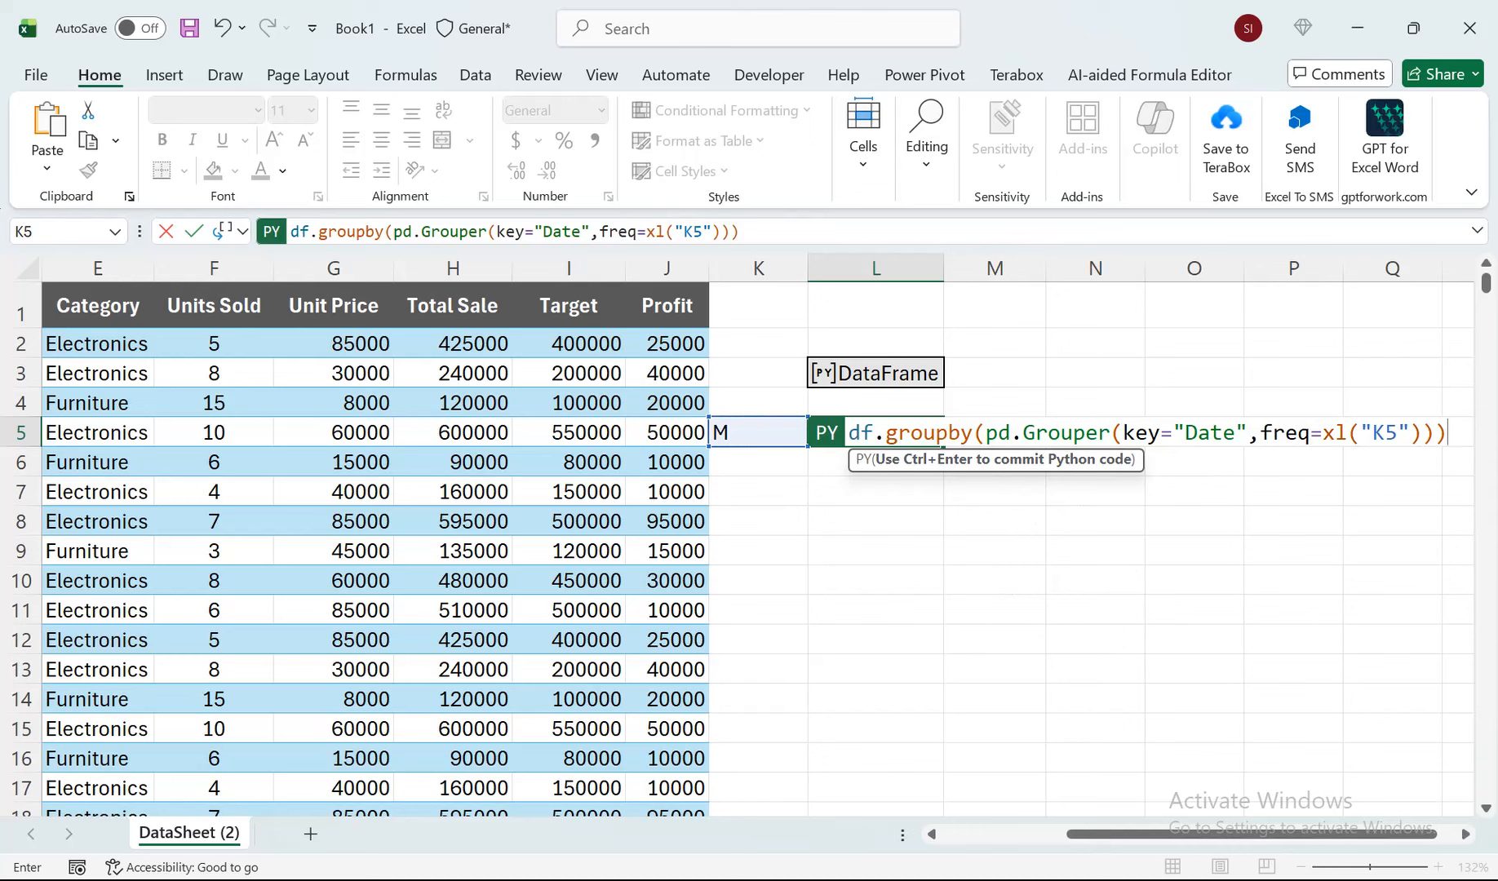
Append ['Total Sale'].sum() to the groupby expression in L5.
{"action": "type", "text": "['Total"}
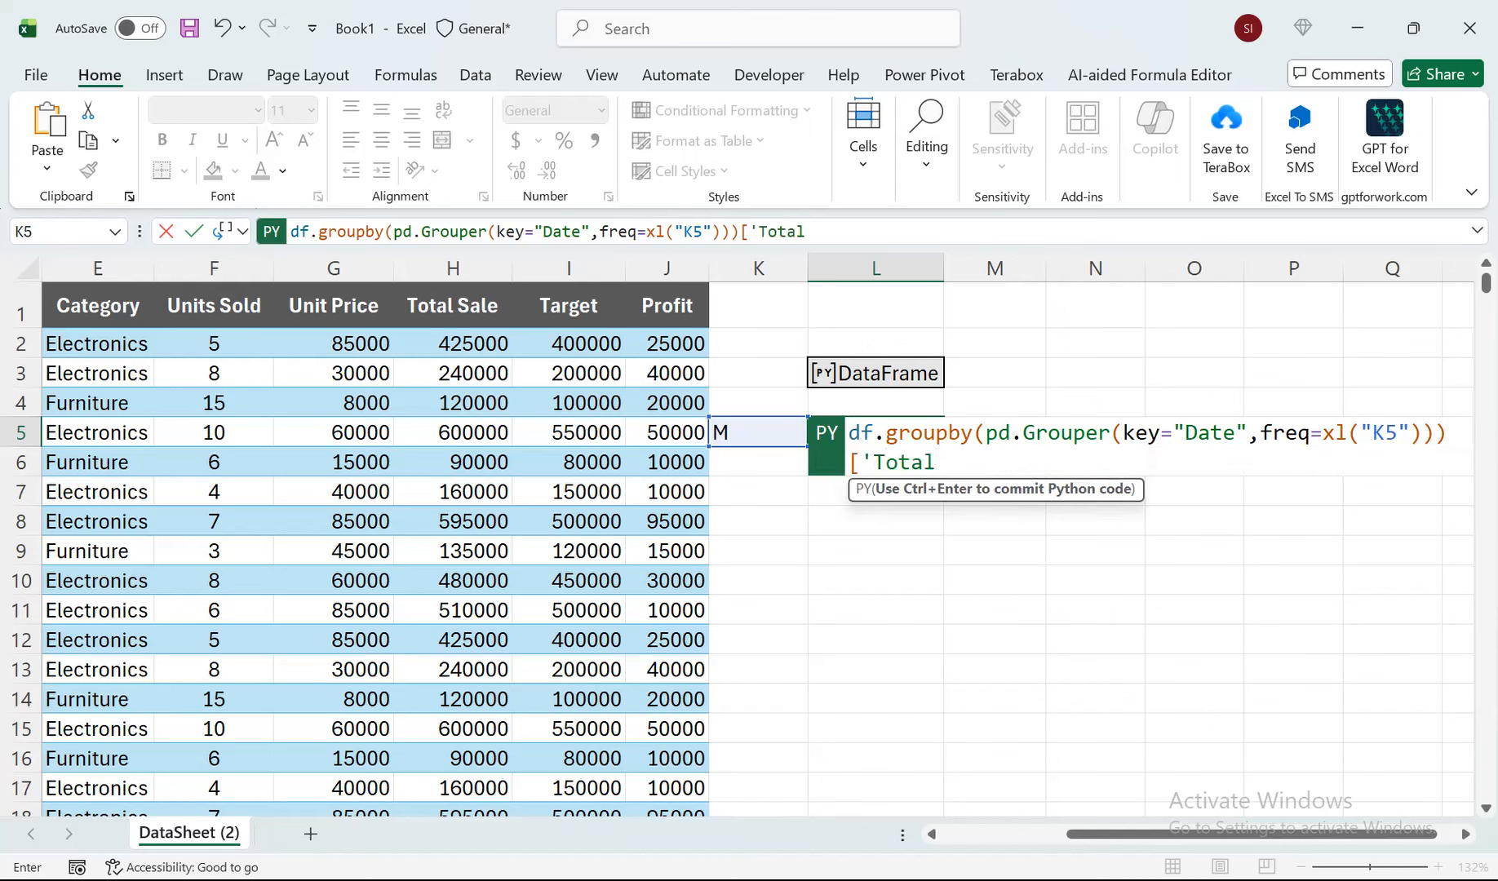
{"action": "type", "text": " Sale']"}
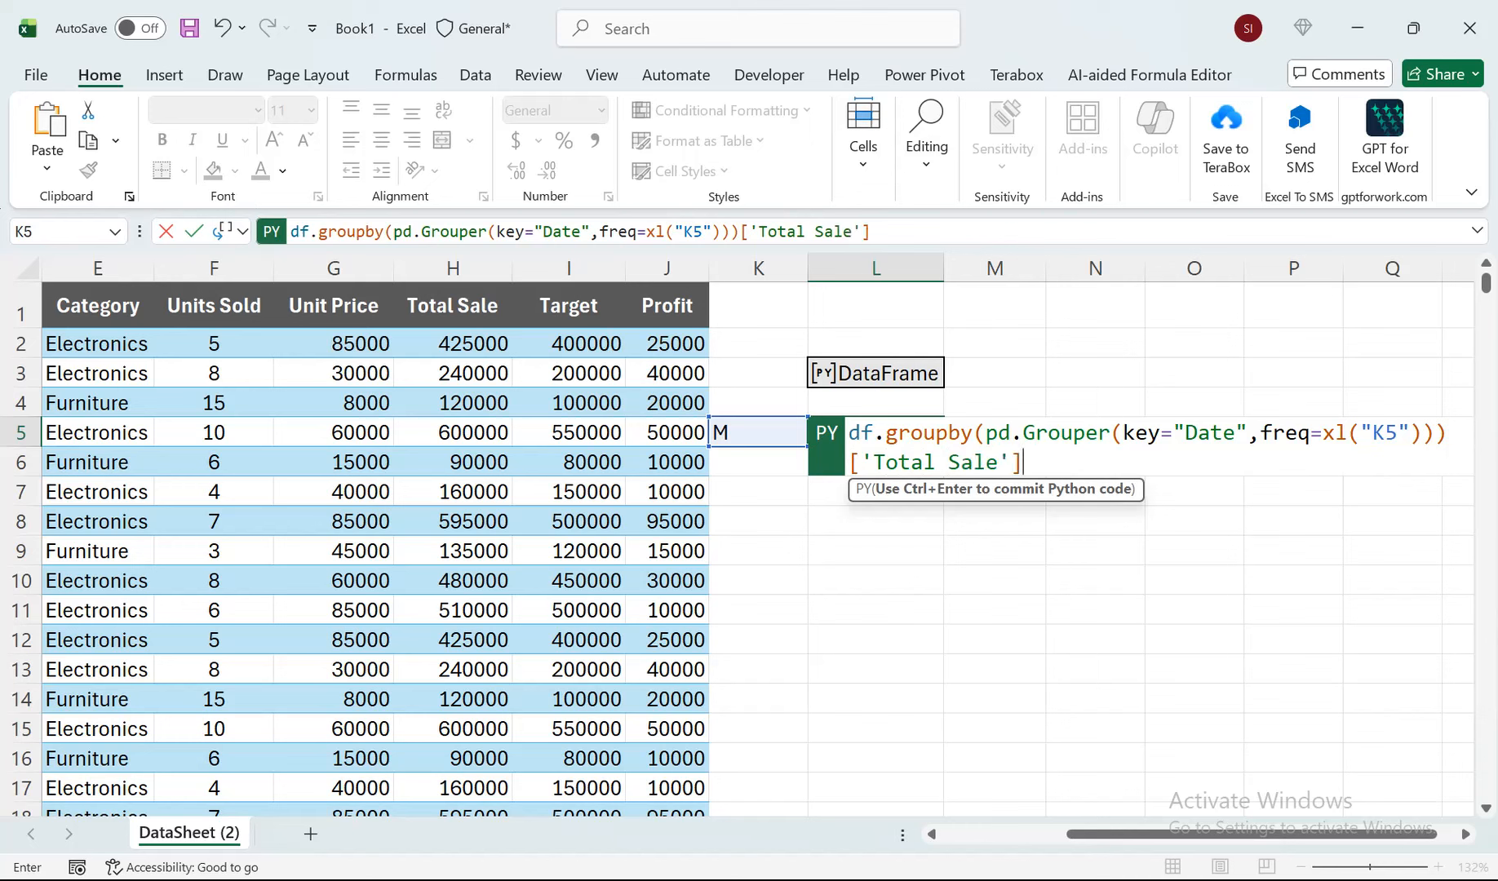
{"action": "type", "text": ".su"}
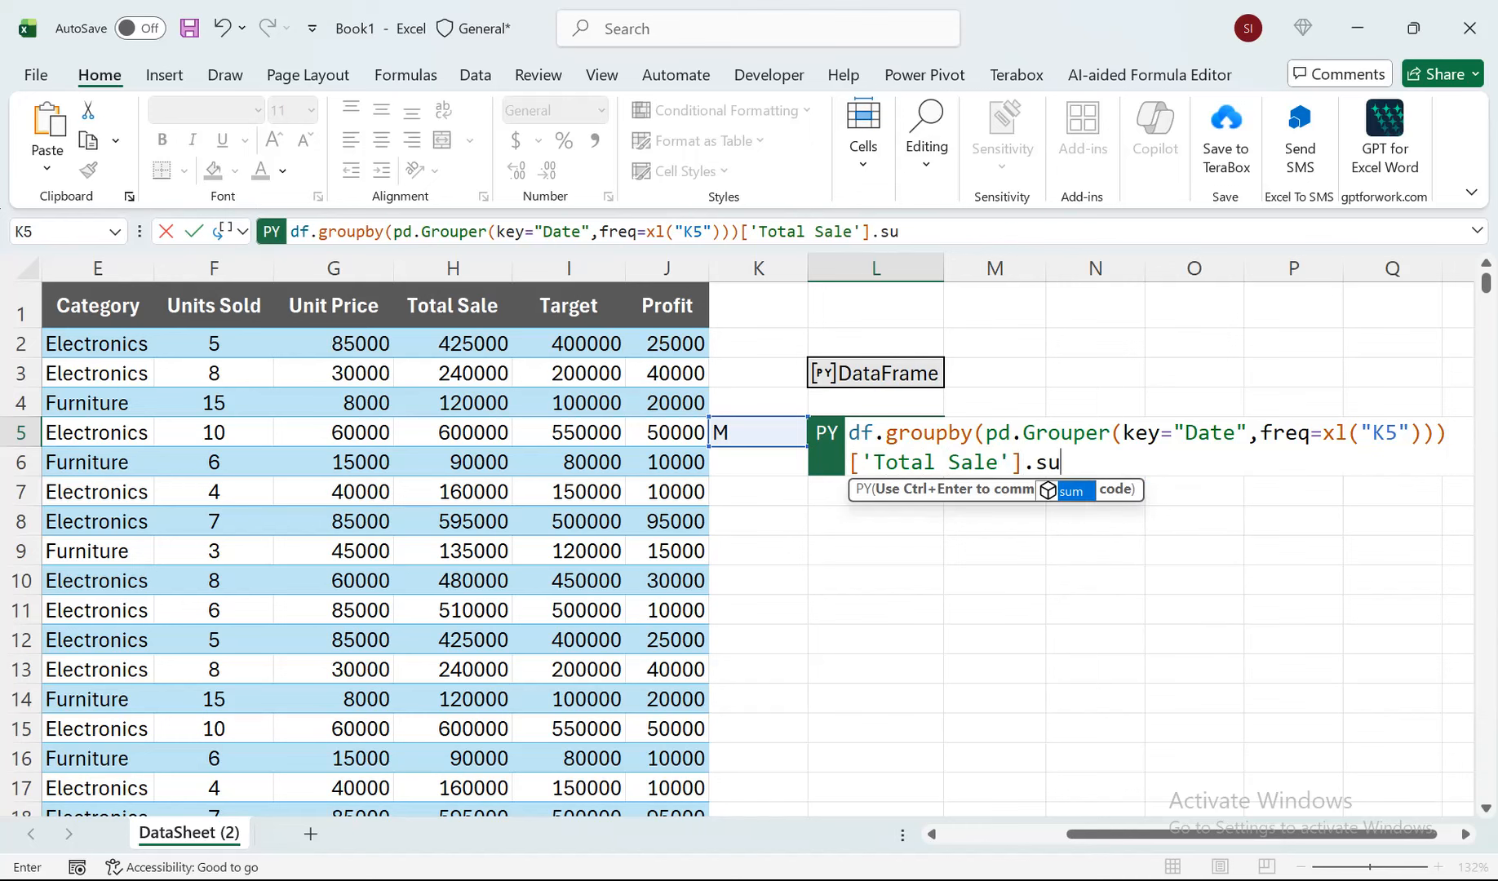
{"action": "type", "text": "m()"}
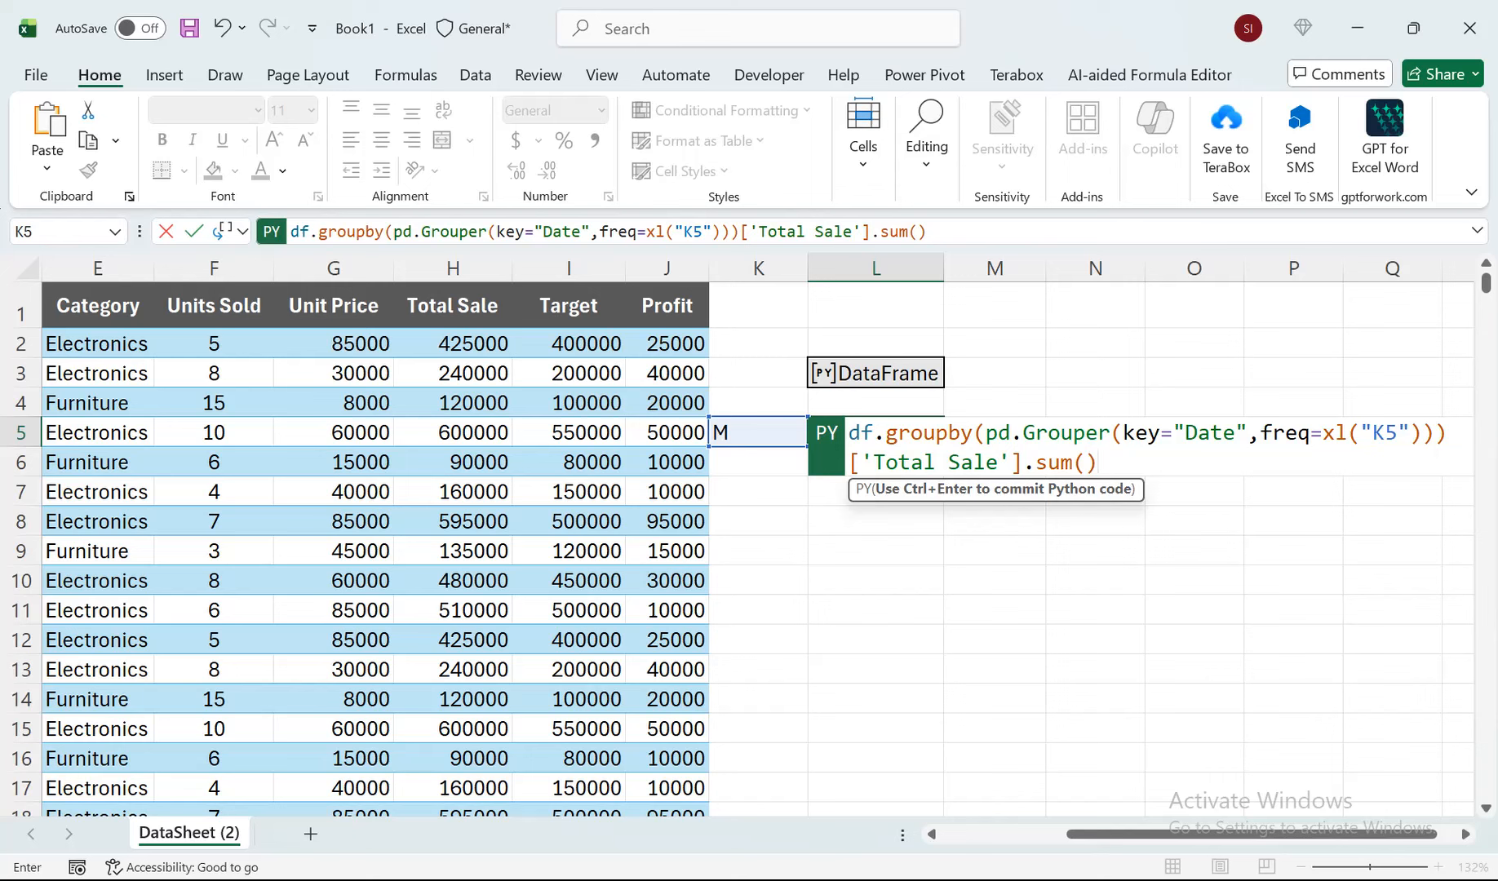
Commit the Python formula in L5 and set its output to Excel values.
{"action": "key", "text": "ctrl+Return"}
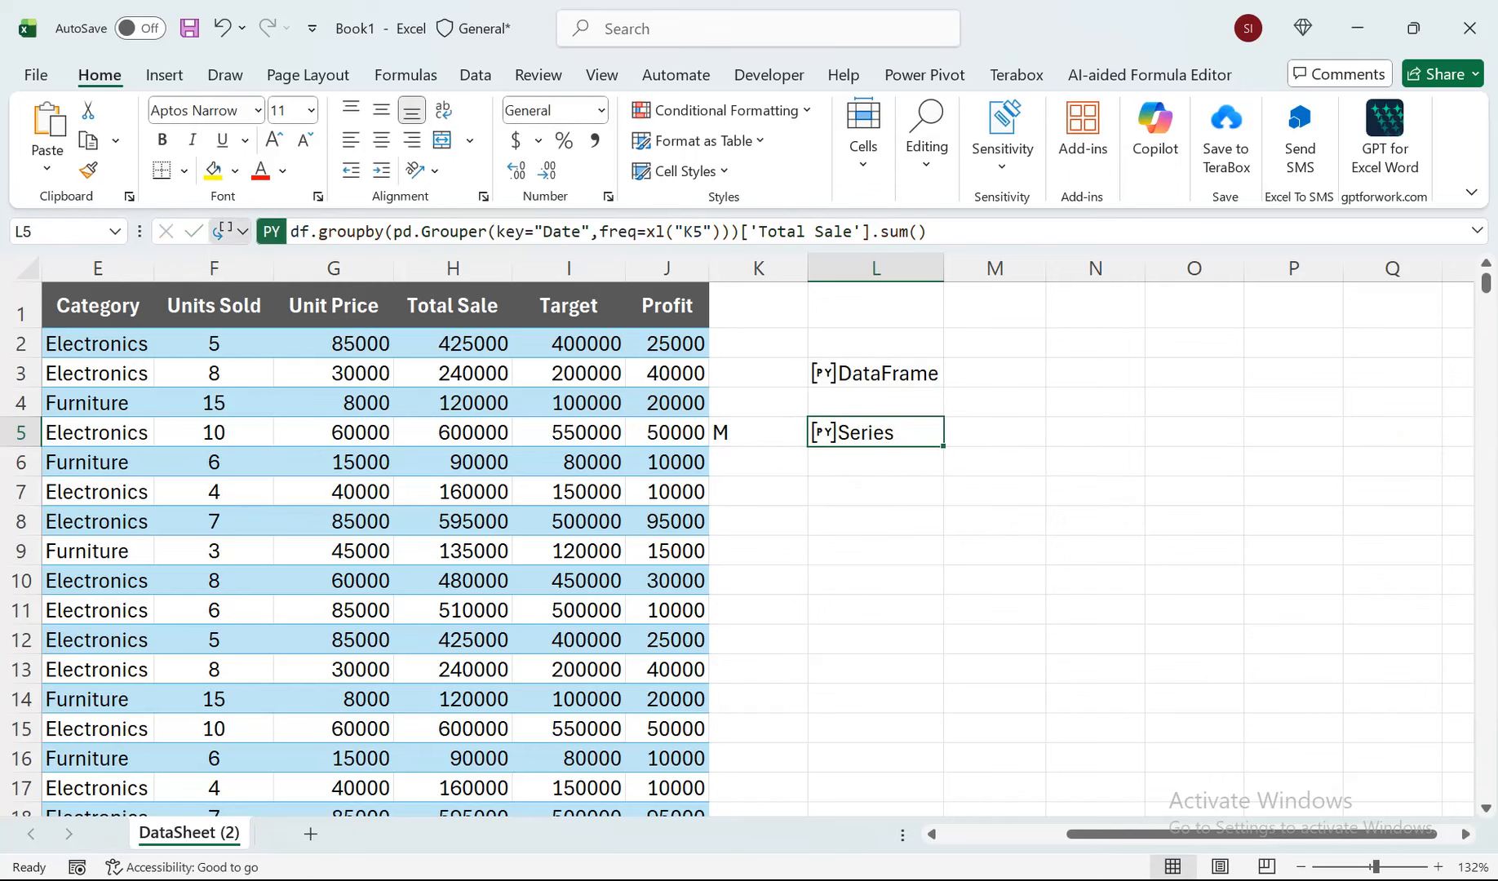
{"action": "left_click", "coordinate": [231, 231]}
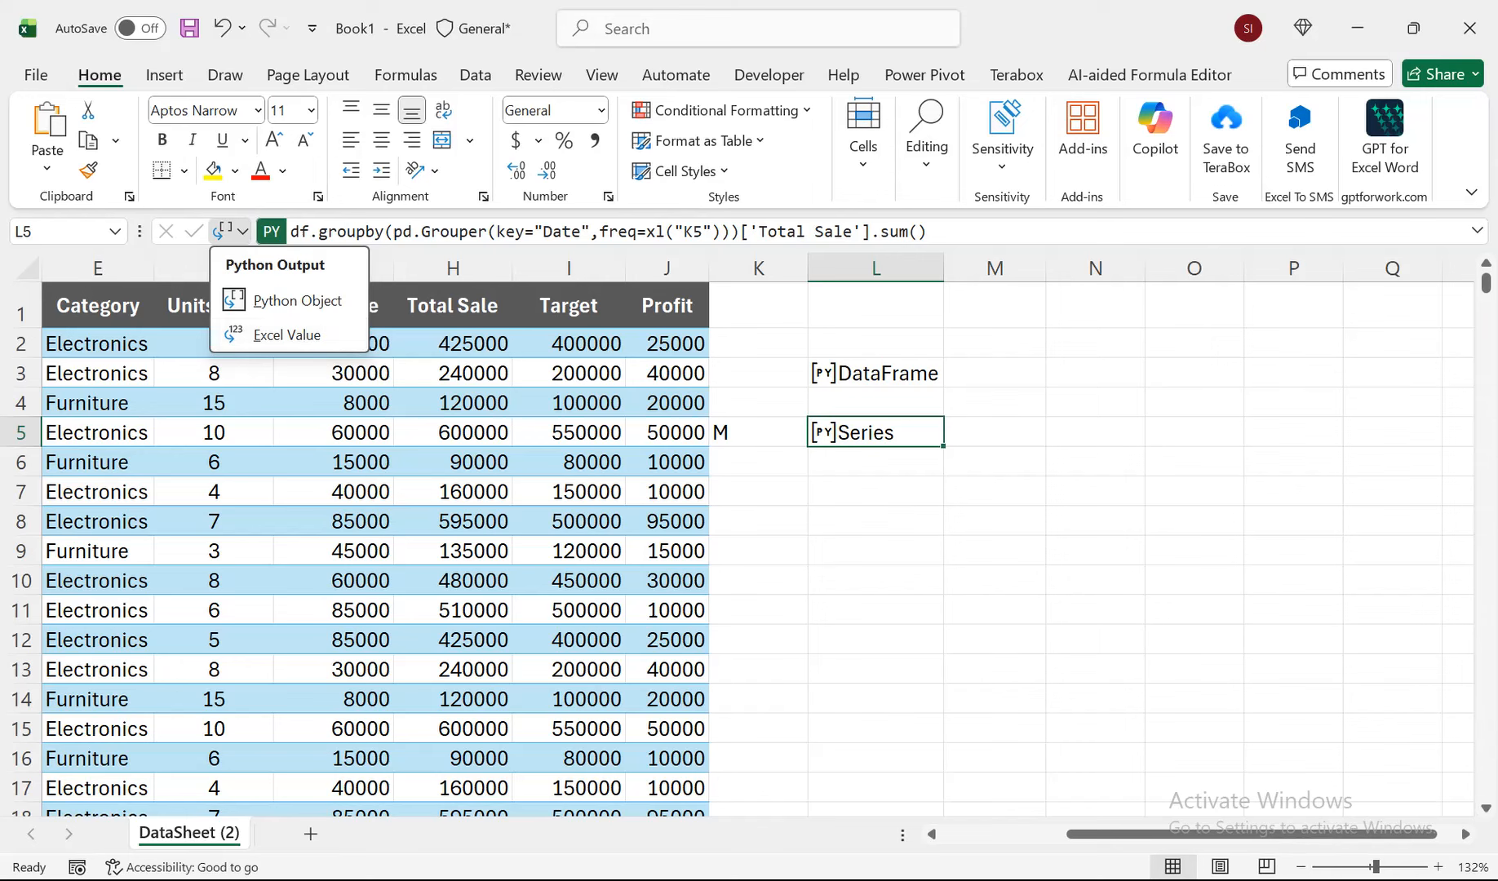
{"action": "left_click", "coordinate": [286, 335]}
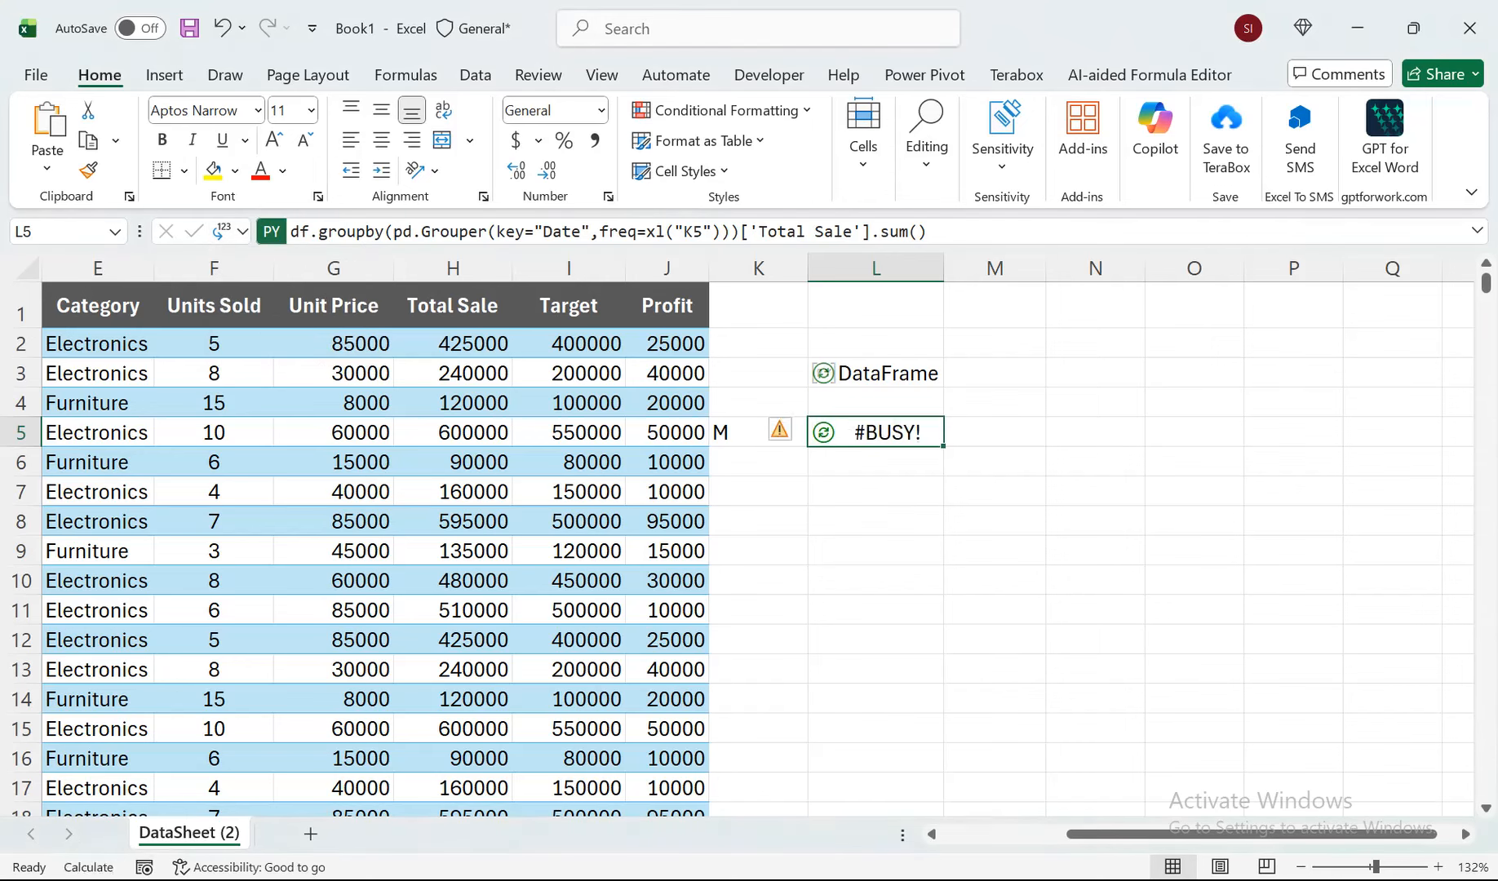
Change the grouping frequency in K5 to w for weekly totals.
{"action": "left_click", "coordinate": [759, 433]}
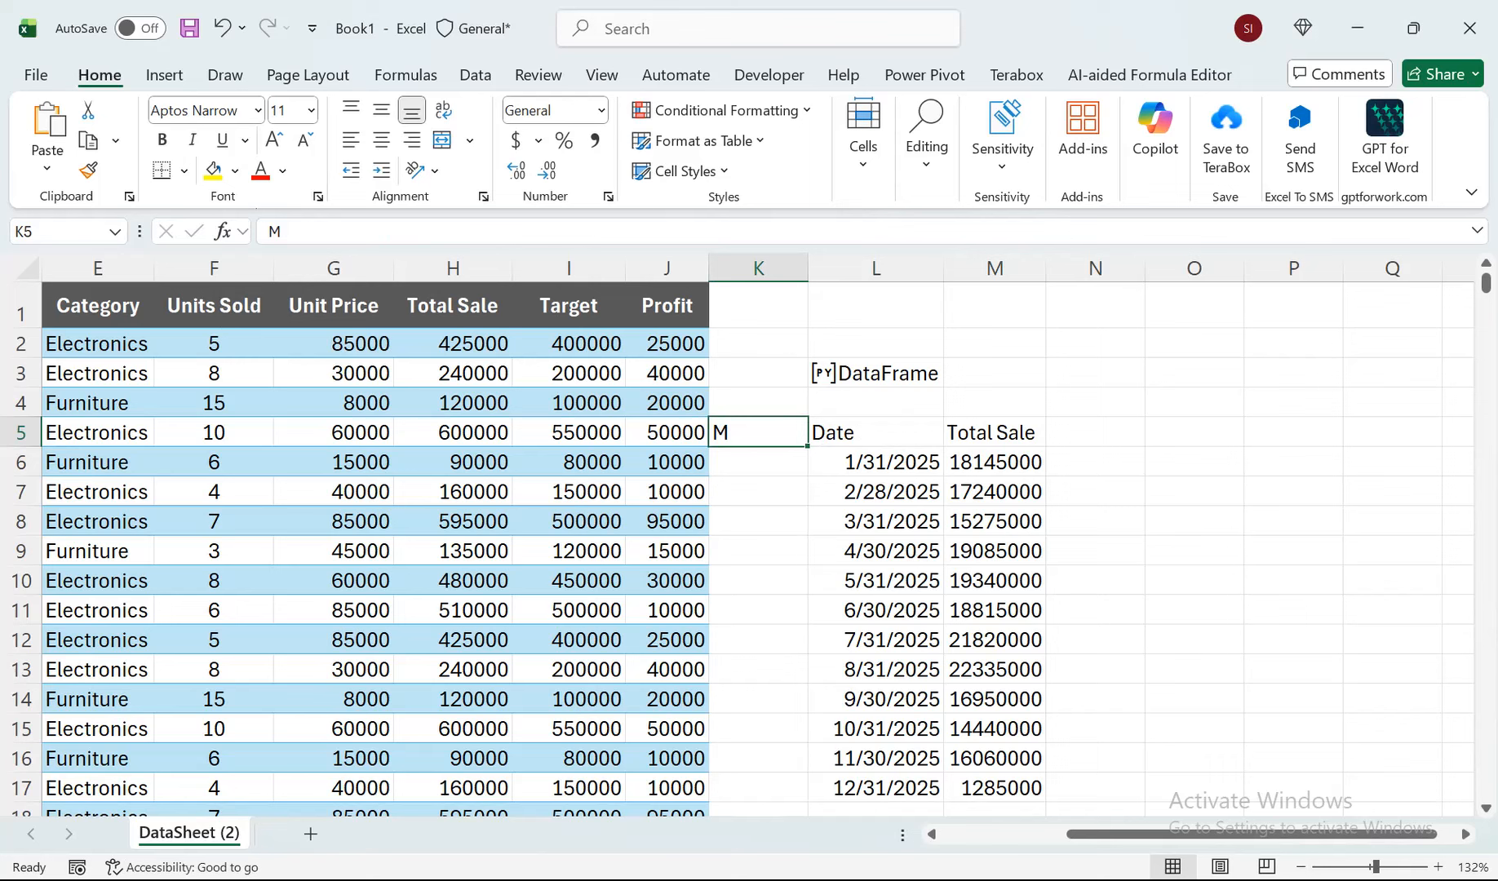
{"action": "type", "text": "w"}
{"action": "key", "text": "Return"}
{"action": "key", "text": "Return"}
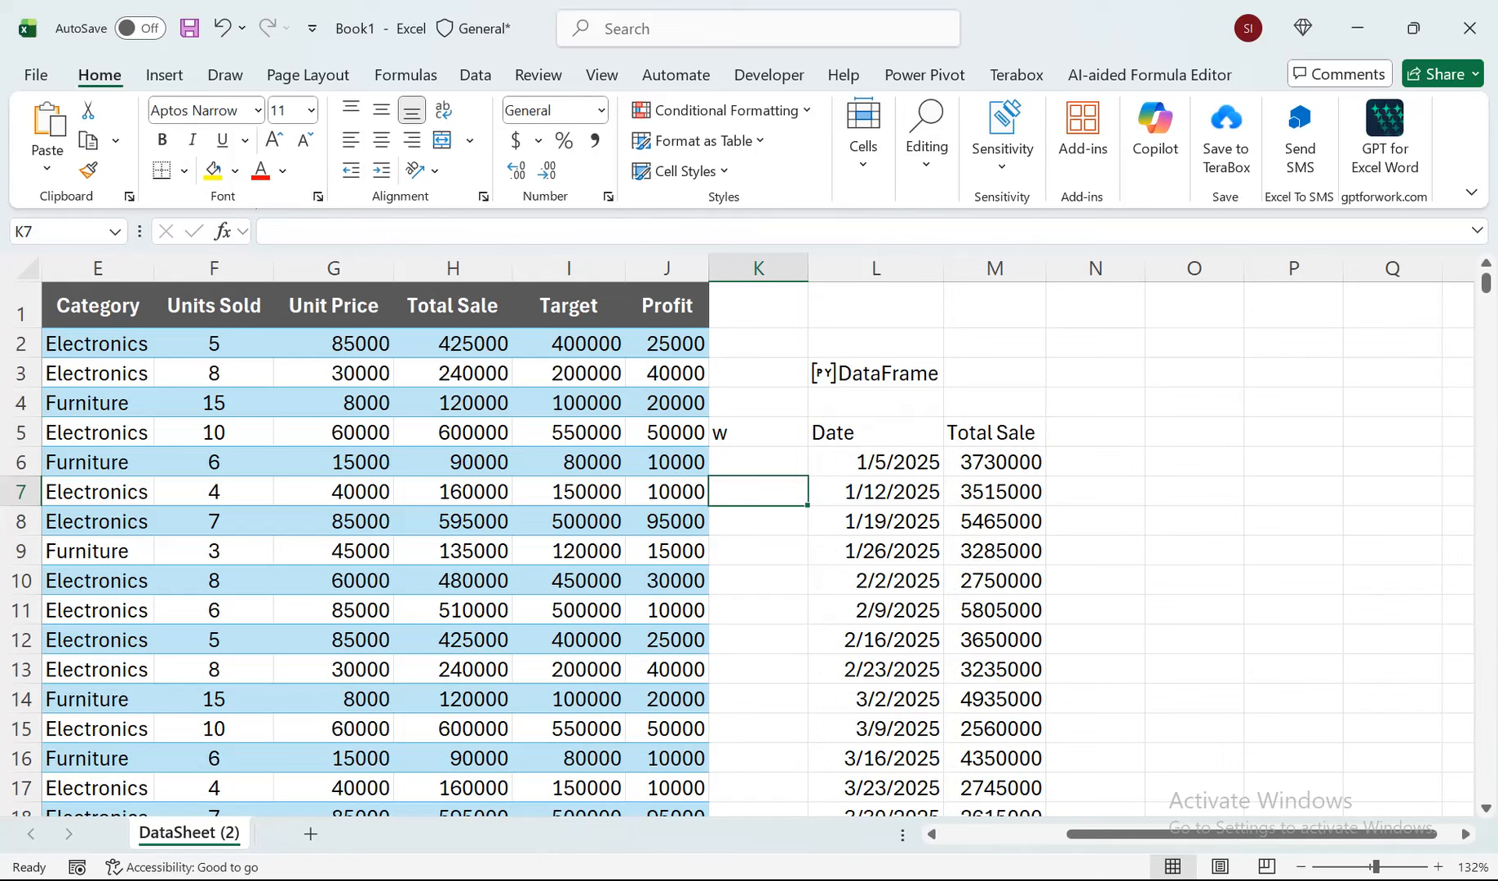
Set the grouping frequency in K5 back to M for monthly totals.
{"action": "left_click", "coordinate": [759, 432]}
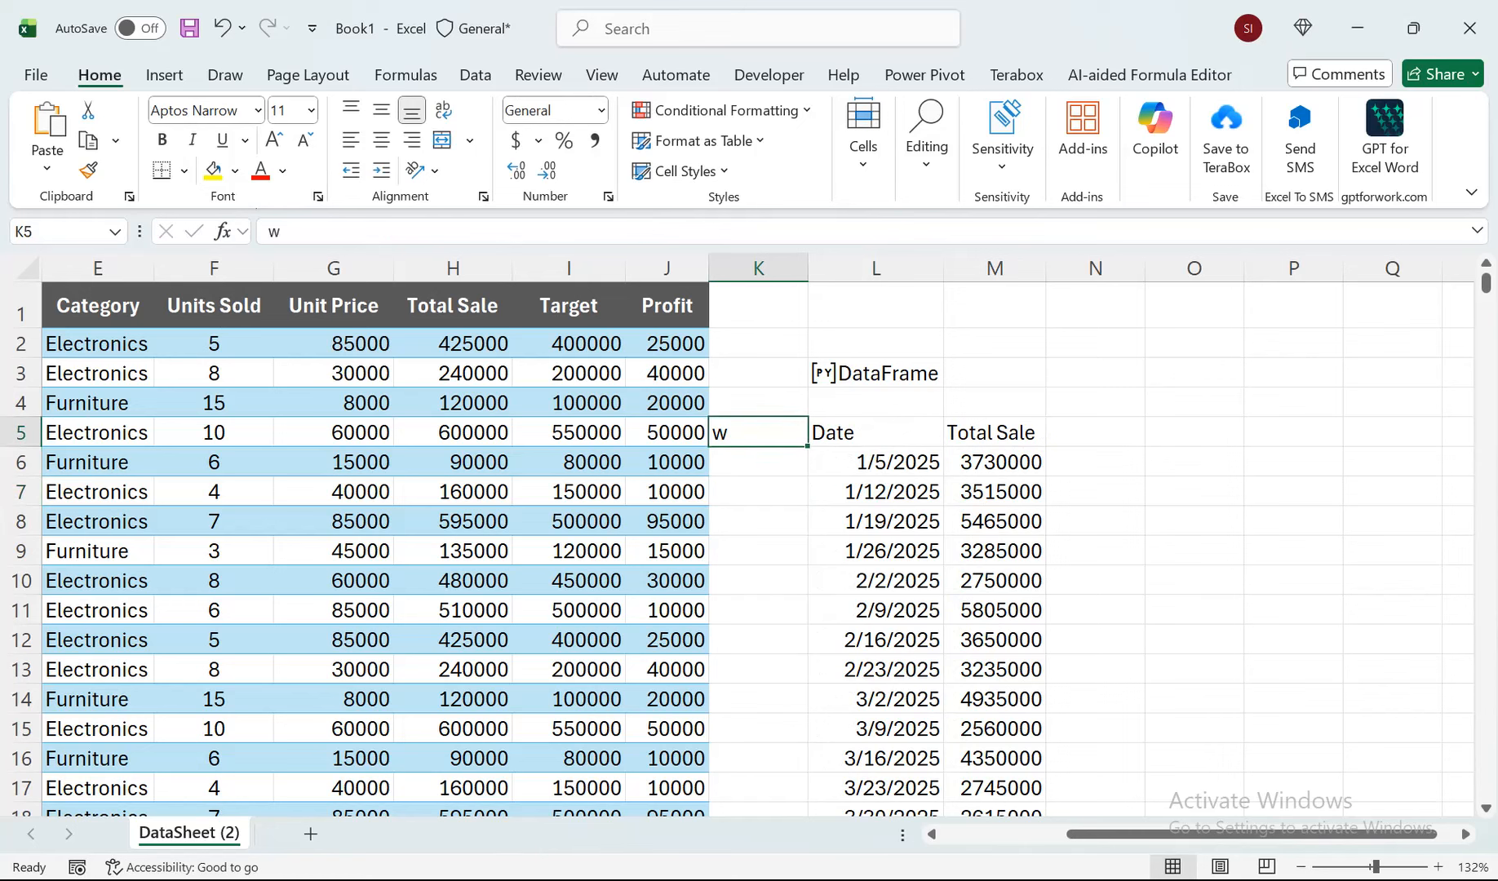
{"action": "type", "text": "M"}
{"action": "key", "text": "Return"}
{"action": "key", "text": "Return"}
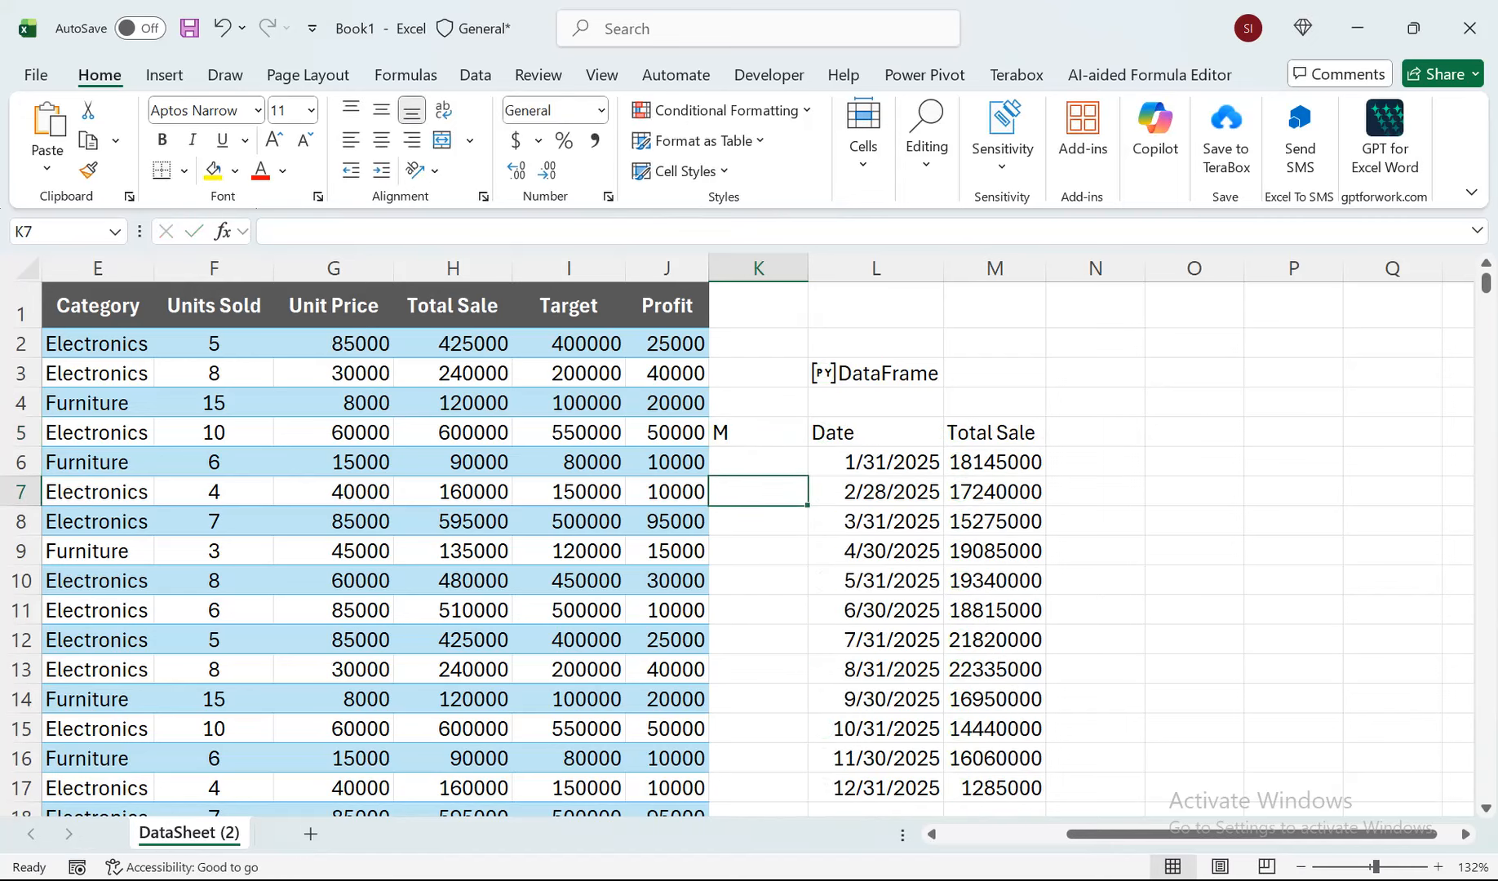
Replace ['Total Sale'] with .Profit in the L5 groupby formula to sum profit by date, and select the resulting profit values.
{"action": "double_click", "coordinate": [874, 433]}
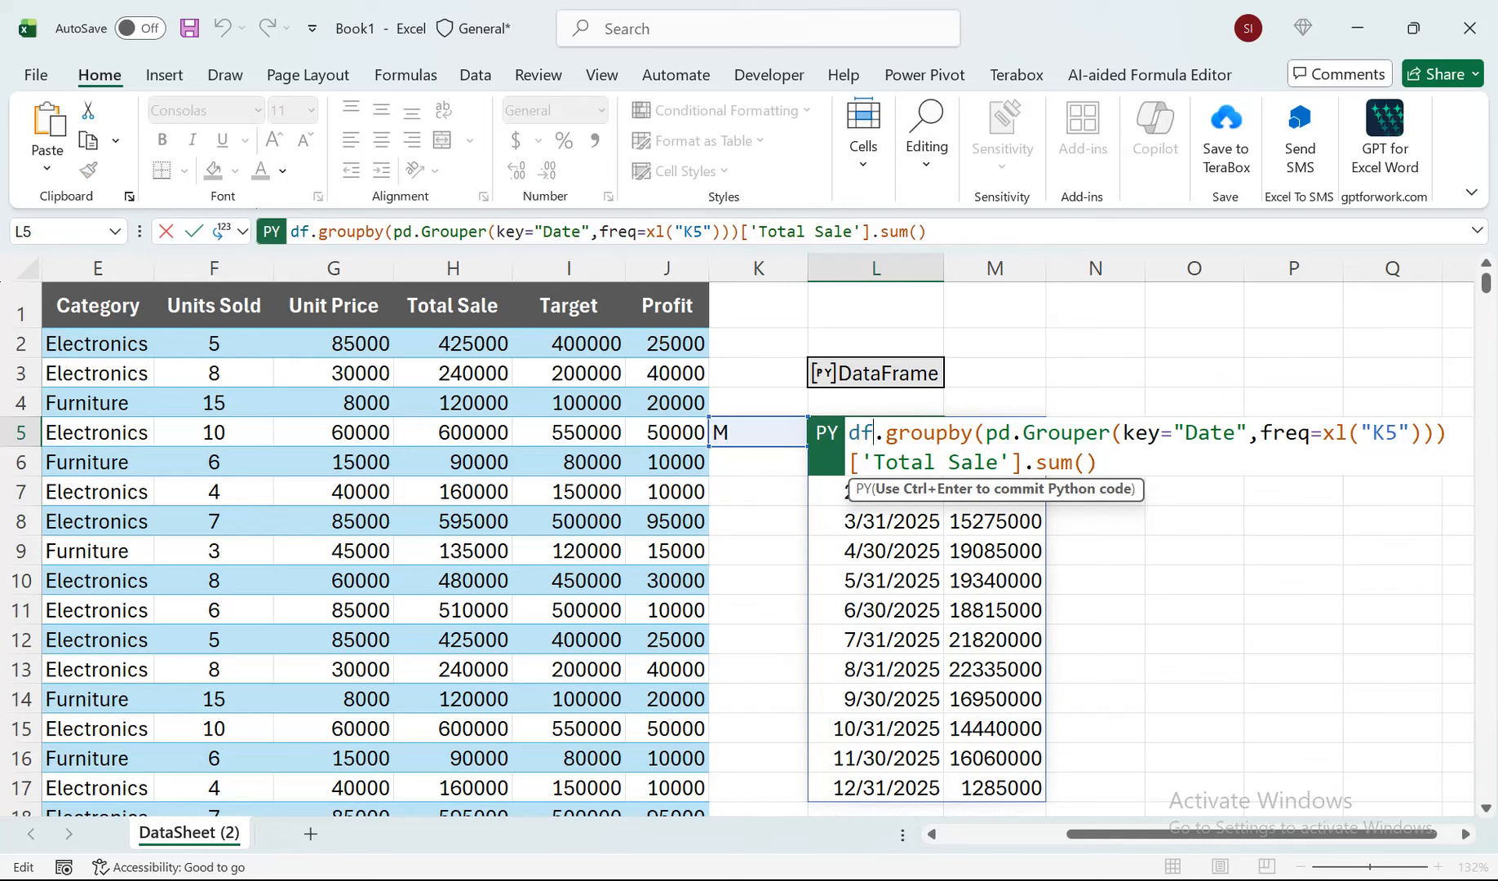
{"action": "left_click_drag", "start_coordinate": [1024, 462], "coordinate": [850, 463]}
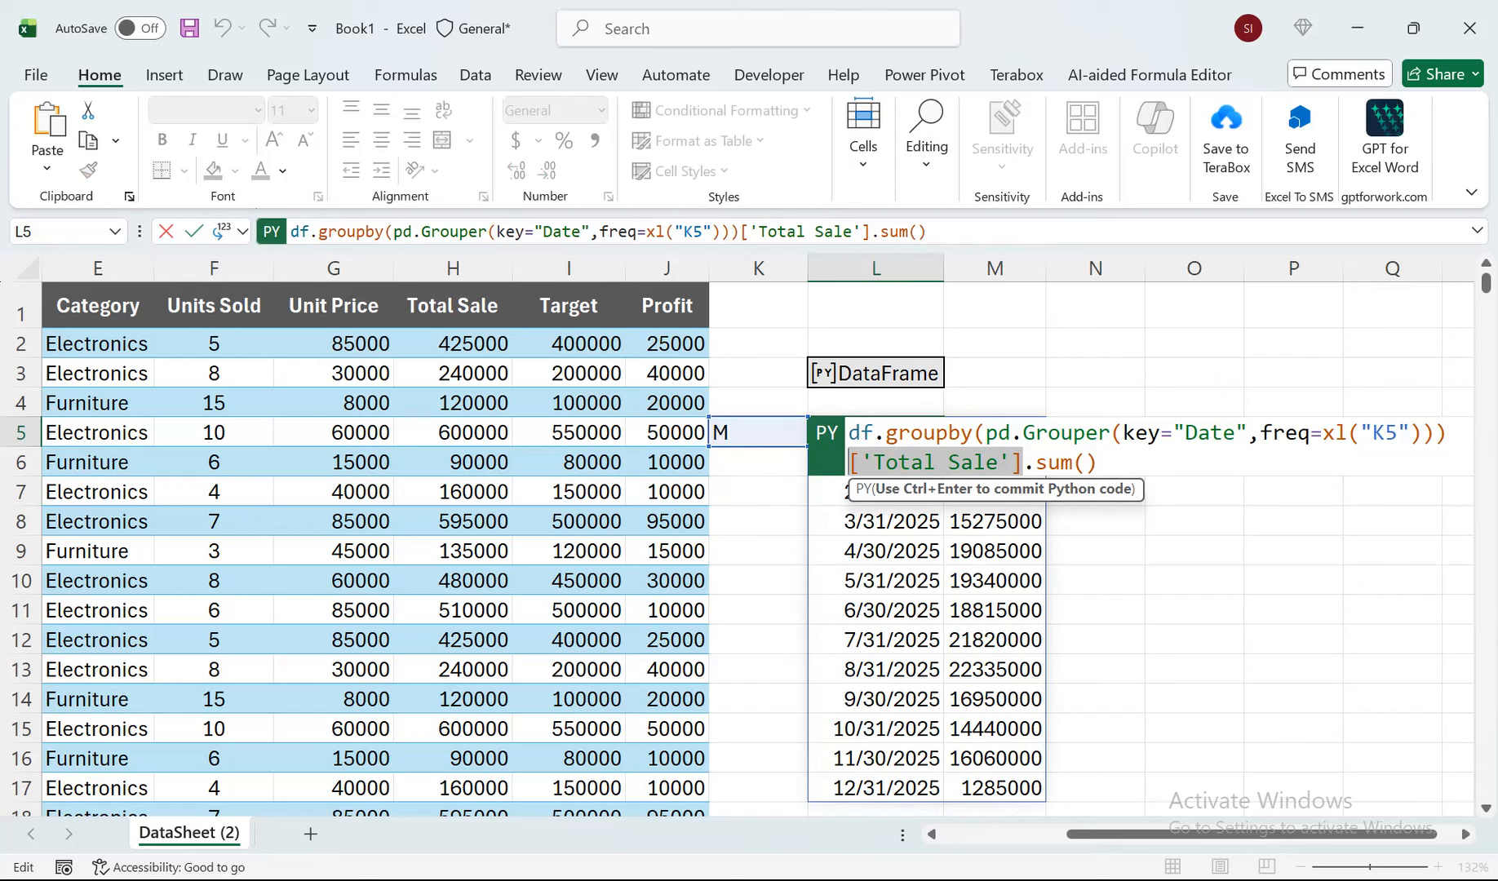
{"action": "key", "text": "BackSpace"}
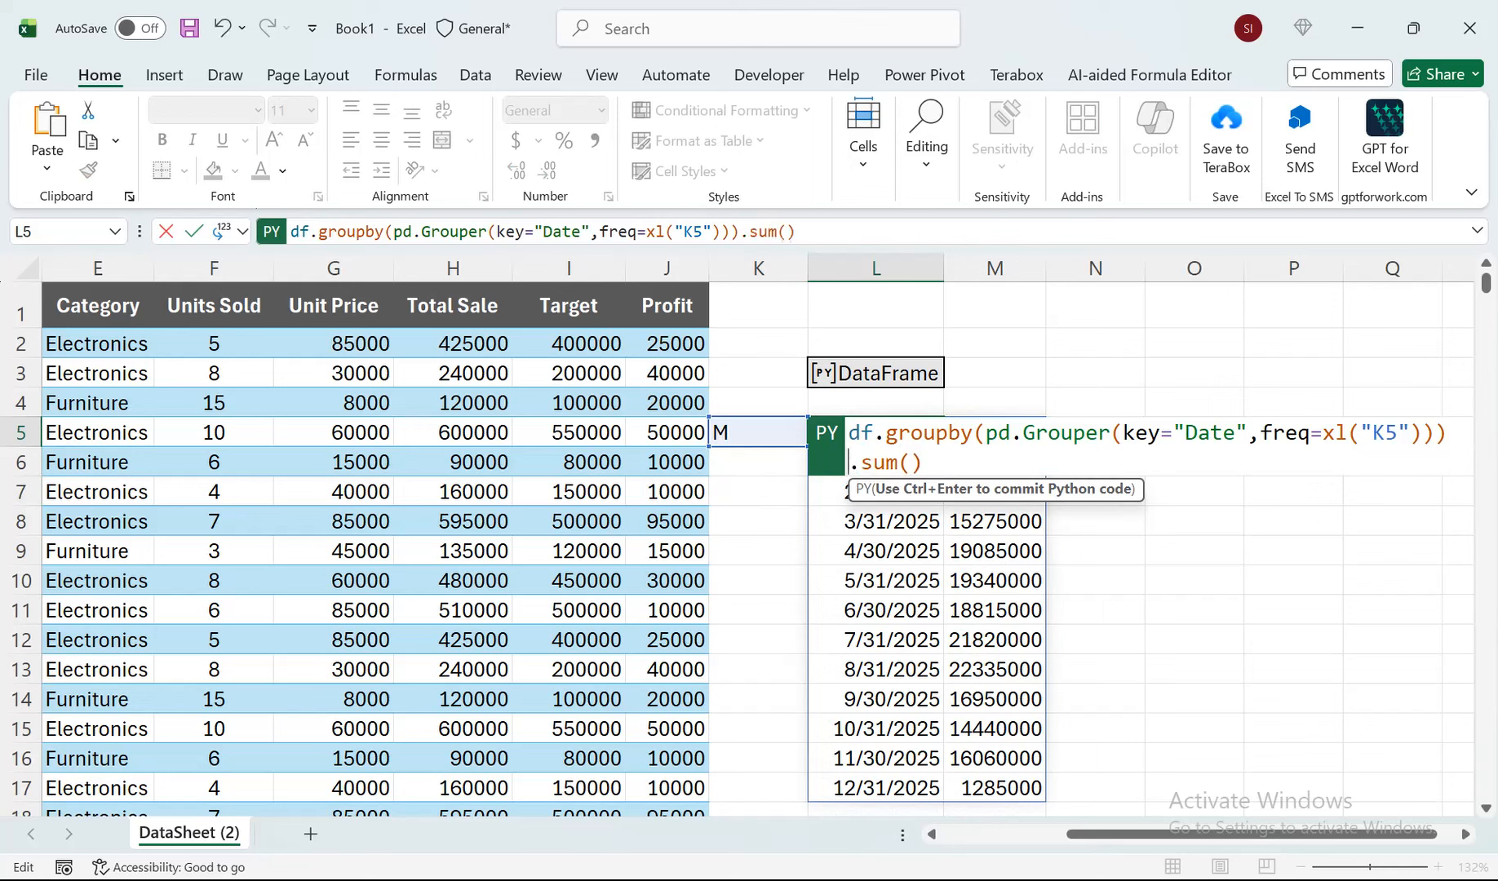
{"action": "type", "text": ".pROFIT"}
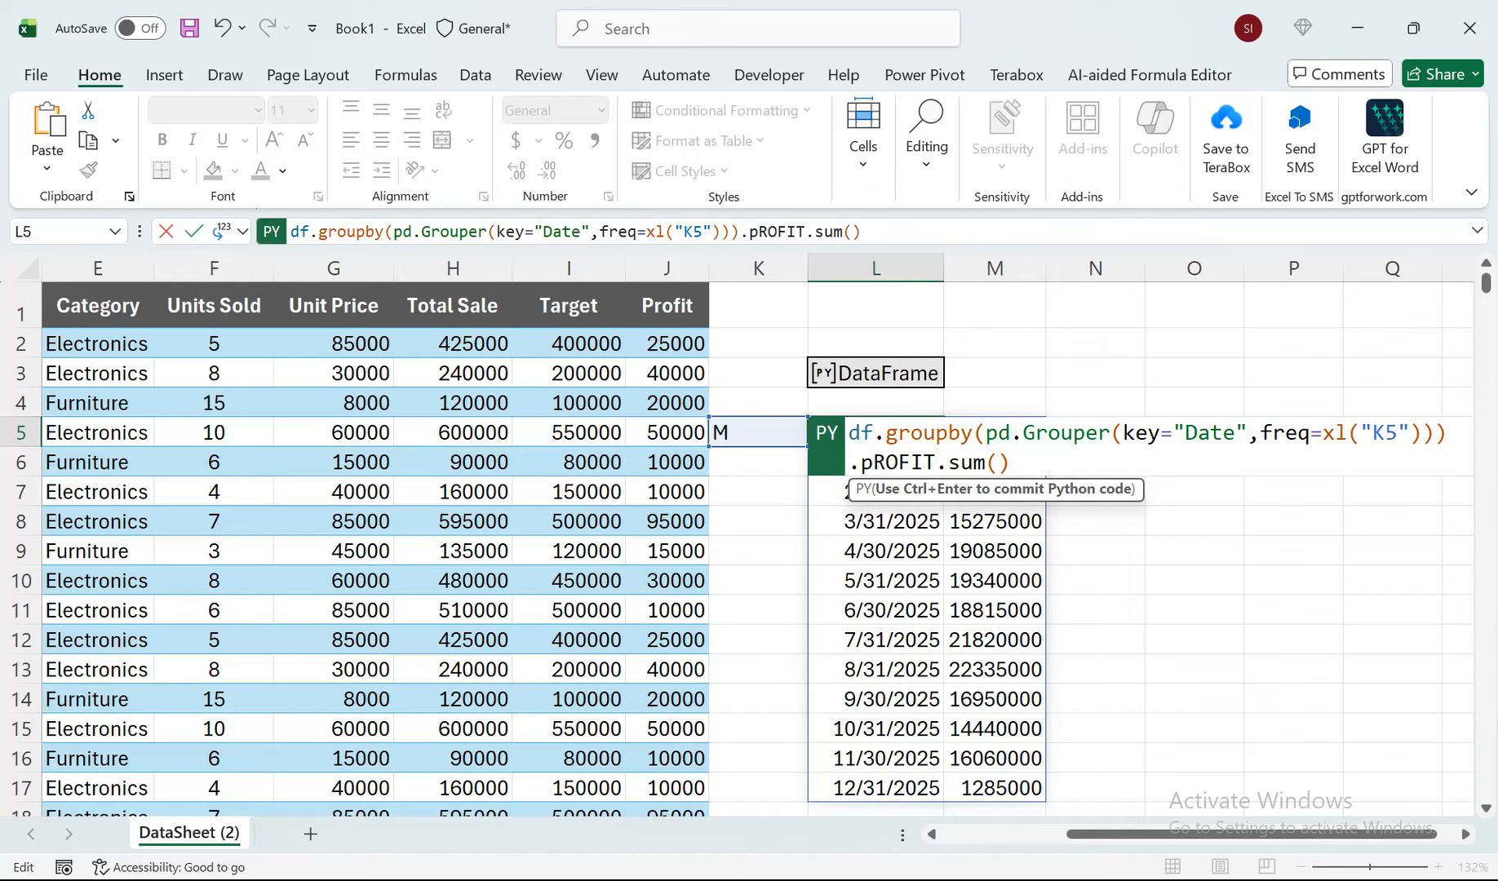
{"action": "key", "text": "BackSpace"}
{"action": "key", "text": "BackSpace"}
{"action": "key", "text": "BackSpace"}
{"action": "key", "text": "BackSpace"}
{"action": "key", "text": "BackSpace"}
{"action": "key", "text": "BackSpace"}
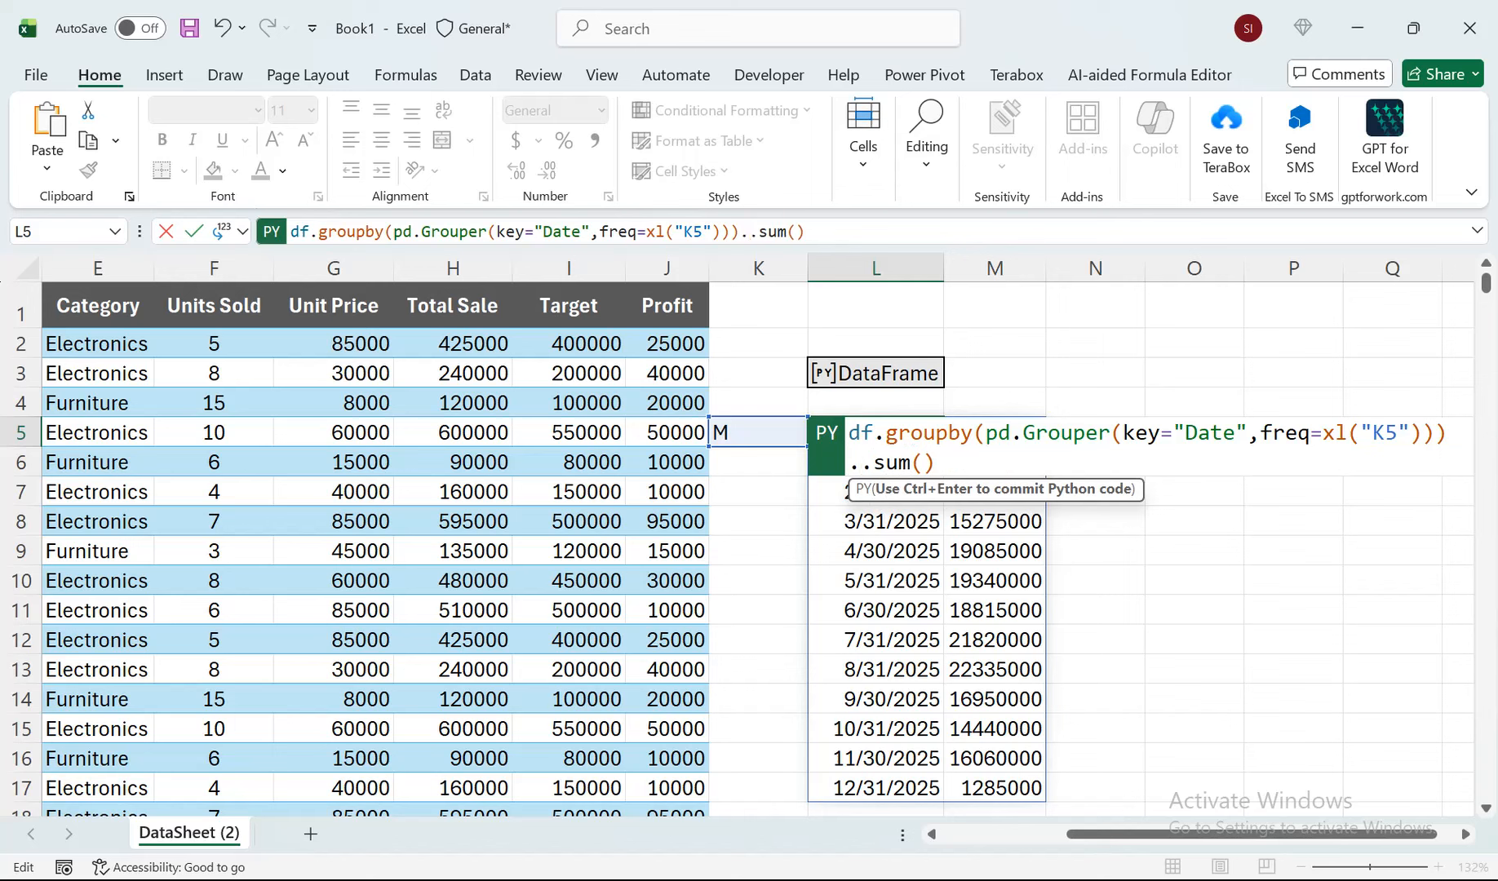
{"action": "type", "text": "Profit"}
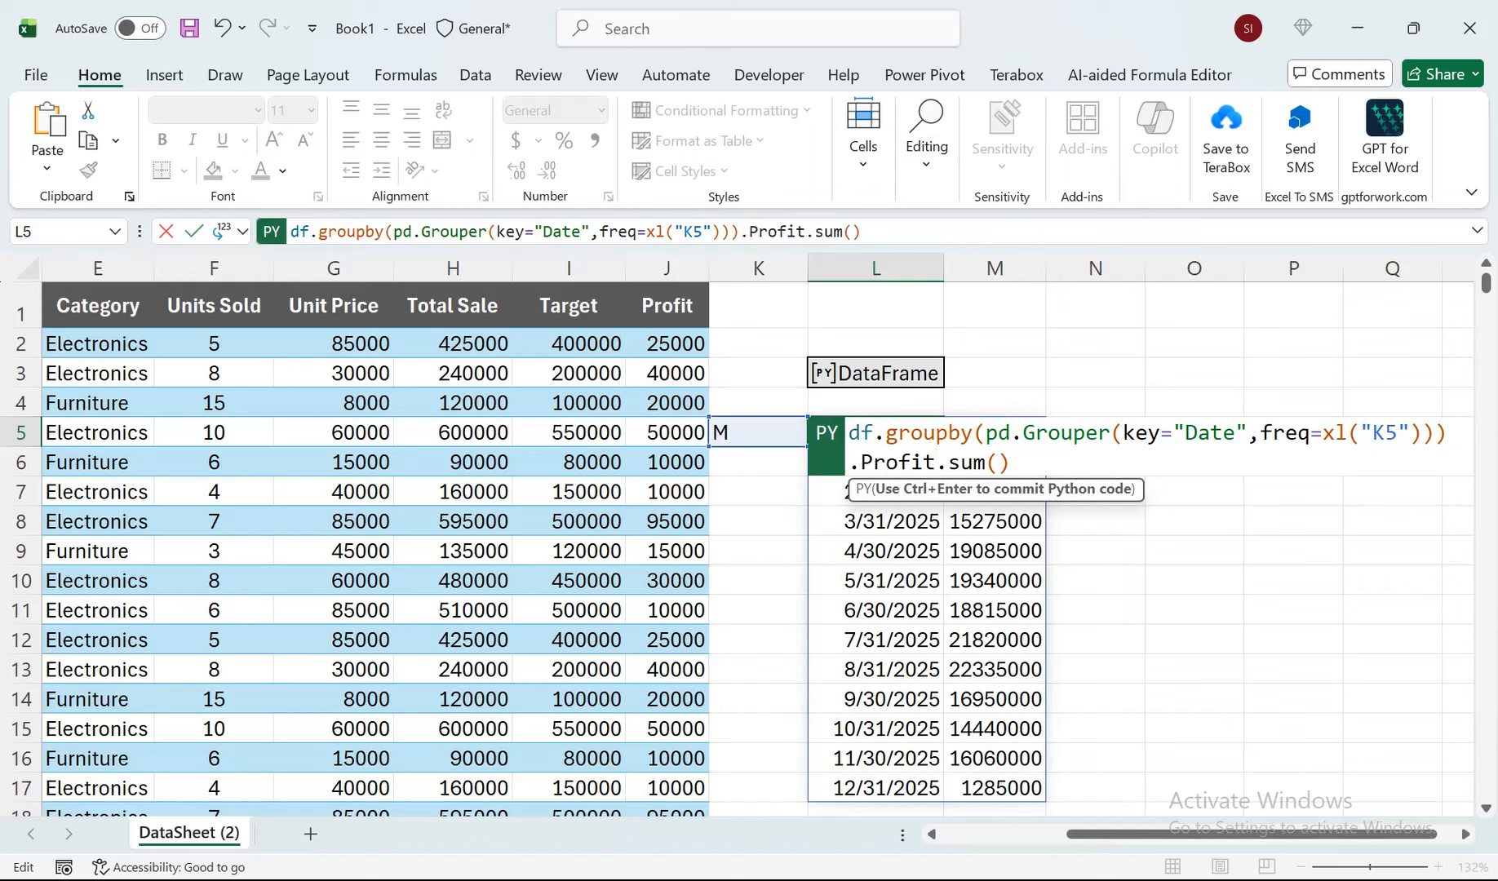
{"action": "key", "text": "ctrl+Return"}
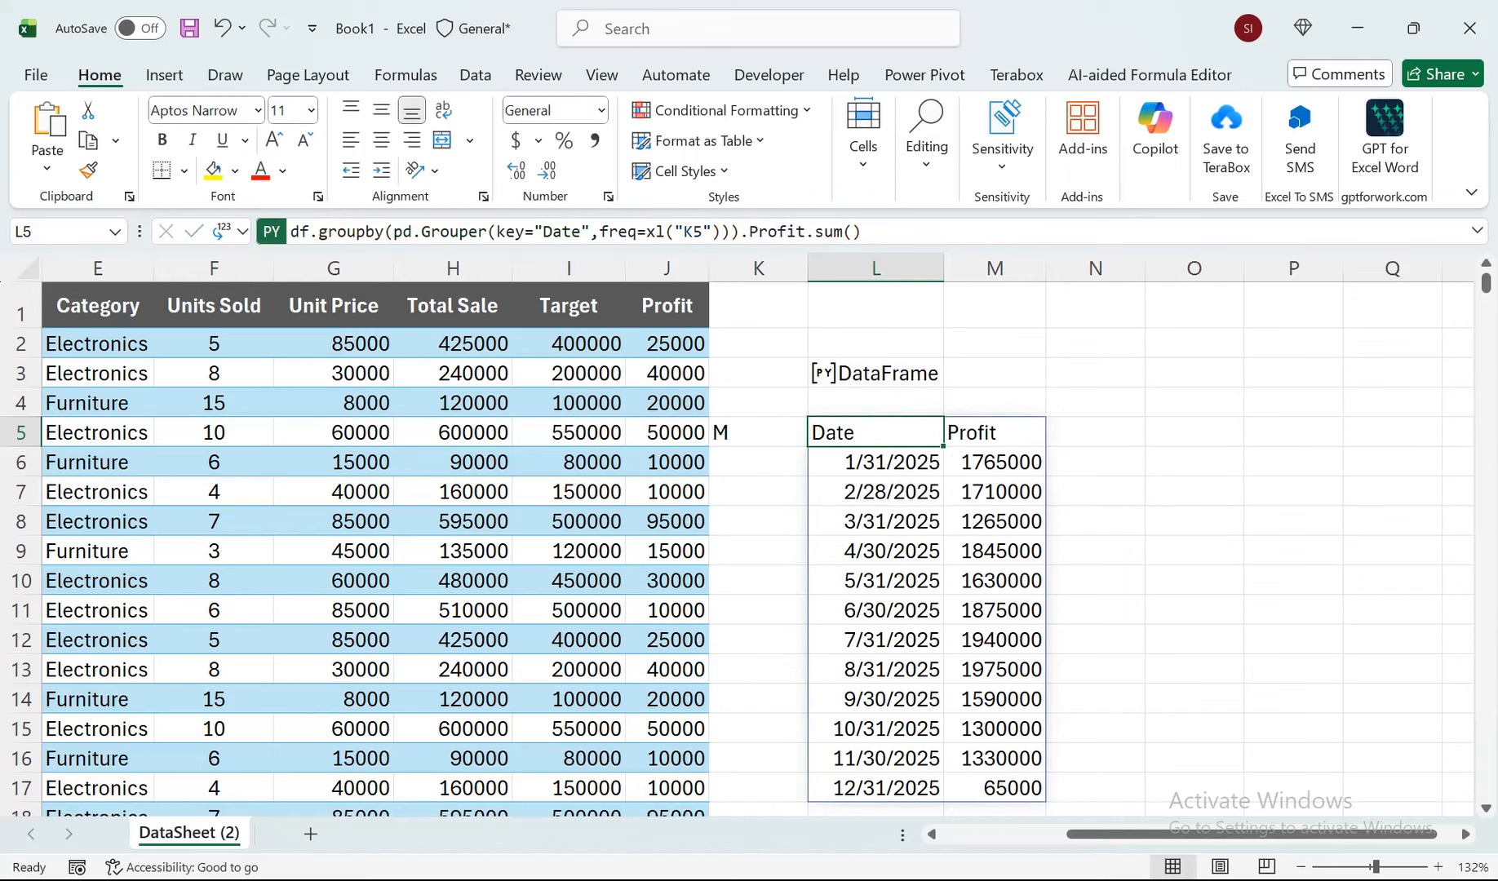
{"action": "left_click_drag", "start_coordinate": [994, 462], "coordinate": [993, 787]}
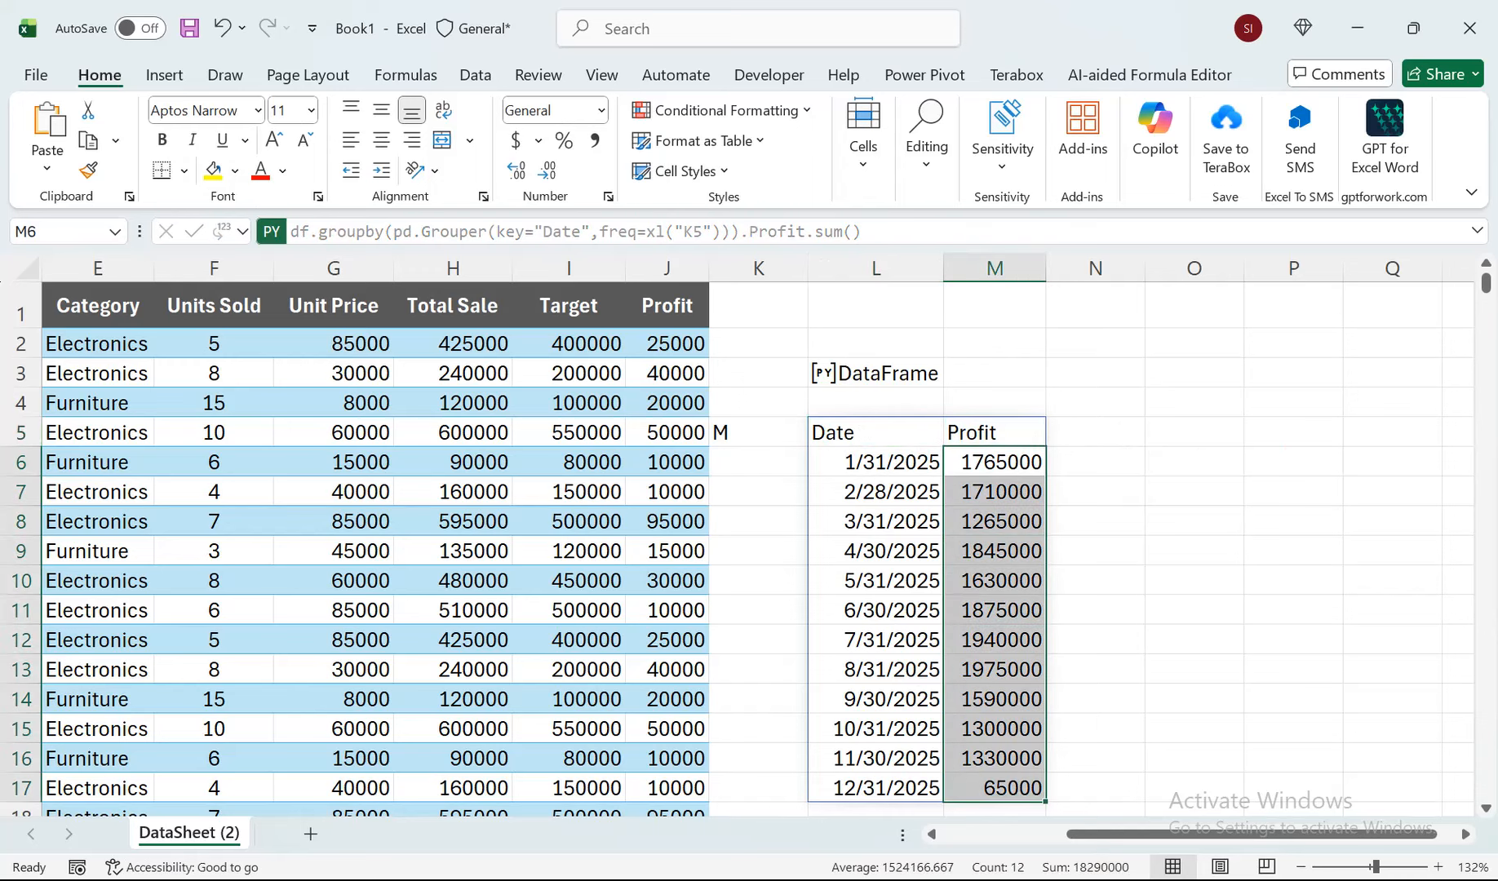
Set the grouping frequency in K5 to w for weekly profit totals.
{"action": "left_click", "coordinate": [758, 432]}
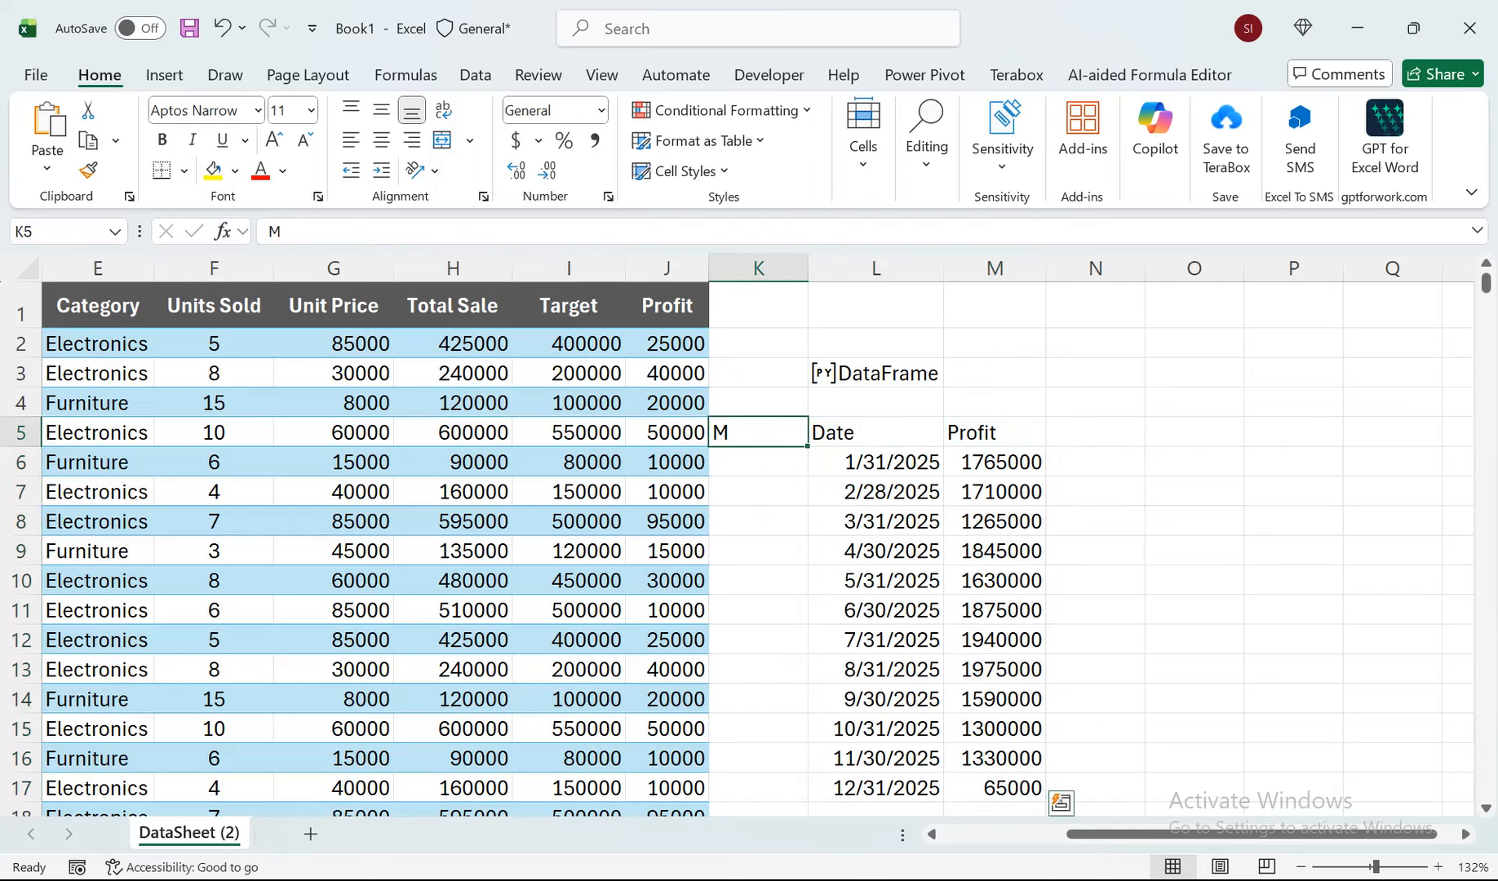
{"action": "type", "text": "w"}
{"action": "left_click", "coordinate": [1095, 462]}
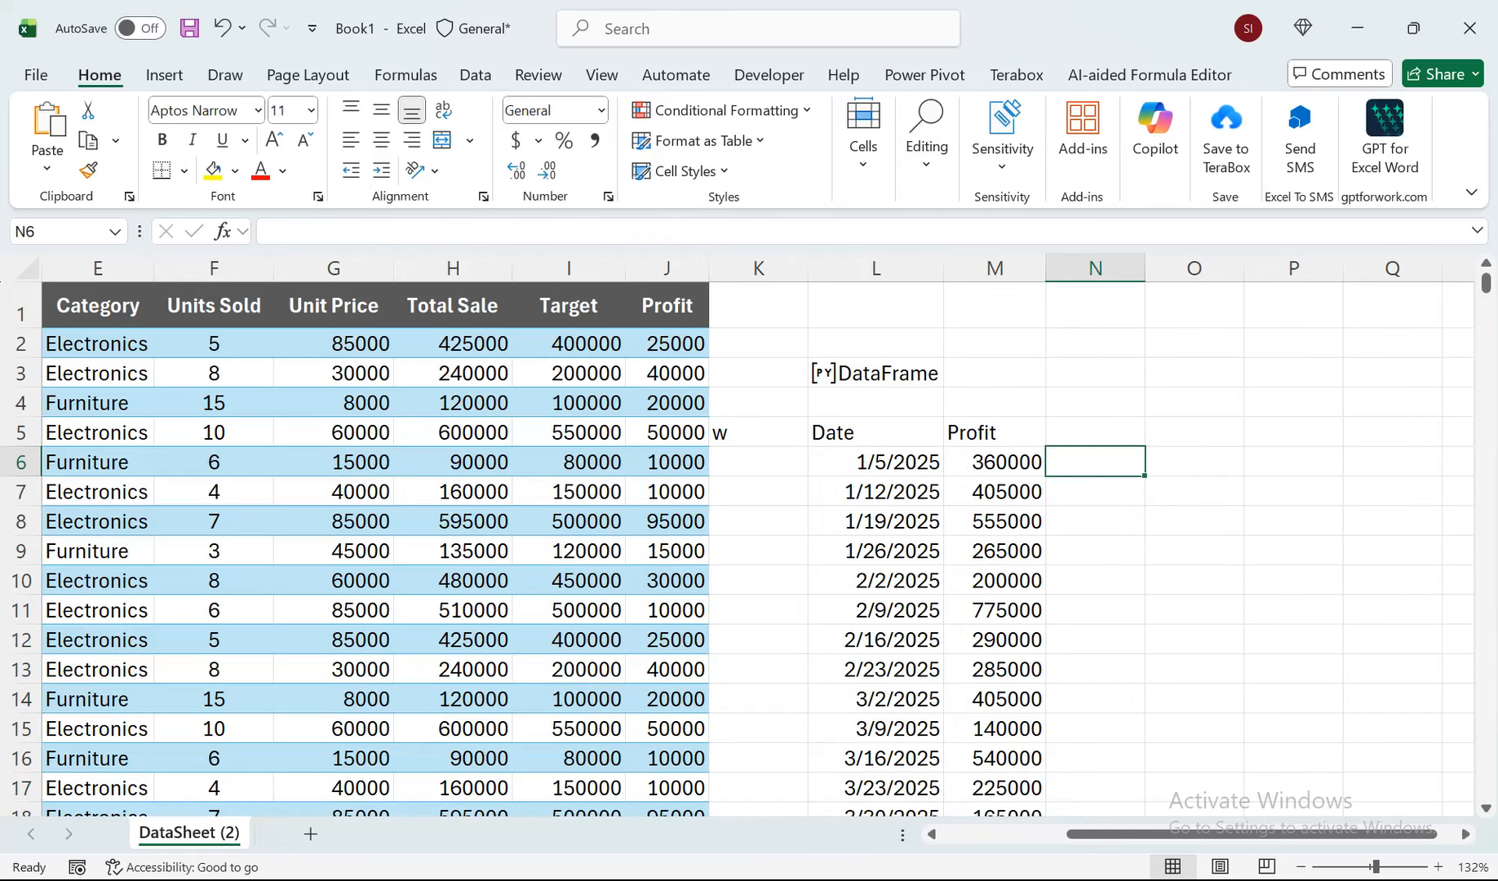
Undo the last frequency change in K5 and the switch to Profit in the L5 formula.
{"action": "key", "text": "ctrl+z"}
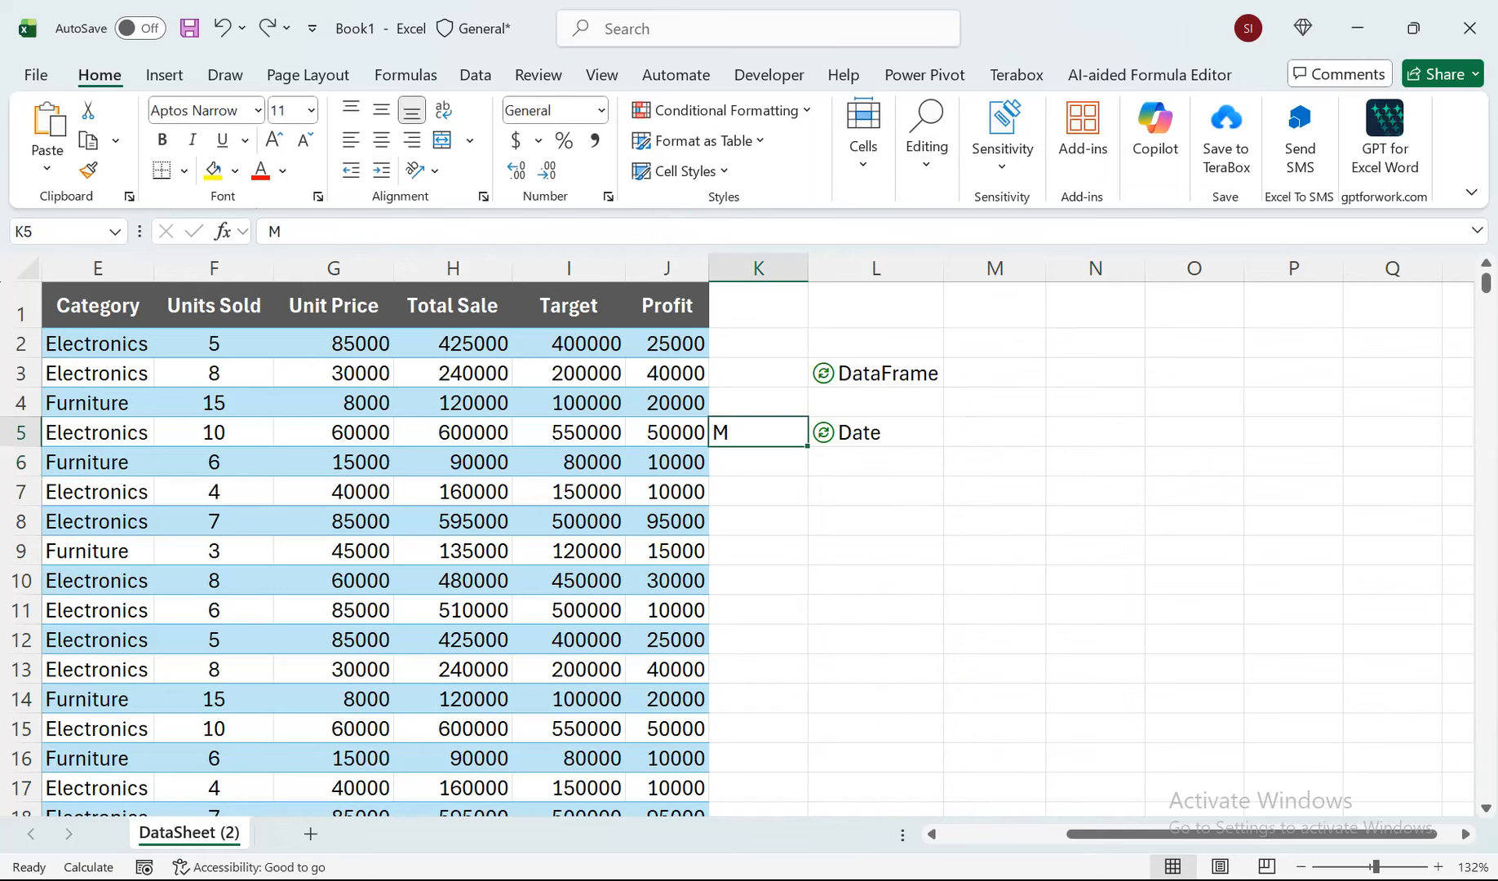
{"action": "left_click", "coordinate": [876, 432]}
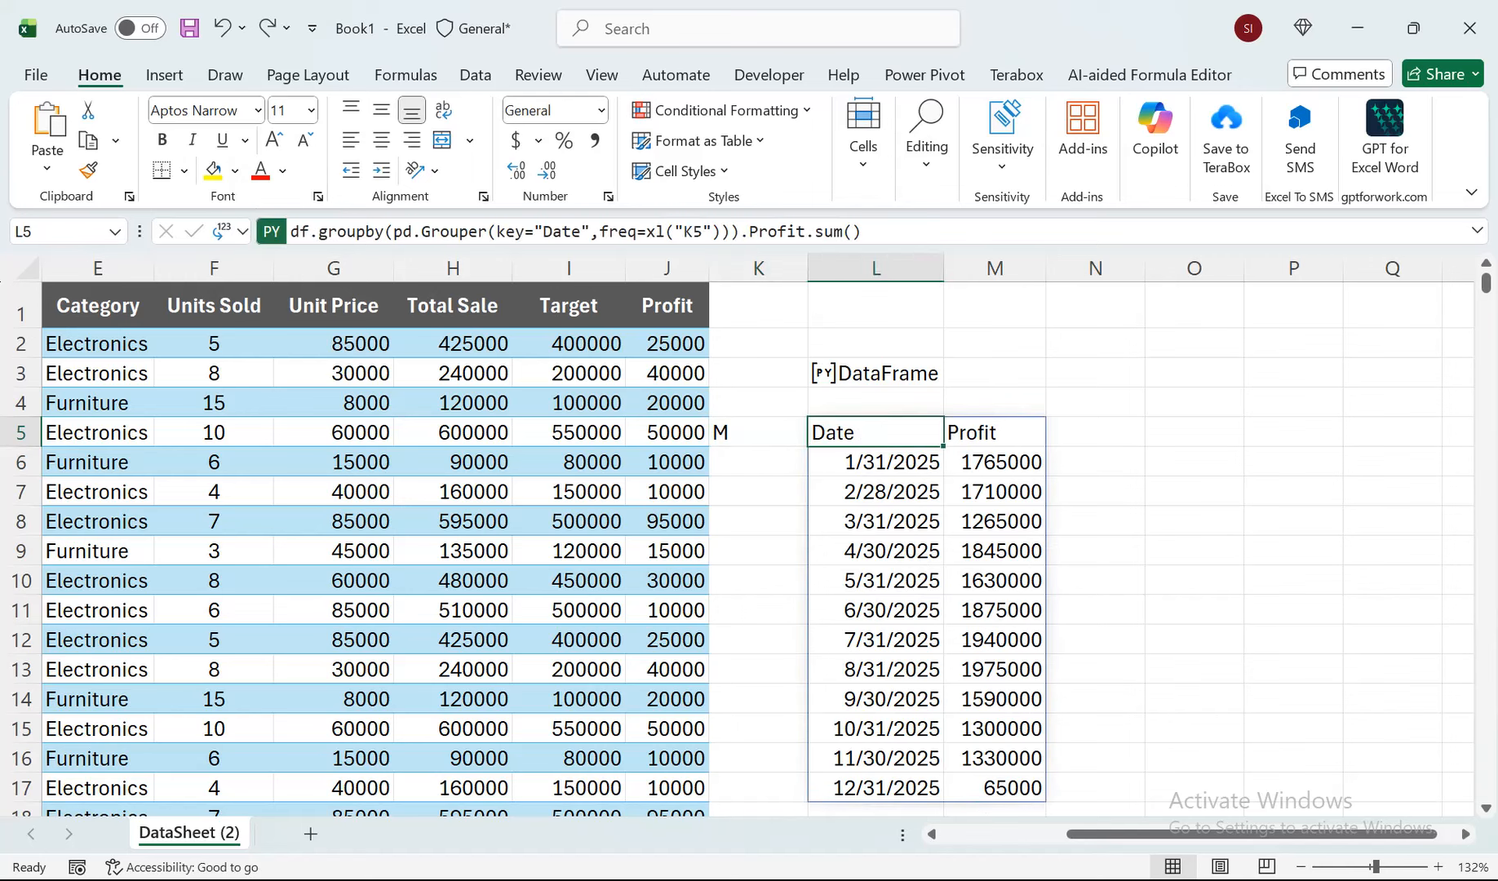
{"action": "key", "text": "ctrl+z"}
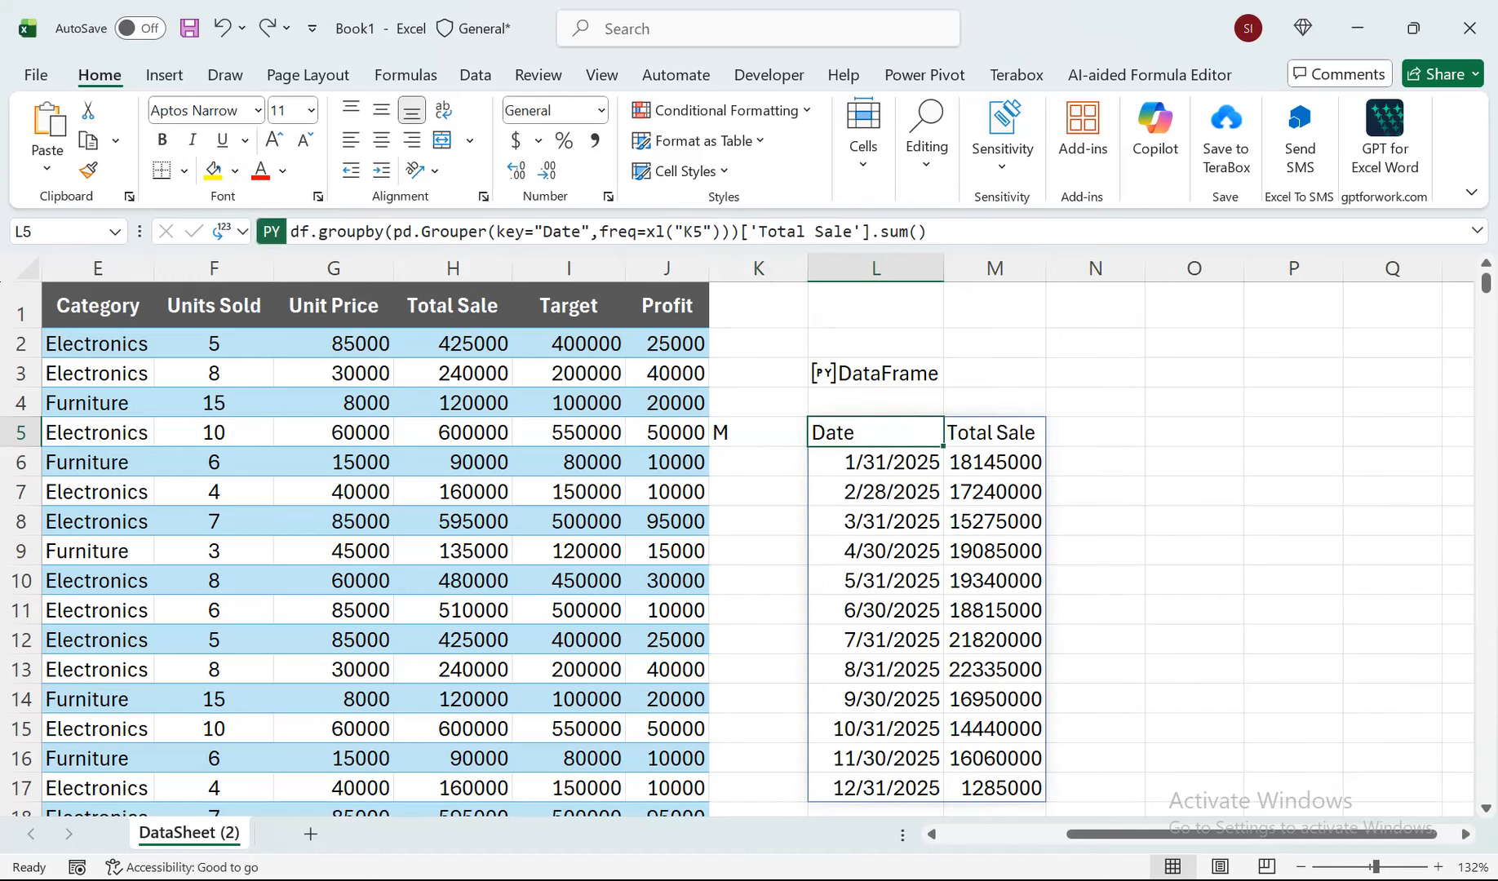
Set the grouping frequency in K5 to q for quarterly sales totals.
{"action": "left_click", "coordinate": [758, 433]}
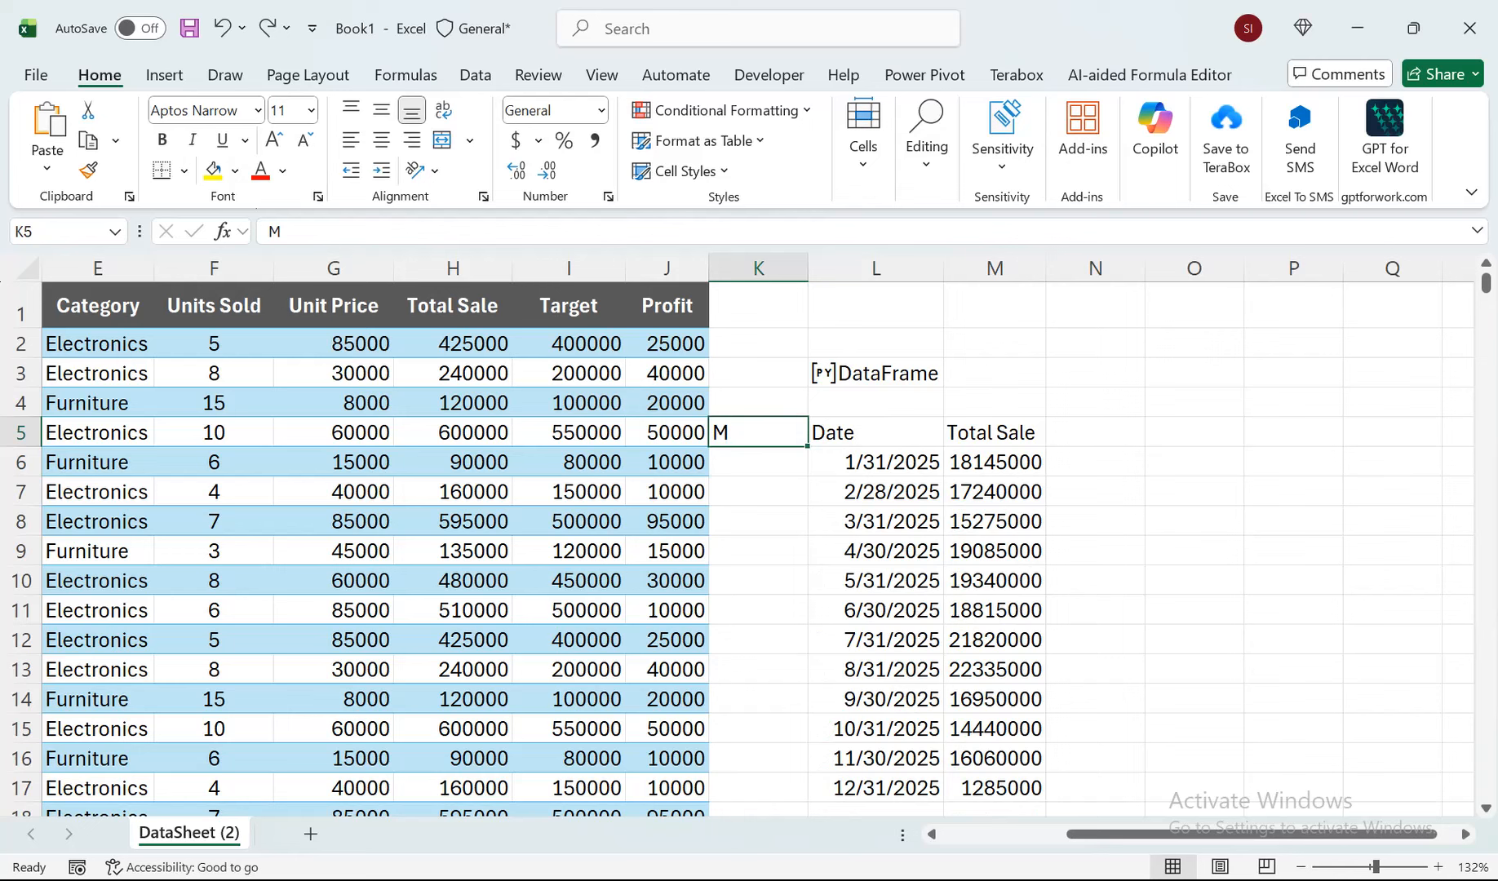
{"action": "type", "text": "q"}
{"action": "left_click", "coordinate": [758, 550]}
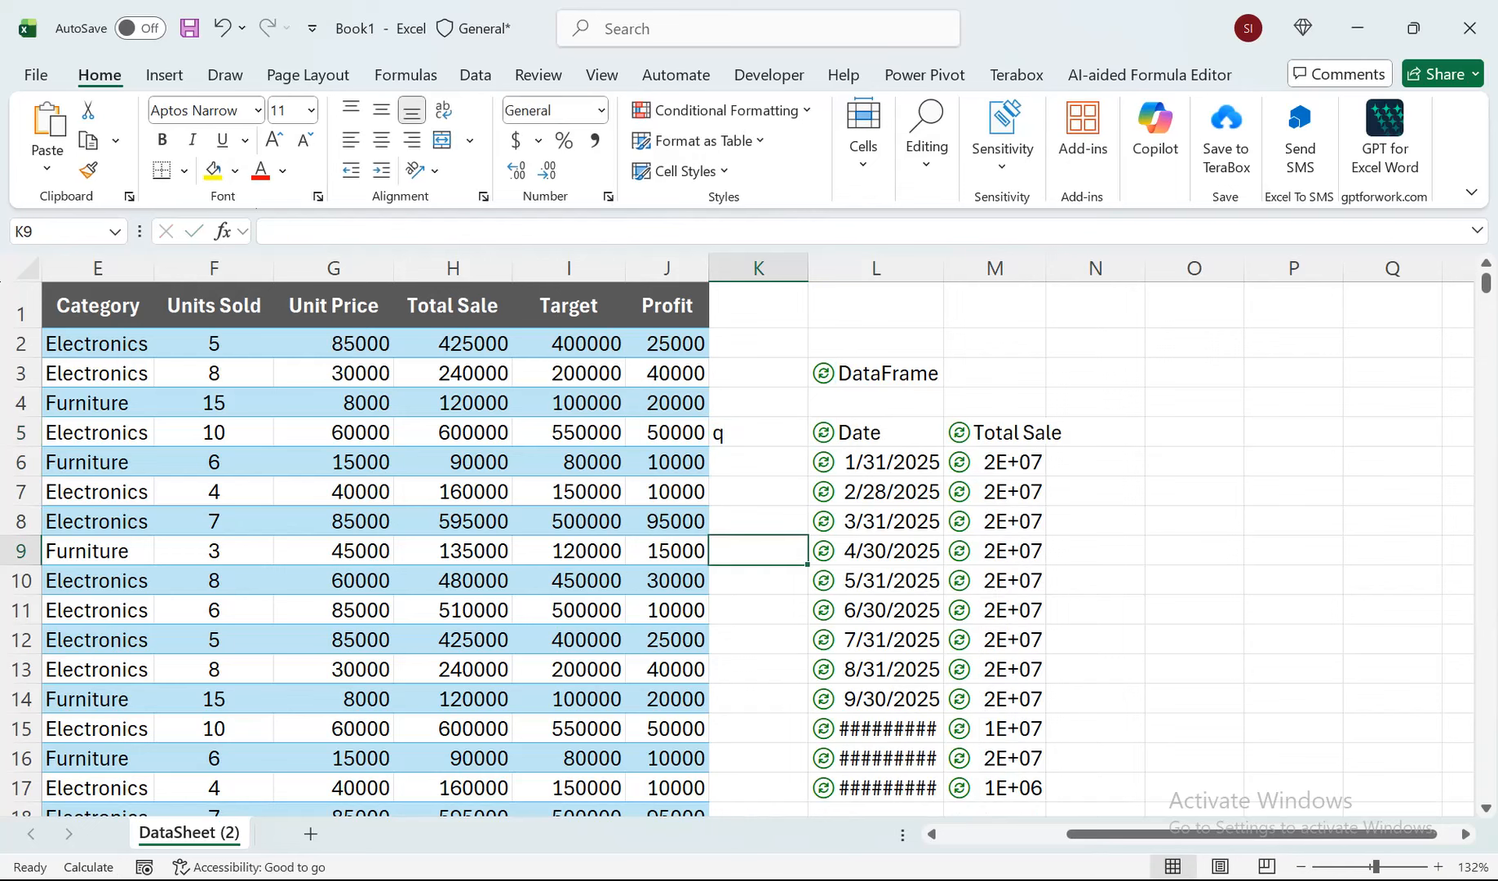
Set the grouping frequency in K5 to Y for yearly totals and autofit the width of column M.
{"action": "left_click", "coordinate": [758, 433]}
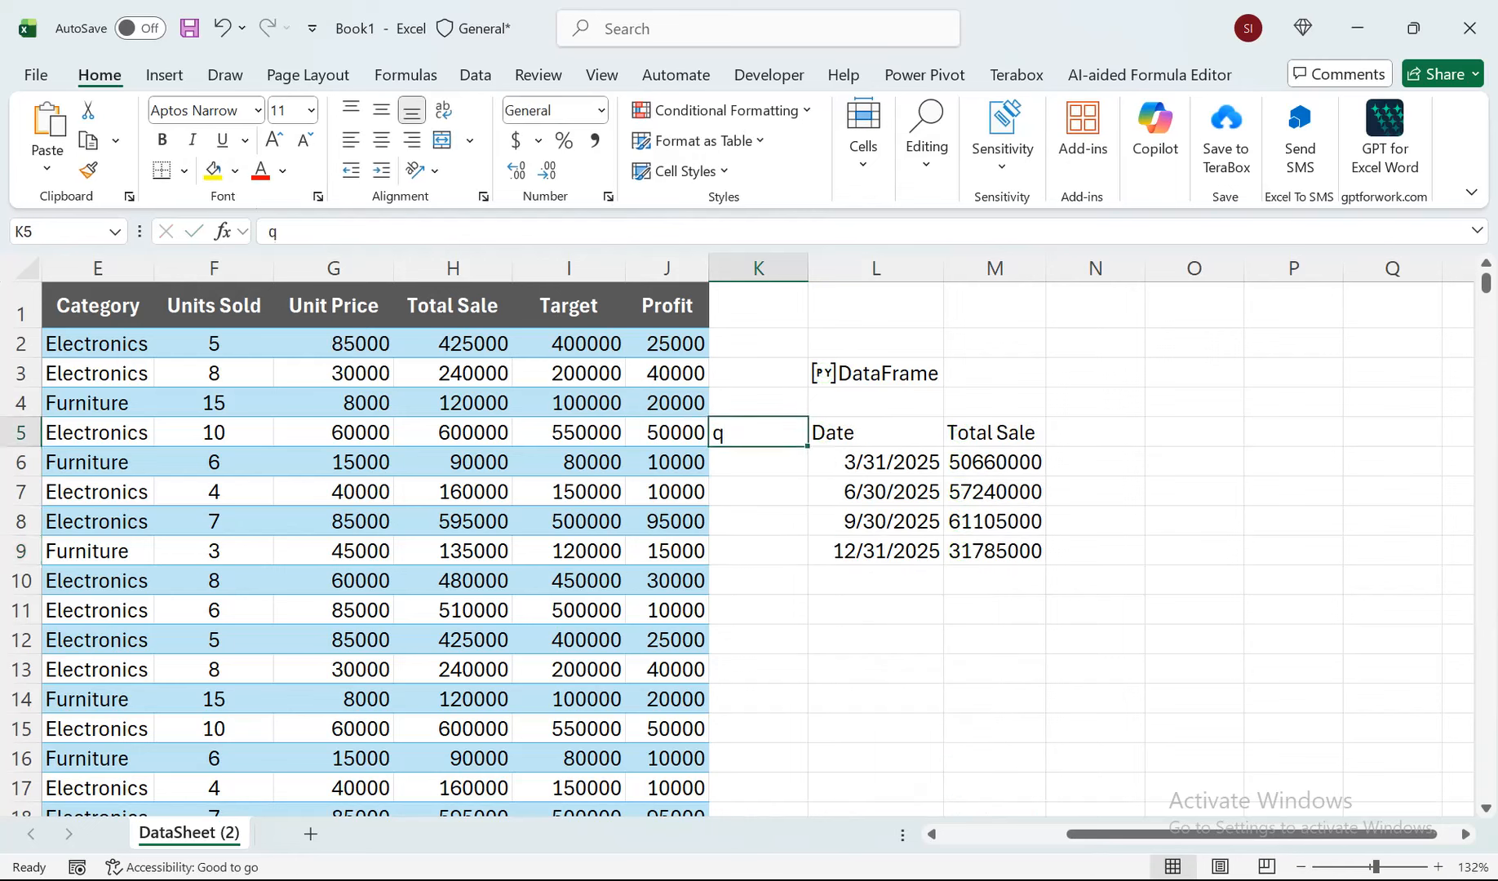
{"action": "type", "text": "Y"}
{"action": "left_click", "coordinate": [758, 491]}
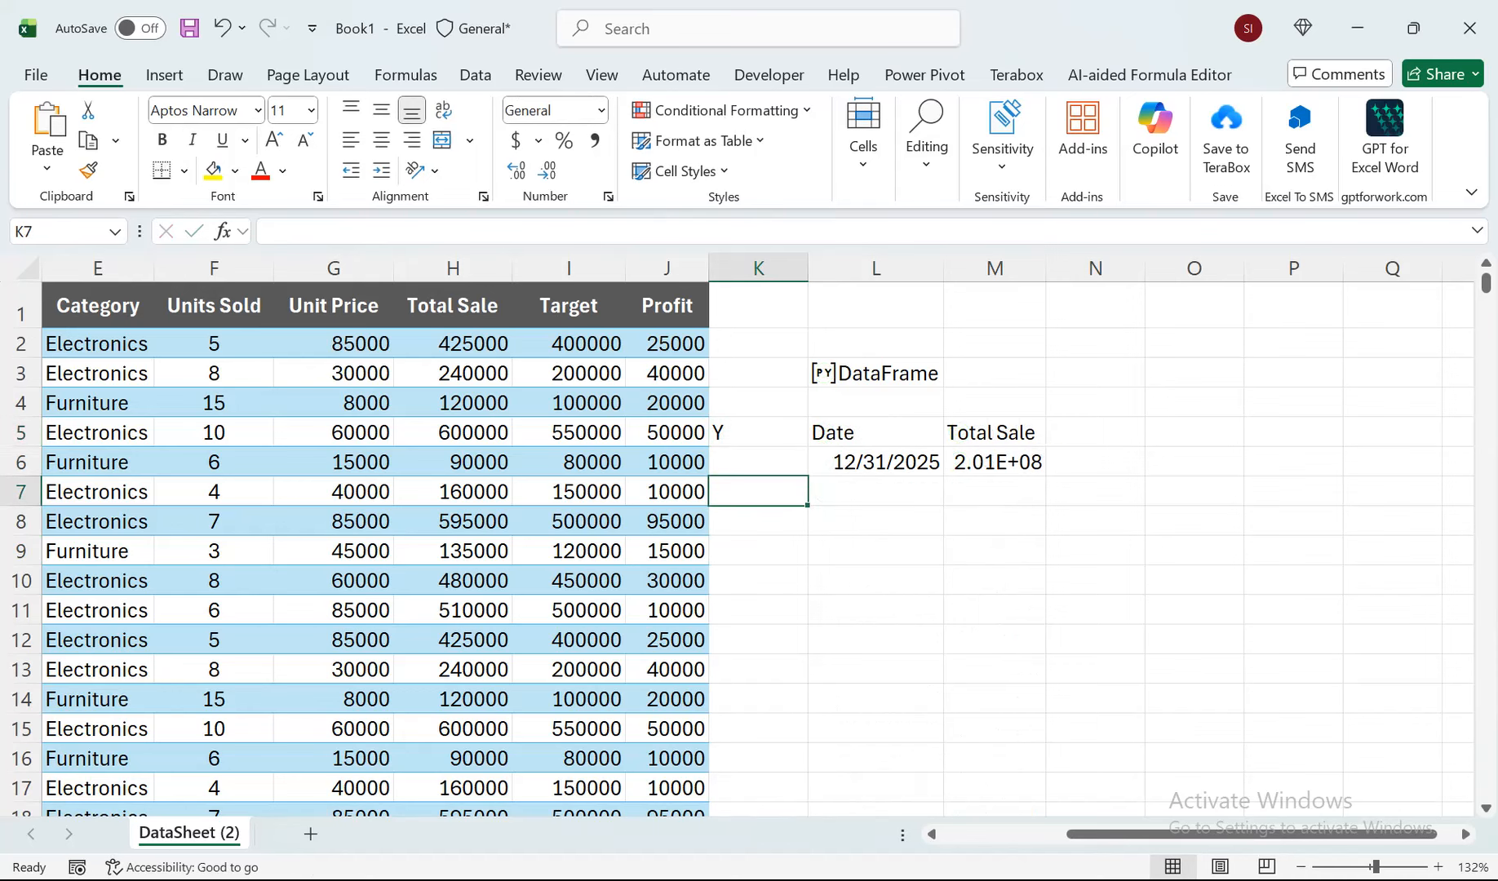
{"action": "double_click", "coordinate": [1046, 268]}
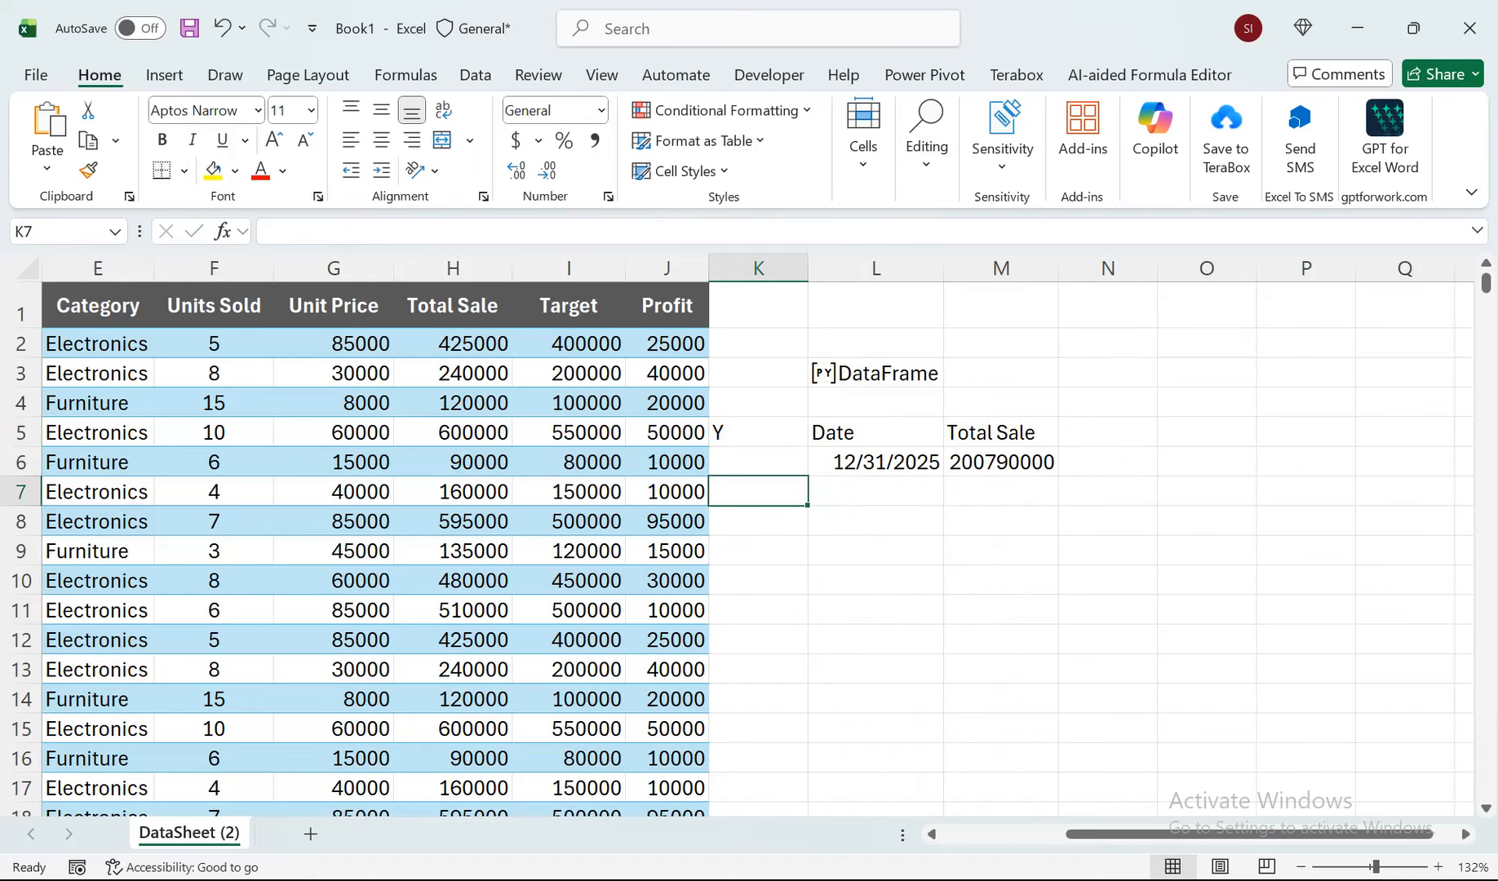
Switch the grouping frequency in K5 to d for daily sales totals.
{"action": "left_click", "coordinate": [758, 432]}
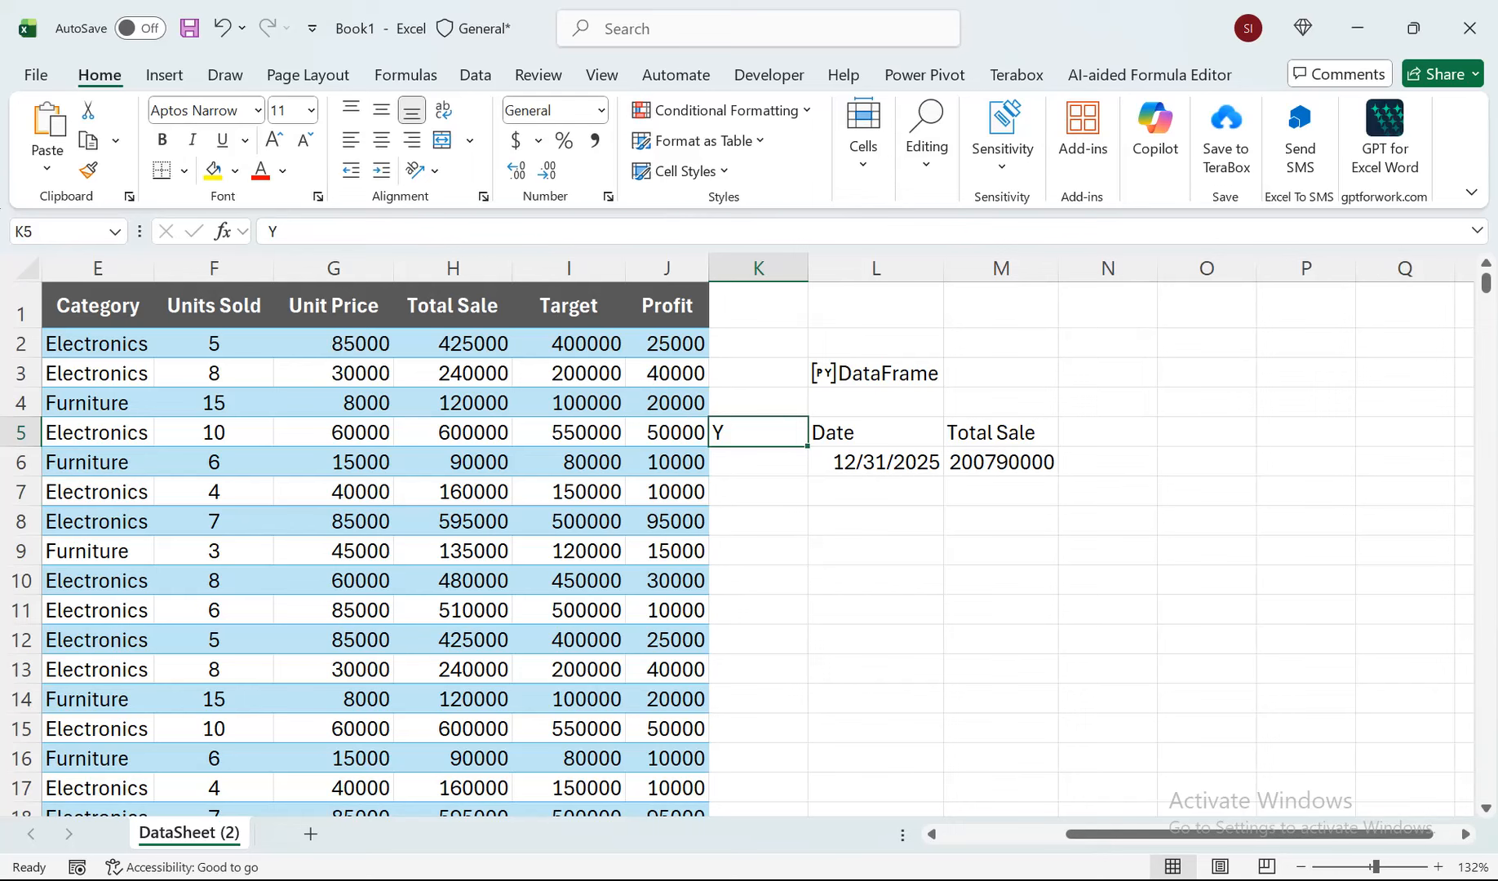
{"action": "type", "text": "d"}
{"action": "key", "text": "Return"}
{"action": "key", "text": "Return"}
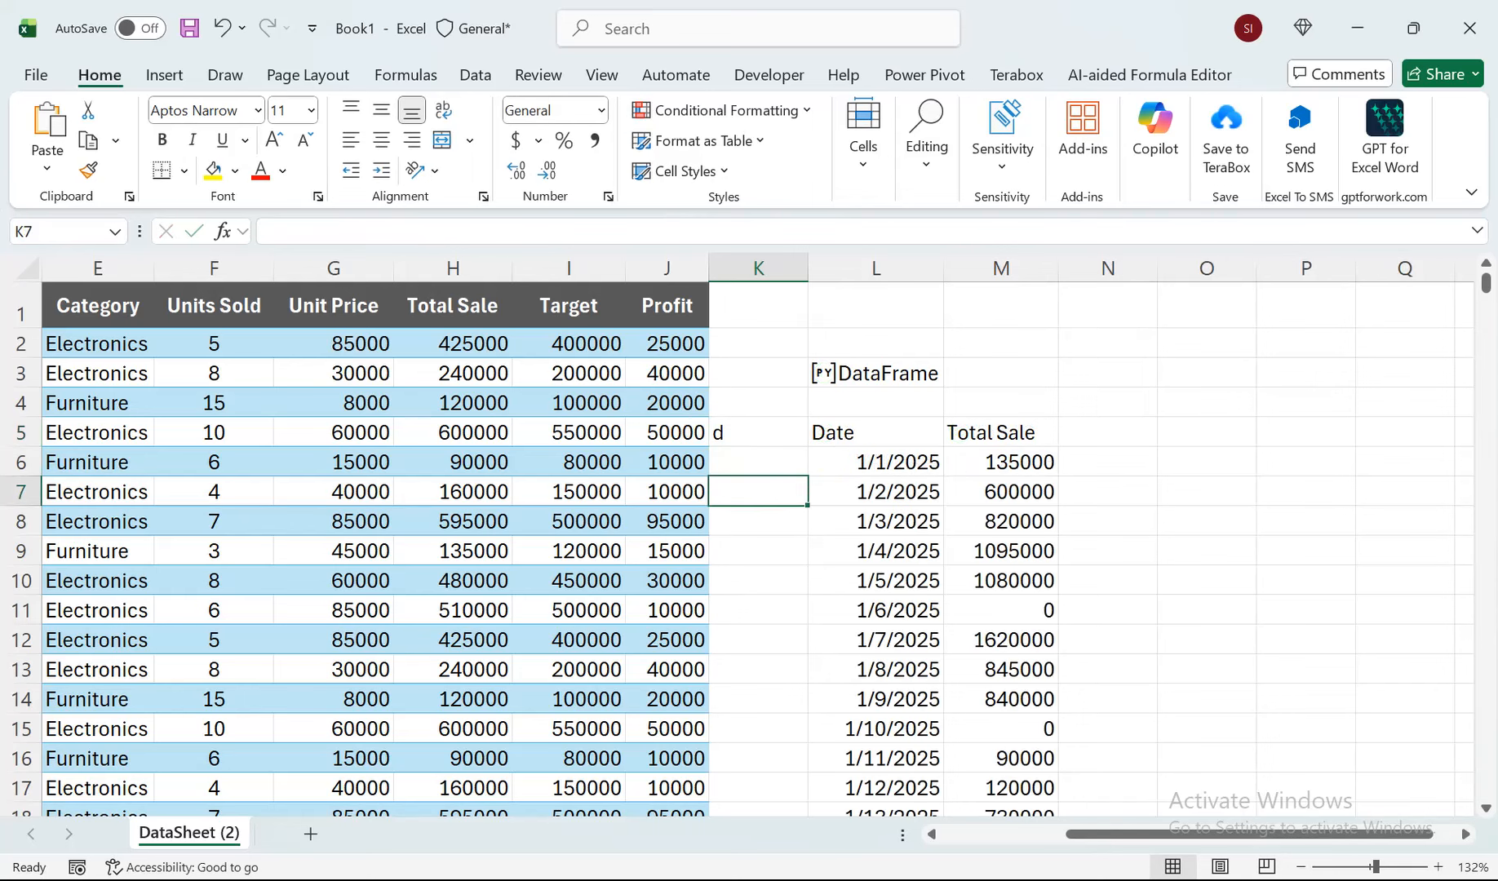
Change the grouping frequency in K5 to M to total the sales by month.
{"action": "key", "text": "Up"}
{"action": "key", "text": "Up"}
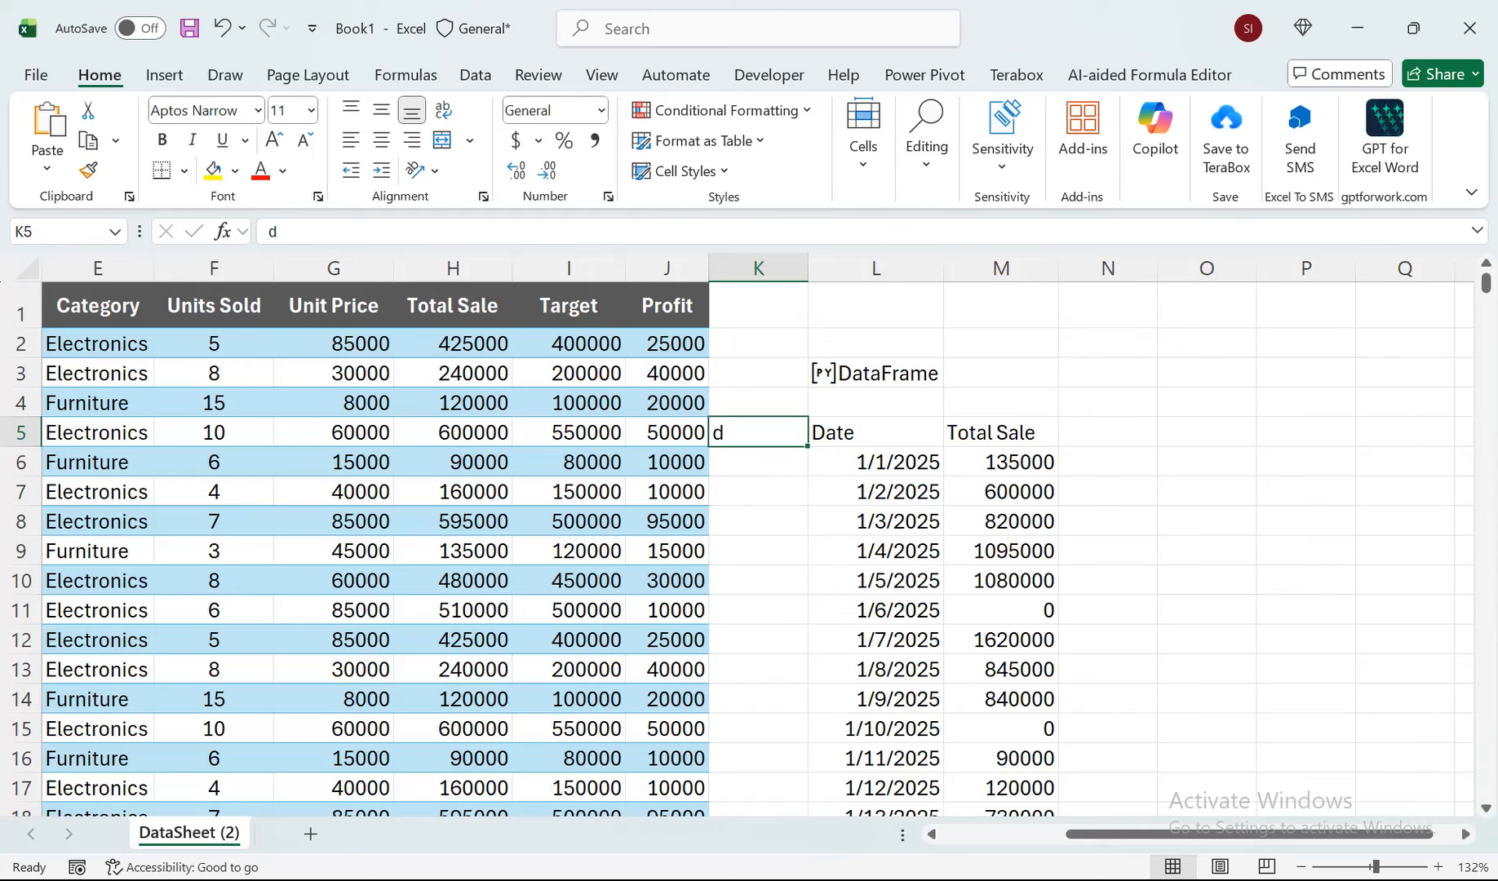
{"action": "type", "text": "M"}
{"action": "key", "text": "Return"}
{"action": "key", "text": "Return"}
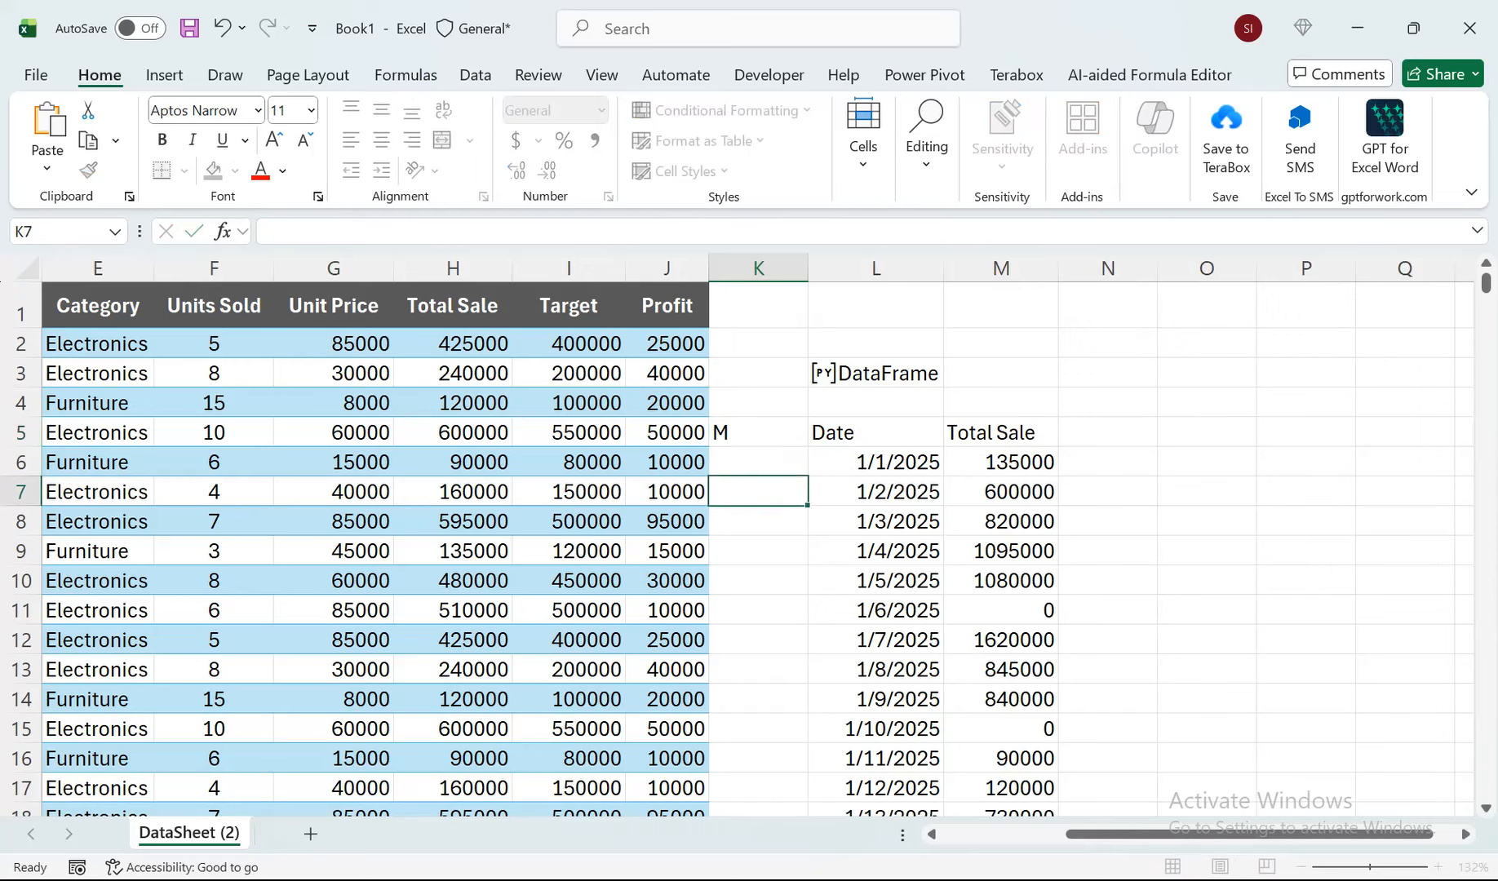
Change the grouping frequency in K5 to W to total the sales by week.
{"action": "key", "text": "Up"}
{"action": "key", "text": "Up"}
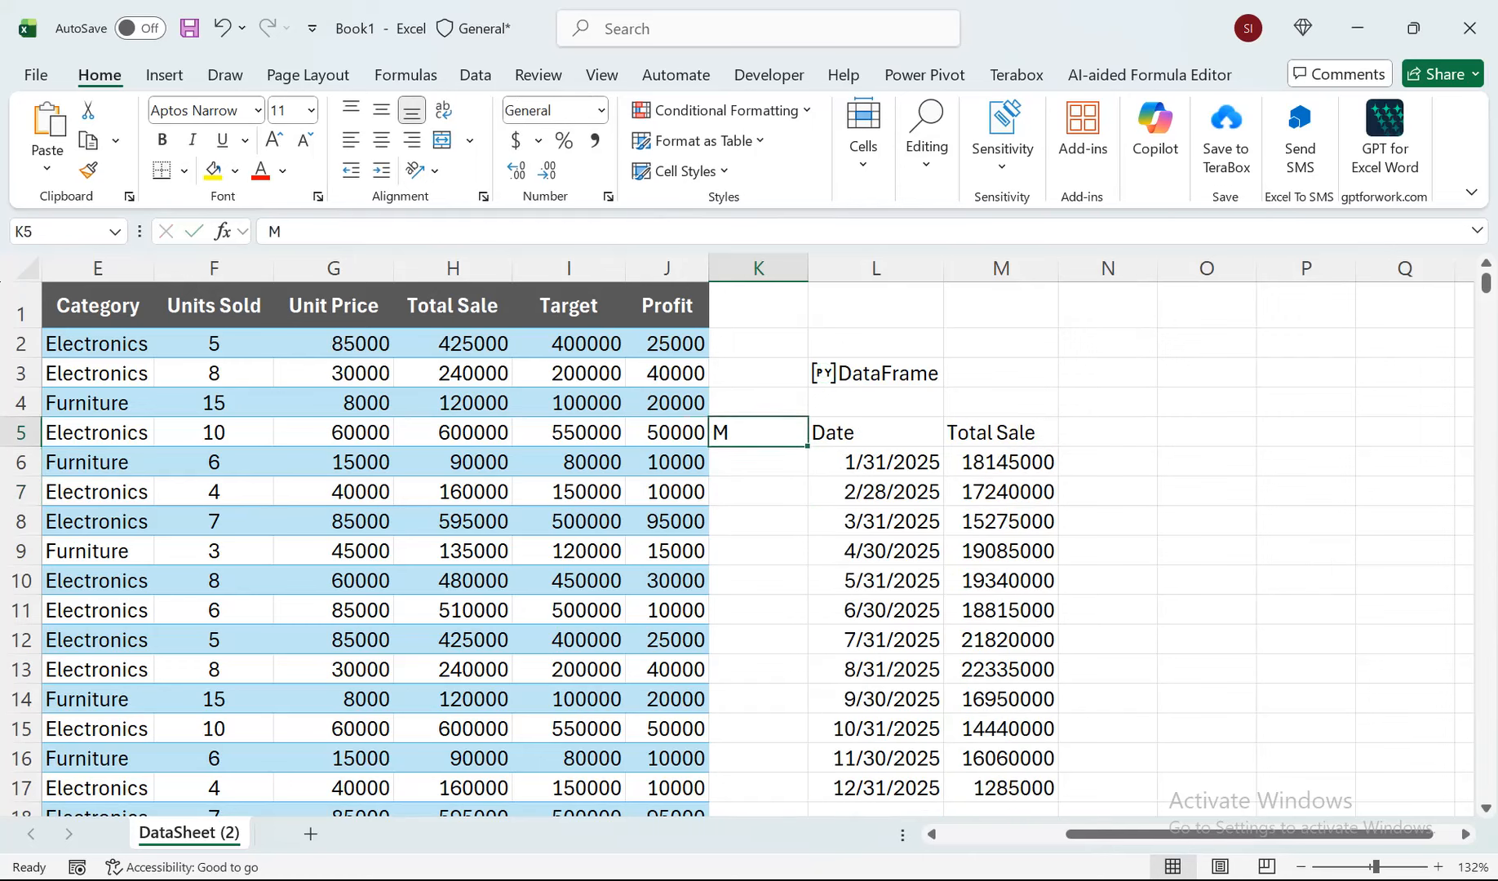
{"action": "type", "text": "W"}
{"action": "key", "text": "Return"}
{"action": "key", "text": "Return"}
{"action": "key", "text": "Return"}
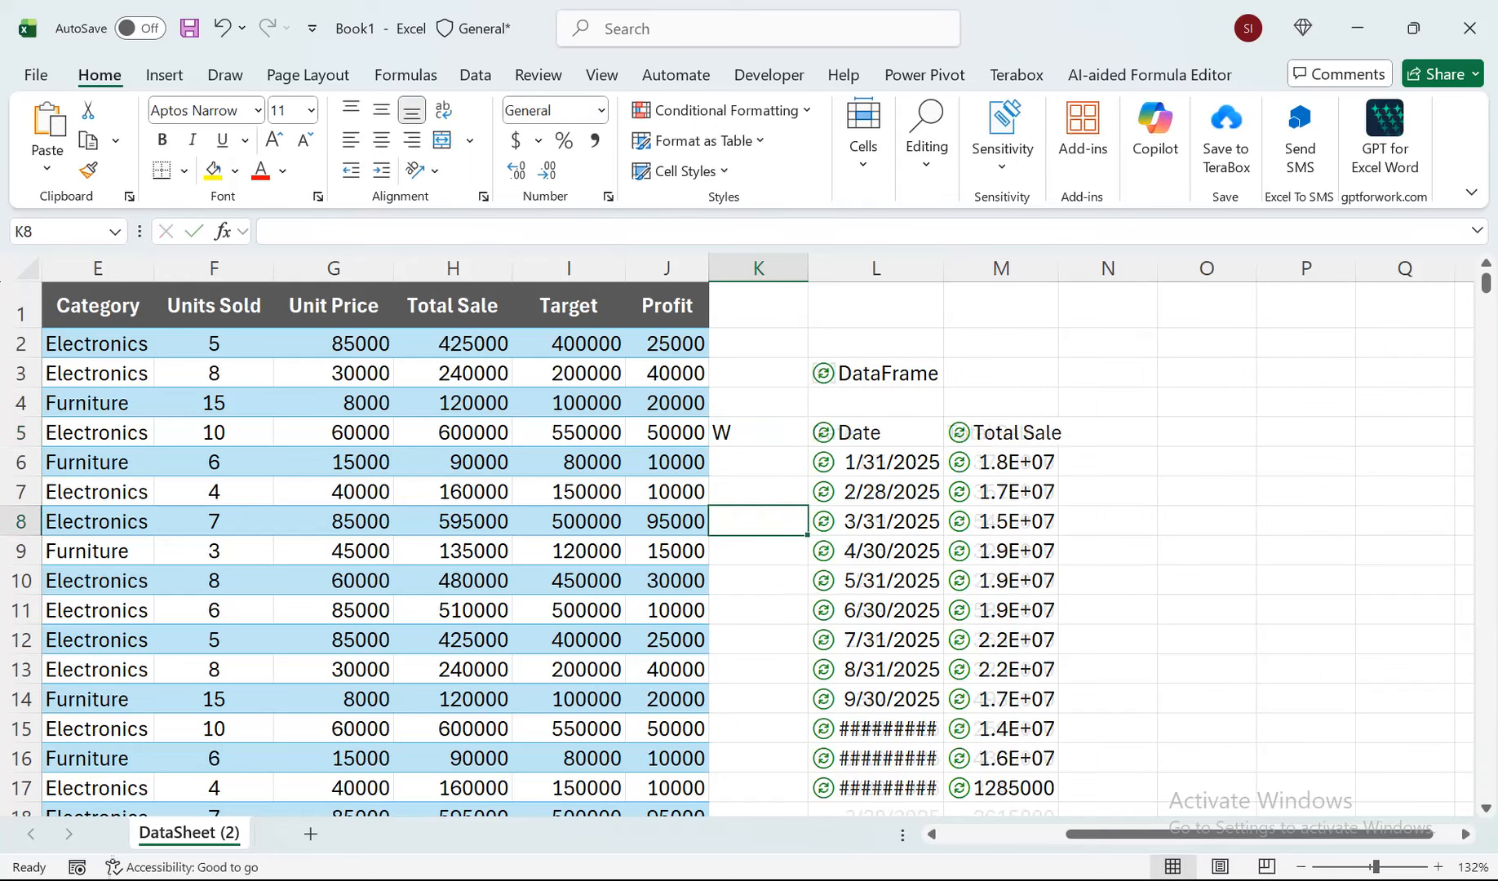
Change the grouping frequency in K5 to Q to total the sales by quarter.
{"action": "key", "text": "Up"}
{"action": "key", "text": "Up"}
{"action": "key", "text": "Up"}
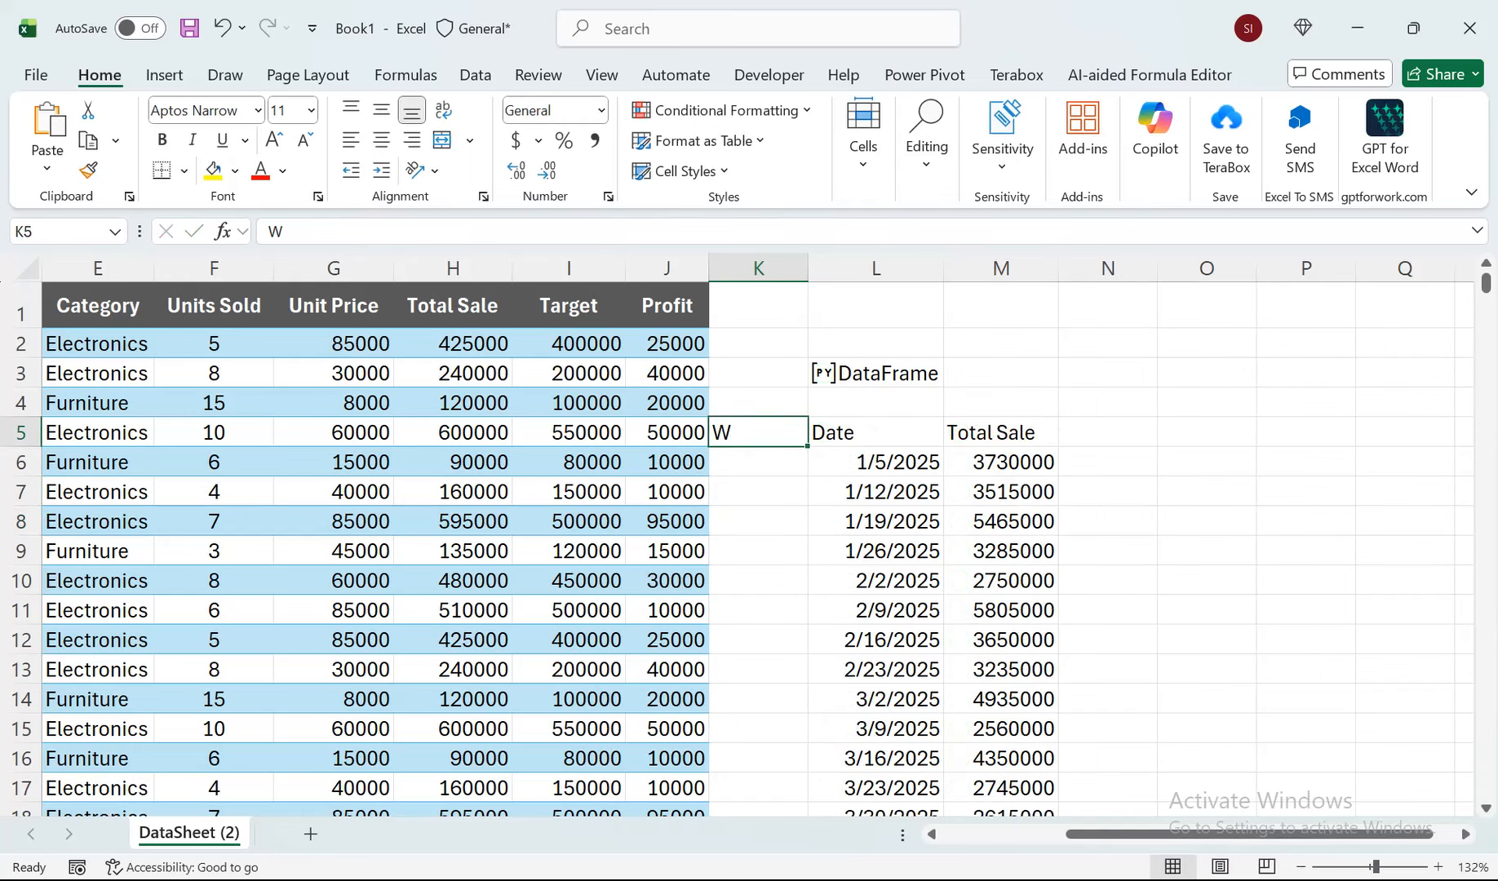
{"action": "type", "text": "Q"}
{"action": "key", "text": "Return"}
{"action": "key", "text": "Return"}
{"action": "key", "text": "Return"}
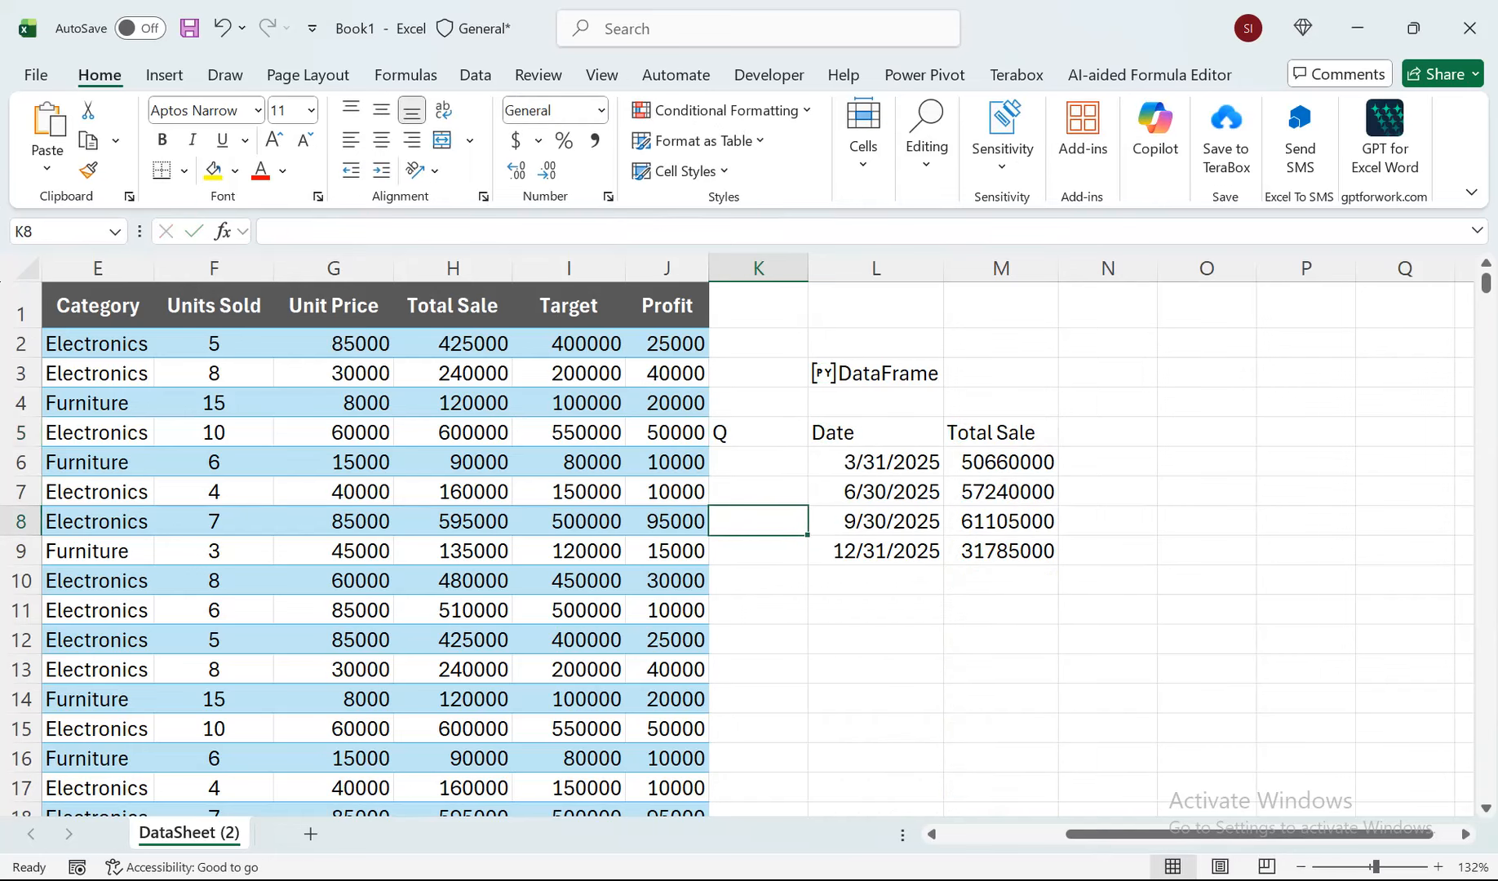
Change the grouping frequency in K5 to Y to total the sales by year.
{"action": "left_click", "coordinate": [758, 432]}
{"action": "type", "text": "Y"}
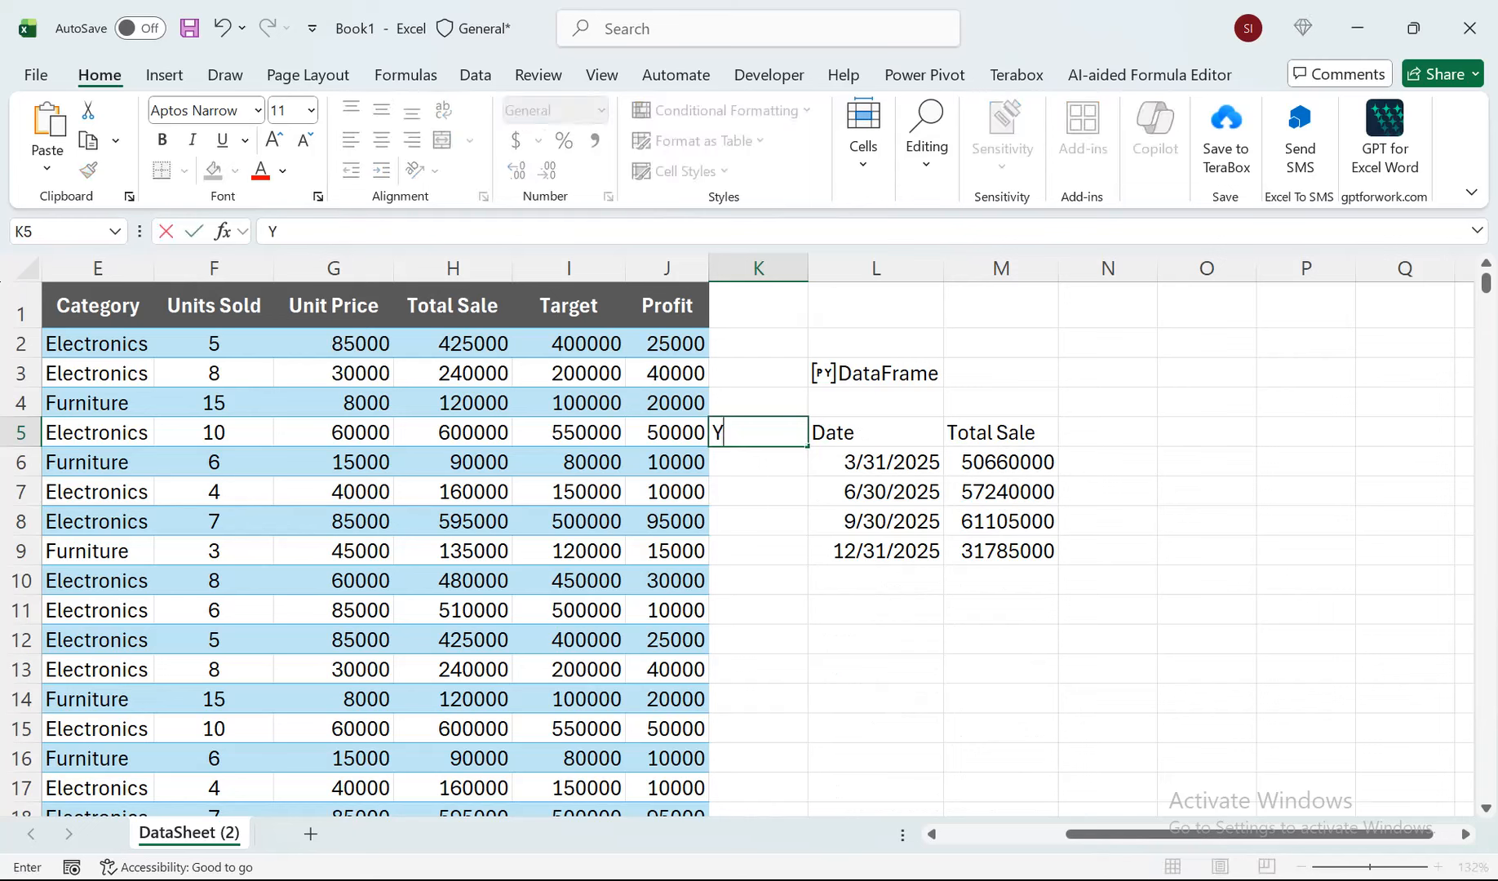
{"action": "key", "text": "Return"}
{"action": "key", "text": "Return"}
{"action": "key", "text": "Return"}
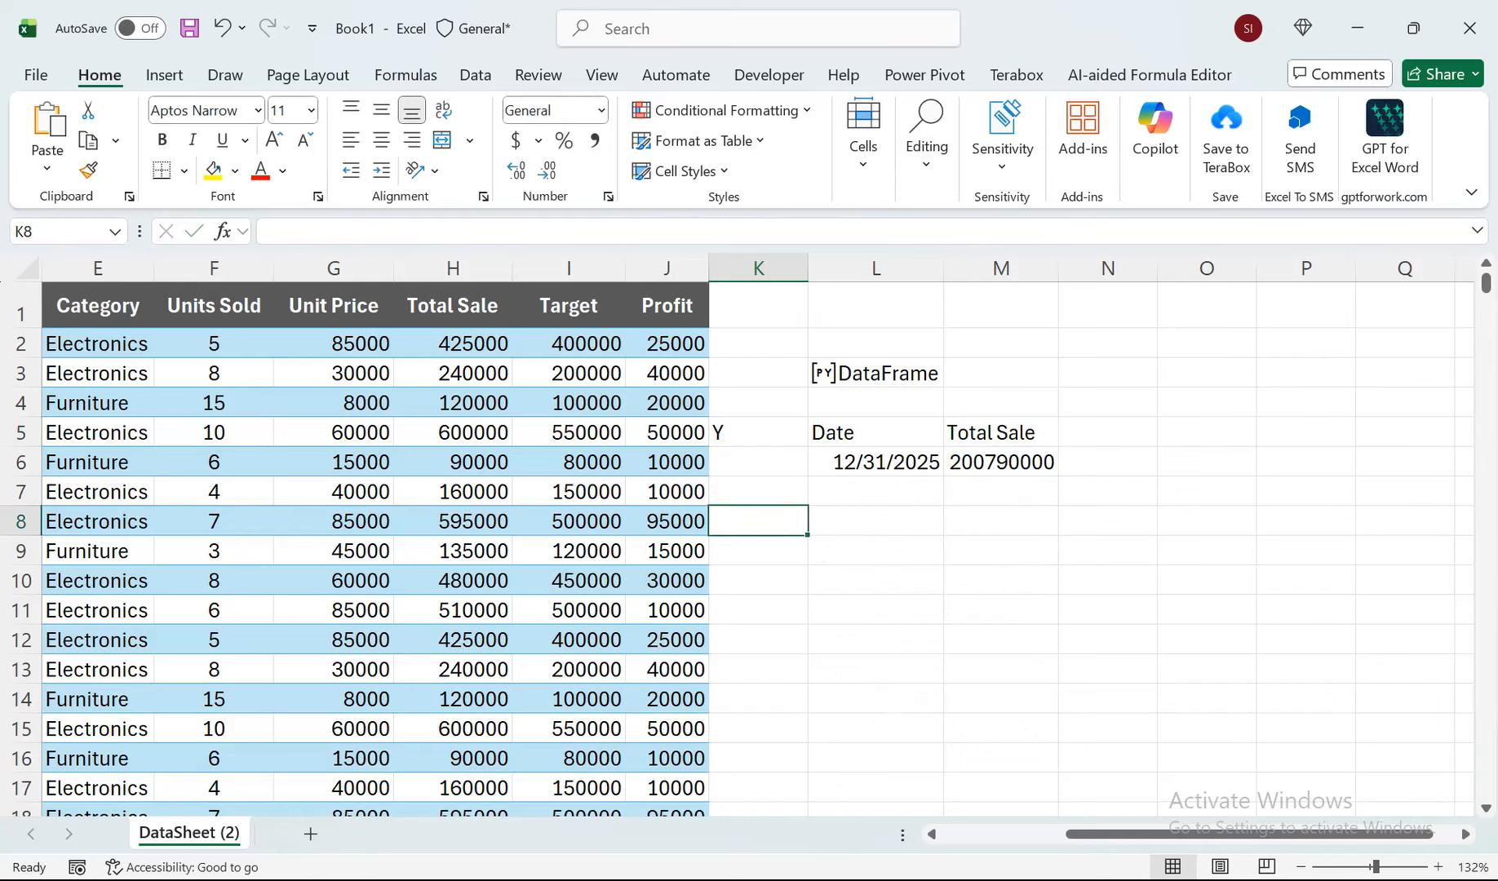
Set the grouping frequency in K5 back to M for monthly sales totals.
{"action": "left_click", "coordinate": [758, 432]}
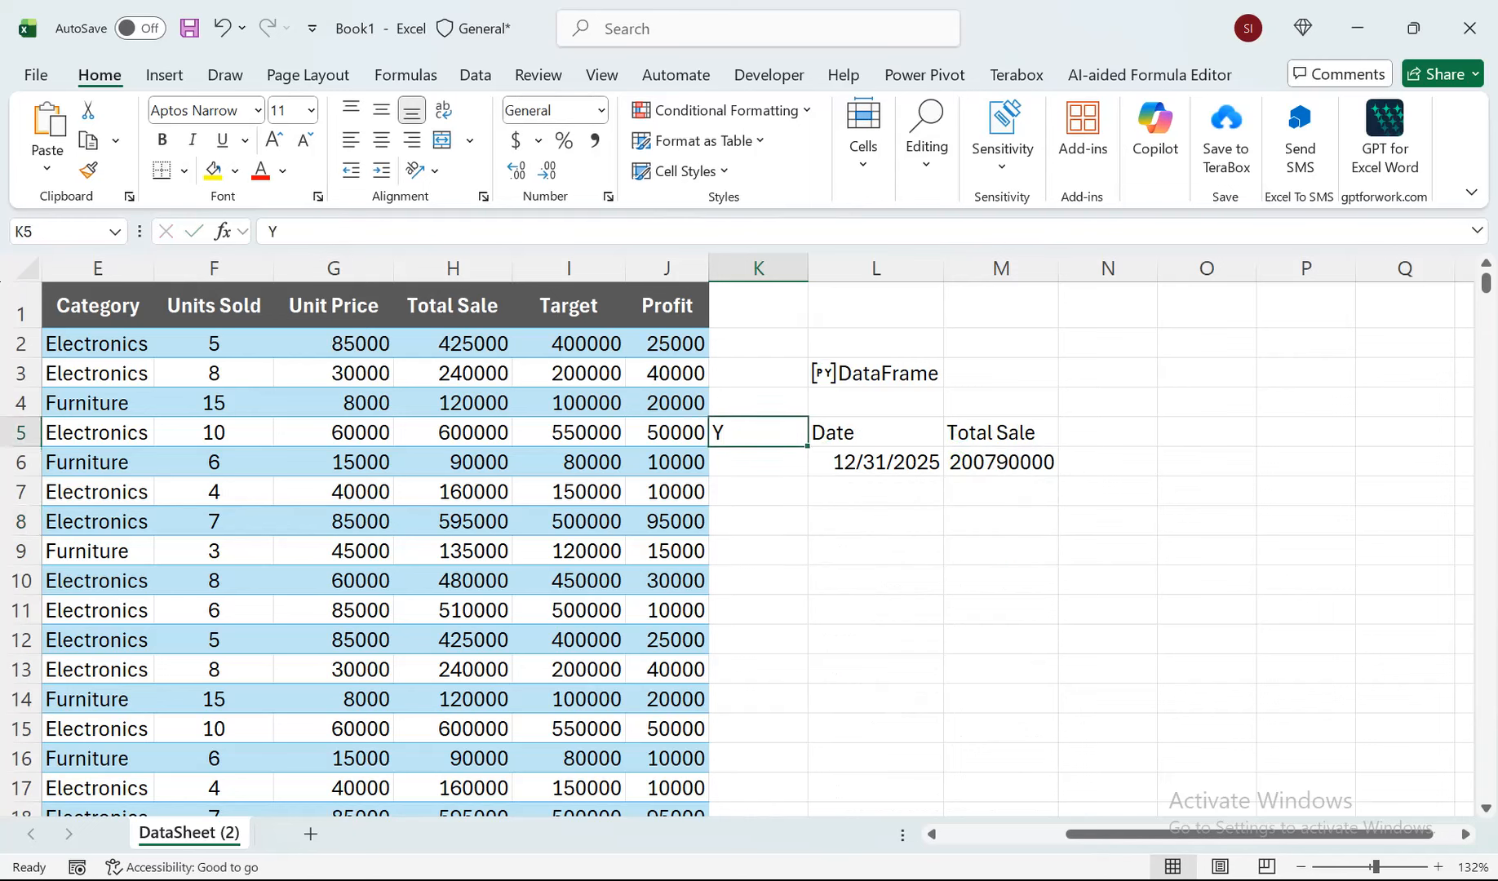
{"action": "type", "text": "M"}
{"action": "key", "text": "Return"}
{"action": "key", "text": "Return"}
{"action": "key", "text": "Return"}
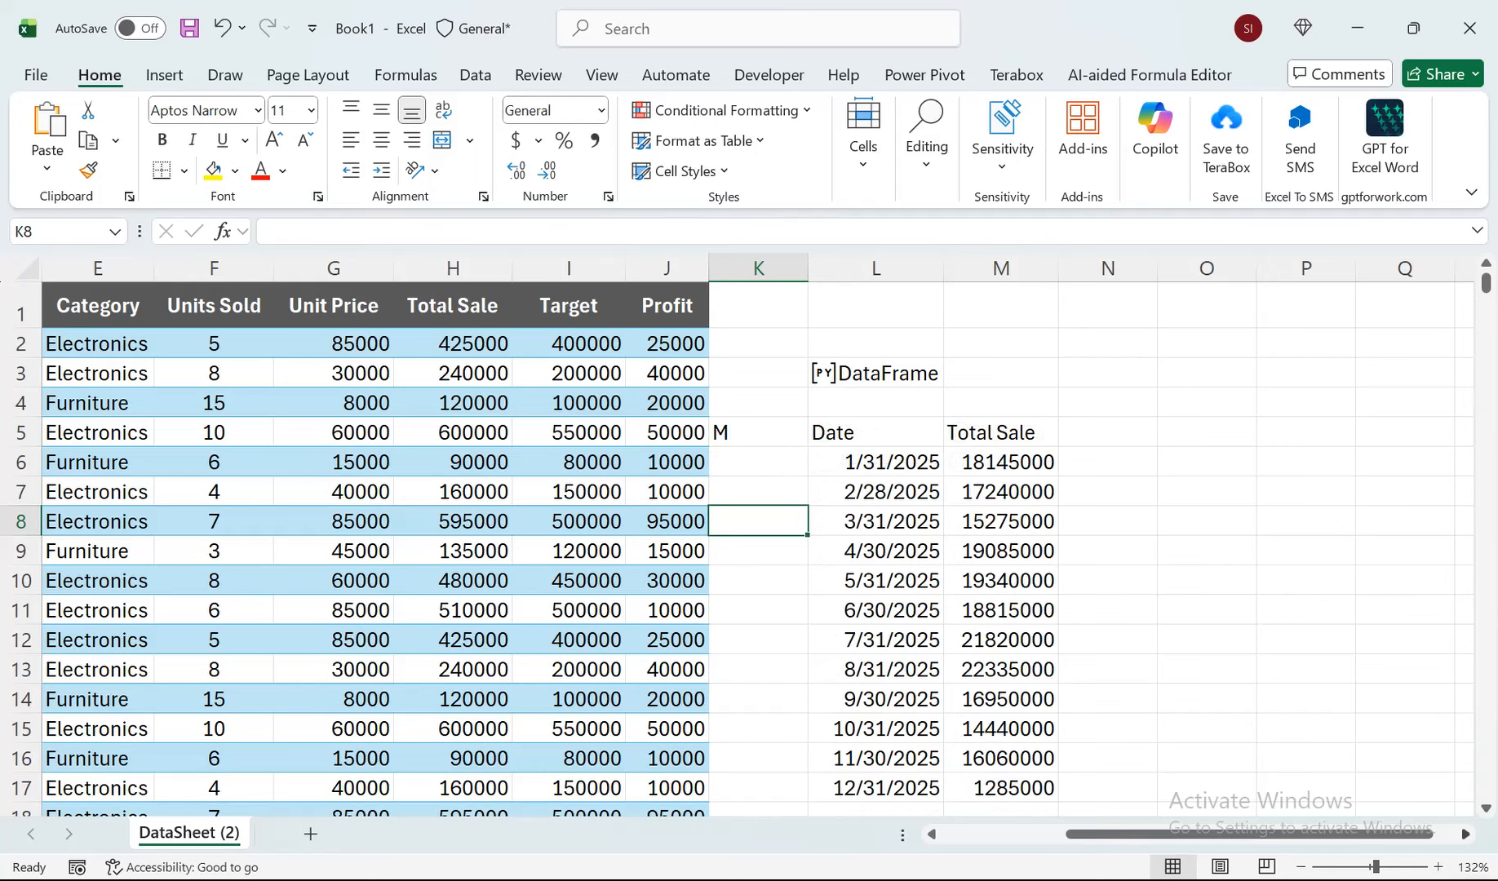
Review the complete groupby formula in L5, then commit it without edits.
{"action": "left_click", "coordinate": [1486, 808]}
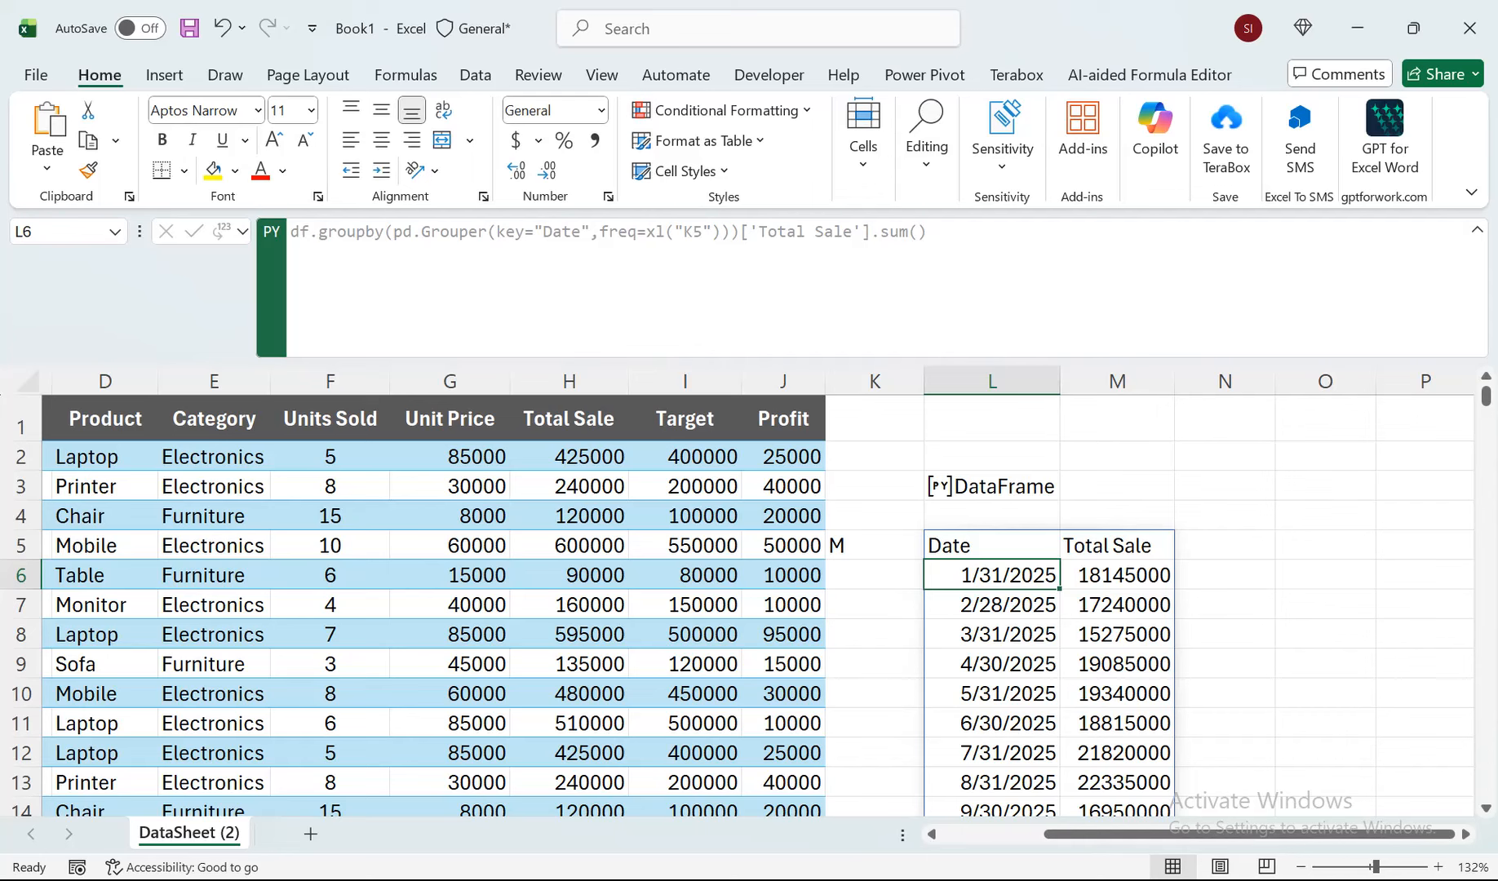
{"action": "double_click", "coordinate": [989, 545]}
{"action": "left_click_drag", "start_coordinate": [966, 545], "coordinate": [1402, 575]}
{"action": "key", "text": "ctrl+c"}
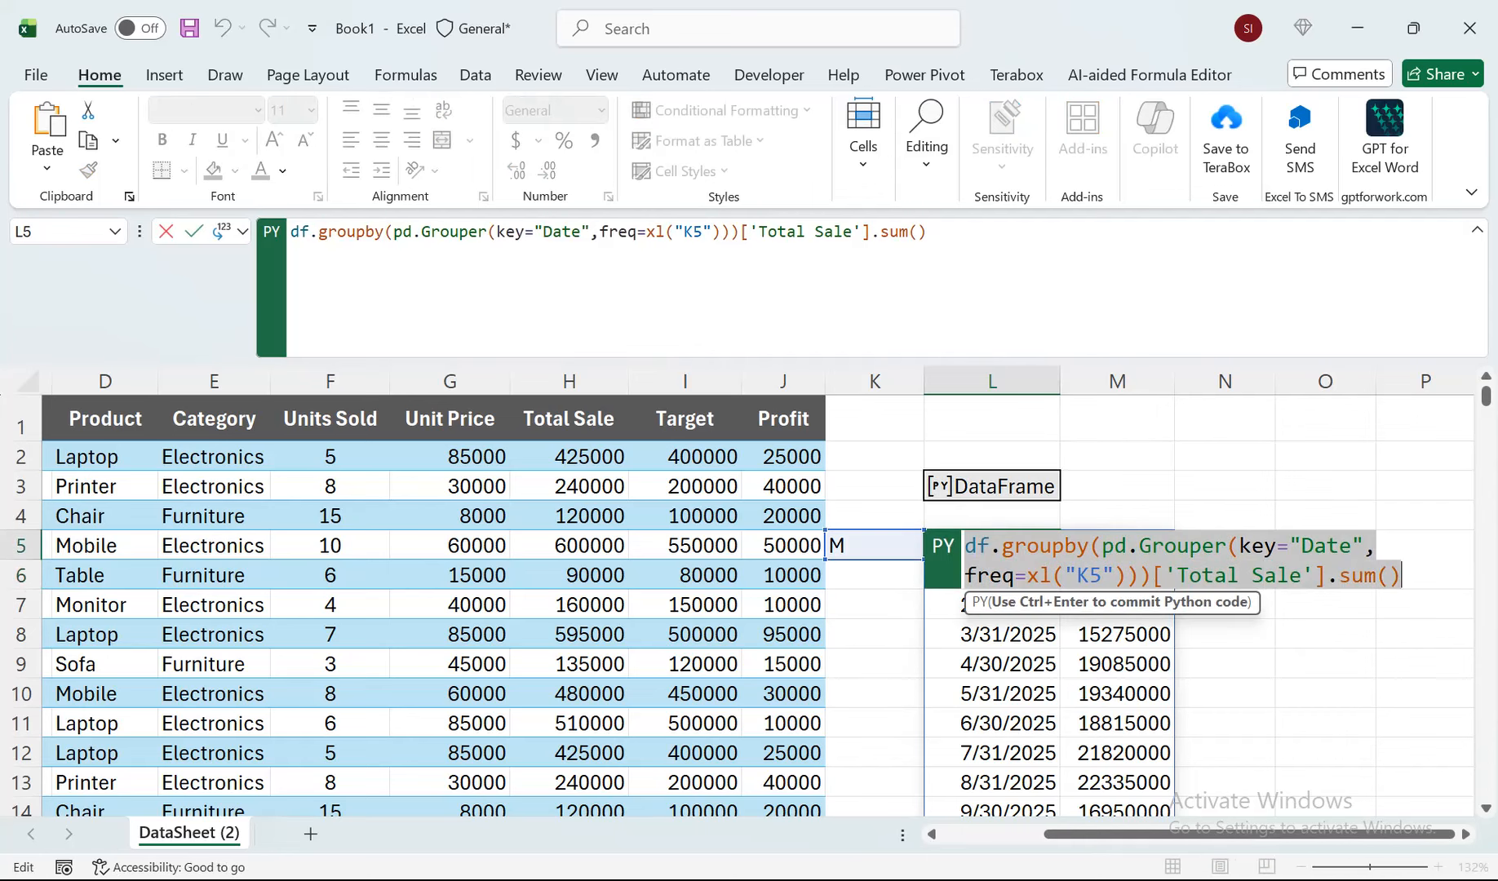
{"action": "key", "text": "ctrl+Return"}
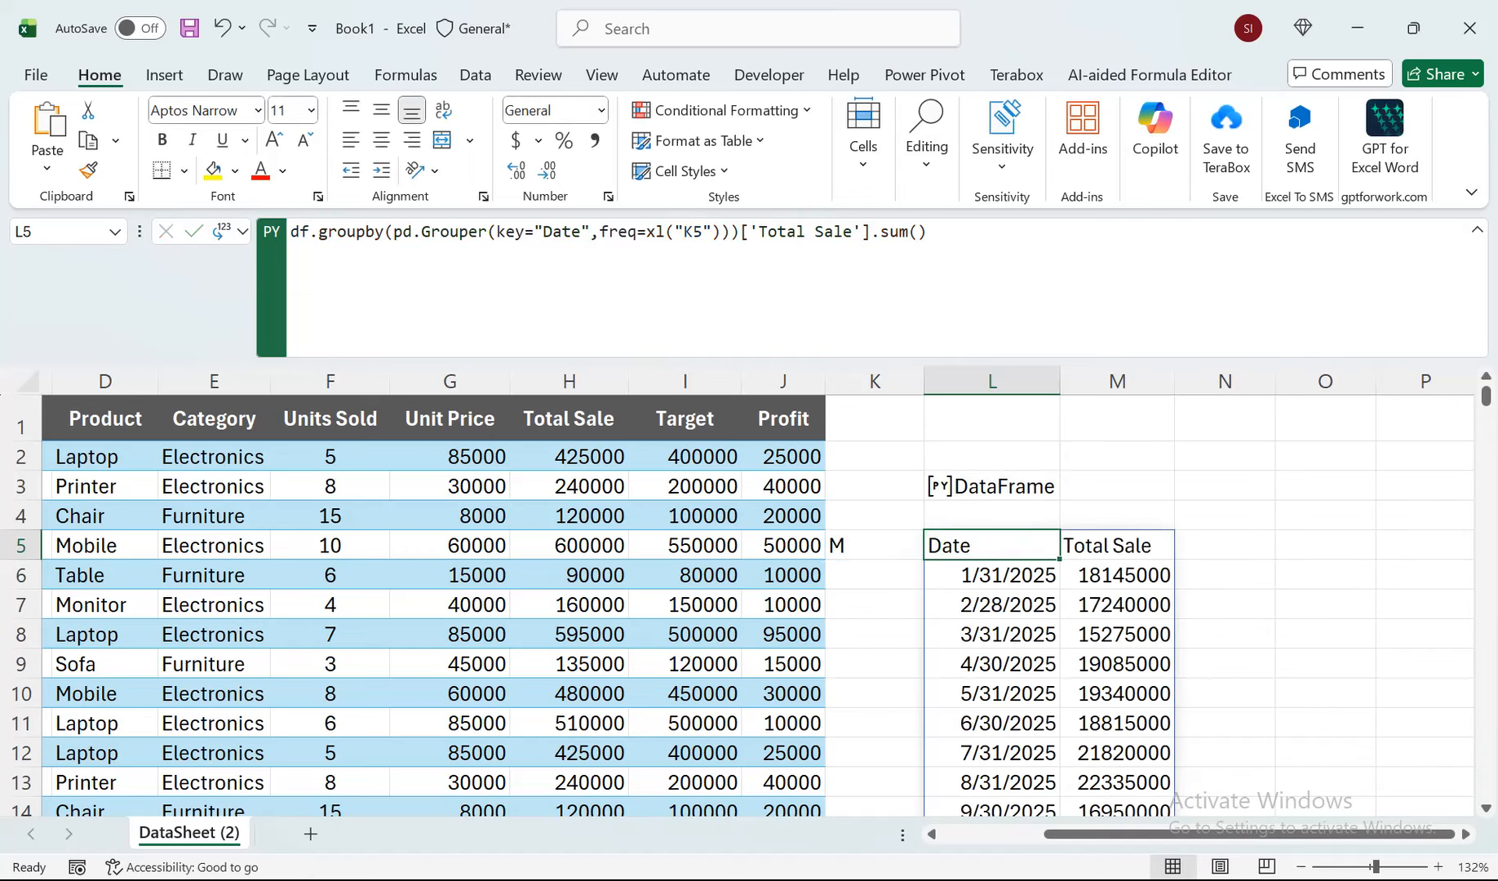
Start a Python formula in O3 and paste the copied groupby expression that totals Total Sale by the frequency in K5.
{"action": "left_click", "coordinate": [1225, 485]}
{"action": "left_click", "coordinate": [1325, 486]}
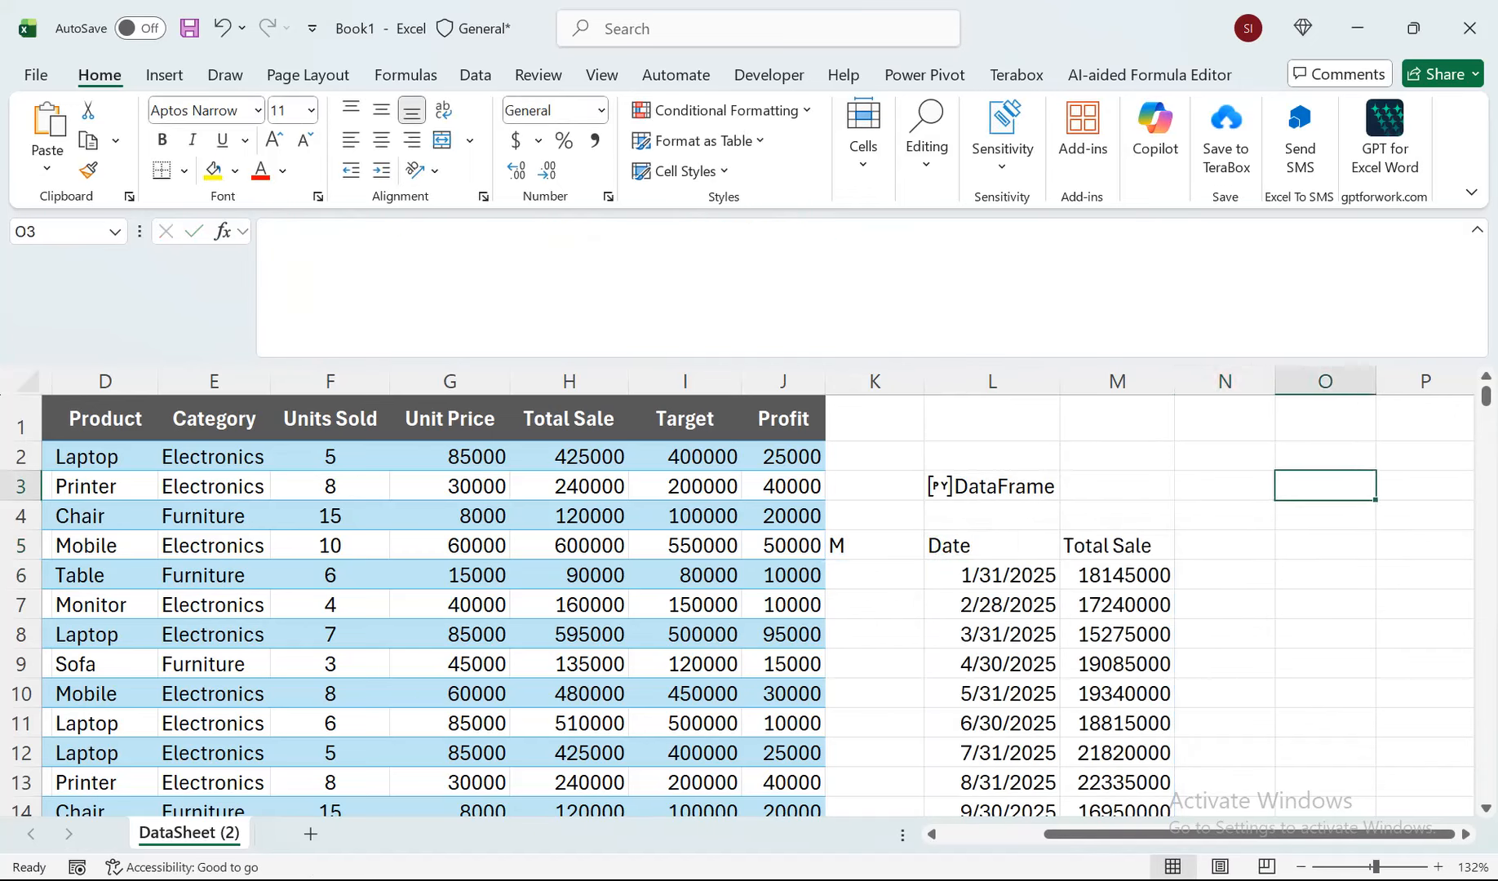
{"action": "scroll", "coordinate": [734, 604], "scroll_direction": "right", "scroll_amount": 2}
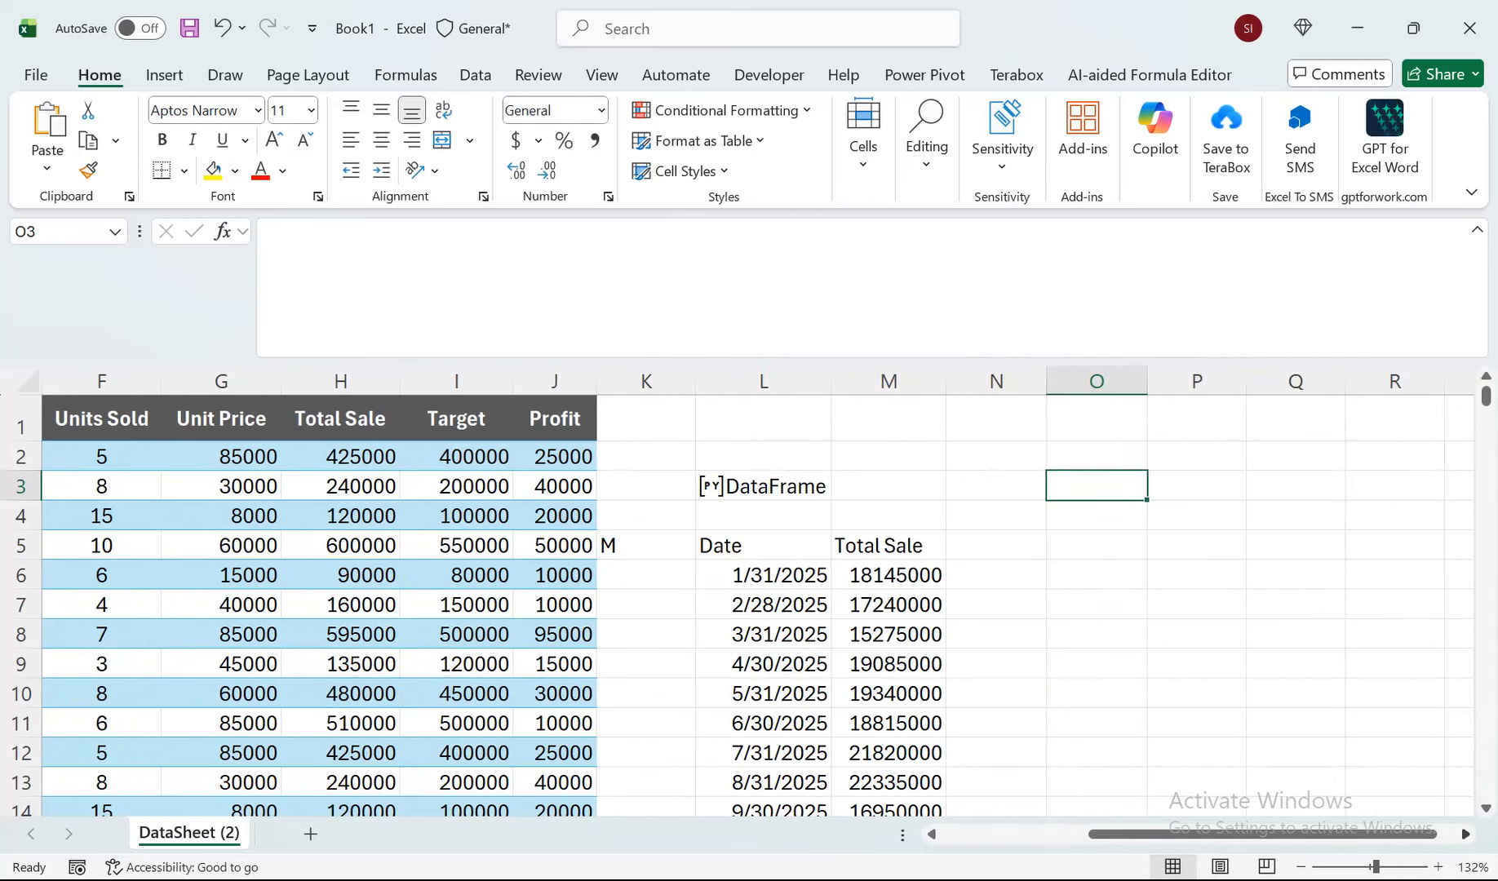
{"action": "type", "text": "=py"}
{"action": "key", "text": "Tab"}
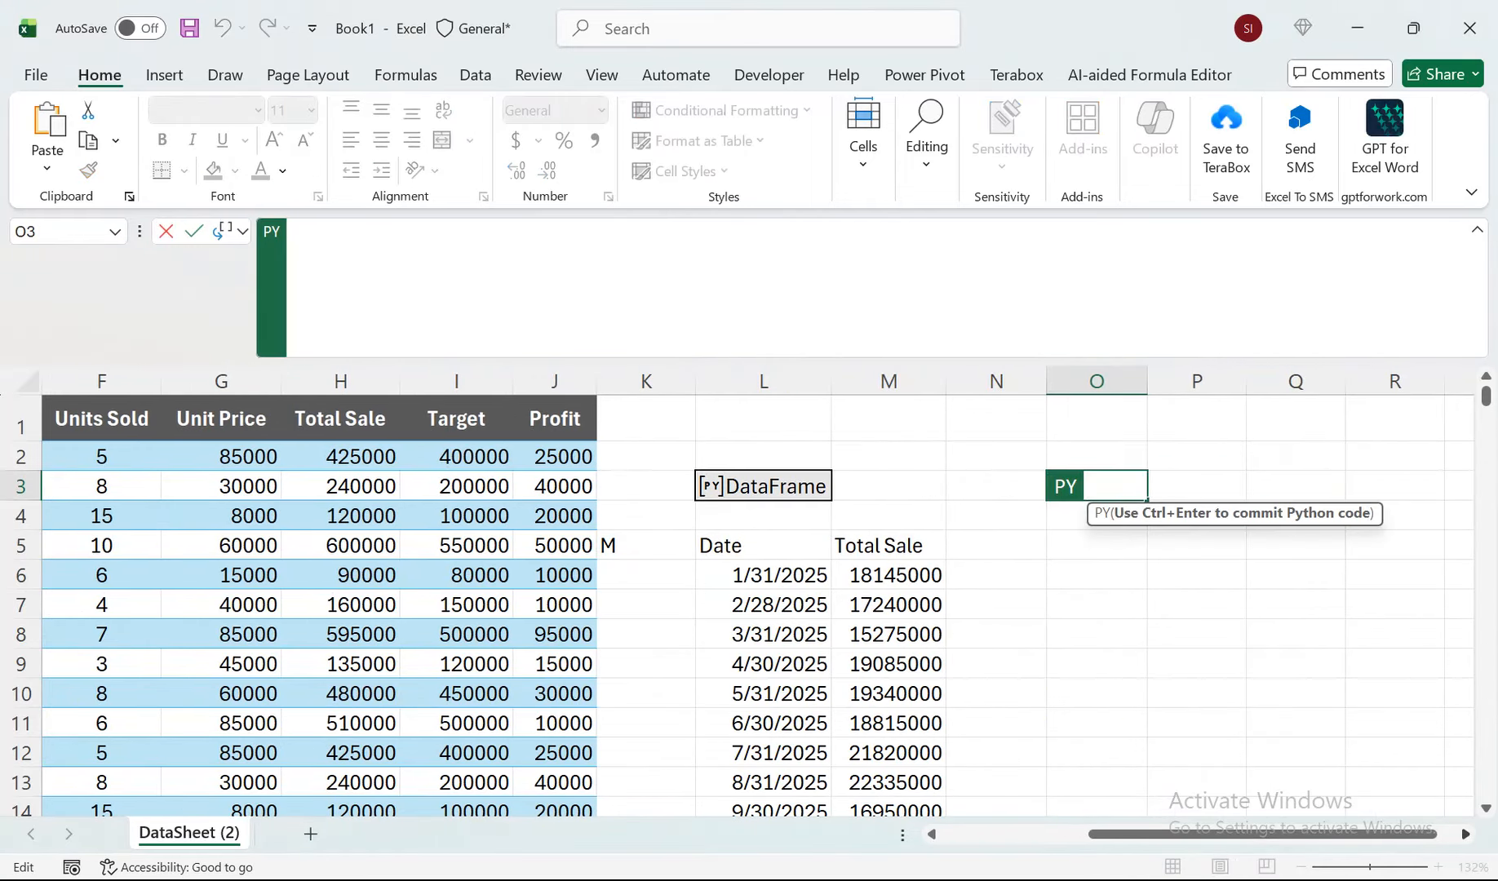
{"action": "key", "text": "ctrl+v"}
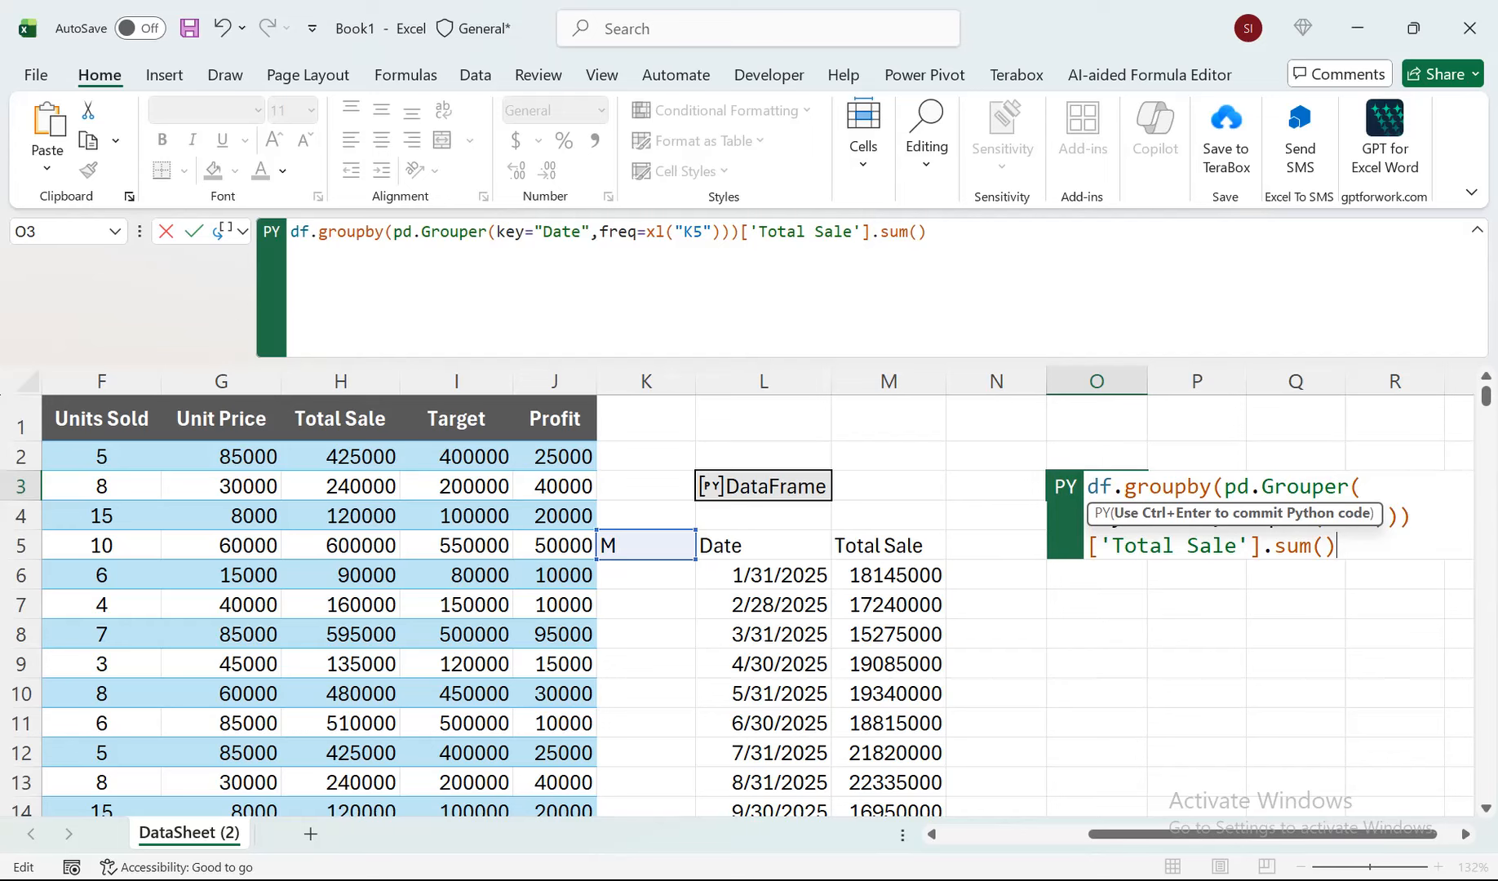
{"action": "left_click", "coordinate": [1466, 834]}
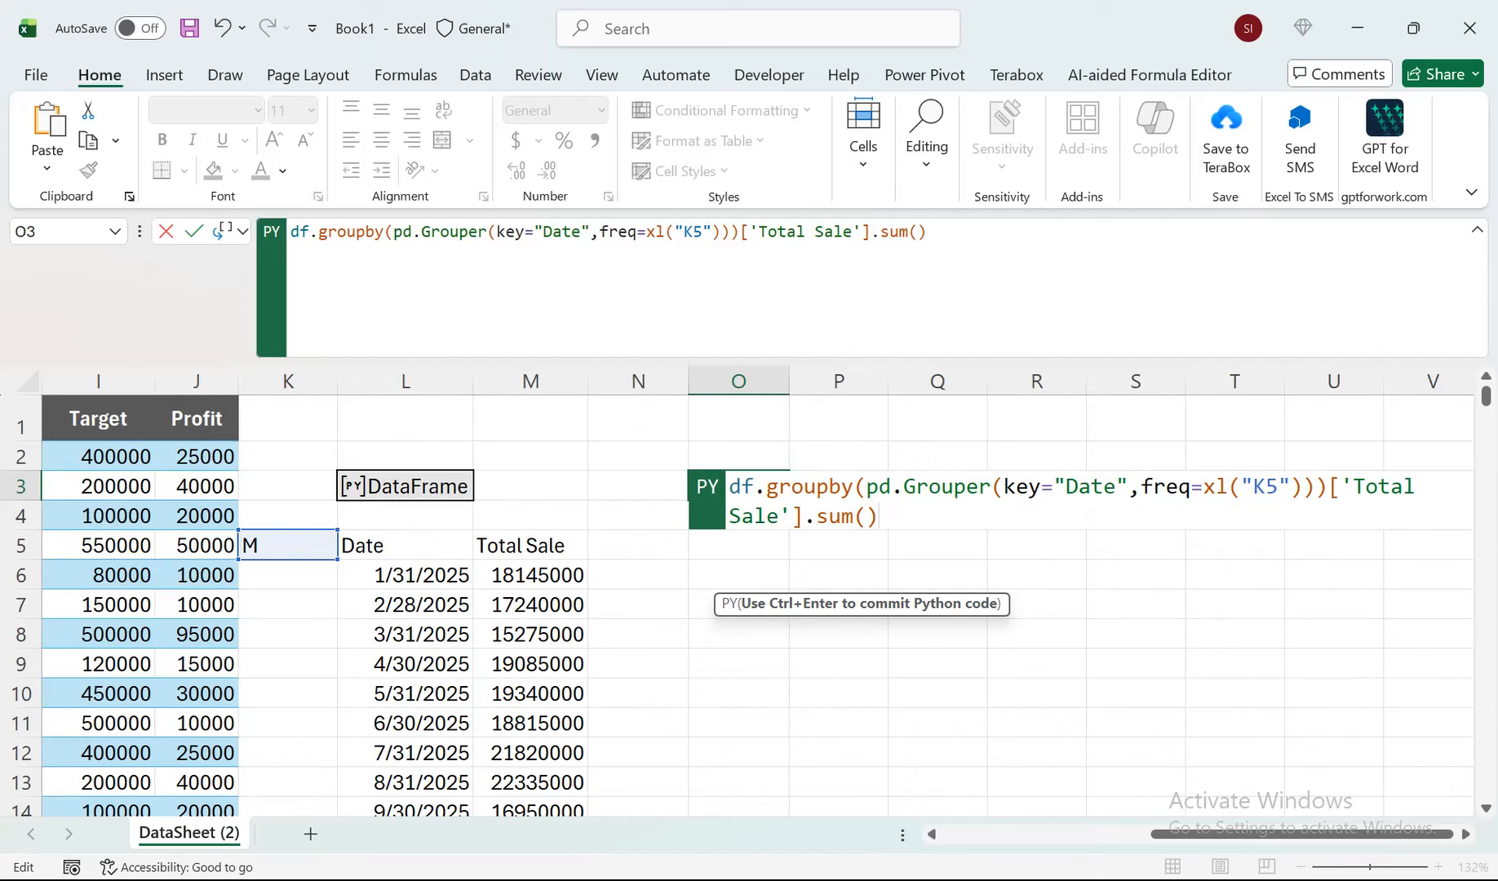
Append .plot(kind="bar", to the groupby expression in O3 to chart the totals as bars.
{"action": "type", "text": ".plot(k"}
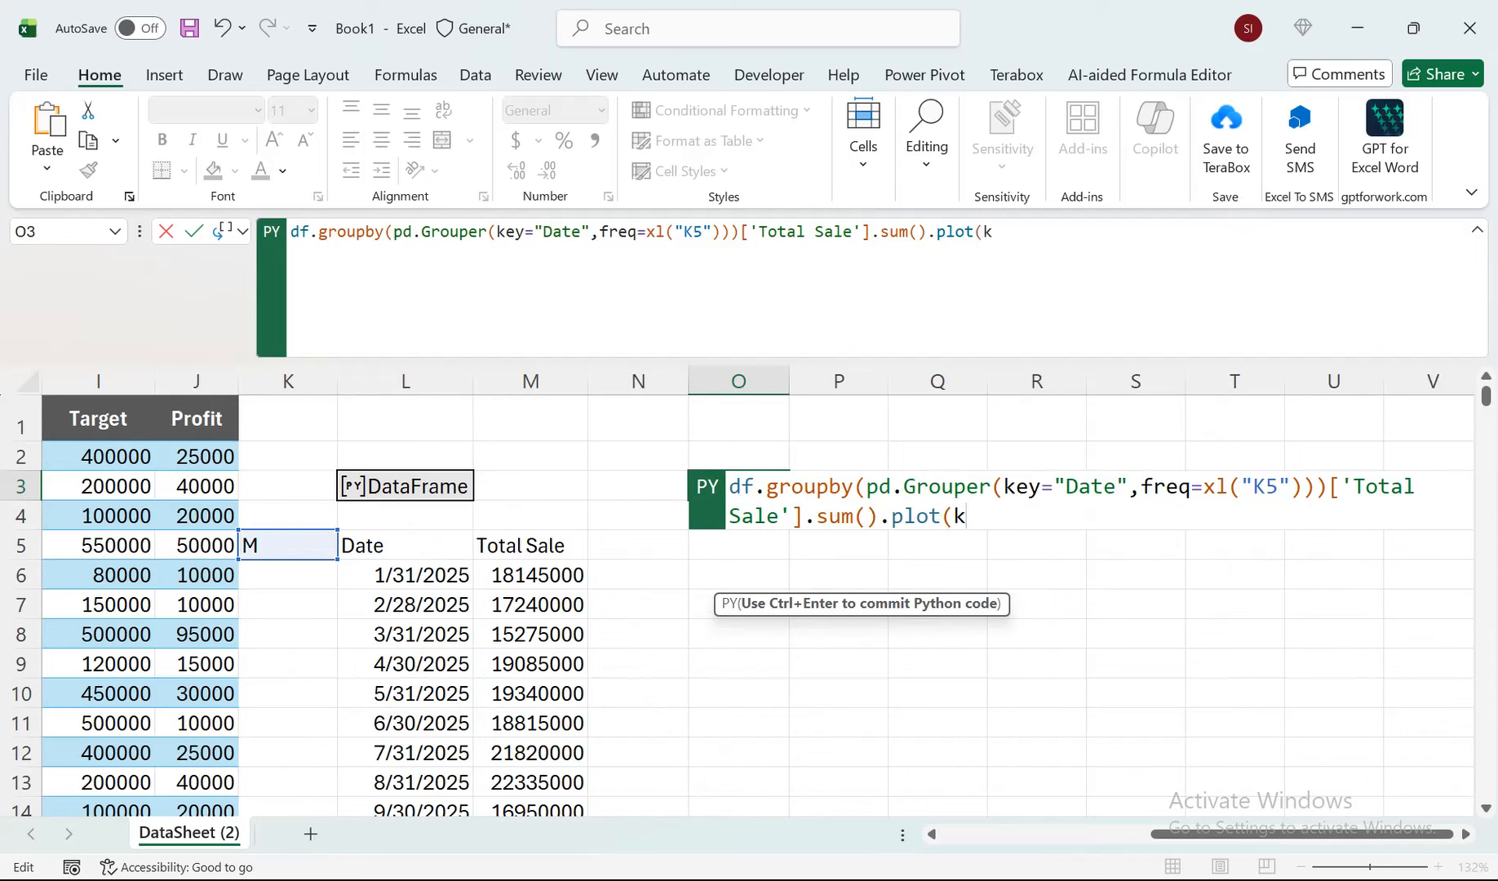
{"action": "type", "text": "ind=\"bar"}
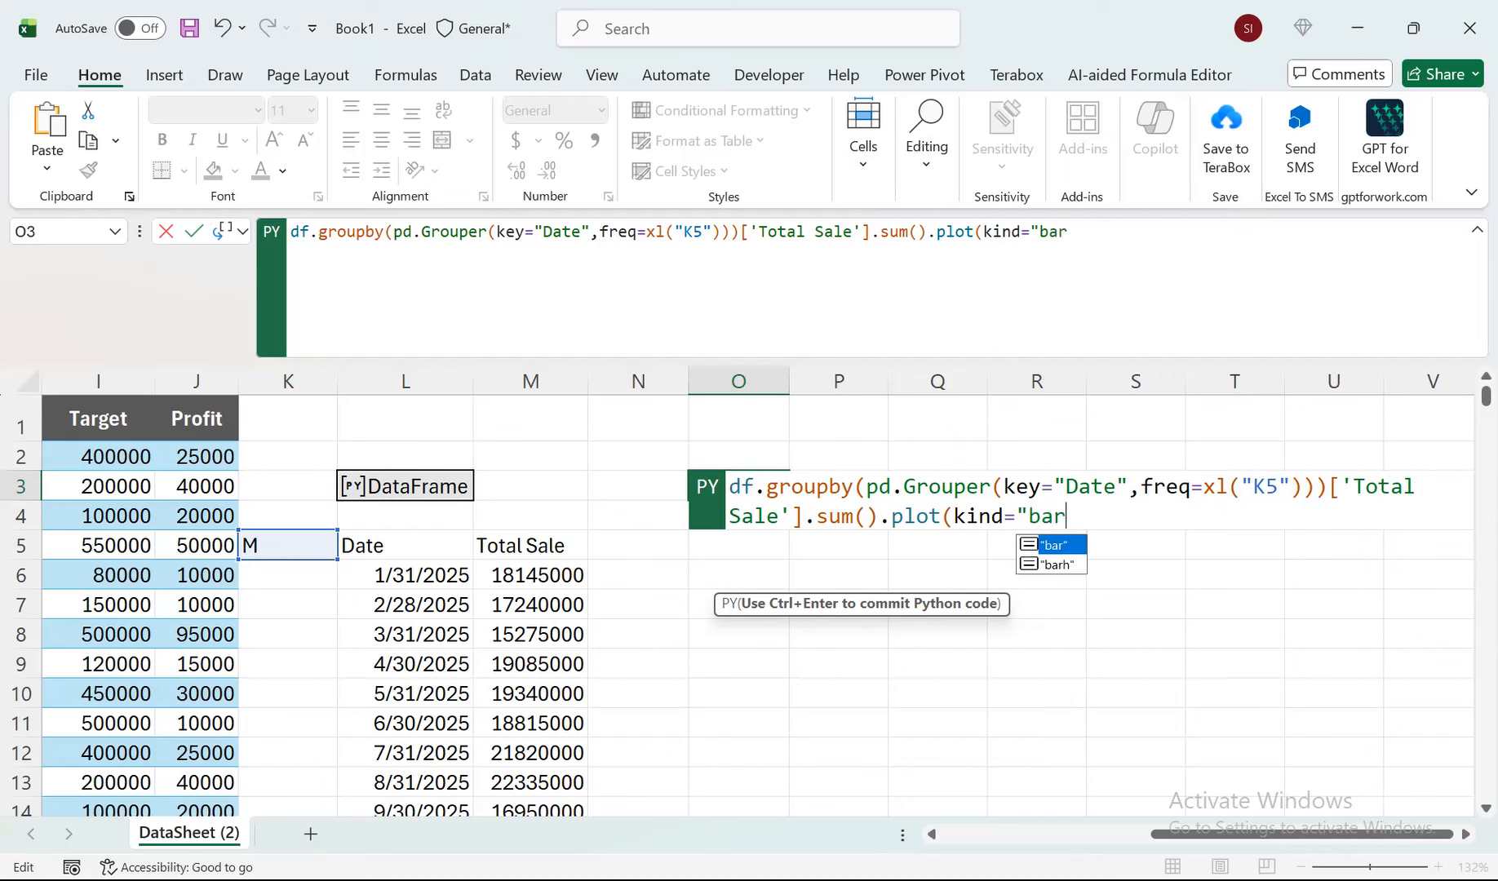
{"action": "type", "text": "\","}
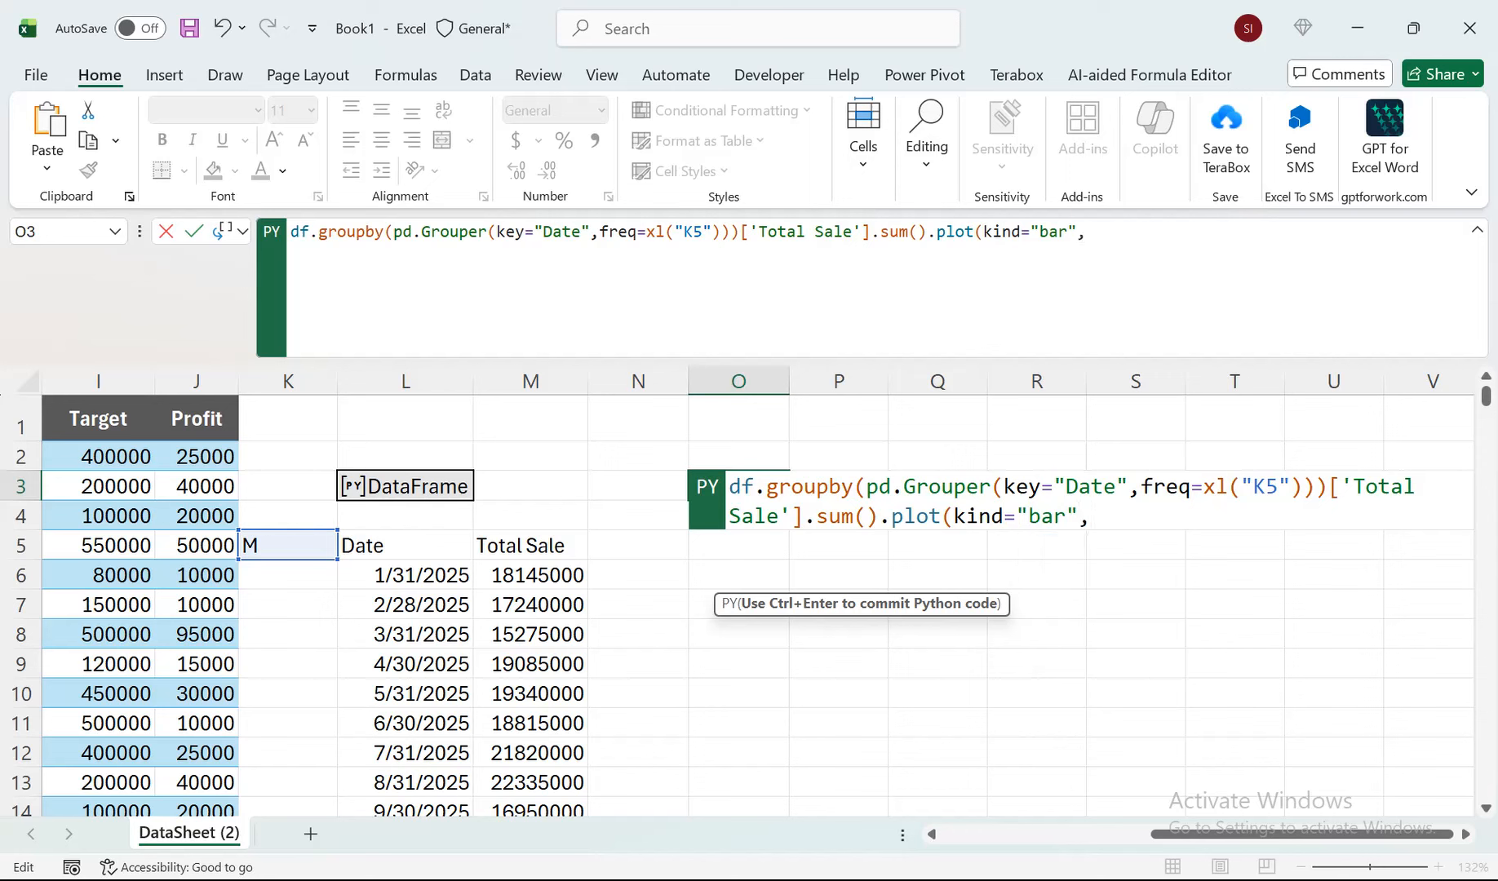
{"action": "type", "text": " title =\""}
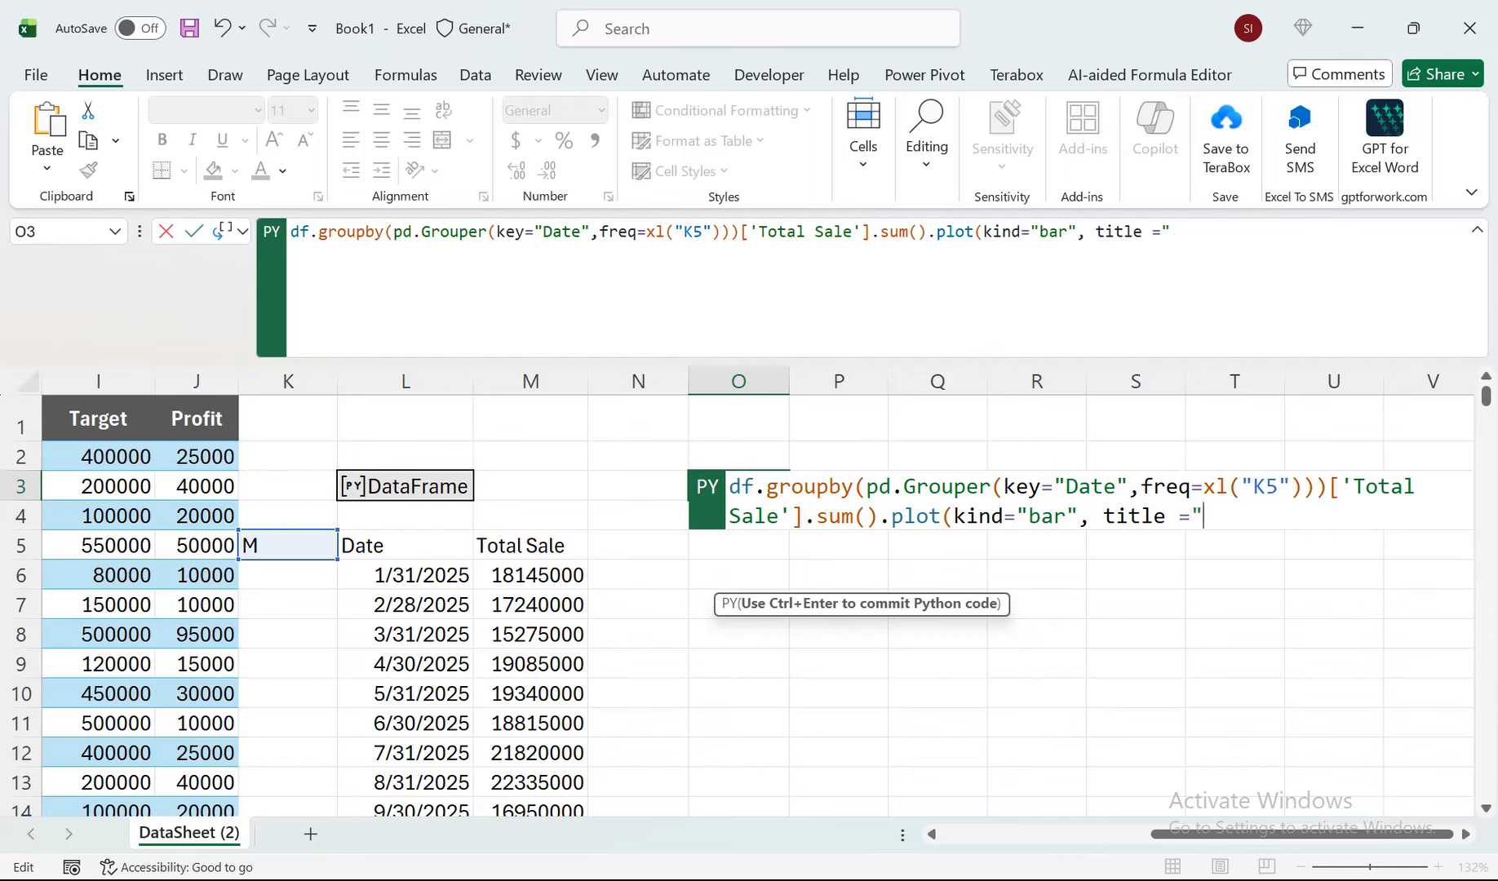
Add title ="Total Sales by Period" to the plot call in O3, close it and commit the Python formula.
{"action": "type", "text": "Total "}
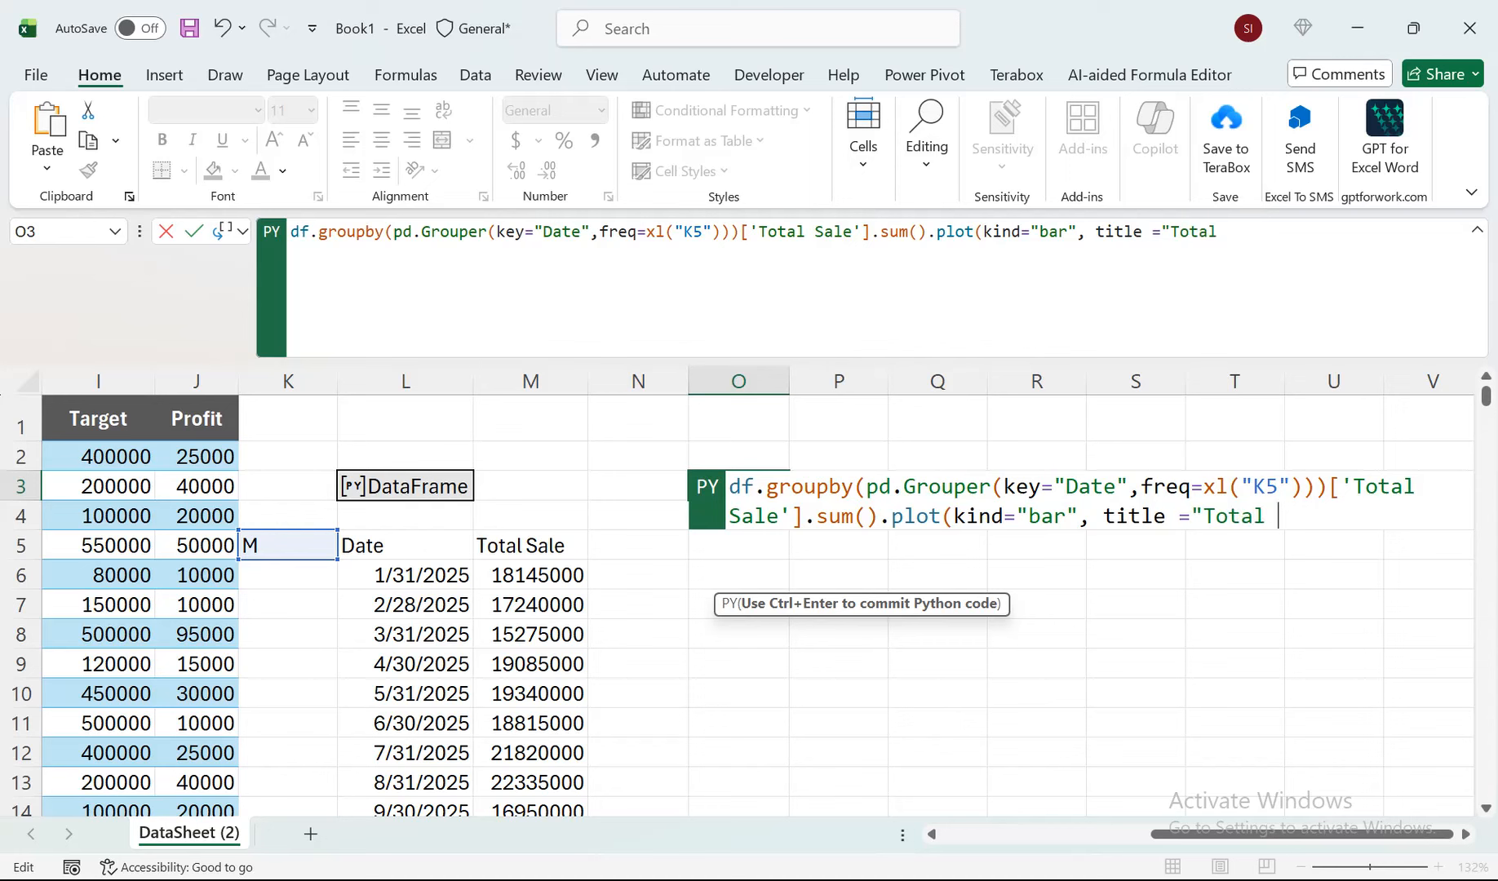
{"action": "type", "text": "Sales "}
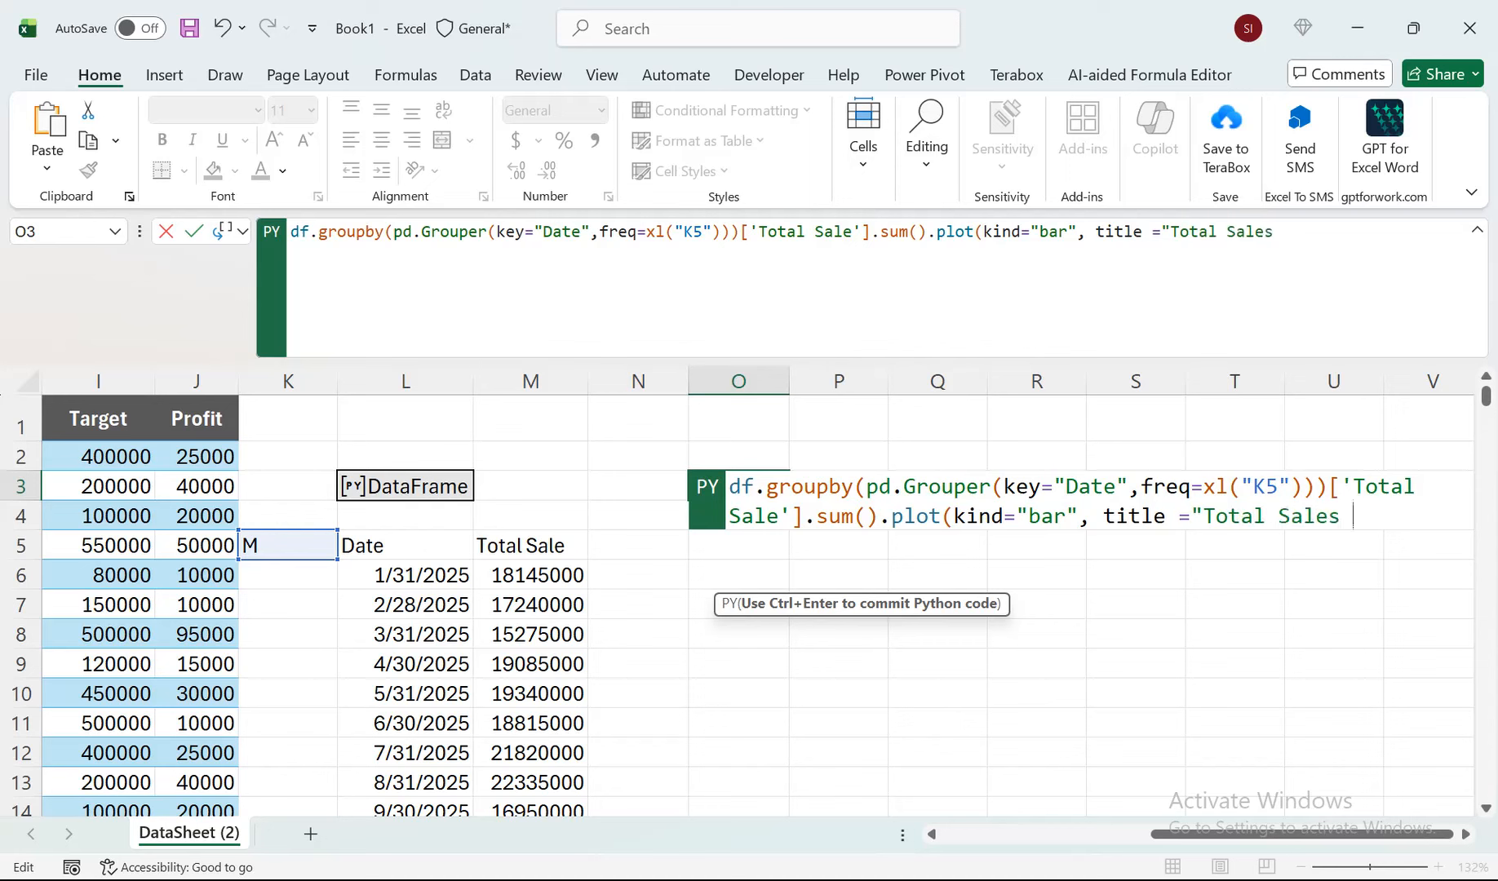
{"action": "type", "text": "by Perios"}
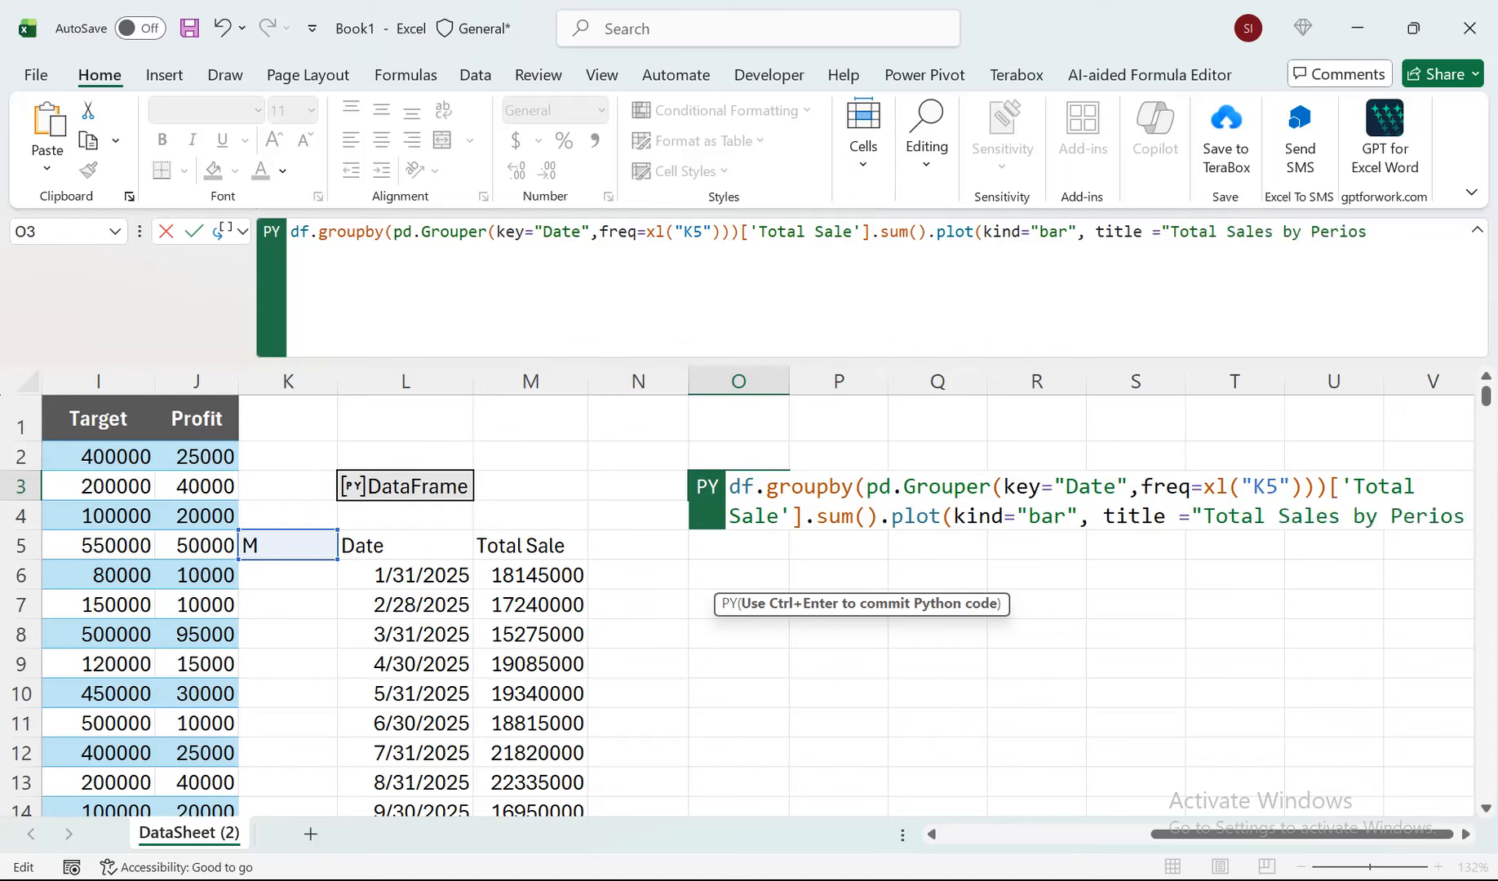
{"action": "key", "text": "BackSpace"}
{"action": "type", "text": "d\""}
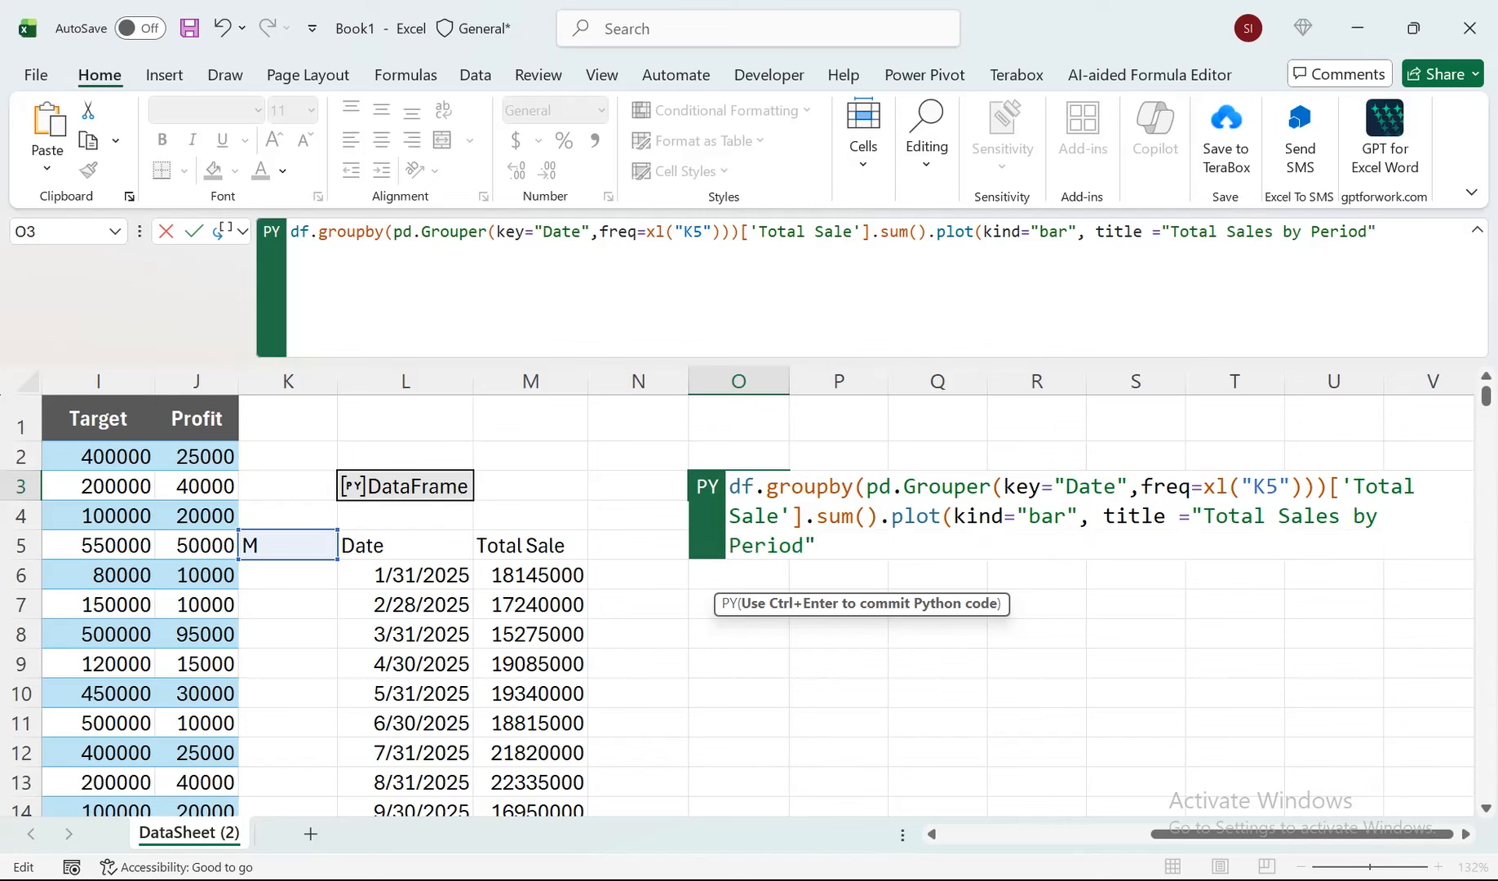
{"action": "type", "text": ")"}
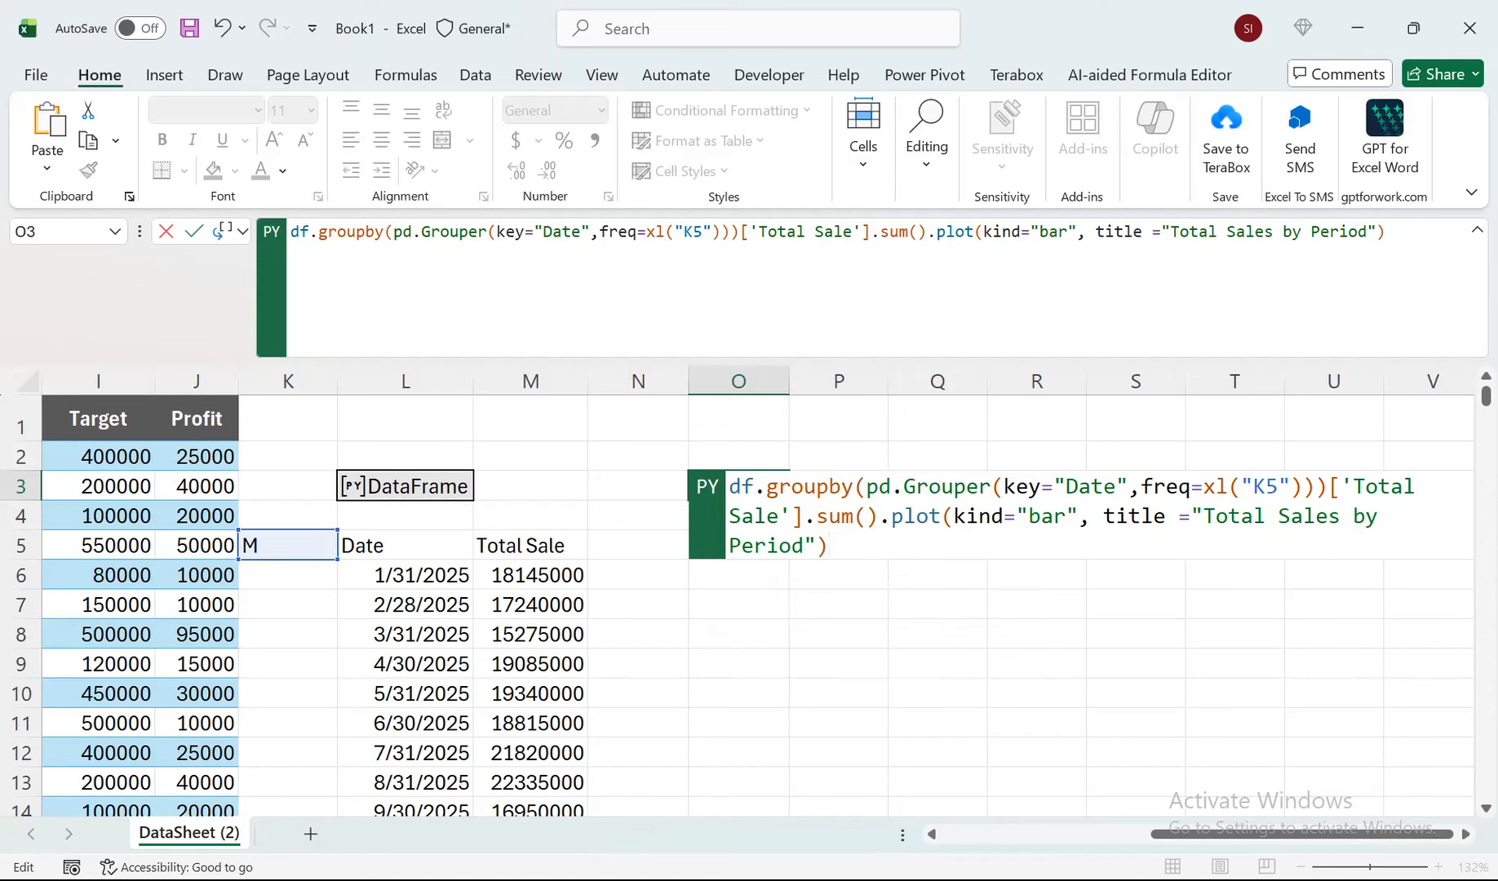
{"action": "key", "text": "ctrl+Return"}
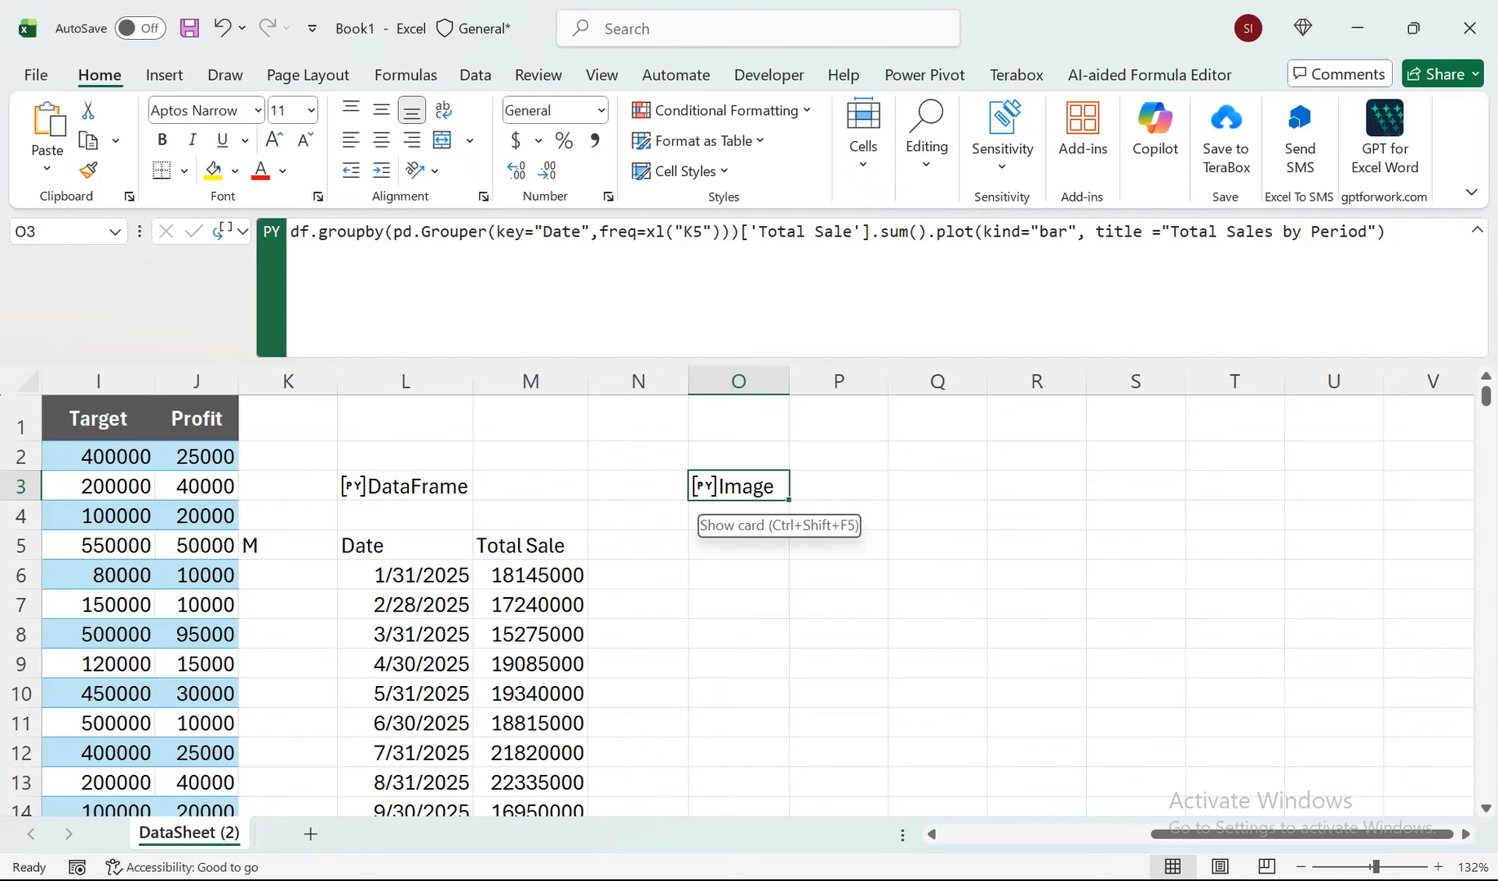
Preview the plot image in O3, then set the cell's Python output to Excel Value.
{"action": "left_click", "coordinate": [703, 486]}
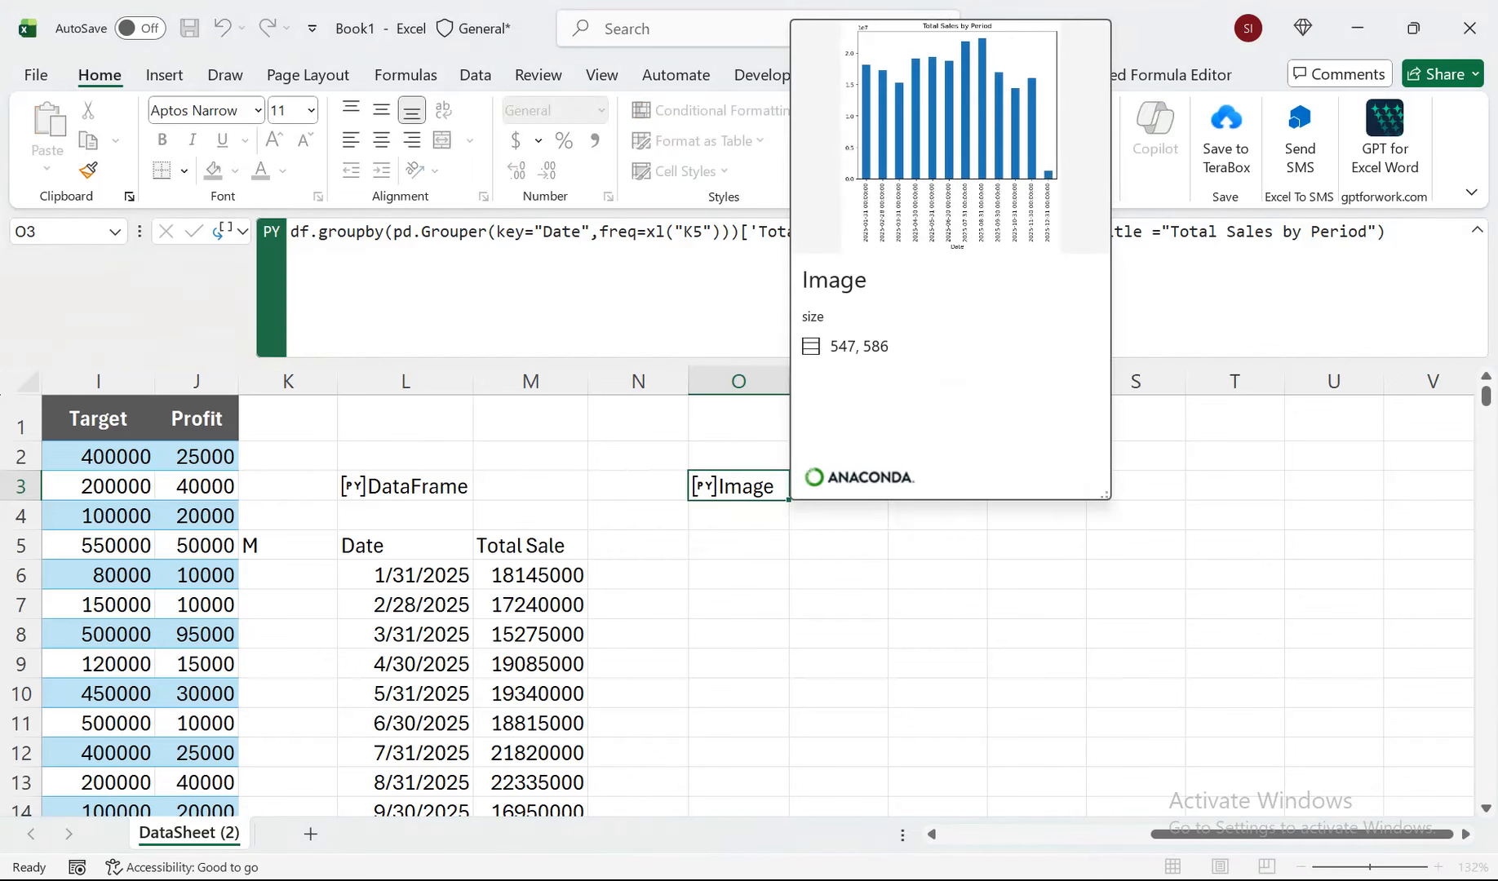
{"action": "key", "text": "Escape"}
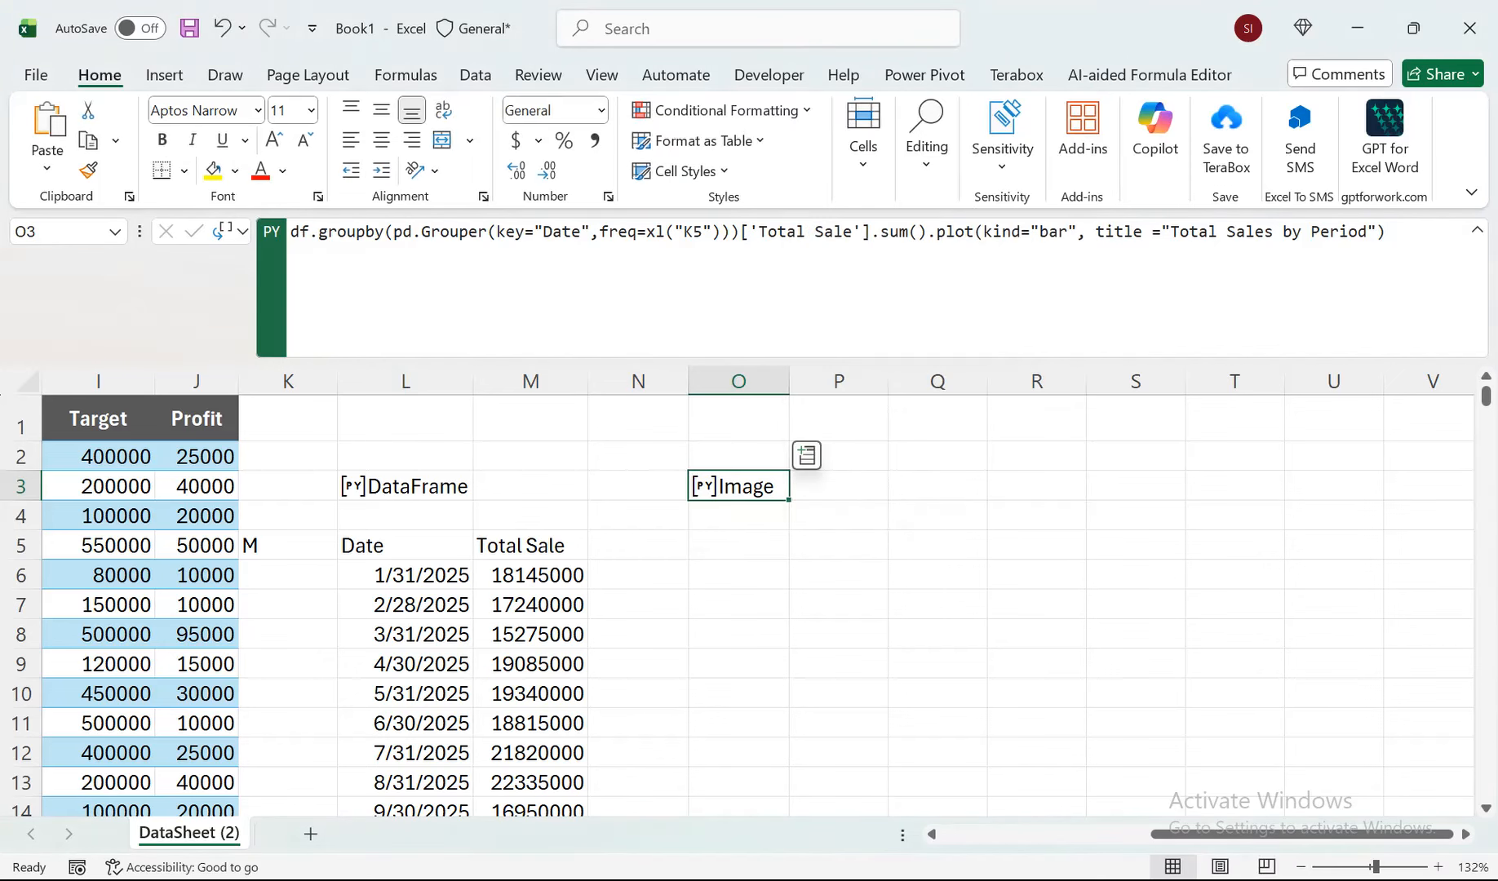
{"action": "left_click", "coordinate": [230, 231]}
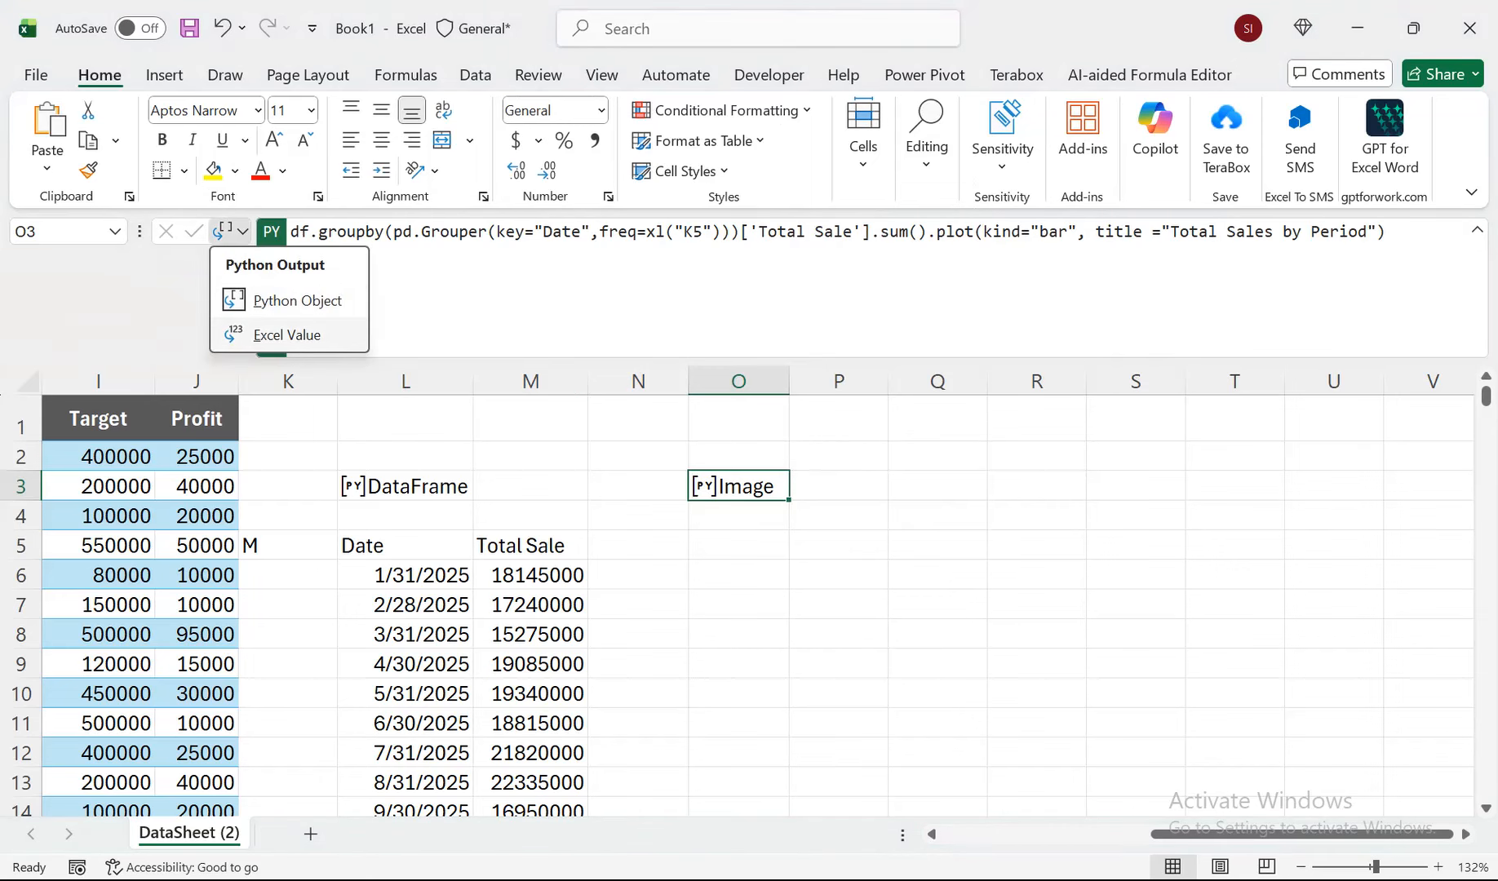
{"action": "left_click", "coordinate": [286, 335]}
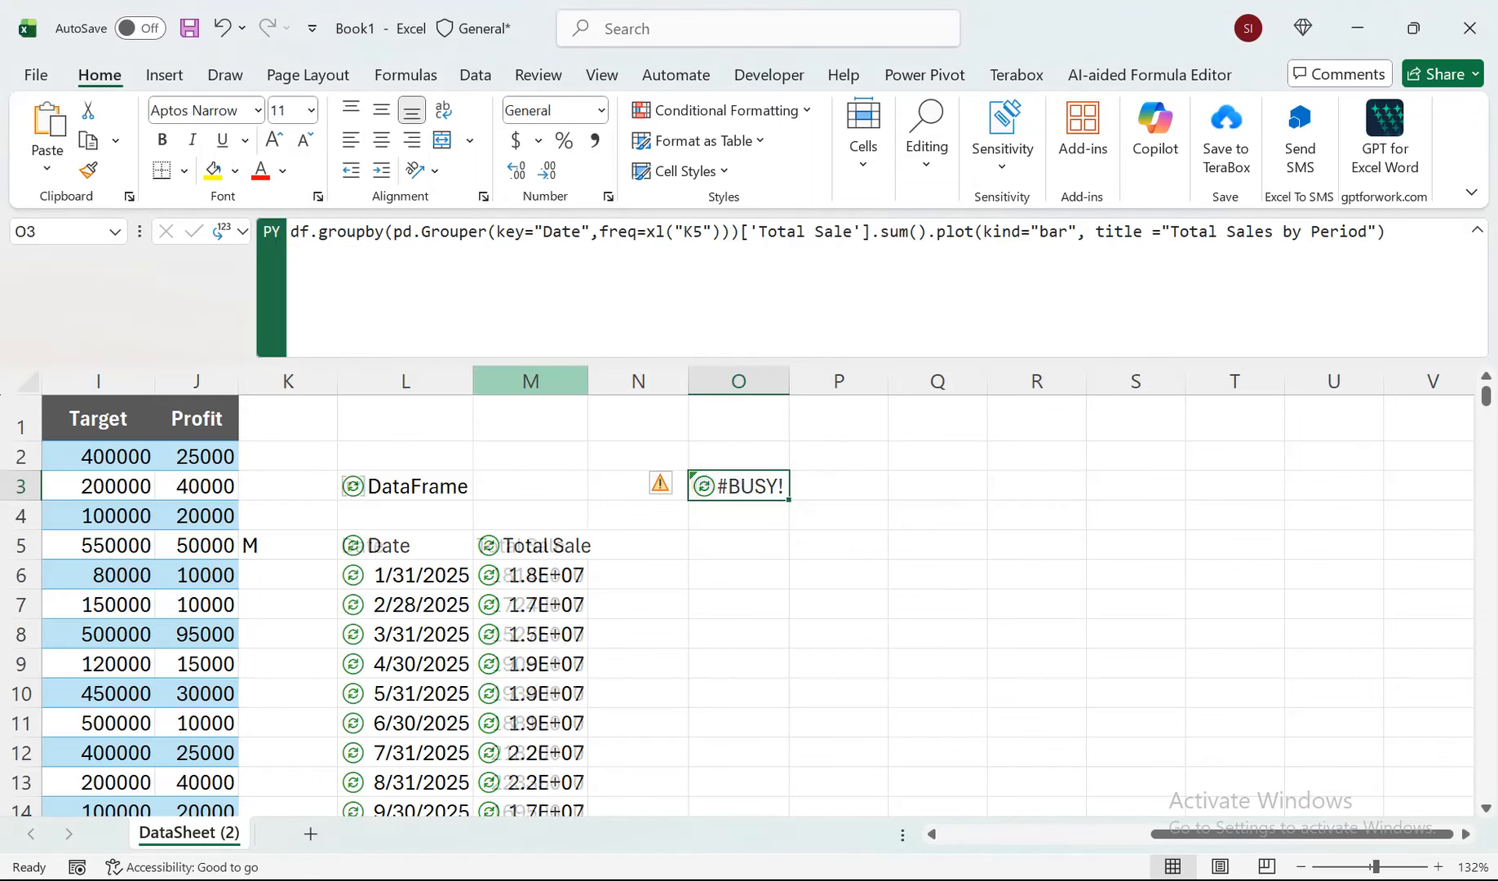
Try merging and centring O3:U13 to enlarge the plot, then undo the merge.
{"action": "left_click_drag", "start_coordinate": [739, 485], "coordinate": [1347, 783]}
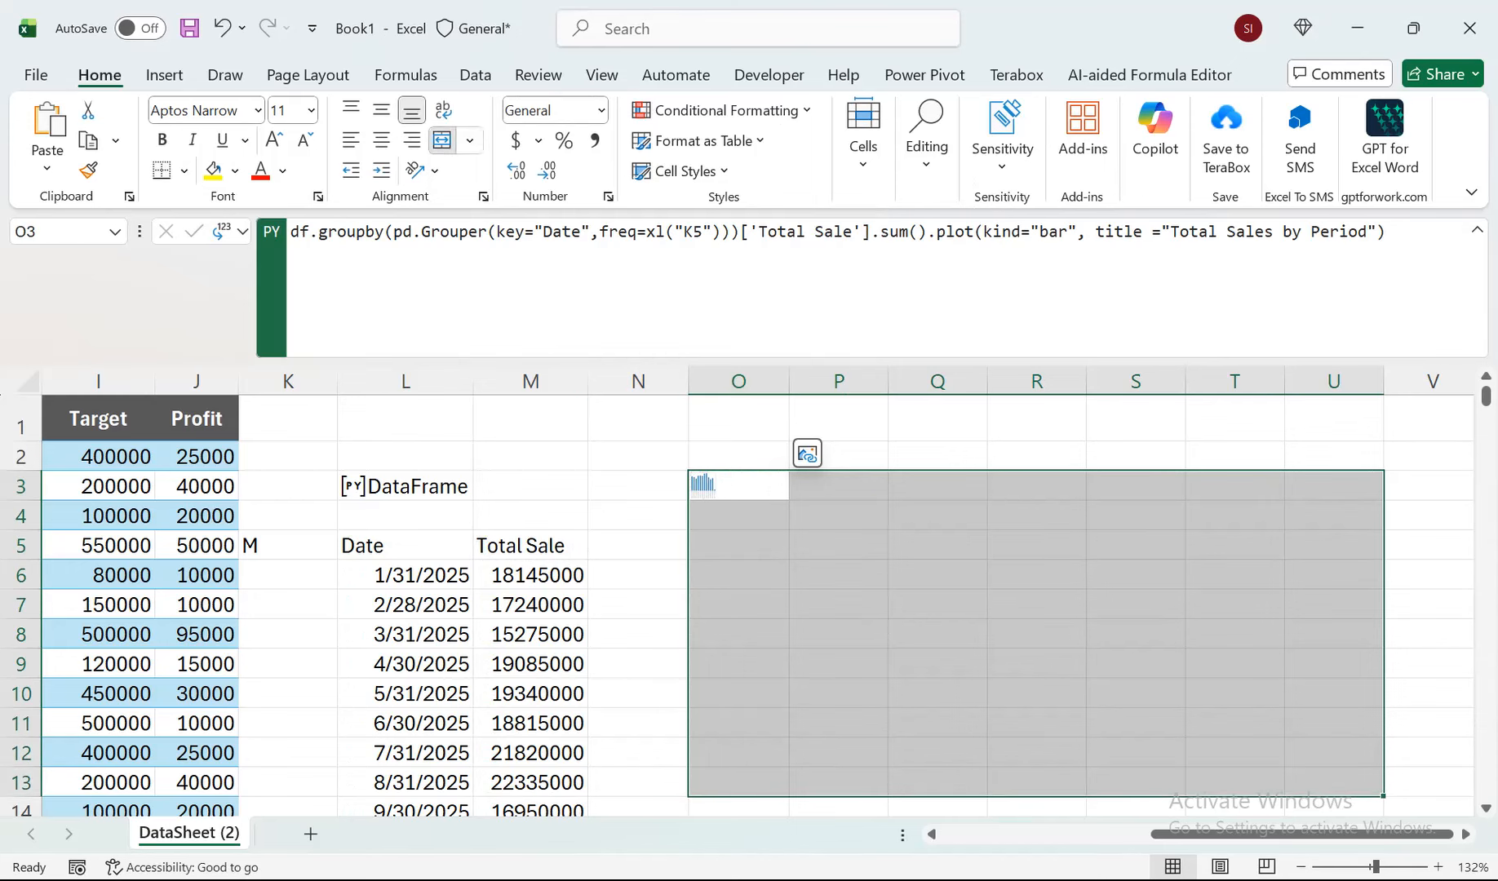
{"action": "left_click", "coordinate": [441, 140]}
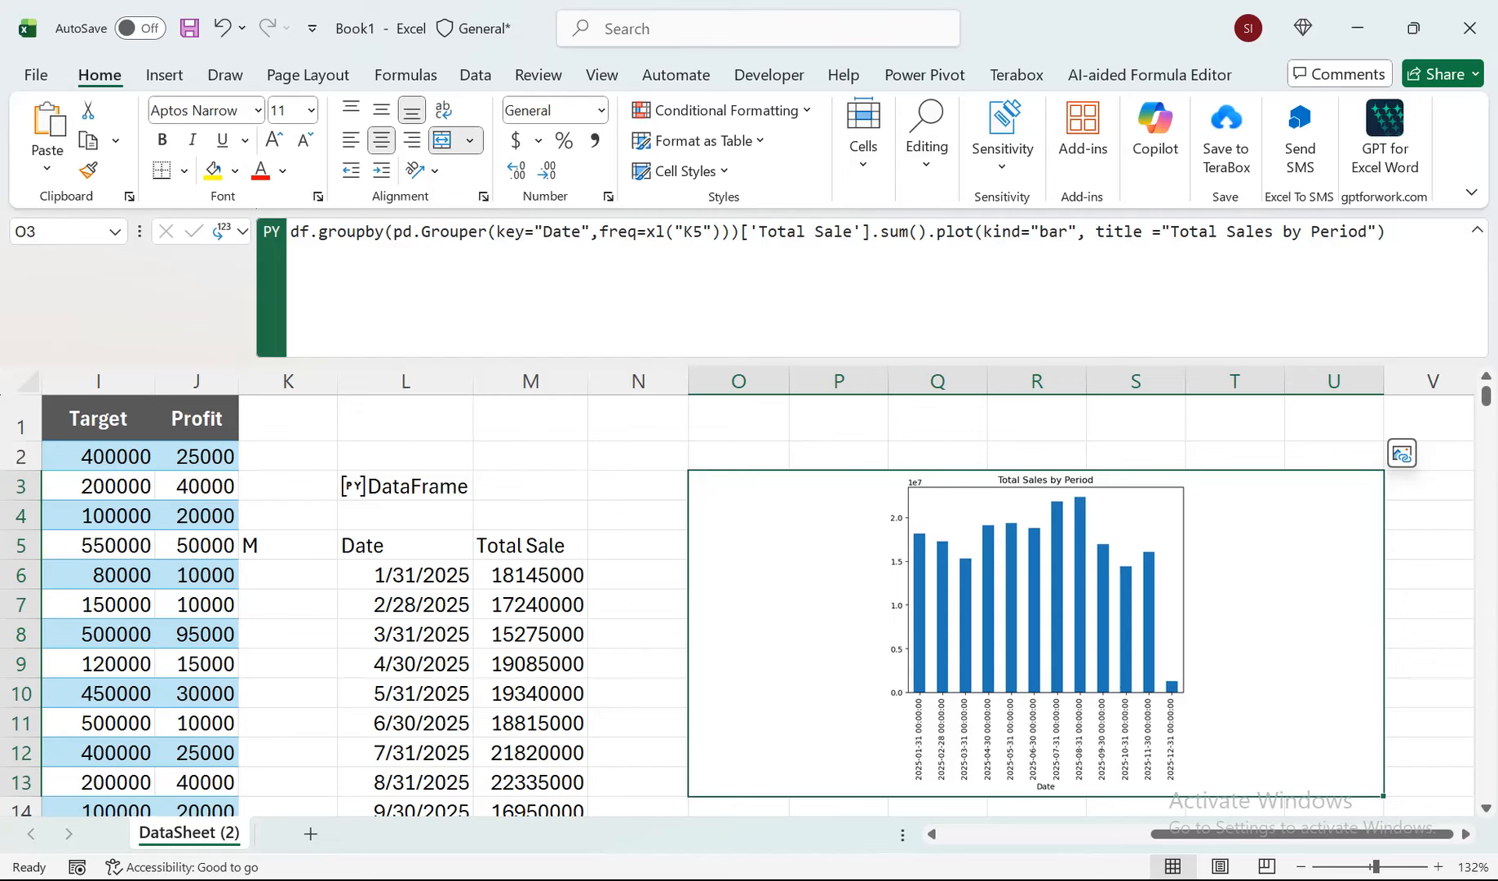
{"action": "key", "text": "ctrl+z"}
Collapse the formula bar and create a floating reference picture of the plot in O3.
{"action": "left_click", "coordinate": [738, 486]}
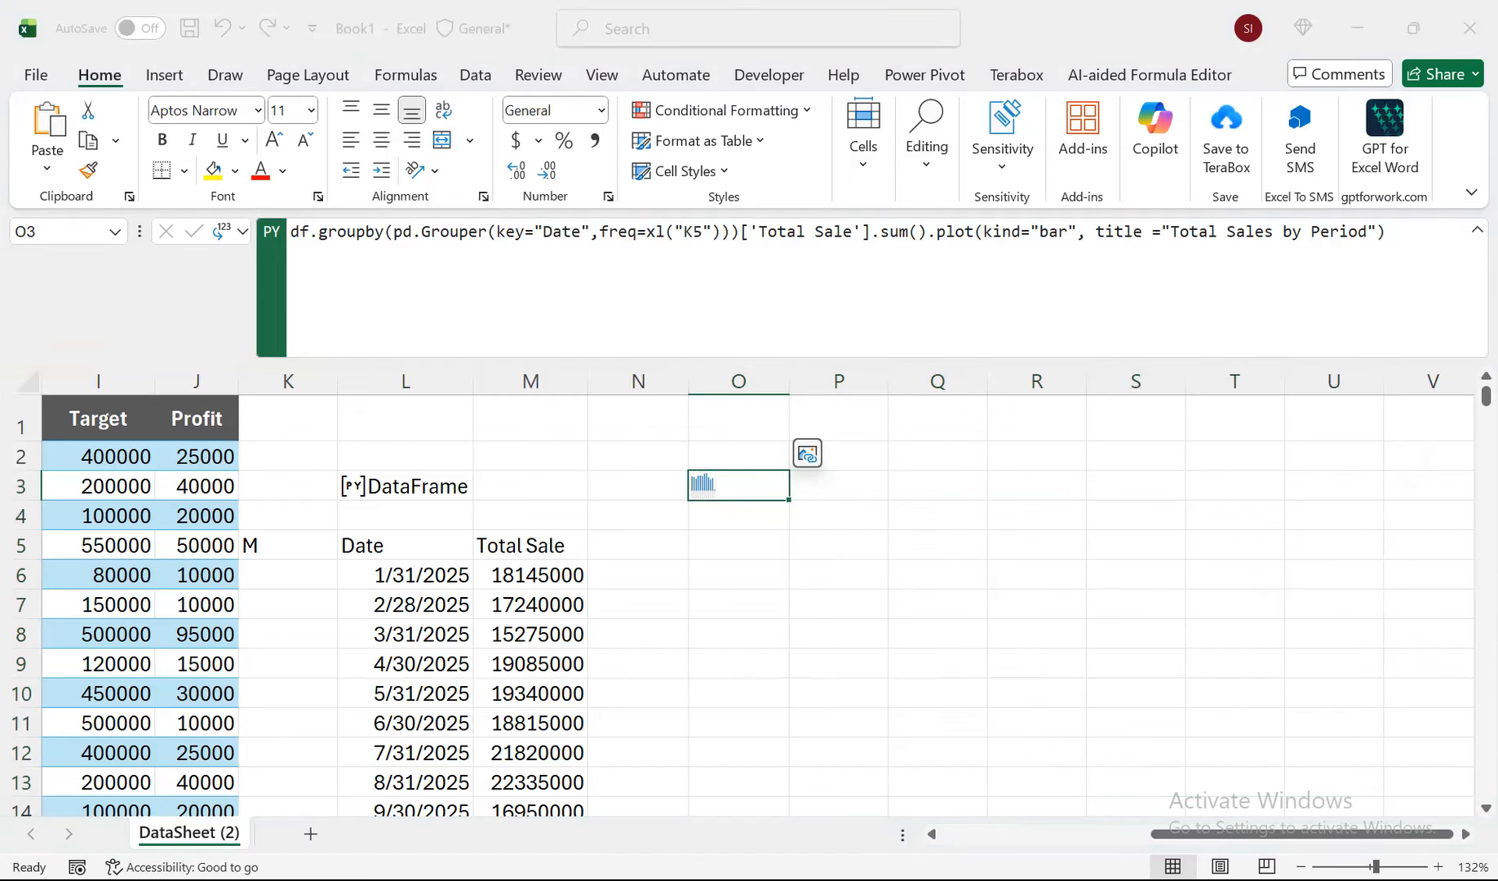
{"action": "left_click_drag", "start_coordinate": [739, 362], "coordinate": [739, 248]}
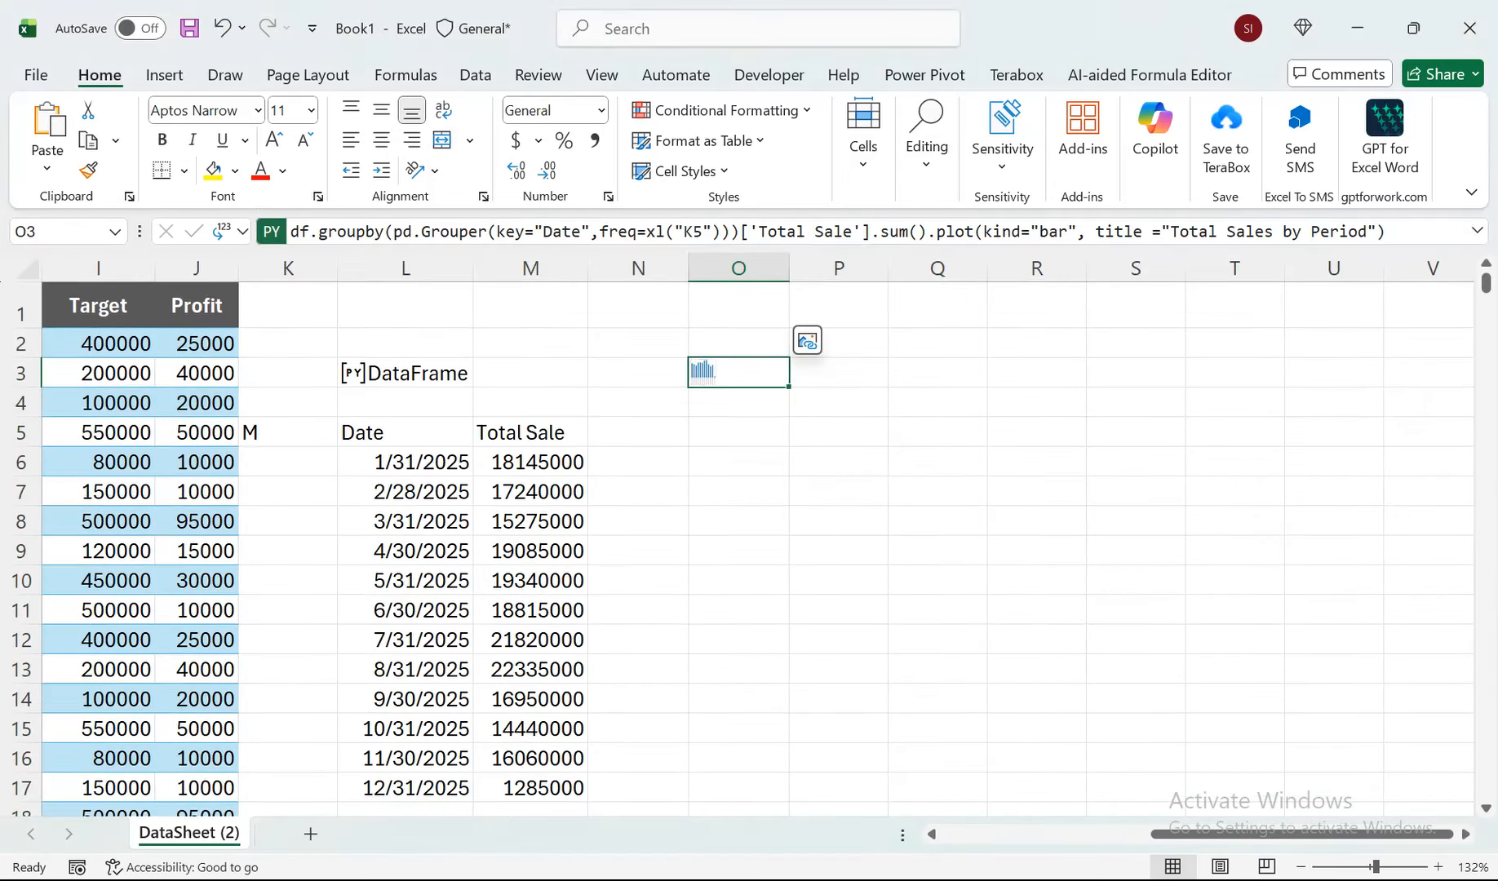
{"action": "right_click", "coordinate": [711, 372]}
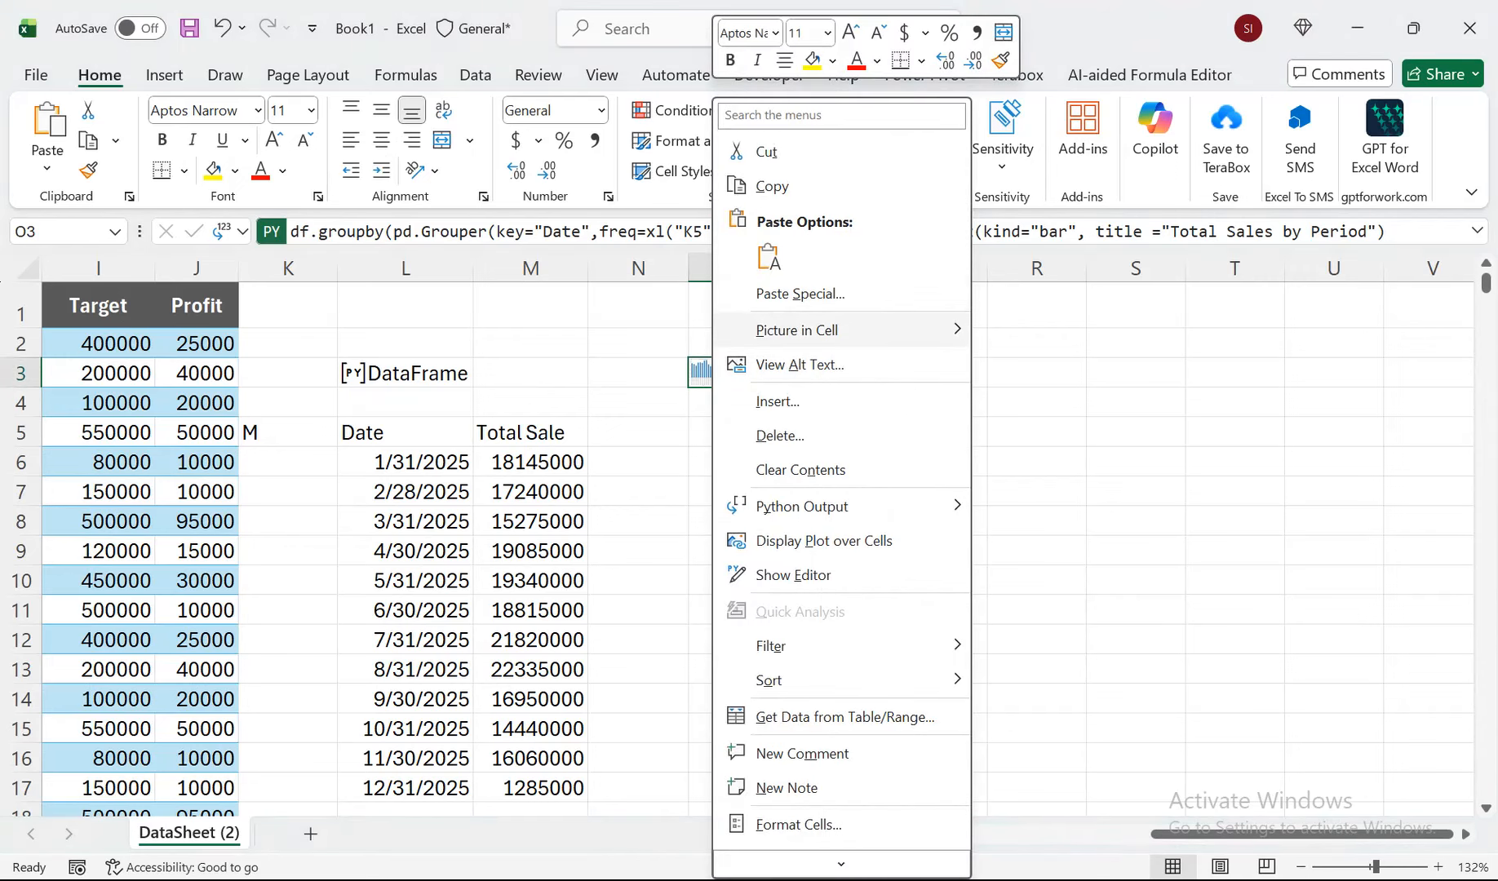
{"action": "mouse_move", "coordinate": [857, 330]}
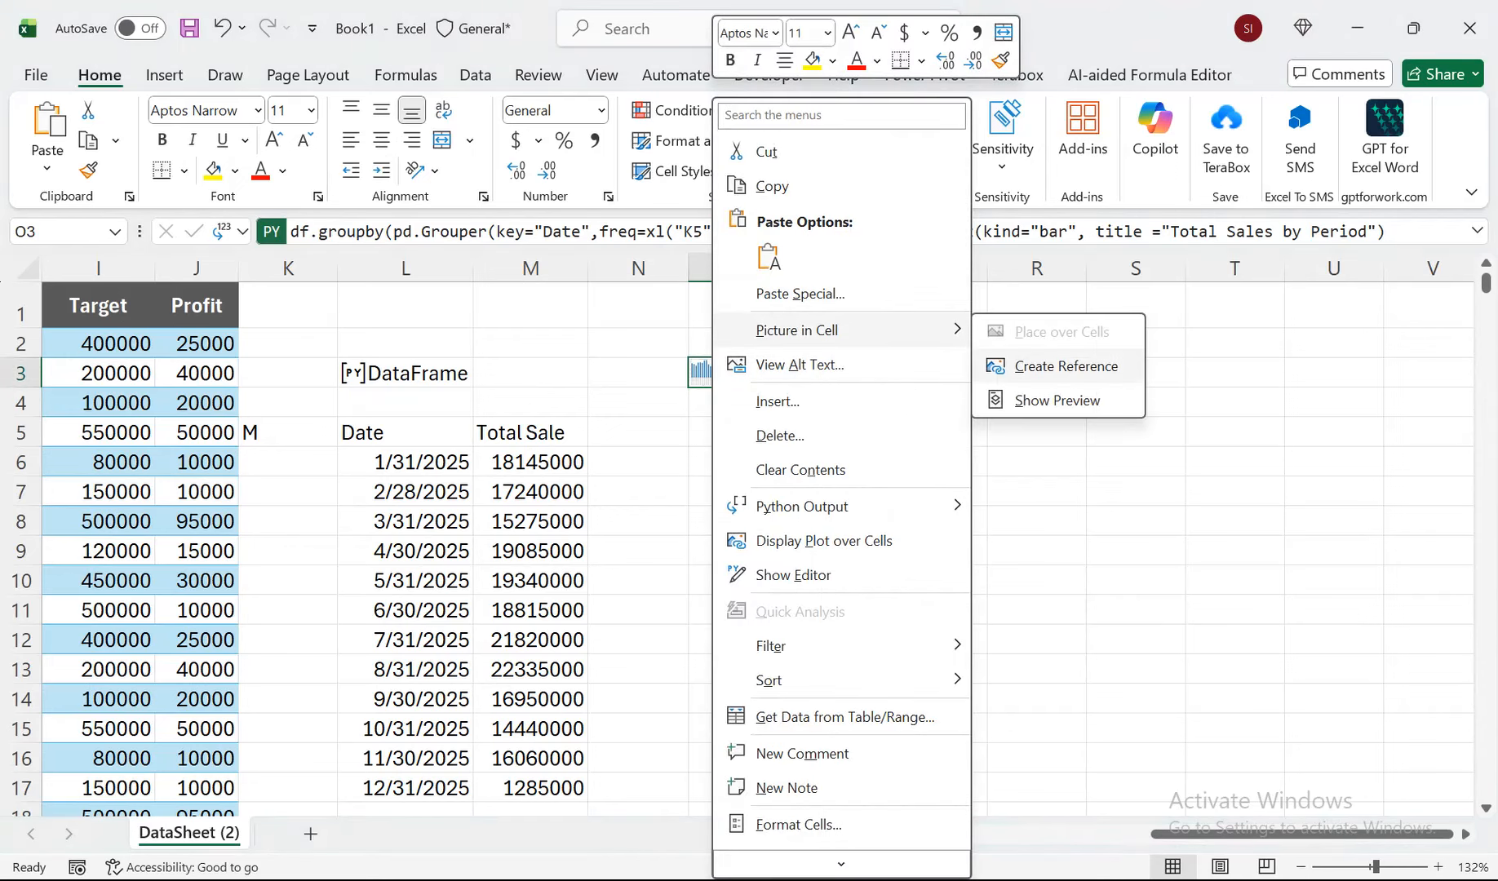
{"action": "left_click", "coordinate": [1065, 366]}
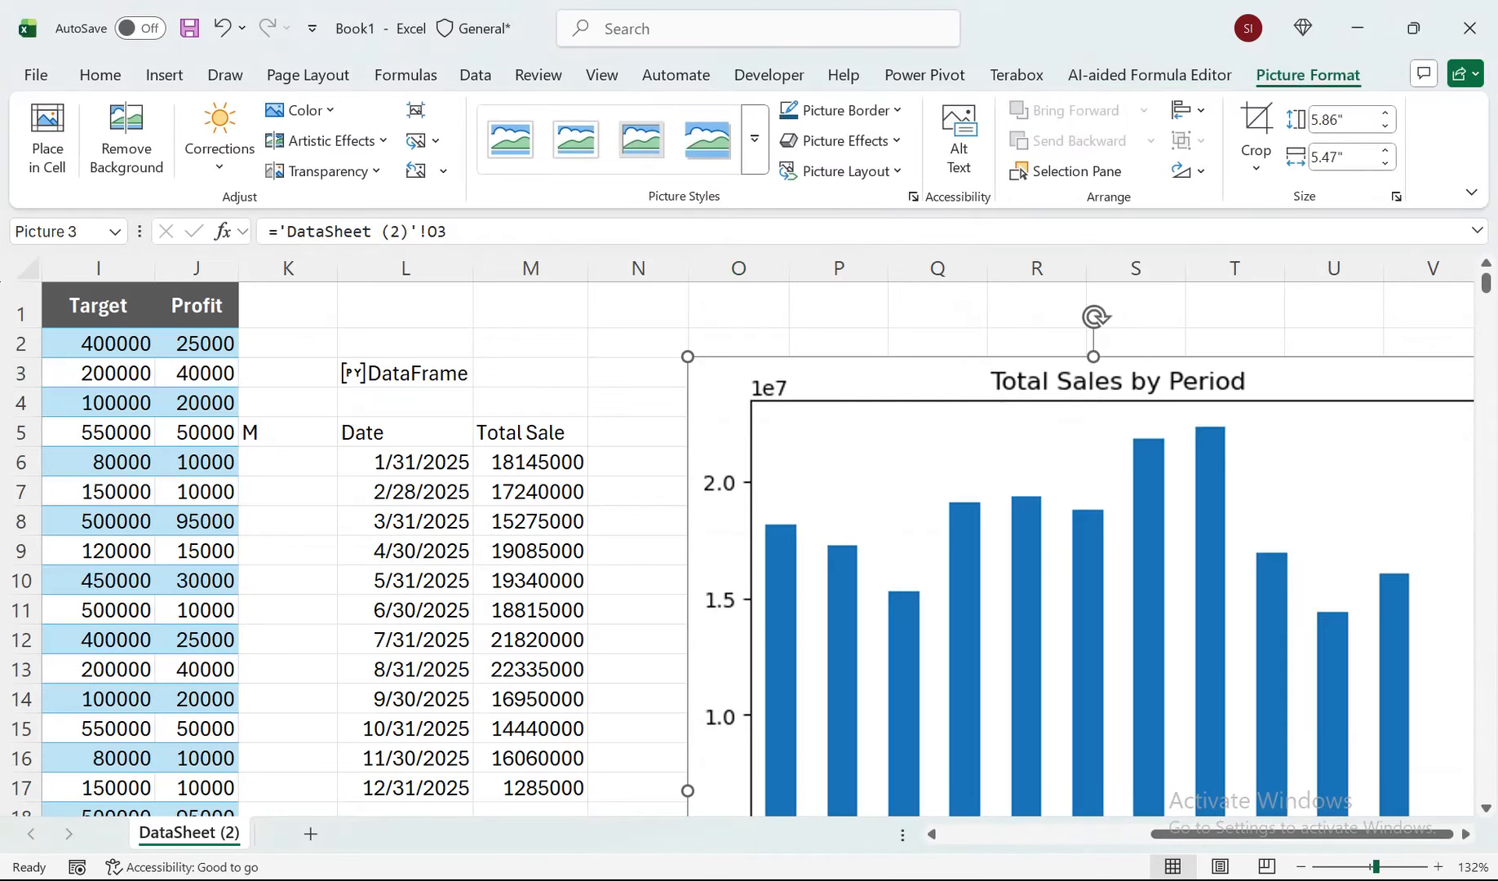
Resize the plot picture to about 4.92" high by 6.25" wide and place it just below O3.
{"action": "scroll", "coordinate": [740, 536], "scroll_direction": "down", "scroll_amount": 3}
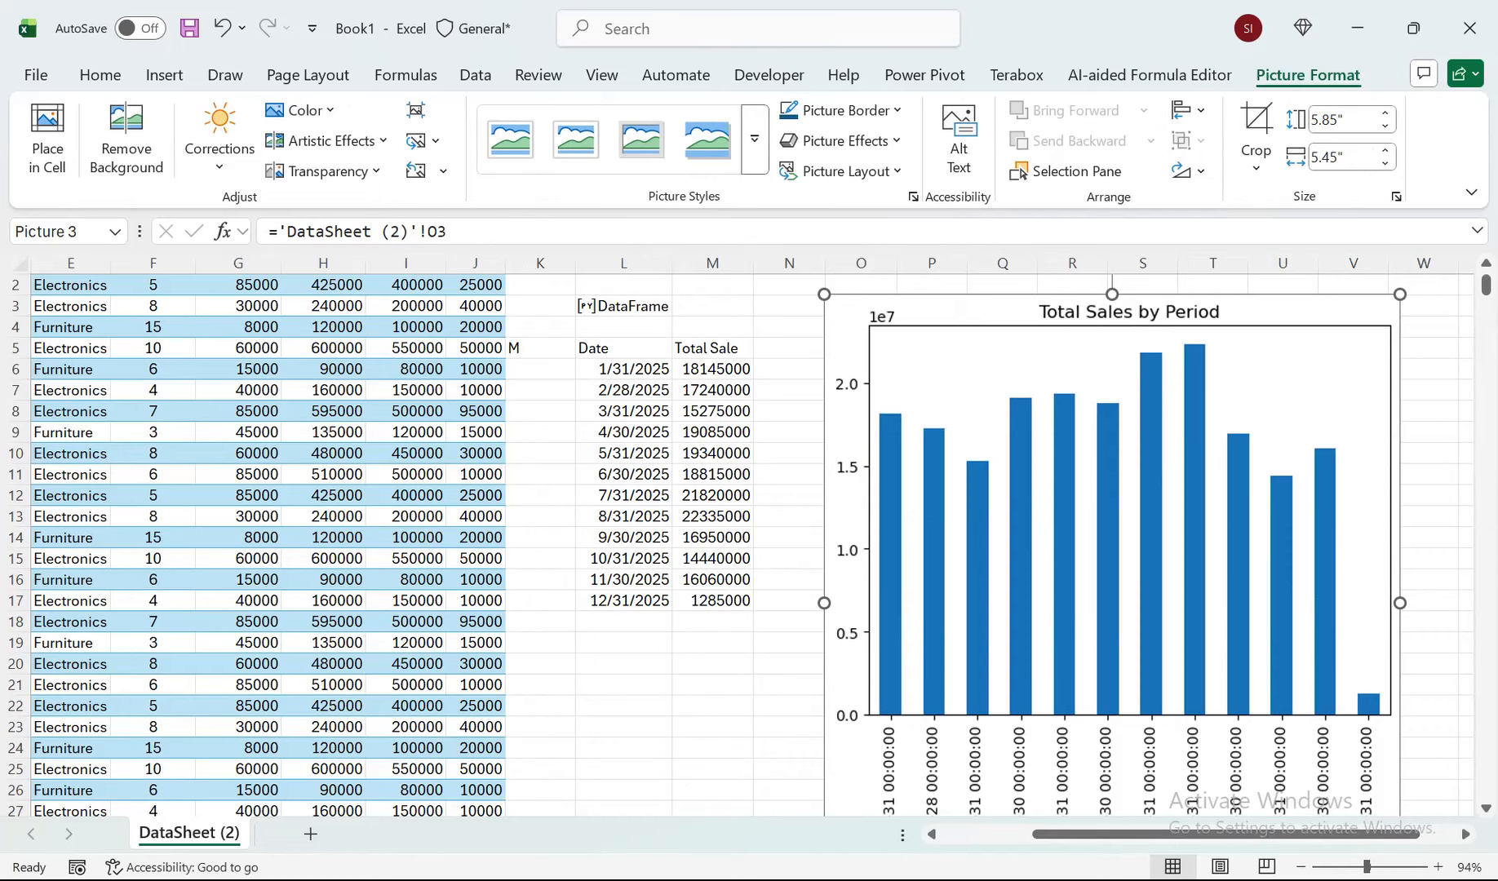
{"action": "left_click_drag", "start_coordinate": [824, 603], "coordinate": [740, 603]}
{"action": "left_click_drag", "start_coordinate": [1012, 538], "coordinate": [1081, 560]}
{"action": "left_click_drag", "start_coordinate": [1139, 316], "coordinate": [1139, 414]}
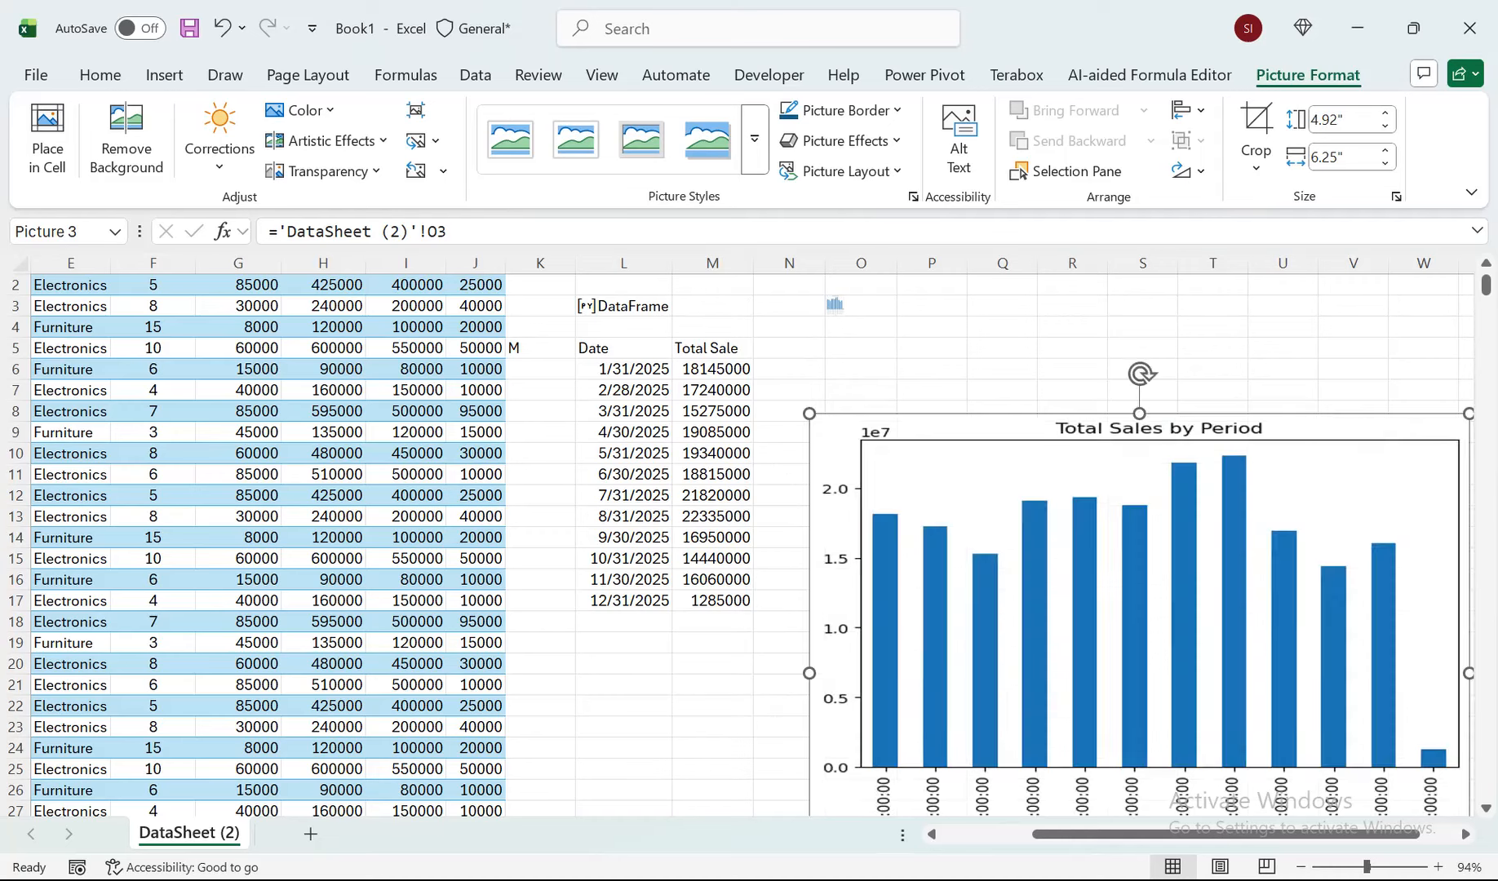
{"action": "mouse_move", "coordinate": [1134, 530]}
{"action": "left_mouse_down"}
{"action": "mouse_move", "coordinate": [1105, 425]}
{"action": "mouse_move", "coordinate": [1114, 379]}
{"action": "mouse_move", "coordinate": [1098, 437]}
{"action": "mouse_move", "coordinate": [1120, 506]}
{"action": "left_mouse_up"}
Try the plot kind "line" in O3's formula, then undo the change.
{"action": "double_click", "coordinate": [849, 339]}
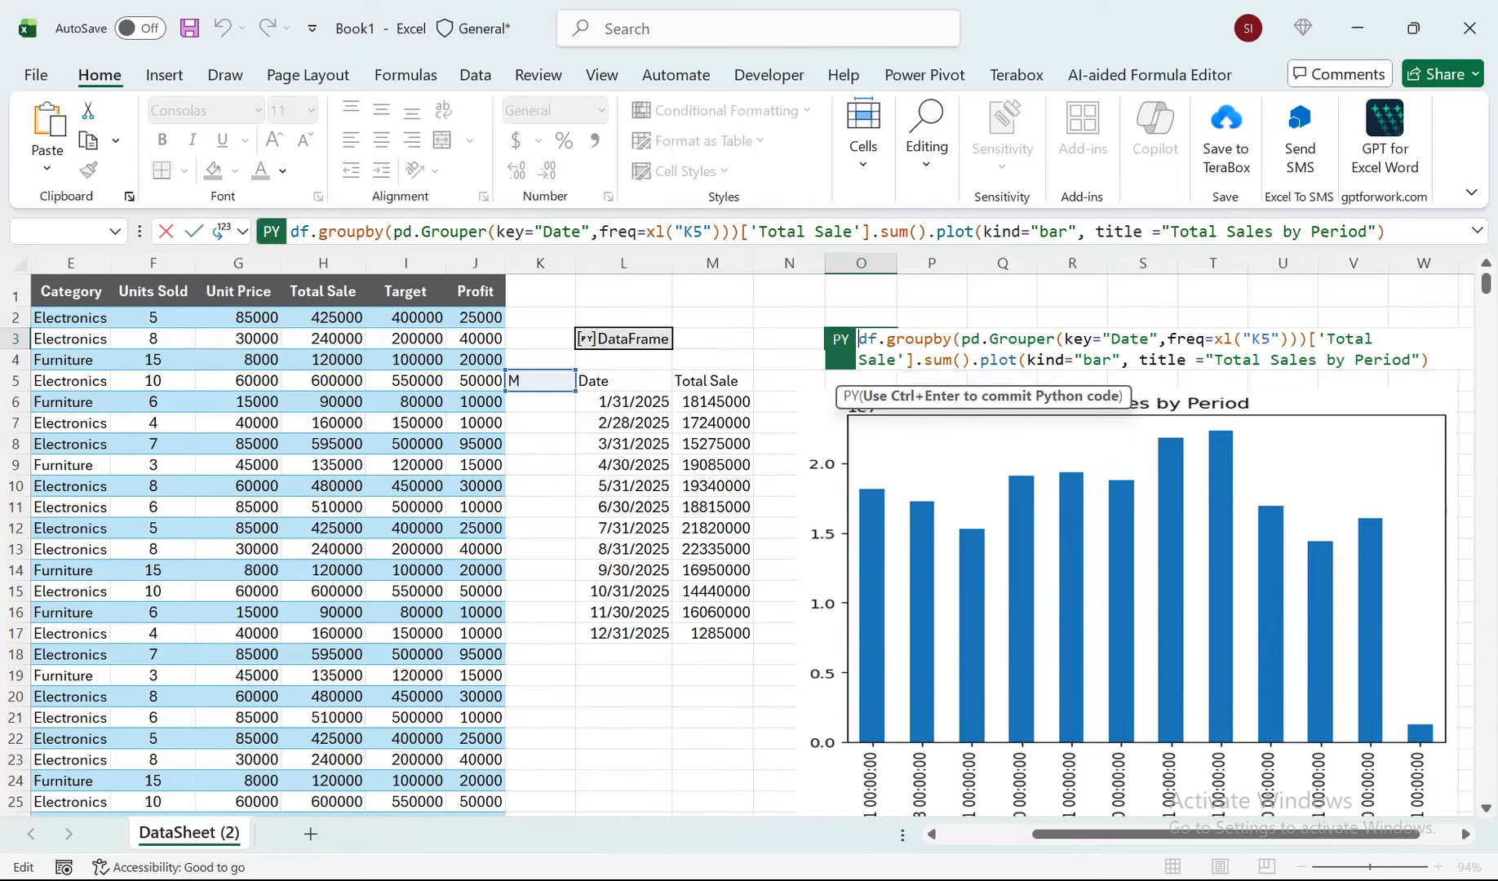
{"action": "left_click_drag", "start_coordinate": [1111, 360], "coordinate": [1083, 360]}
{"action": "type", "text": "line"}
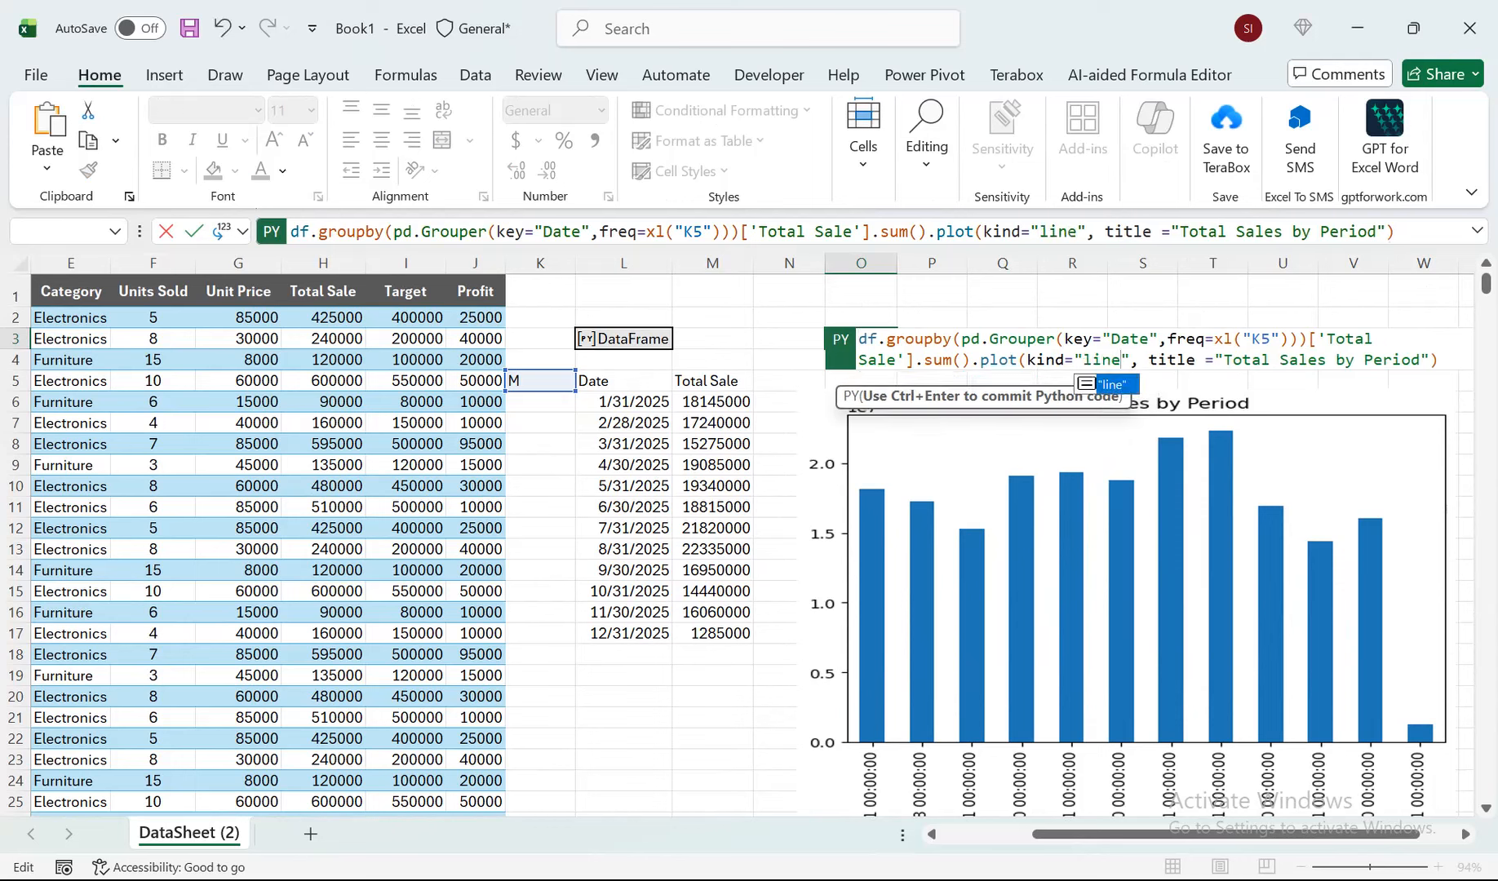
{"action": "key", "text": "ctrl+Return"}
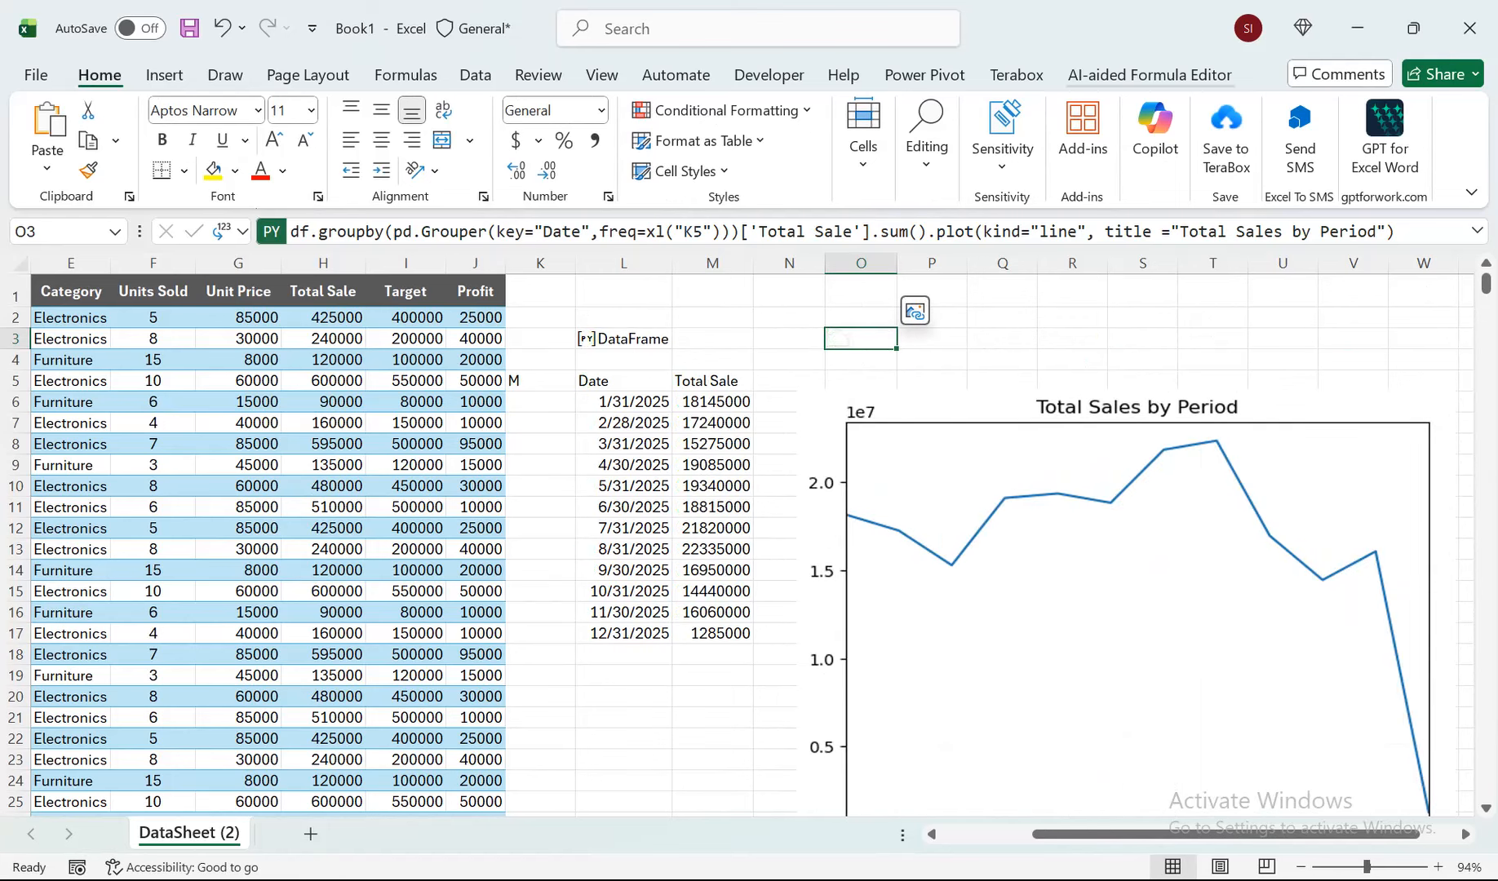
{"action": "left_click", "coordinate": [1142, 571]}
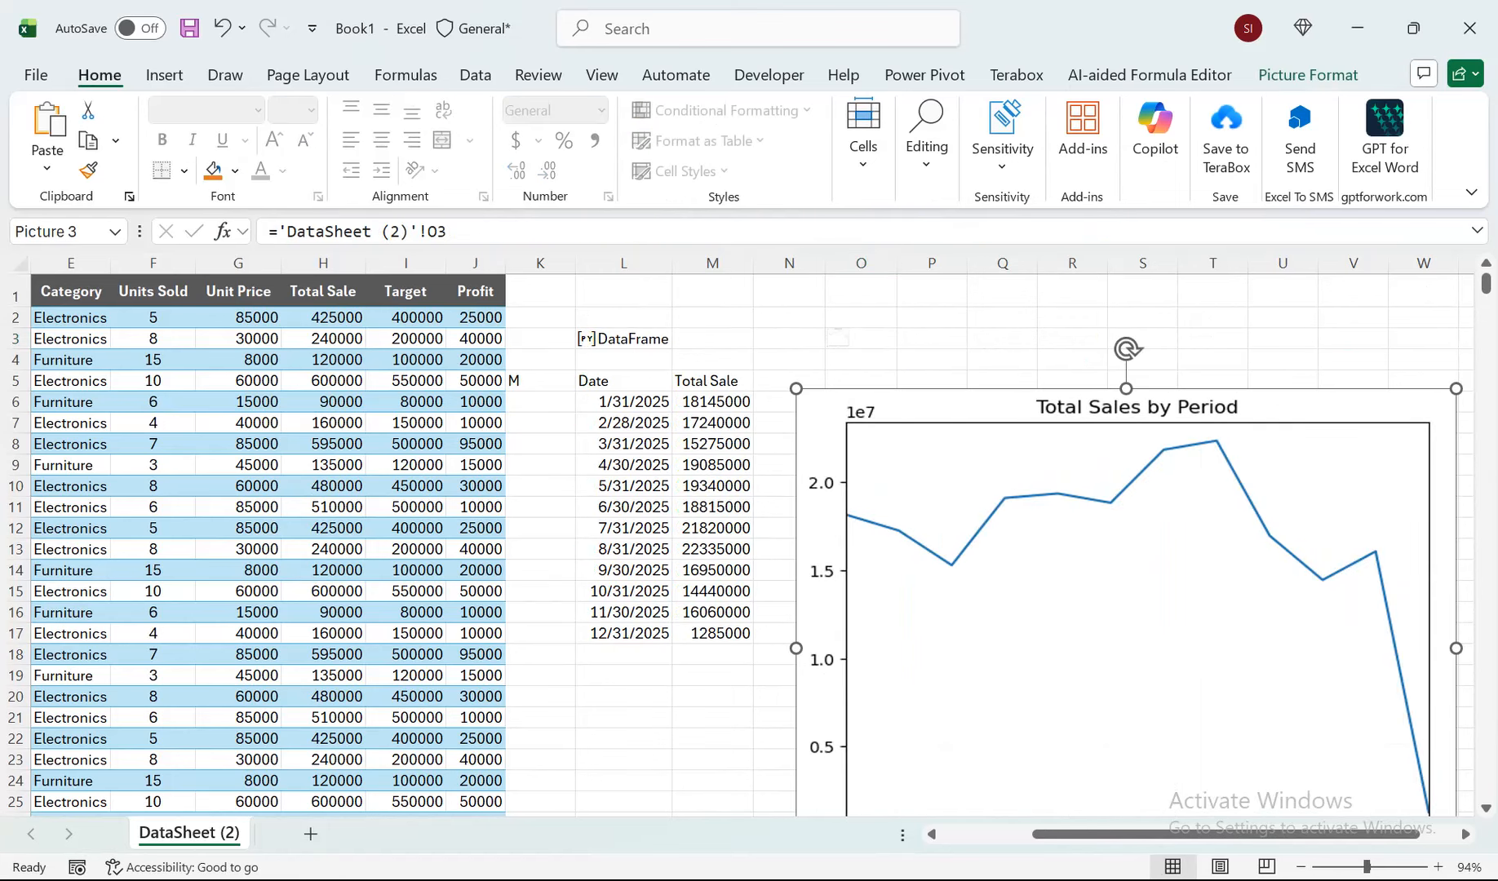
{"action": "key", "text": "ctrl+z"}
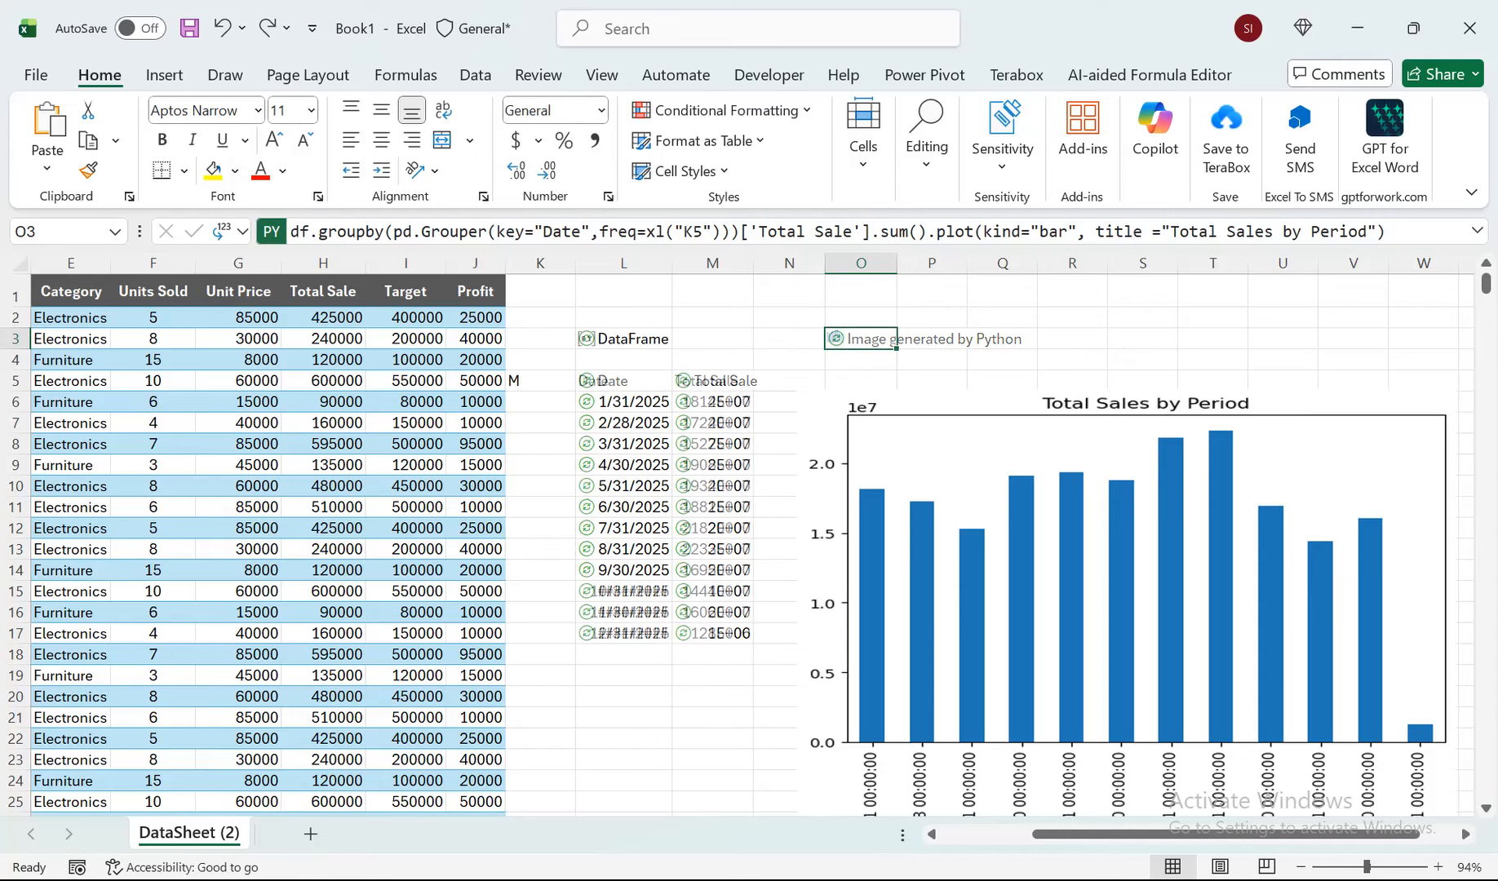
{"action": "left_click", "coordinate": [164, 75]}
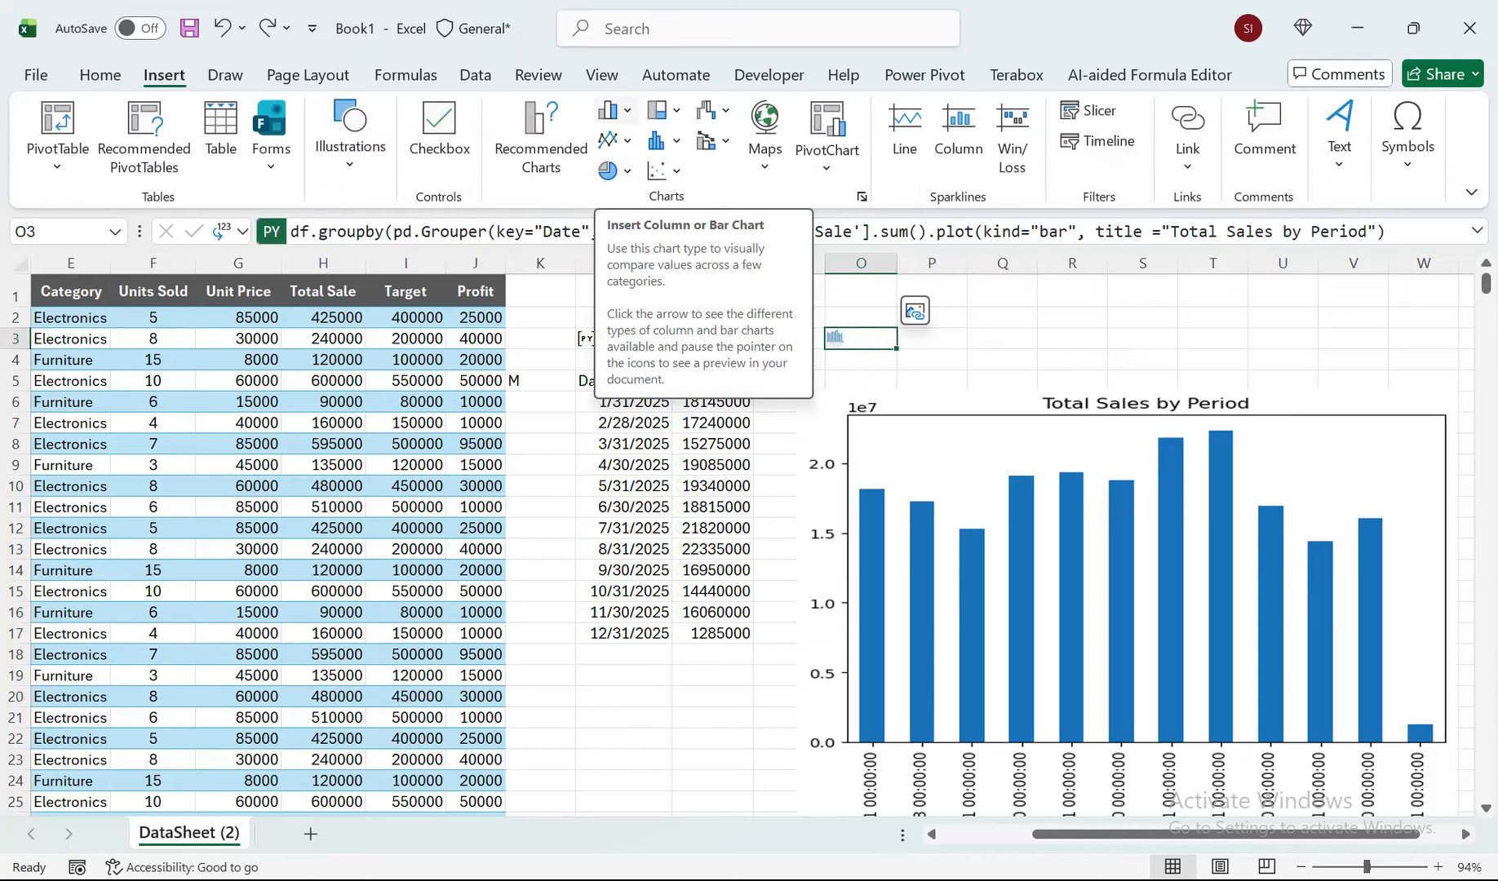
{"action": "left_click", "coordinate": [618, 140]}
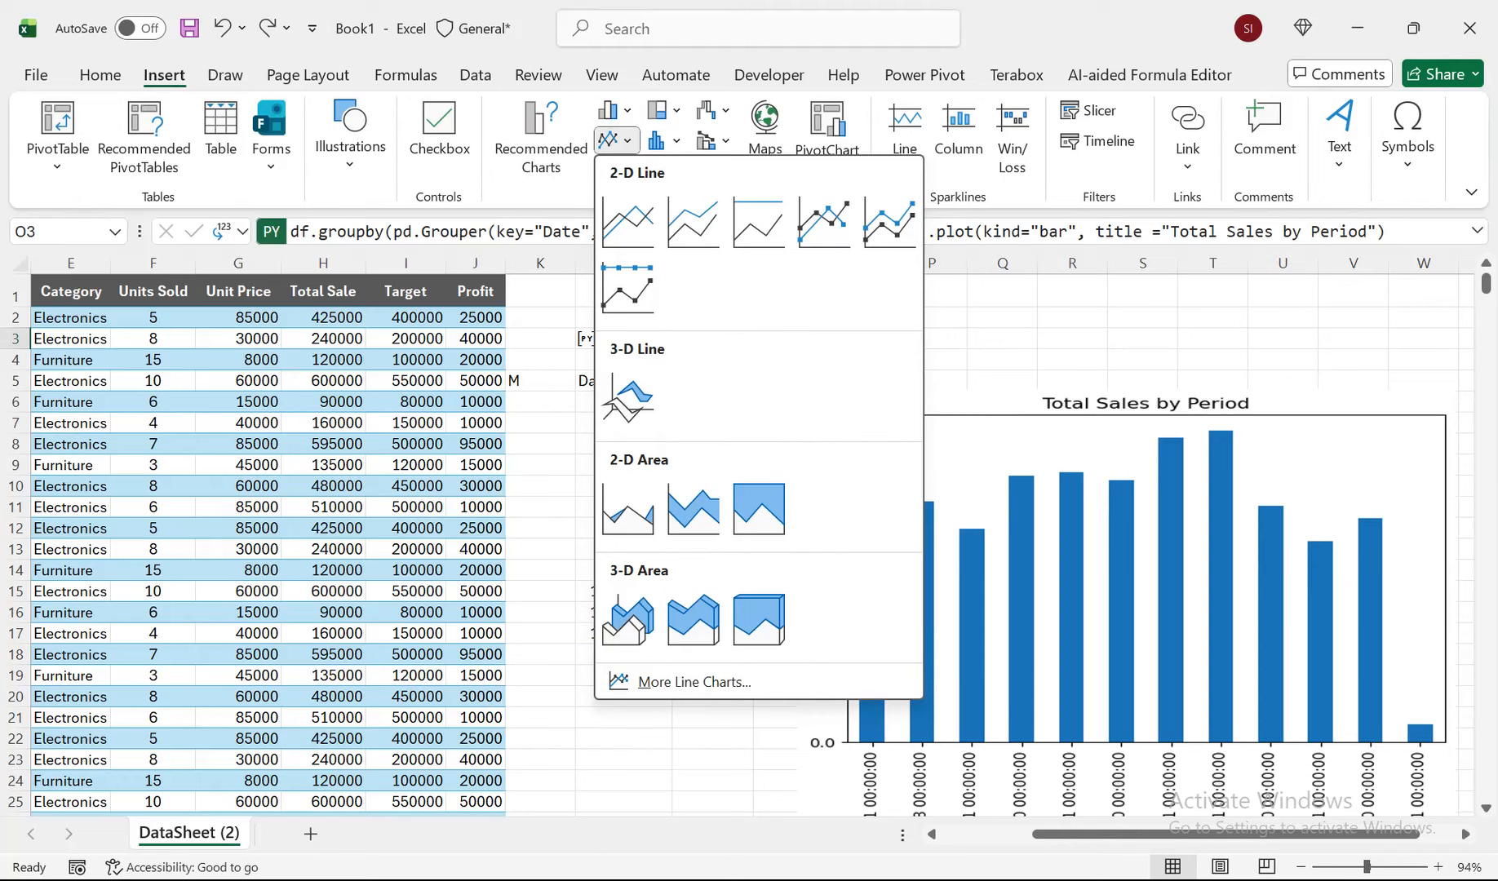
{"action": "left_click", "coordinate": [694, 682]}
Try the plot kind "area" in O3's Python formula and move the picture up, then undo both changes.
{"action": "double_click", "coordinate": [878, 338]}
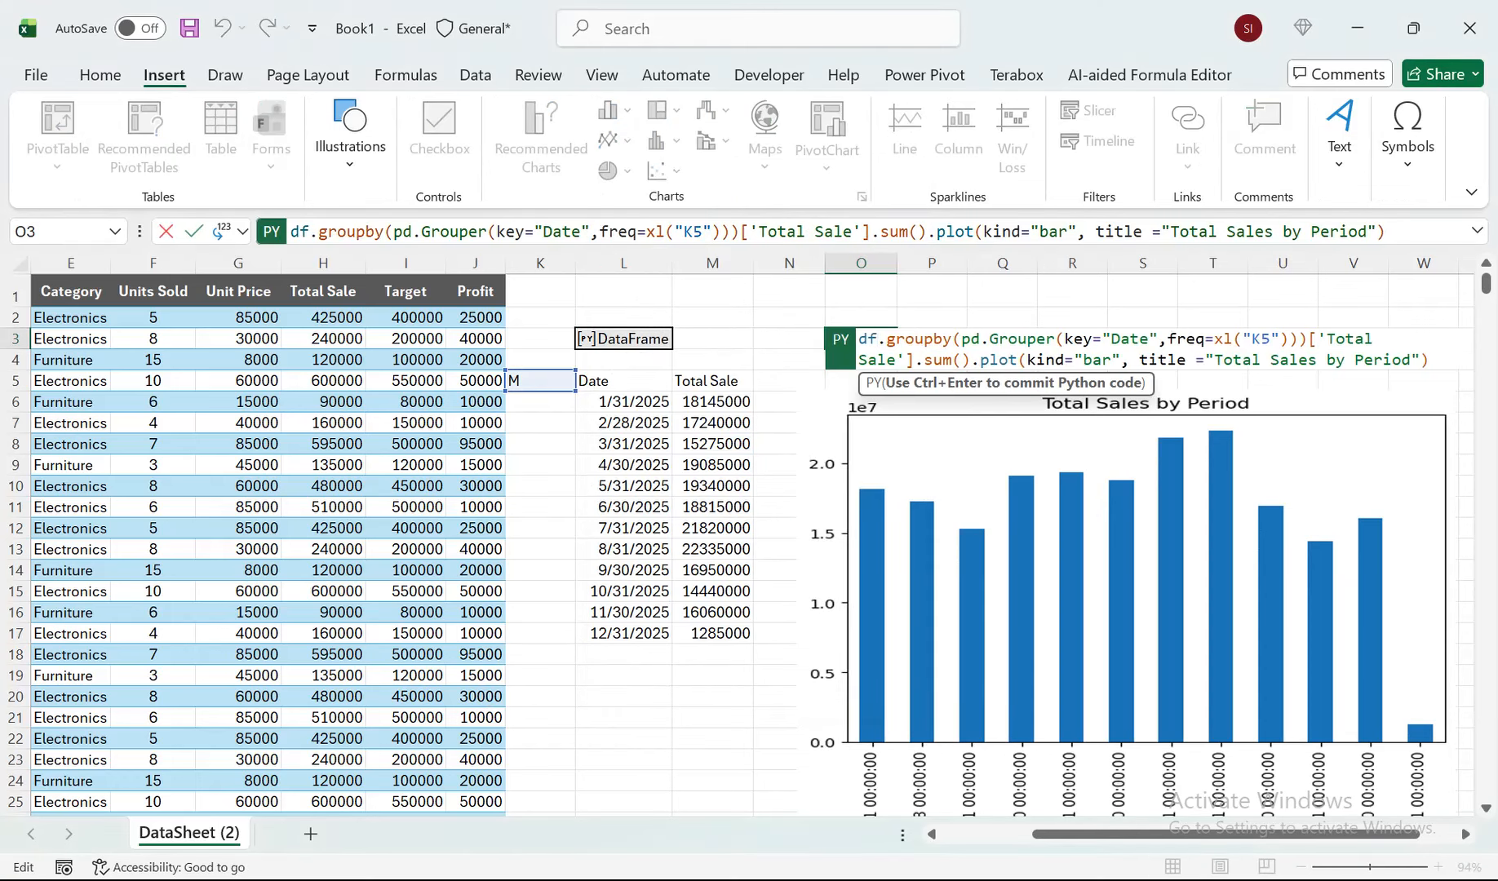
{"action": "left_click_drag", "start_coordinate": [1109, 360], "coordinate": [1084, 360]}
{"action": "type", "text": "area"}
{"action": "key", "text": "ctrl+Return"}
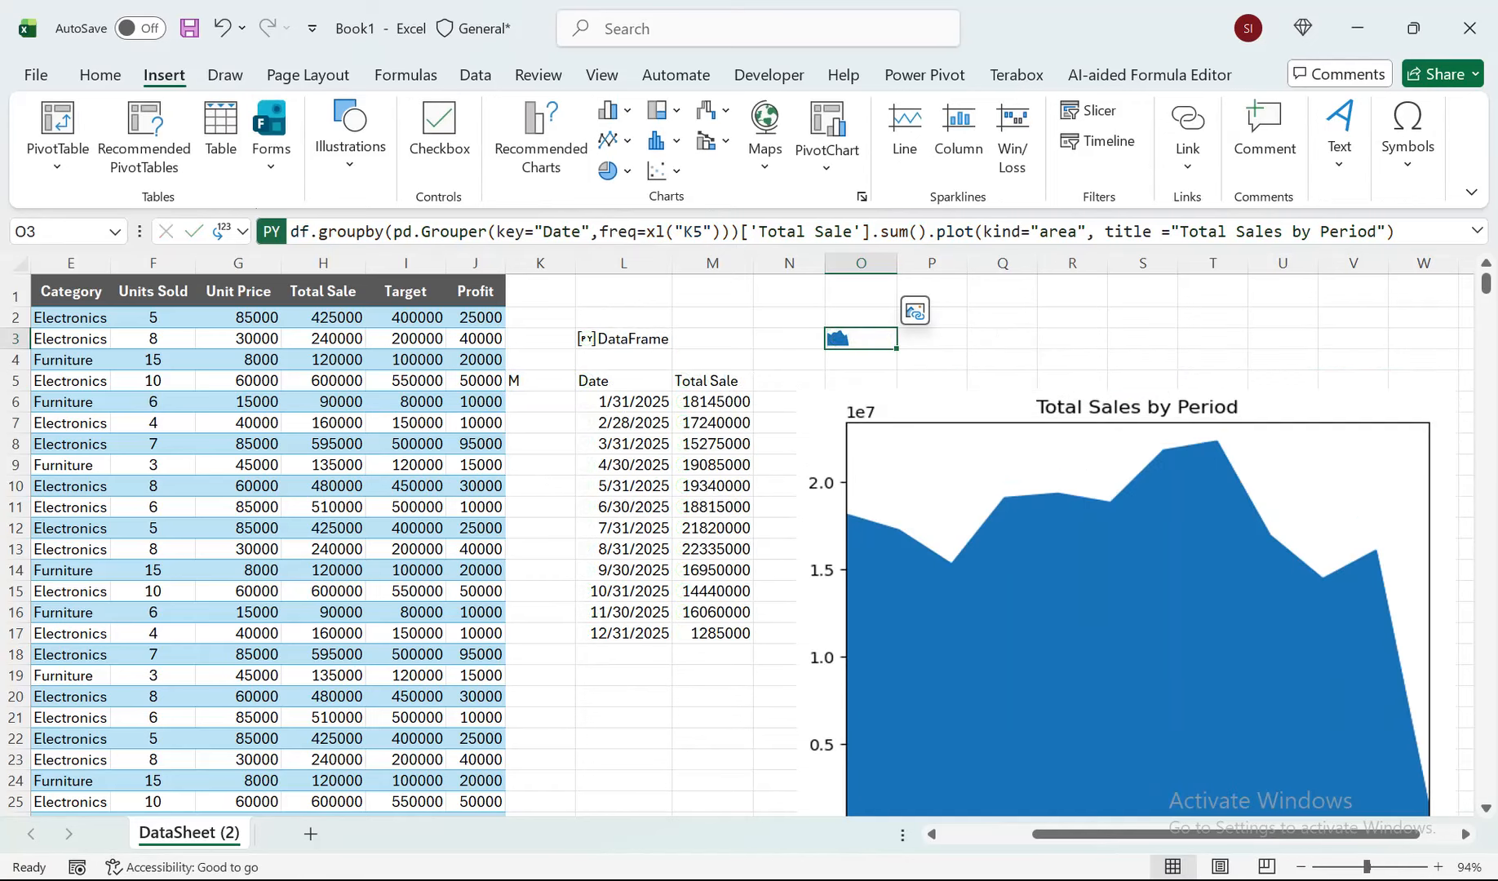
{"action": "left_click_drag", "start_coordinate": [1126, 604], "coordinate": [1126, 538]}
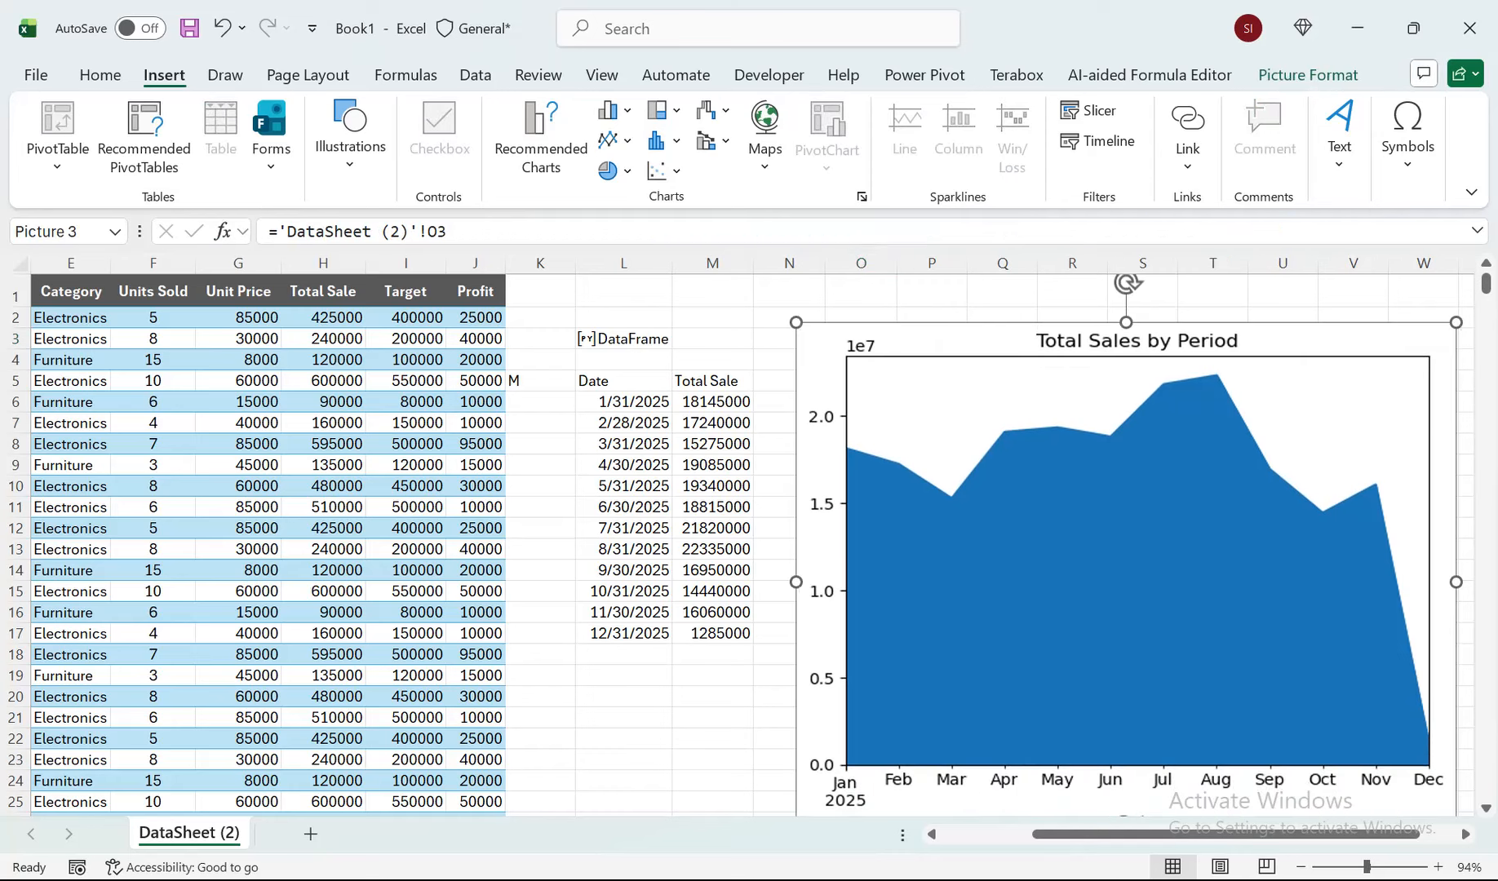
{"action": "key", "text": "ctrl+z"}
{"action": "key", "text": "ctrl+z"}
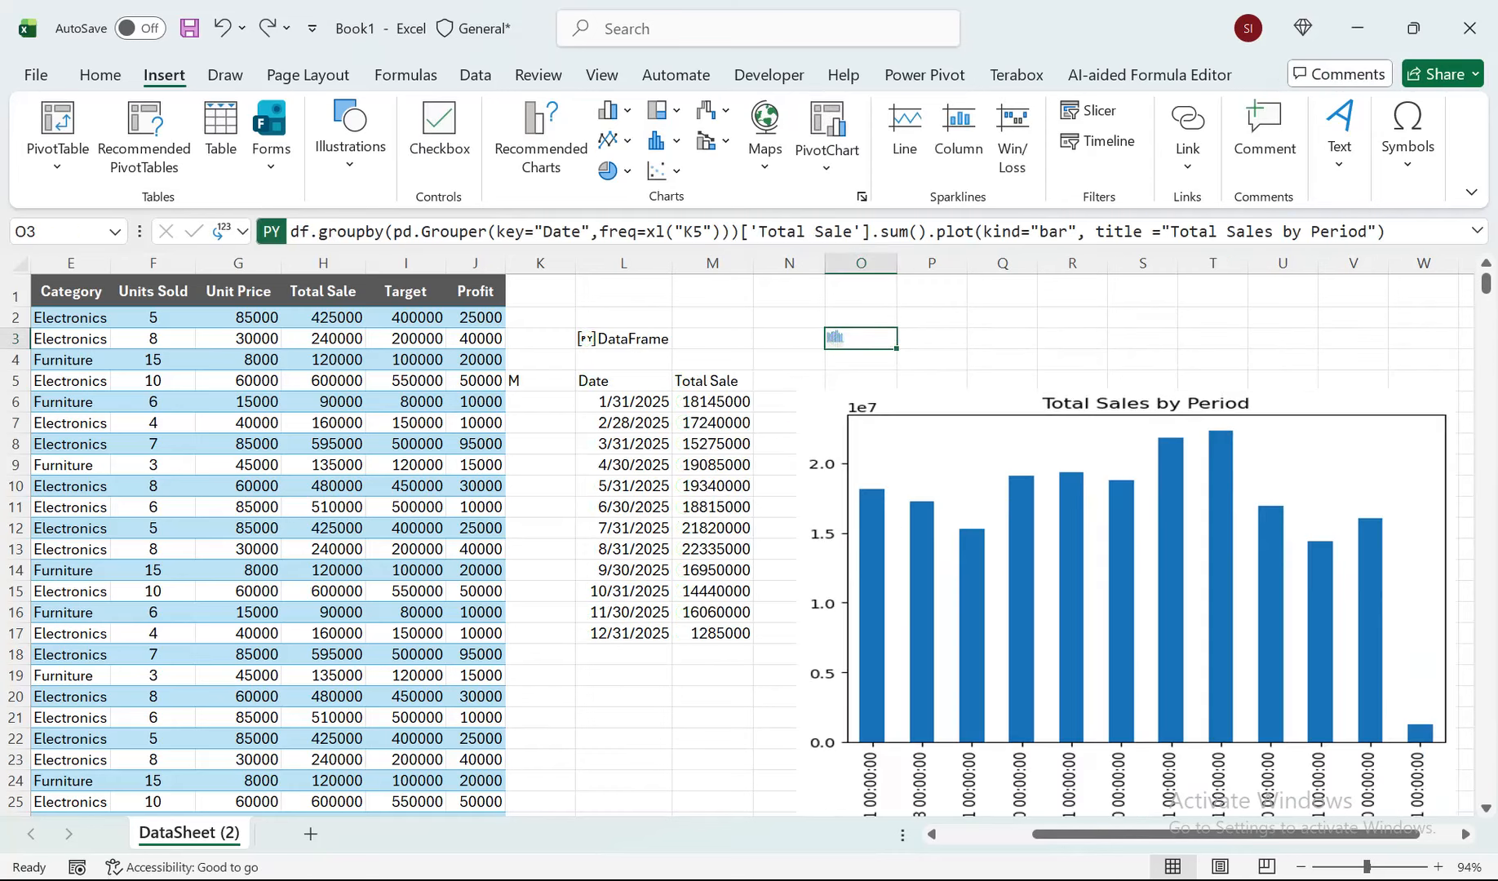
Move the plot picture up so that it covers cell O3 and its date labels fit in view.
{"action": "left_click_drag", "start_coordinate": [1134, 571], "coordinate": [1125, 474]}
Try the frequency codes W and Q in K5 to regroup the sales totals and the plot.
{"action": "left_click", "coordinate": [541, 339]}
{"action": "key", "text": "Down"}
{"action": "key", "text": "Down"}
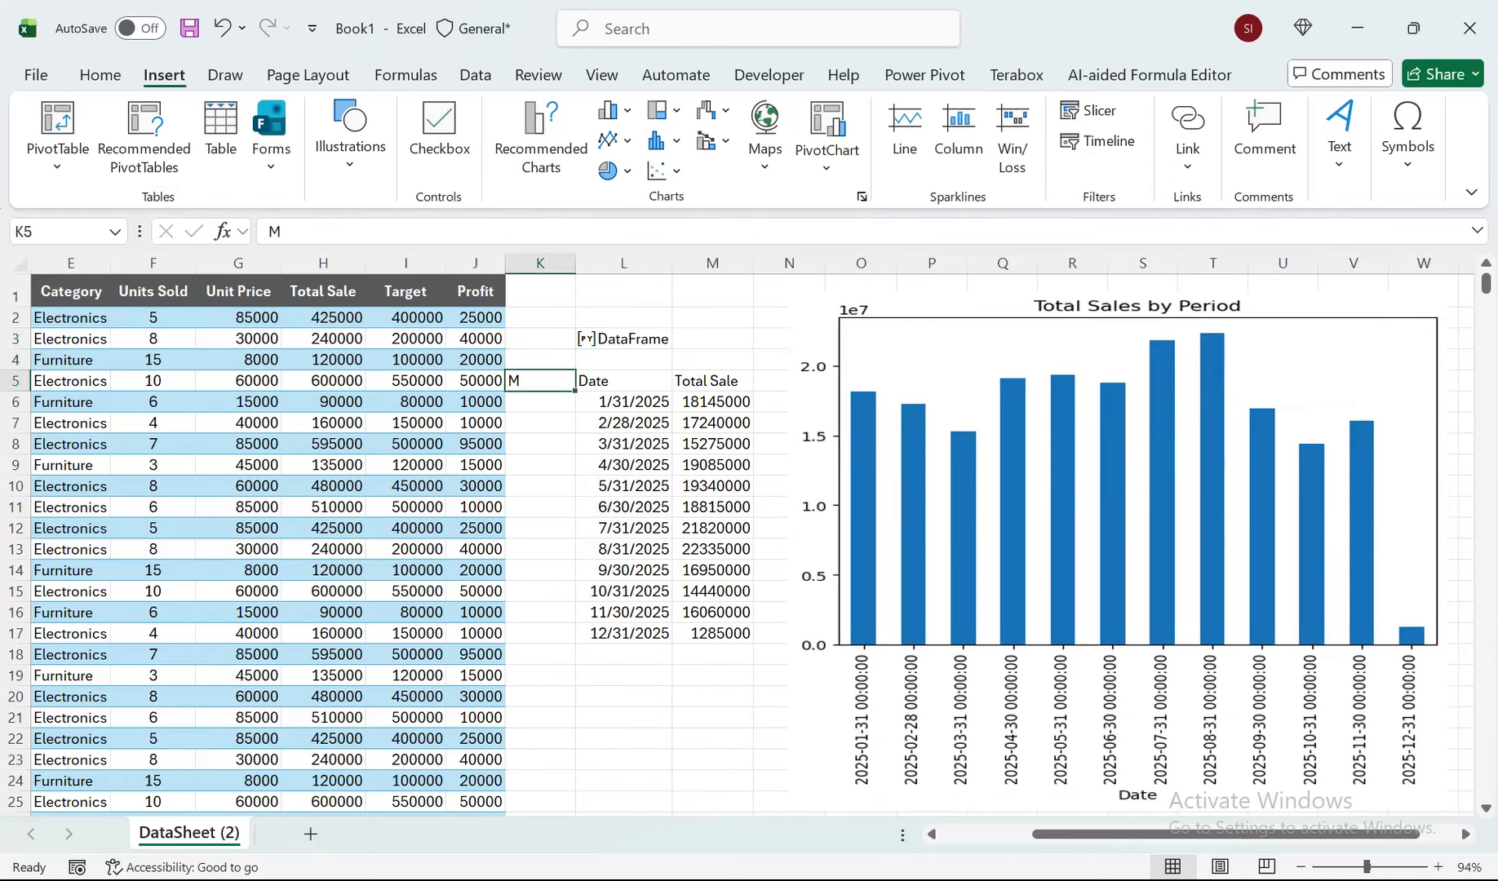
{"action": "type", "text": "W"}
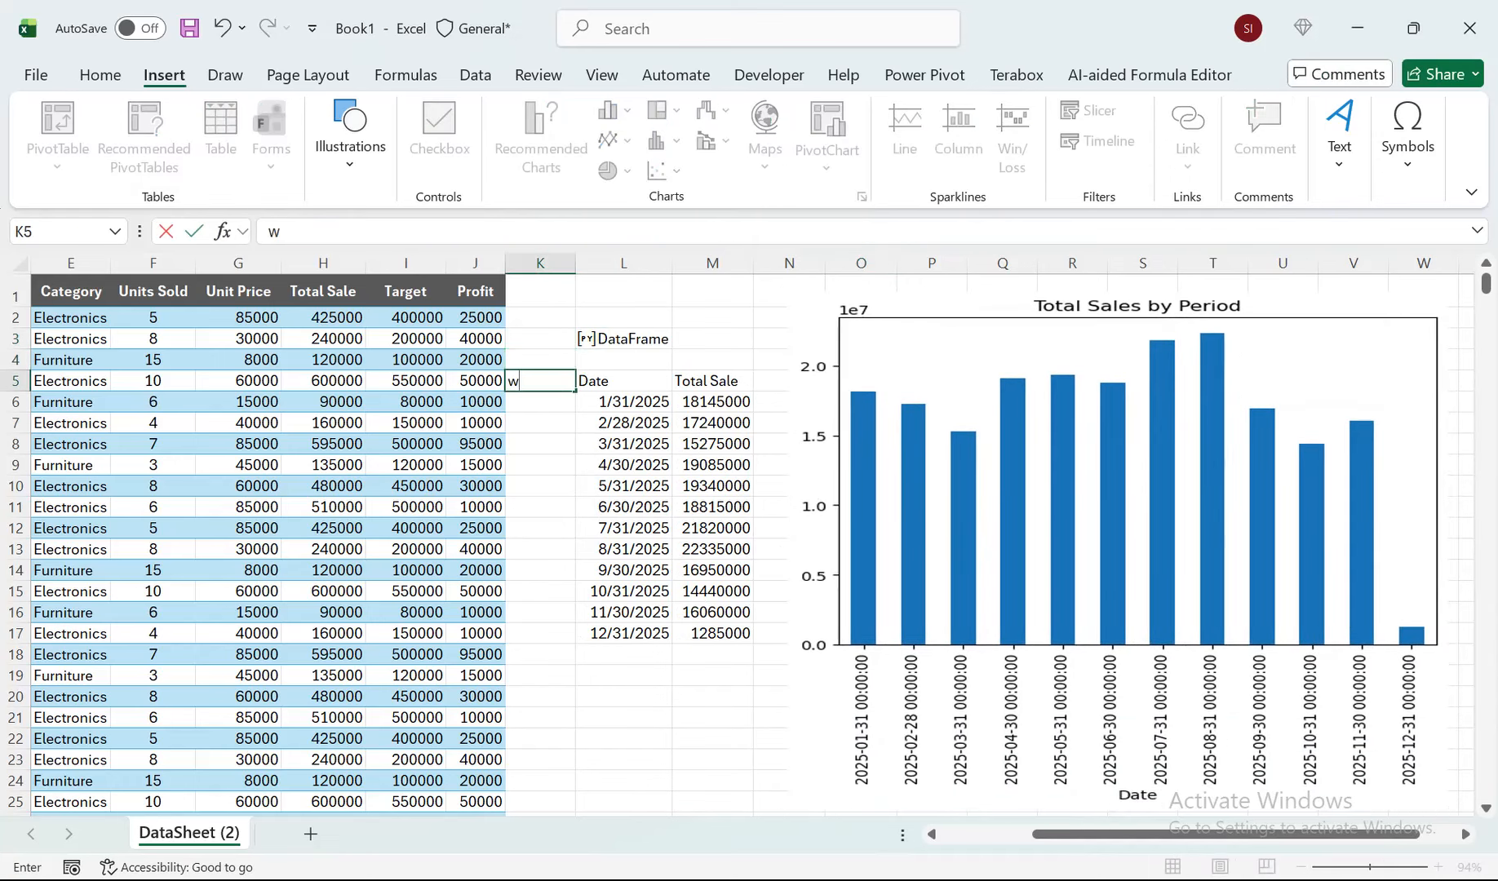
{"action": "left_click", "coordinate": [540, 465]}
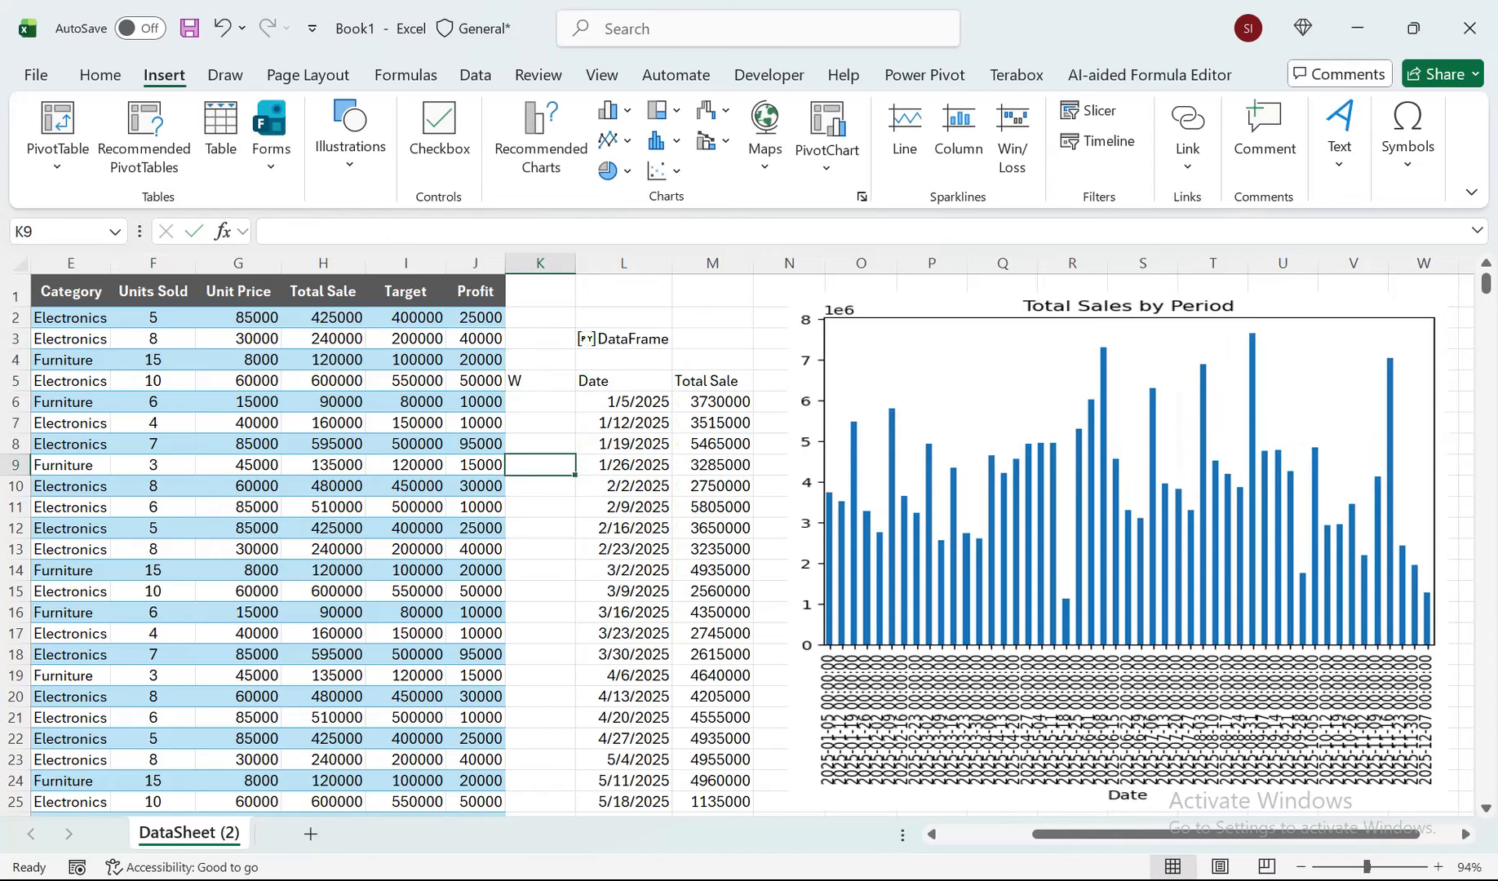
{"action": "left_click", "coordinate": [540, 381]}
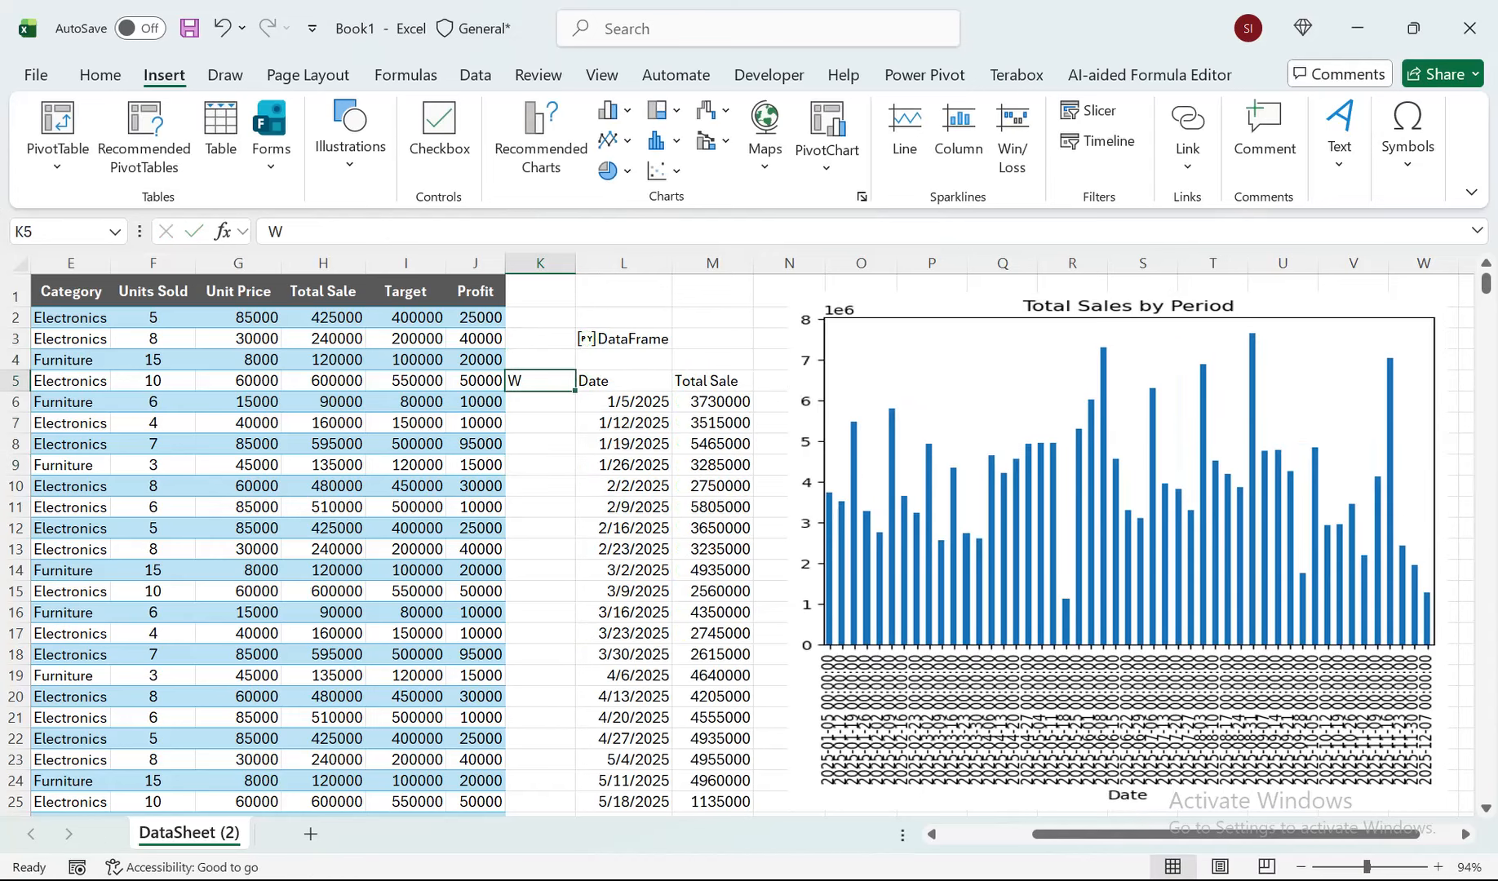
{"action": "type", "text": "Q"}
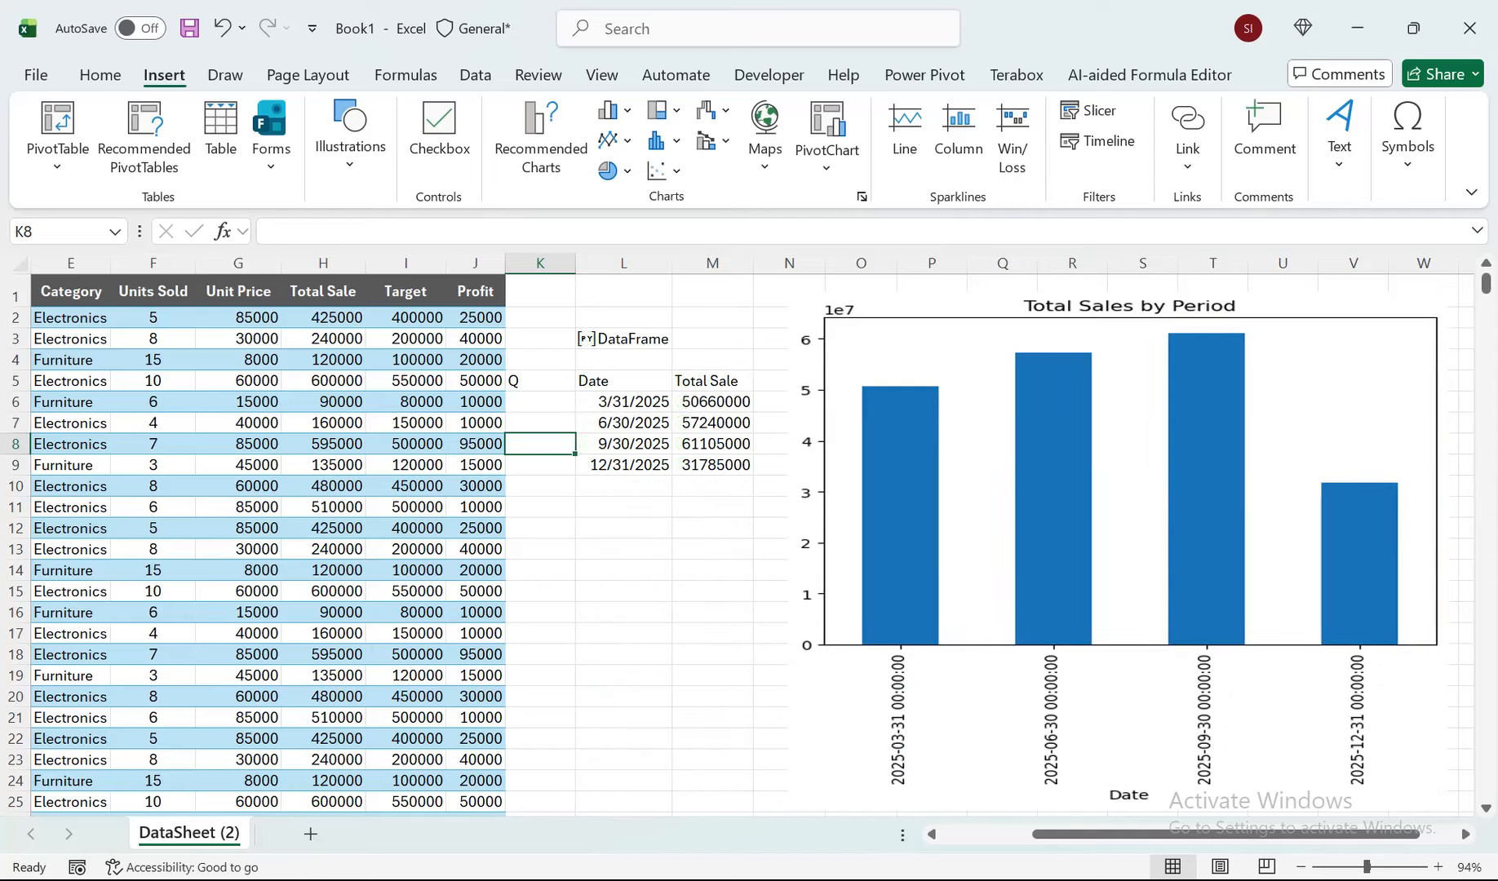
Set the grouping frequency in K5 to M and recalculate the totals and plot.
{"action": "key", "text": "Up"}
{"action": "key", "text": "Up"}
{"action": "key", "text": "Up"}
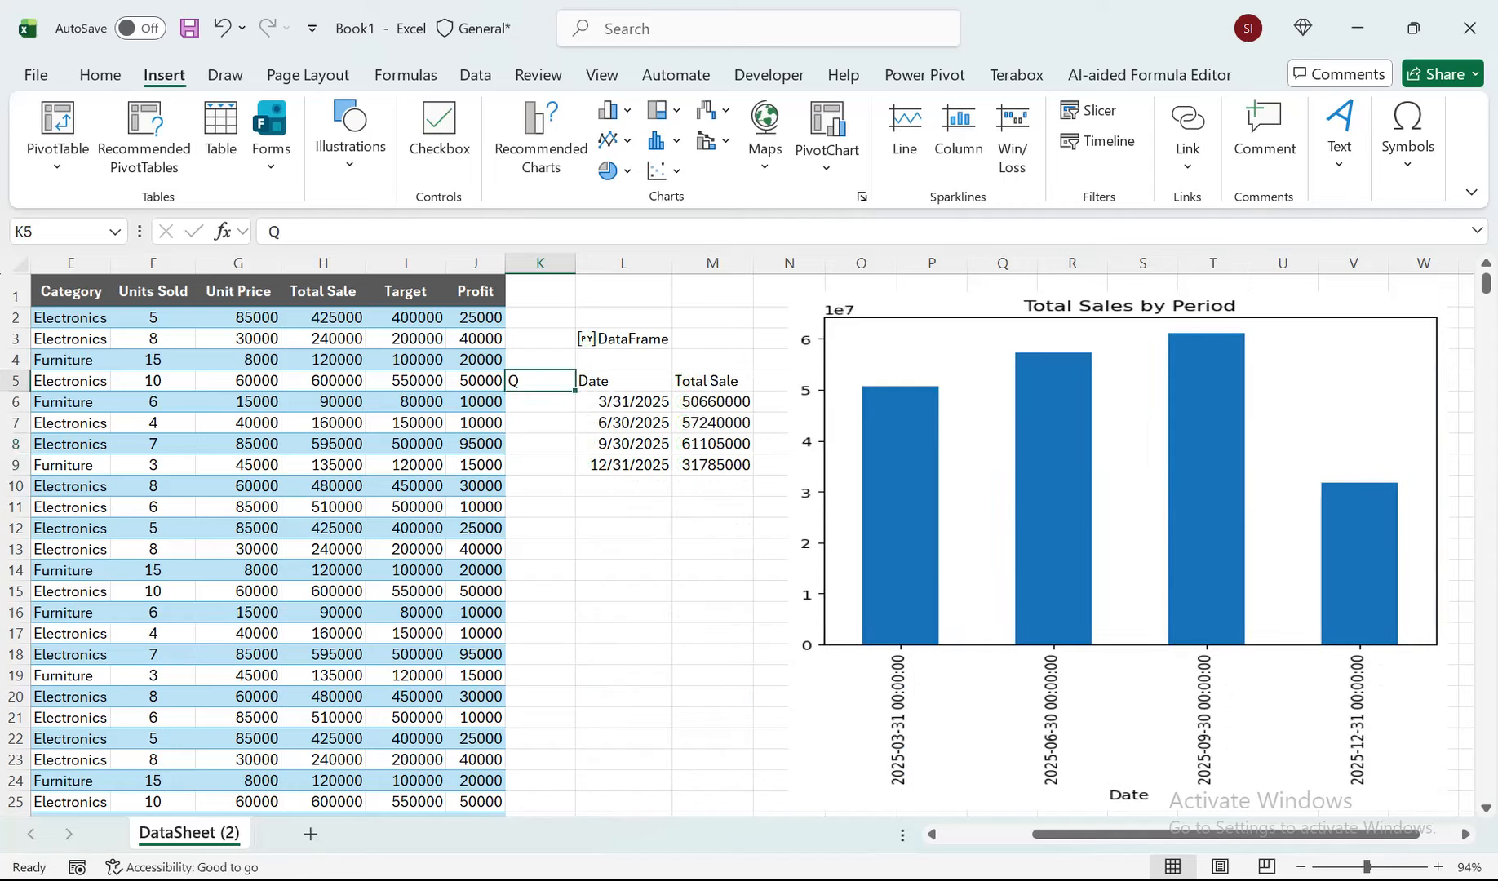
{"action": "type", "text": "M"}
{"action": "left_click", "coordinate": [476, 487]}
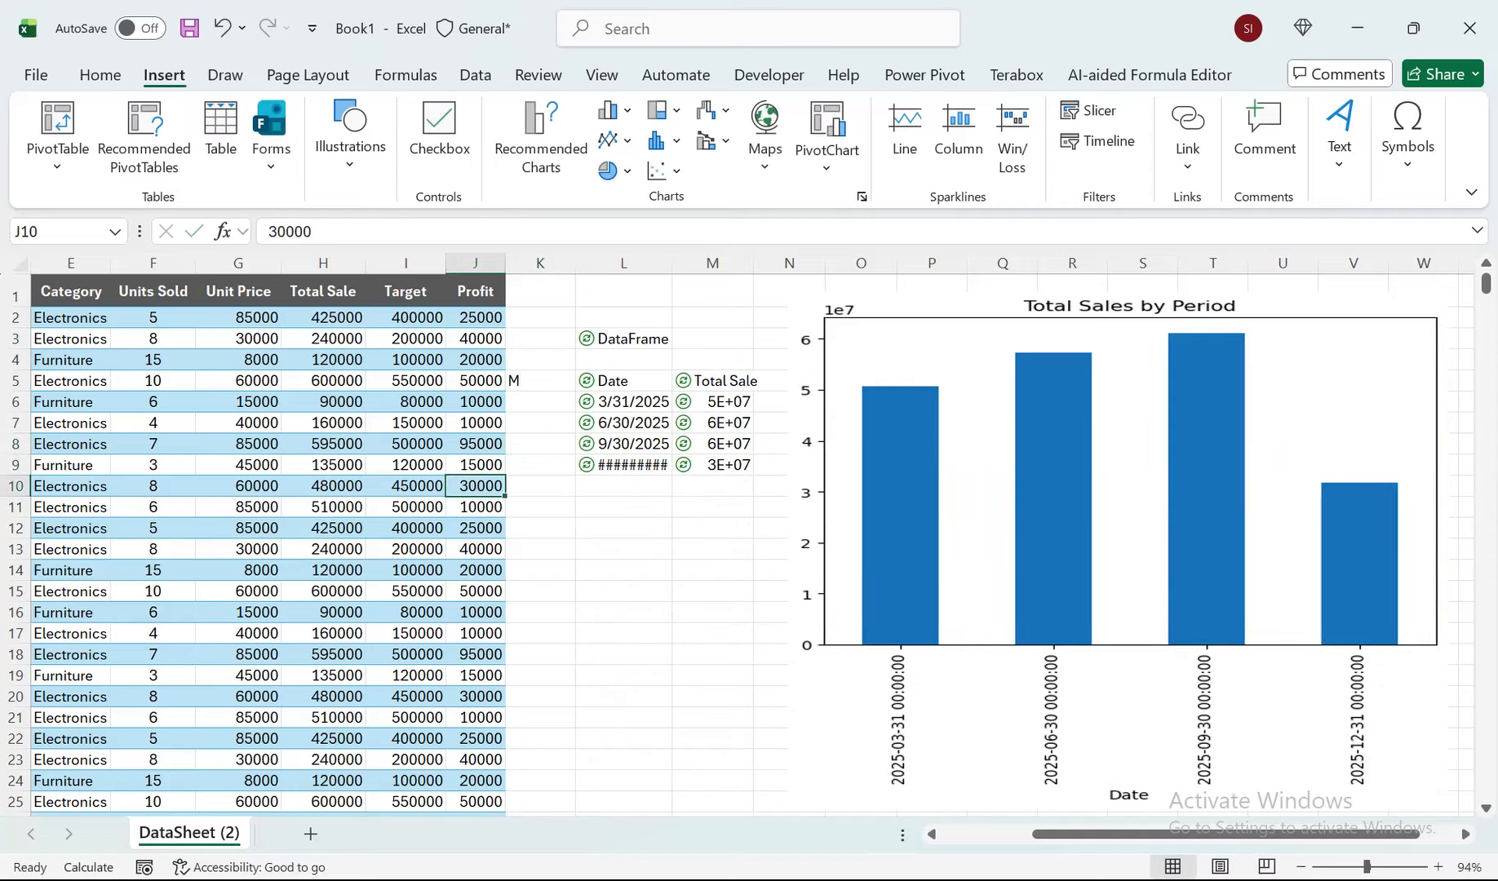